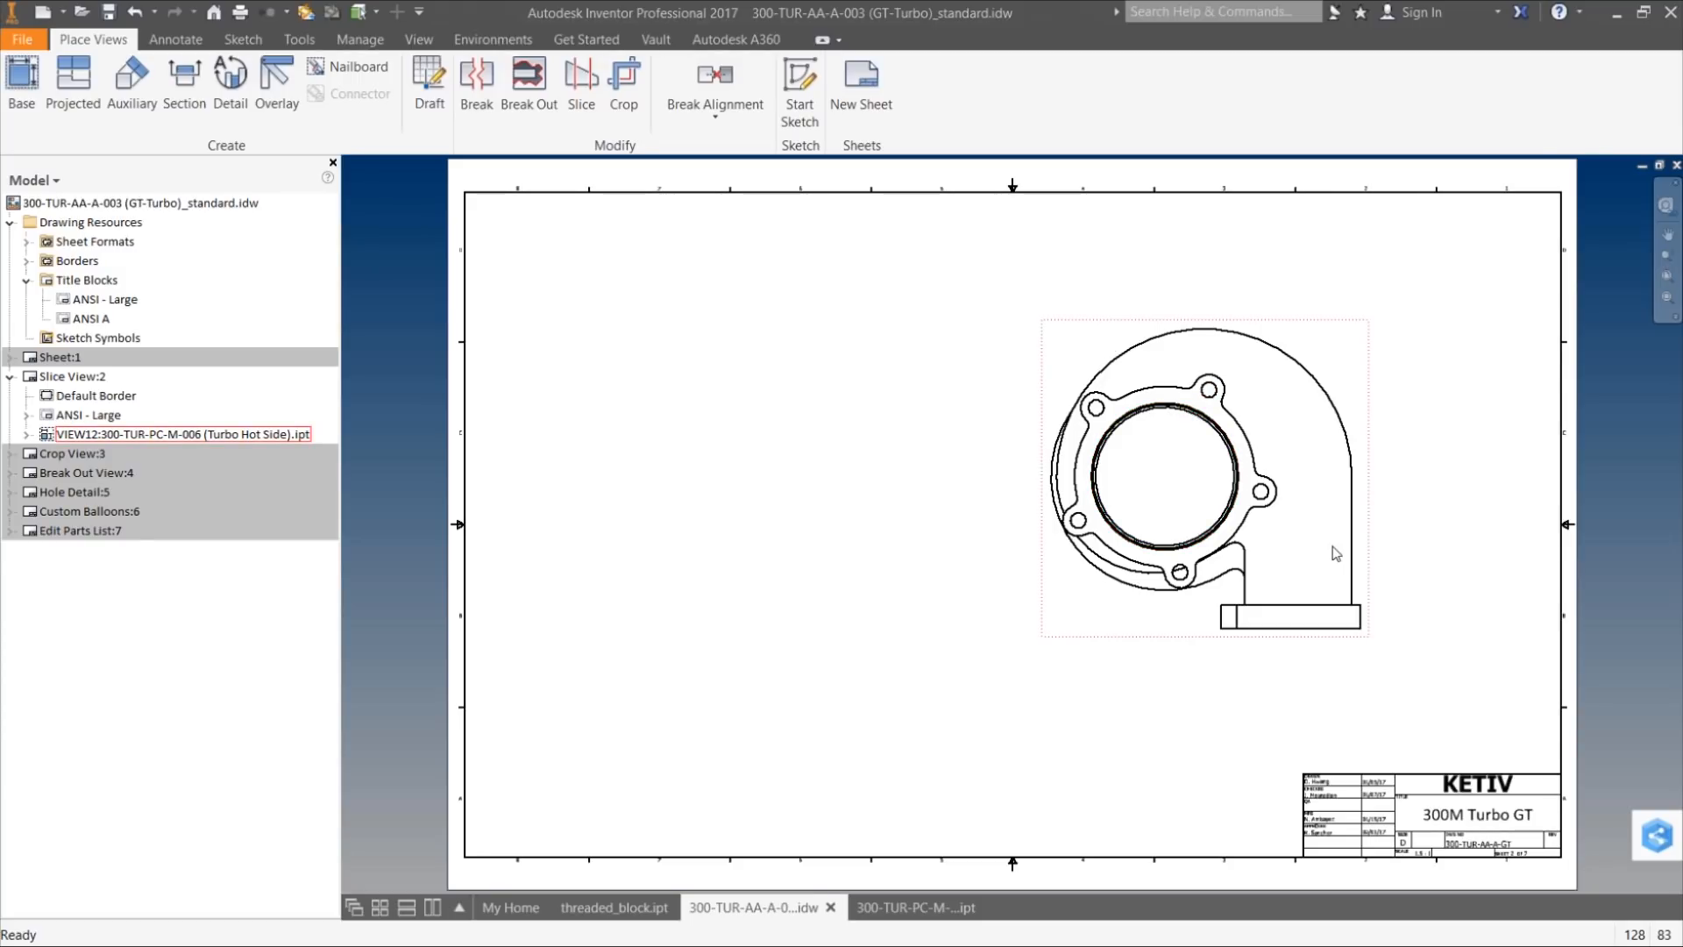
Step: Start a sketch on the Turbo Hot Side view and draw a vertical line through the outlet, extending past the view's upper and lower outlines
{"action": "left_click", "coordinate": [1364, 372]}
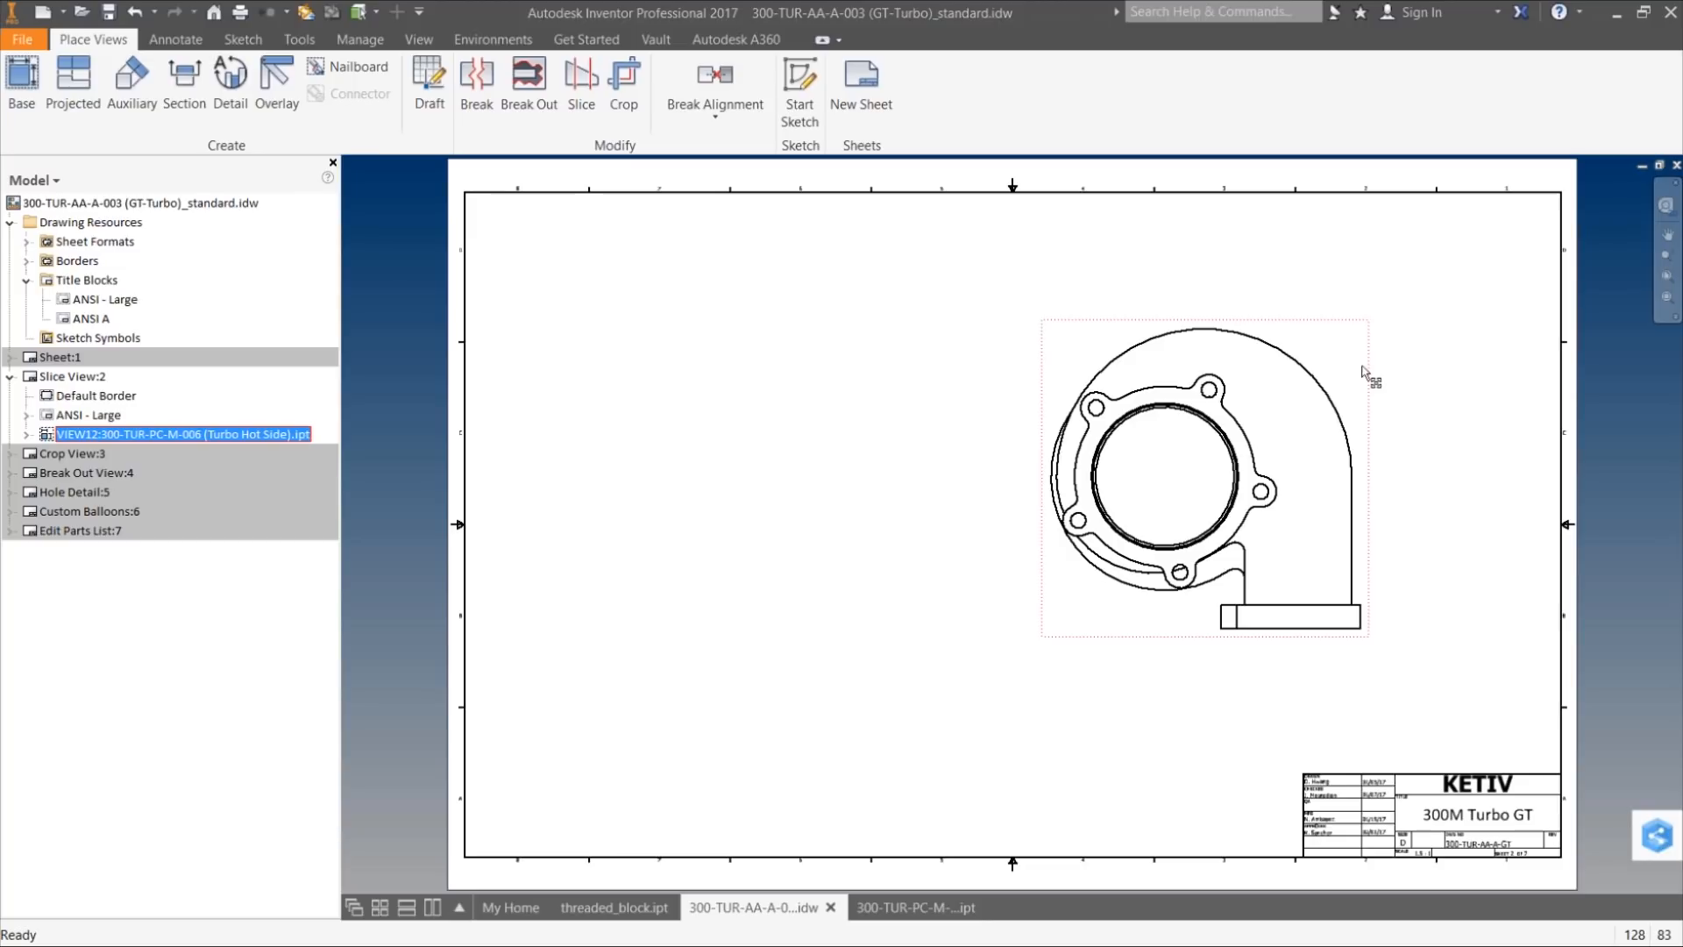
{"action": "left_click", "coordinate": [799, 105]}
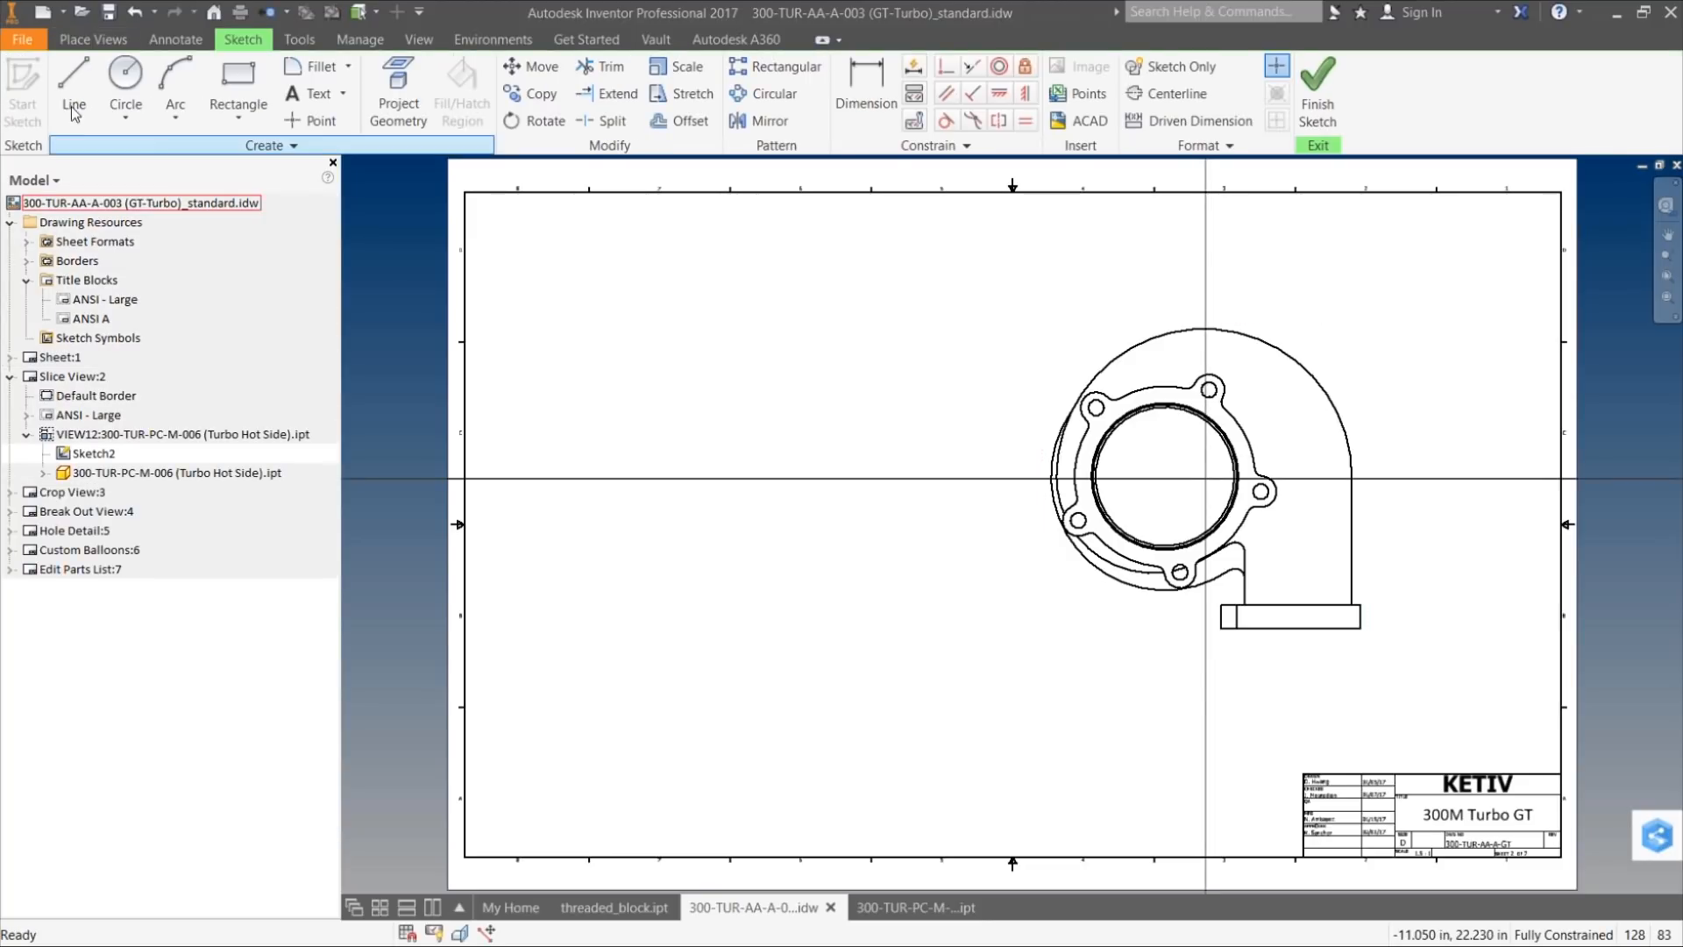
{"action": "left_click", "coordinate": [73, 125]}
{"action": "left_click", "coordinate": [73, 83]}
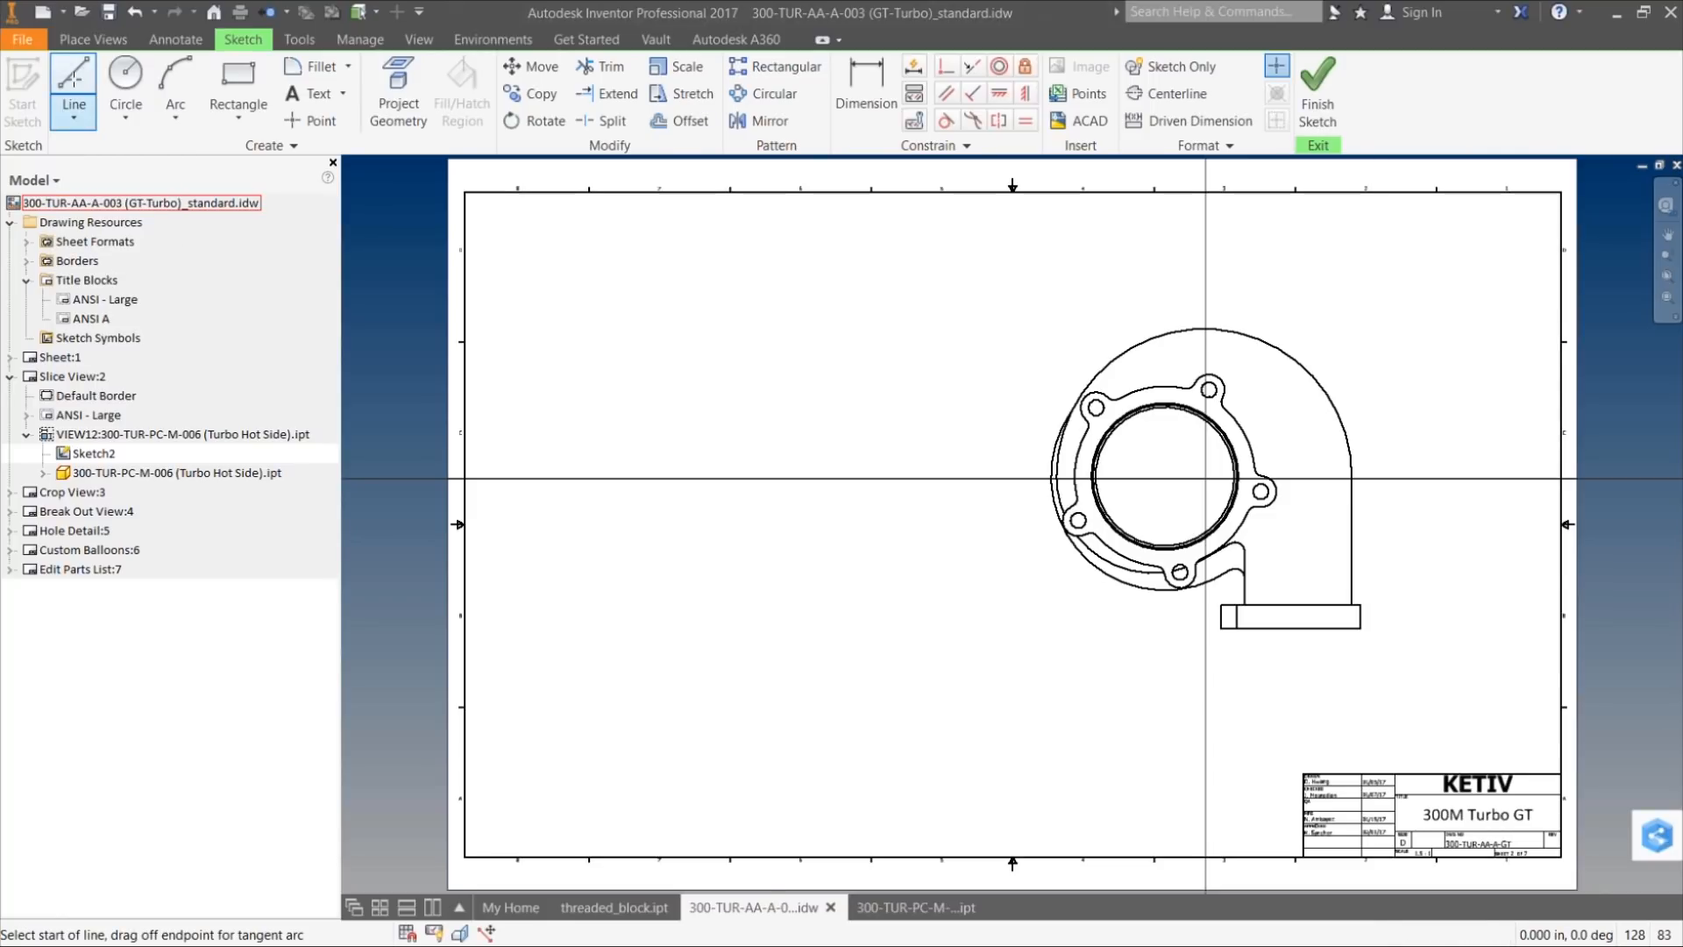
{"action": "left_click", "coordinate": [1306, 317]}
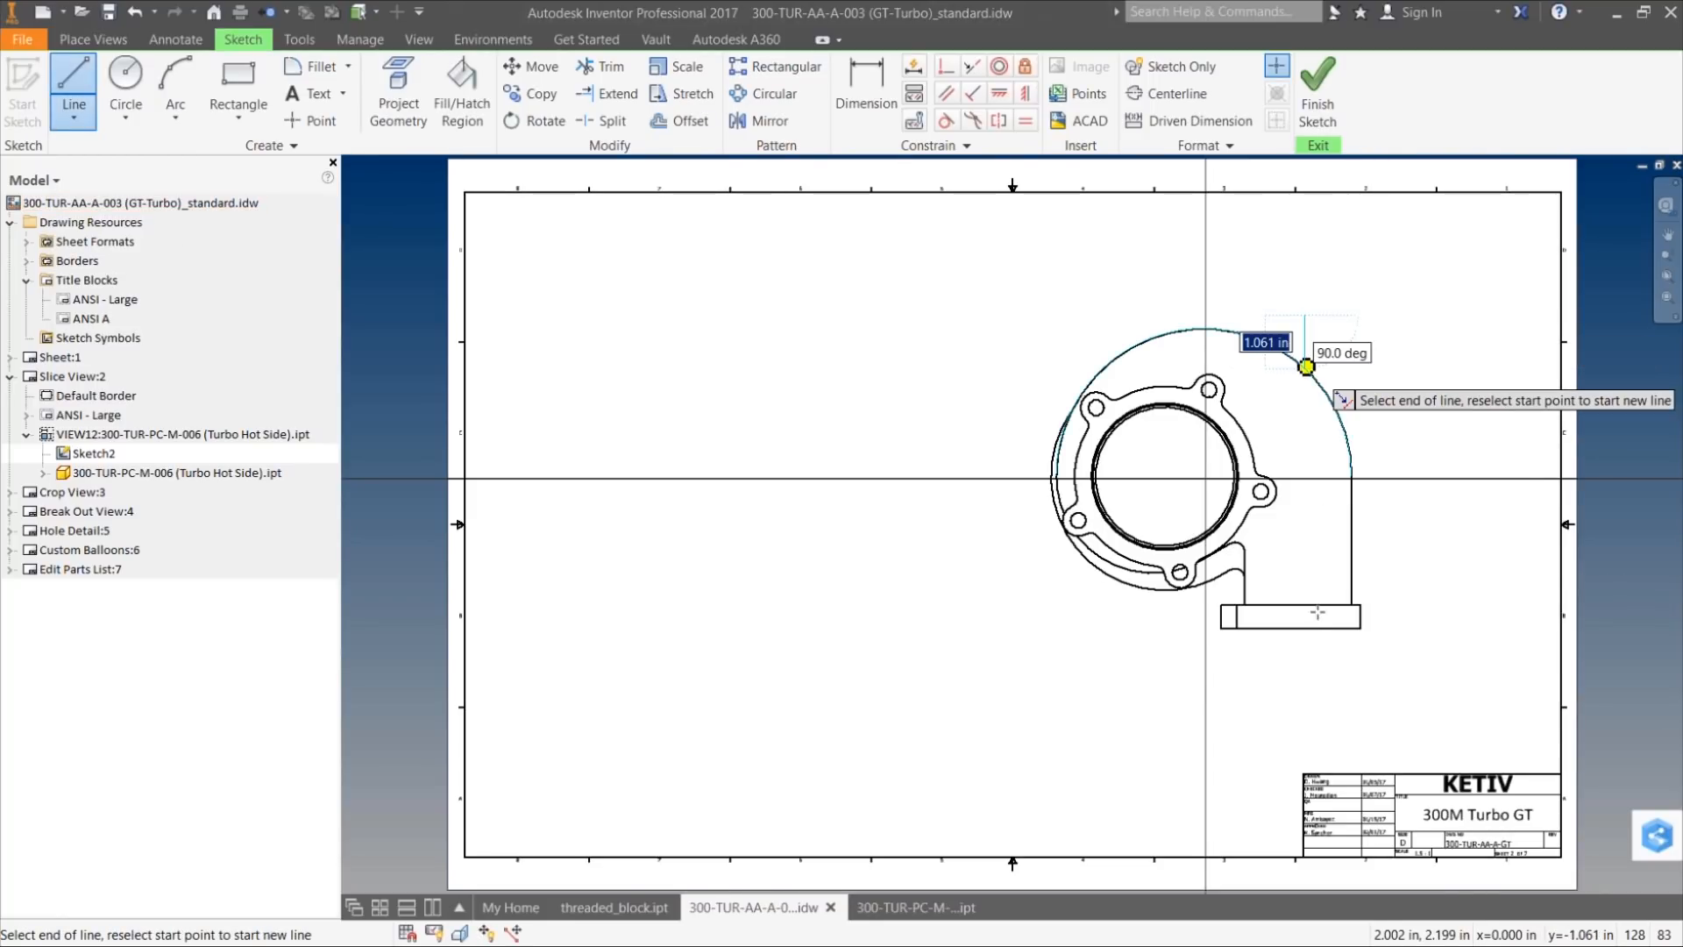
{"action": "left_click", "coordinate": [1306, 658]}
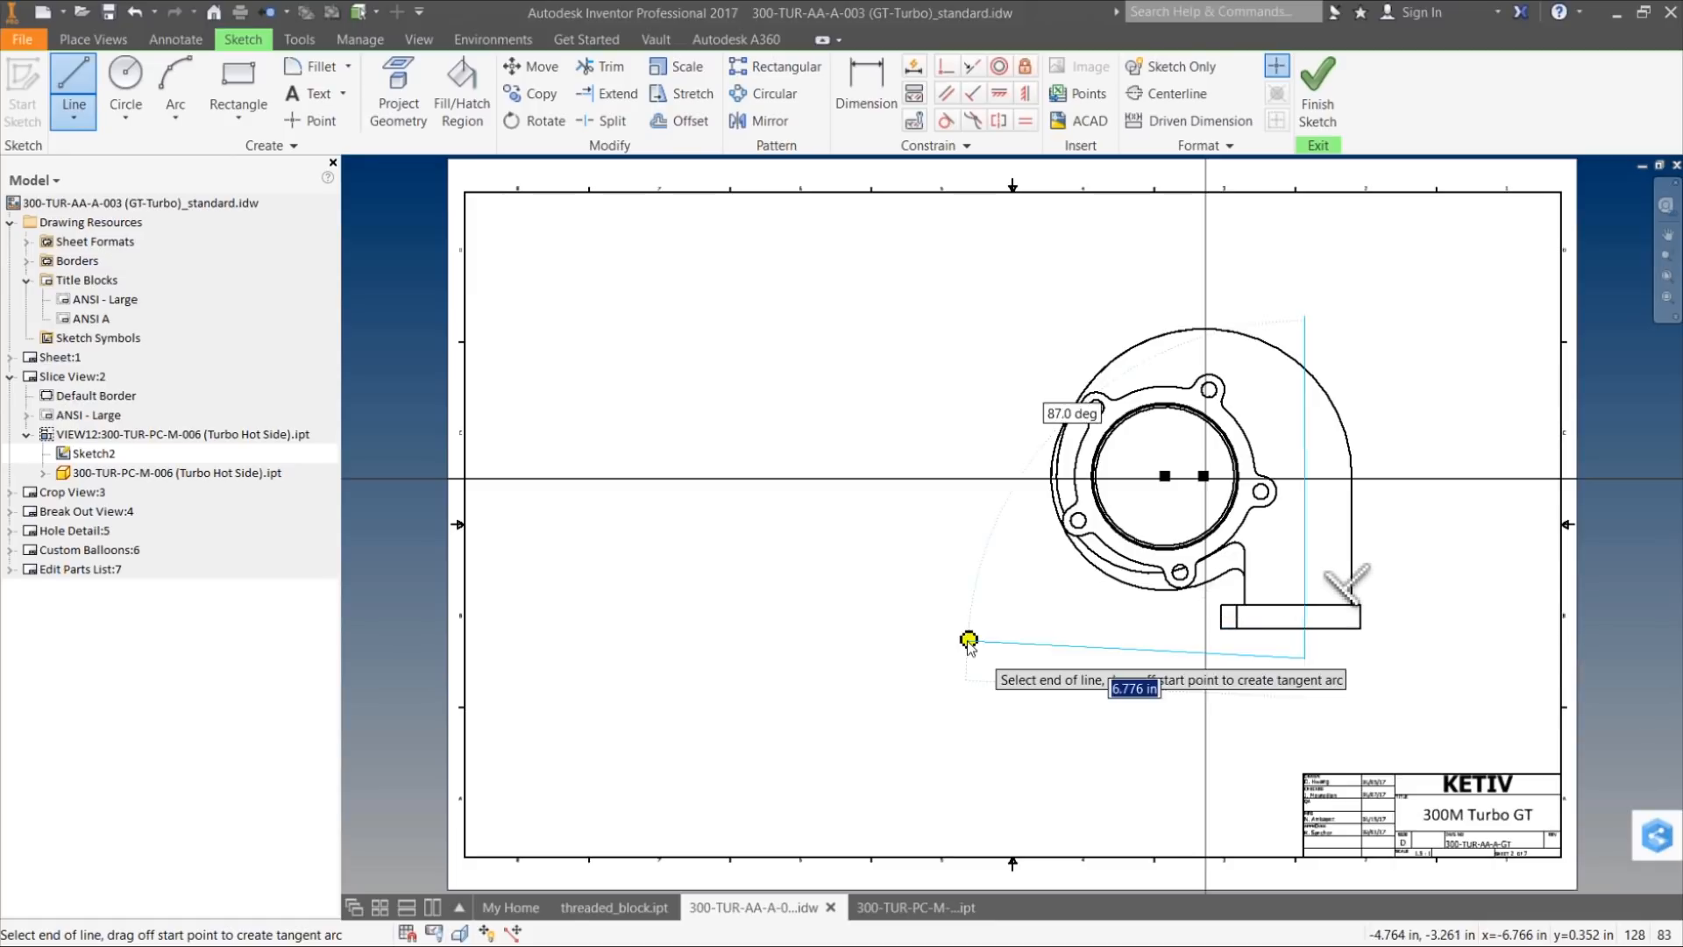
{"action": "key", "text": "Escape"}
{"action": "key", "text": "Escape"}
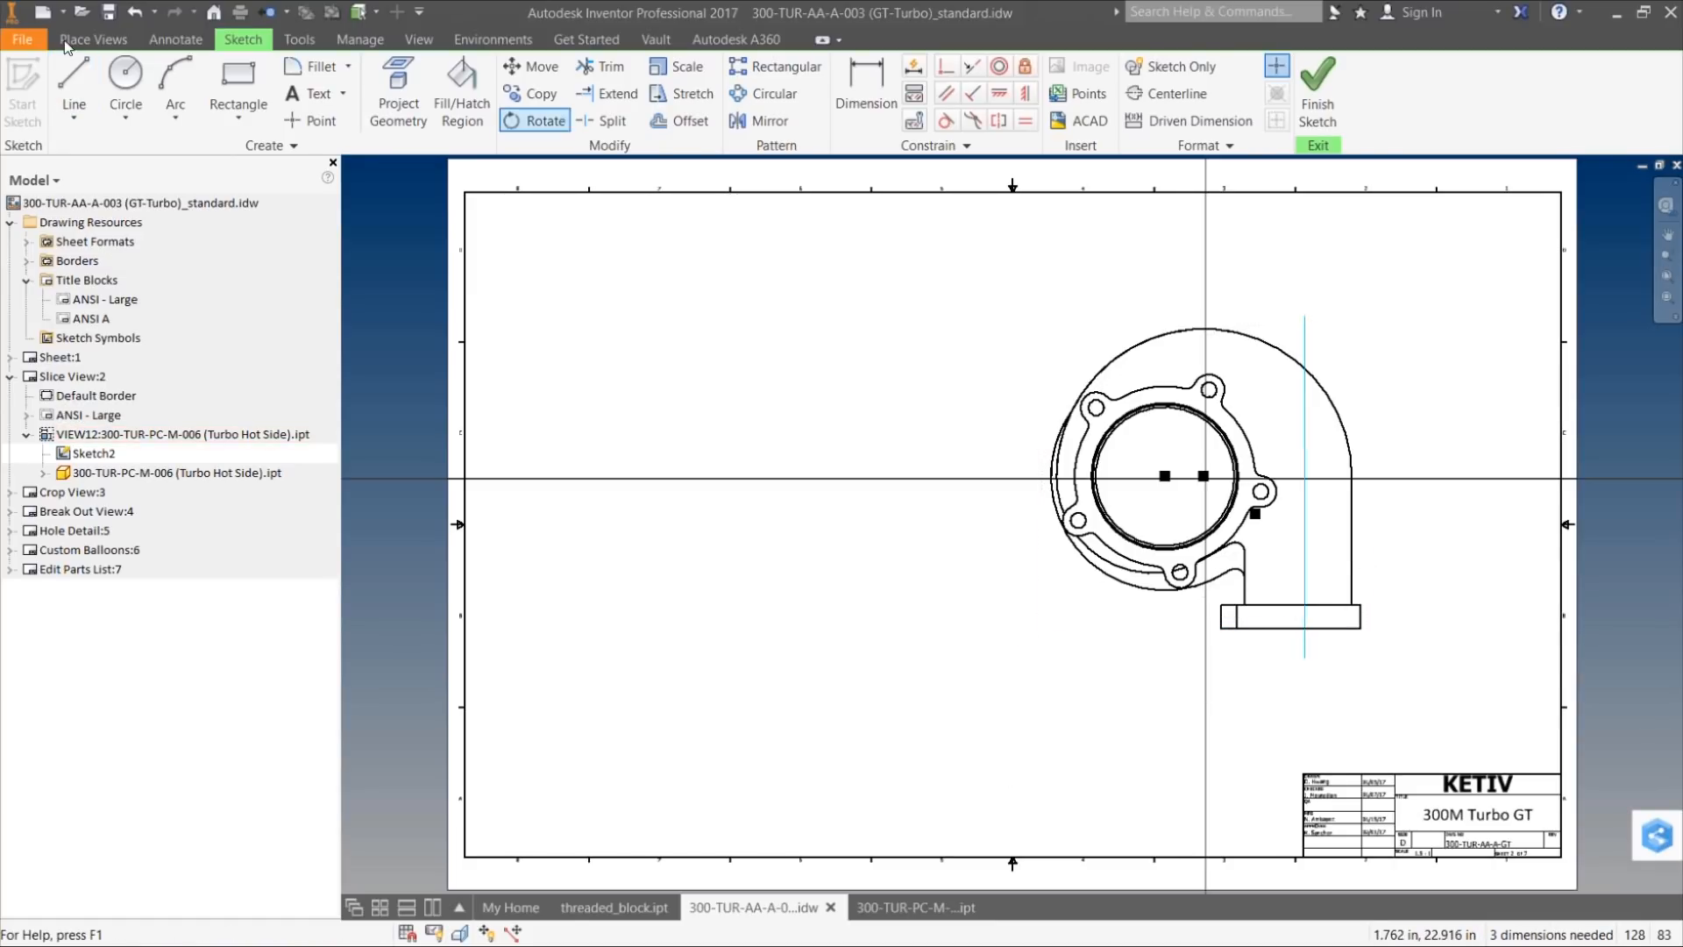
Step: Dimension the vertical line from the outlet flange's right edge and set the distance to 1 in
{"action": "left_click", "coordinate": [880, 101]}
{"action": "scroll", "coordinate": [1364, 625], "scroll_direction": "up", "scroll_amount": 2}
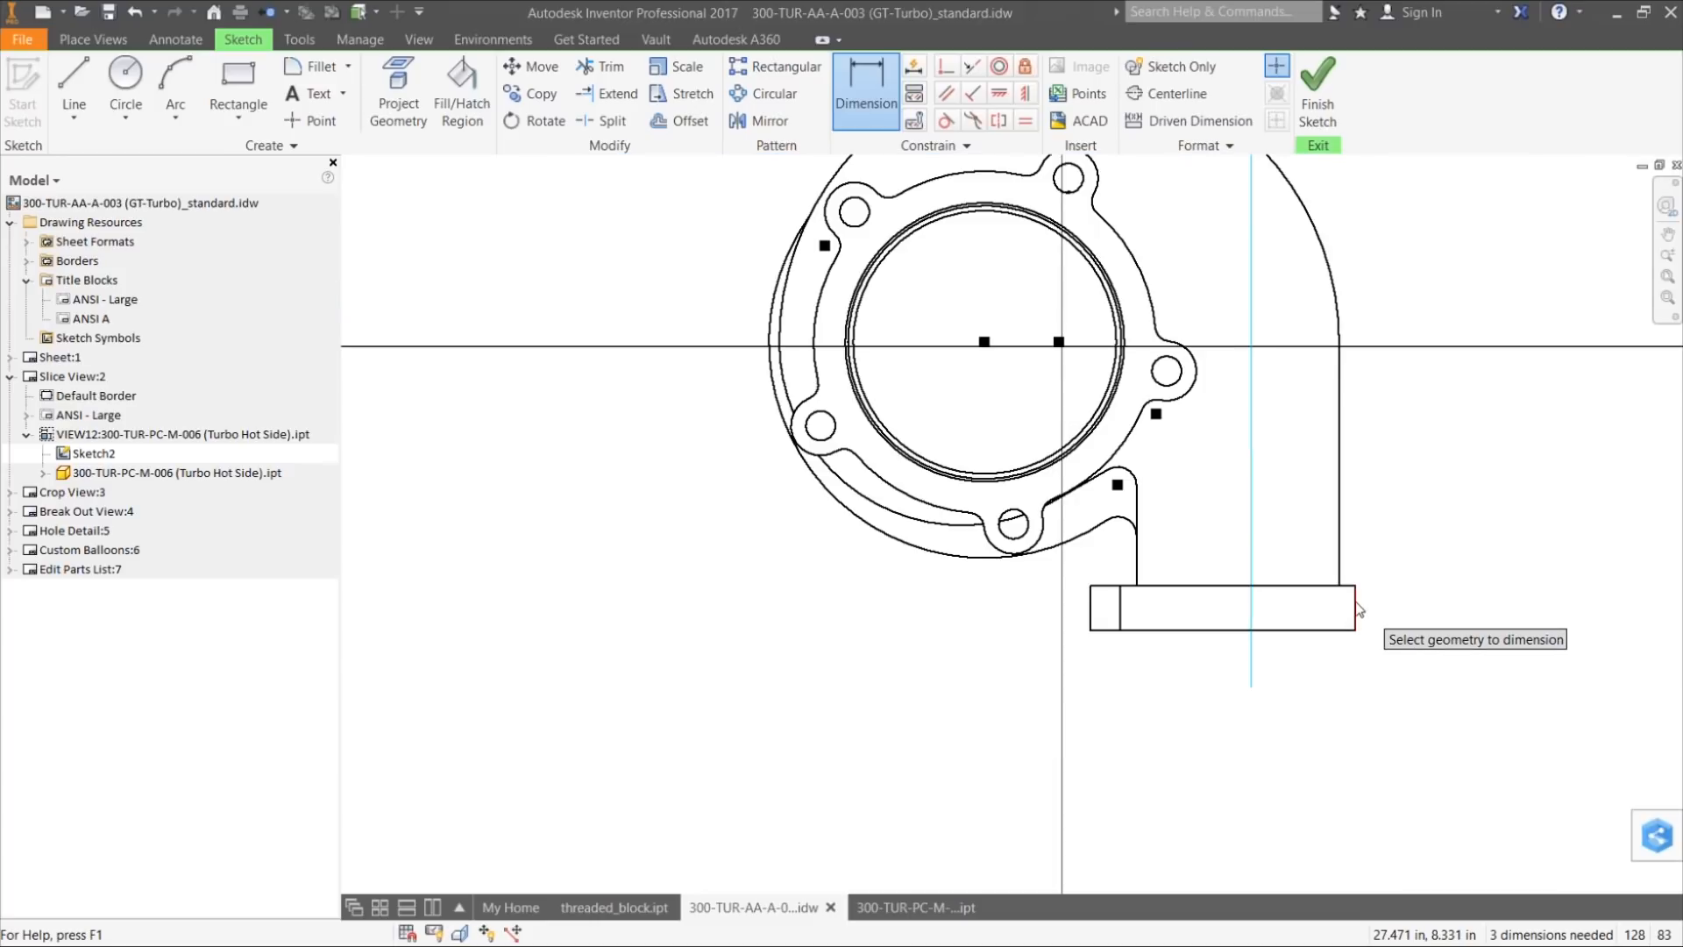
{"action": "left_click", "coordinate": [1358, 610]}
{"action": "left_click", "coordinate": [1249, 608]}
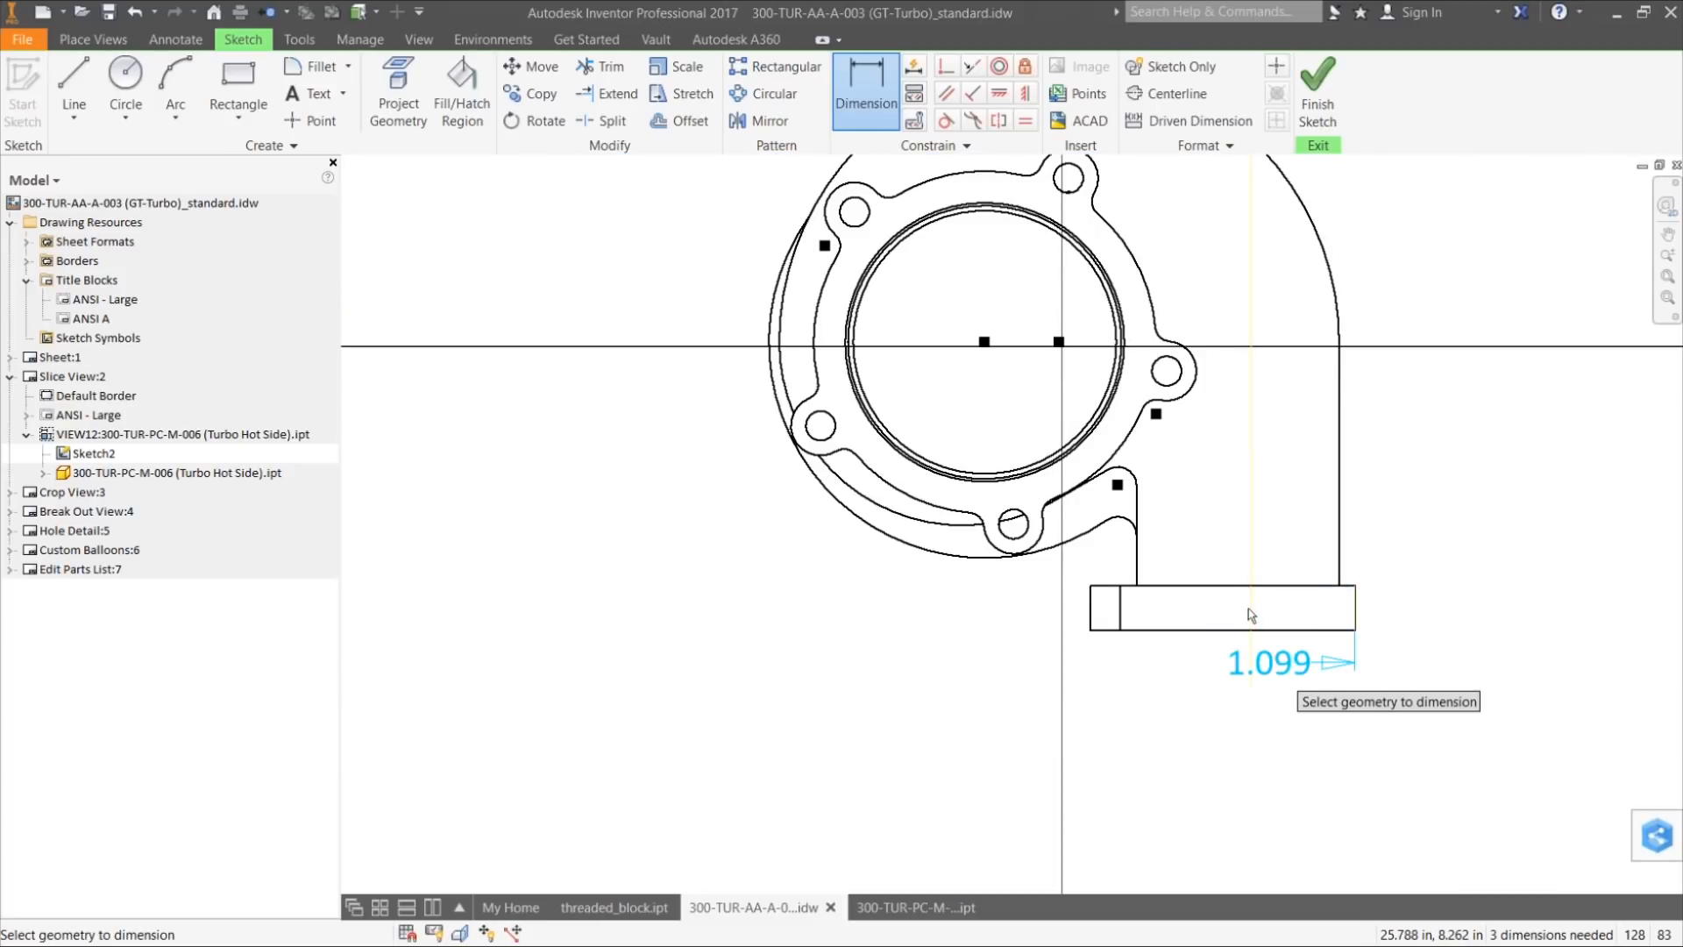
{"action": "left_click", "coordinate": [1375, 789]}
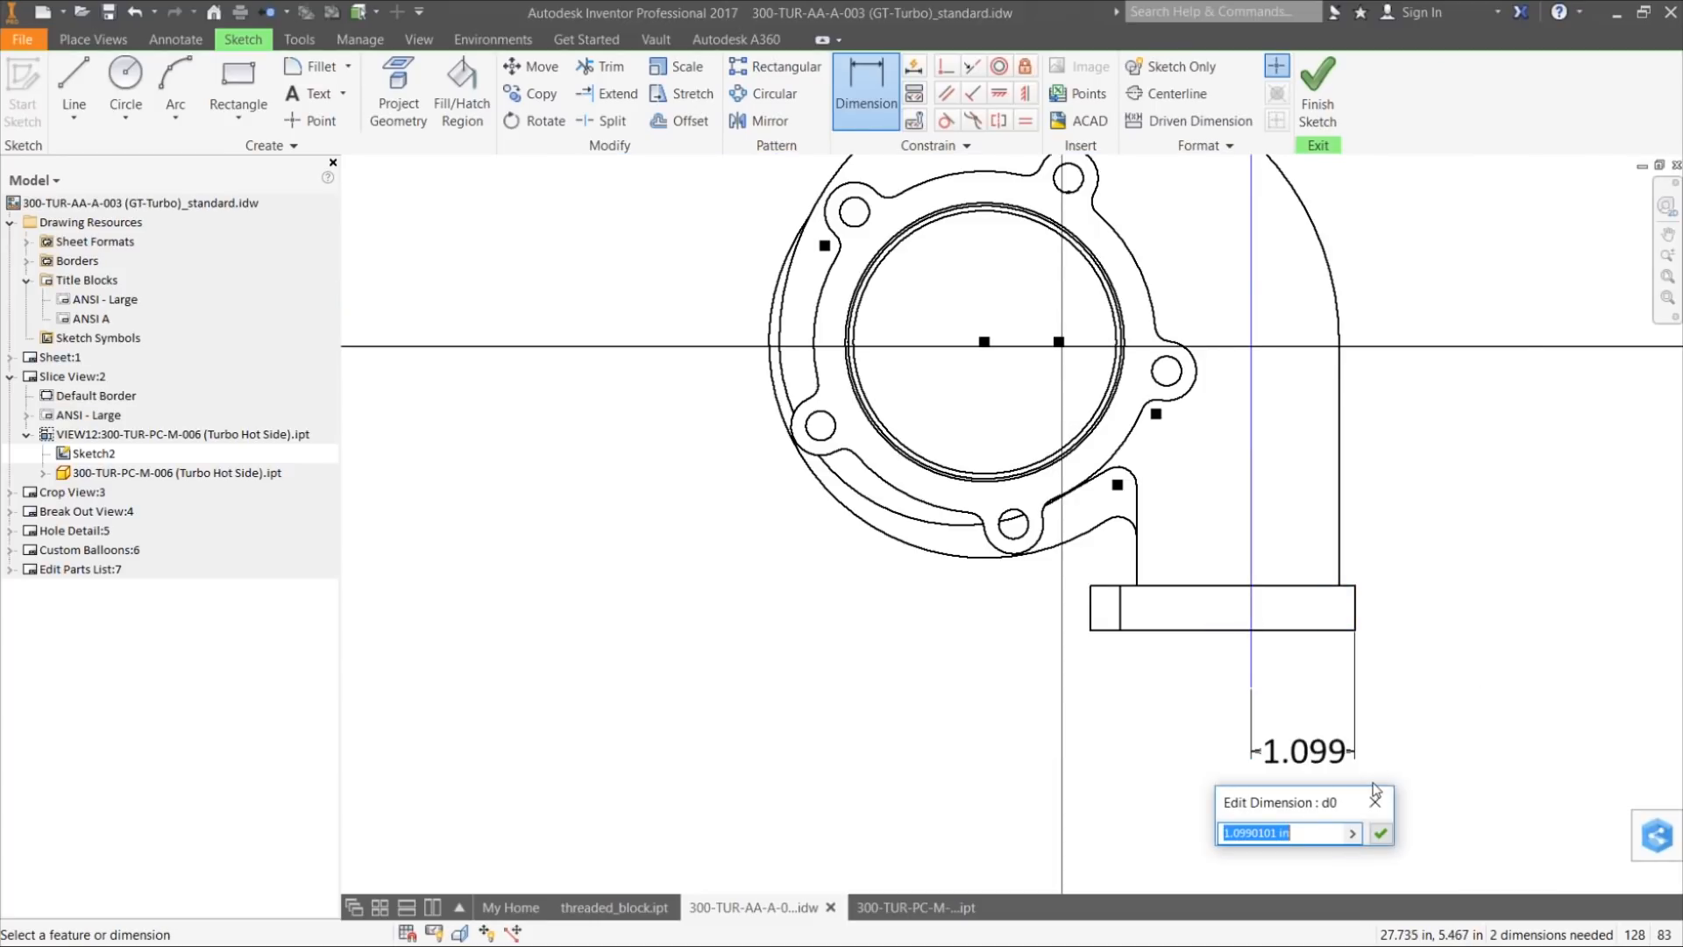
{"action": "type", "text": "1"}
{"action": "key", "text": "Return"}
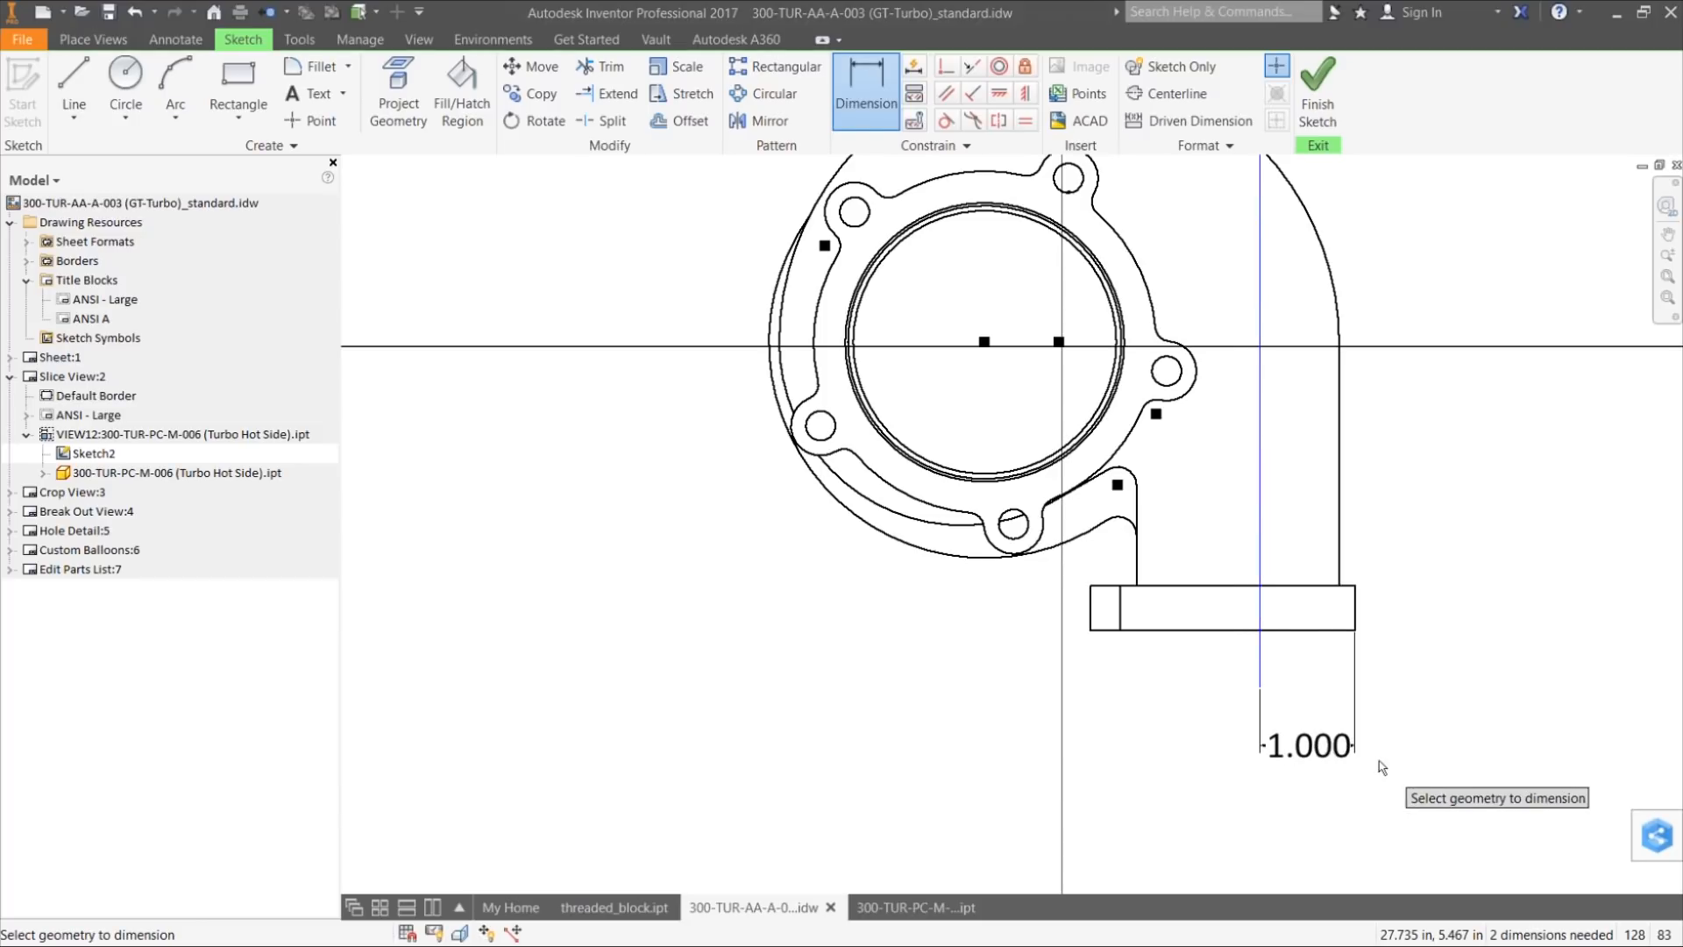
Step: Pattern the vertical line leftward along the flange's bottom edge with 4 instances spaced 1.25 in, and finish the sketch
{"action": "scroll", "coordinate": [1381, 767], "scroll_direction": "up", "scroll_amount": 2}
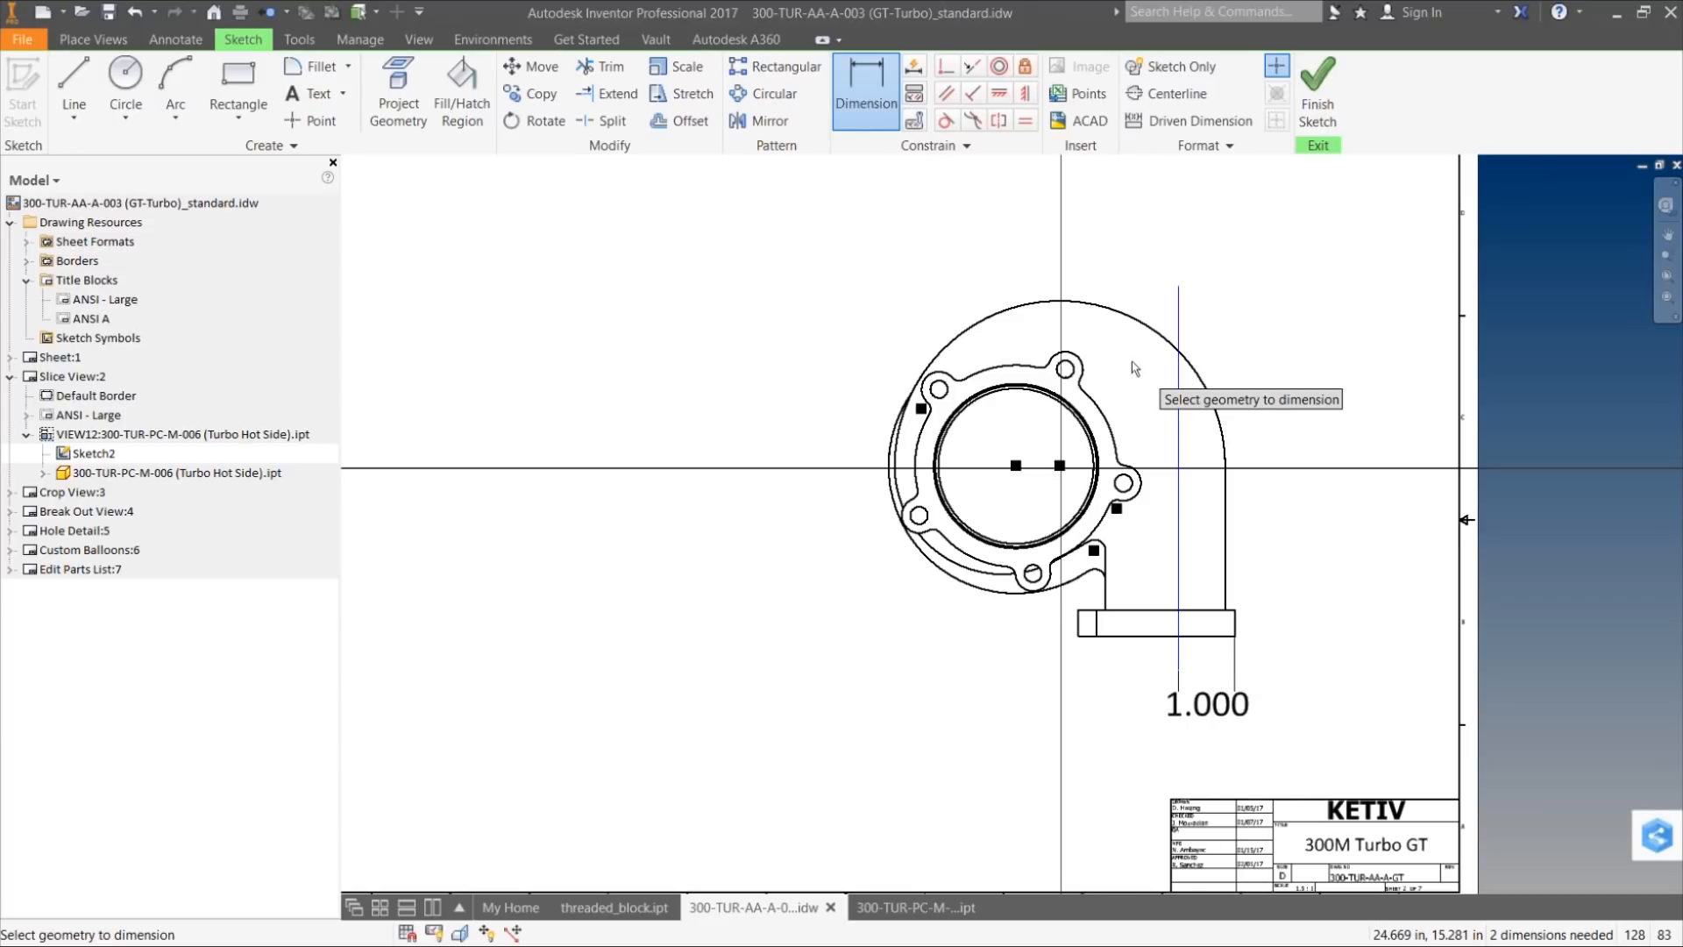
{"action": "left_click", "coordinate": [792, 68]}
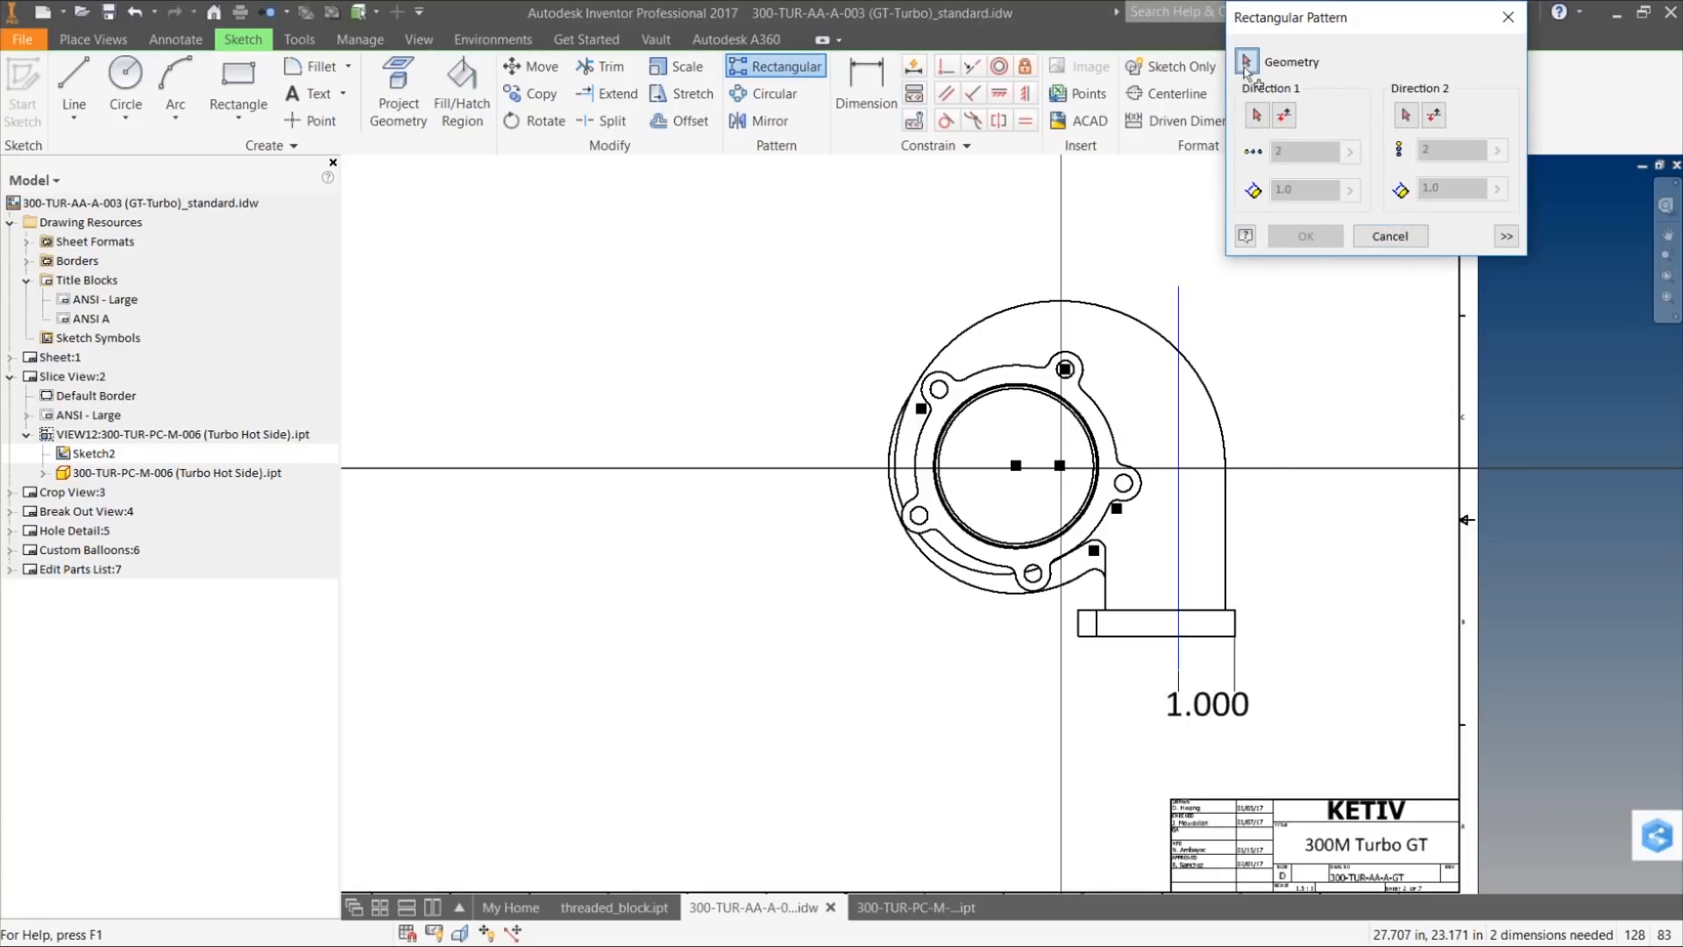
{"action": "left_click", "coordinate": [1254, 117]}
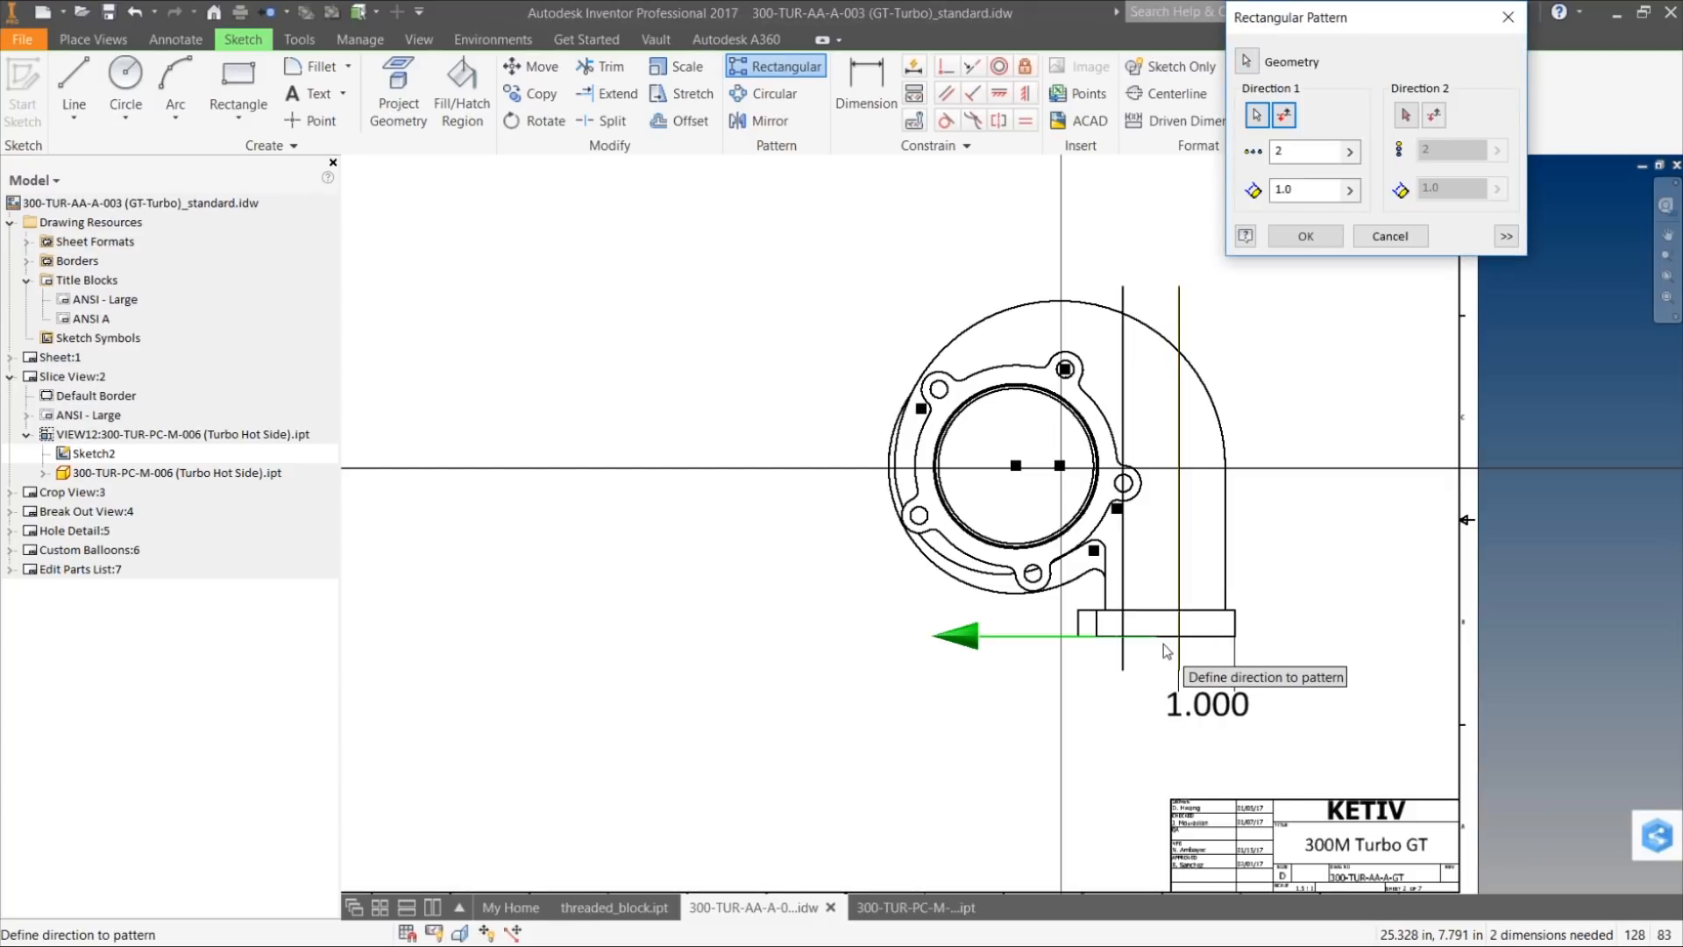
{"action": "left_click", "coordinate": [1304, 153]}
{"action": "type", "text": "4"}
{"action": "key", "text": "Tab"}
{"action": "left_click_drag", "start_coordinate": [1108, 202], "coordinate": [1107, 202]}
{"action": "type", "text": "1.25"}
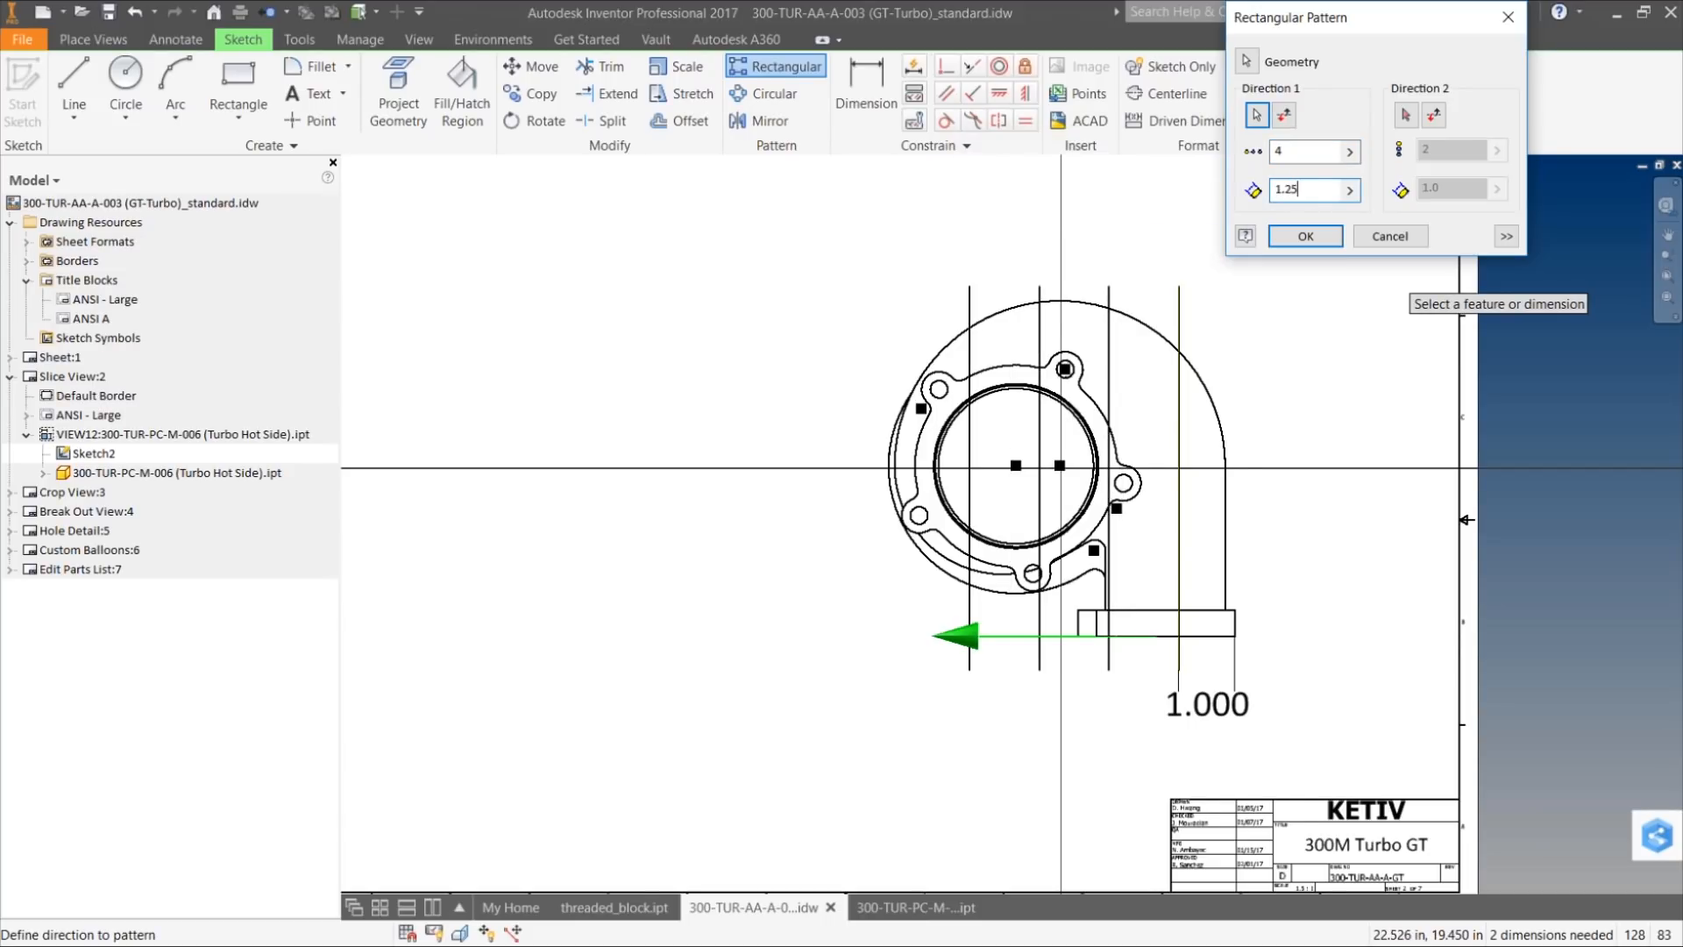
{"action": "left_click", "coordinate": [1305, 236]}
{"action": "scroll", "coordinate": [1210, 277], "scroll_direction": "up", "scroll_amount": 3}
{"action": "scroll", "coordinate": [1210, 277], "scroll_direction": "down", "scroll_amount": 2}
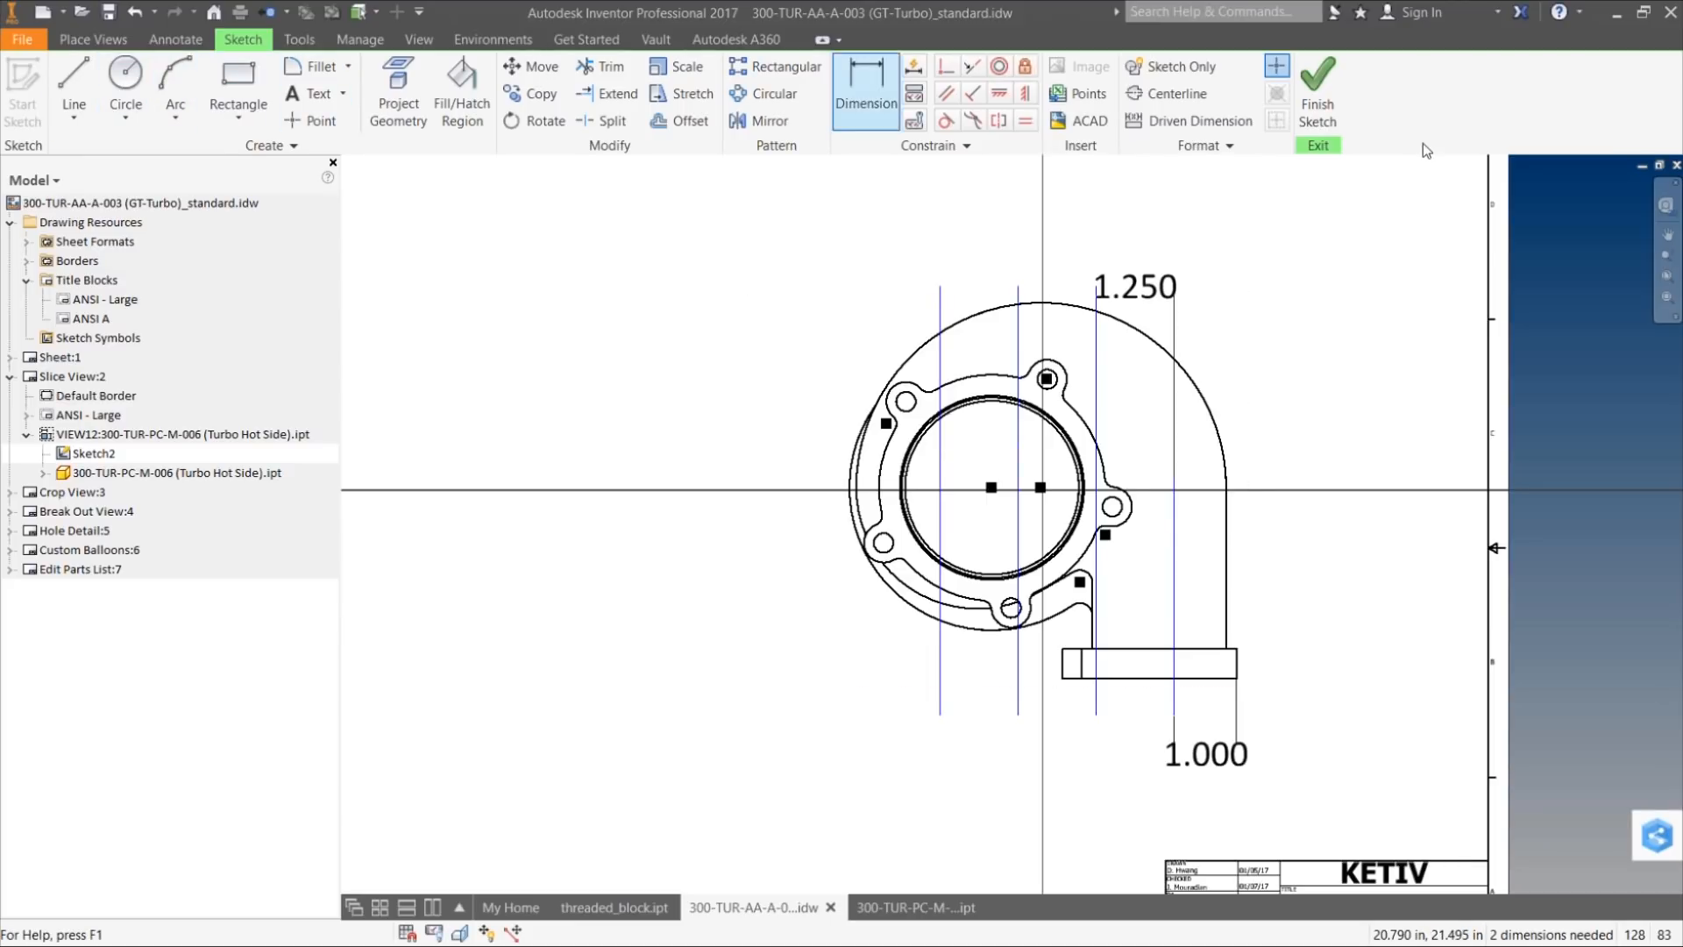
{"action": "left_click", "coordinate": [1322, 106]}
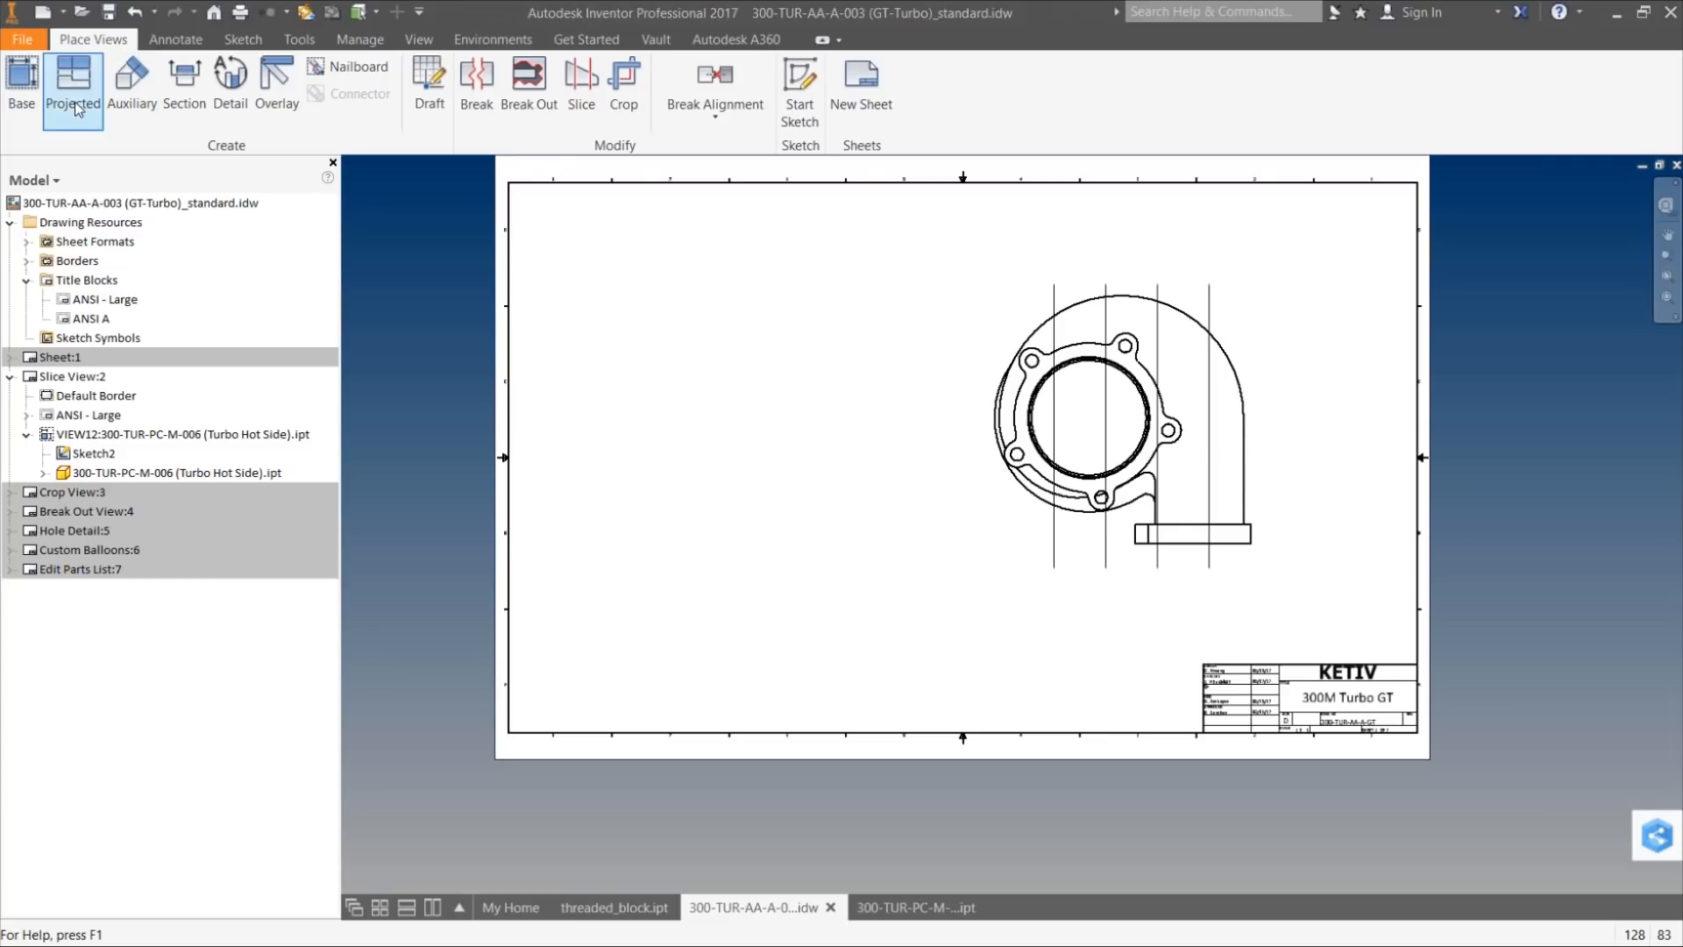
Step: Create a projected side view to the left of the turbo housing's base view
{"action": "left_click", "coordinate": [91, 123]}
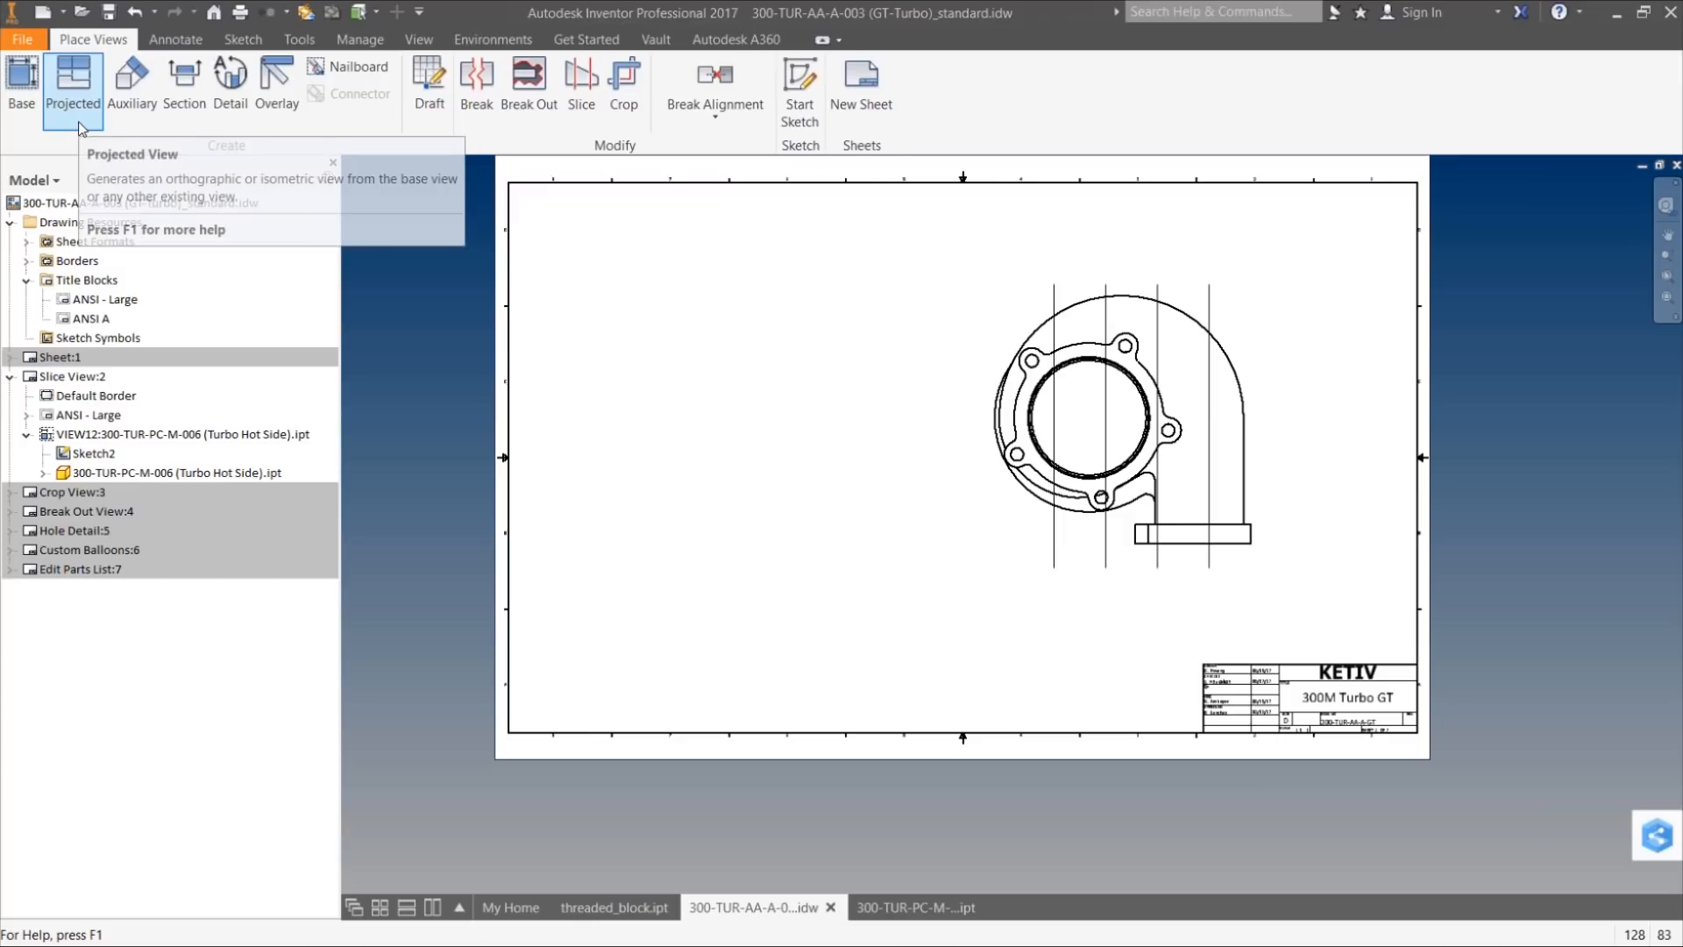
{"action": "left_click", "coordinate": [81, 128]}
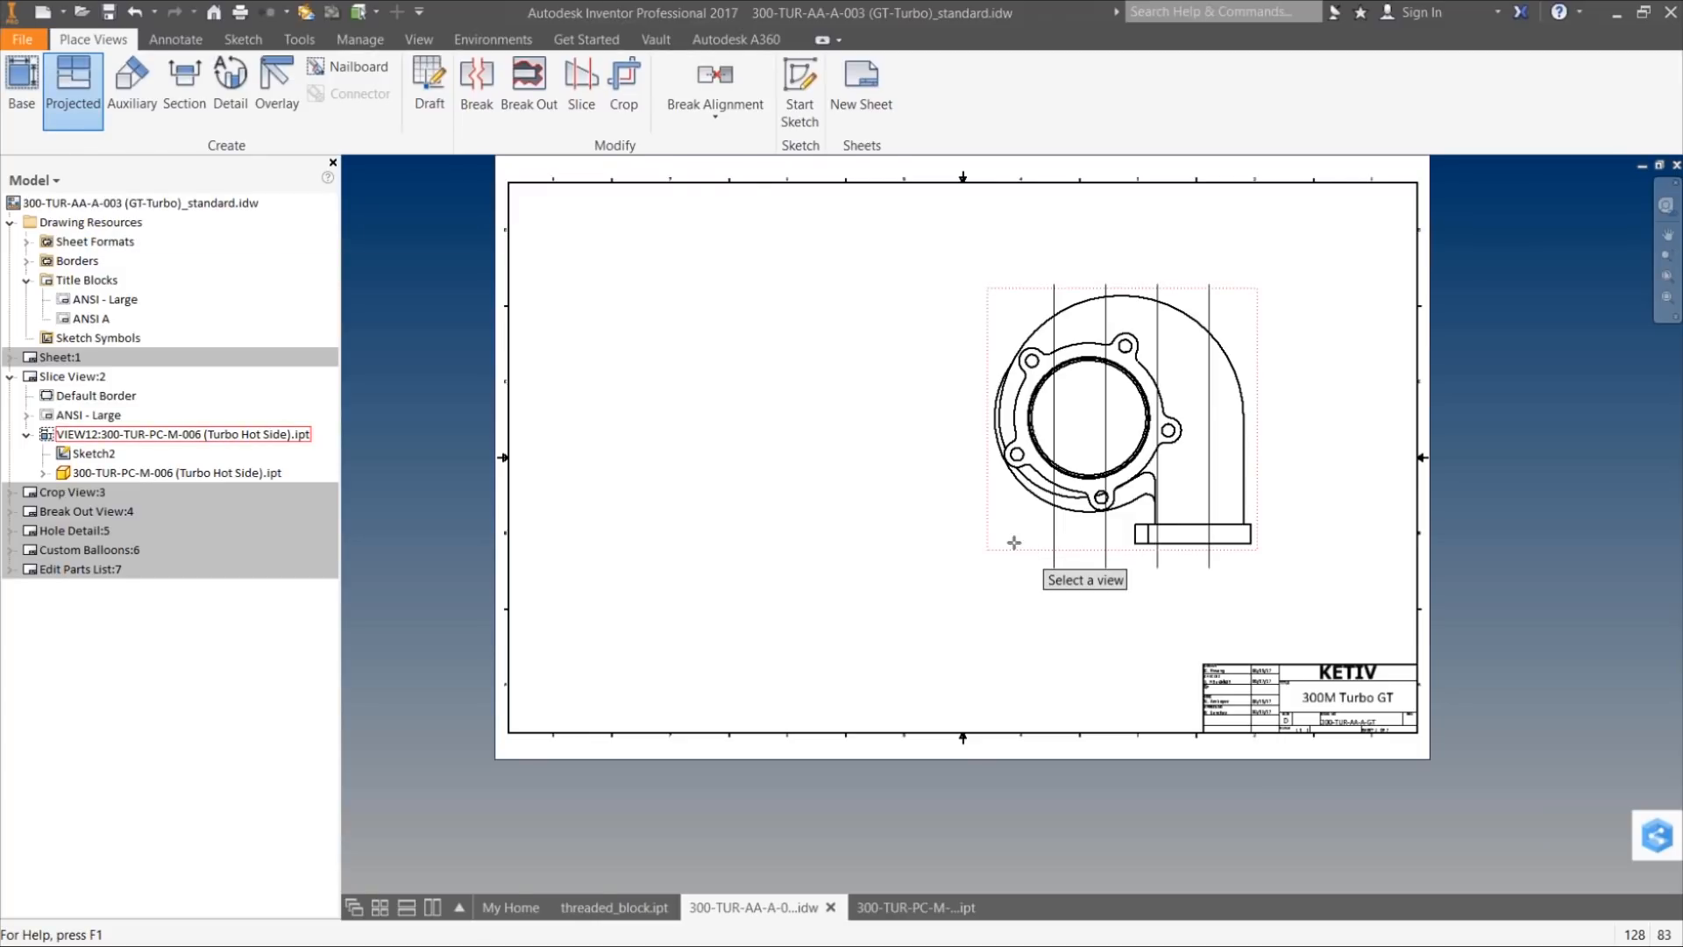
{"action": "left_click", "coordinate": [1017, 548]}
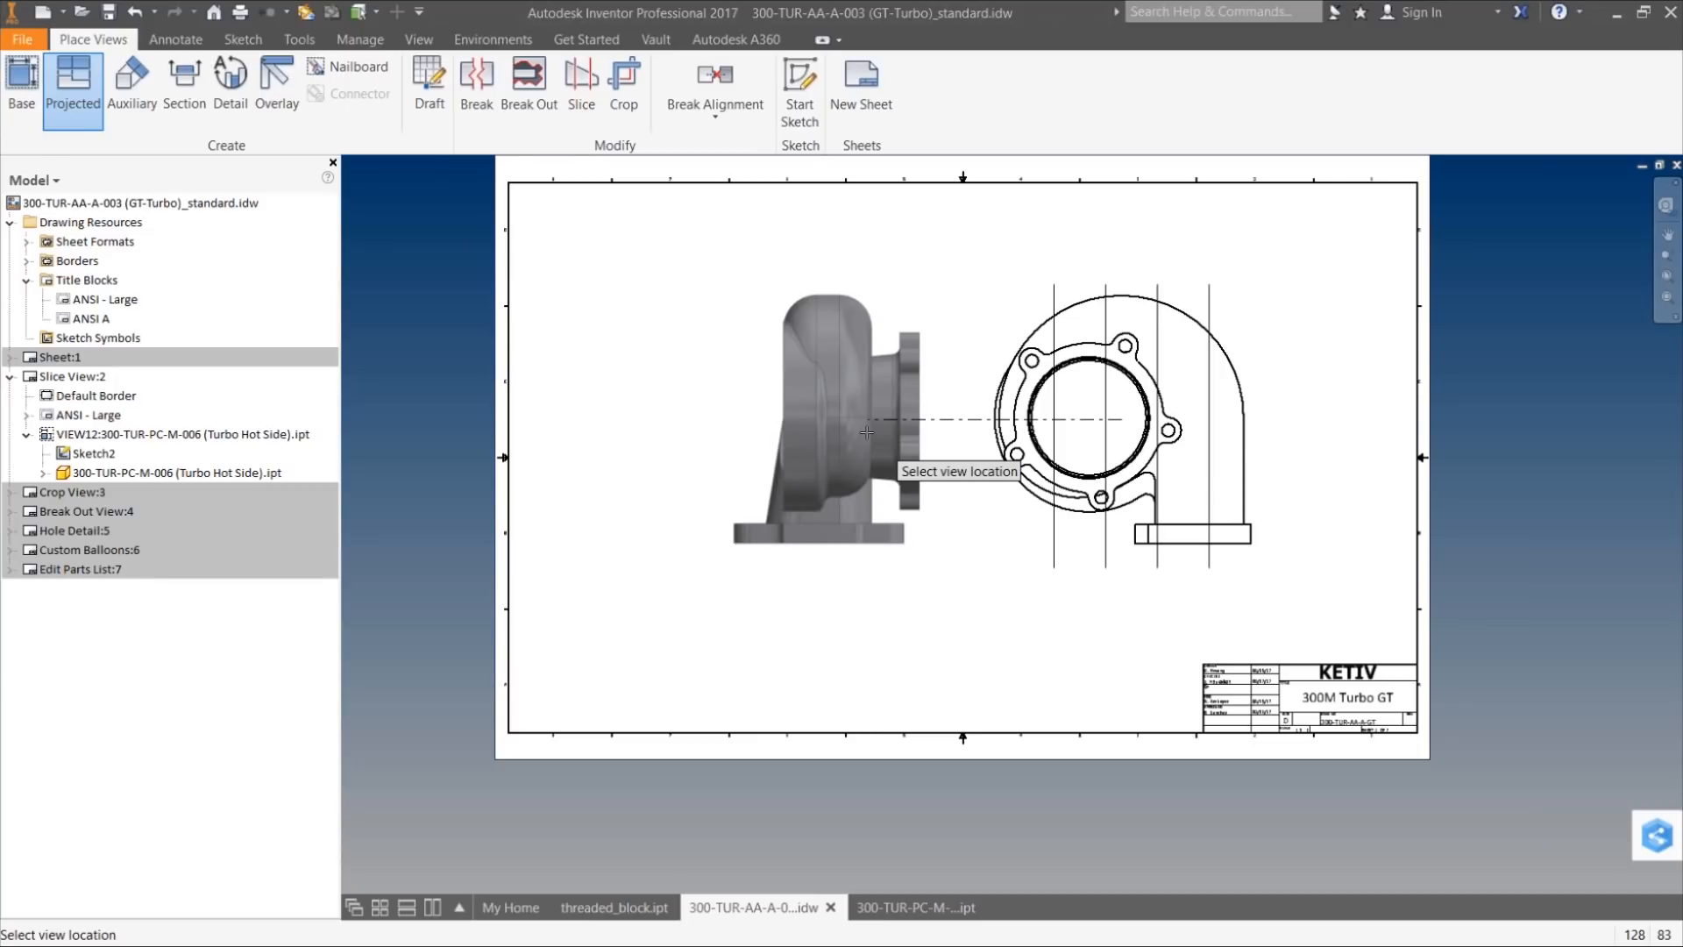
{"action": "left_click", "coordinate": [866, 433]}
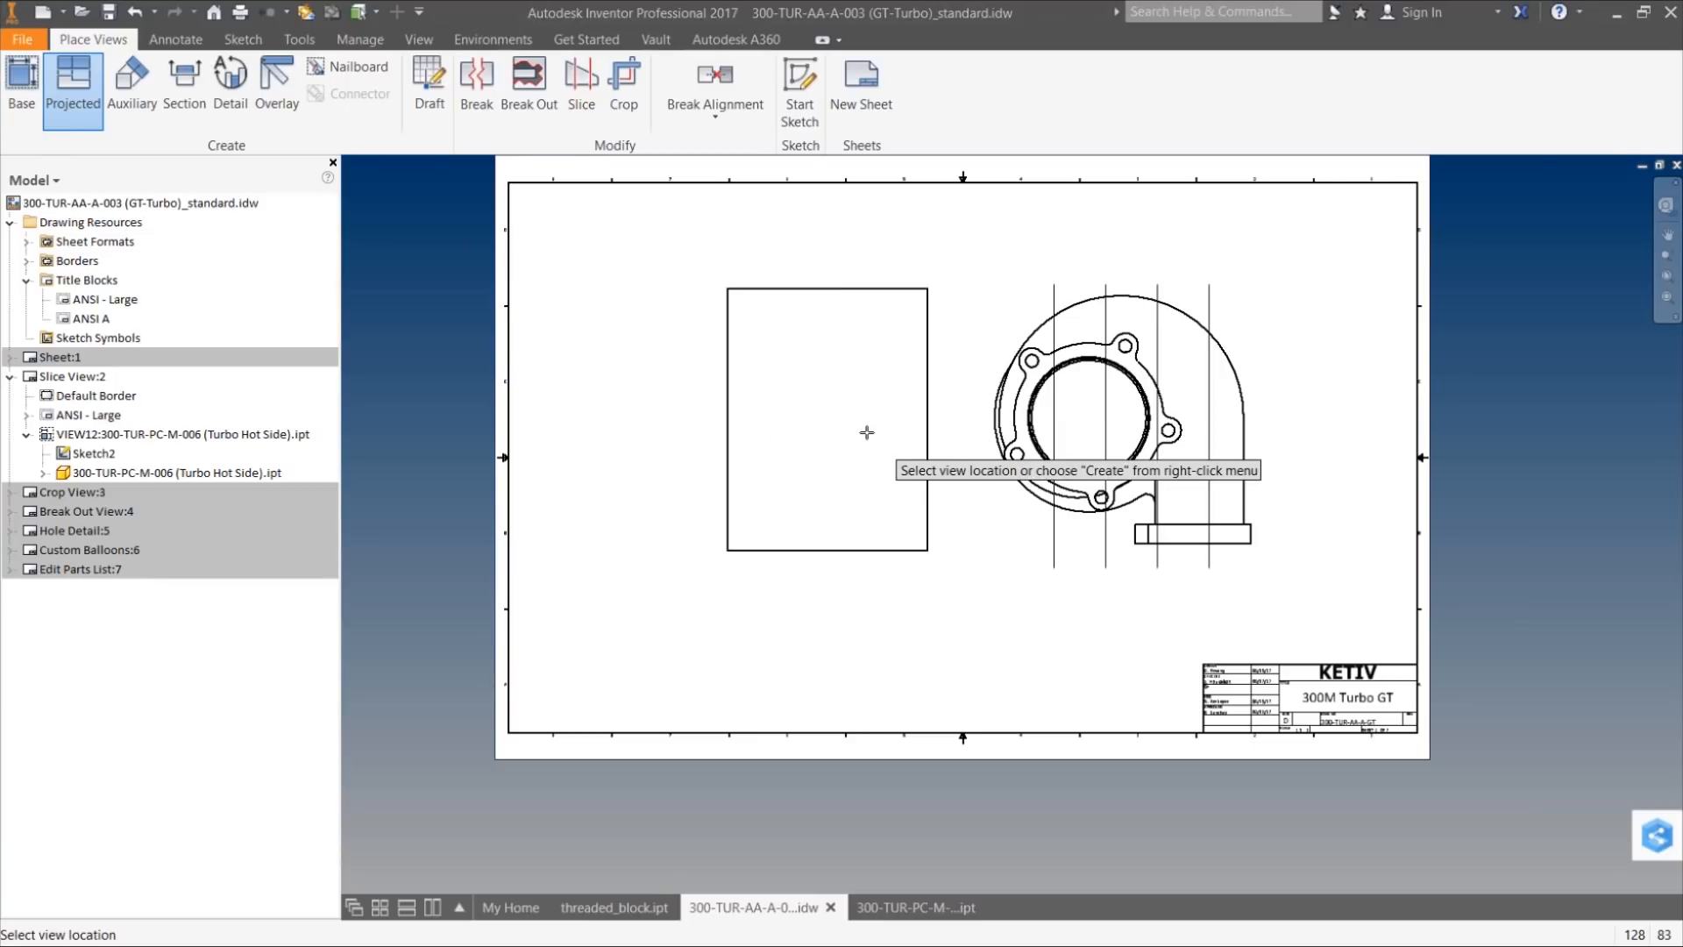
{"action": "right_click", "coordinate": [903, 519]}
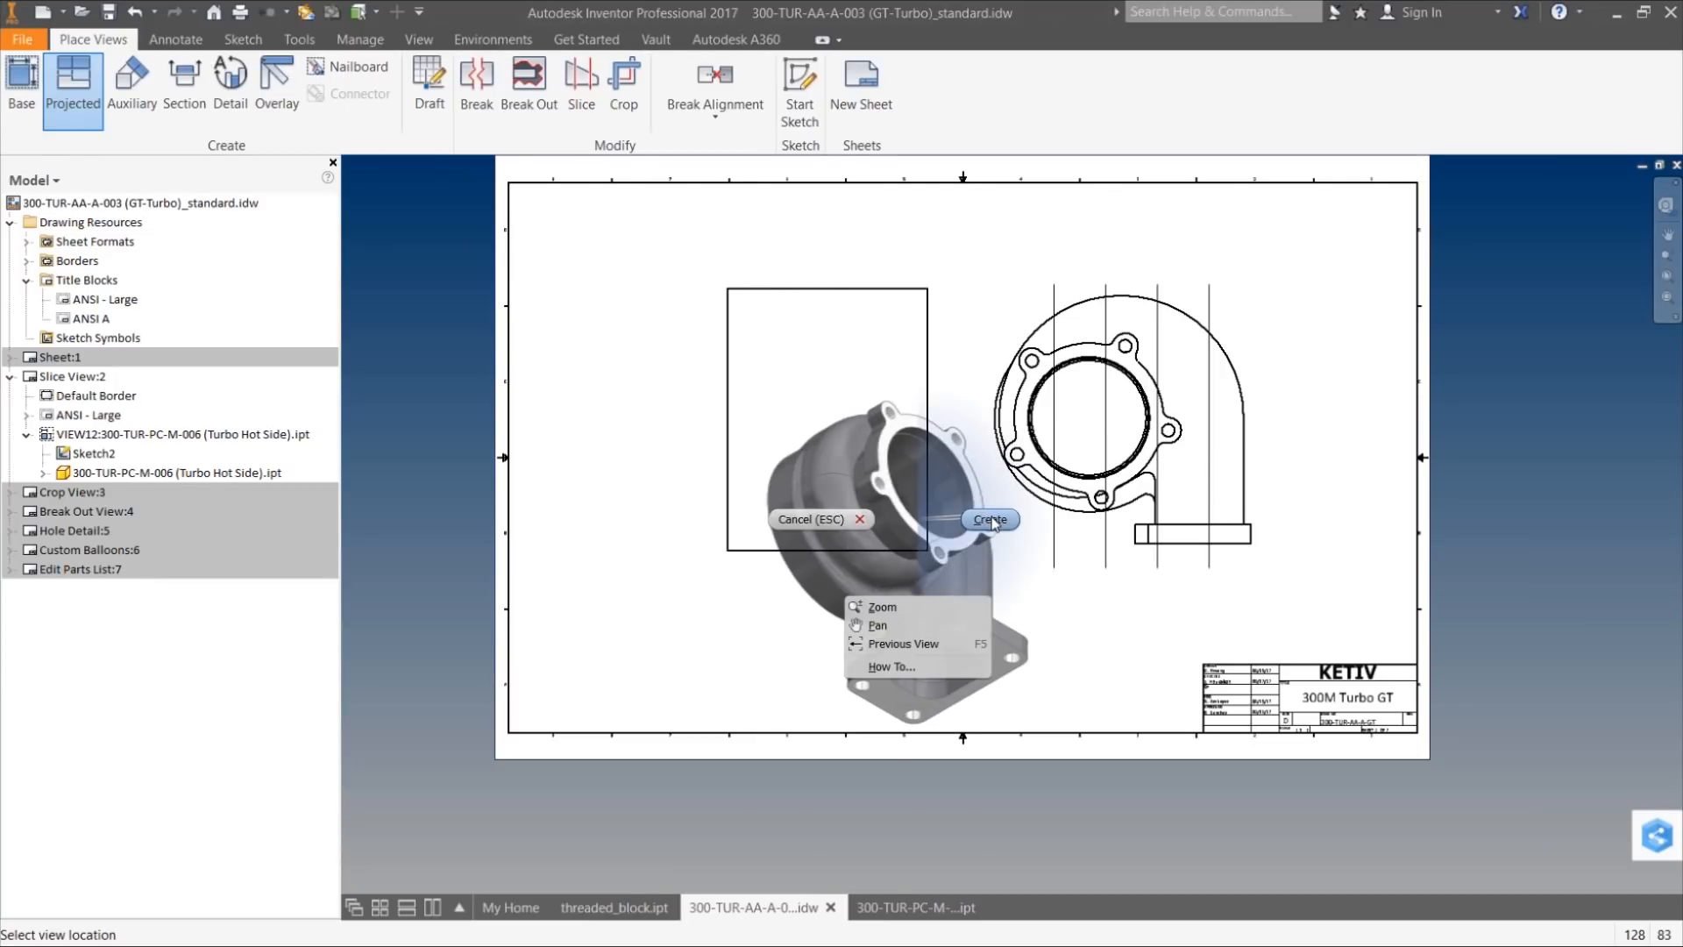
{"action": "left_click", "coordinate": [992, 519]}
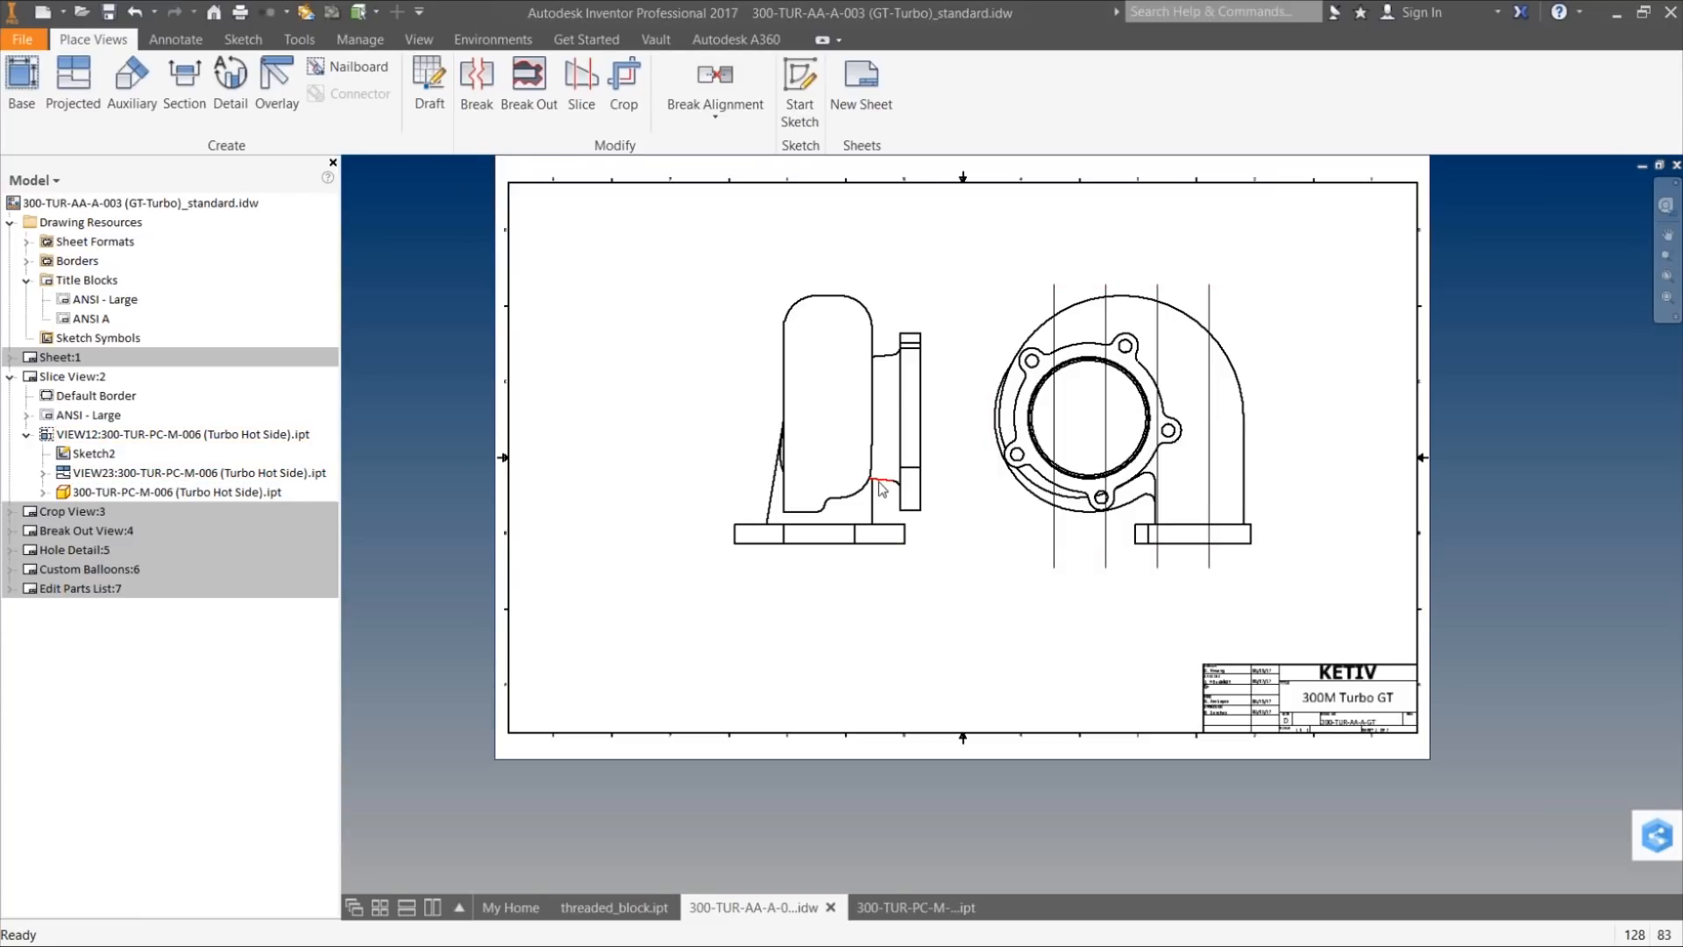
Step: Slice the projected side view using the four-line sketch, with Slice The Whole Part enabled
{"action": "left_click", "coordinate": [585, 106]}
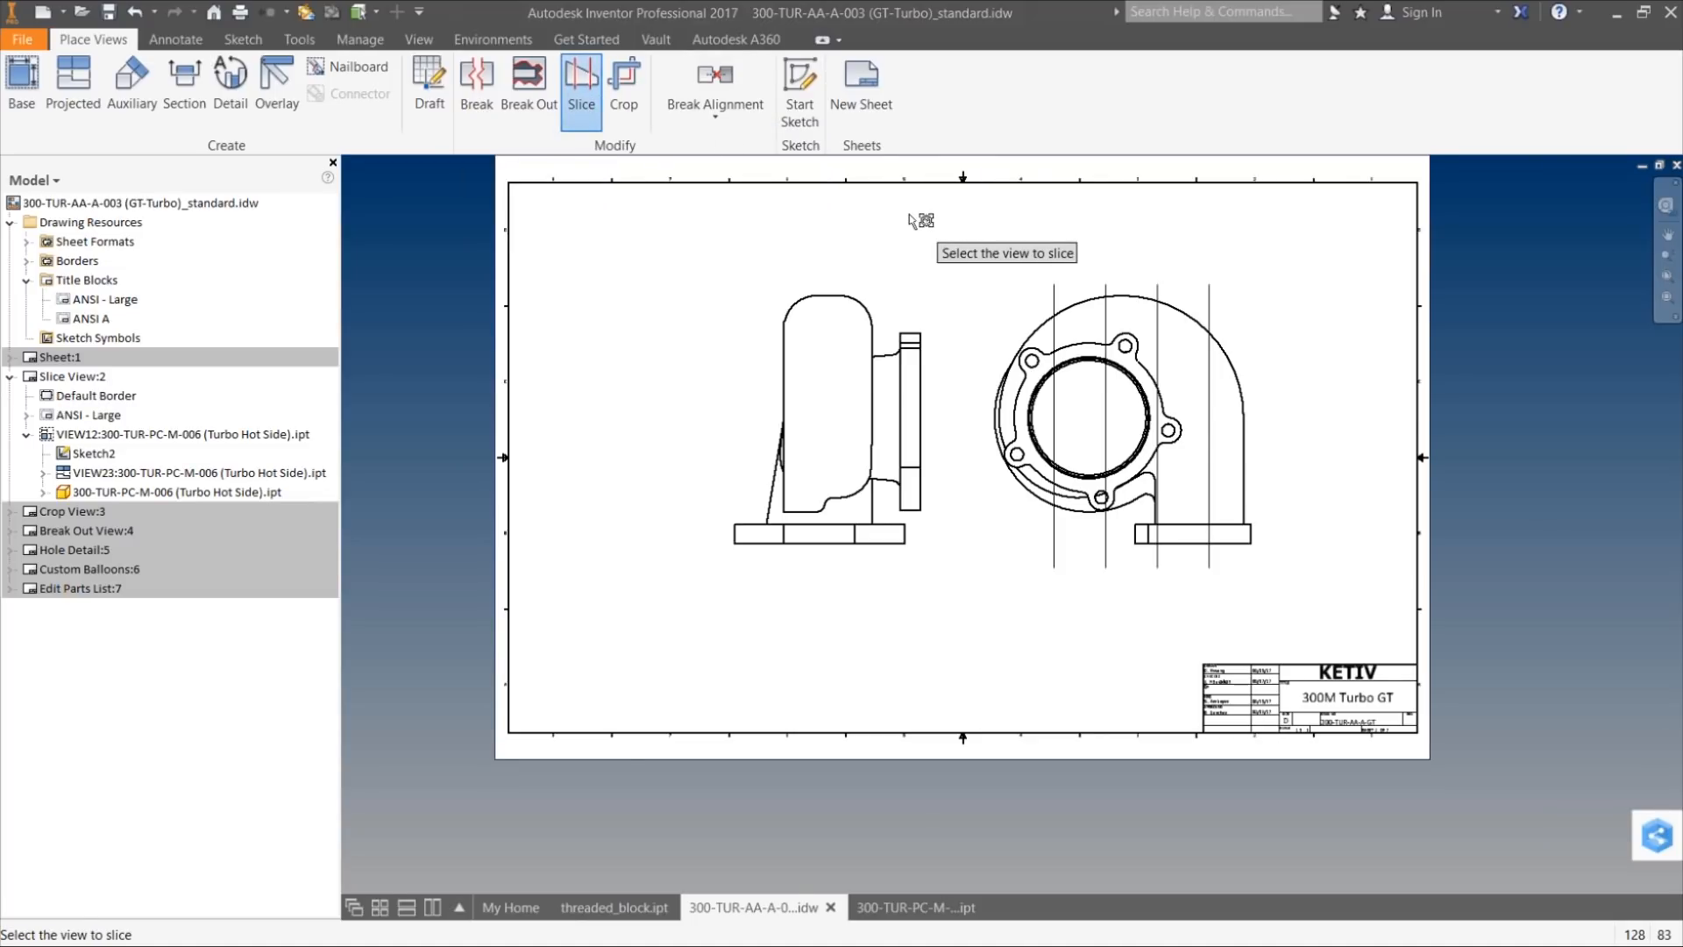
{"action": "left_click", "coordinate": [868, 294]}
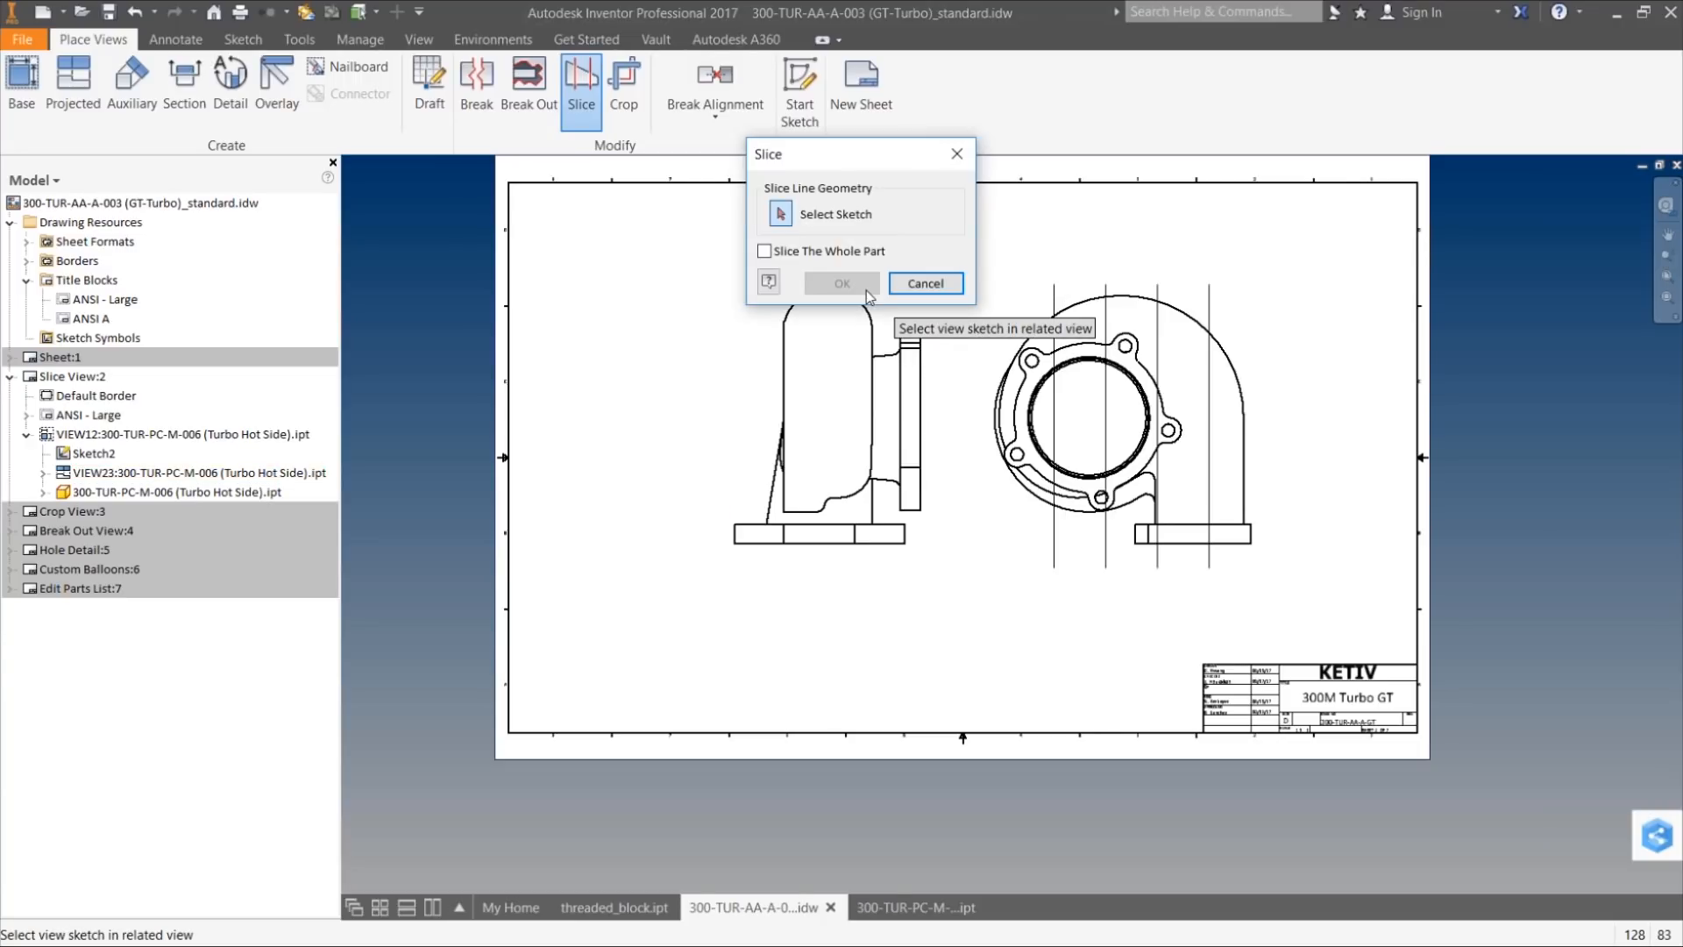
{"action": "left_click", "coordinate": [765, 253]}
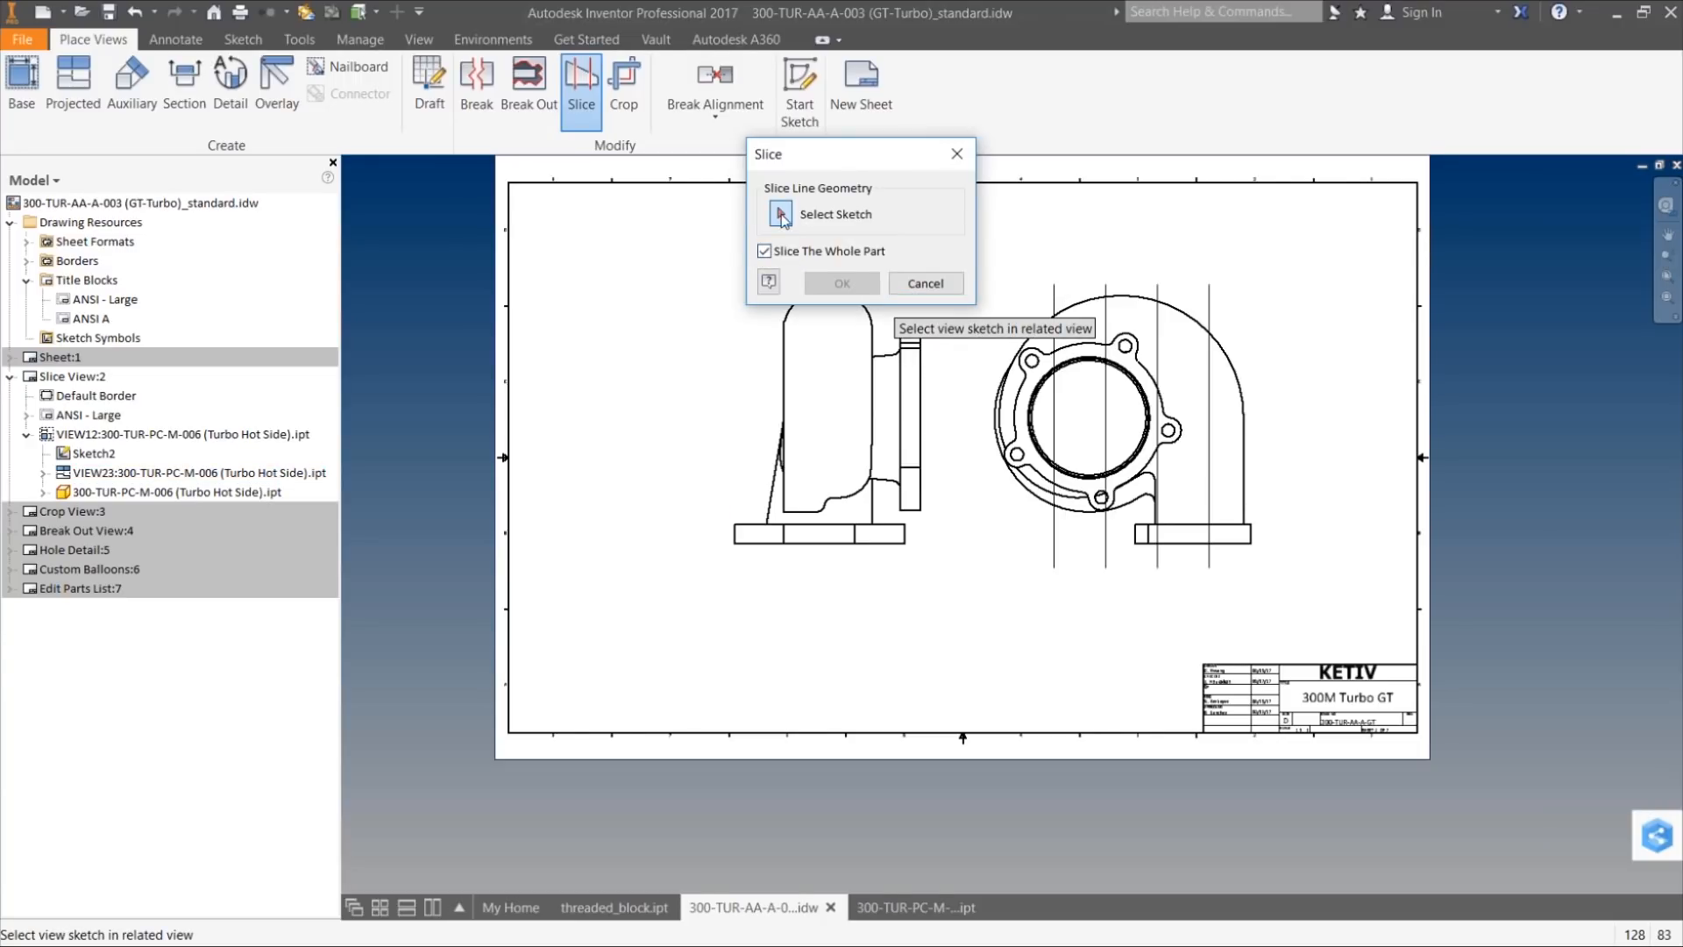
{"action": "left_click", "coordinate": [1057, 303]}
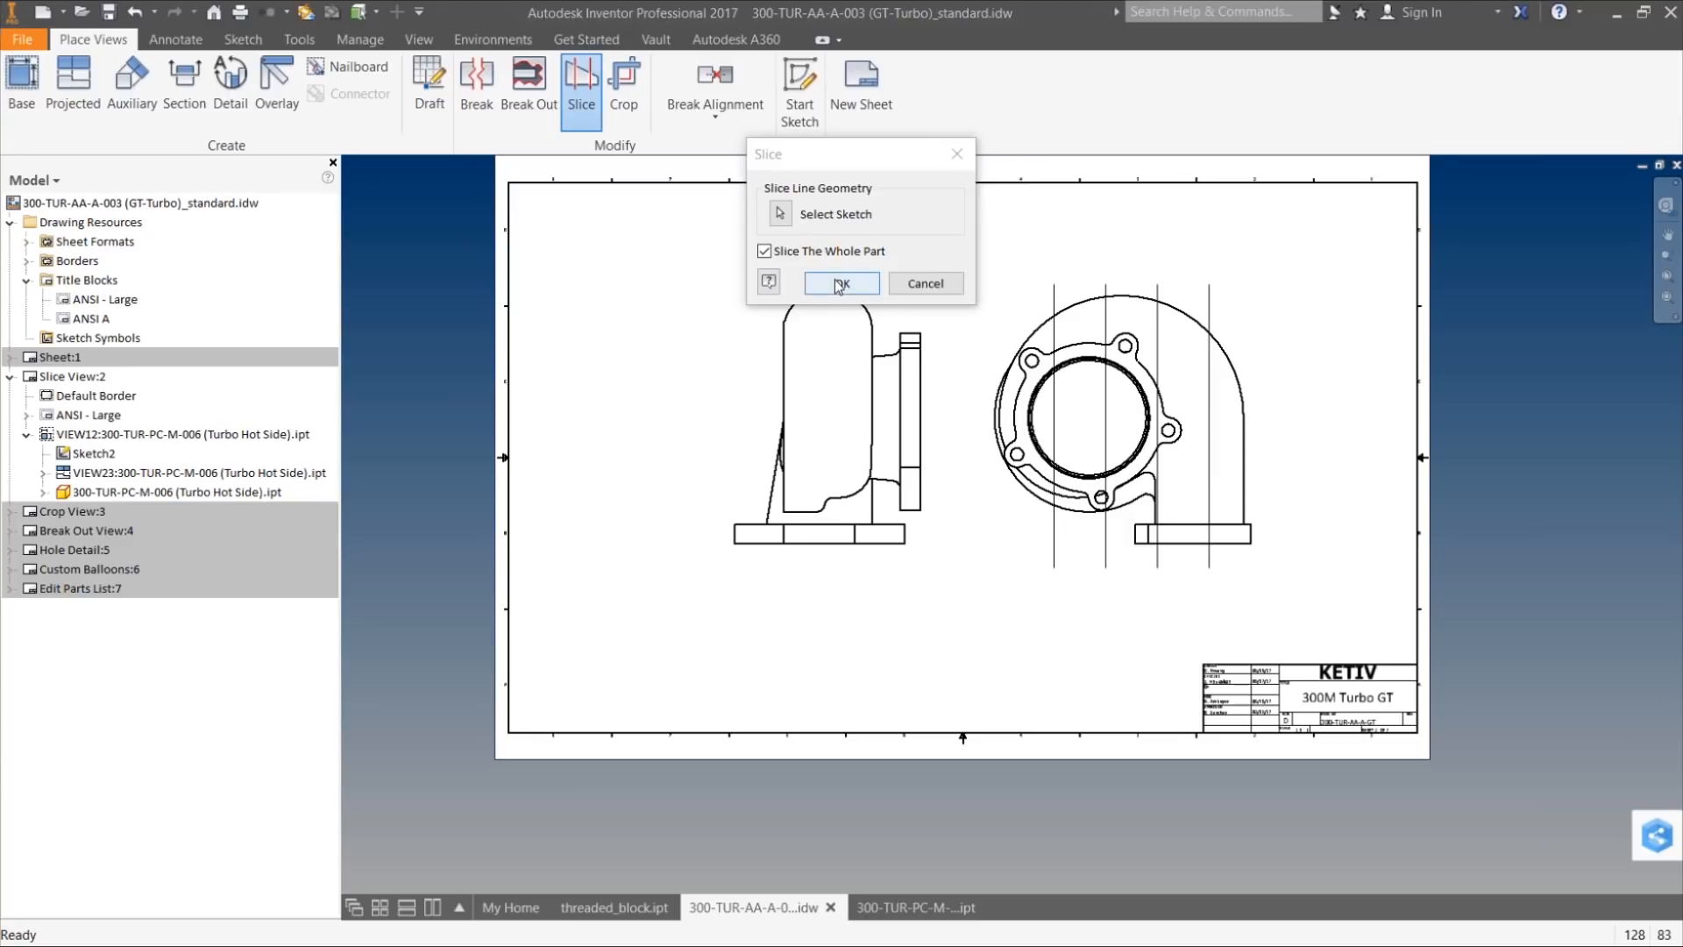
{"action": "left_click", "coordinate": [840, 284]}
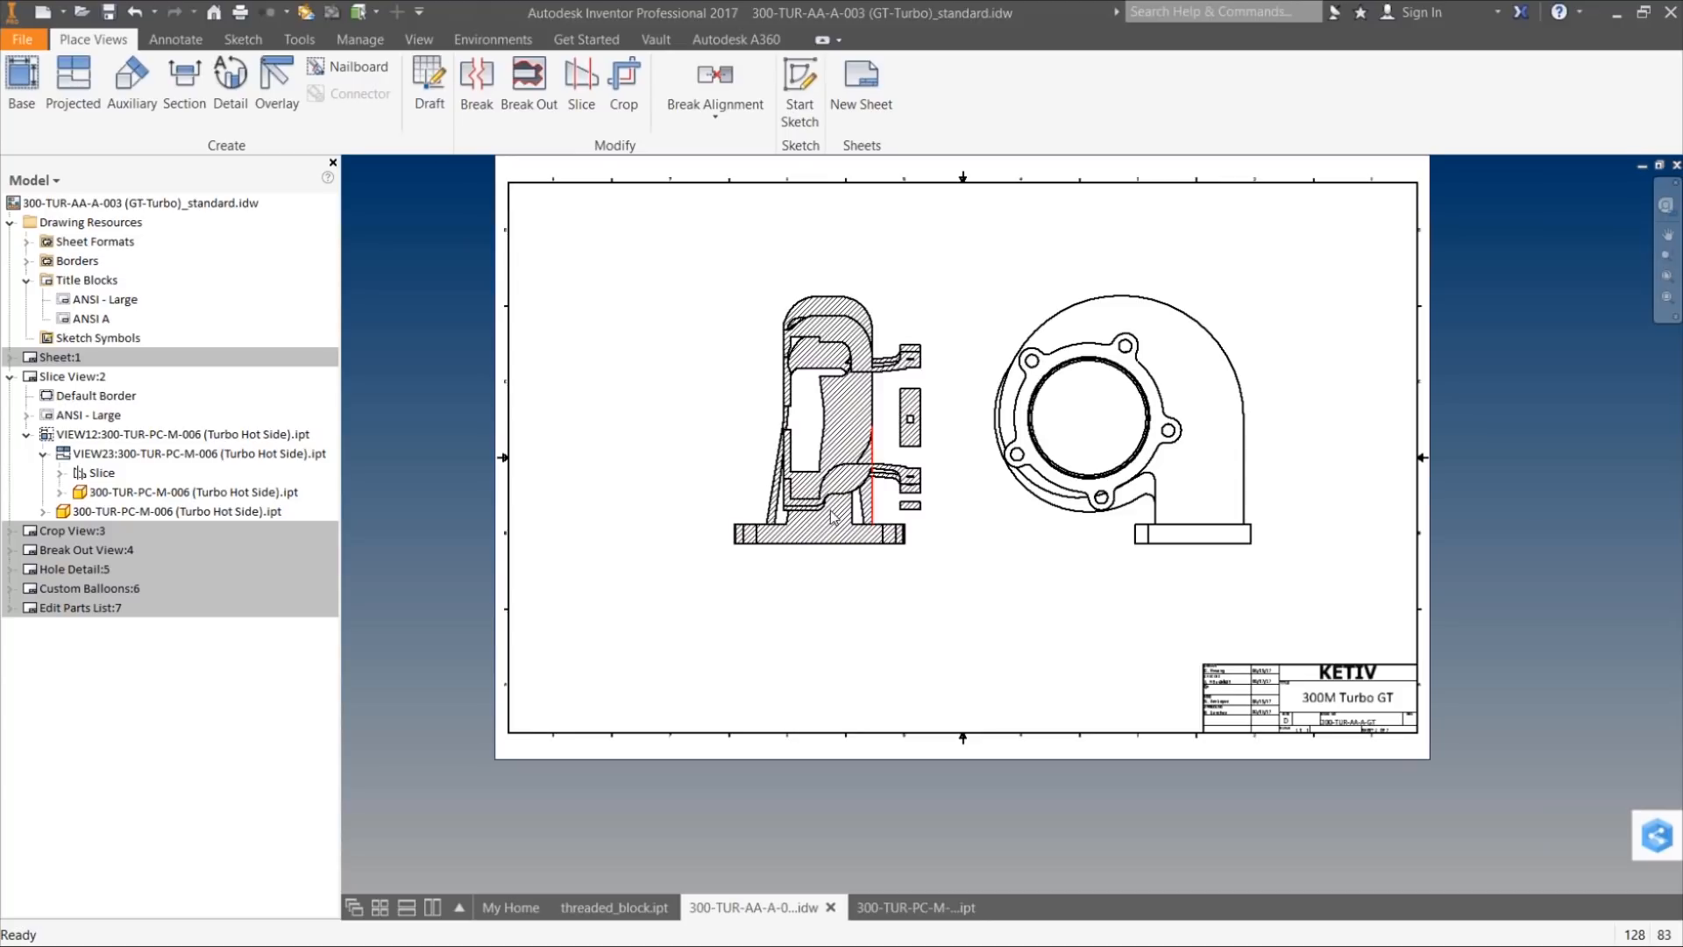
Step: Project an isometric view from the sliced side view, placed toward its upper left on the sheet
{"action": "mouse_move", "coordinate": [872, 534]}
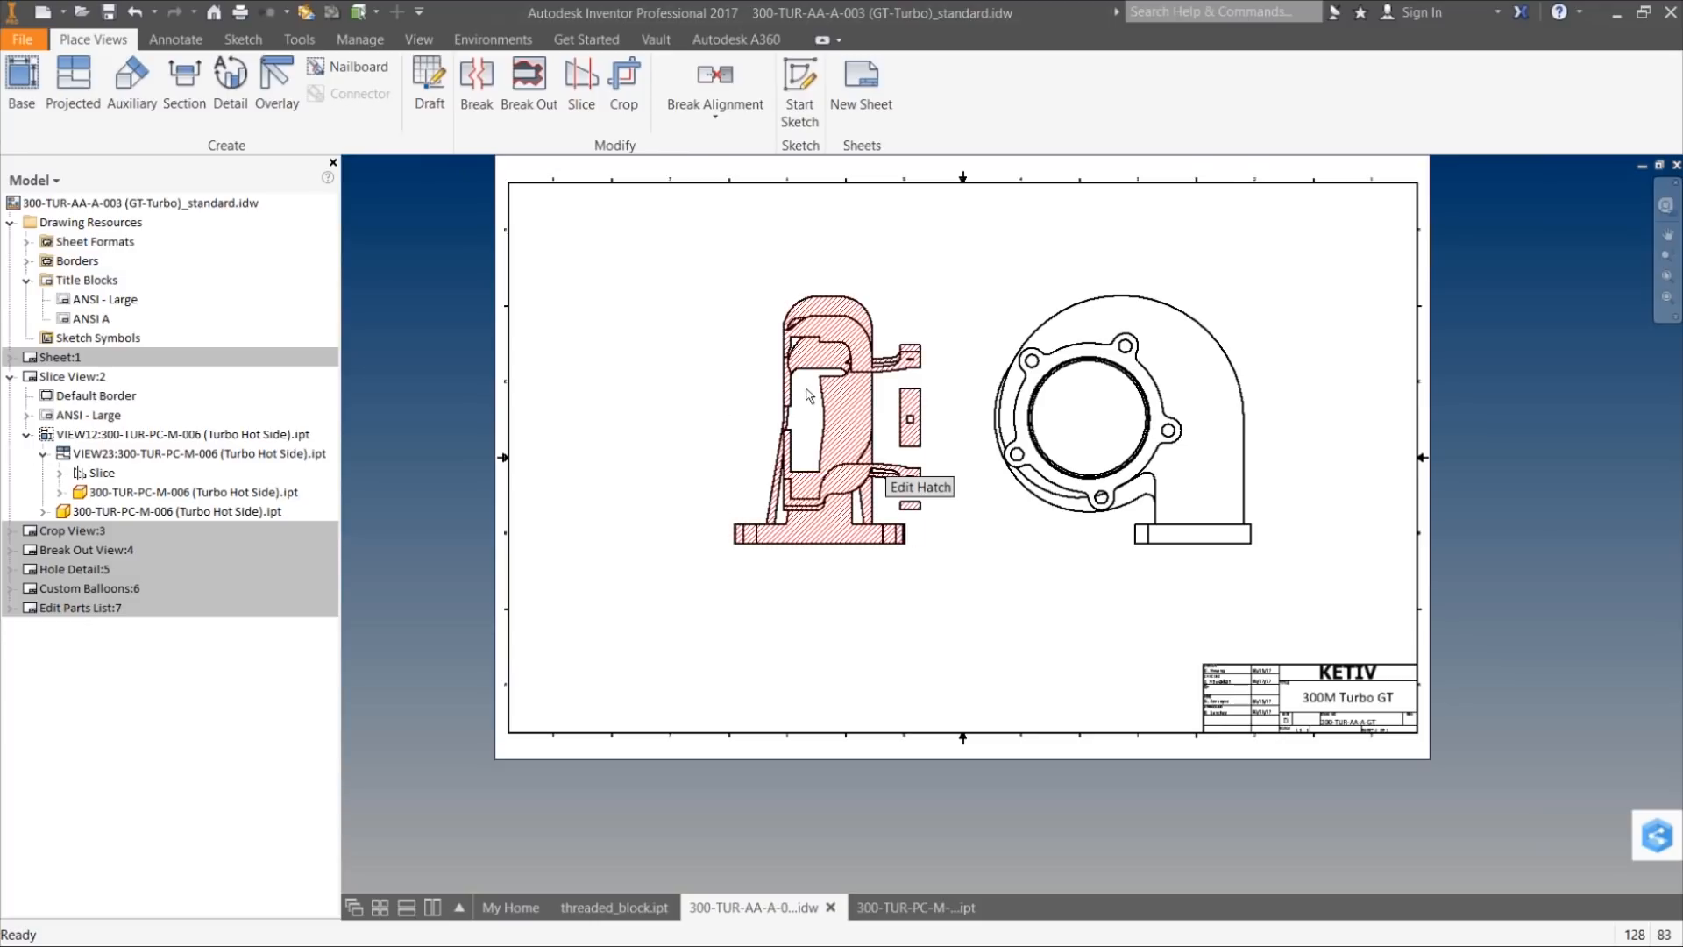
{"action": "left_click", "coordinate": [73, 88]}
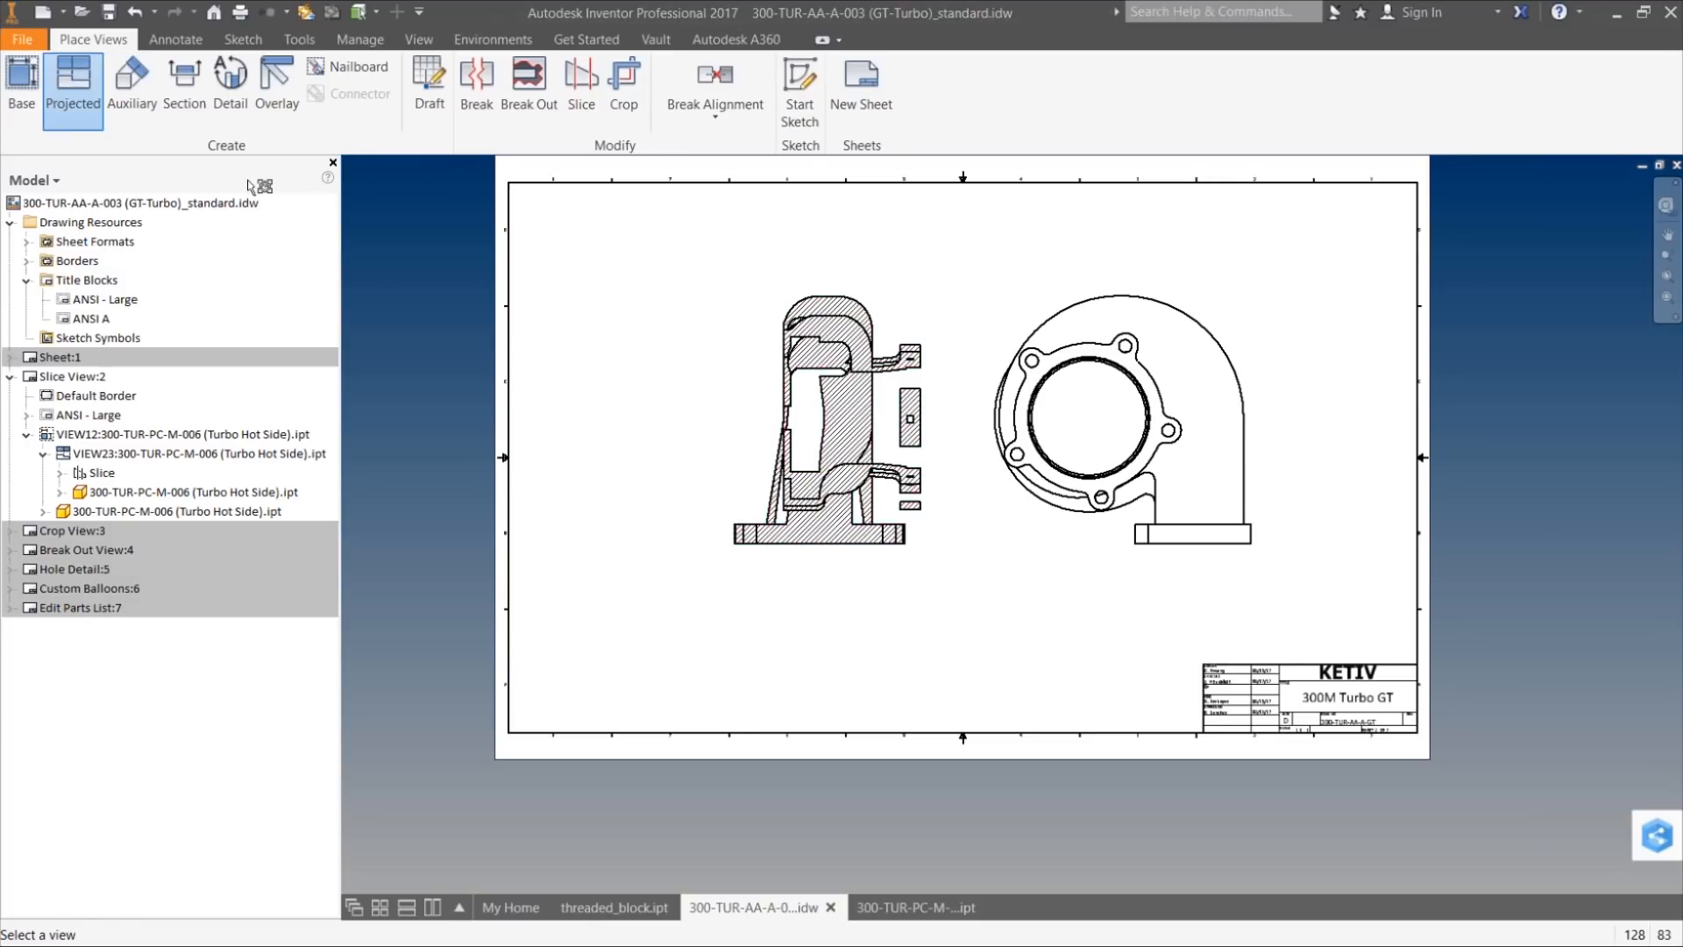
{"action": "left_click", "coordinate": [824, 551]}
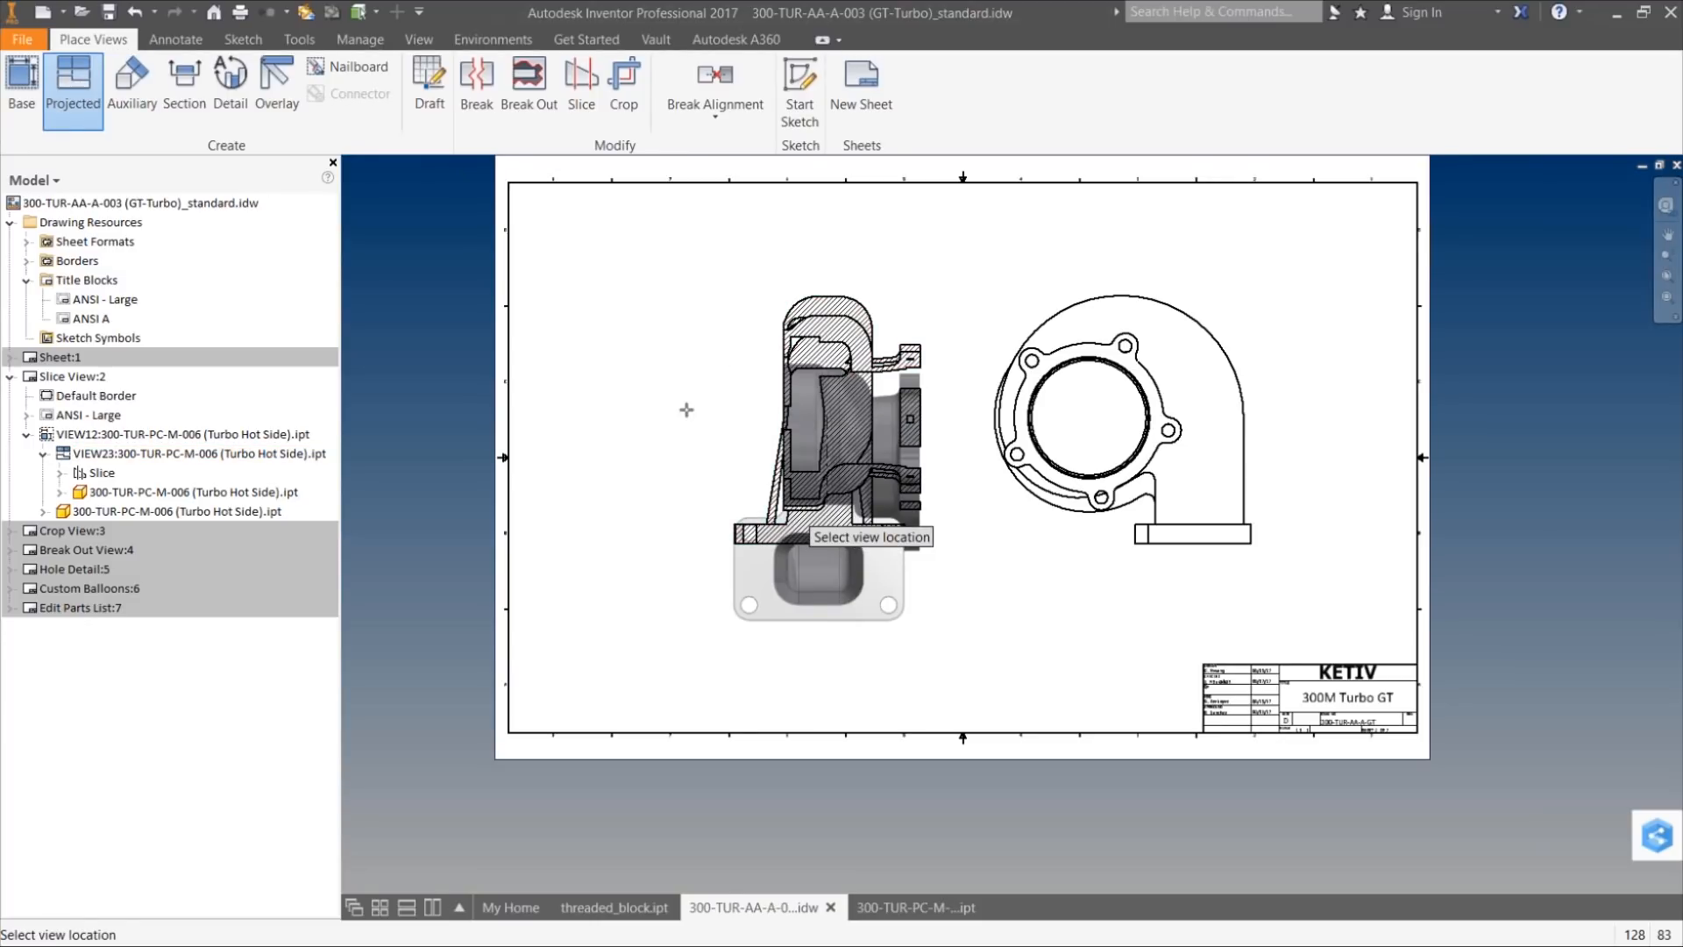
{"action": "left_click", "coordinate": [637, 287]}
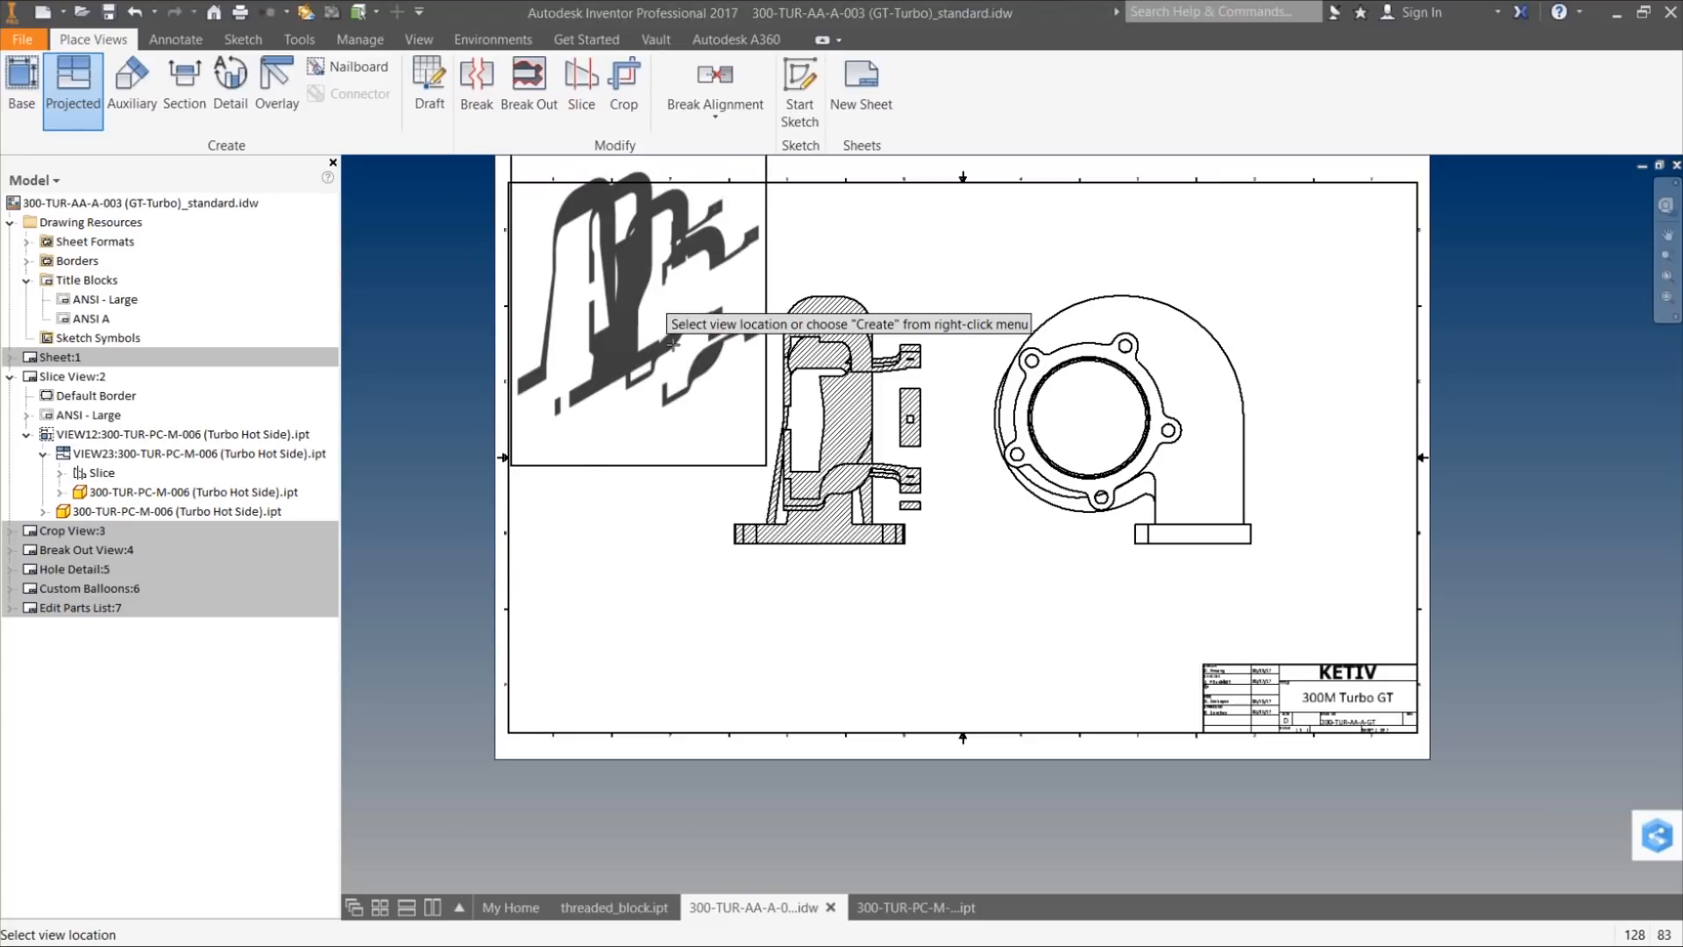
{"action": "right_click", "coordinate": [716, 517]}
{"action": "left_click", "coordinate": [799, 516]}
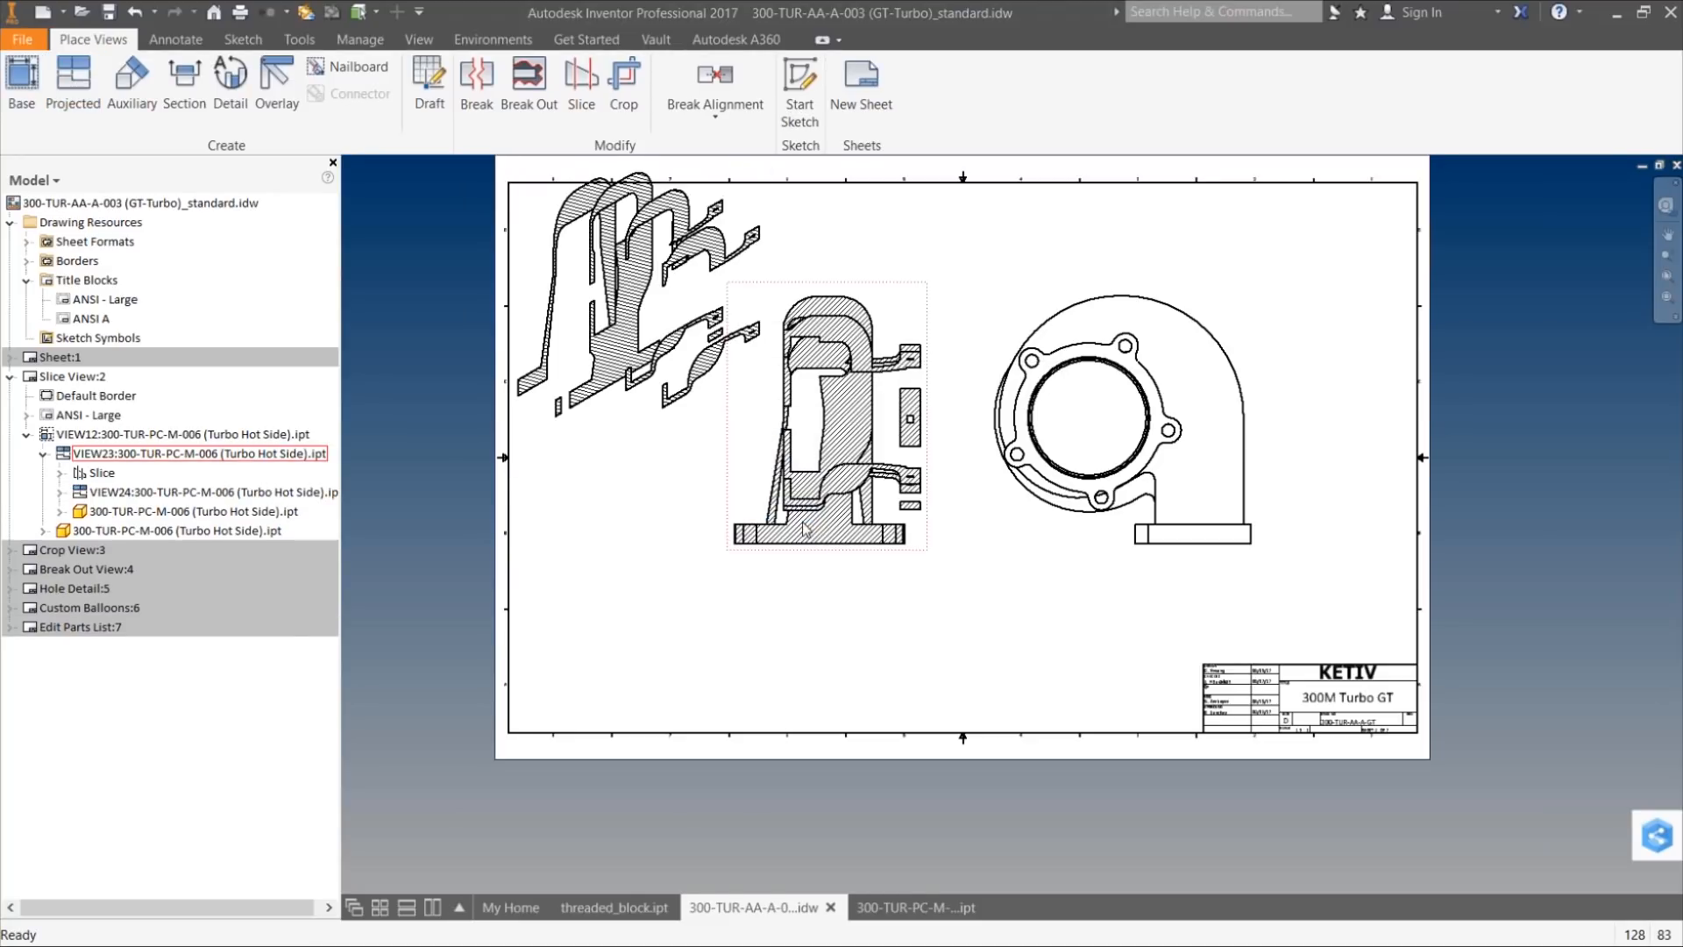
Step: Move the sliced side view closer to the base view and the isometric slices lower on the sheet, and collapse the Slice View:2 node
{"action": "left_click_drag", "start_coordinate": [929, 605], "coordinate": [998, 602]}
{"action": "left_click_drag", "start_coordinate": [662, 425], "coordinate": [688, 550]}
{"action": "scroll", "coordinate": [618, 378], "scroll_direction": "down", "scroll_amount": 3}
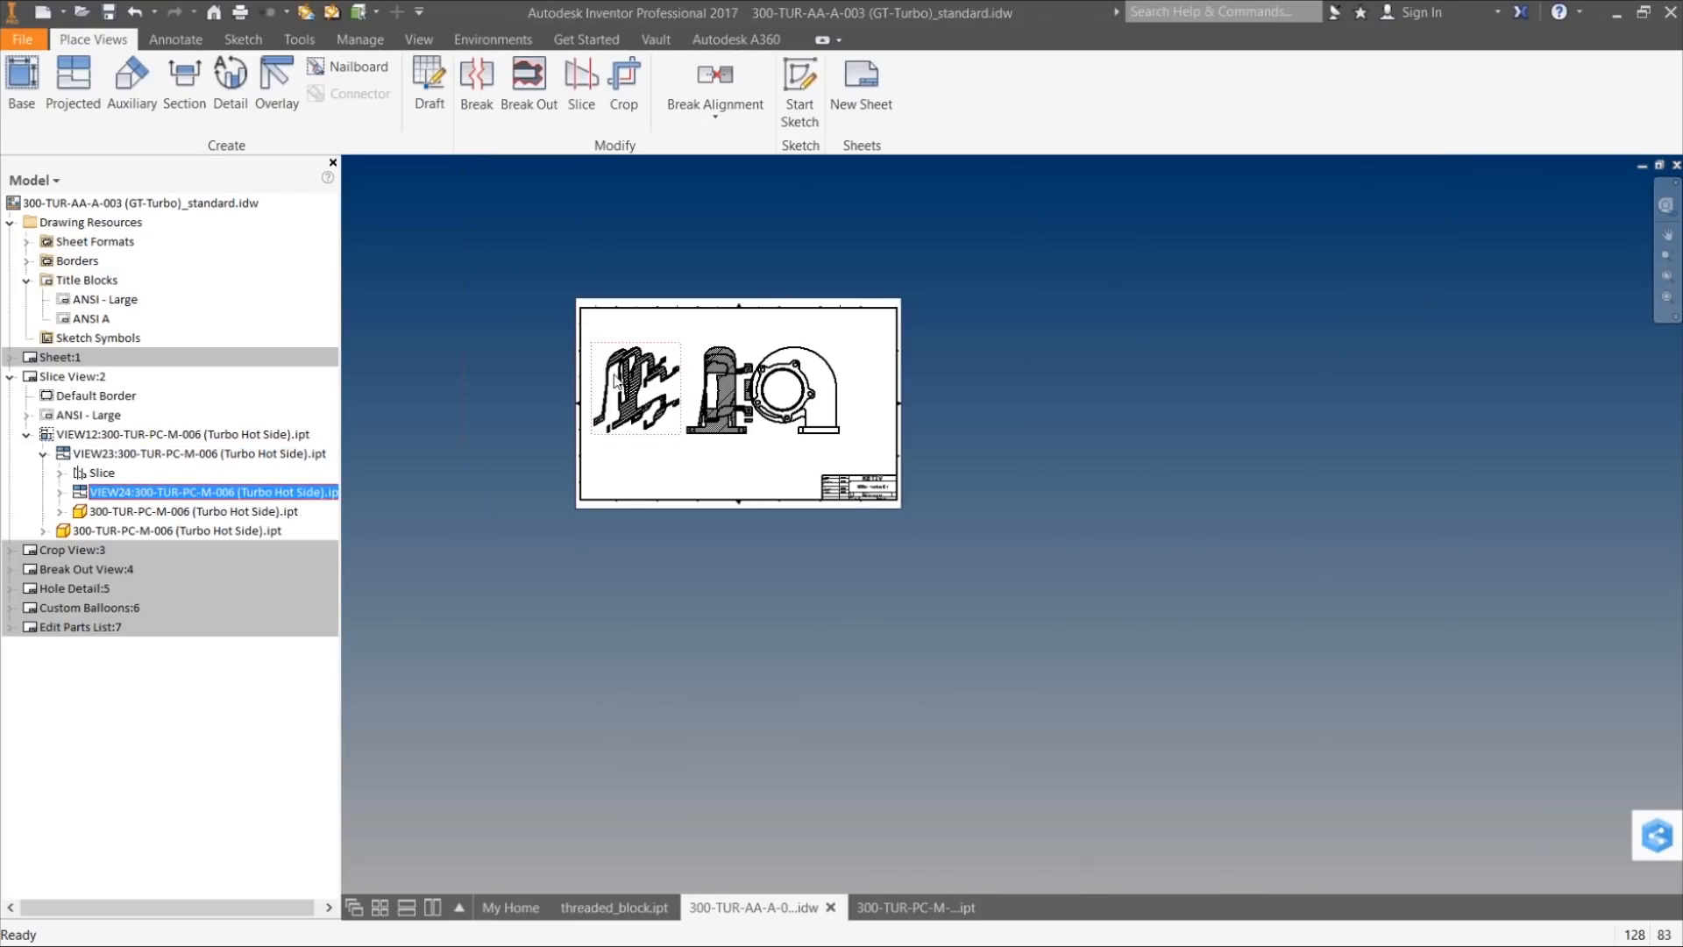
{"action": "scroll", "coordinate": [618, 379], "scroll_direction": "up", "scroll_amount": 6}
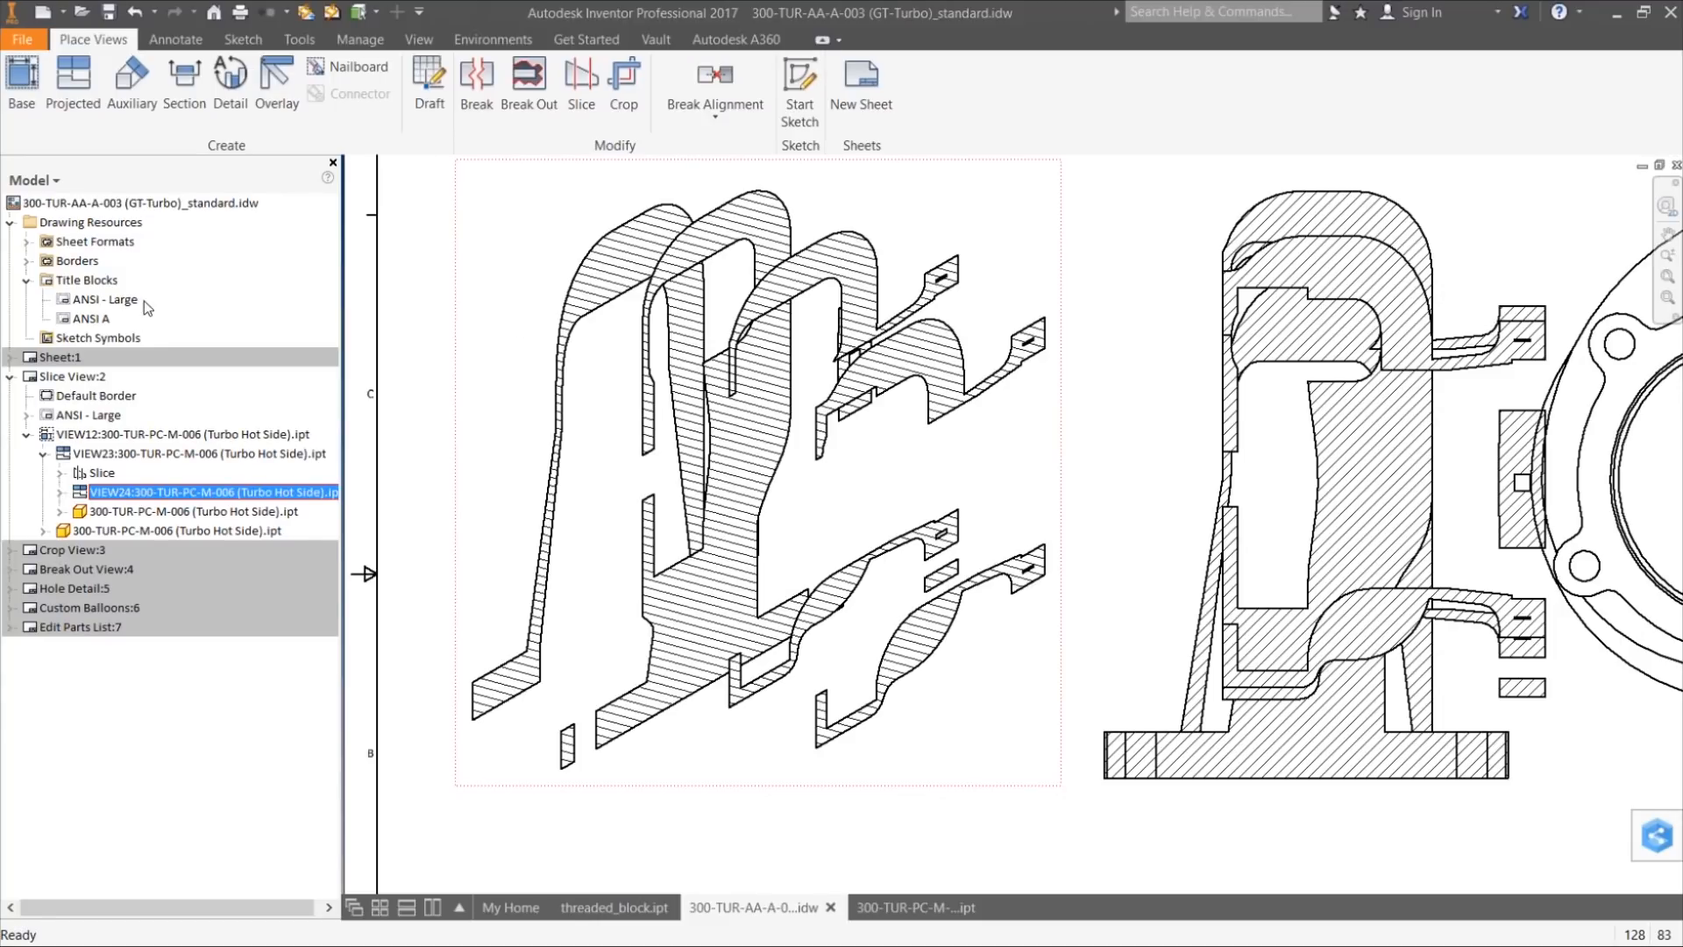
{"action": "left_click", "coordinate": [10, 380]}
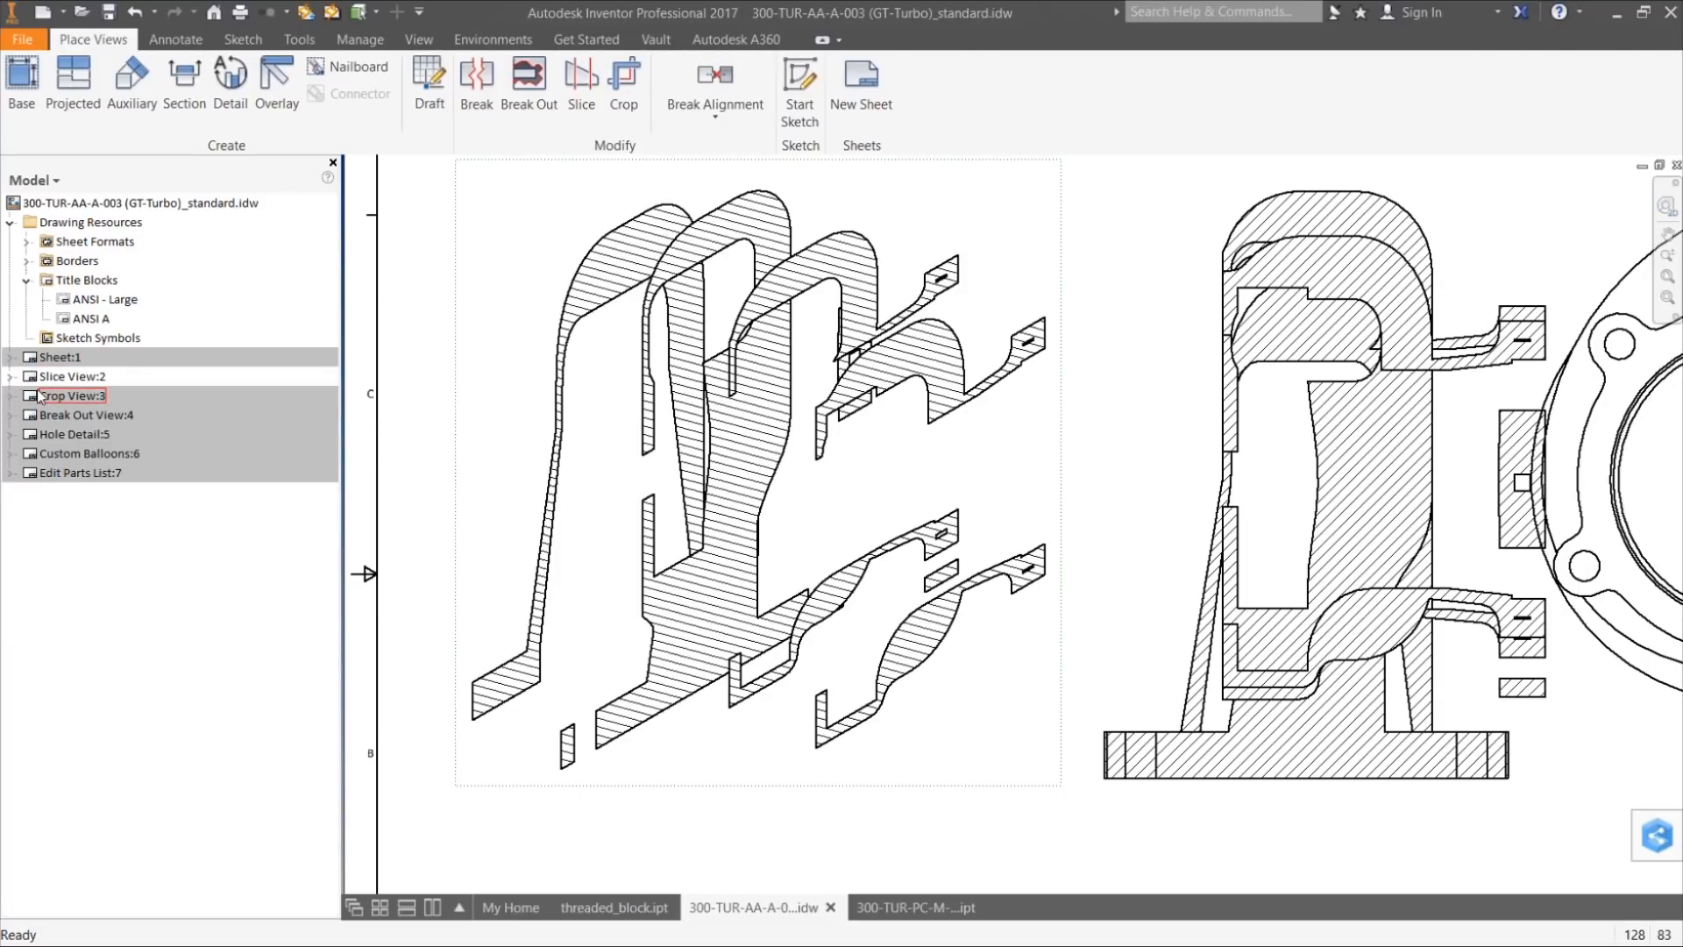
Step: On the Crop View:3 sheet, crop the exploded assembly view to a rectangle around the lower-left housing's central boss and raised part number
{"action": "double_click", "coordinate": [40, 396]}
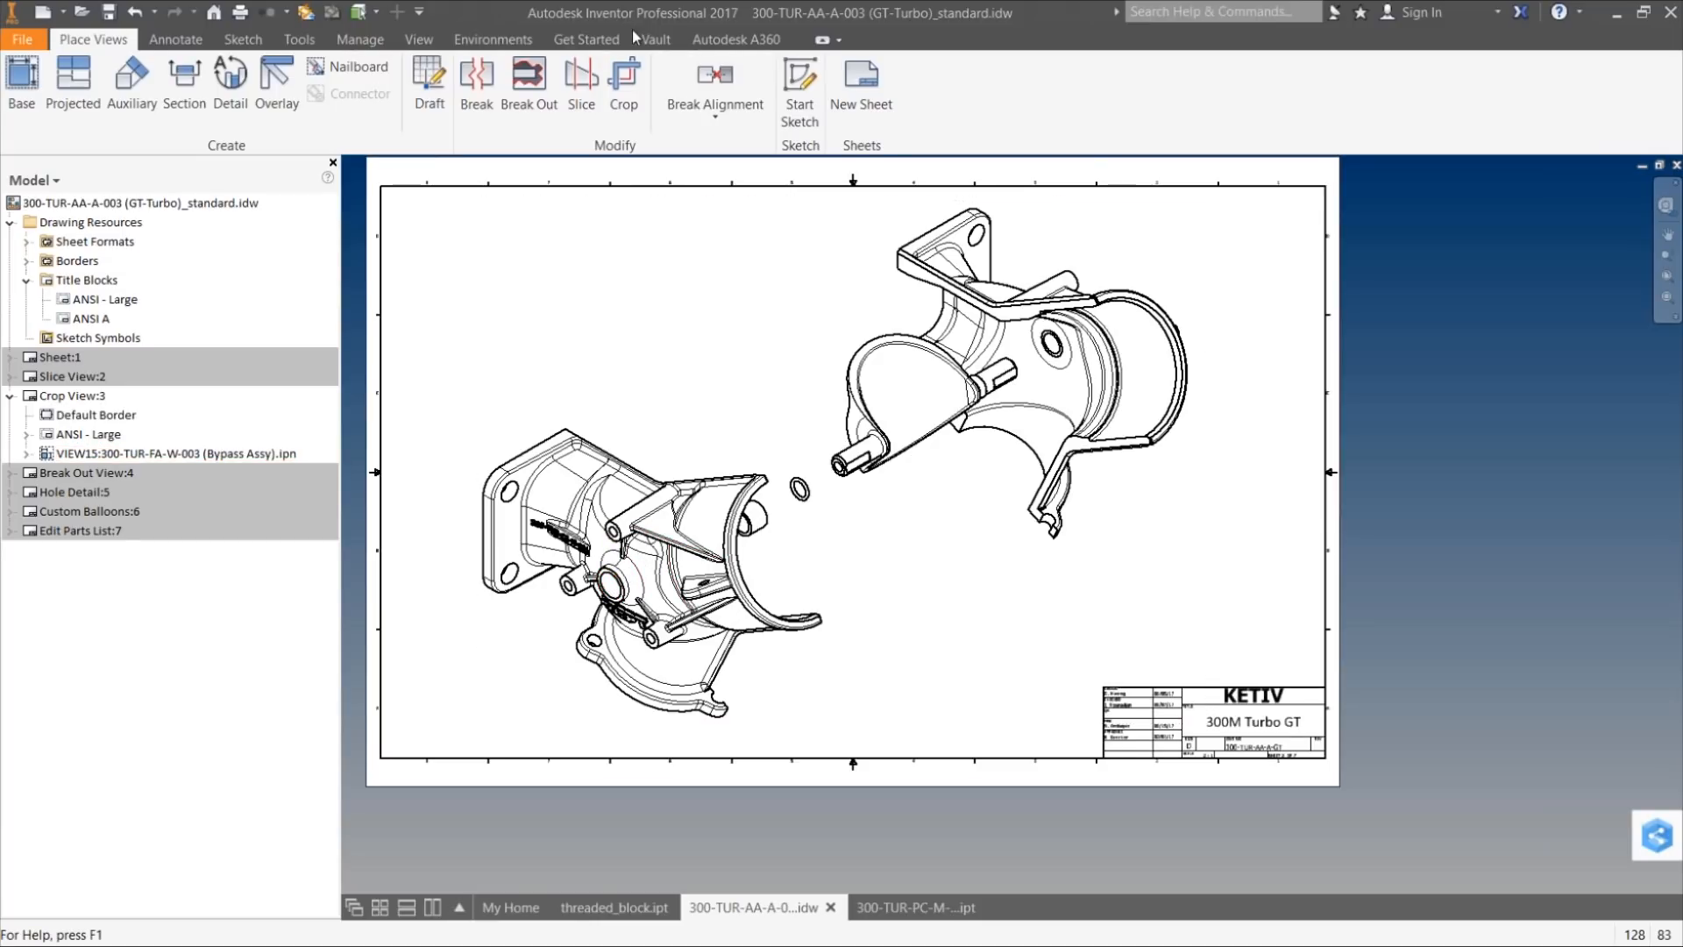
{"action": "left_click", "coordinate": [633, 103]}
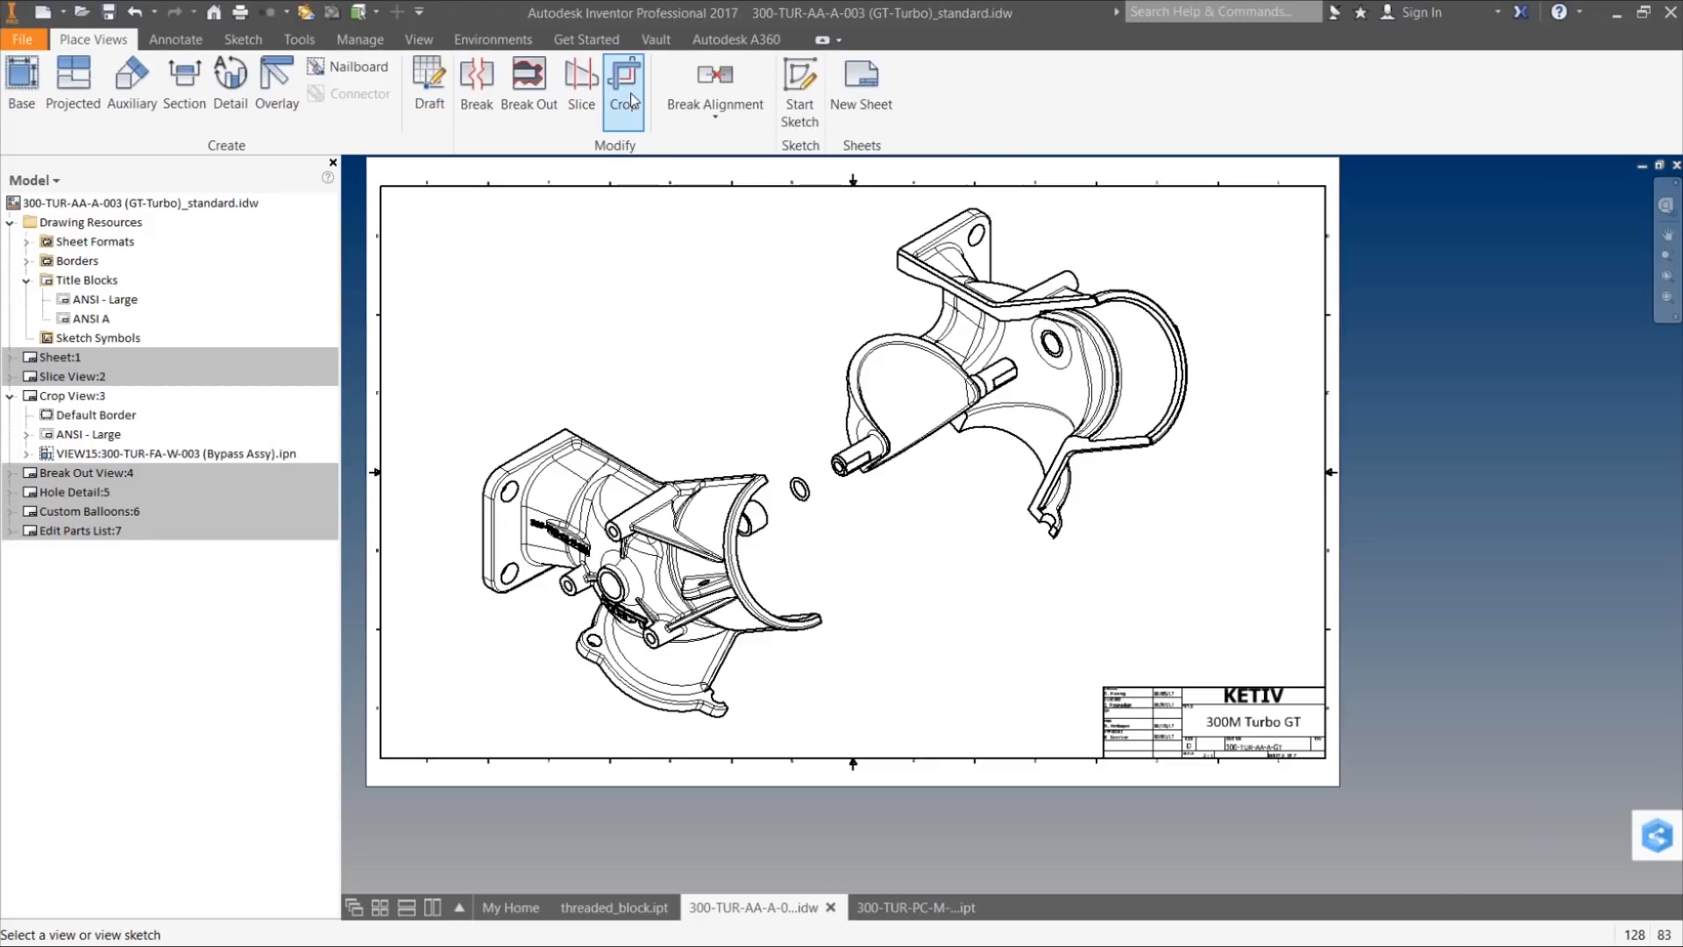
{"action": "left_click", "coordinate": [487, 345]}
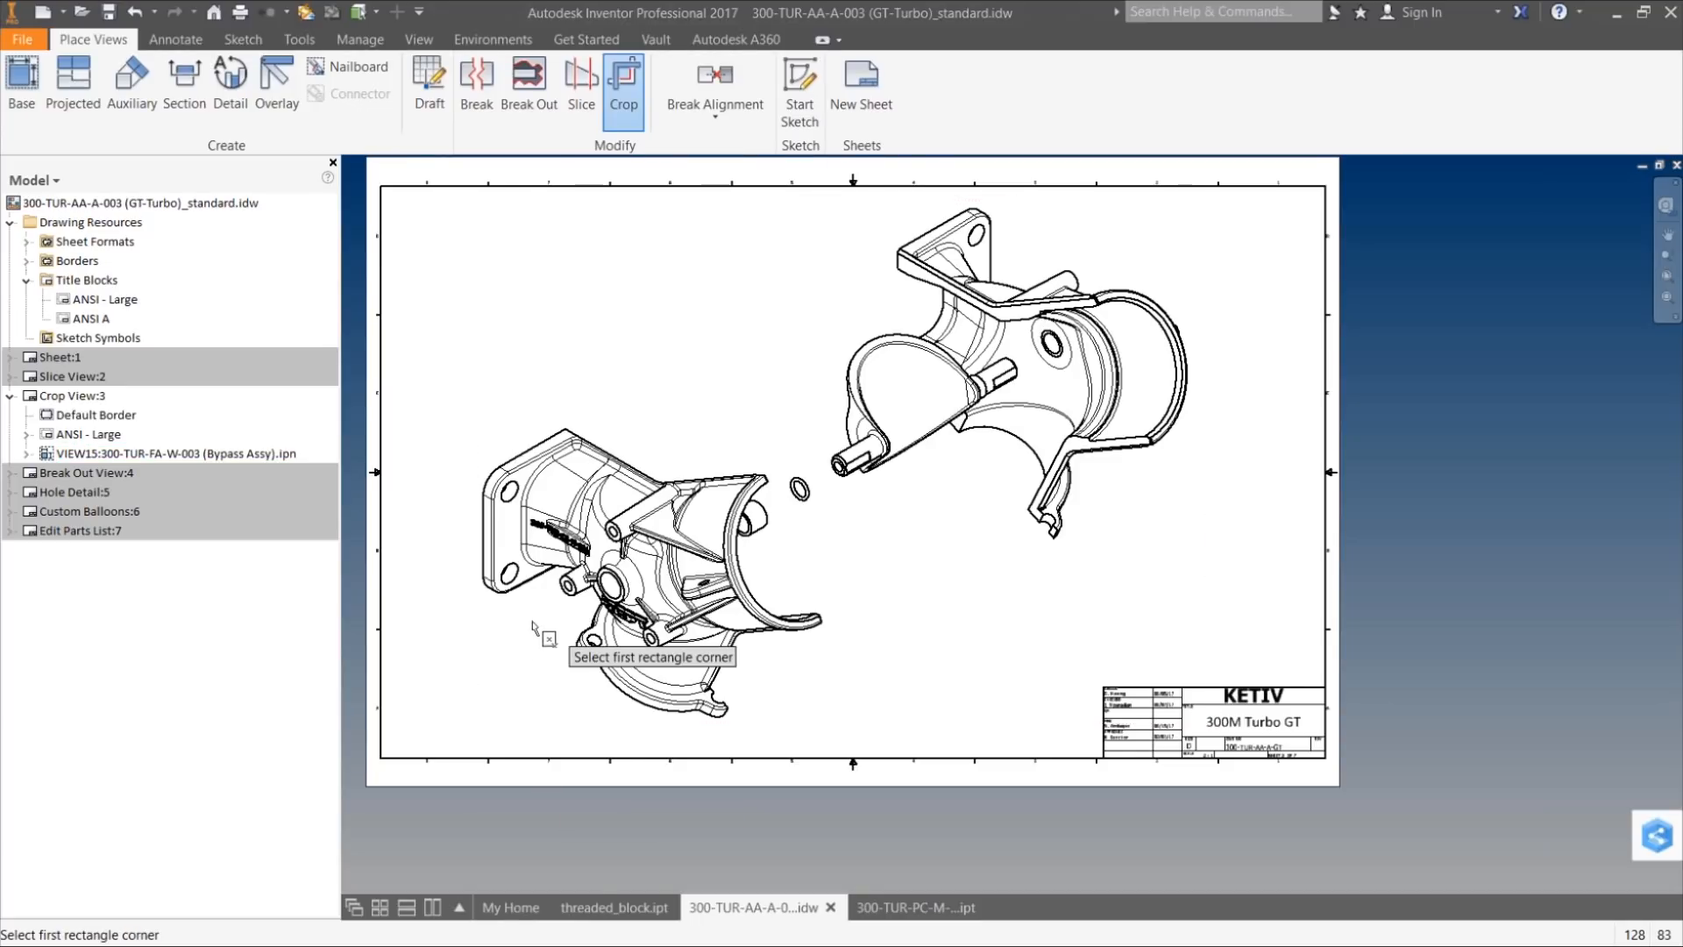
{"action": "scroll", "coordinate": [518, 629], "scroll_direction": "up", "scroll_amount": 3}
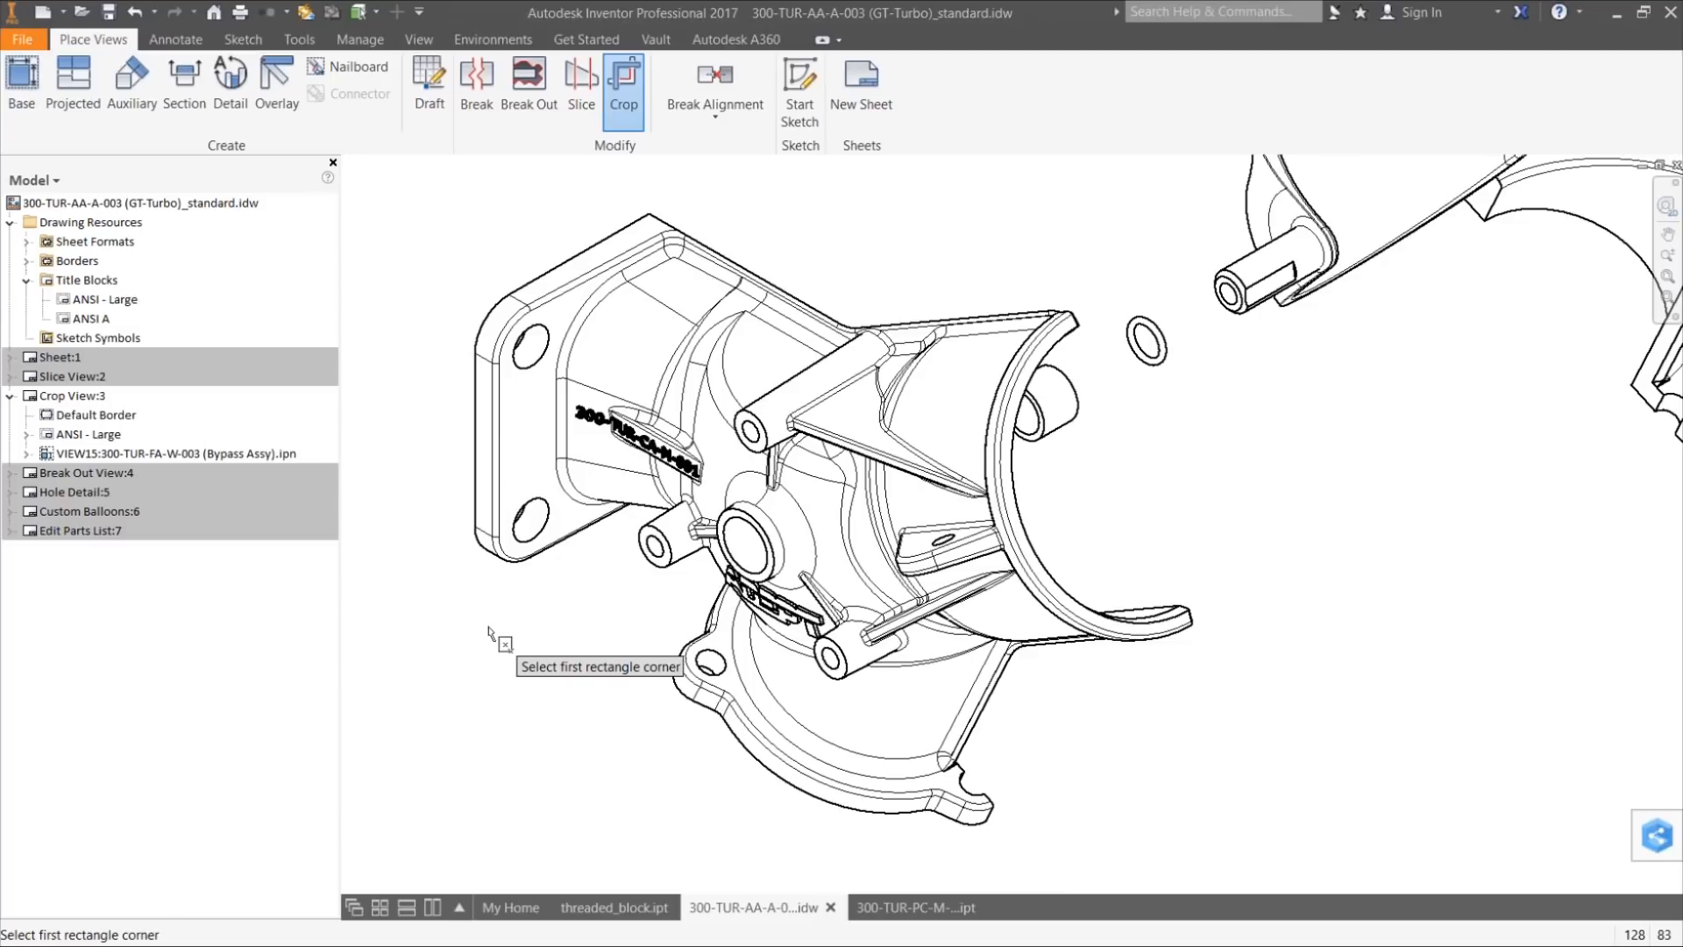
{"action": "scroll", "coordinate": [489, 630], "scroll_direction": "up", "scroll_amount": 2}
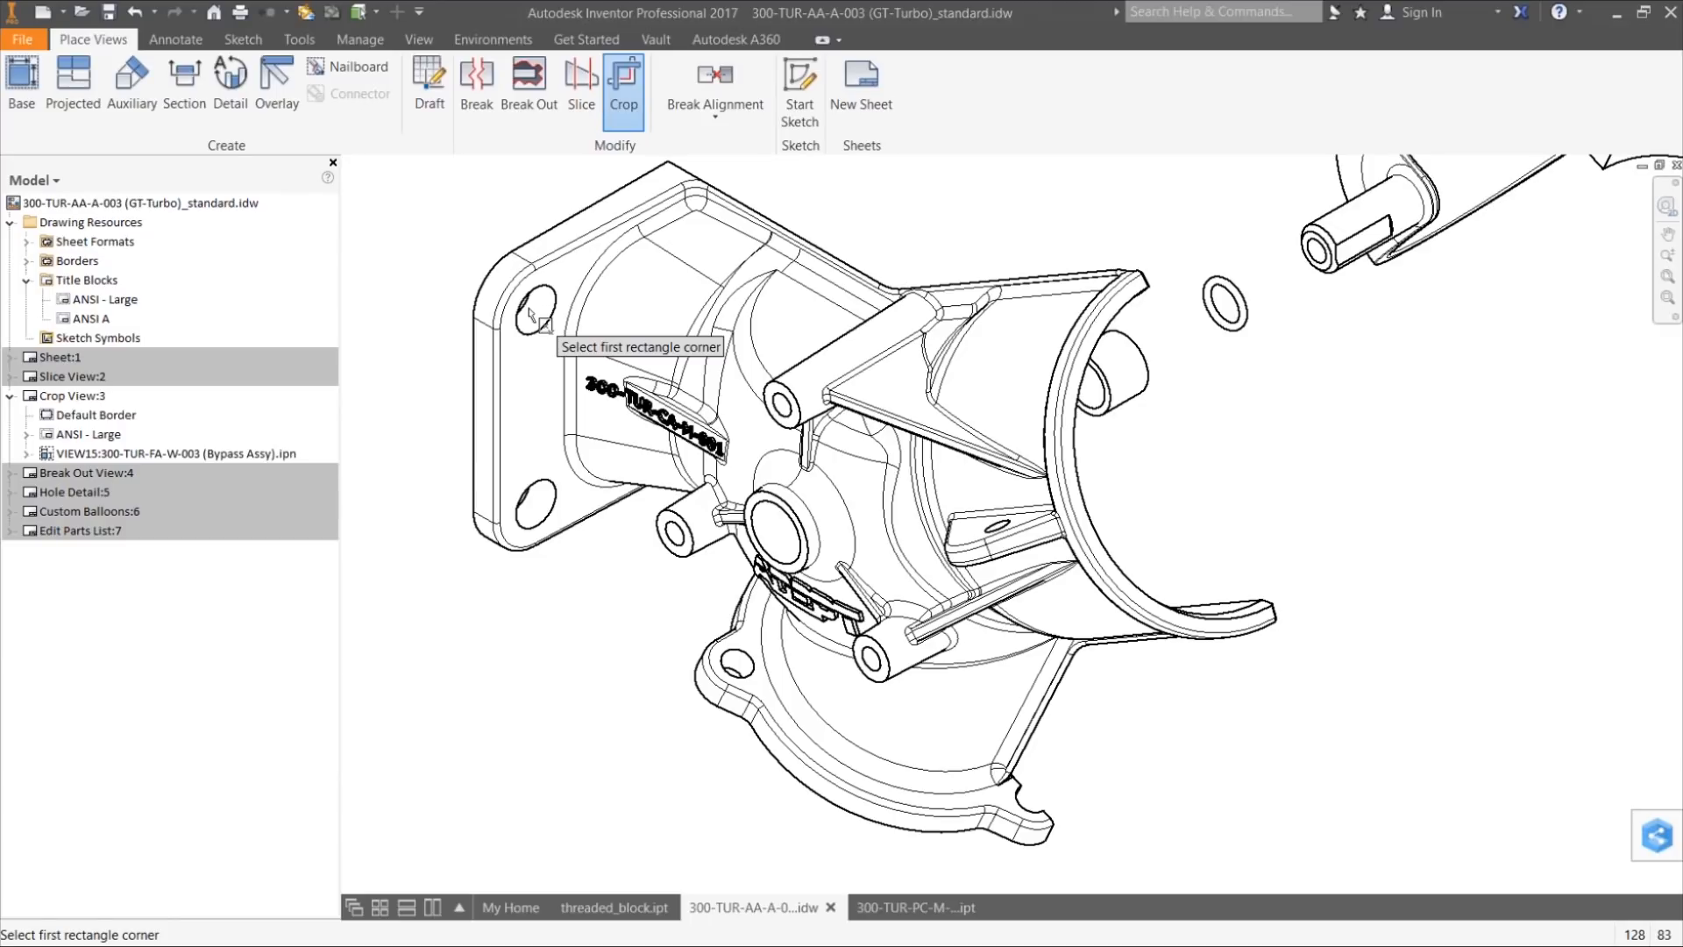
{"action": "left_click", "coordinate": [530, 313]}
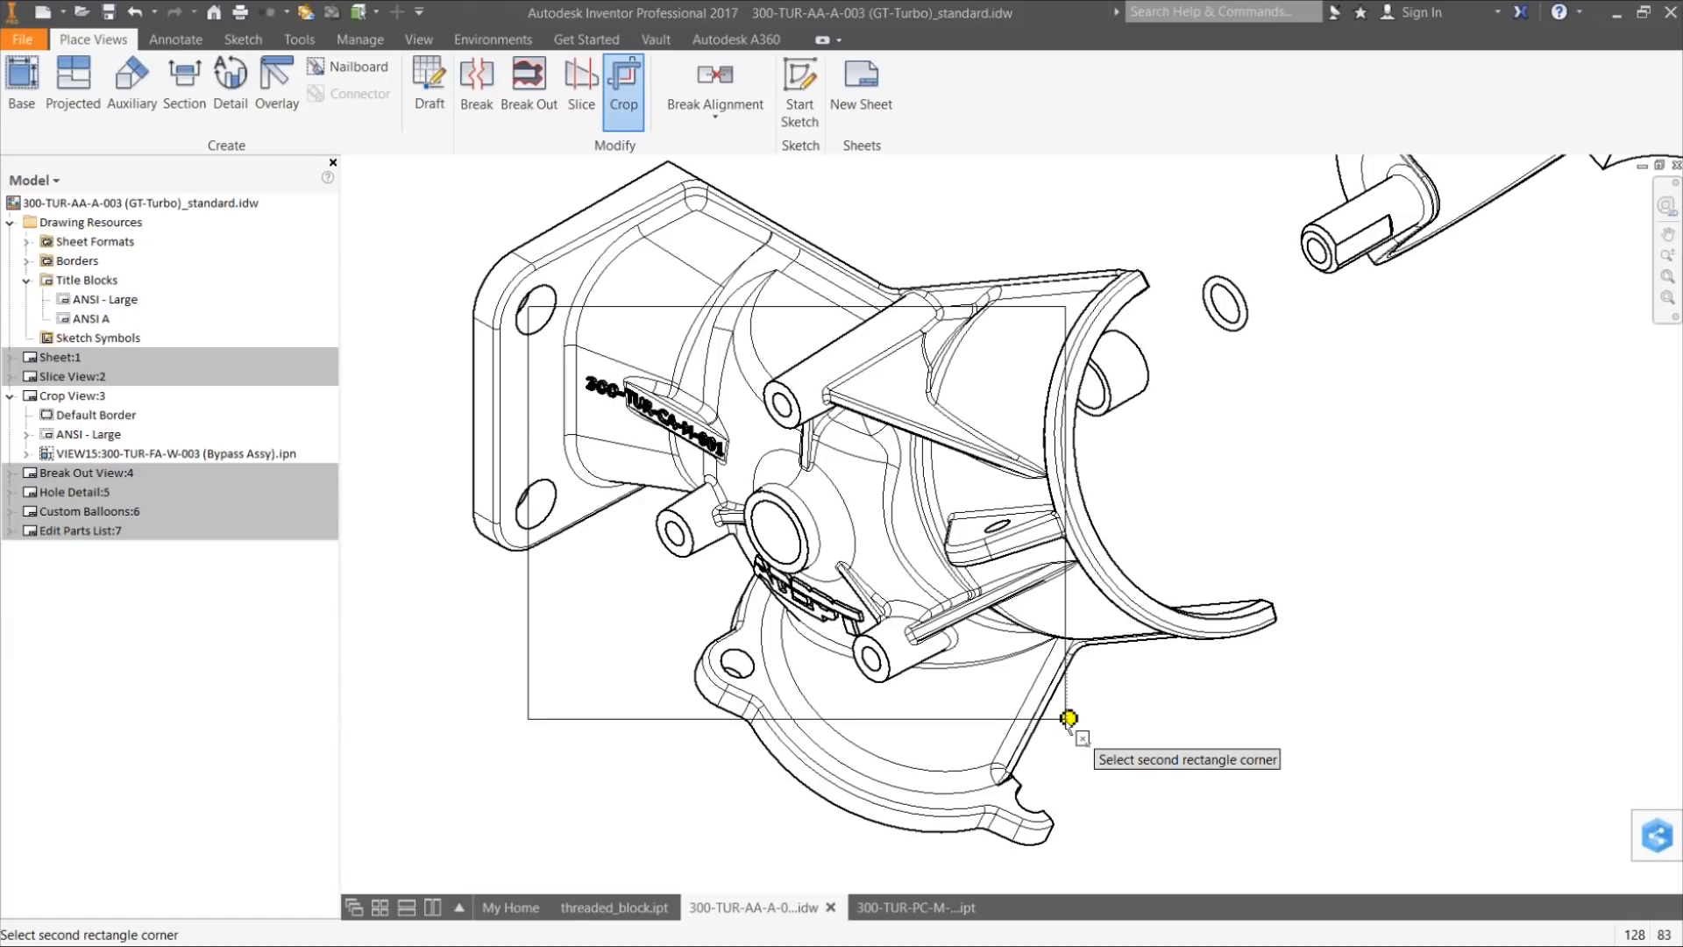
{"action": "left_click", "coordinate": [1069, 719]}
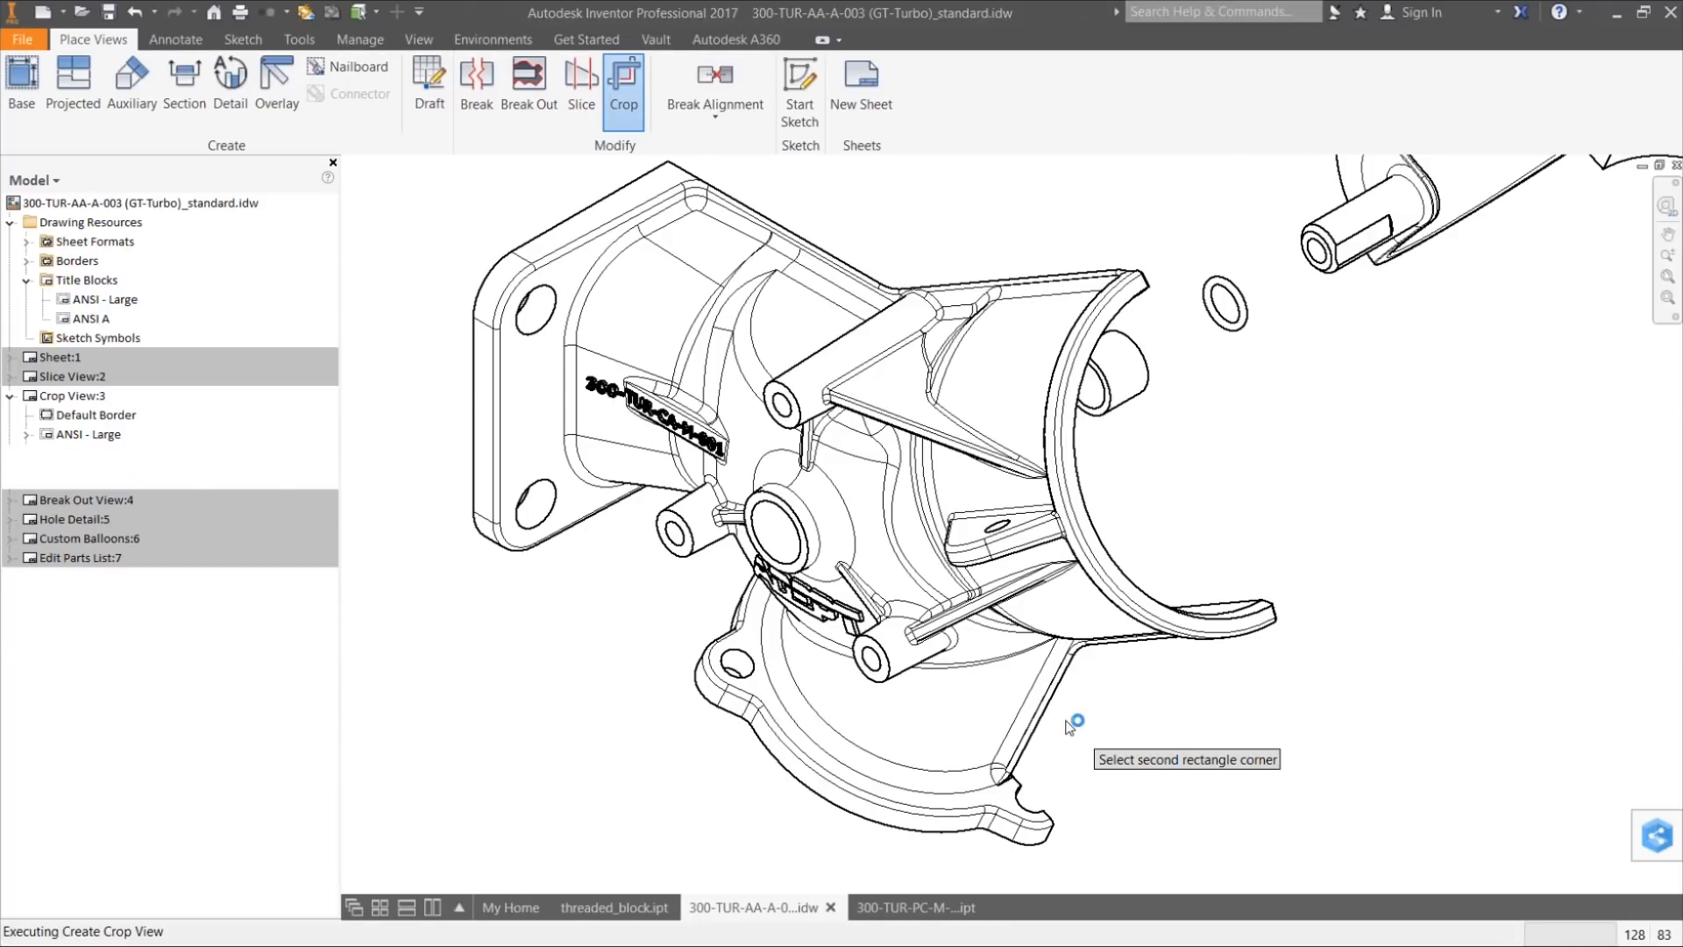
Step: Set the cropped view's scale to 3:1
{"action": "scroll", "coordinate": [794, 518], "scroll_direction": "up", "scroll_amount": 5}
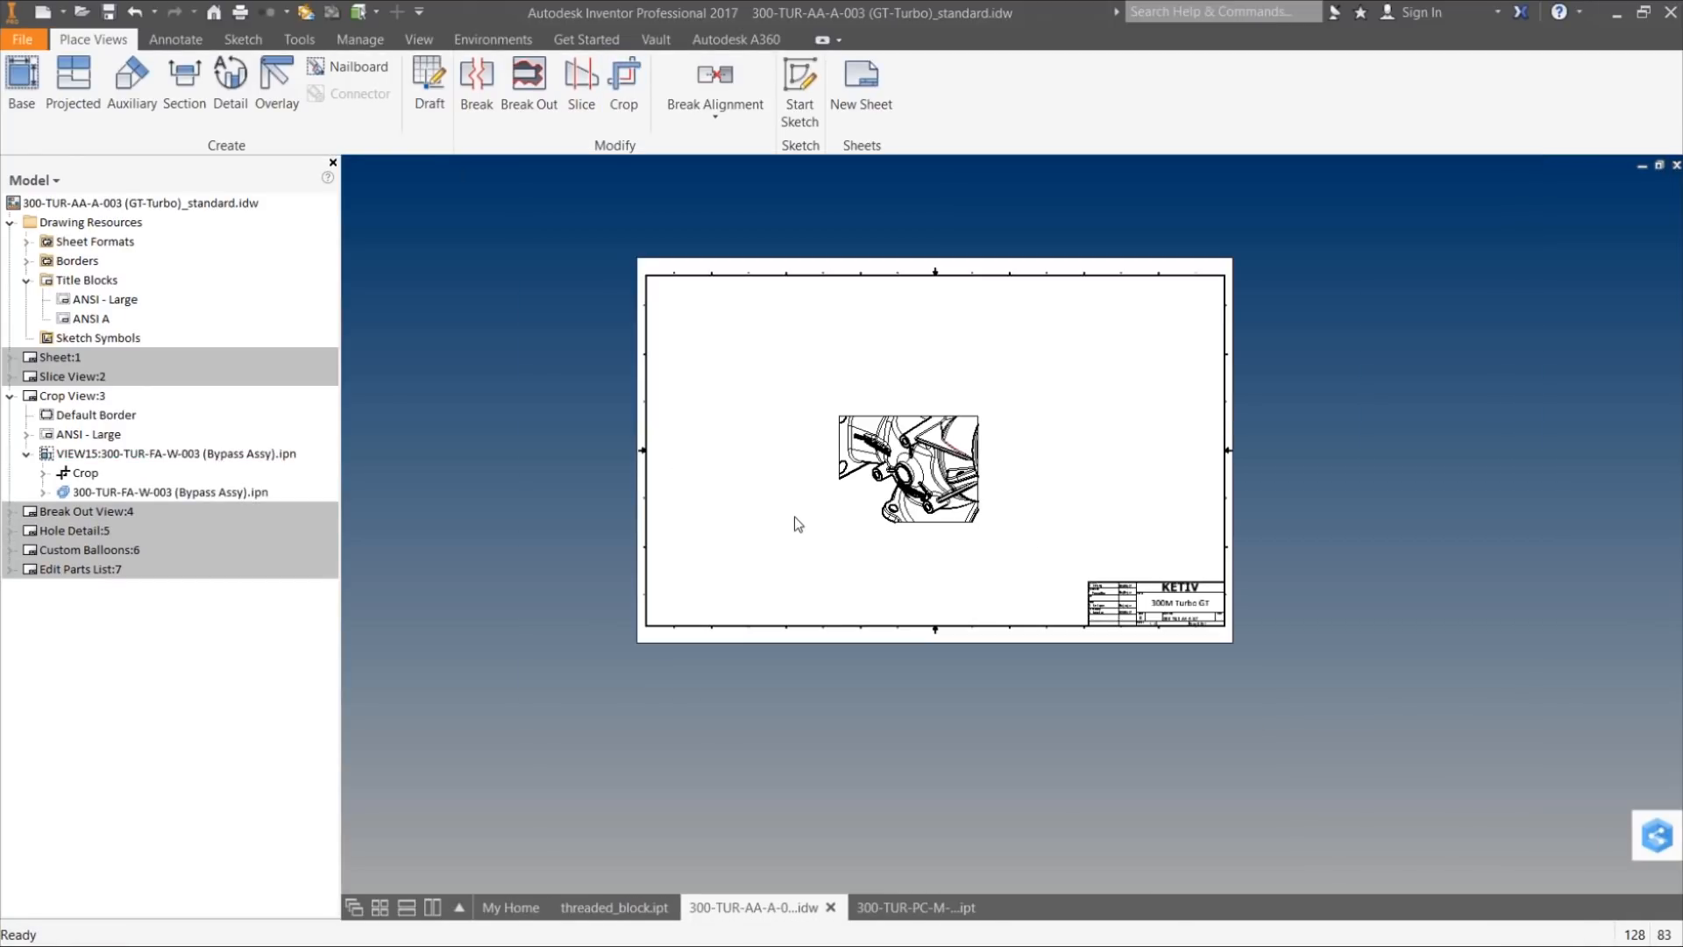
{"action": "scroll", "coordinate": [936, 436], "scroll_direction": "down", "scroll_amount": 2}
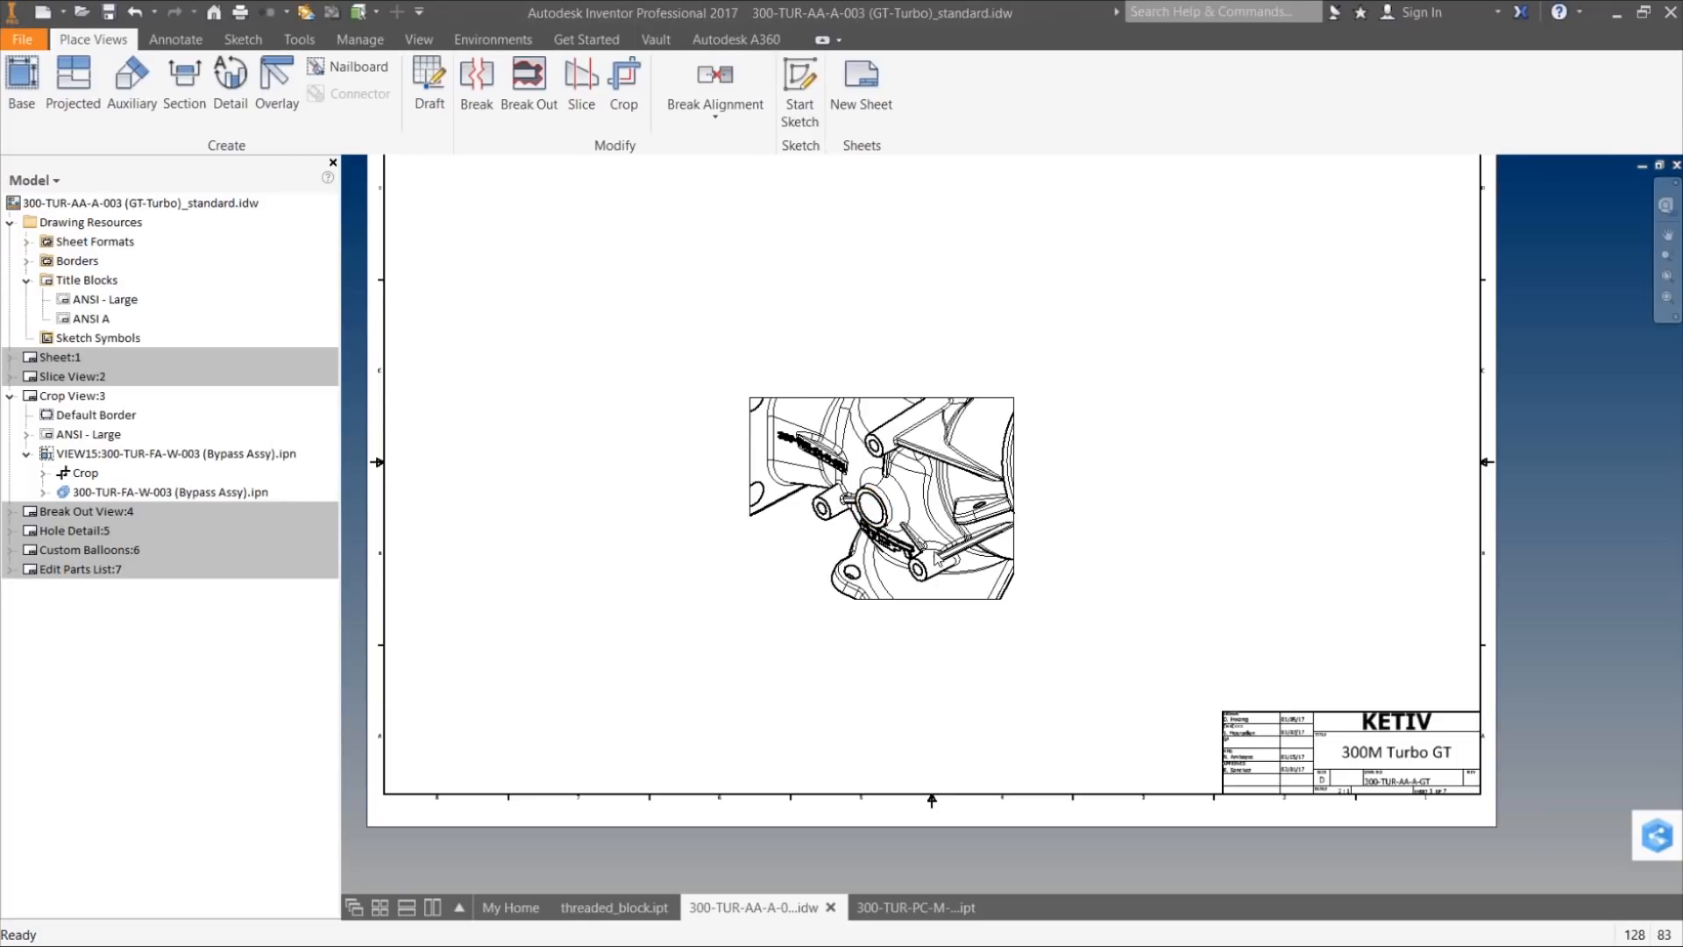
{"action": "left_click", "coordinate": [954, 606]}
{"action": "double_click", "coordinate": [948, 612]}
{"action": "left_click", "coordinate": [450, 449]}
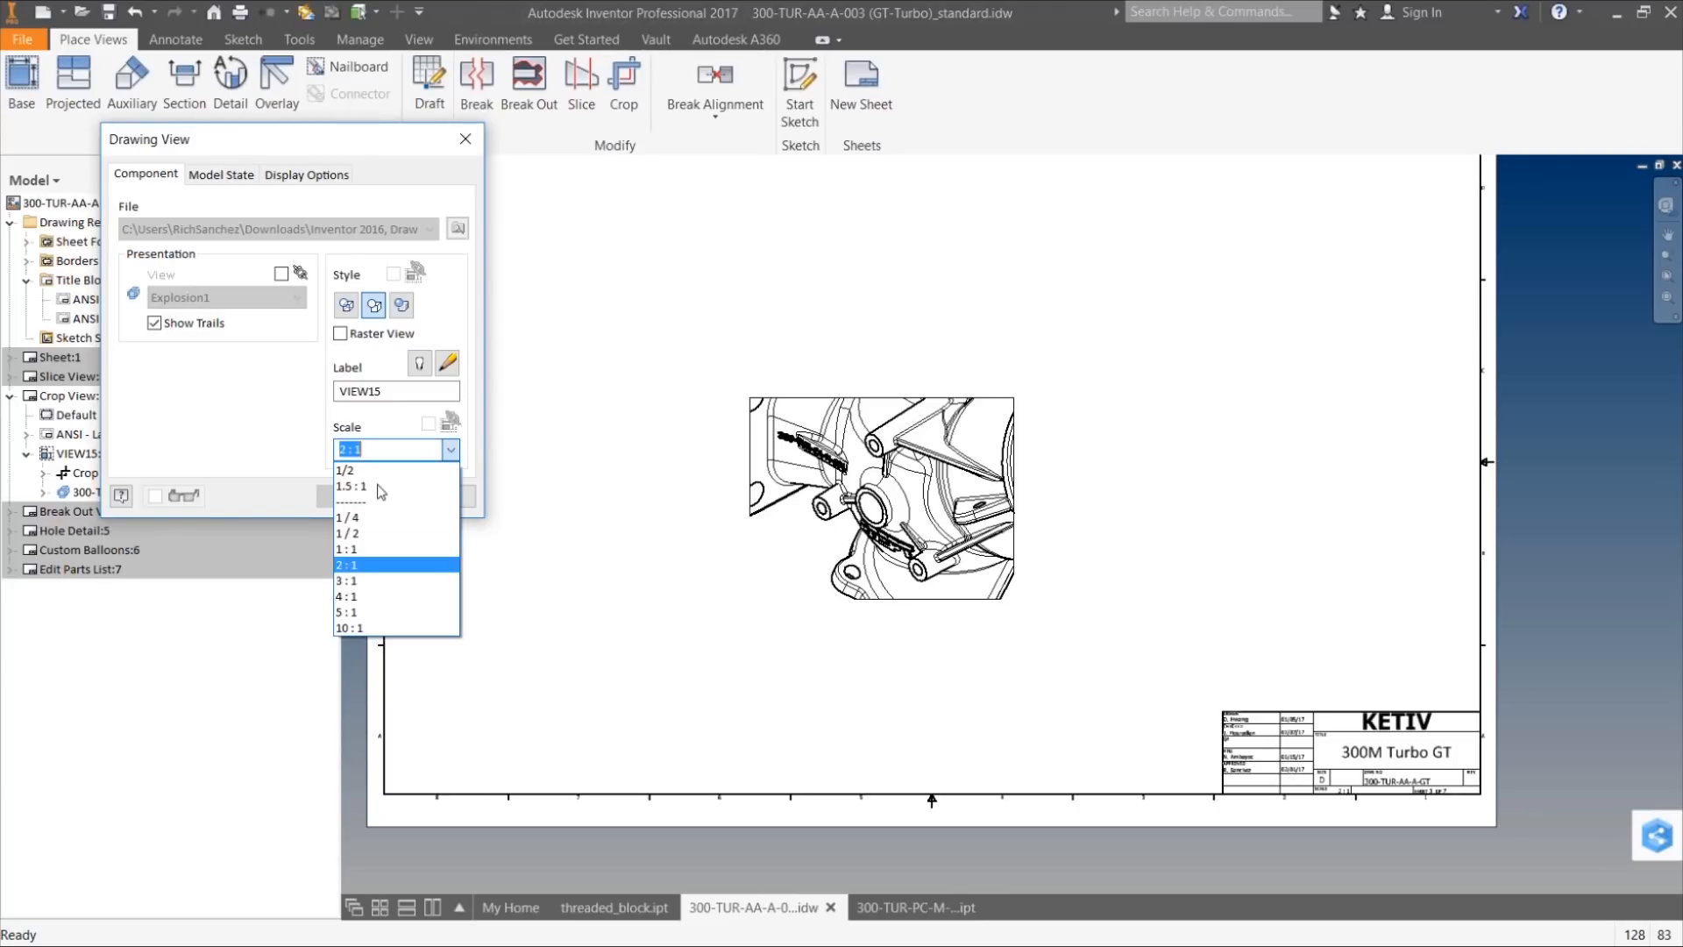
{"action": "left_click", "coordinate": [360, 581]}
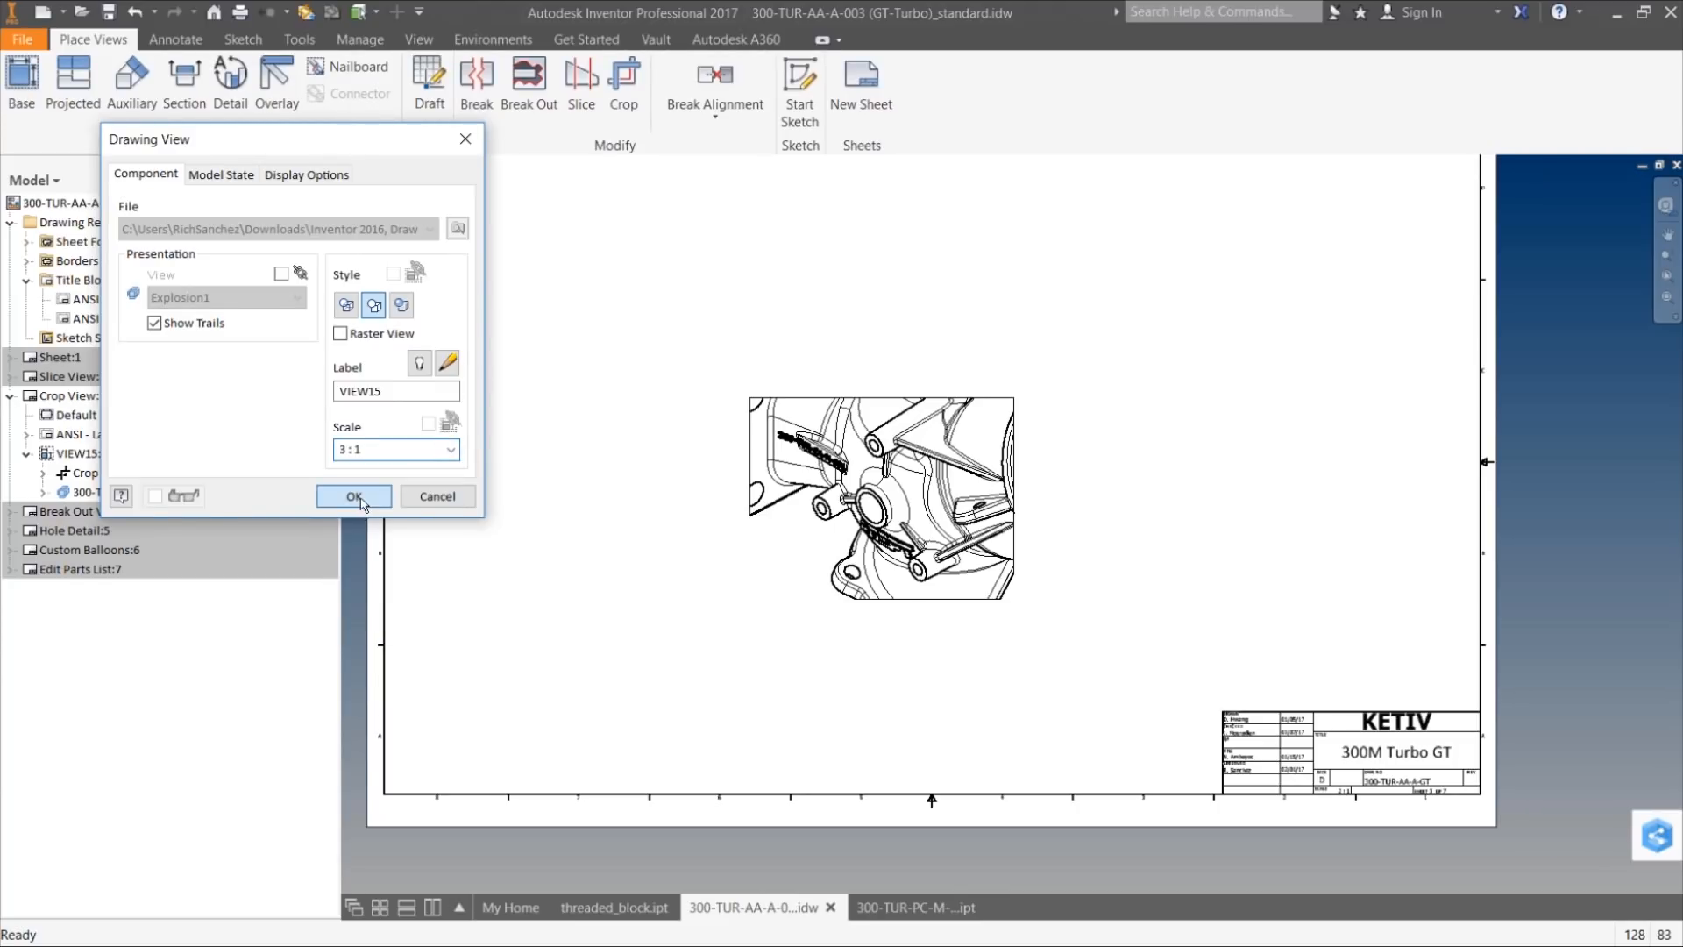
{"action": "left_click", "coordinate": [355, 496]}
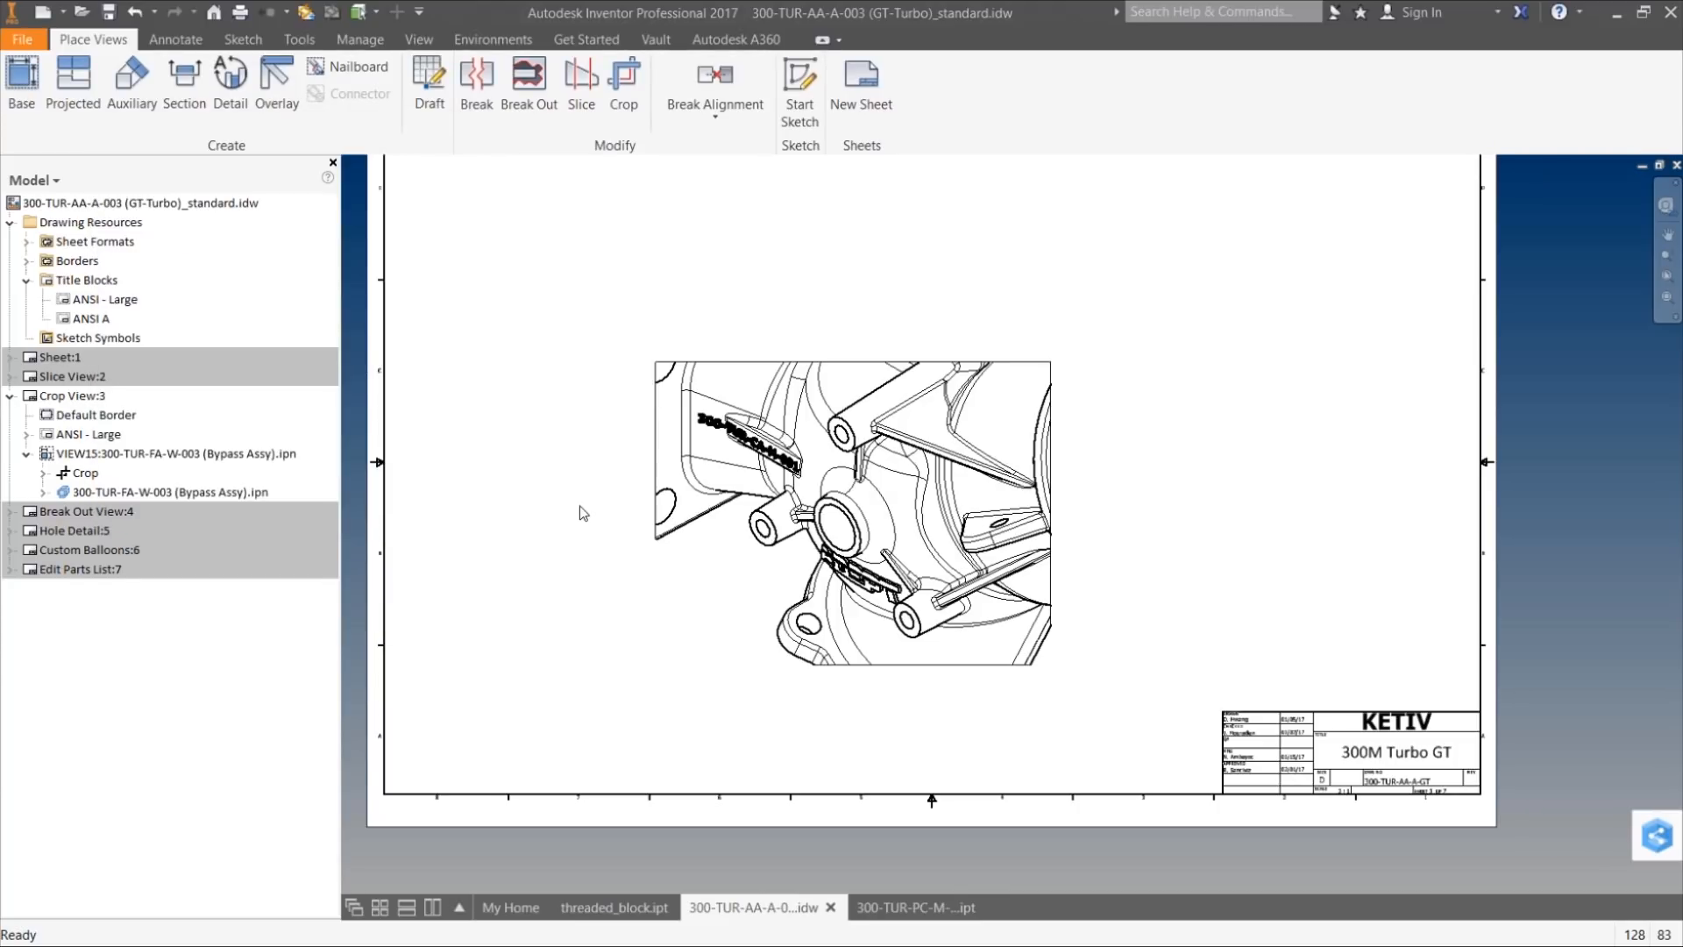
Step: Enlarge the cropped view to a 4:1 scale
{"action": "double_click", "coordinate": [1063, 638]}
{"action": "left_click", "coordinate": [450, 449]}
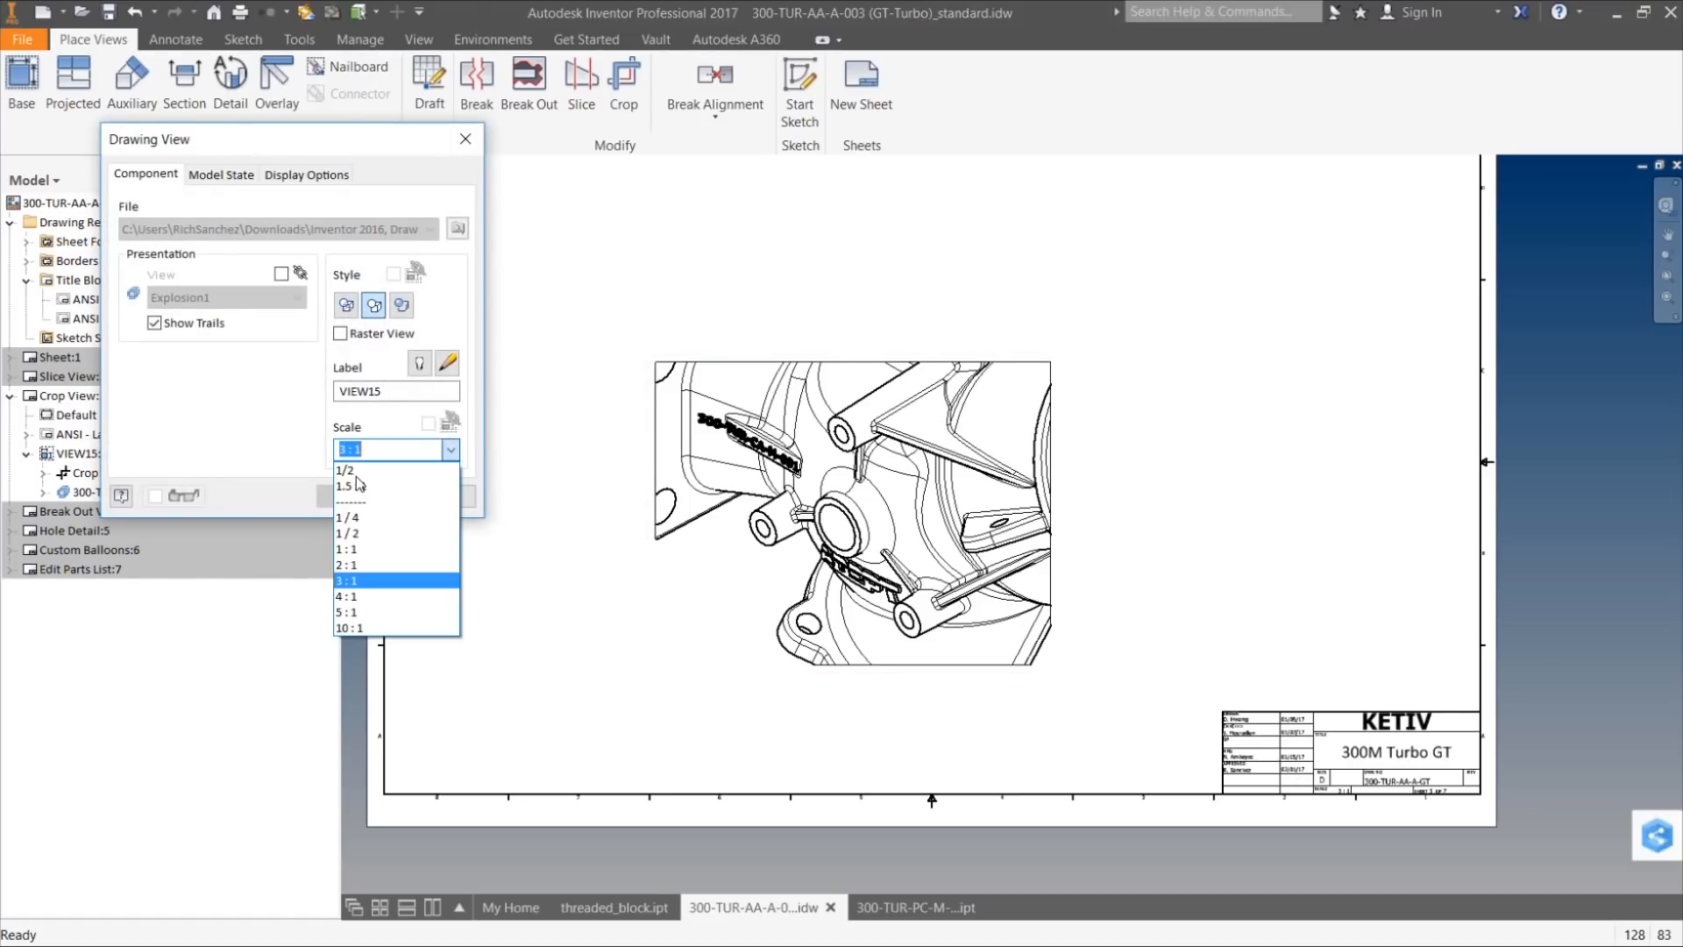
{"action": "left_click", "coordinate": [349, 596]}
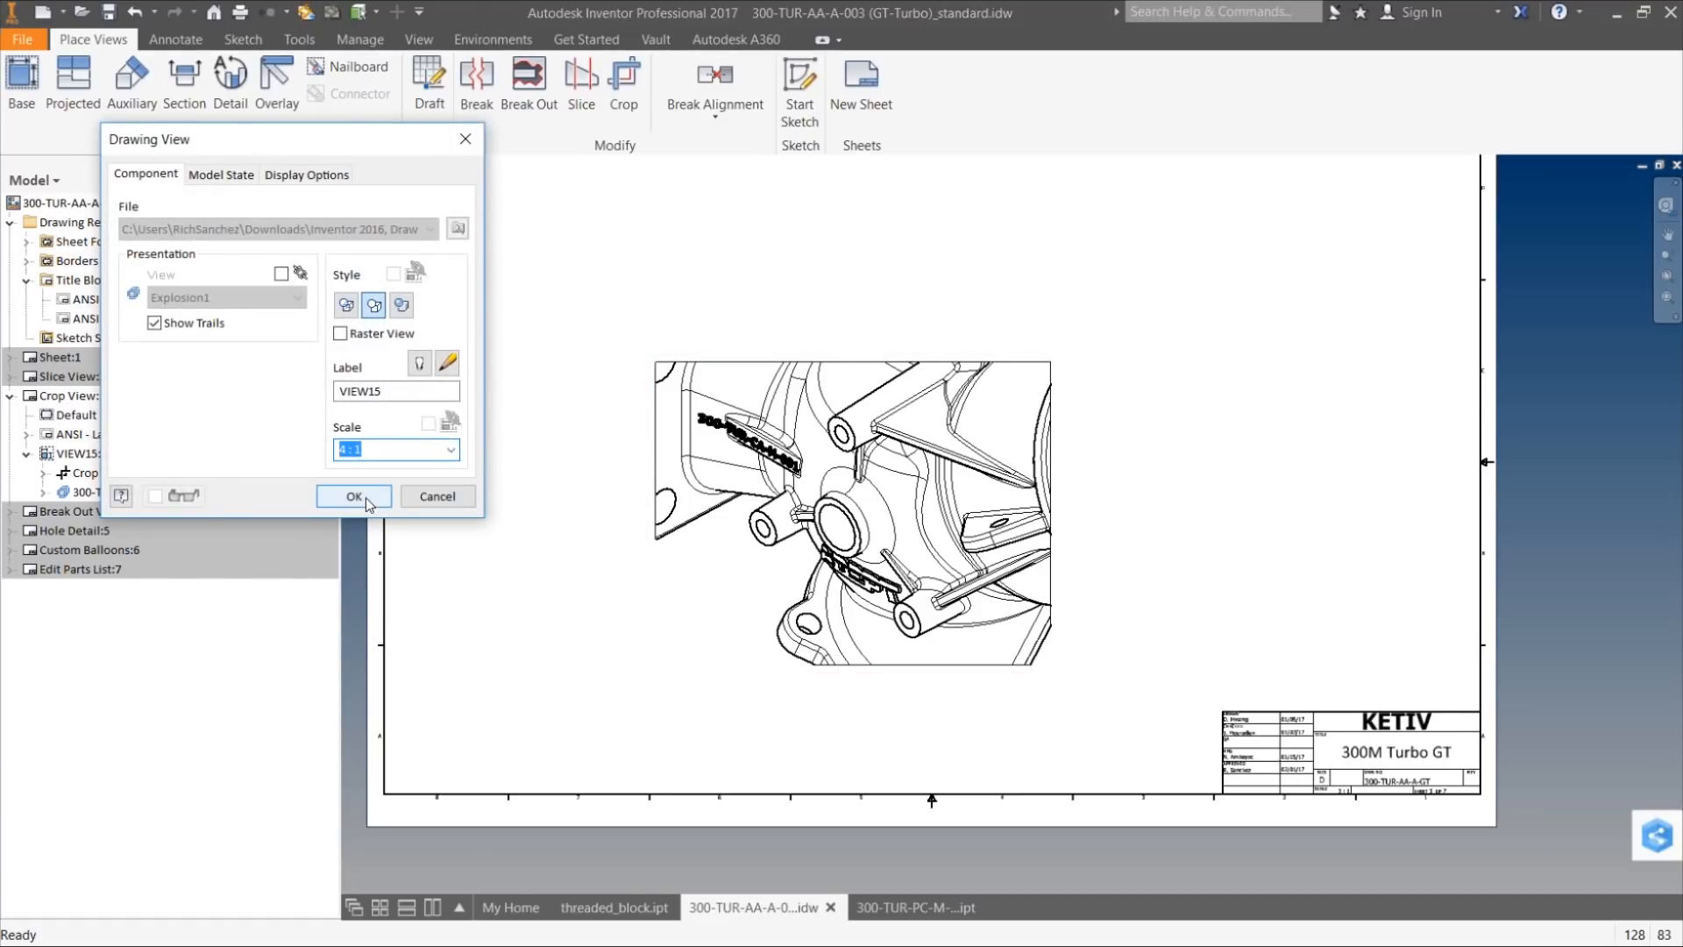
{"action": "left_click", "coordinate": [354, 496]}
Step: Move the enlarged cropped view up and to the right on the sheet so that it fits inside the border
{"action": "scroll", "coordinate": [683, 512], "scroll_direction": "up", "scroll_amount": 5}
{"action": "left_click_drag", "start_coordinate": [996, 454], "coordinate": [1134, 364]}
{"action": "scroll", "coordinate": [800, 393], "scroll_direction": "down", "scroll_amount": 3}
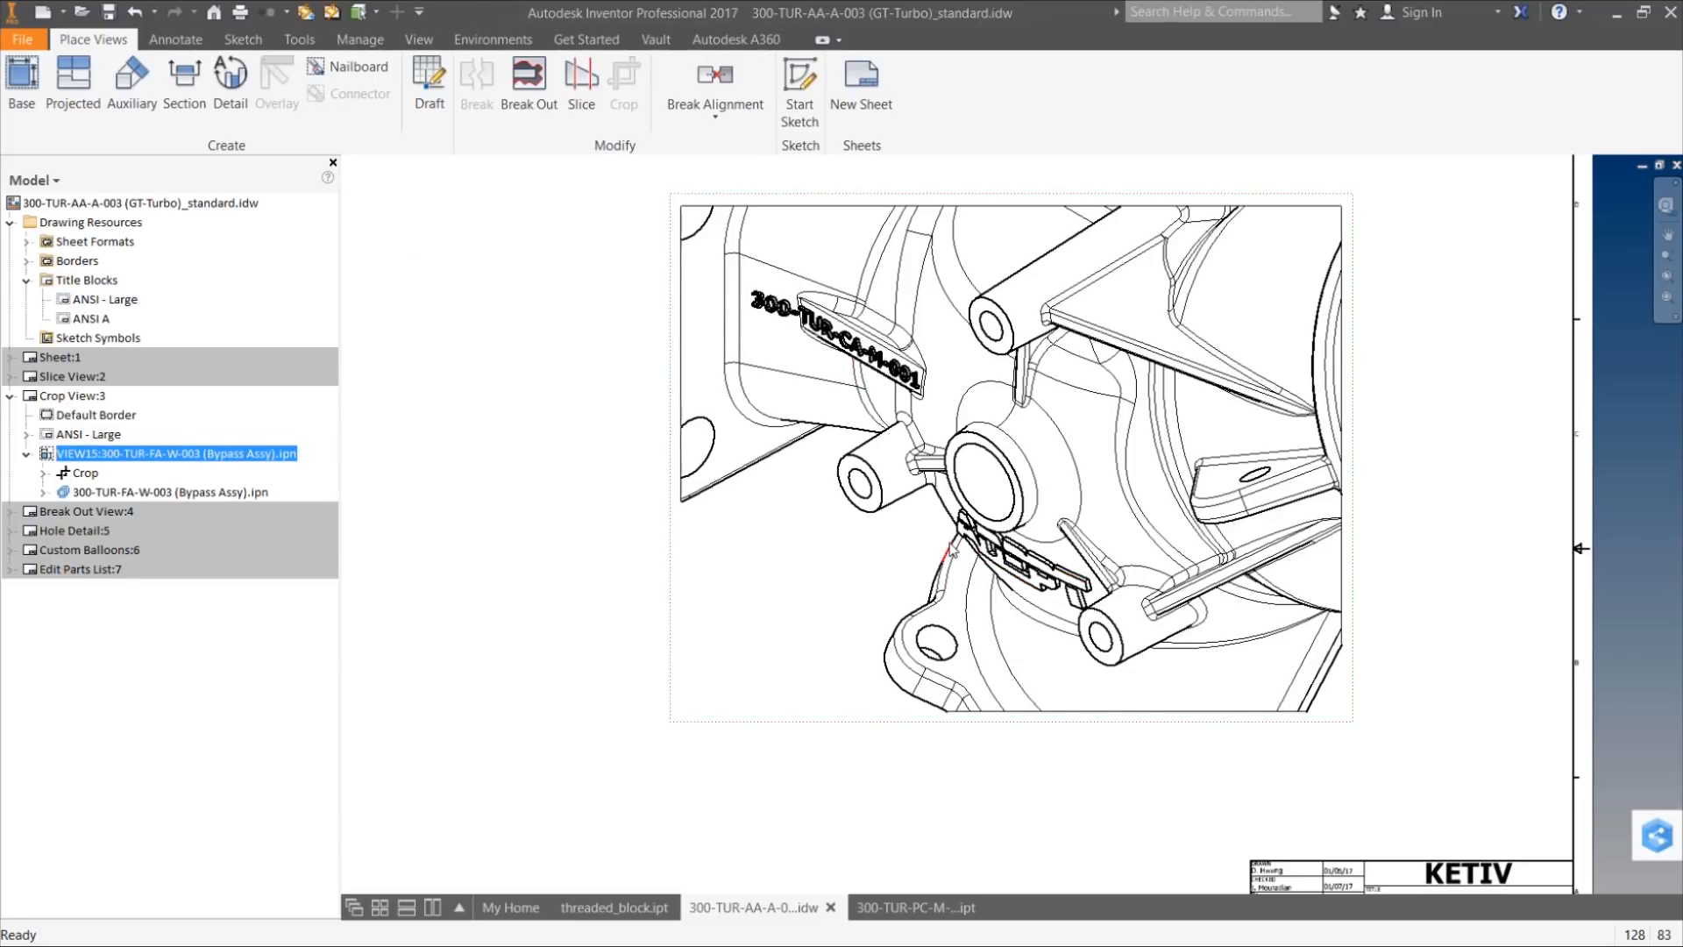
{"action": "scroll", "coordinate": [952, 548], "scroll_direction": "down", "scroll_amount": 3}
{"action": "scroll", "coordinate": [953, 548], "scroll_direction": "up", "scroll_amount": 5}
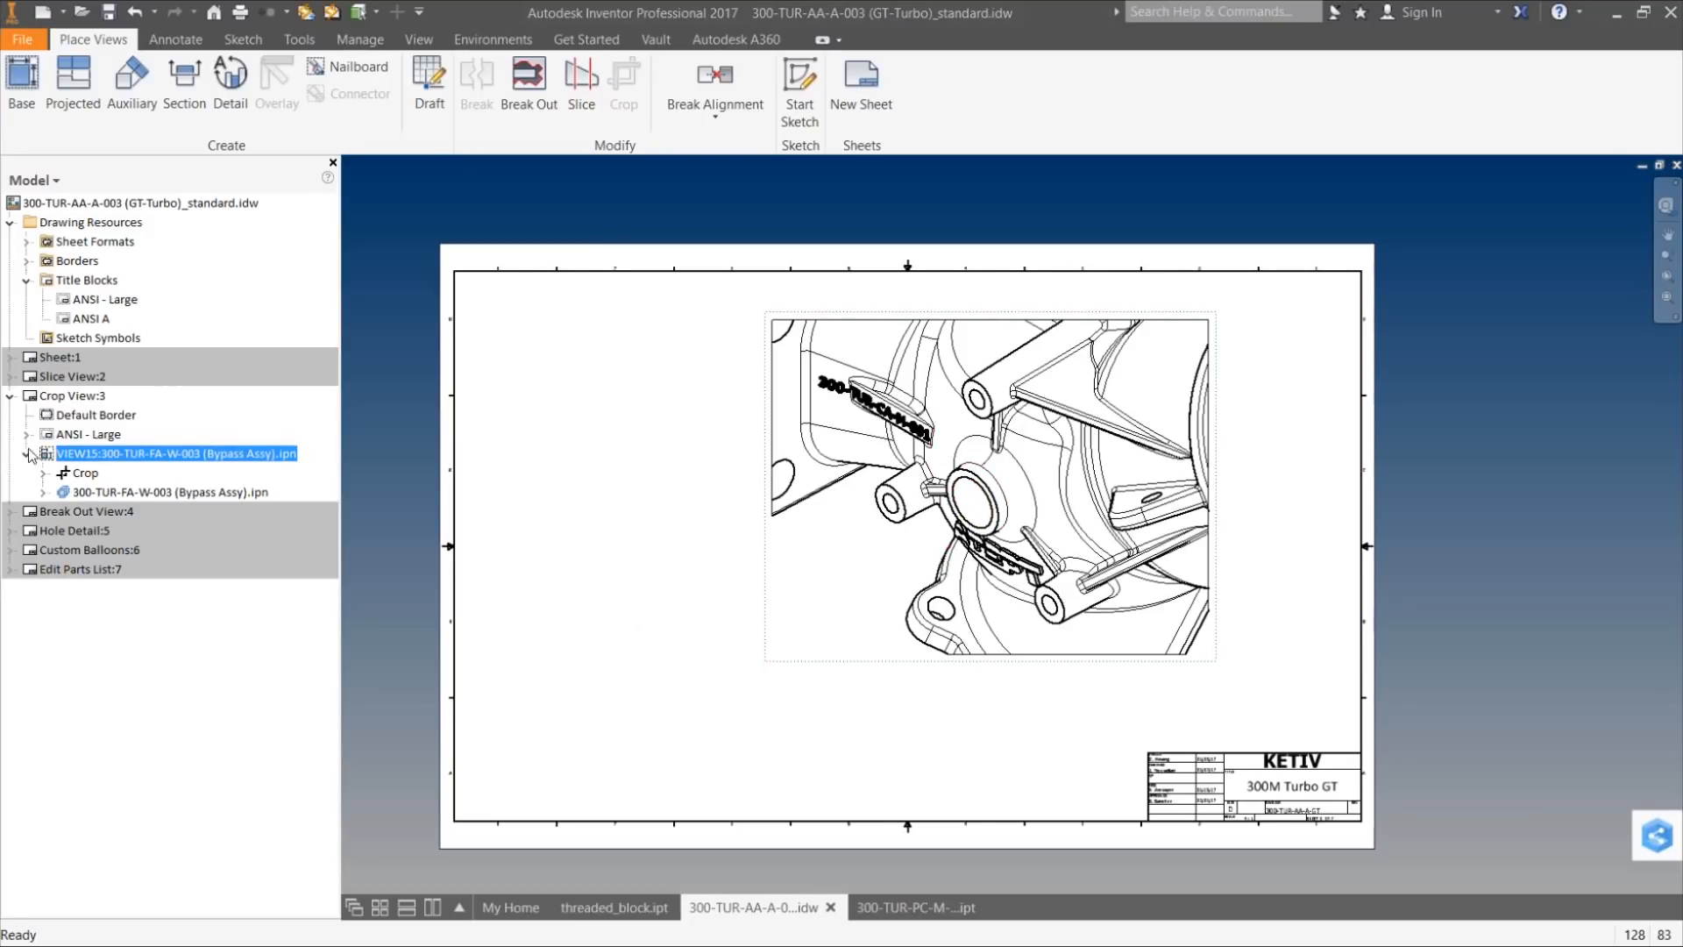
Step: Collapse the Crop View:3 node, activate the Break Out View:4 sheet and move its base view toward the left border
{"action": "left_click", "coordinate": [11, 396]}
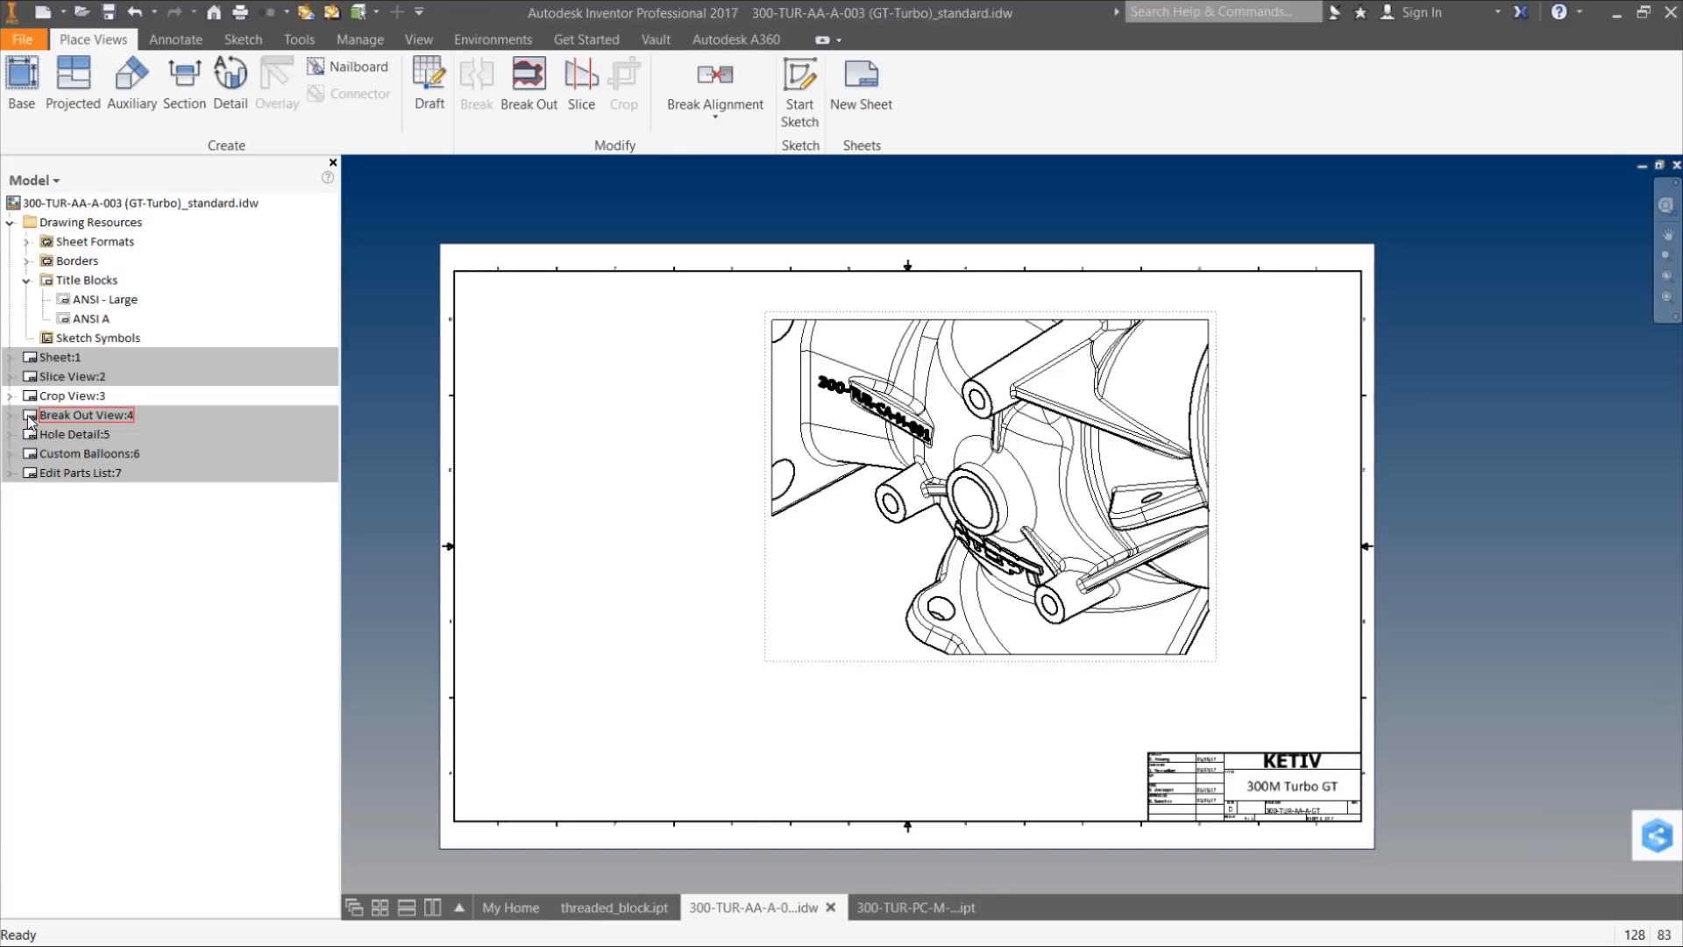
{"action": "double_click", "coordinate": [29, 418]}
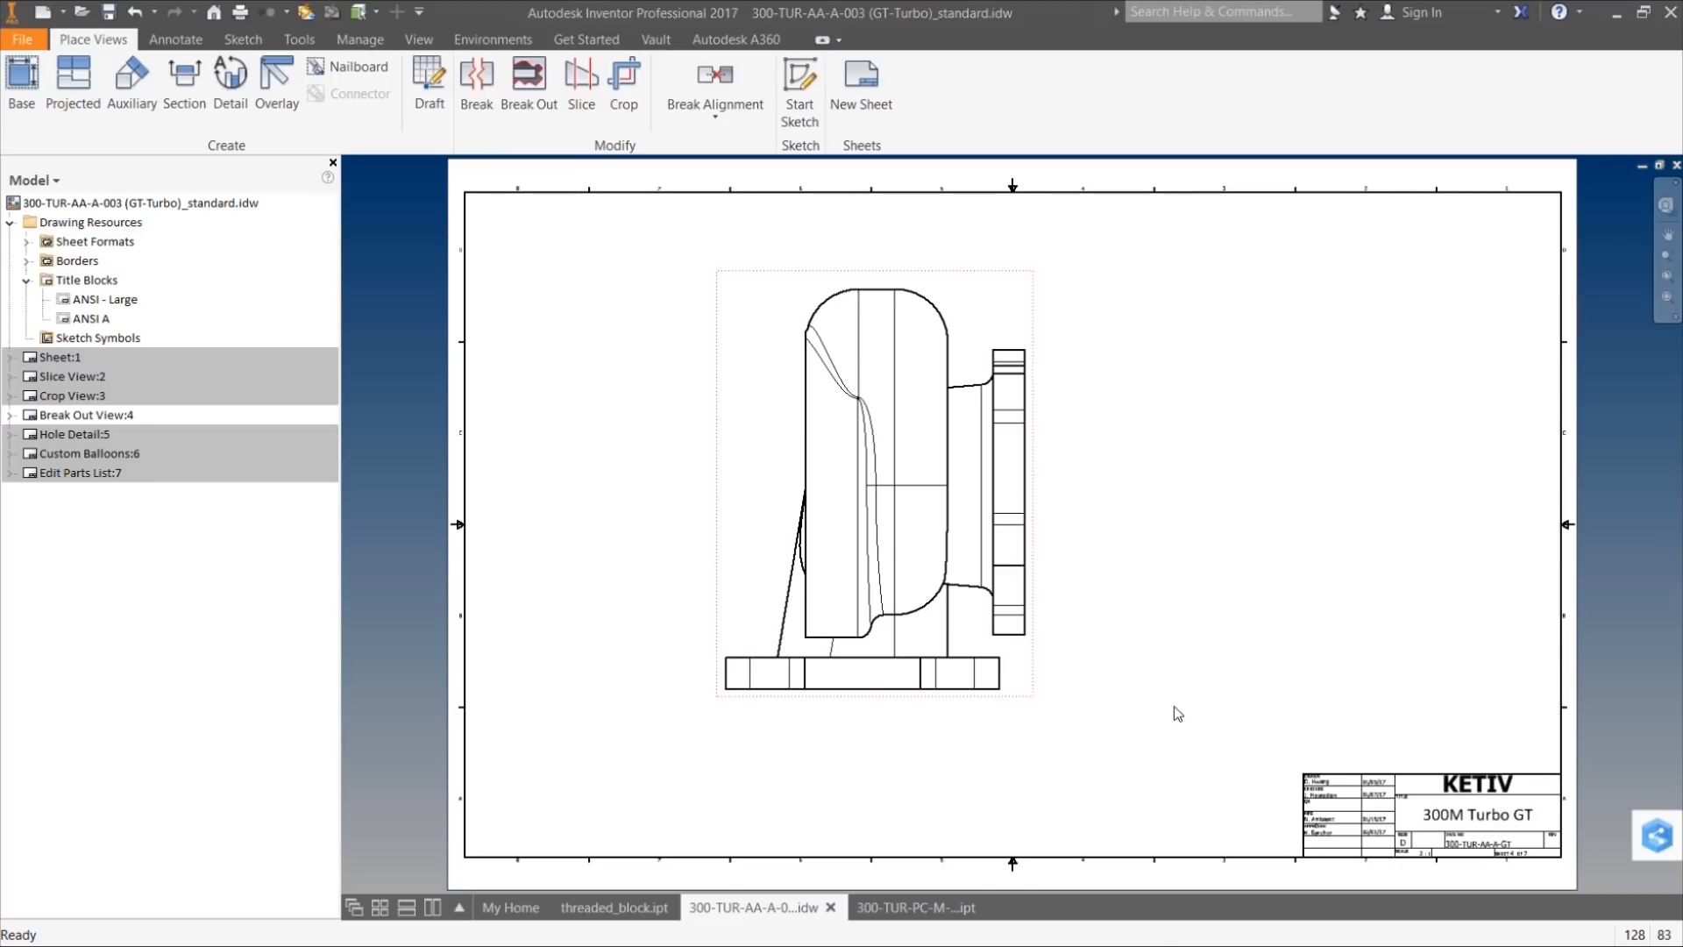
{"action": "left_click_drag", "start_coordinate": [1021, 706], "coordinate": [794, 690]}
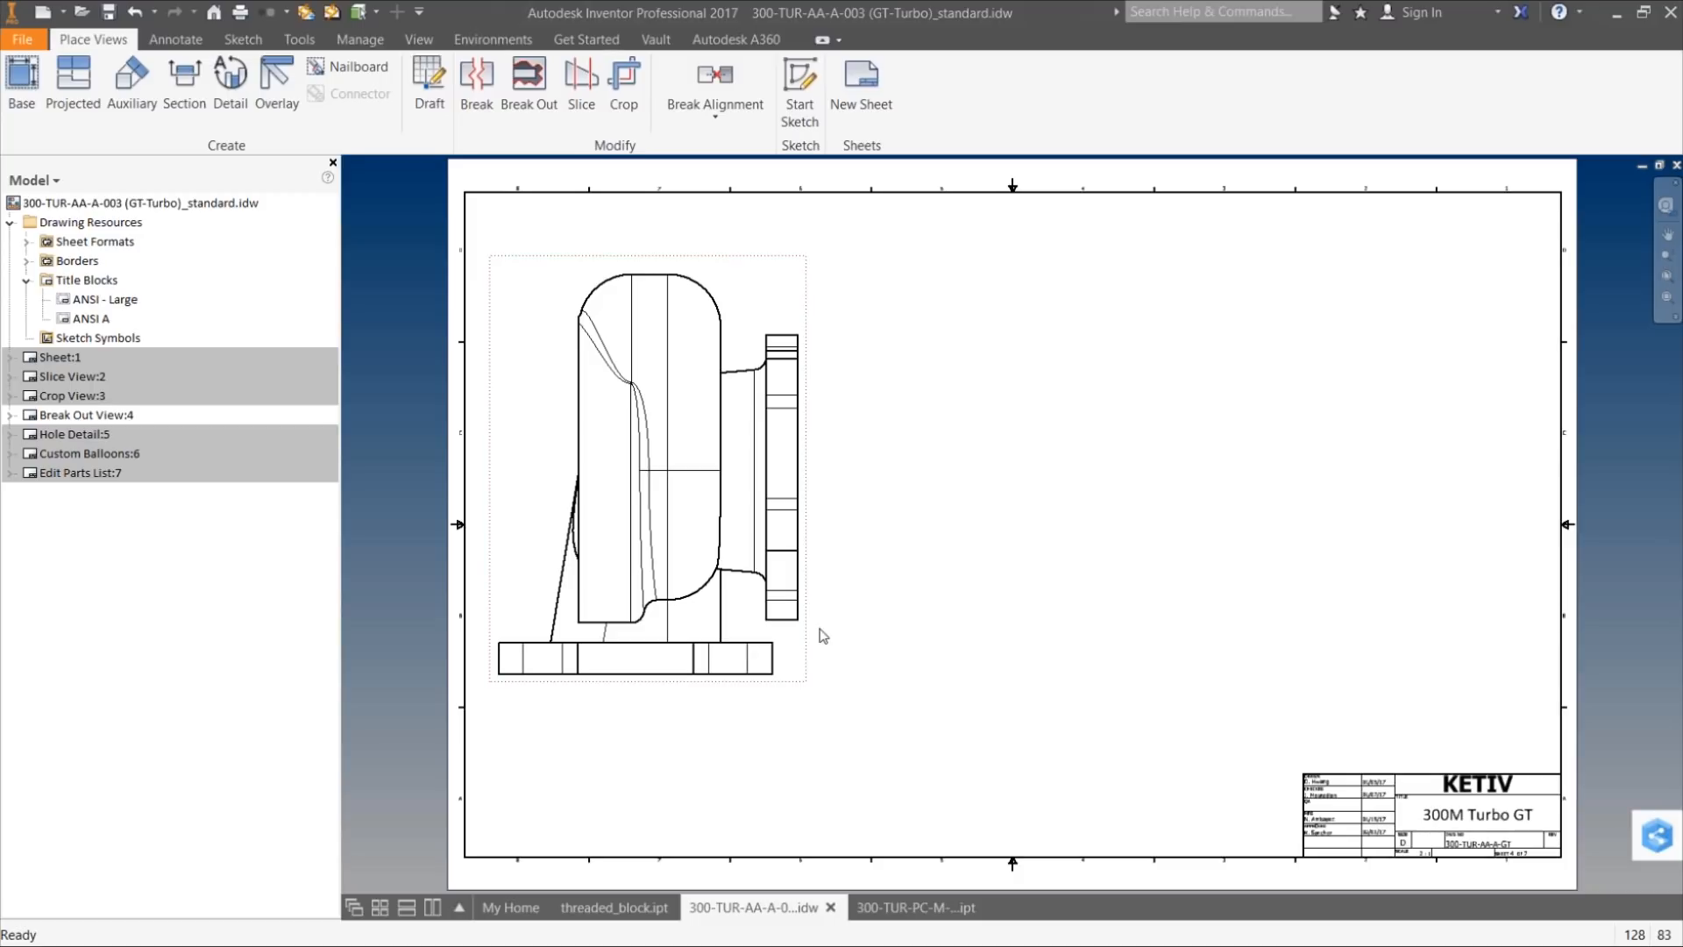
Step: Create a projected view of the turbo hot side housing to the right of the base view
{"action": "left_click", "coordinate": [72, 83]}
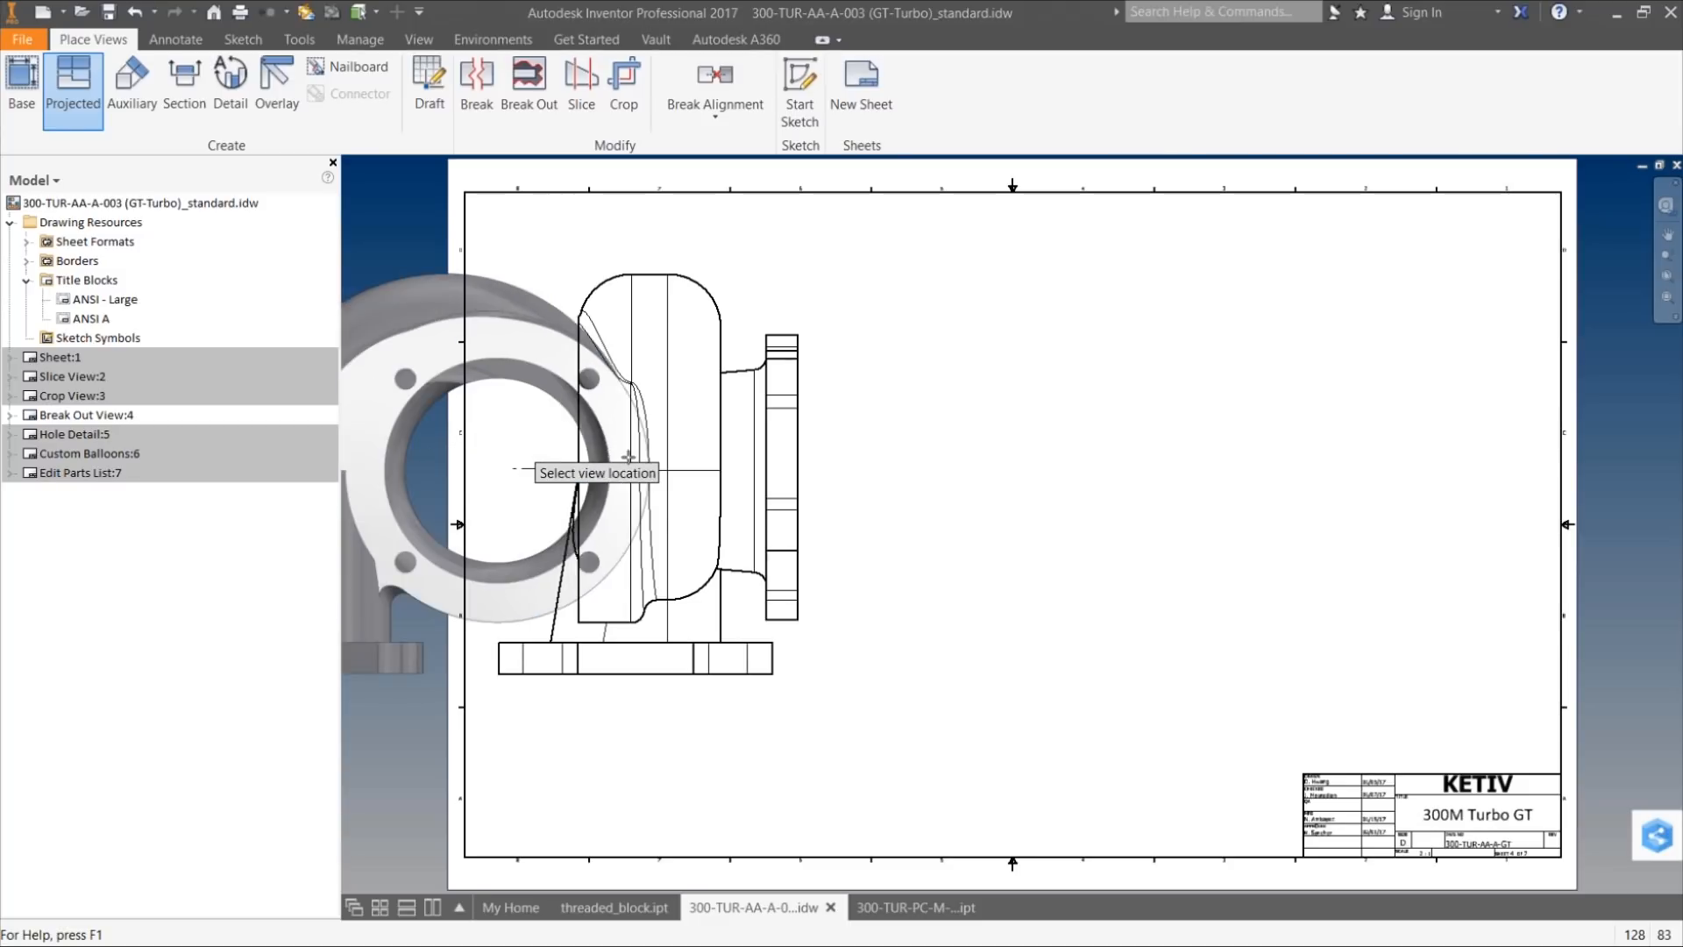
{"action": "left_click", "coordinate": [995, 471]}
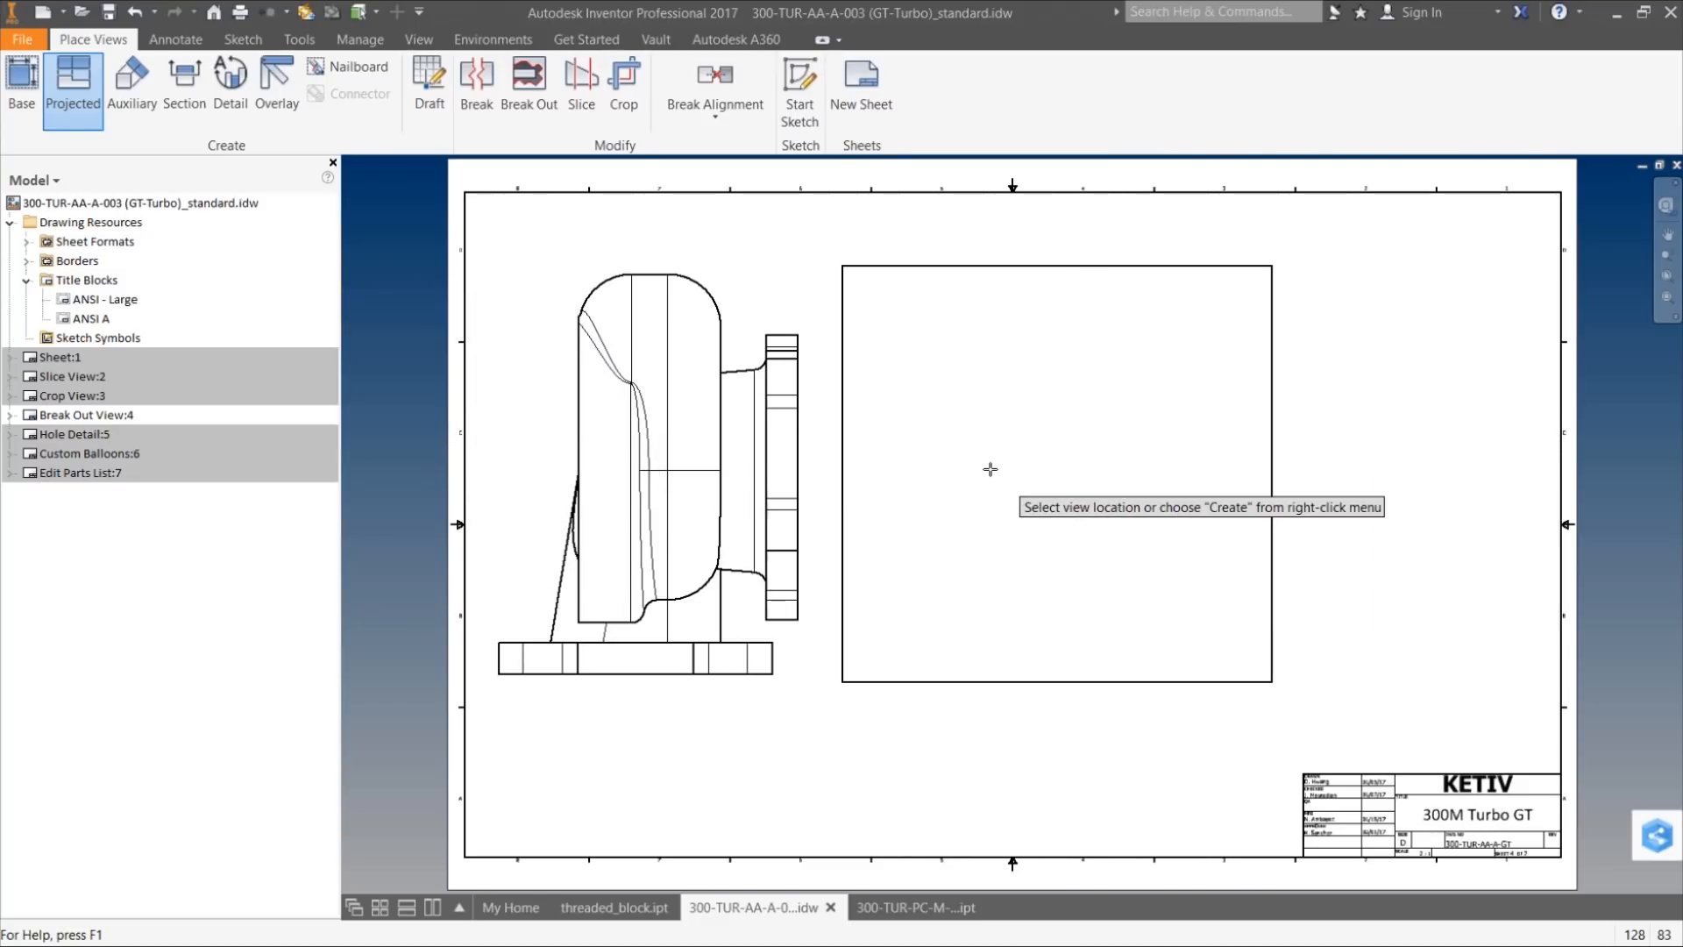
{"action": "right_click", "coordinate": [1407, 496]}
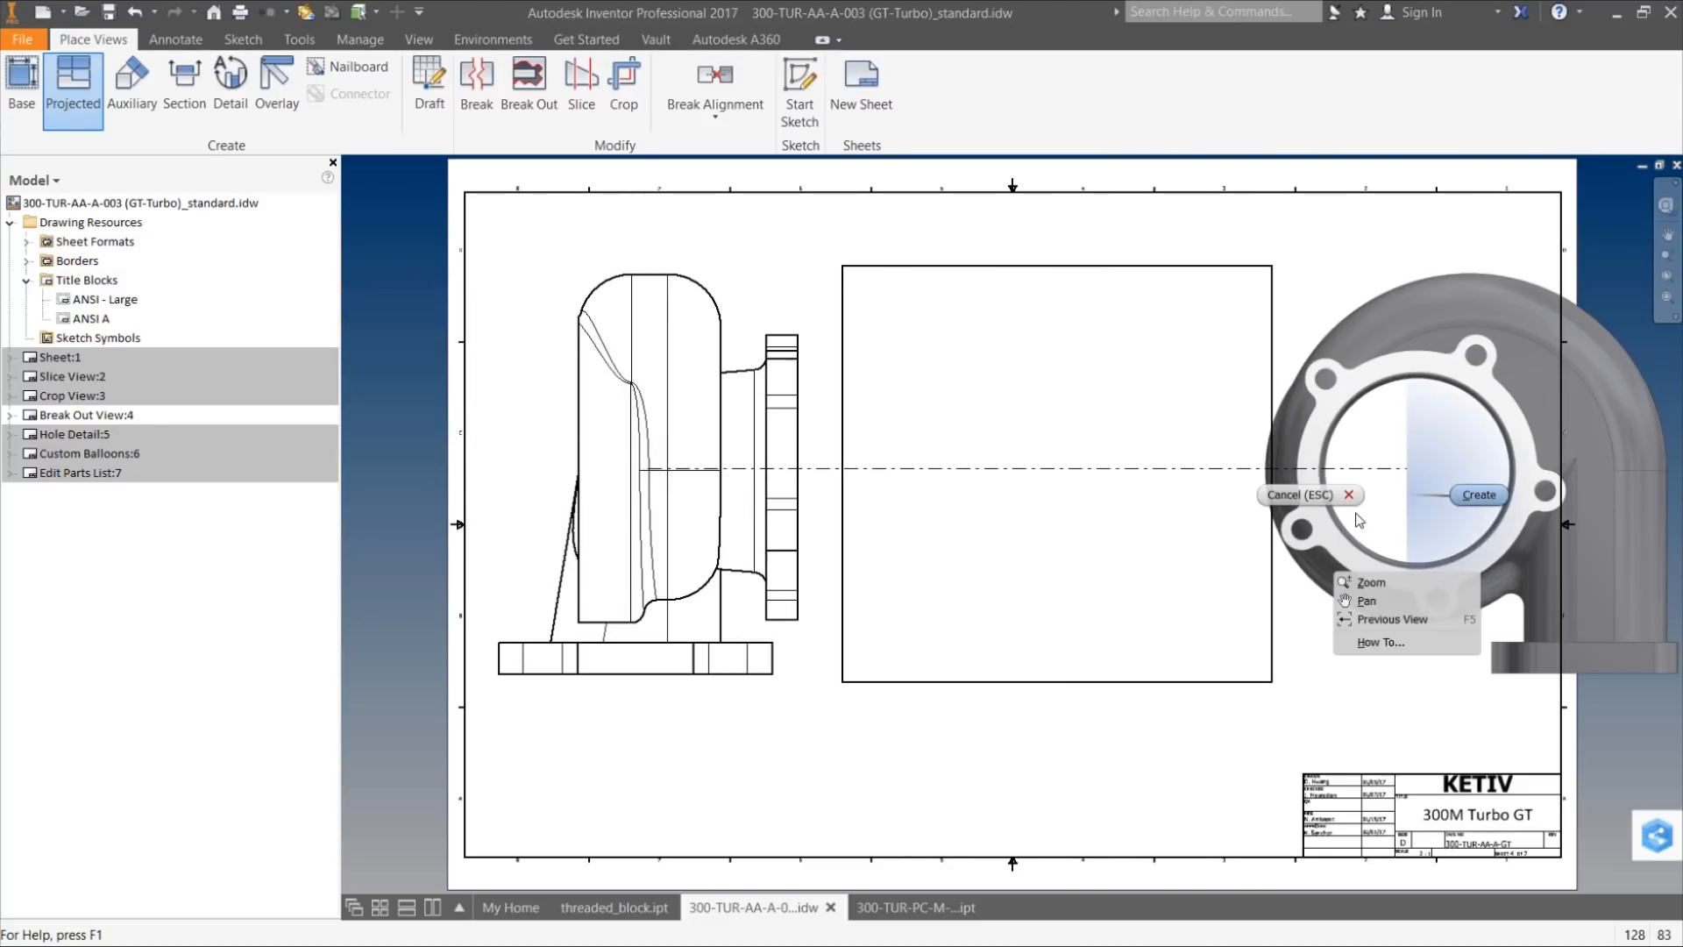
{"action": "left_click", "coordinate": [1479, 494]}
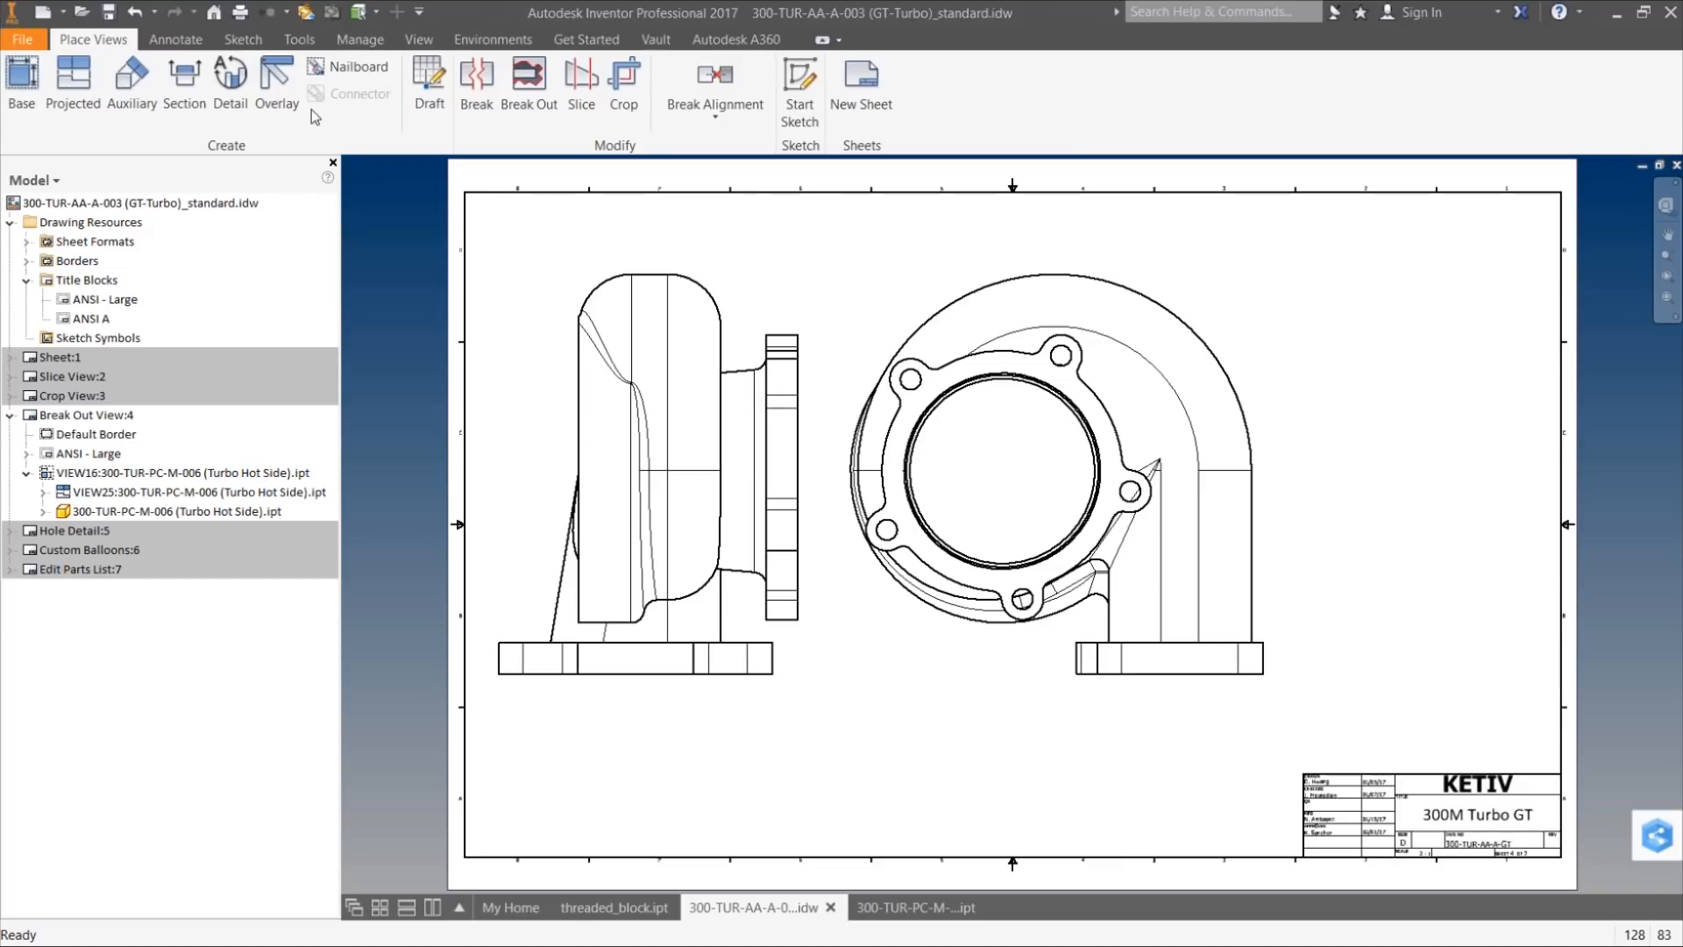
Step: In a sketch attached to the projected view, draw a rectangle about 2.97 by 2.52 in over the housing's upper-right curve
{"action": "left_click", "coordinate": [715, 77]}
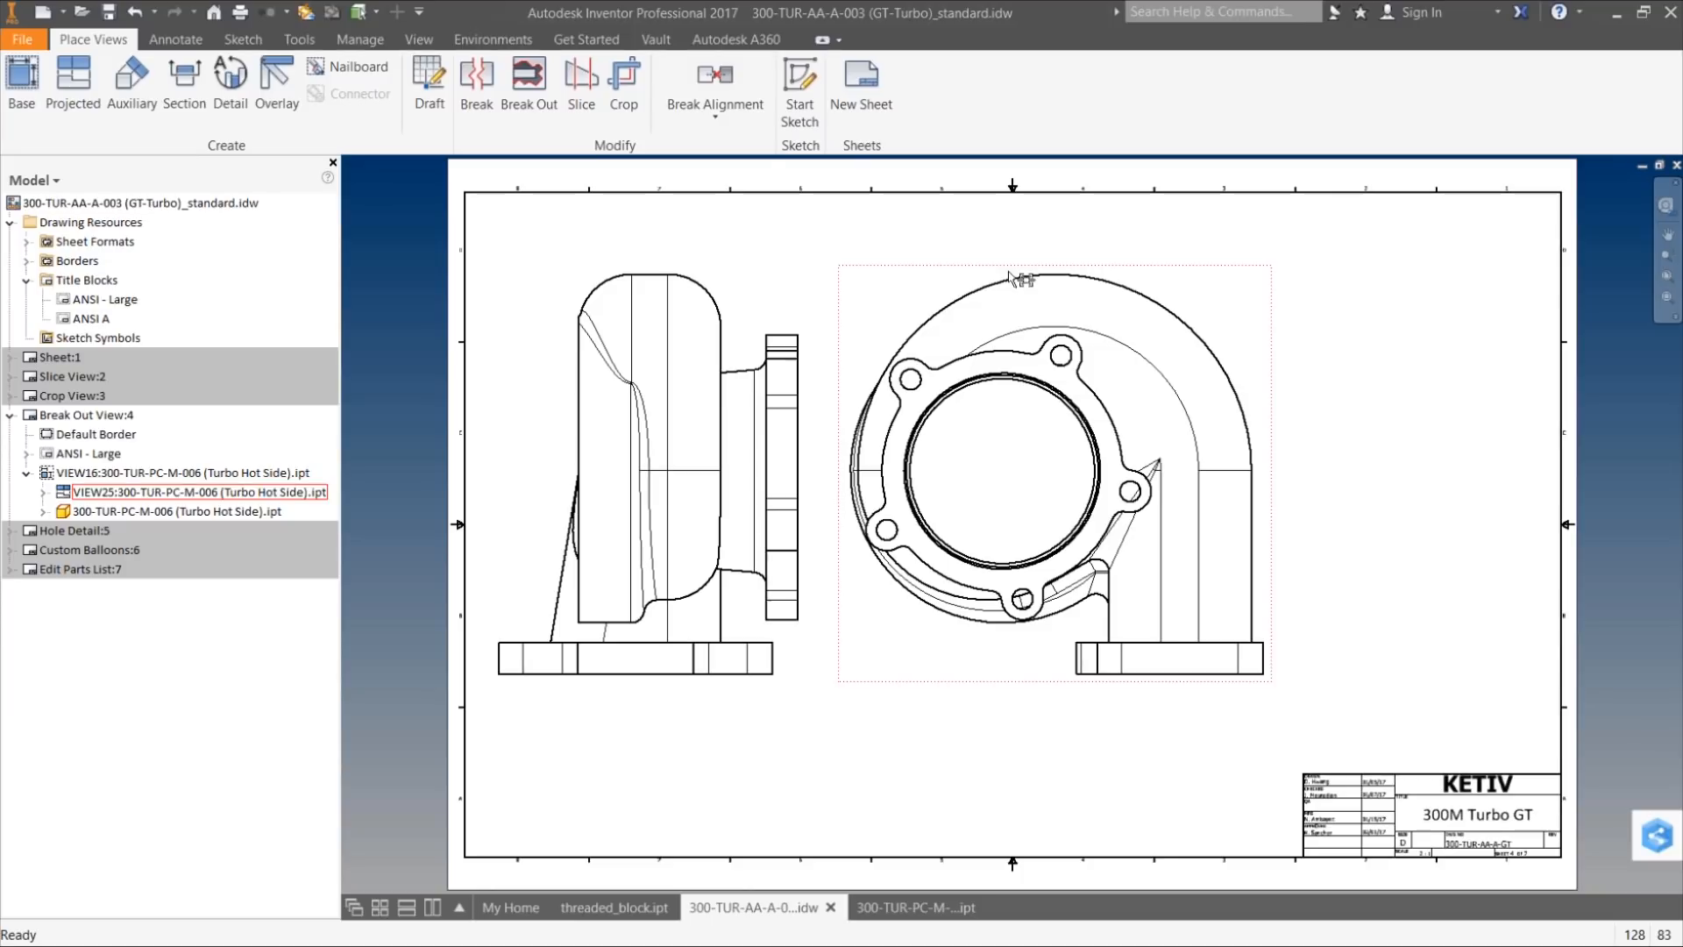
{"action": "left_click", "coordinate": [956, 269]}
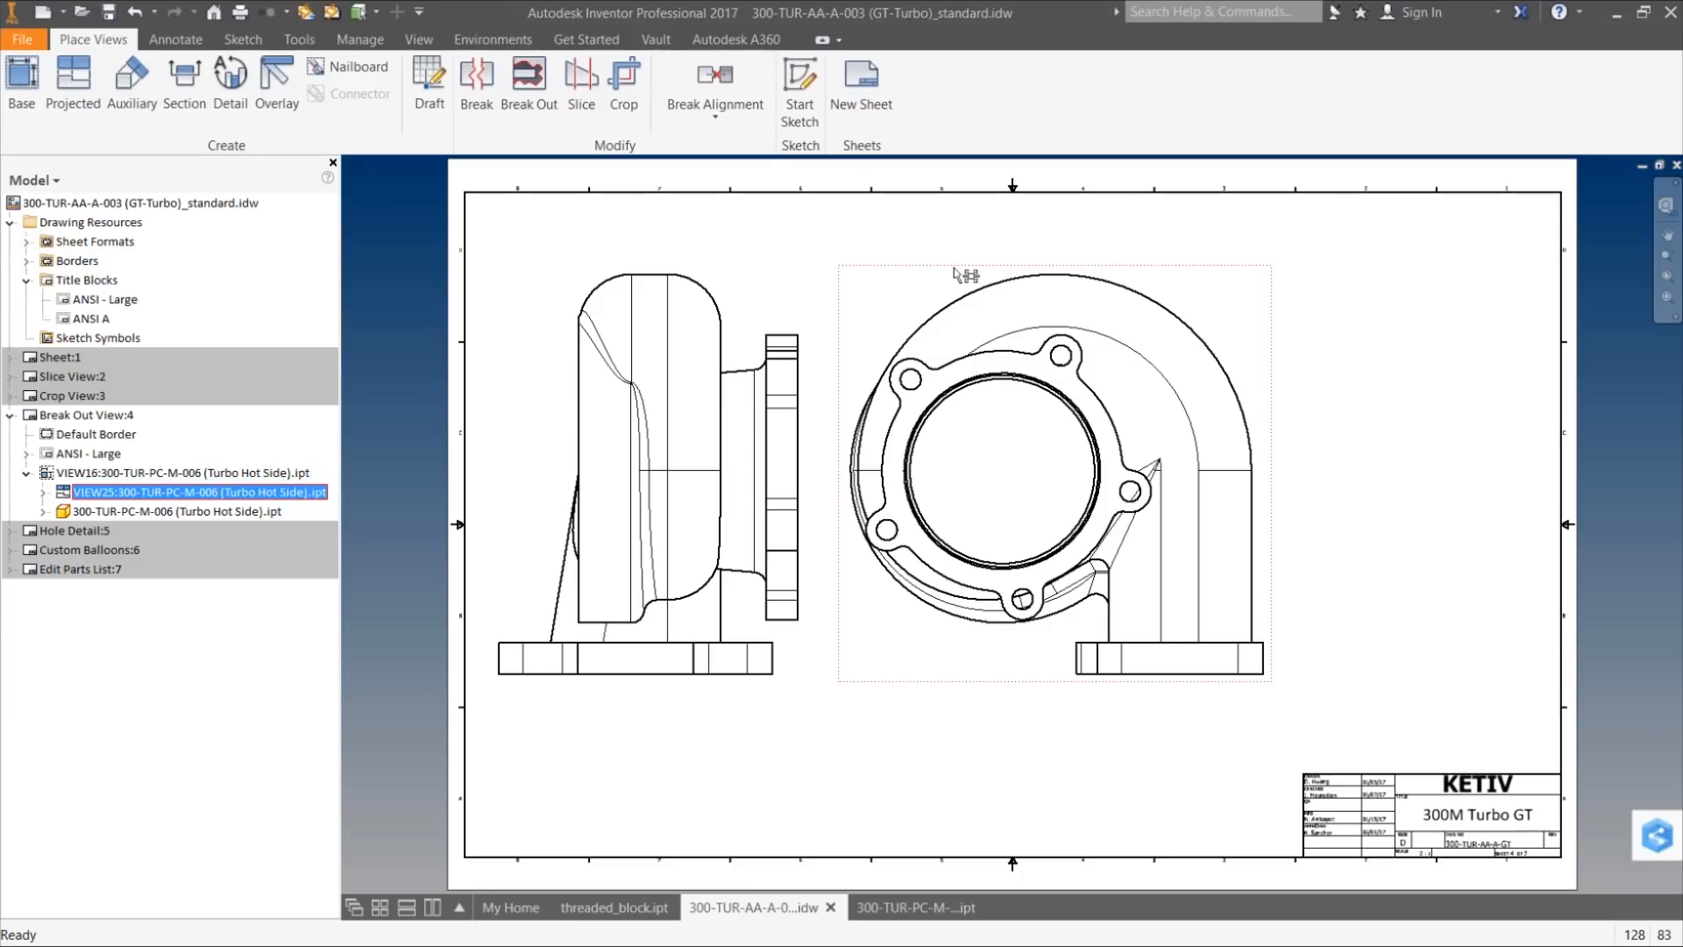
{"action": "left_click", "coordinate": [805, 99]}
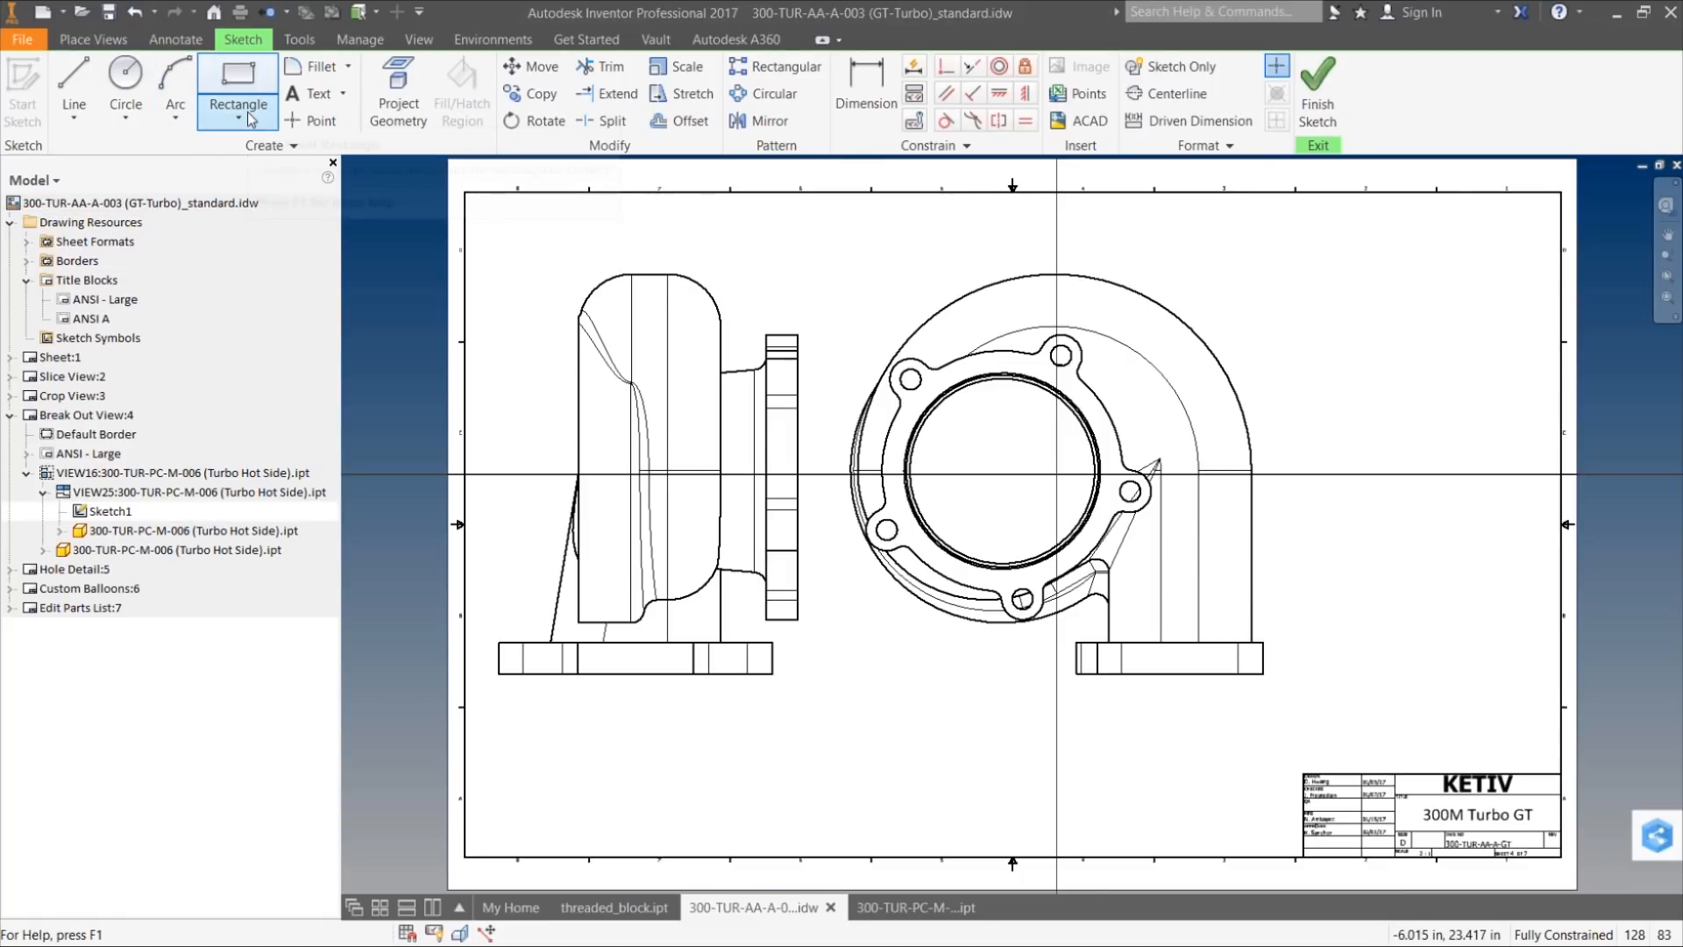
{"action": "left_click", "coordinate": [251, 116]}
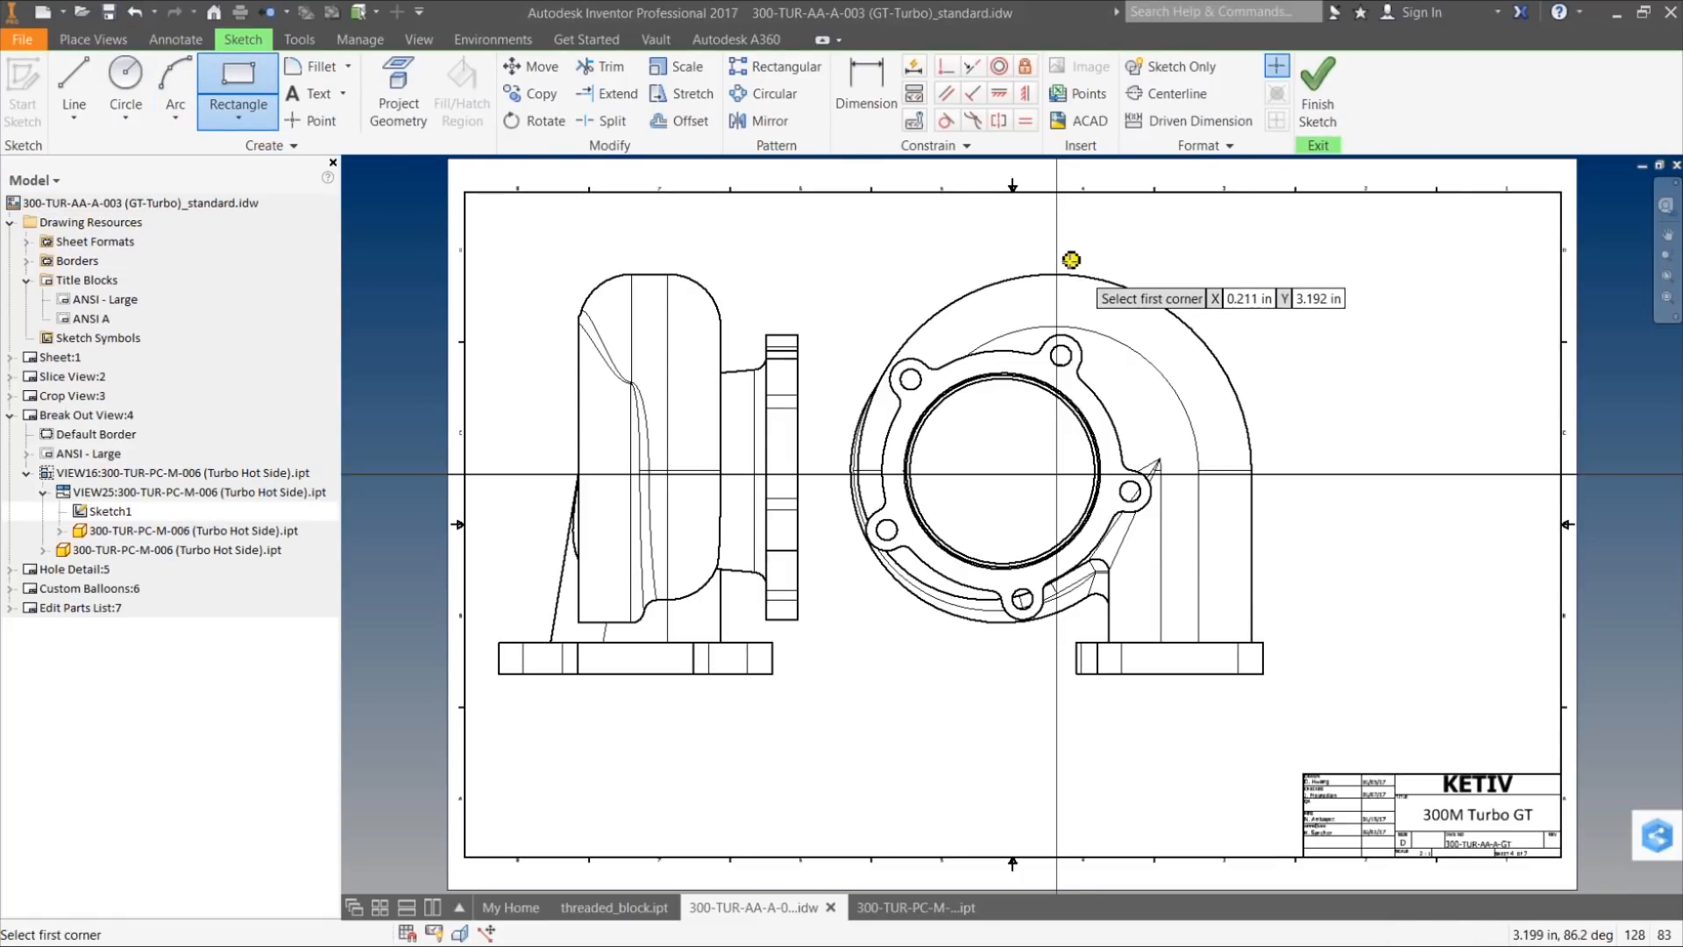
{"action": "left_click", "coordinate": [1068, 262]}
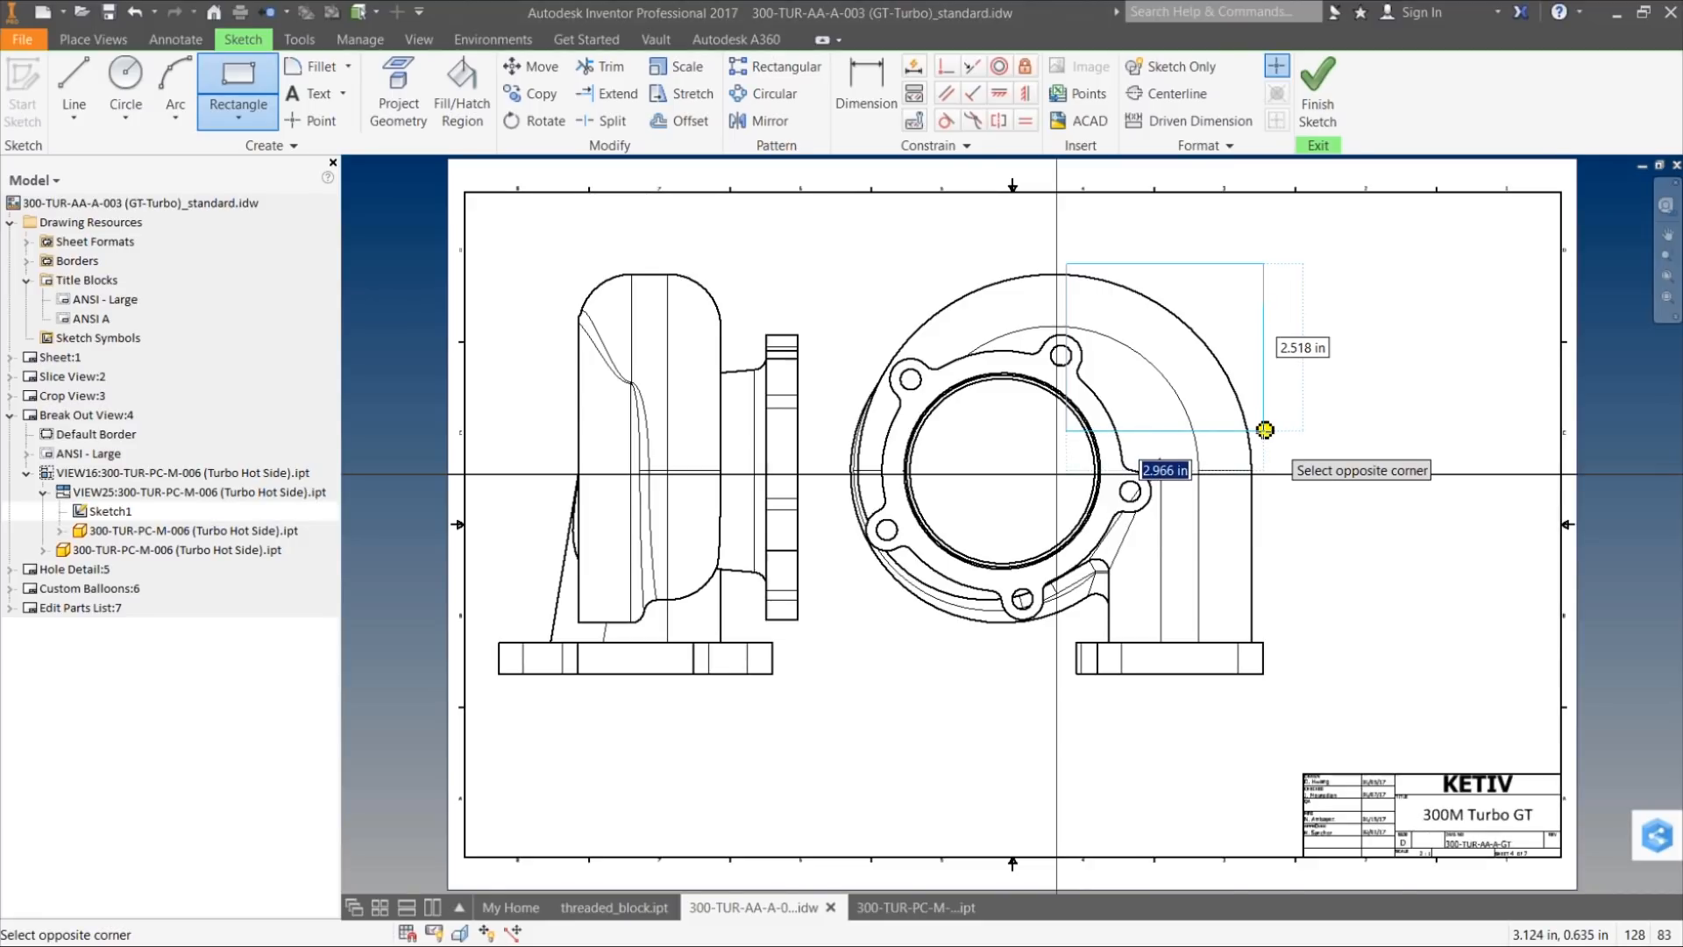
{"action": "left_click", "coordinate": [1266, 430]}
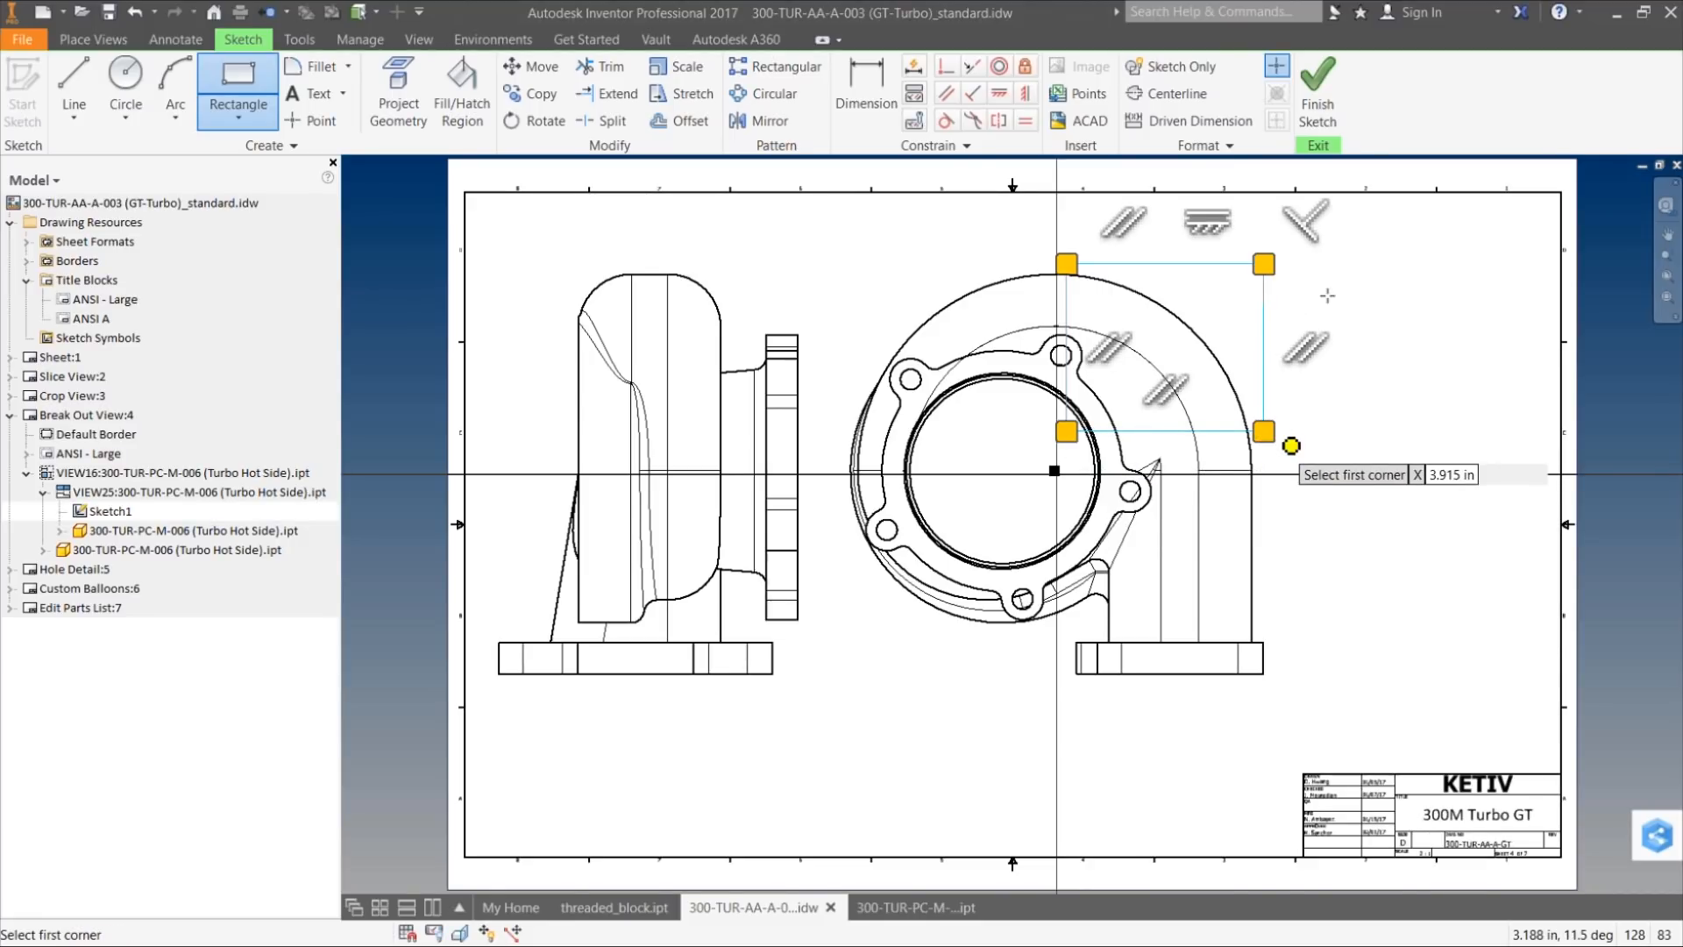
{"action": "left_click", "coordinate": [1459, 288]}
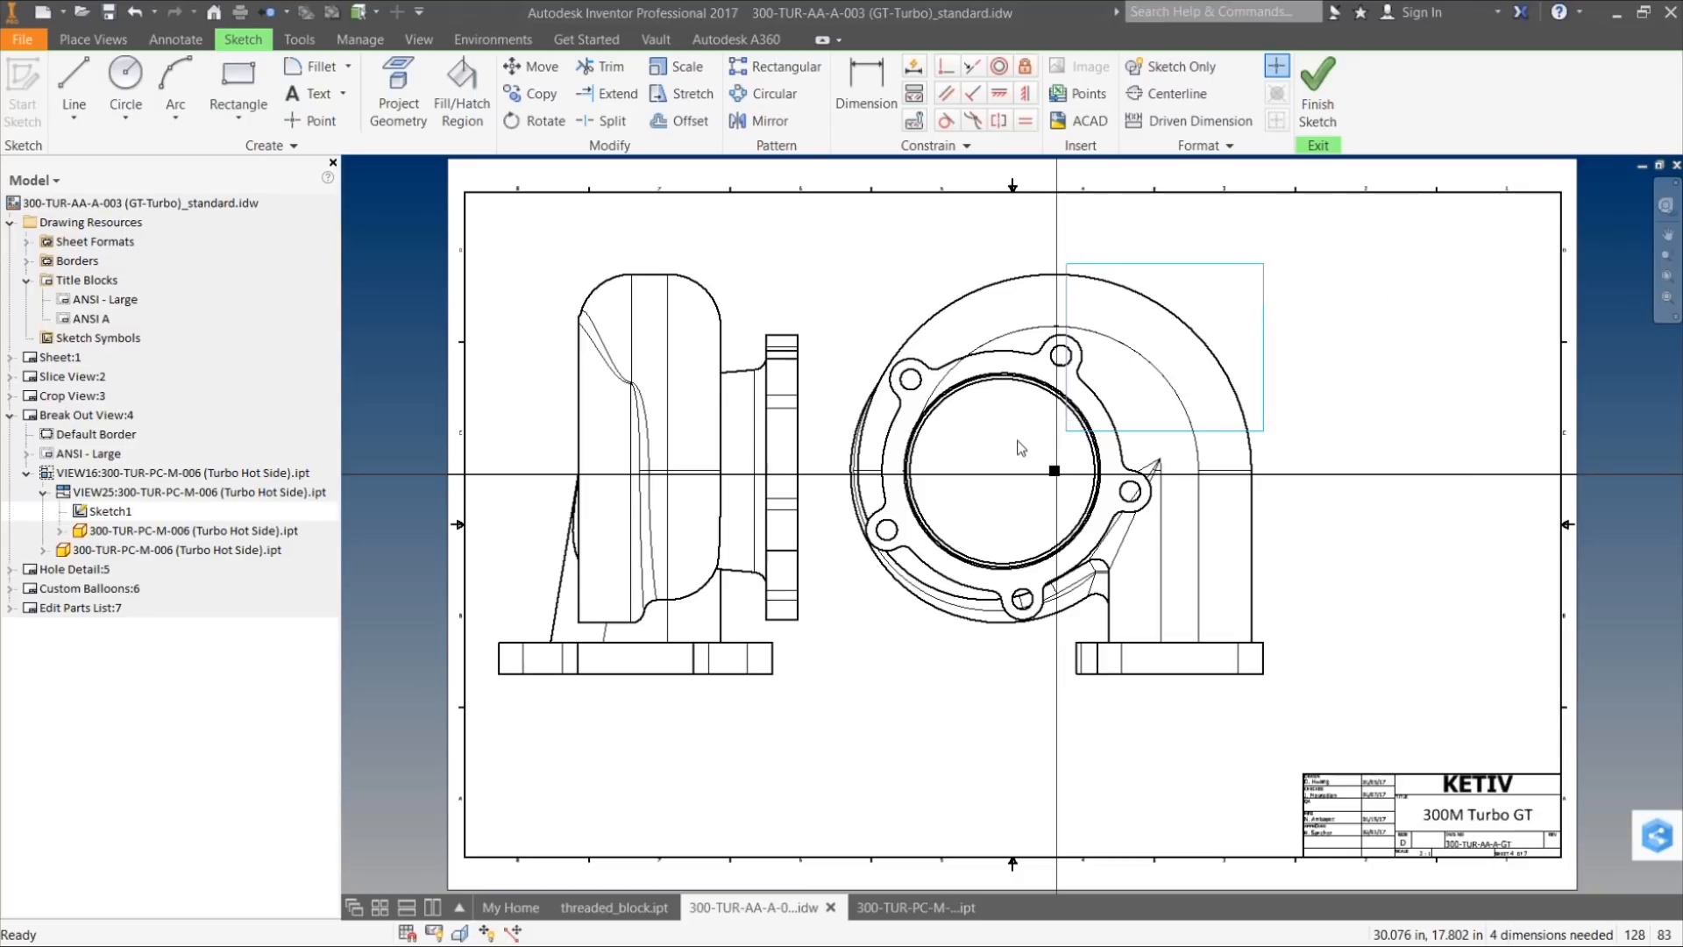
{"action": "left_click", "coordinate": [1318, 107]}
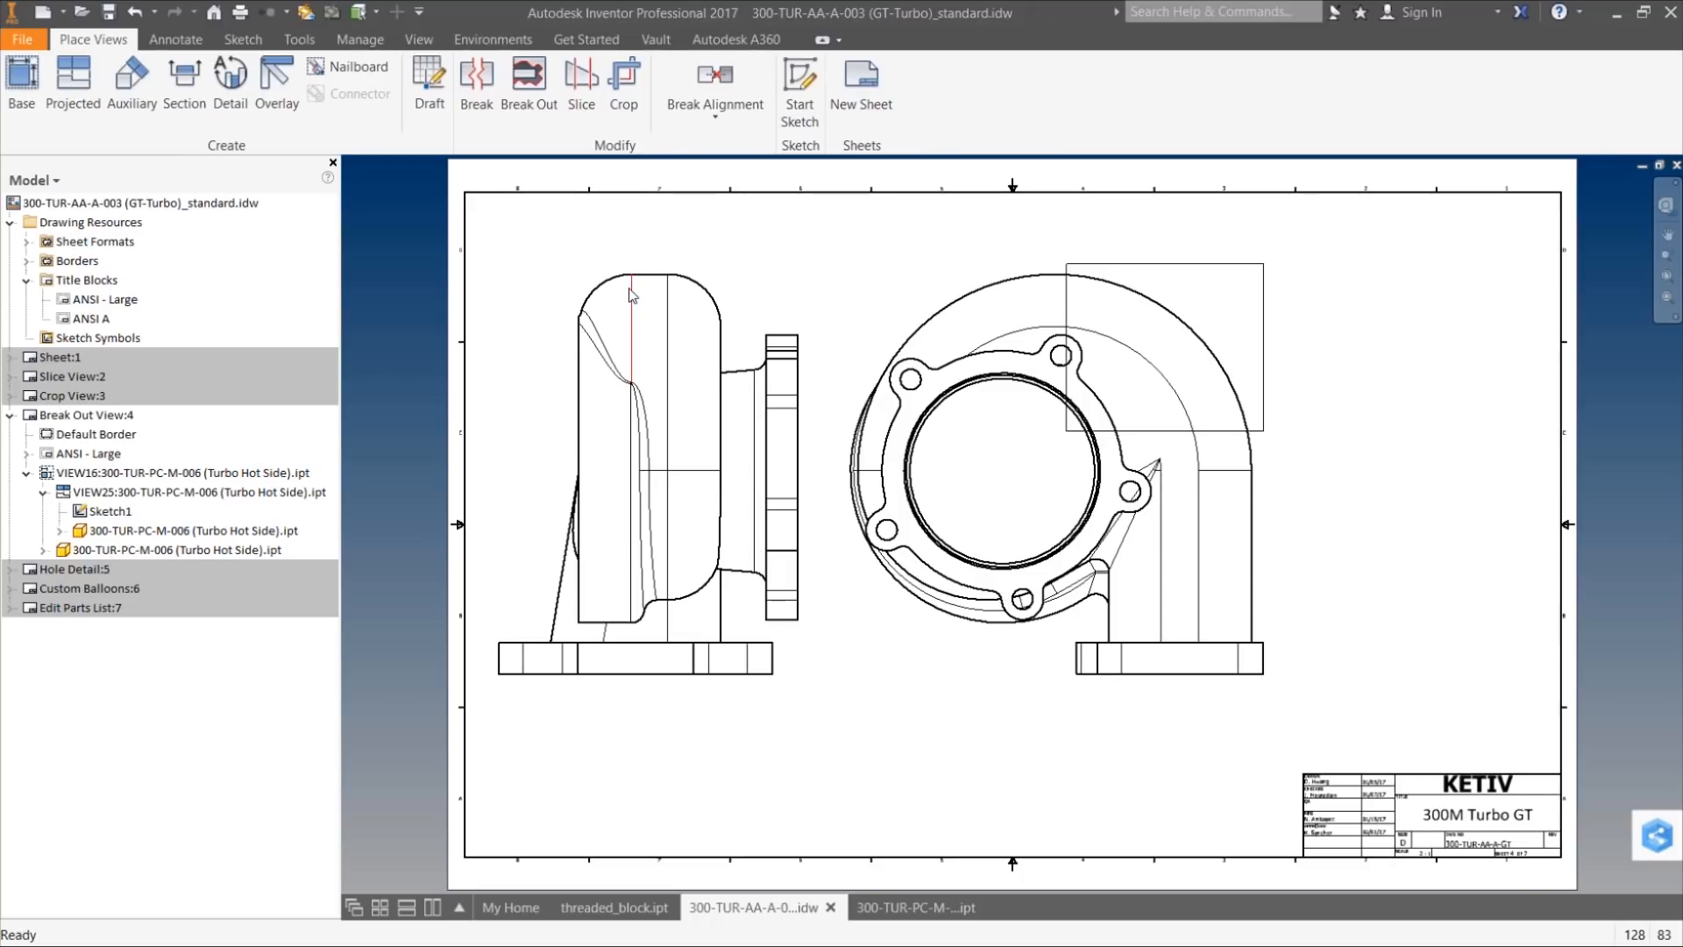
Step: Create a break out in the projected view from the sketched rectangle, using From Point on the flange edge with a depth of 2.5
{"action": "left_click", "coordinate": [532, 101]}
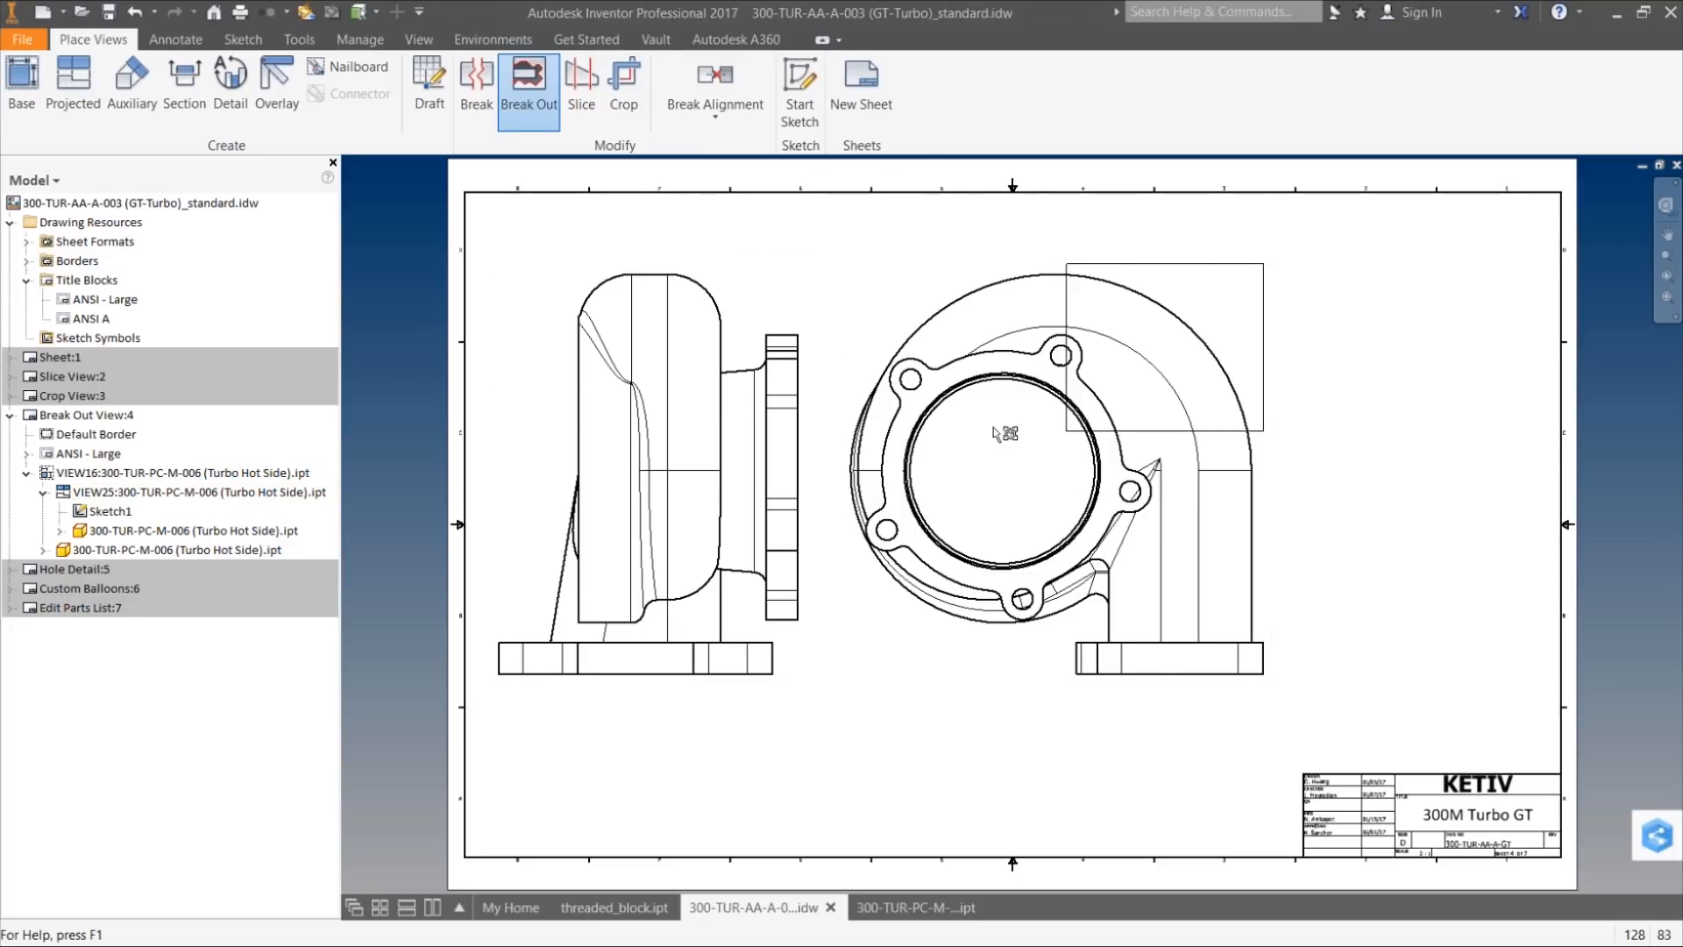
{"action": "left_click", "coordinate": [954, 268]}
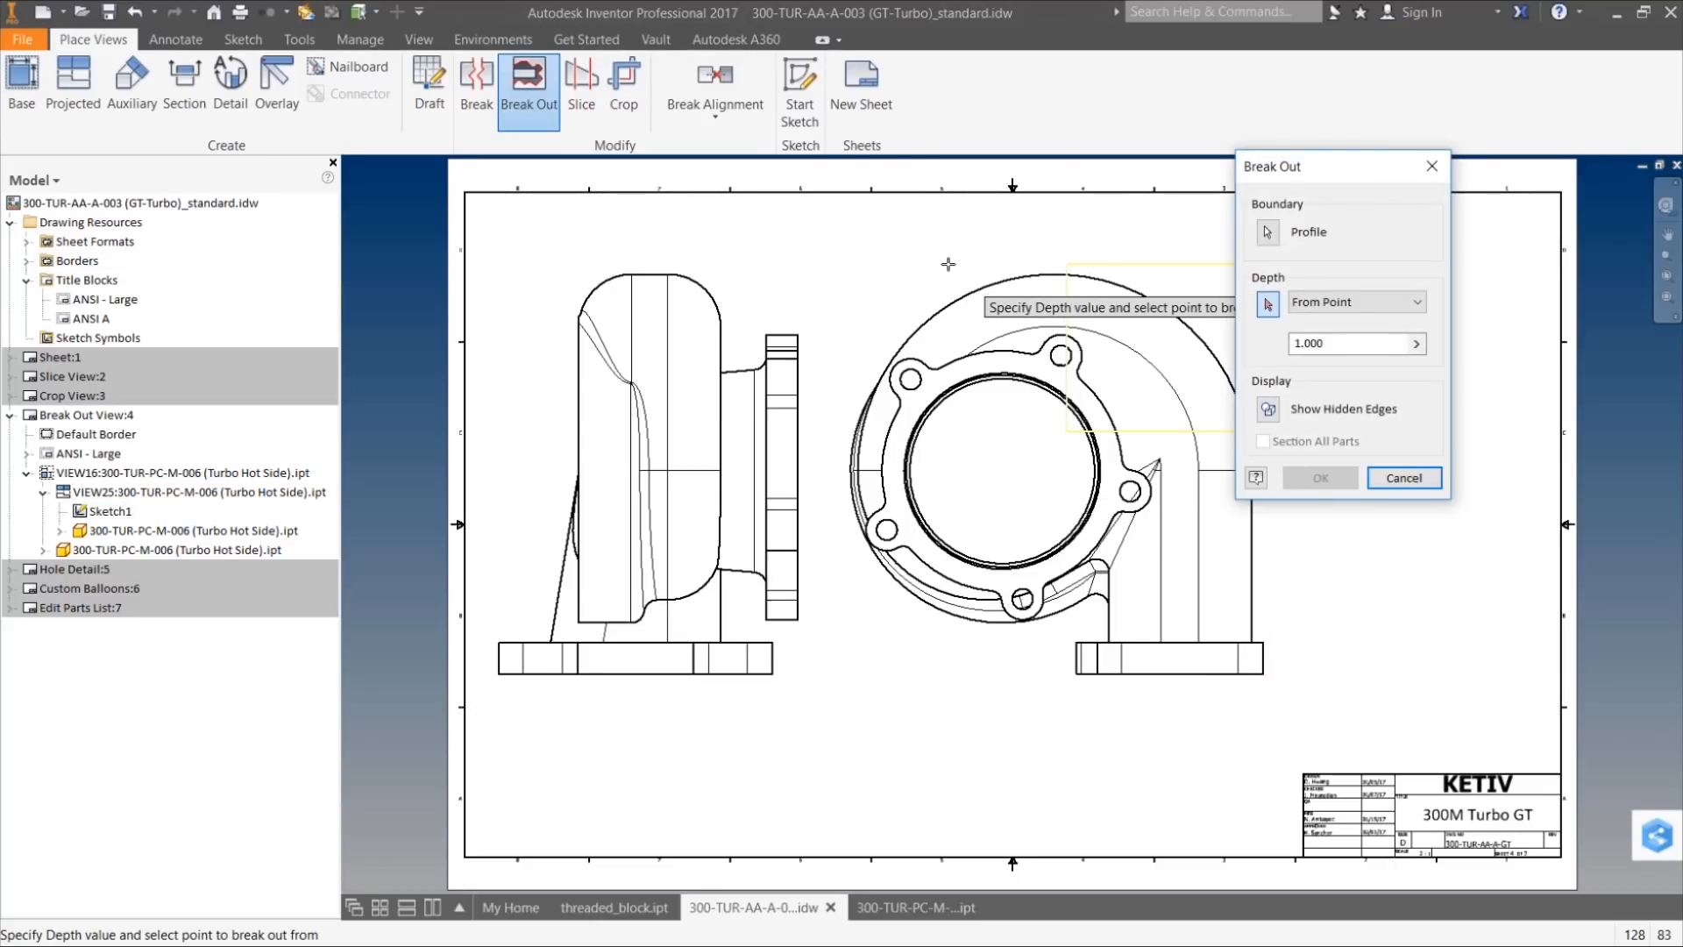
{"action": "left_click_drag", "start_coordinate": [1340, 182], "coordinate": [710, 172]}
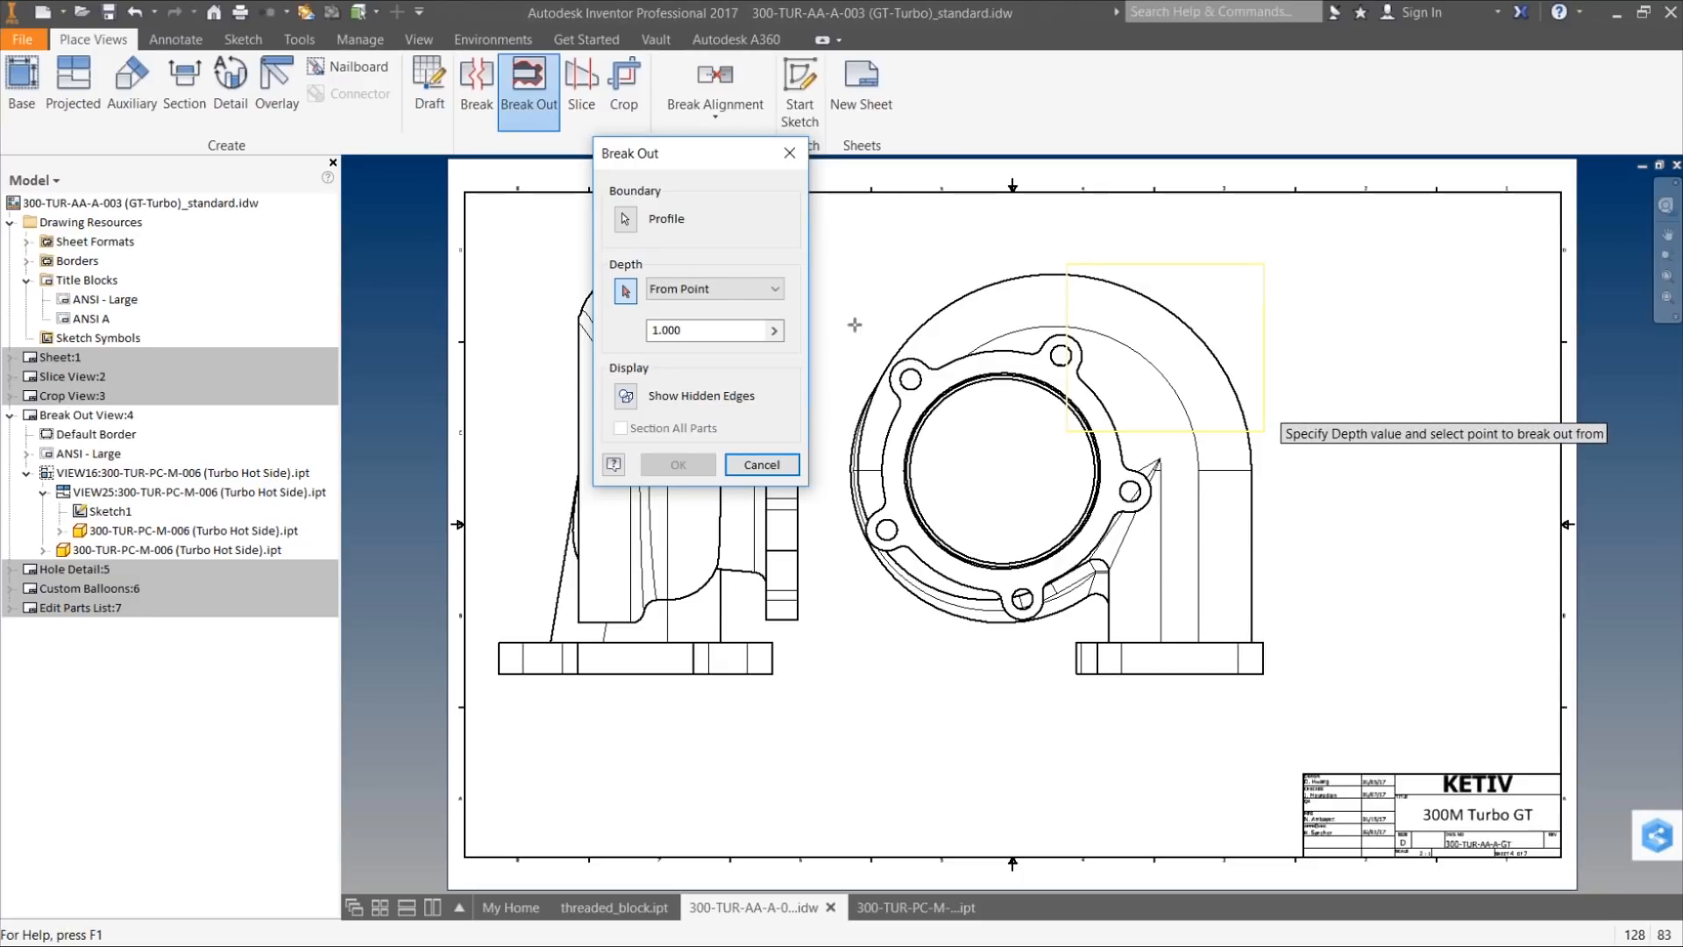
{"action": "left_click", "coordinate": [626, 295]}
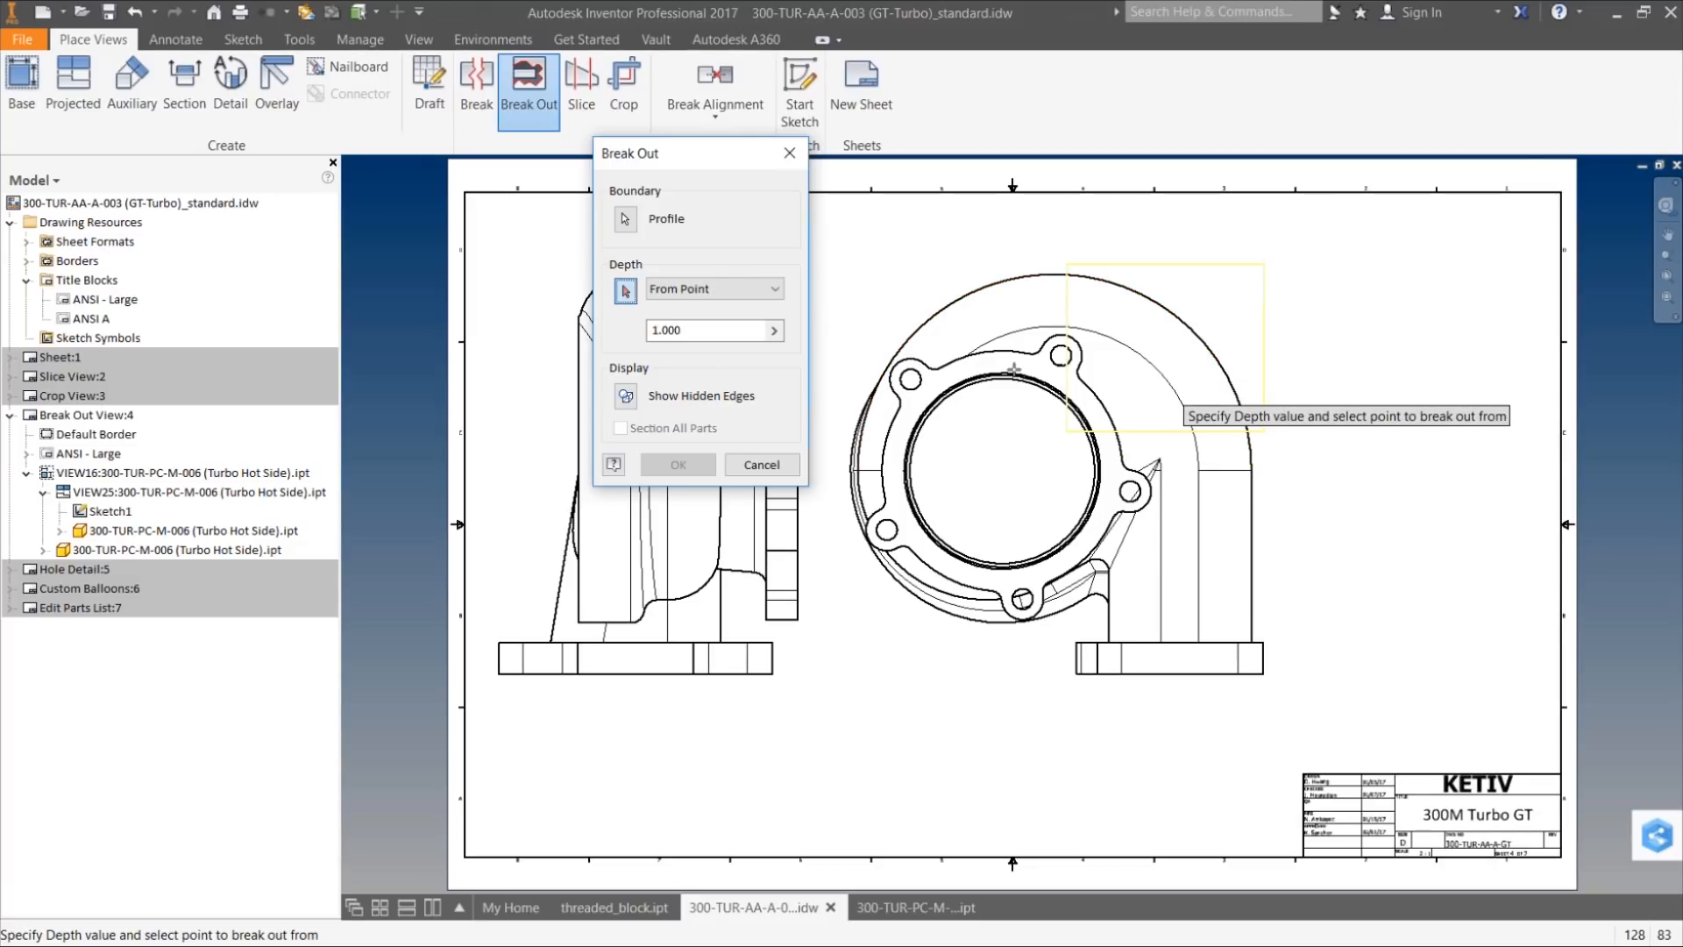
{"action": "left_click", "coordinate": [1093, 403]}
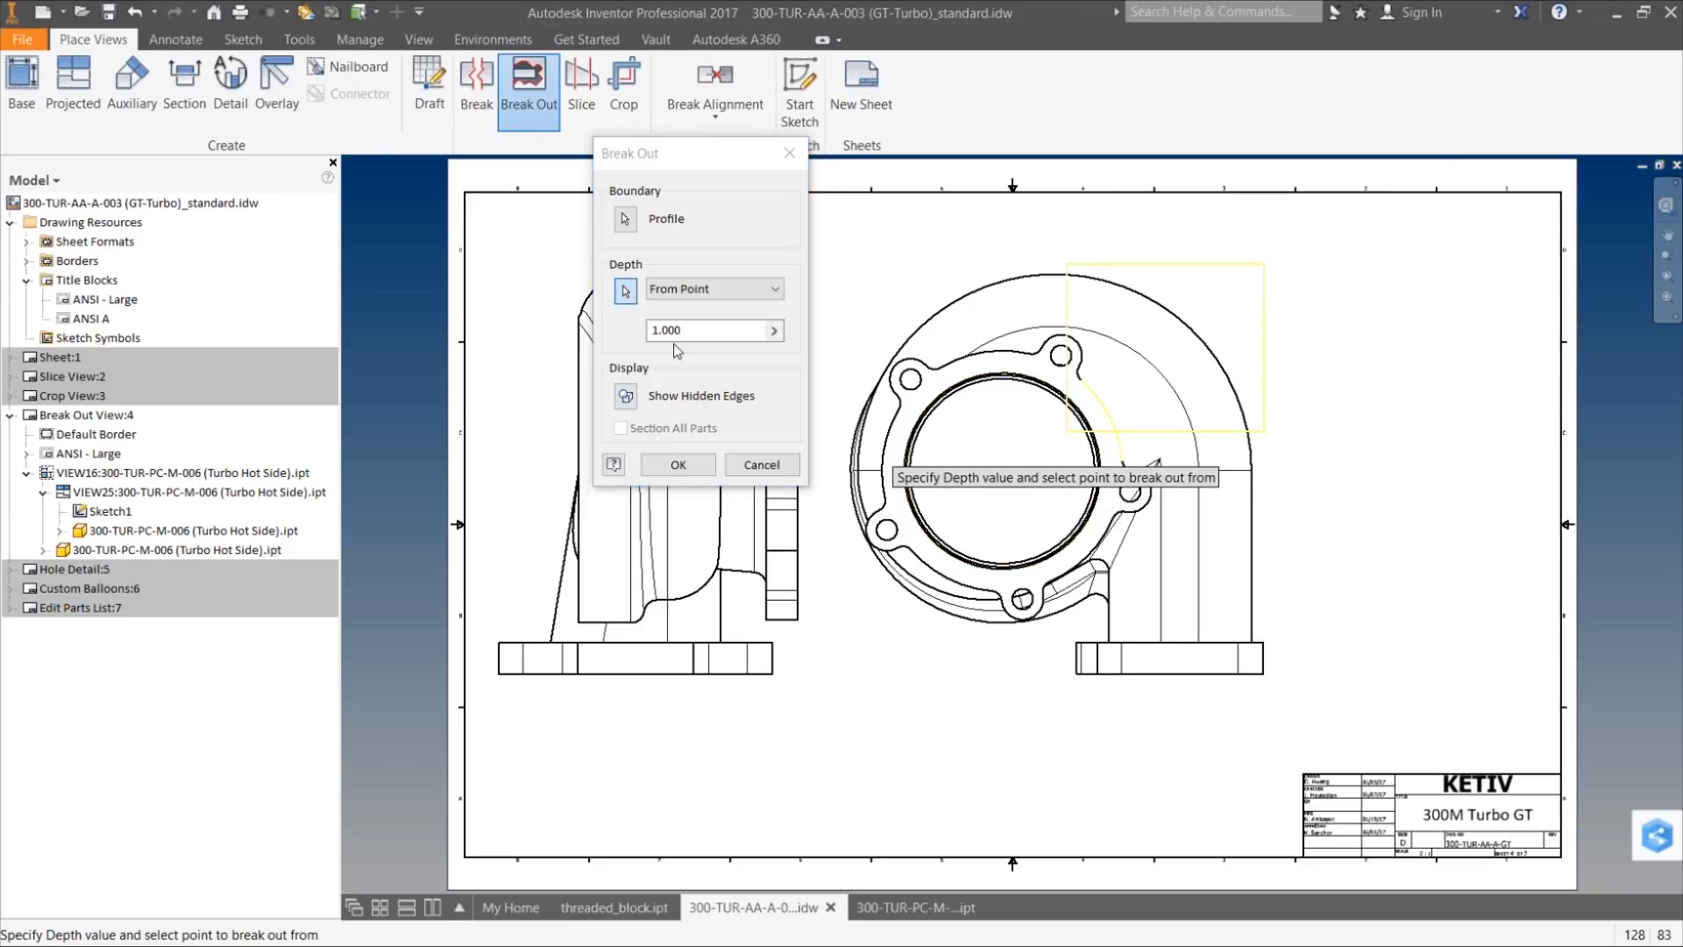
{"action": "left_click_drag", "start_coordinate": [687, 331], "coordinate": [583, 325]}
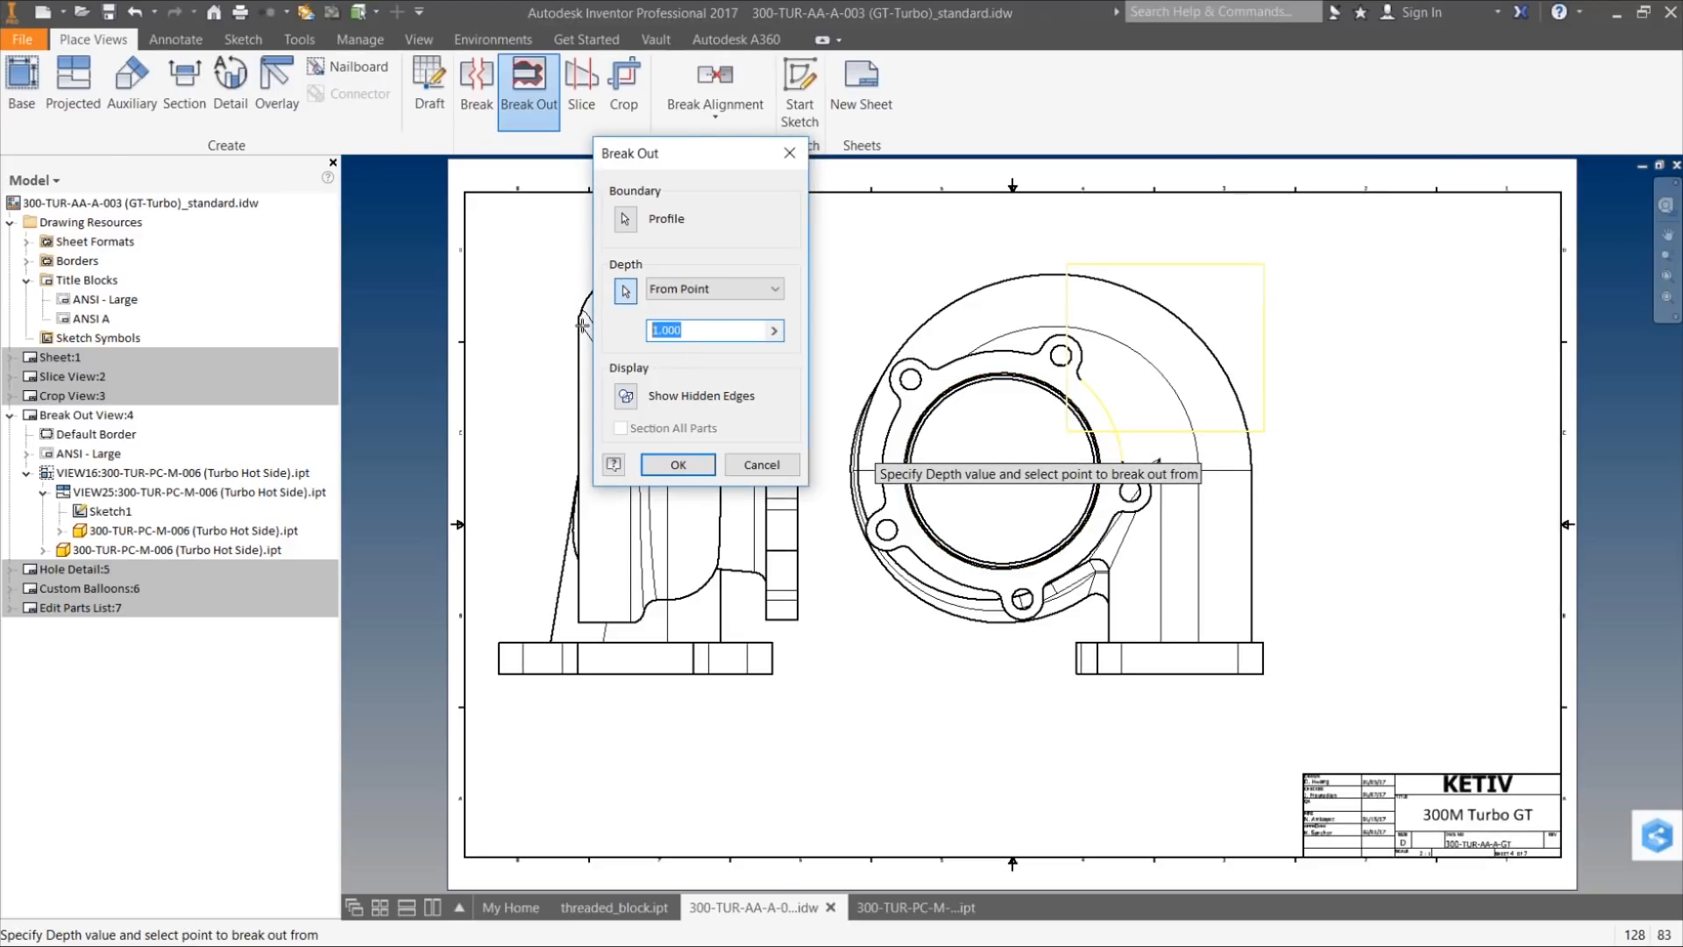
{"action": "type", "text": "2.5"}
{"action": "key", "text": "Tab"}
{"action": "left_click", "coordinate": [692, 469]}
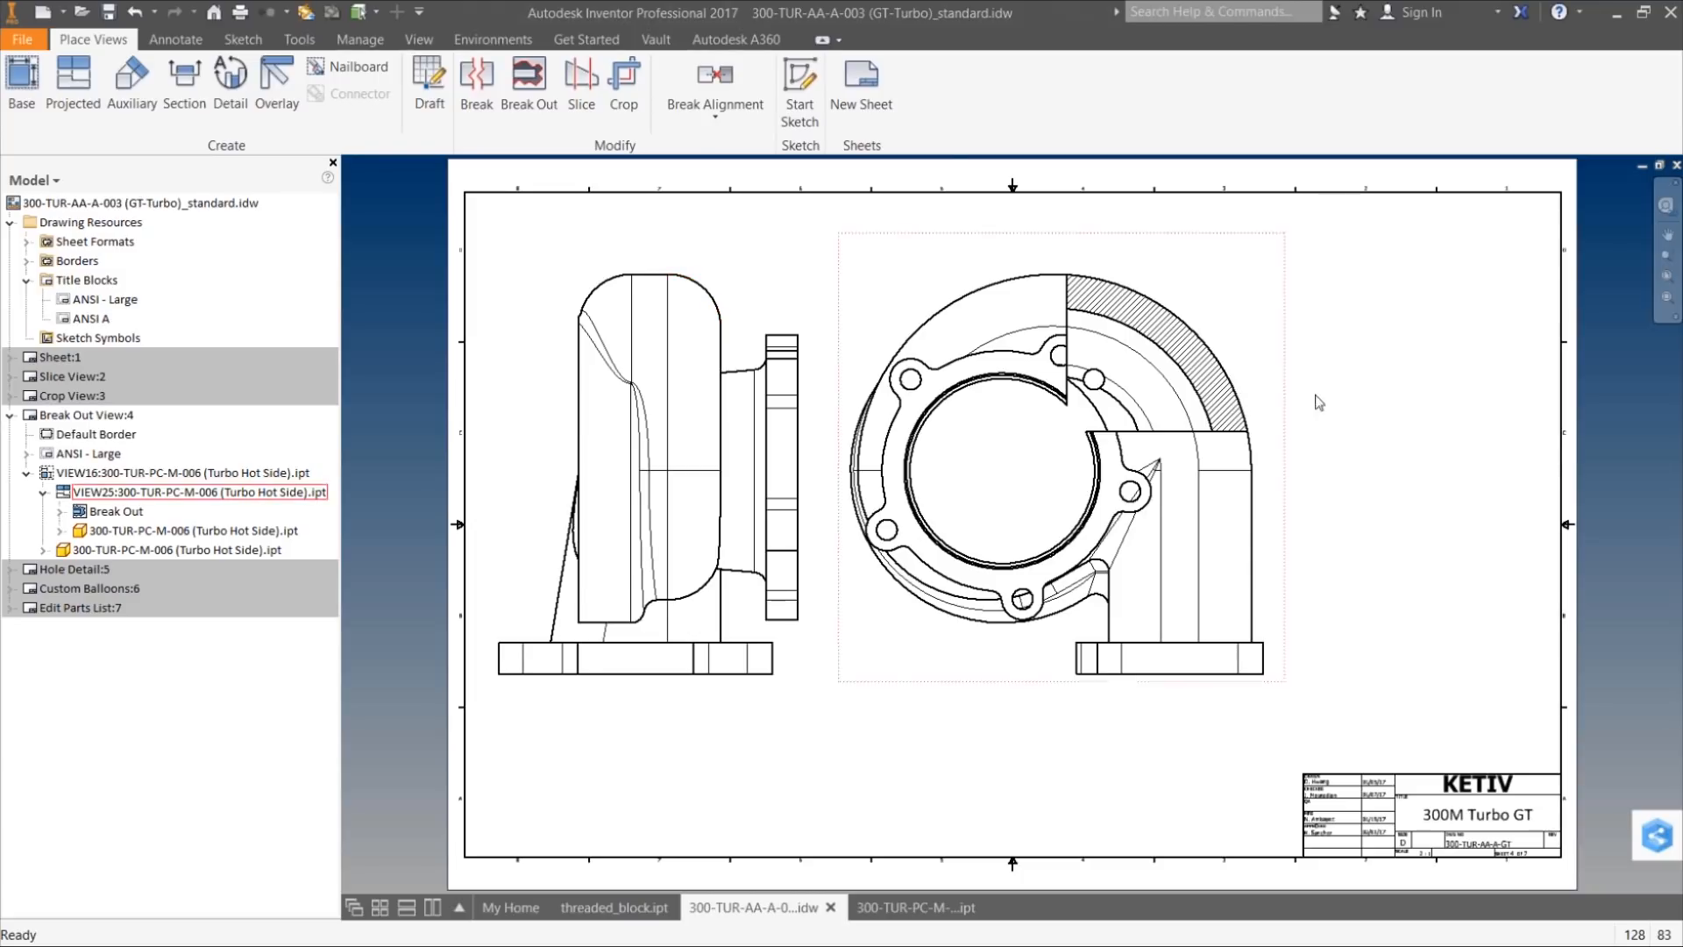
Step: Create projected views from the broken-out view: a side view to its left and an isometric view at the sheet's upper right
{"action": "left_click", "coordinate": [72, 97]}
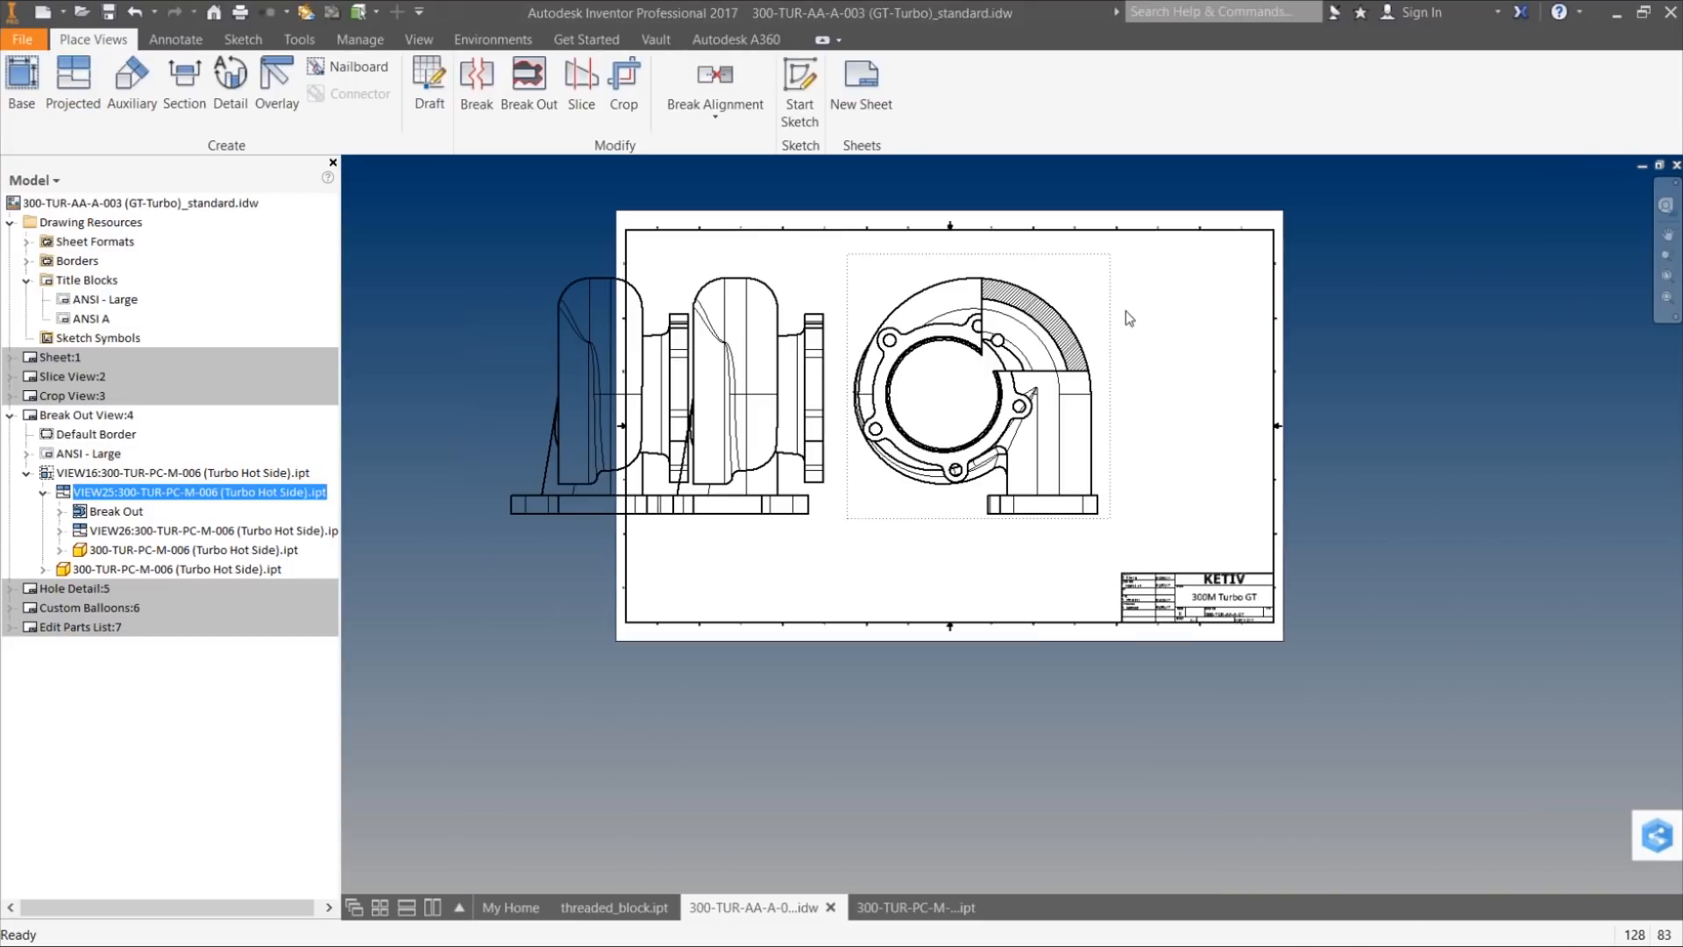
{"action": "right_click", "coordinate": [1114, 305]}
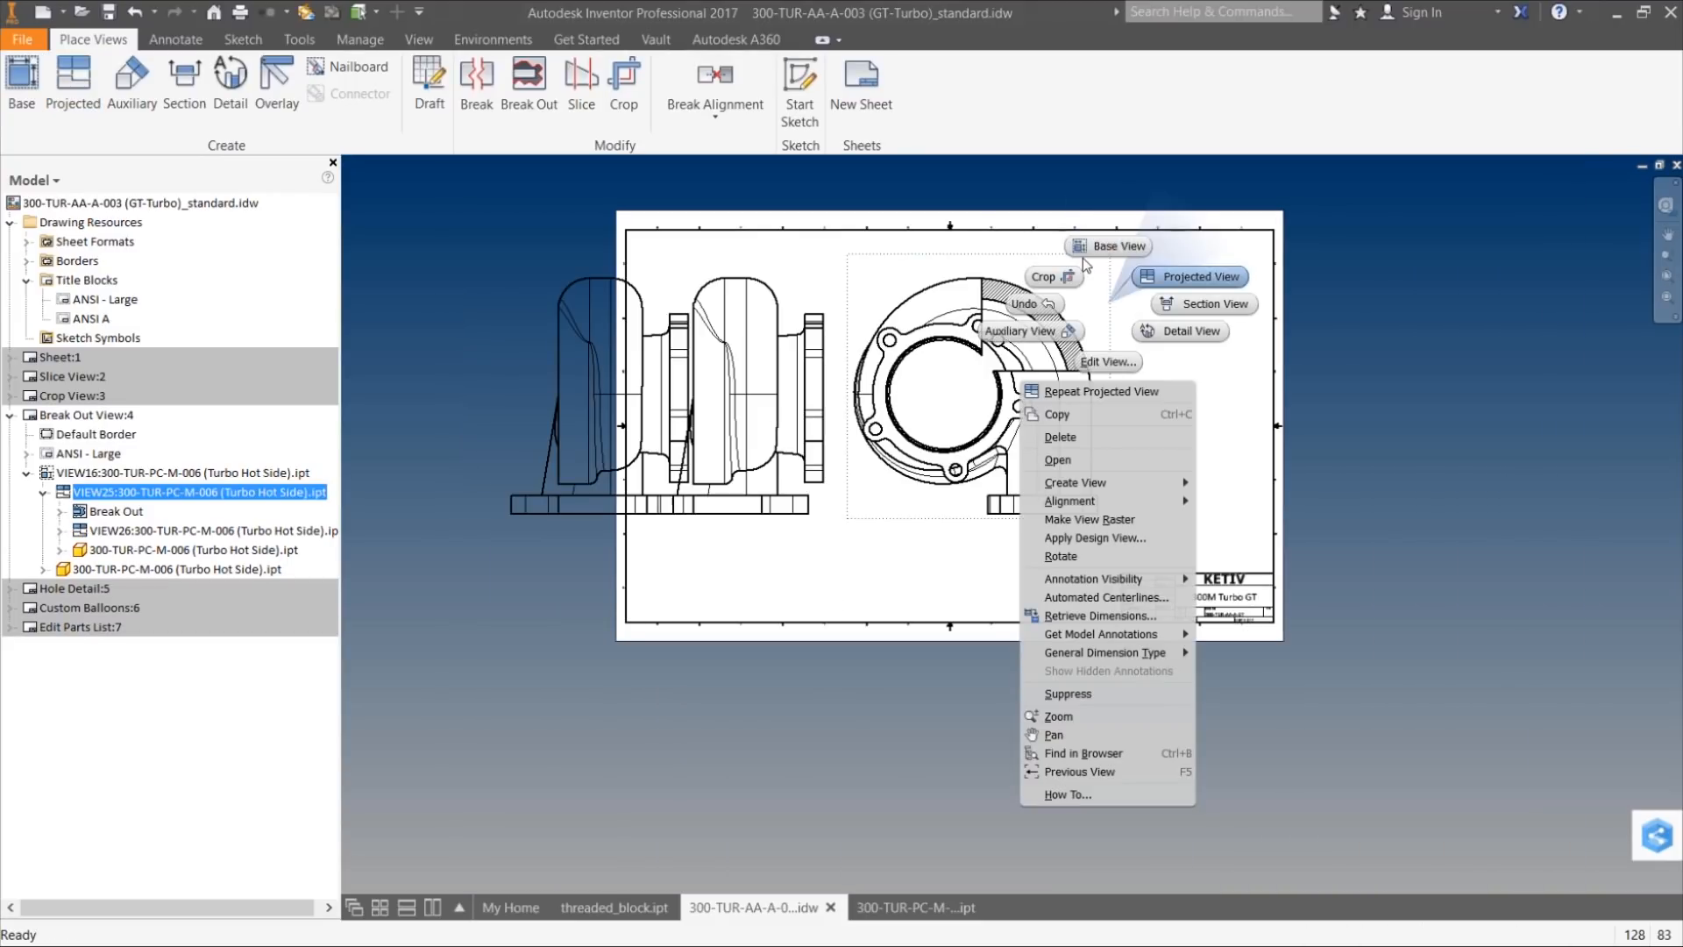
{"action": "left_click", "coordinate": [1159, 279]}
{"action": "left_click", "coordinate": [1220, 242]}
{"action": "right_click", "coordinate": [1173, 406]}
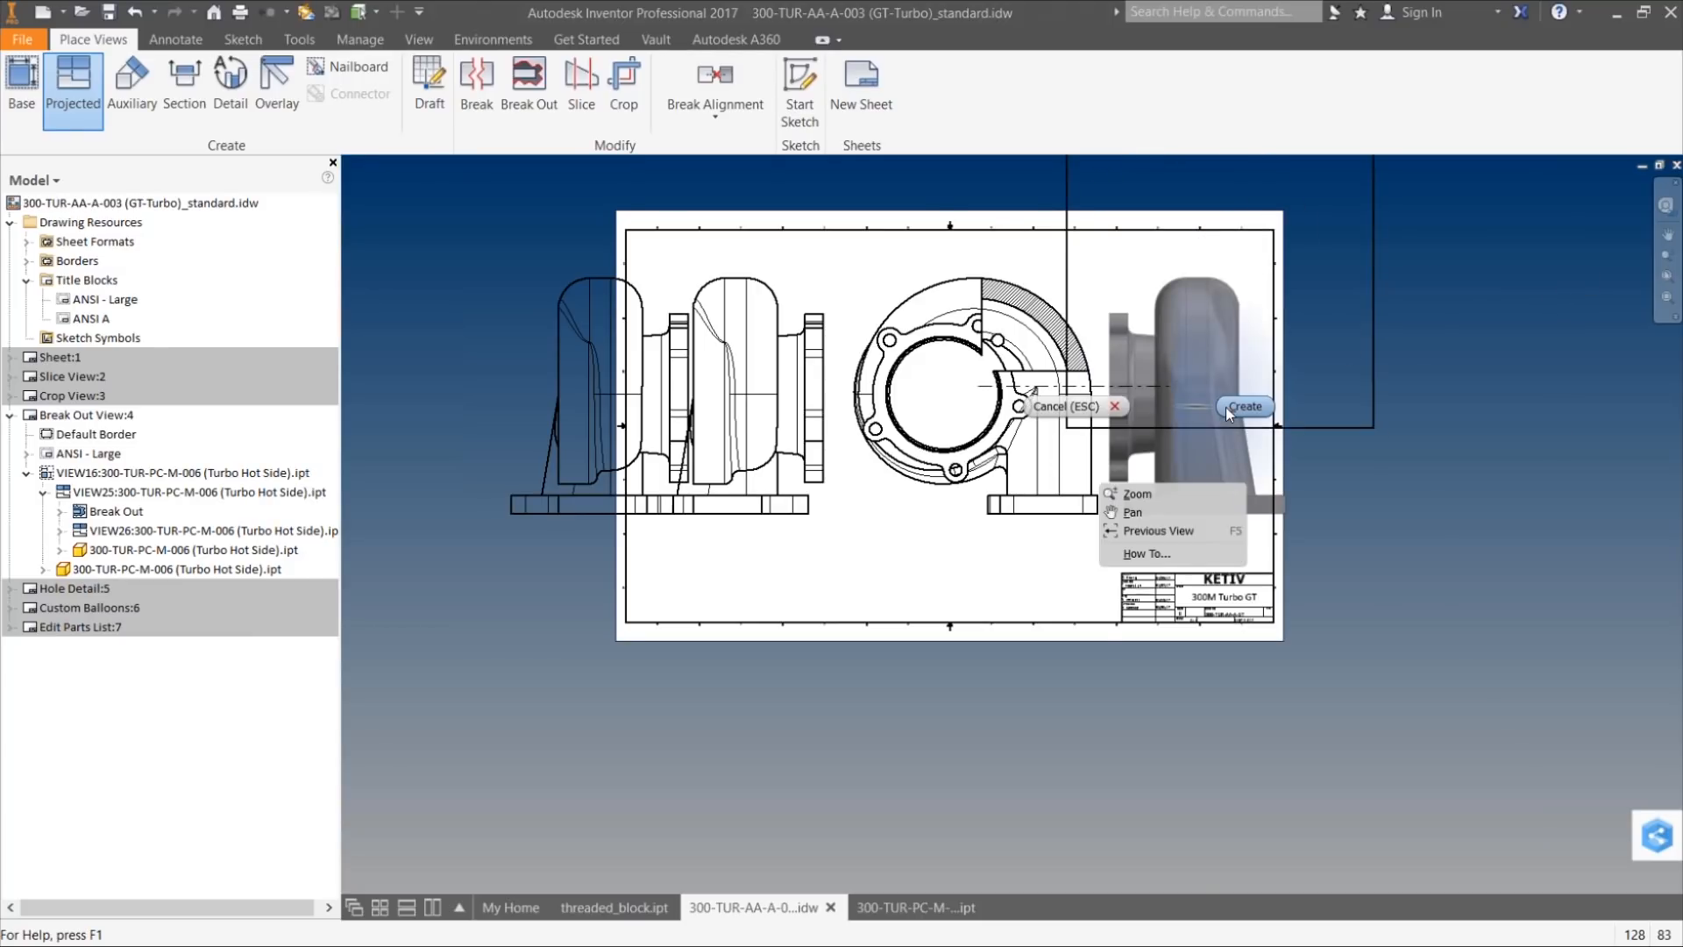
{"action": "left_click", "coordinate": [1229, 414]}
{"action": "scroll", "coordinate": [1023, 388], "scroll_direction": "down", "scroll_amount": 5}
{"action": "scroll", "coordinate": [1089, 335], "scroll_direction": "up", "scroll_amount": 5}
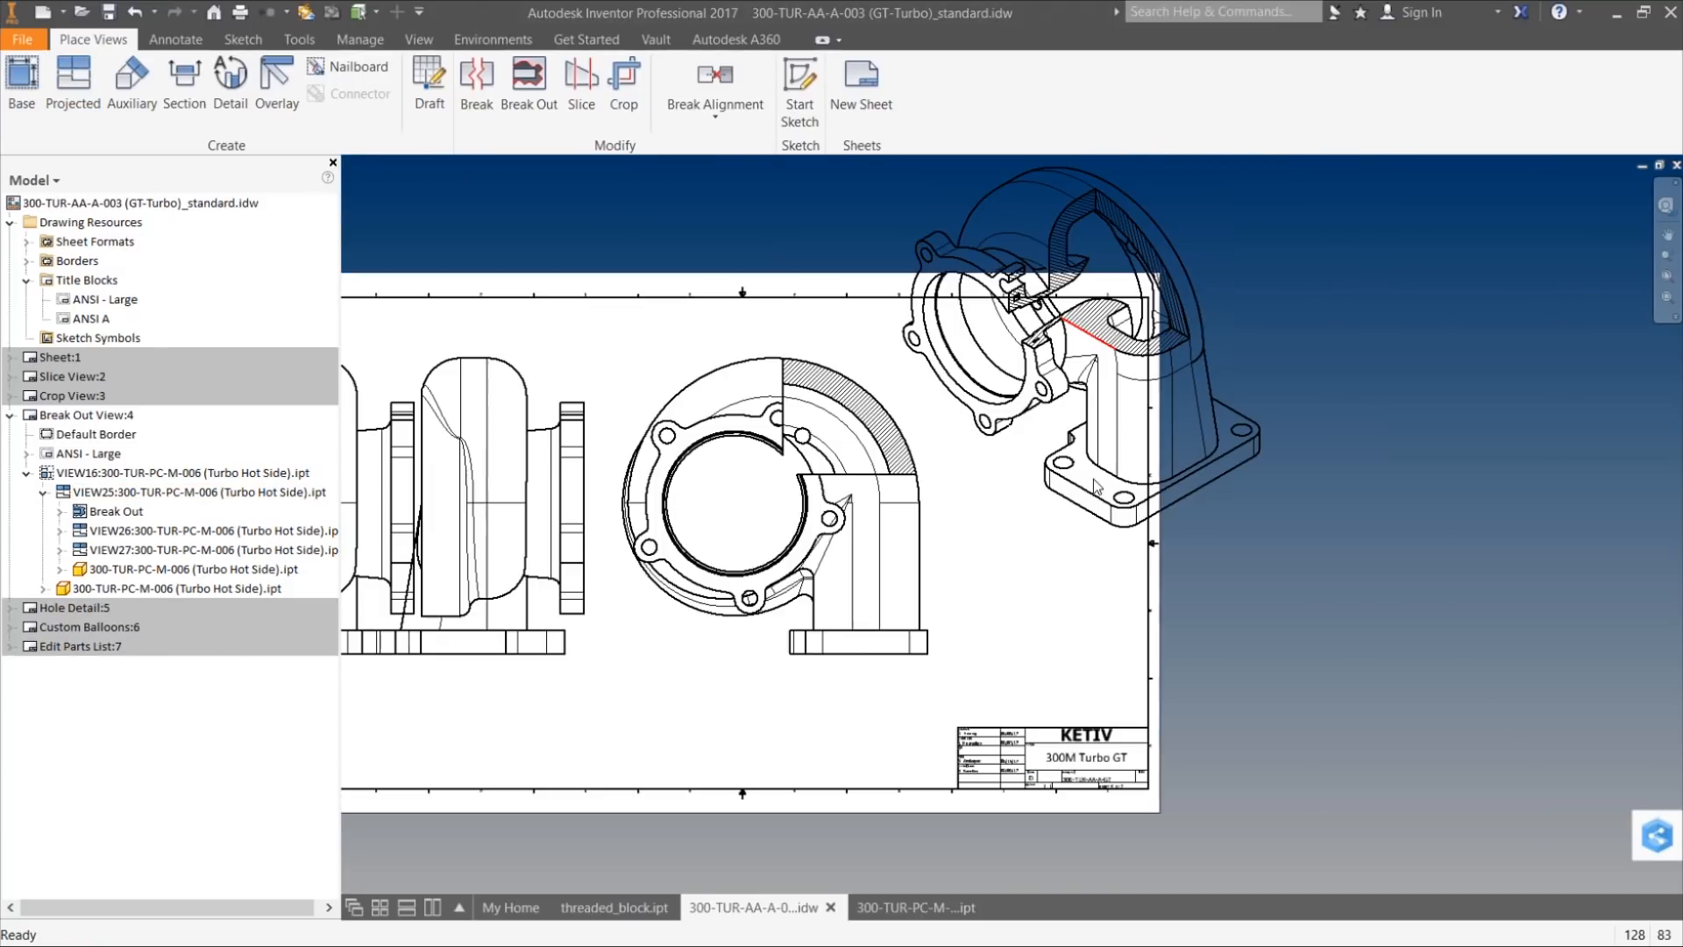
Step: Shift the broken-out view to the left and move the isometric view down inside the sheet border
{"action": "left_click_drag", "start_coordinate": [721, 653], "coordinate": [453, 654]}
{"action": "left_click_drag", "start_coordinate": [959, 556], "coordinate": [815, 720]}
{"action": "scroll", "coordinate": [838, 433], "scroll_direction": "up", "scroll_amount": 3}
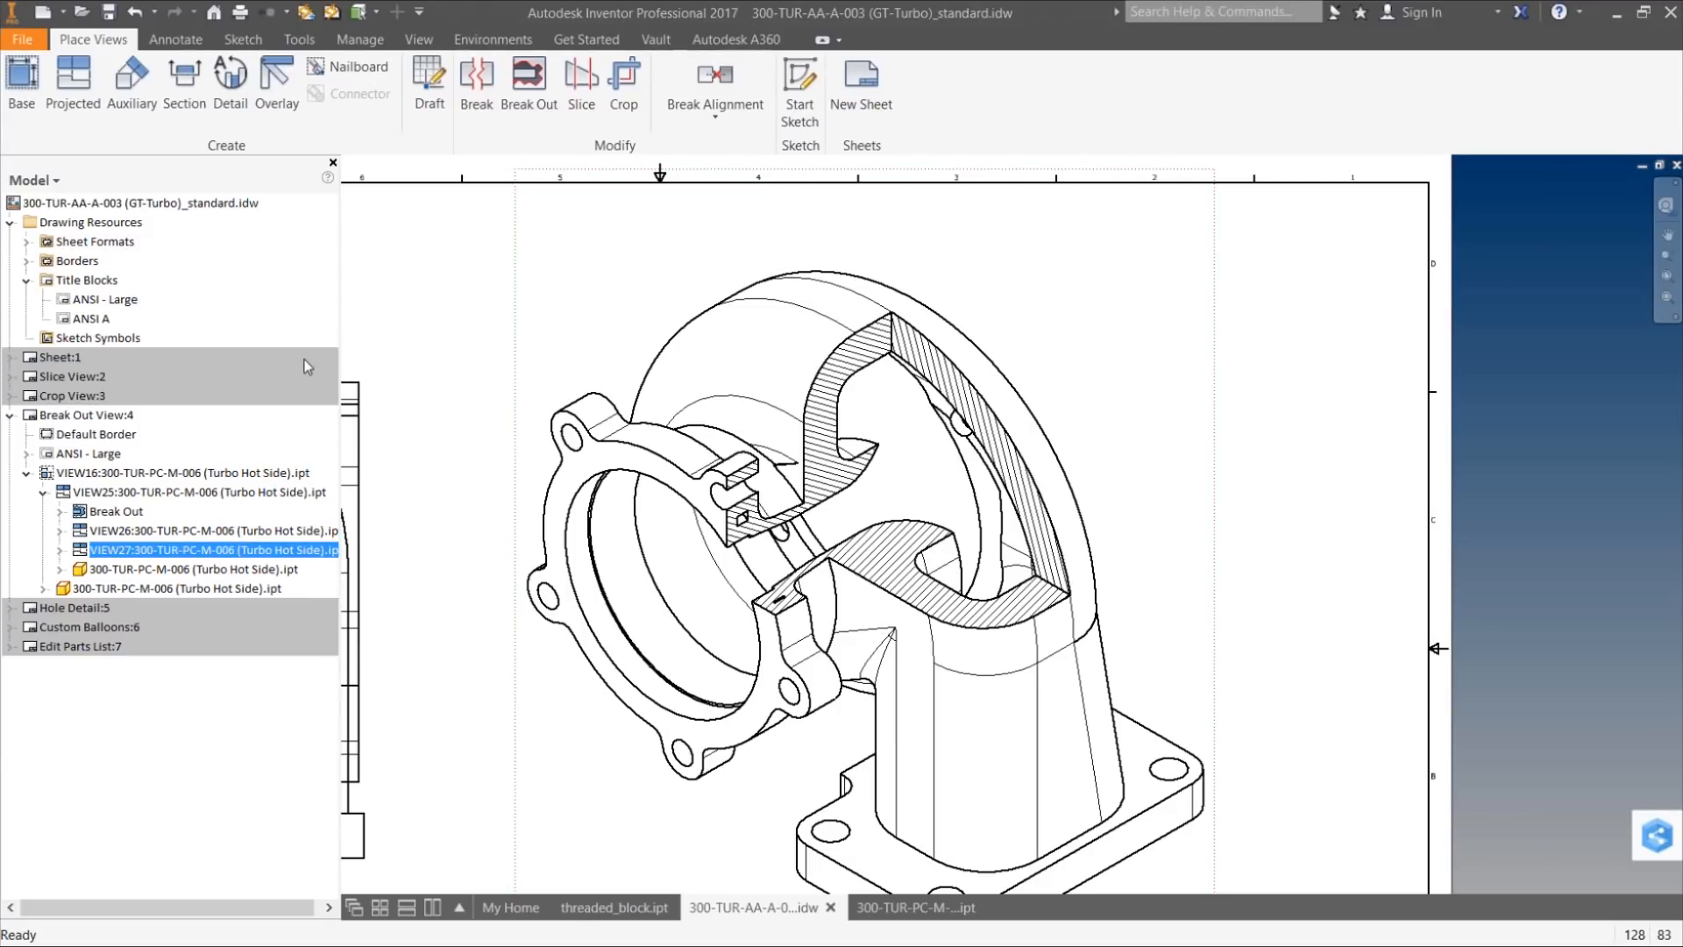
Step: Collapse the Break Out View:4 node and activate the Hole Detail:5 sheet with the threaded block view
{"action": "left_click", "coordinate": [12, 417]}
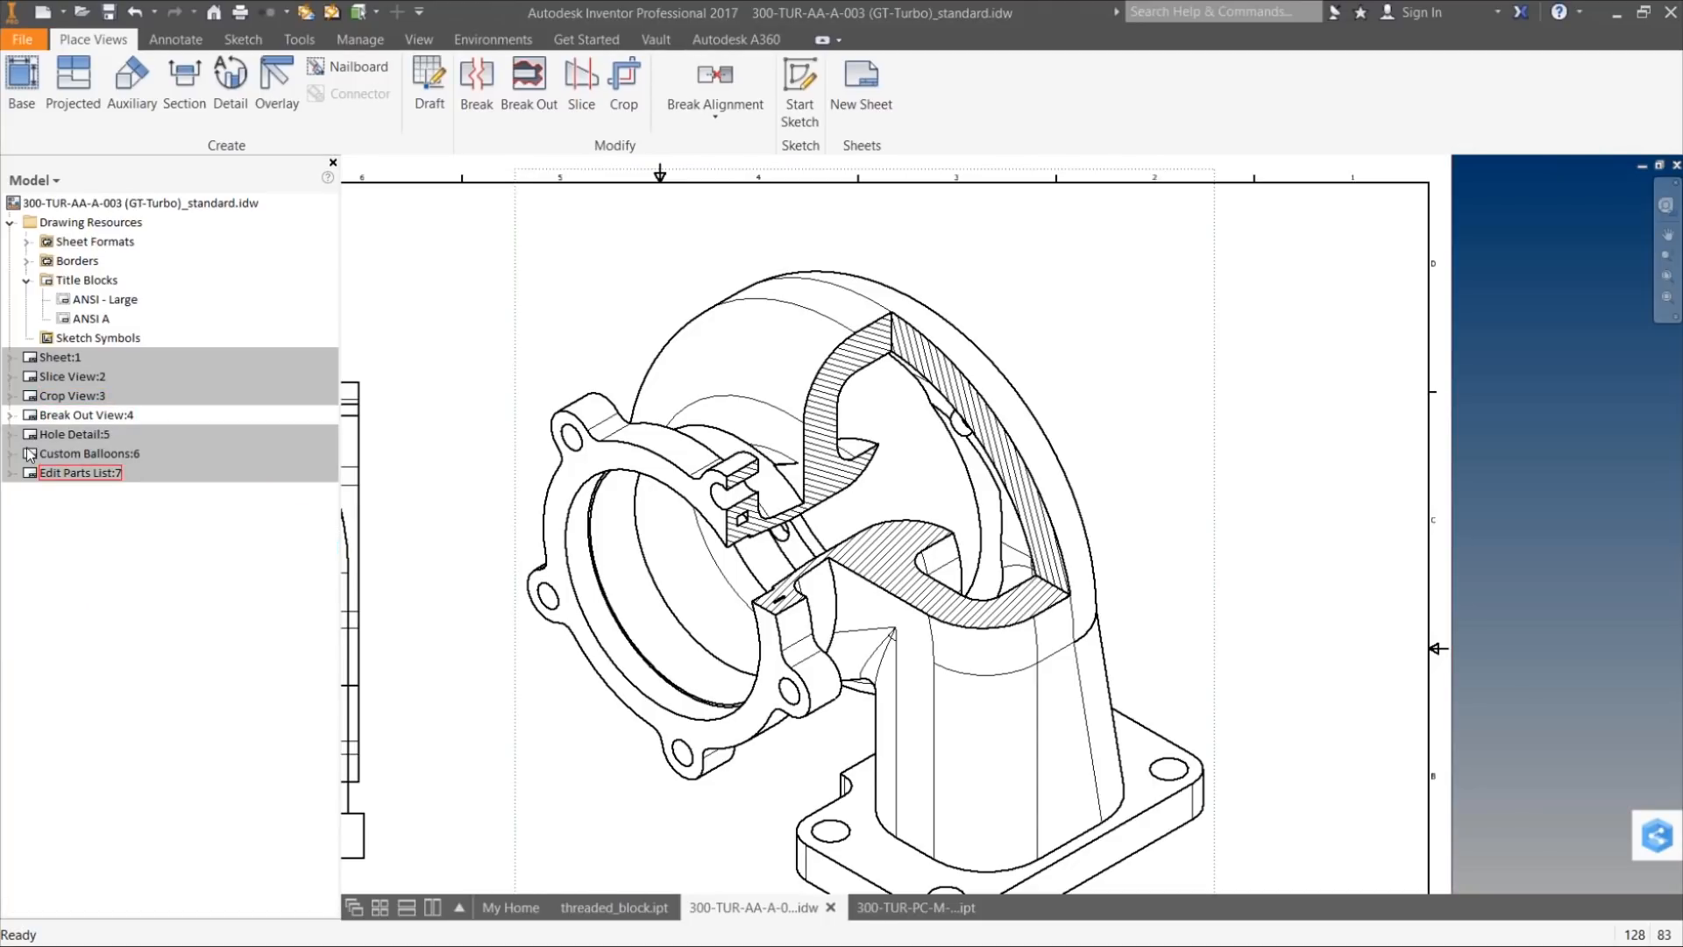
{"action": "double_click", "coordinate": [28, 449]}
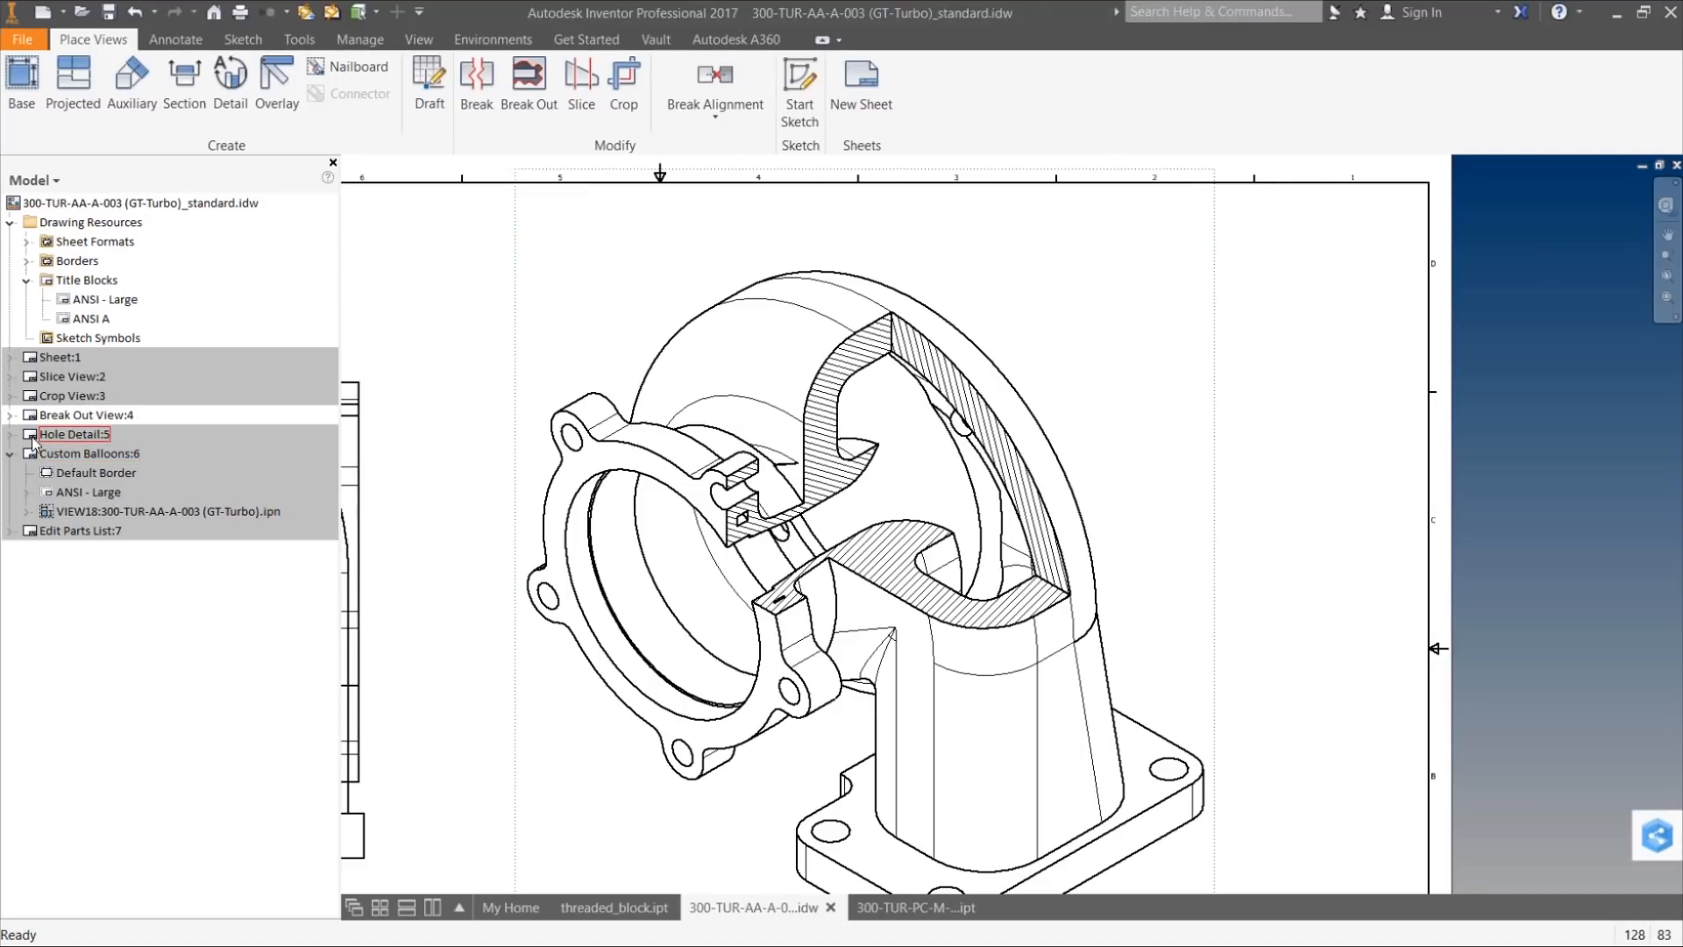
{"action": "double_click", "coordinate": [32, 438]}
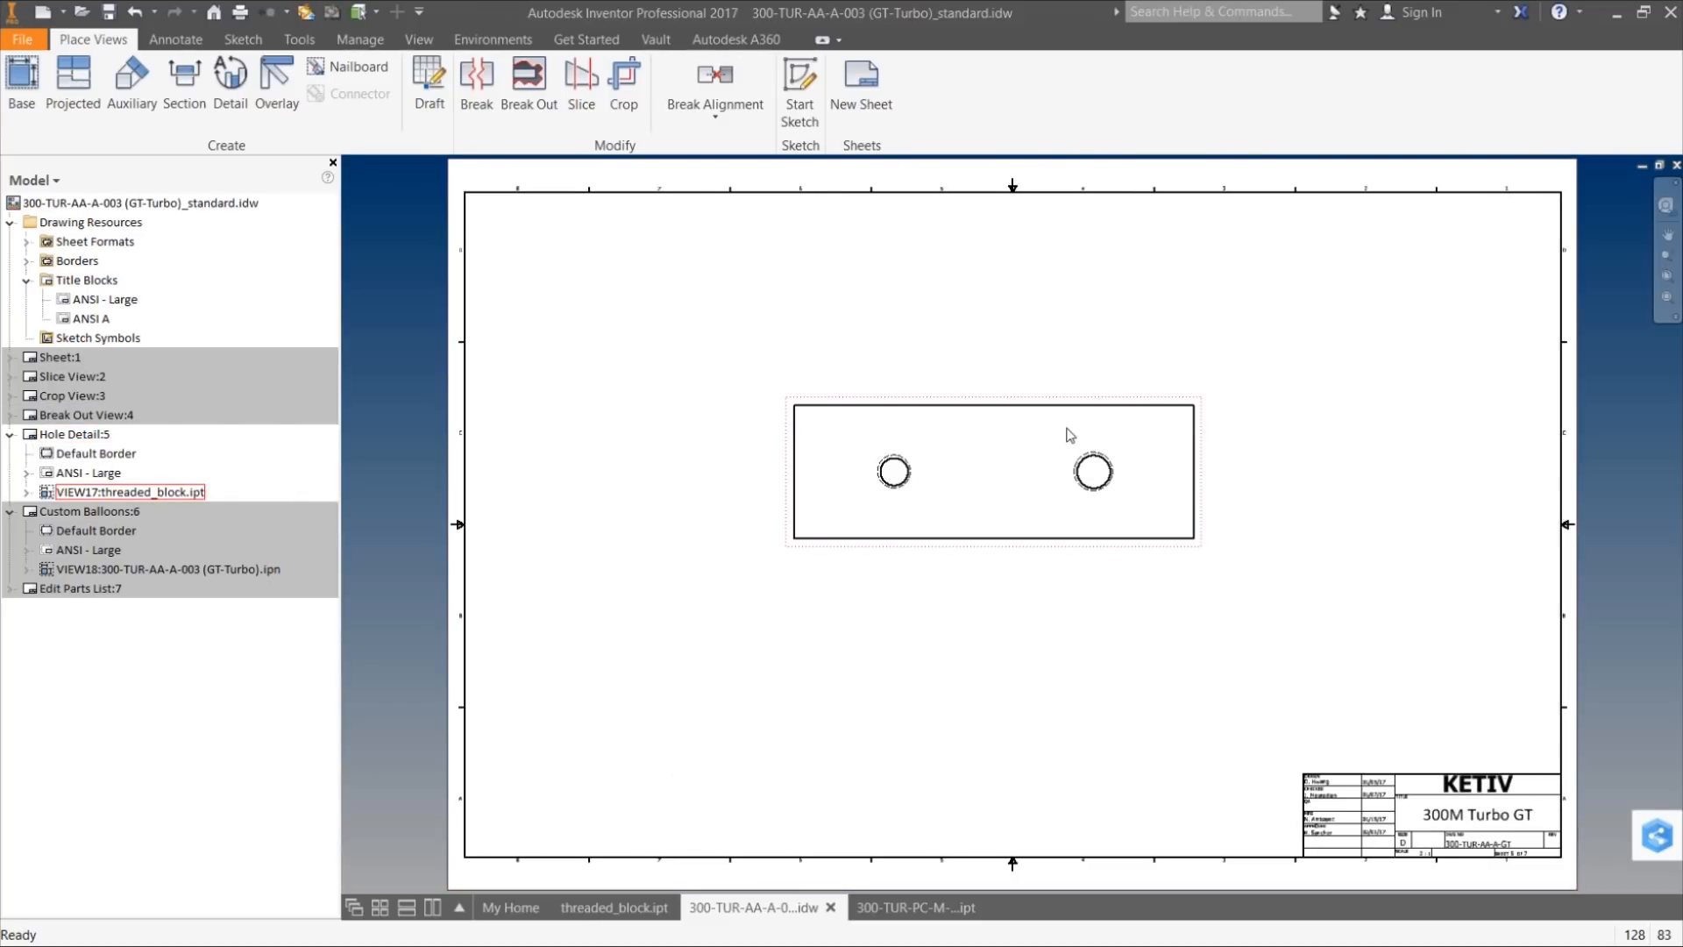
{"action": "scroll", "coordinate": [1022, 404], "scroll_direction": "up", "scroll_amount": 3}
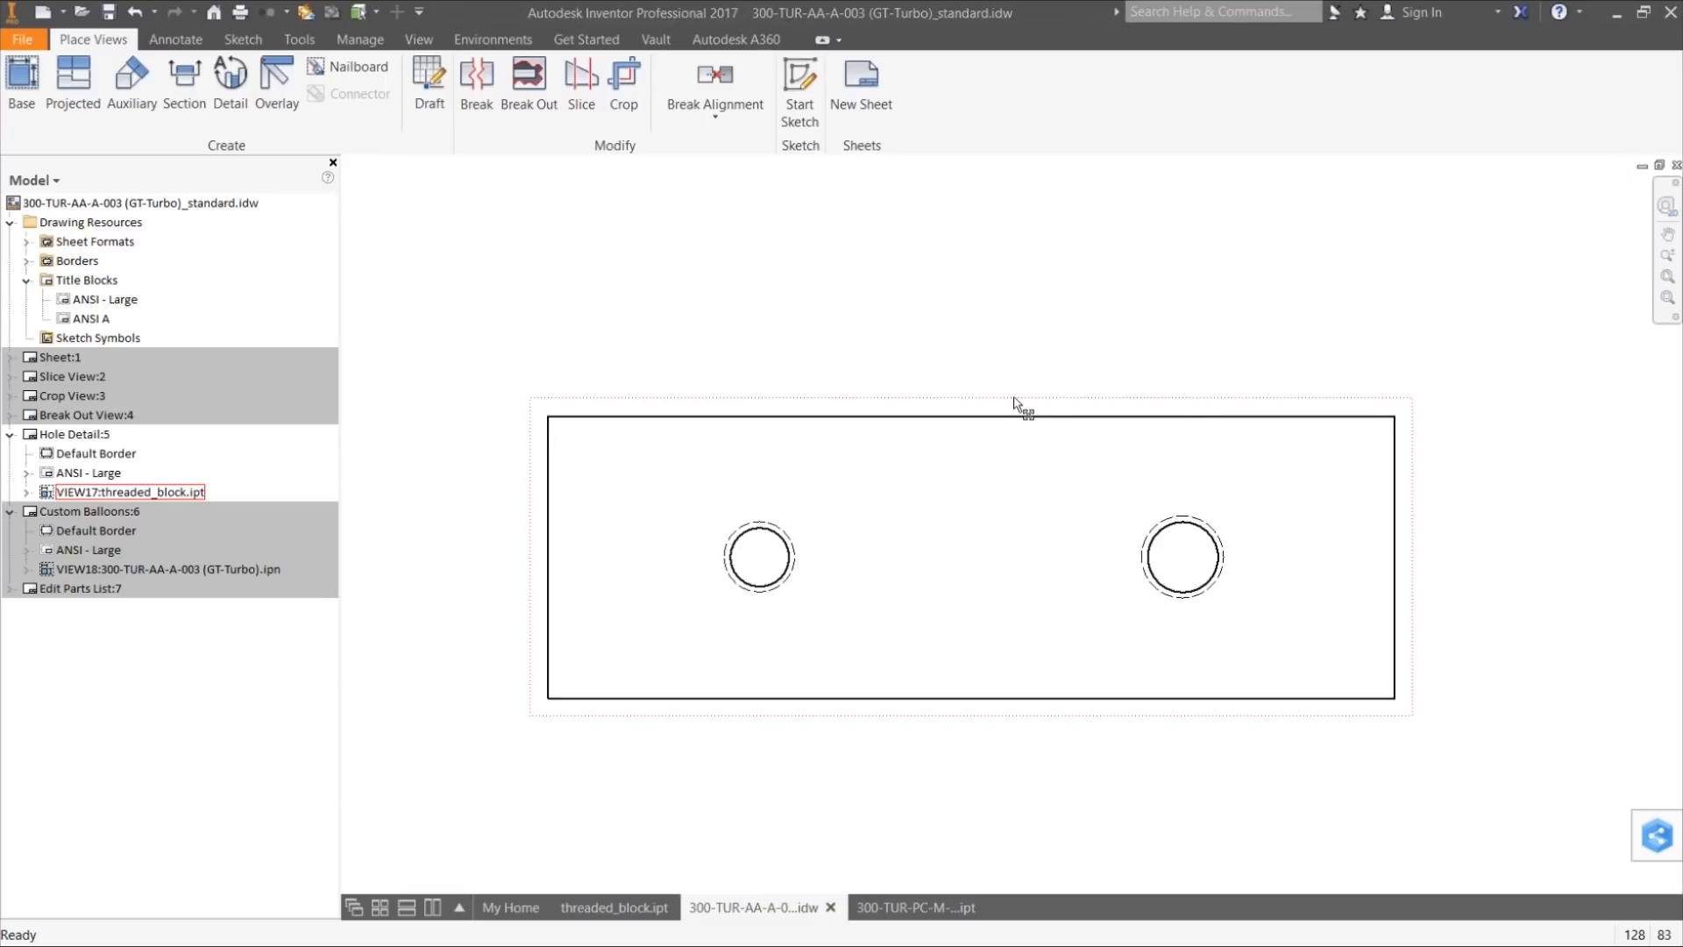
Step: Add diameter dimensions to the inner circles of both holes, placed below the threaded block
{"action": "left_click", "coordinate": [175, 41]}
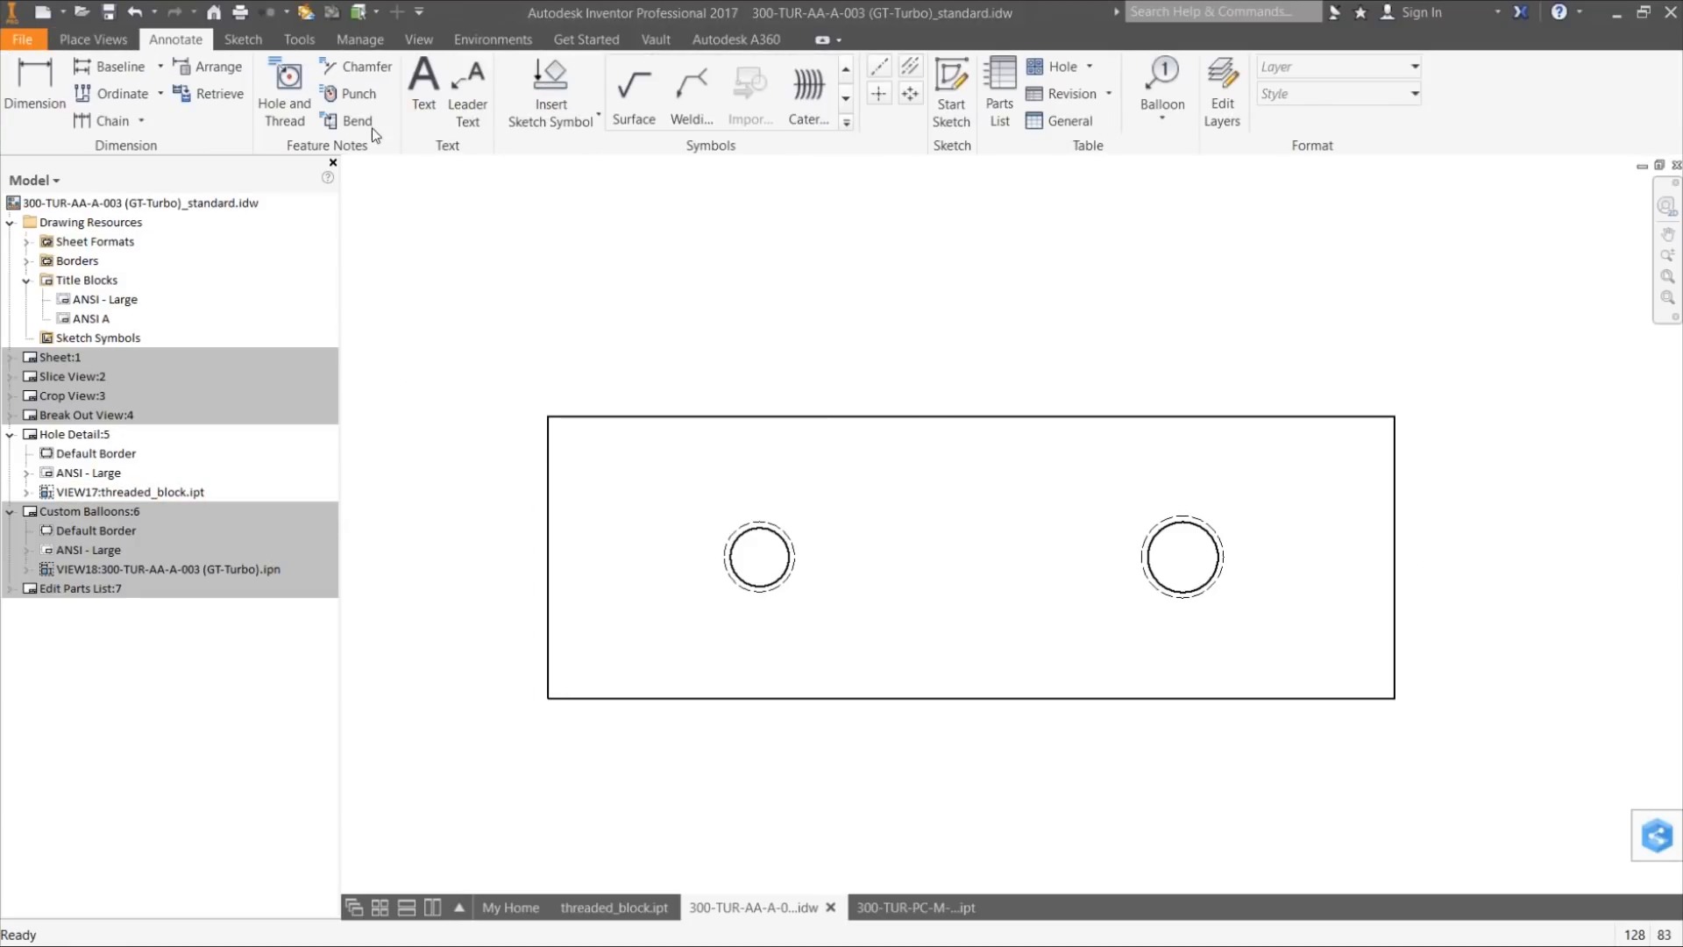
{"action": "left_click", "coordinate": [60, 114]}
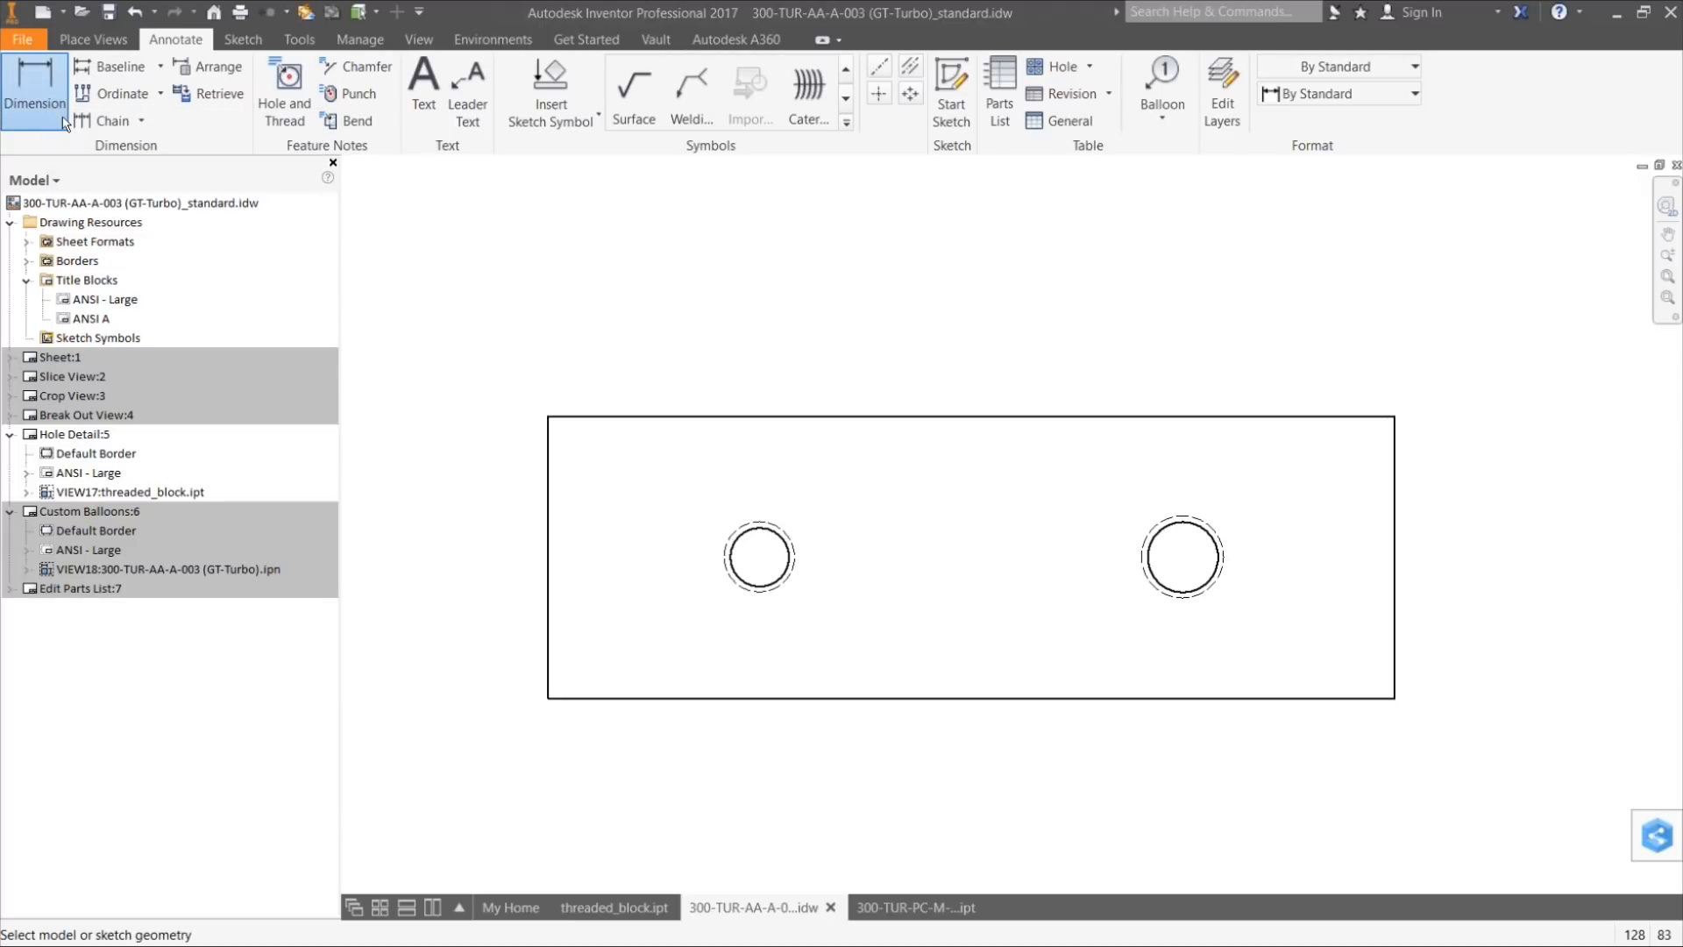
{"action": "left_click", "coordinate": [754, 586]}
{"action": "left_click", "coordinate": [671, 770]}
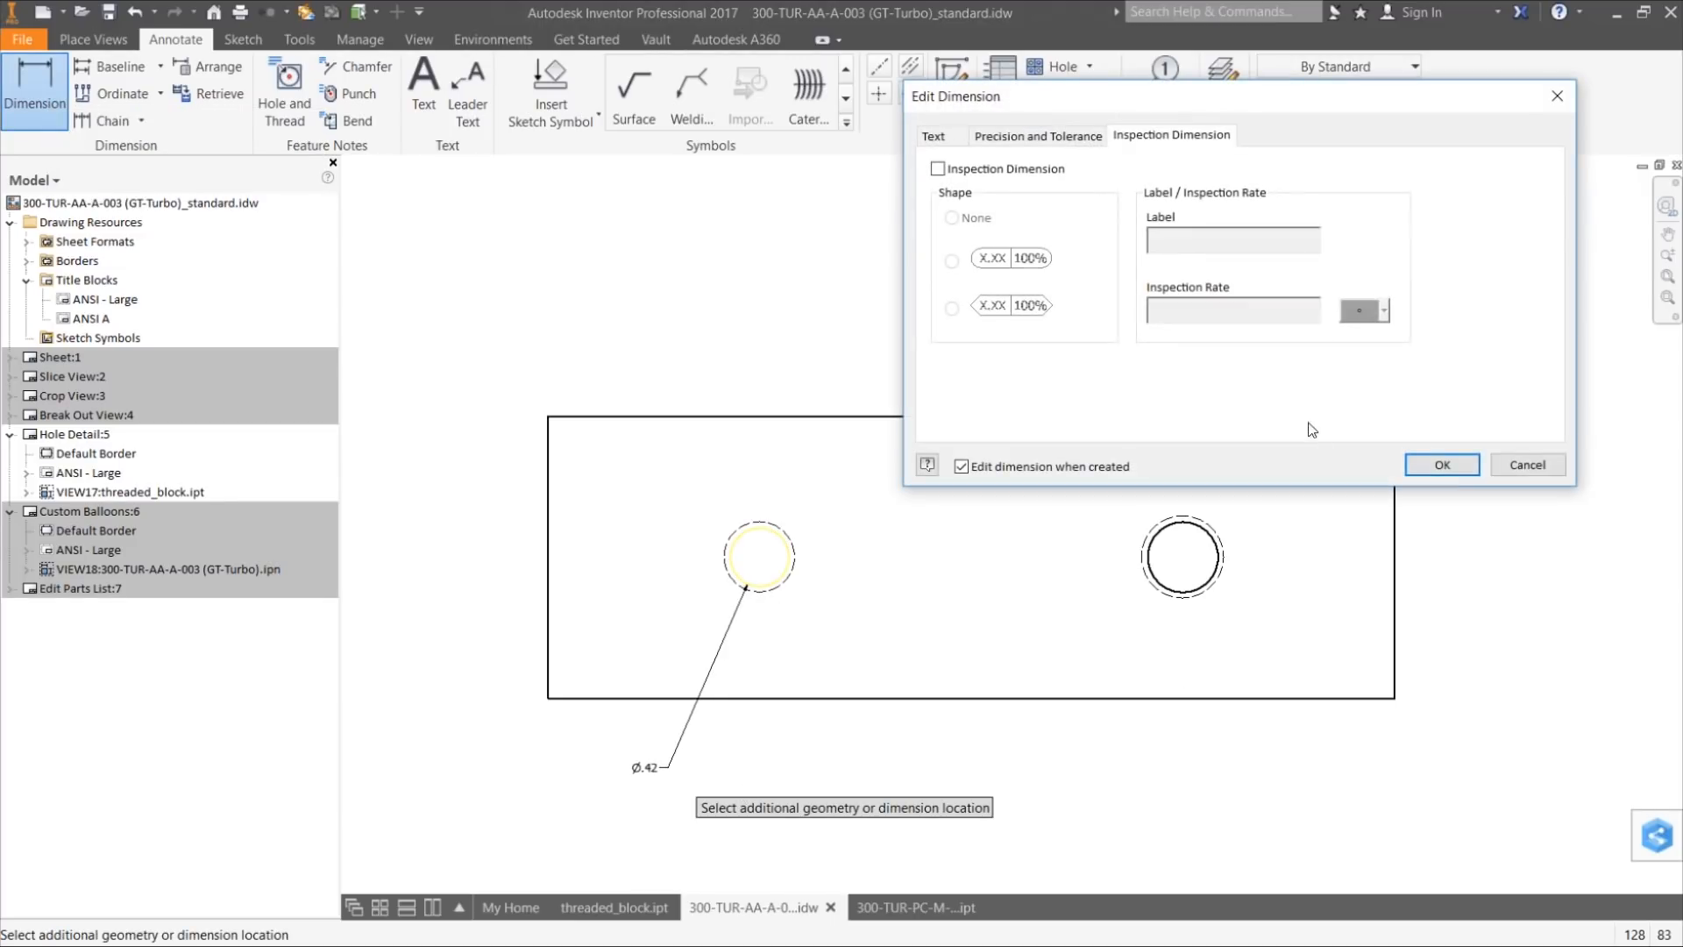
{"action": "left_click", "coordinate": [1453, 474]}
{"action": "left_click", "coordinate": [1182, 594]}
{"action": "left_click", "coordinate": [1108, 796]}
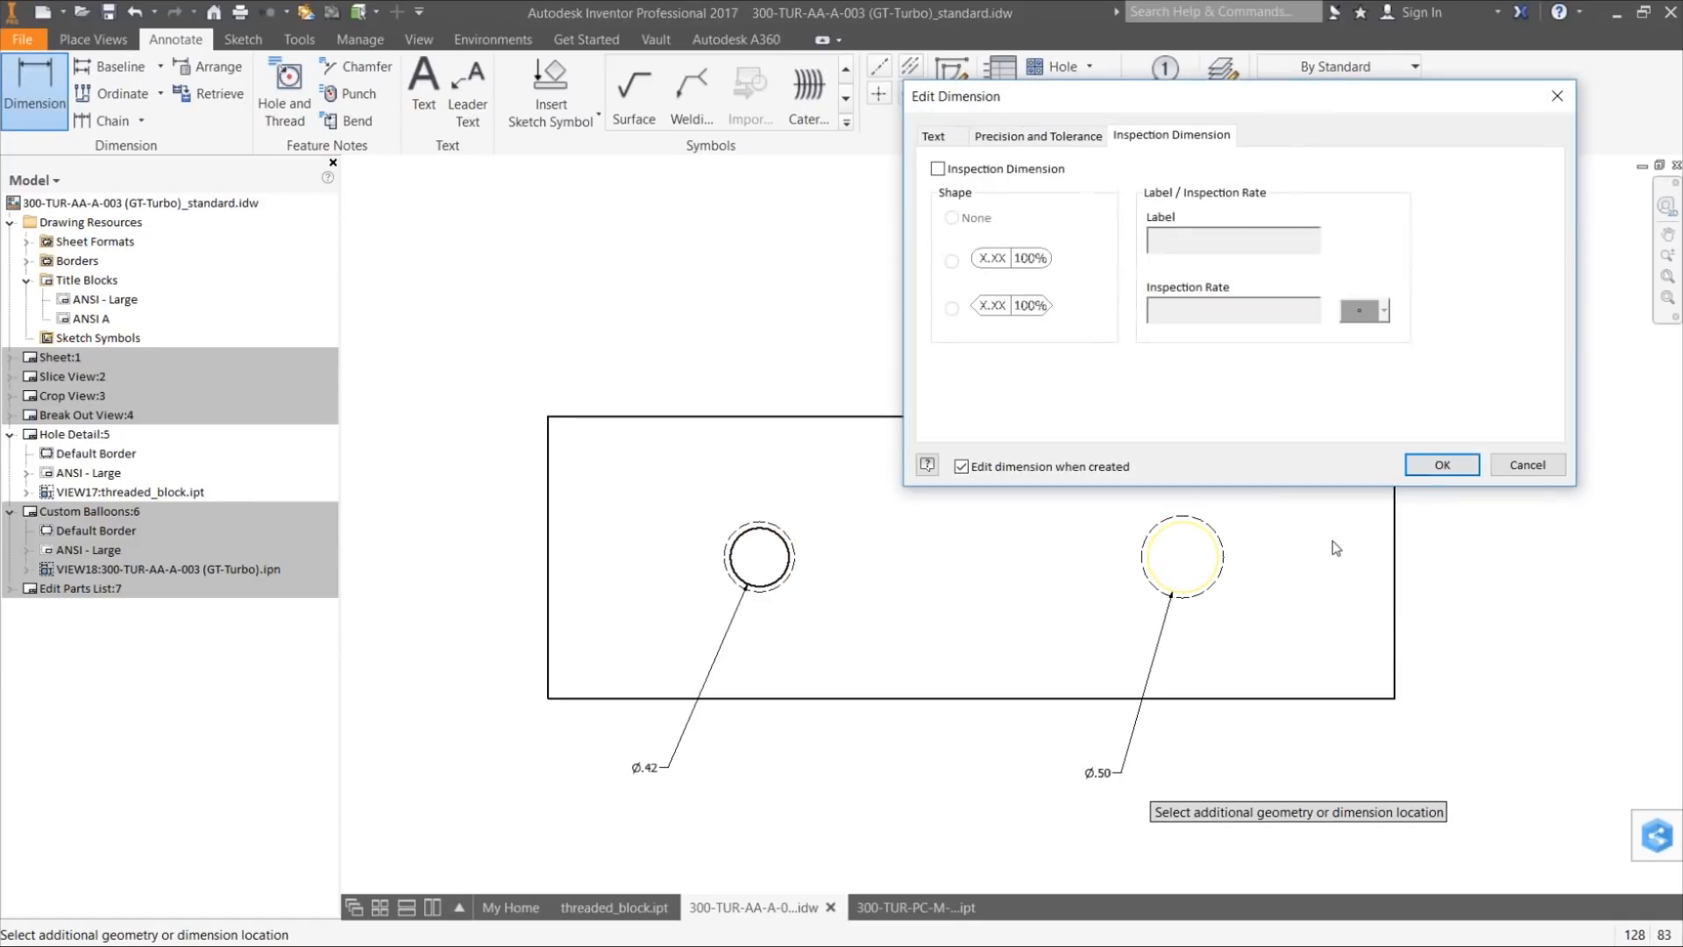
{"action": "left_click", "coordinate": [1431, 463]}
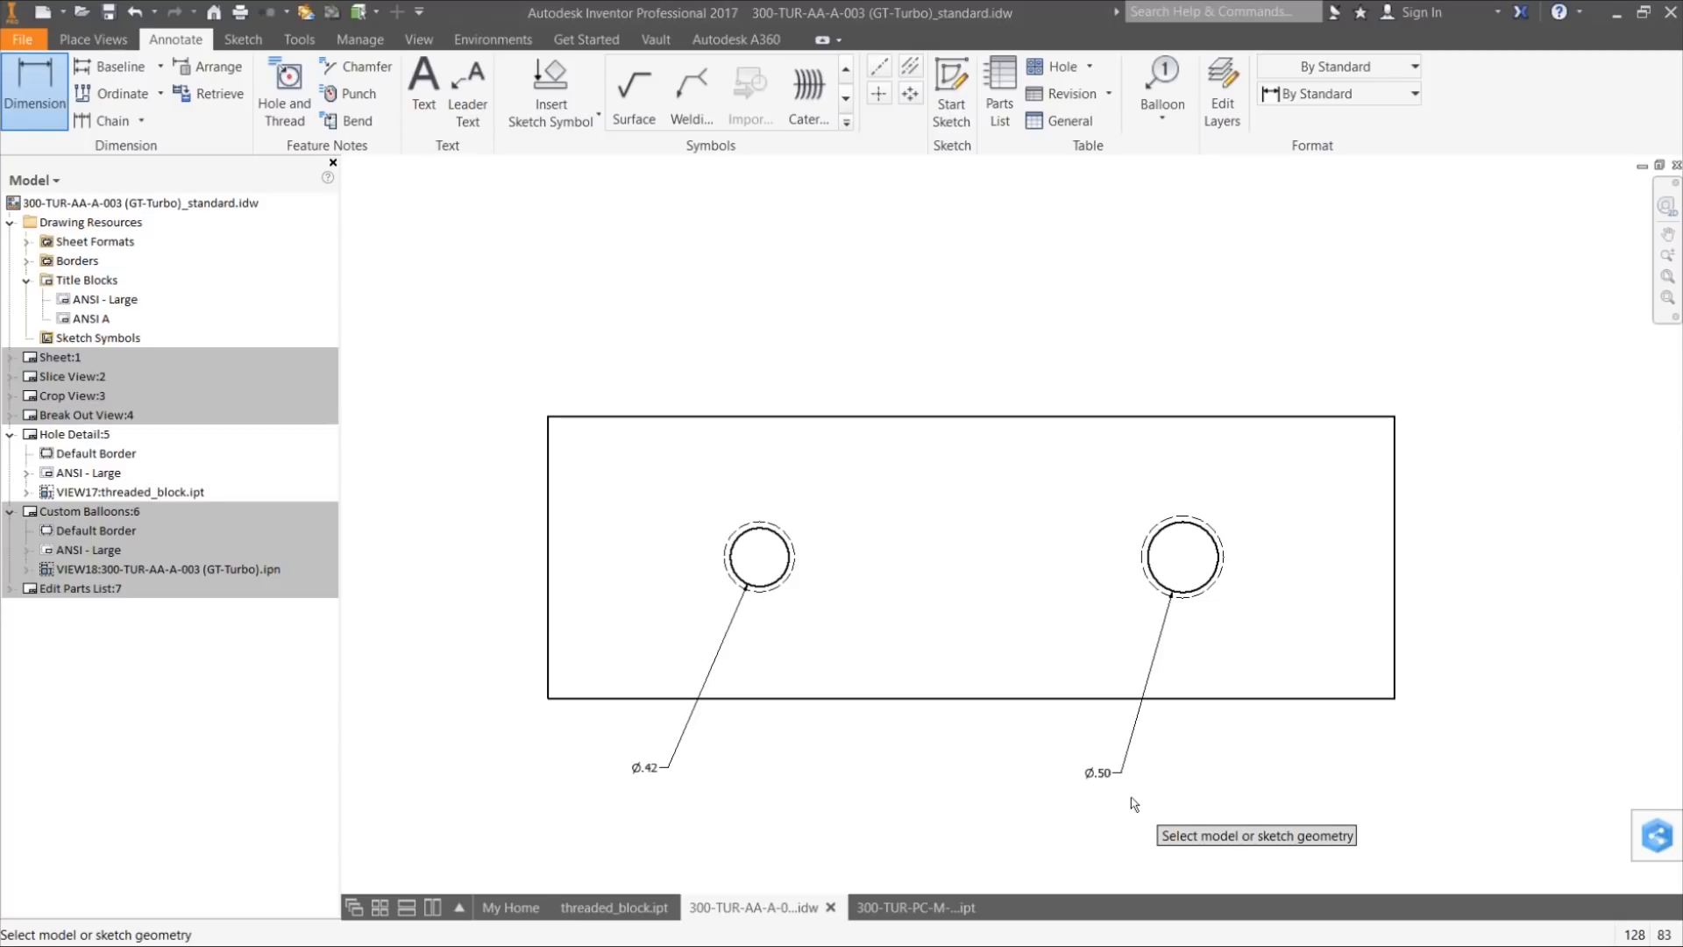
Step: Add a Hole and Thread note to each of the two holes, placed above the threaded block
{"action": "left_click", "coordinate": [290, 81]}
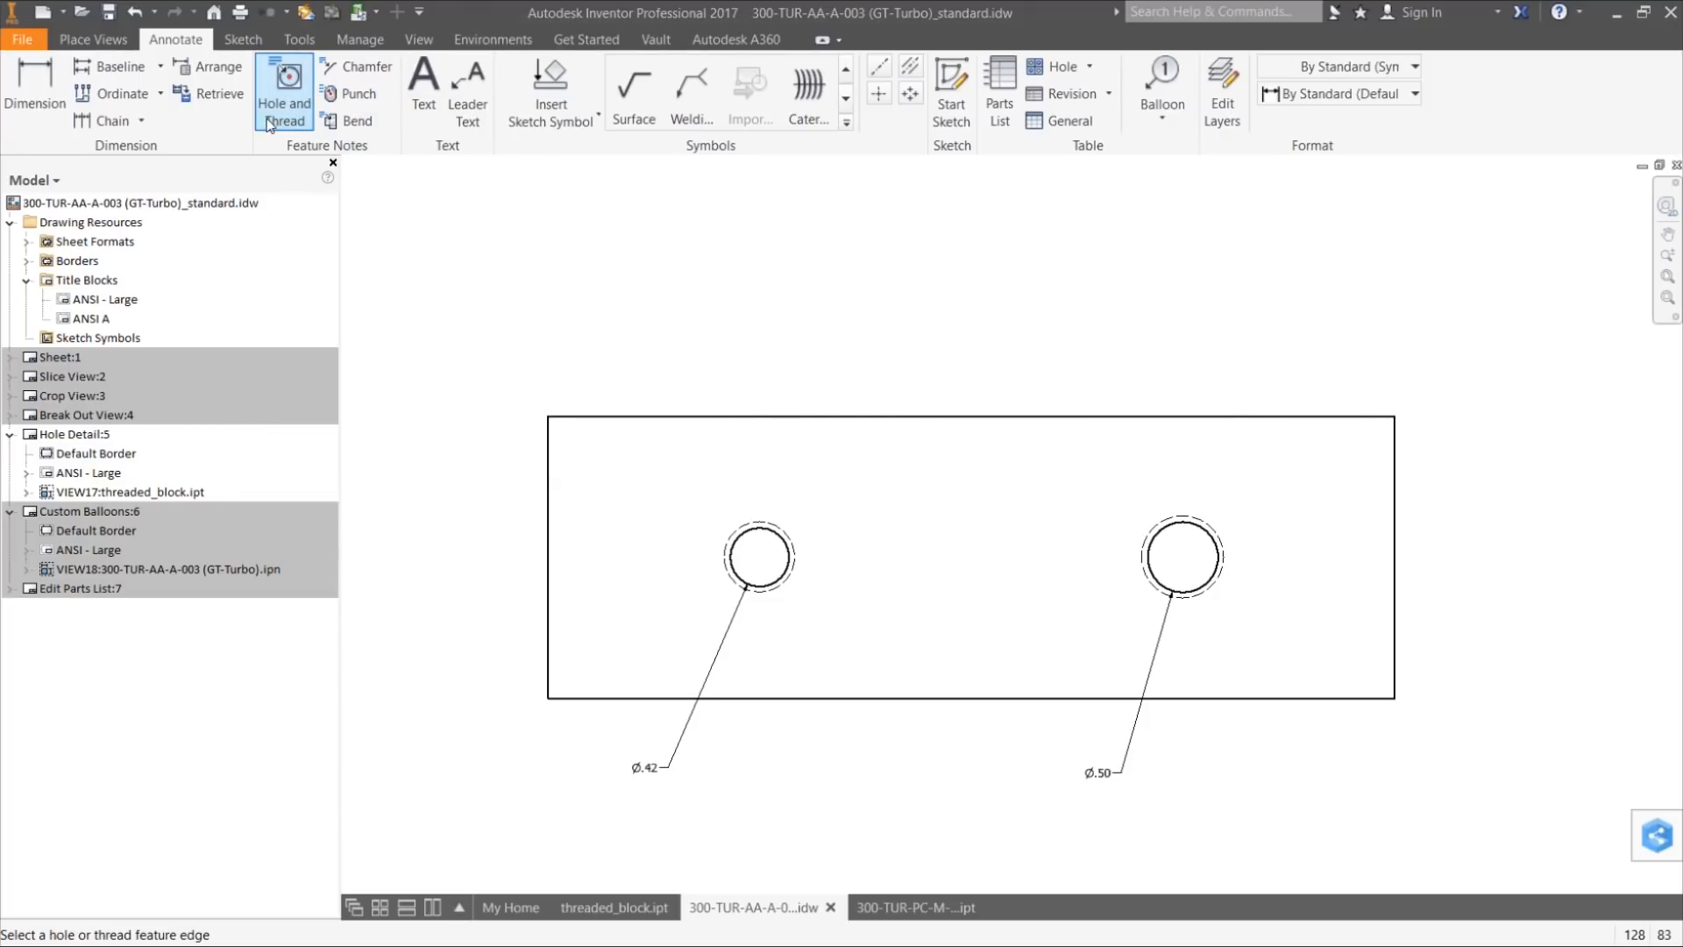
{"action": "left_click", "coordinate": [770, 533]}
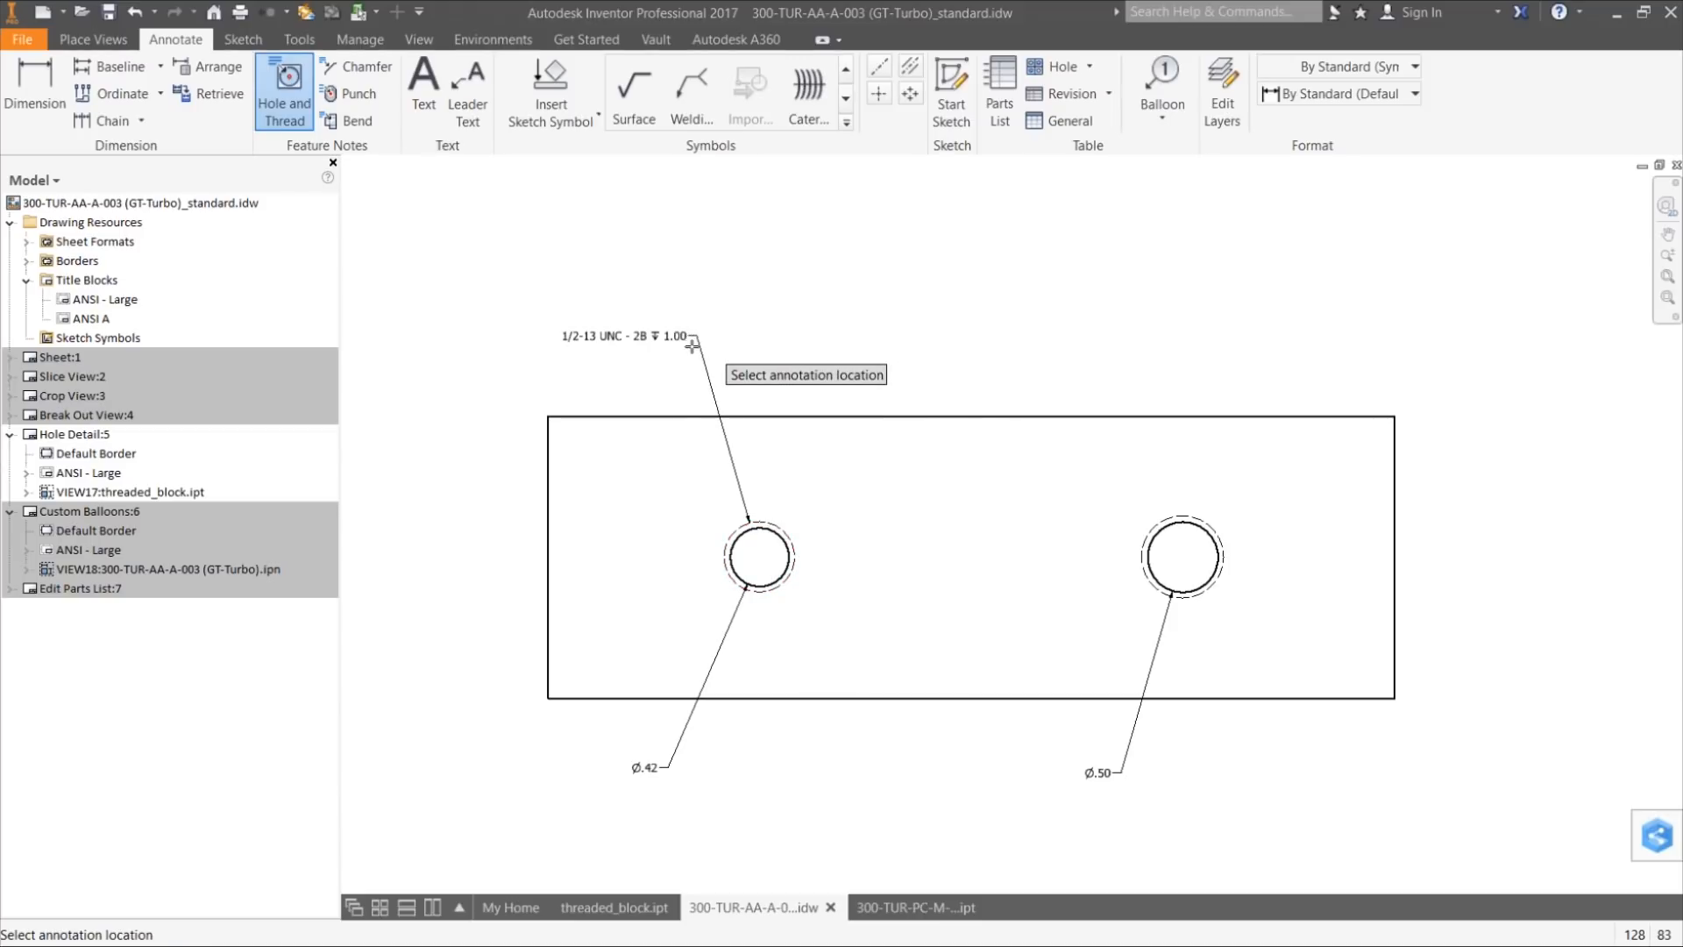
{"action": "left_click", "coordinate": [695, 352]}
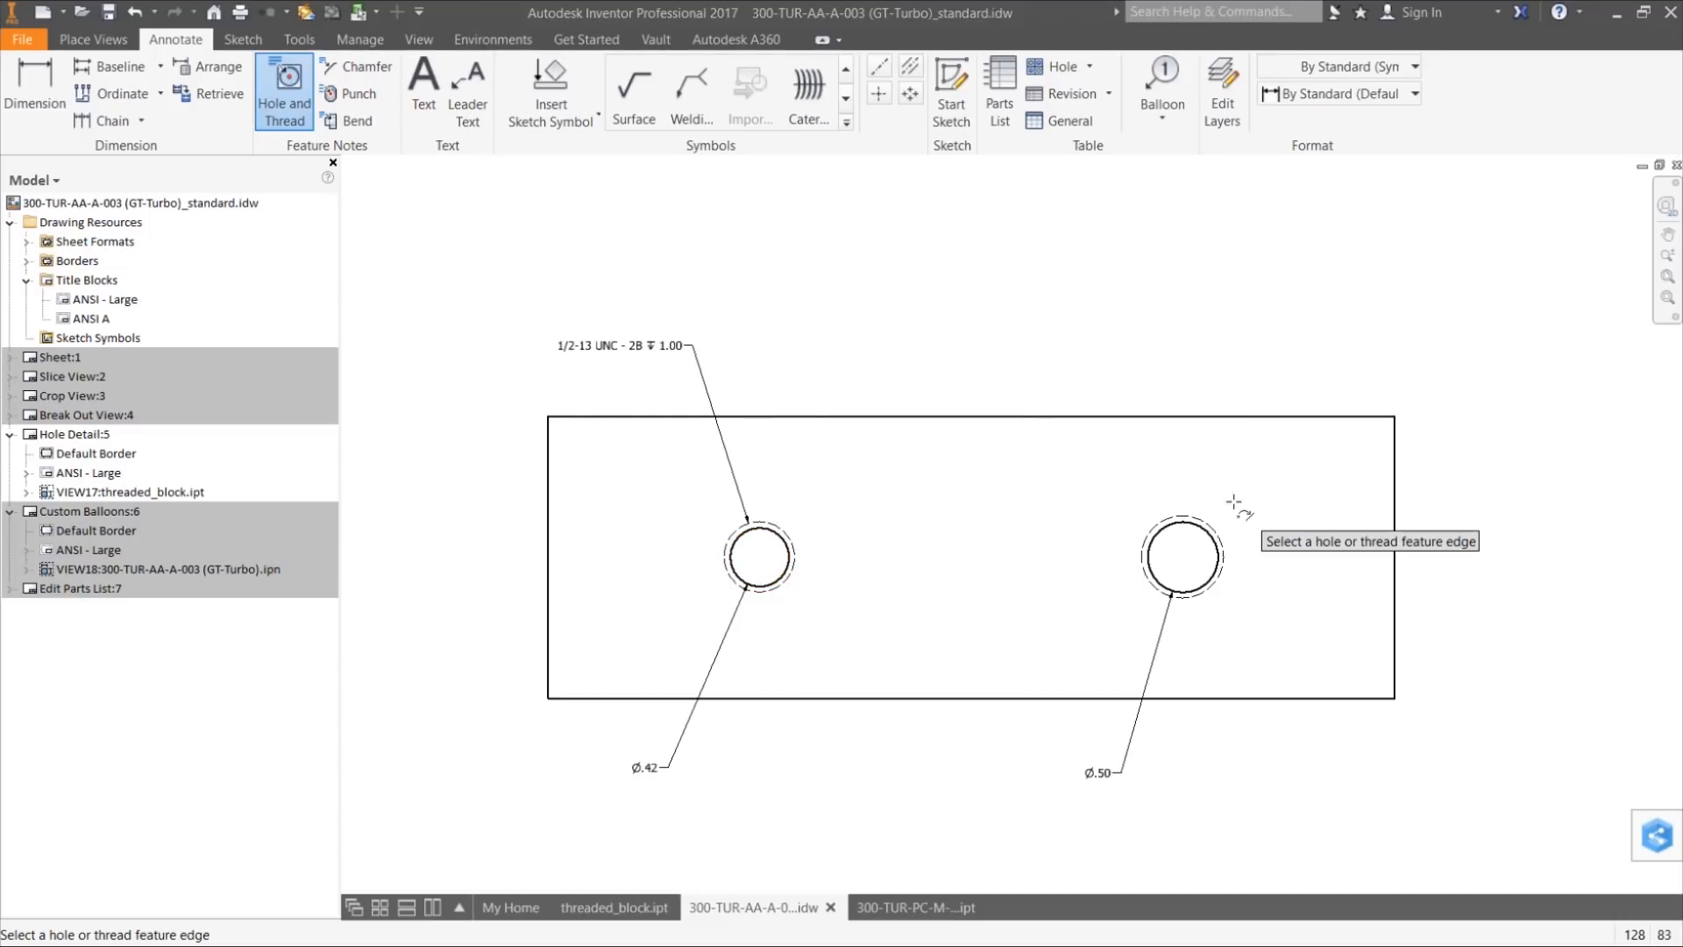
{"action": "left_click", "coordinate": [1187, 517]}
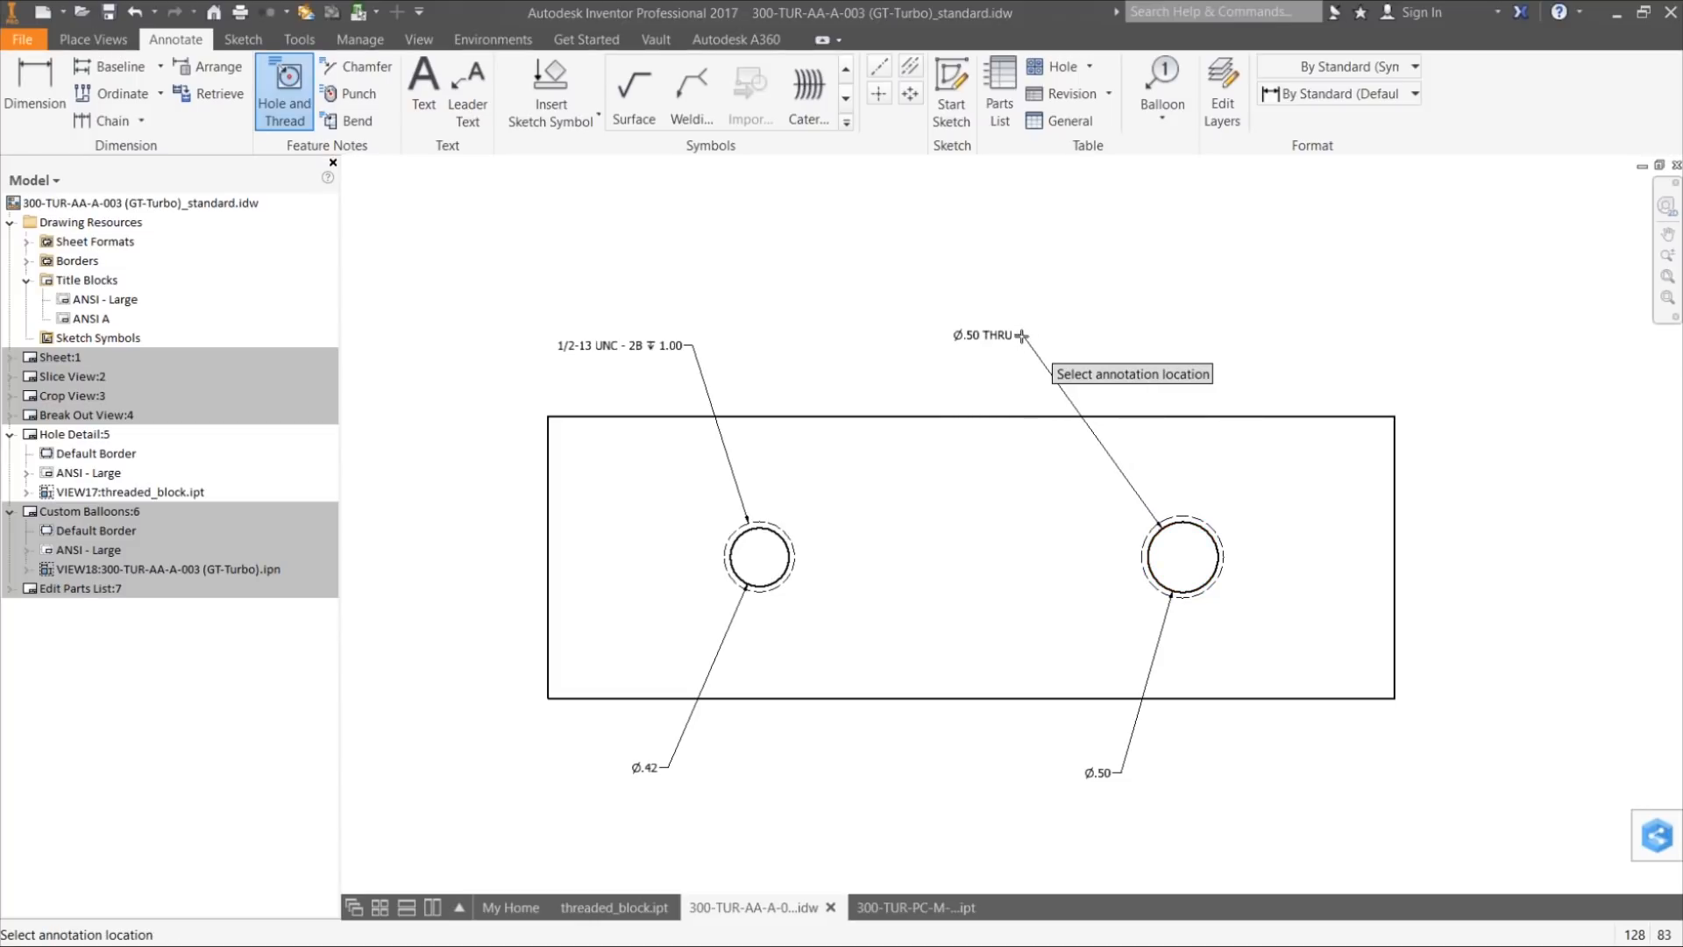
{"action": "left_click", "coordinate": [1022, 336]}
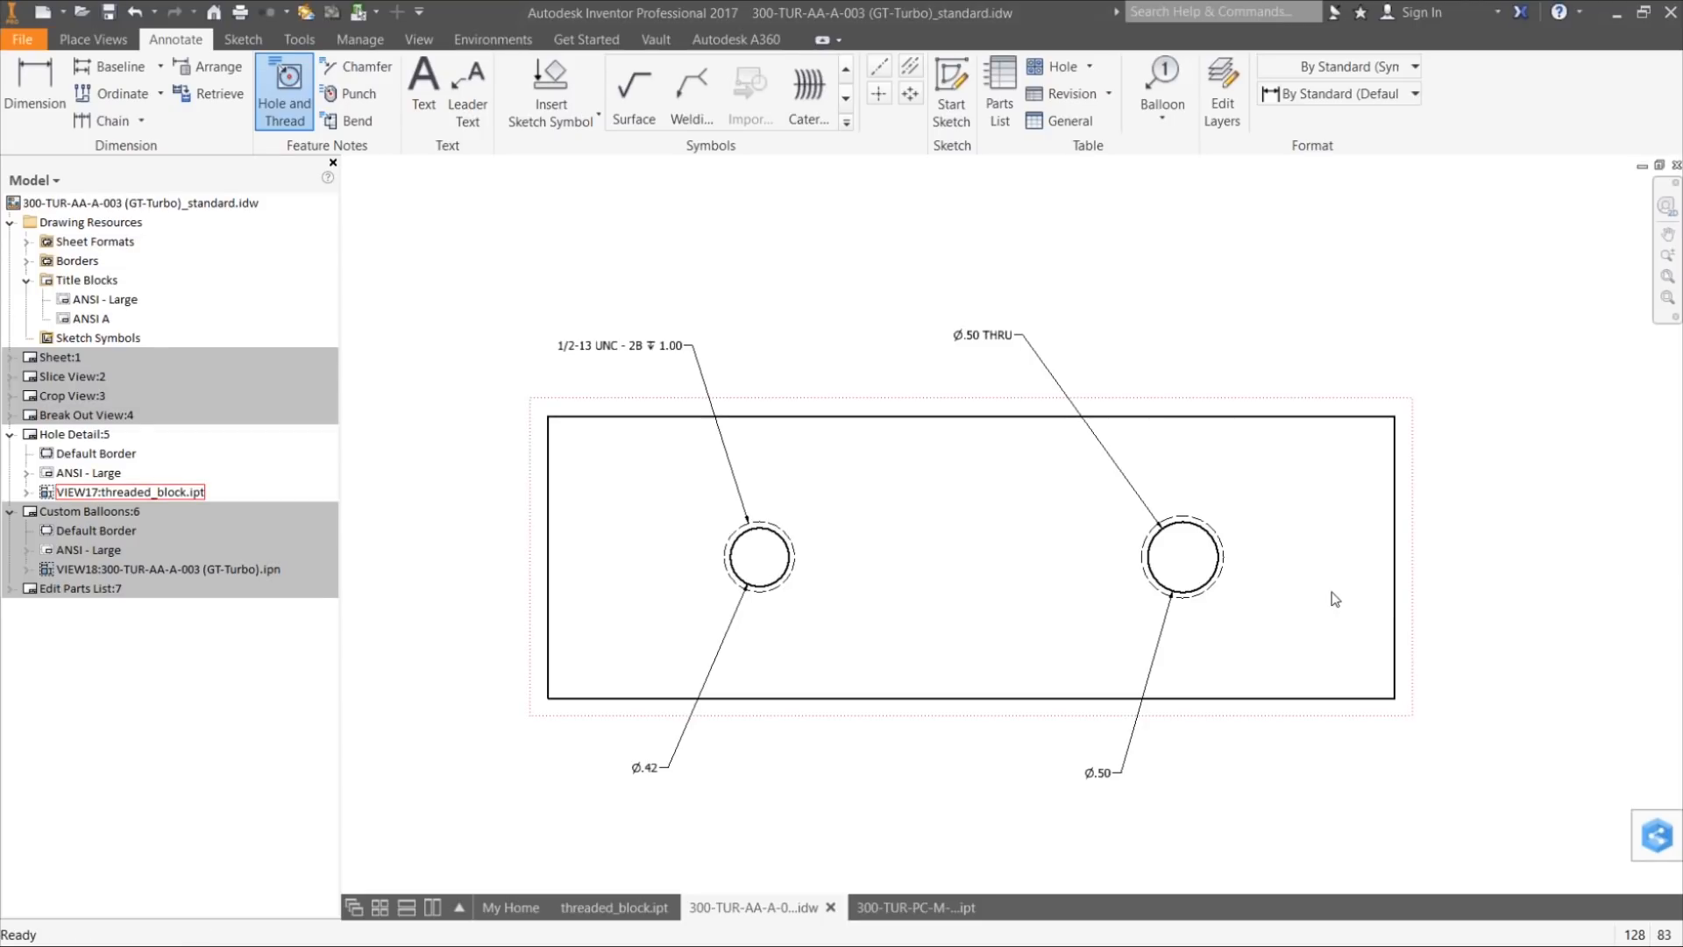
{"action": "key", "text": "Escape"}
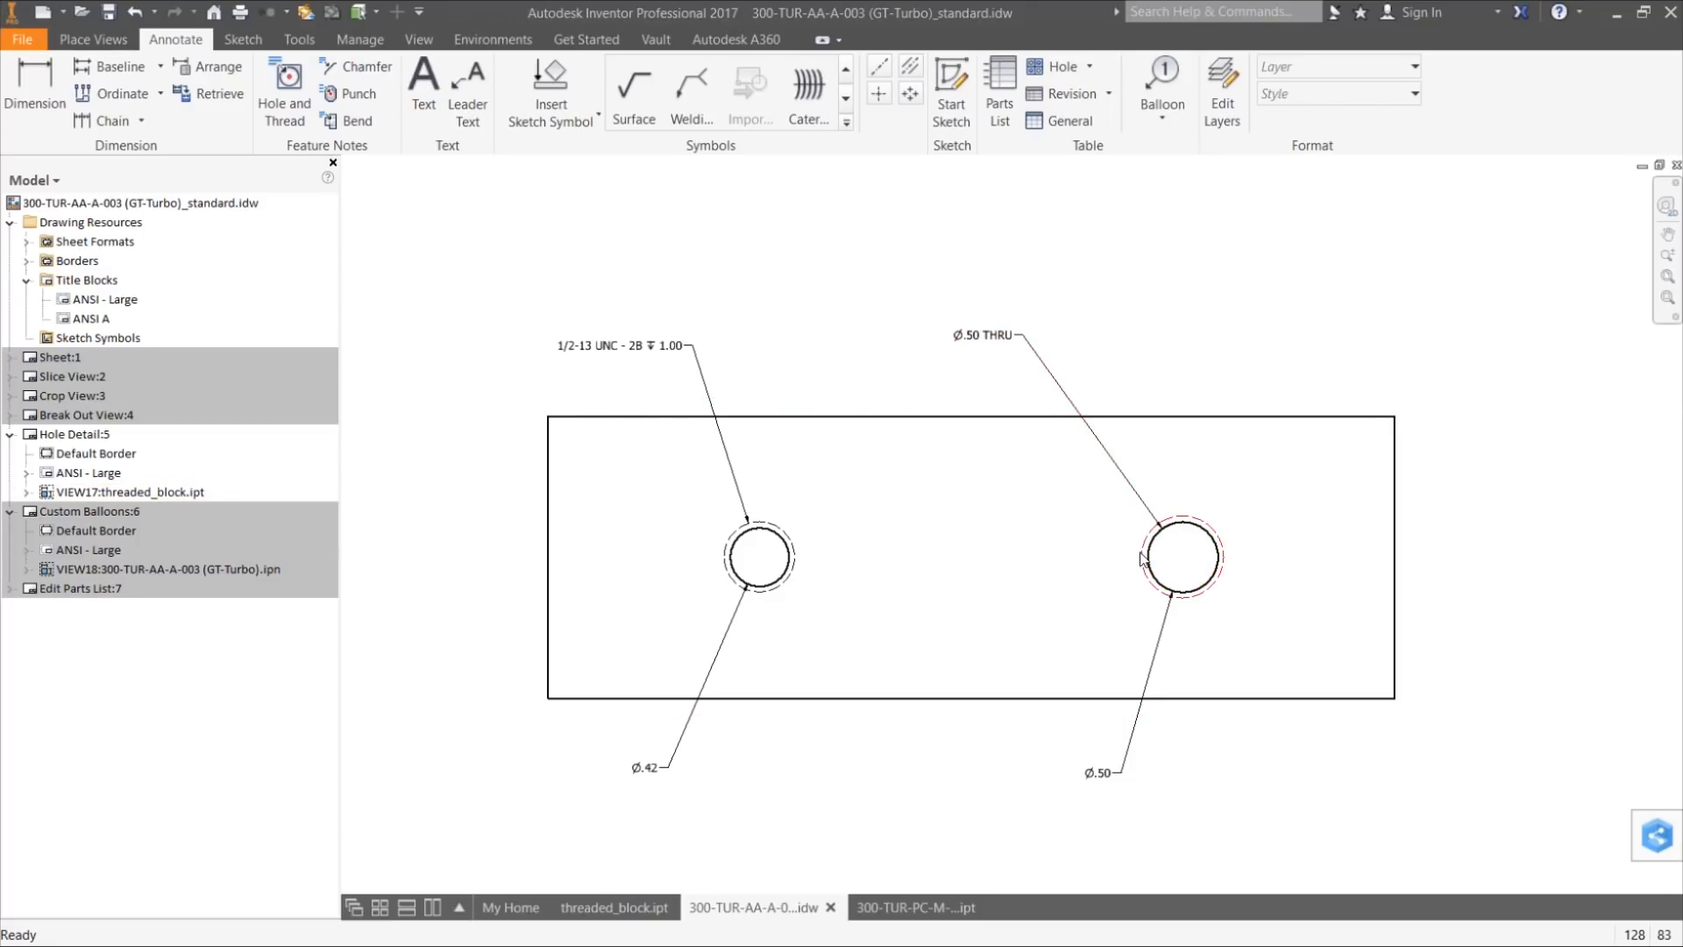
Step: Switch to the threaded_block.ipt part and look at its two holes straight from above
{"action": "left_click", "coordinate": [616, 908]}
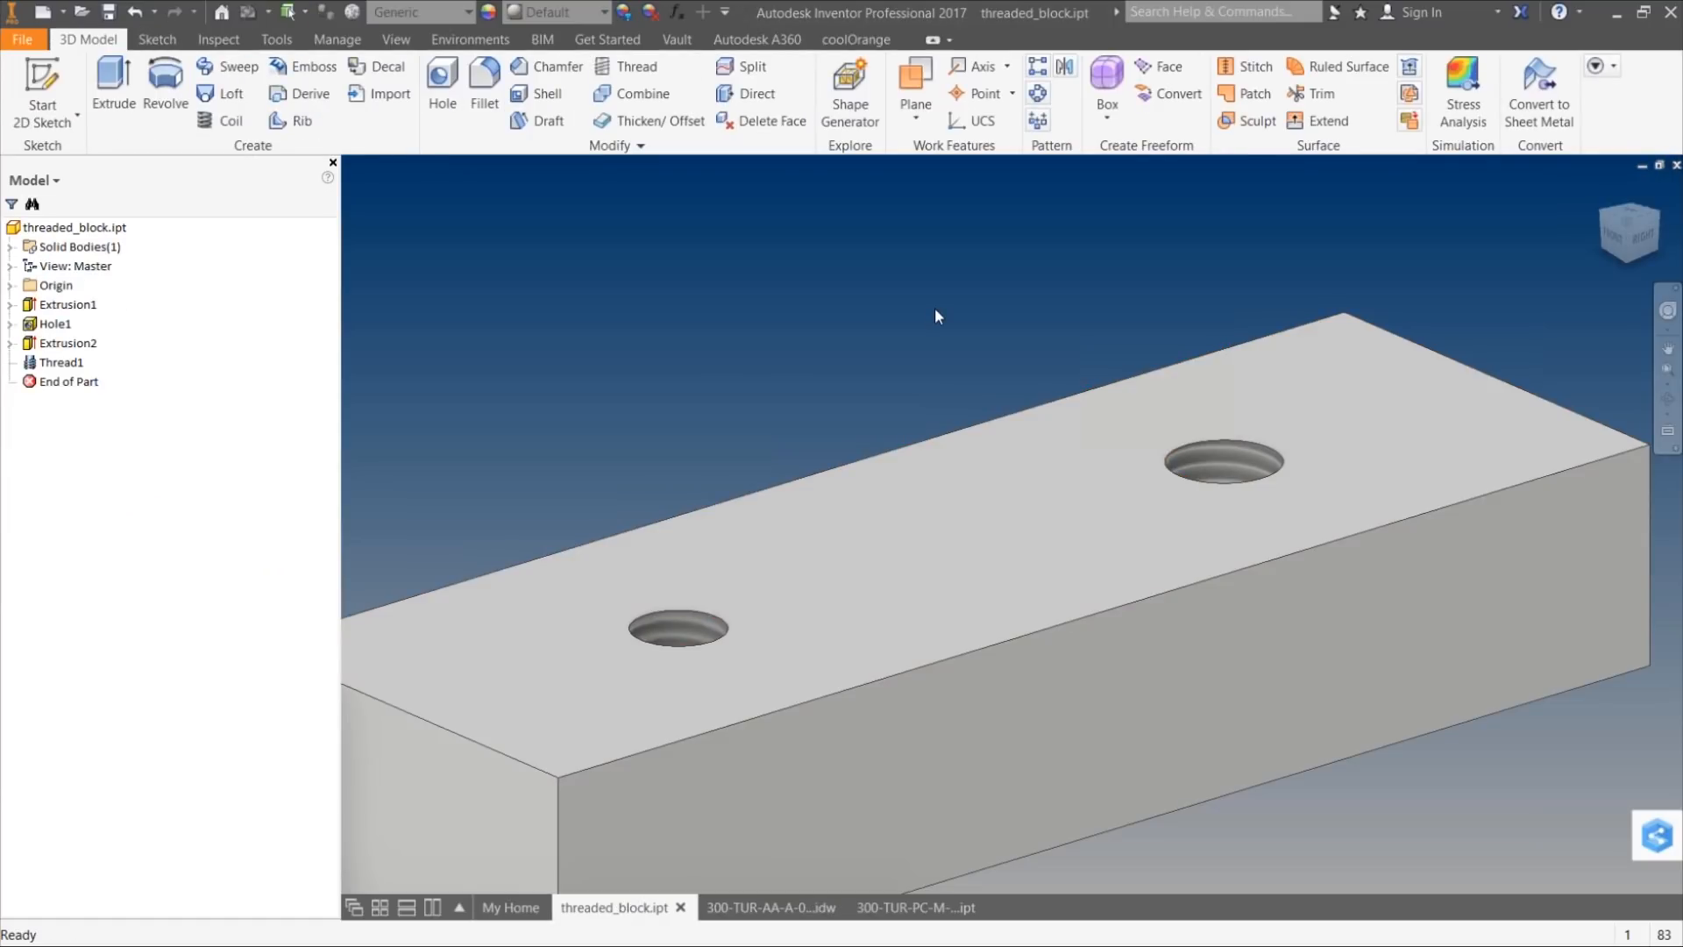
{"action": "scroll", "coordinate": [934, 308], "scroll_direction": "down", "scroll_amount": 3}
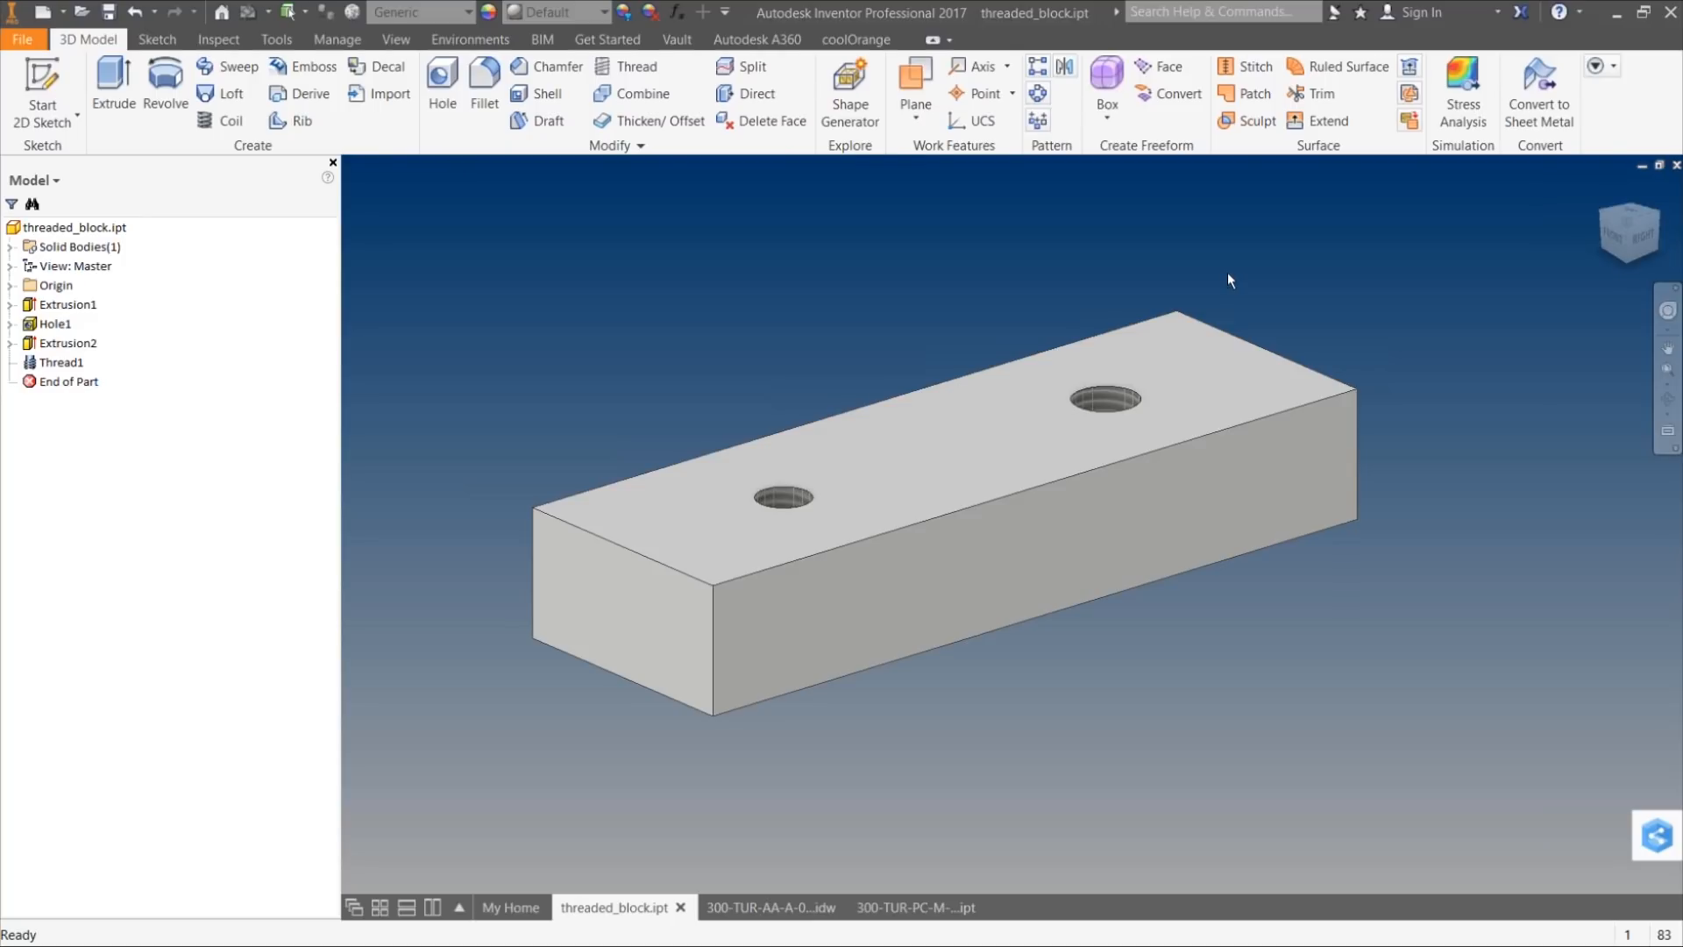
{"action": "left_click", "coordinate": [1633, 218]}
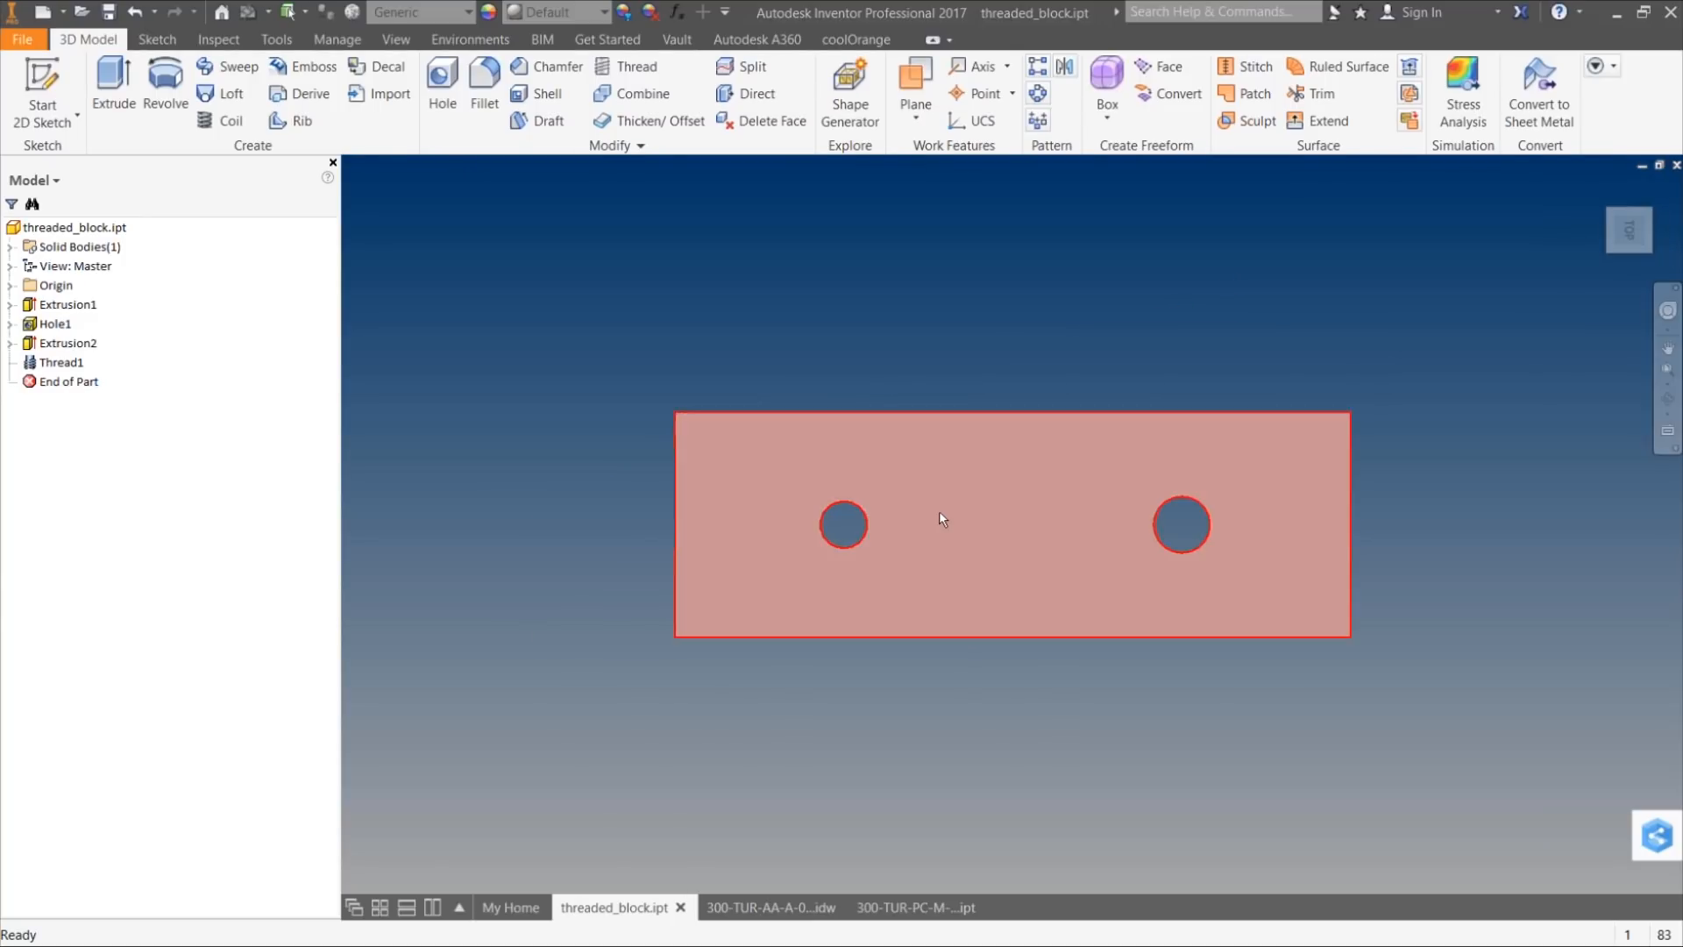
{"action": "scroll", "coordinate": [939, 510], "scroll_direction": "up", "scroll_amount": 3}
{"action": "scroll", "coordinate": [1091, 555], "scroll_direction": "down", "scroll_amount": 2}
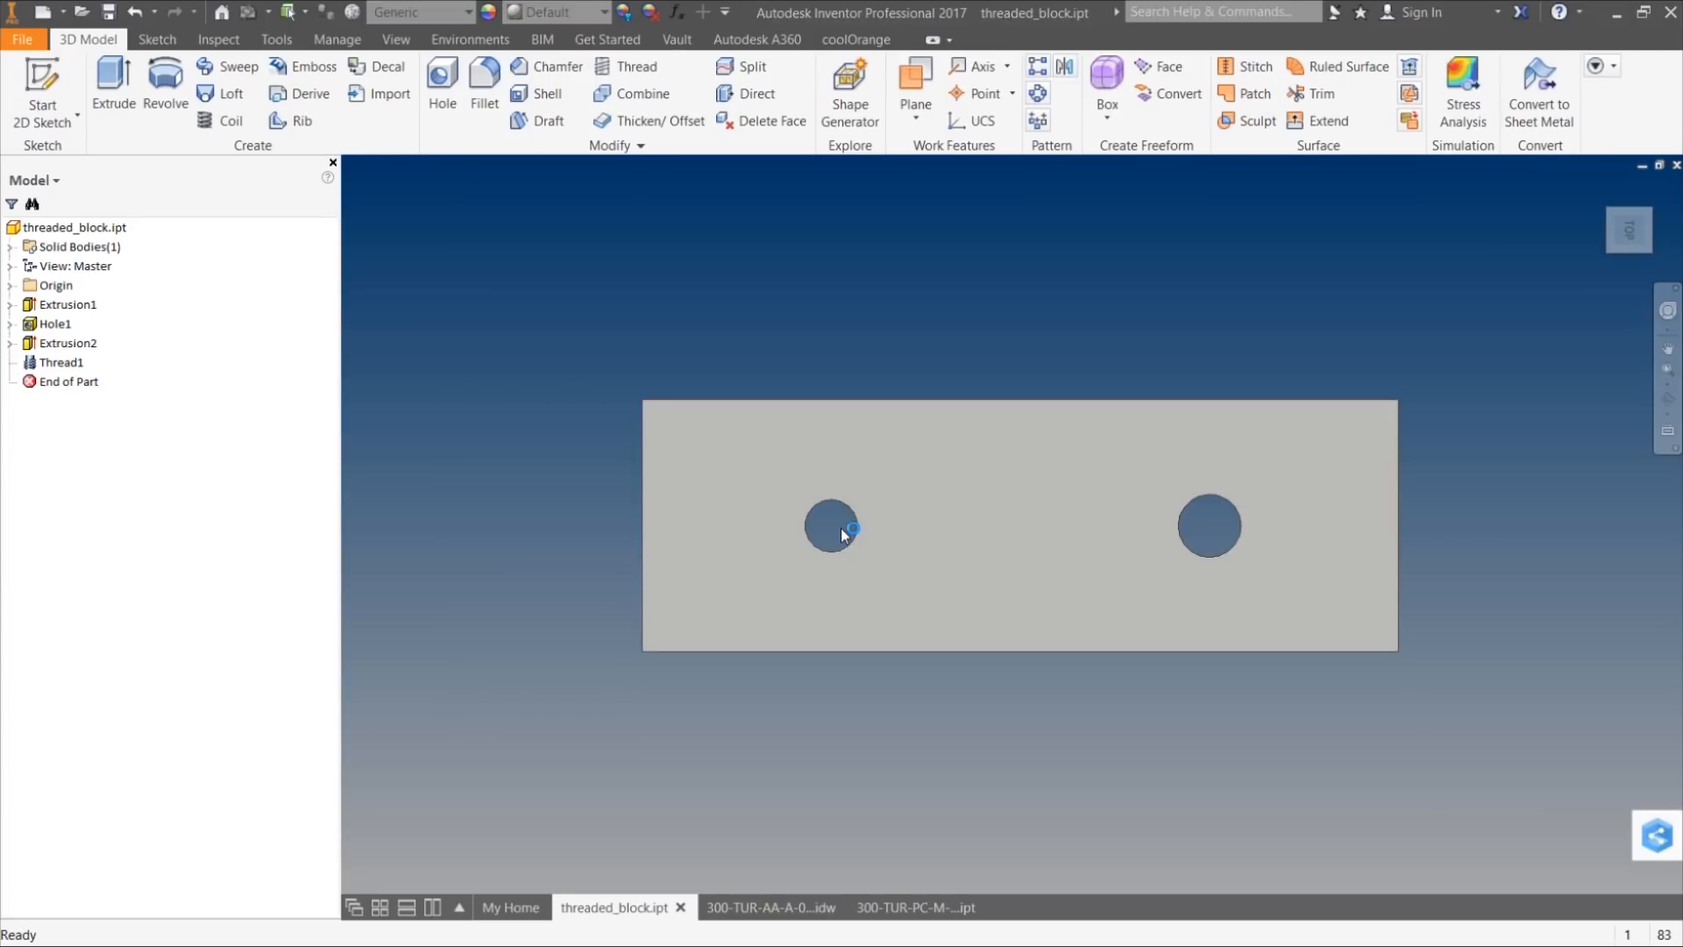
Step: Expand Hole1, open its Sketch2 to examine the hole's position dimensions, and finish the sketch
{"action": "left_click", "coordinate": [51, 324]}
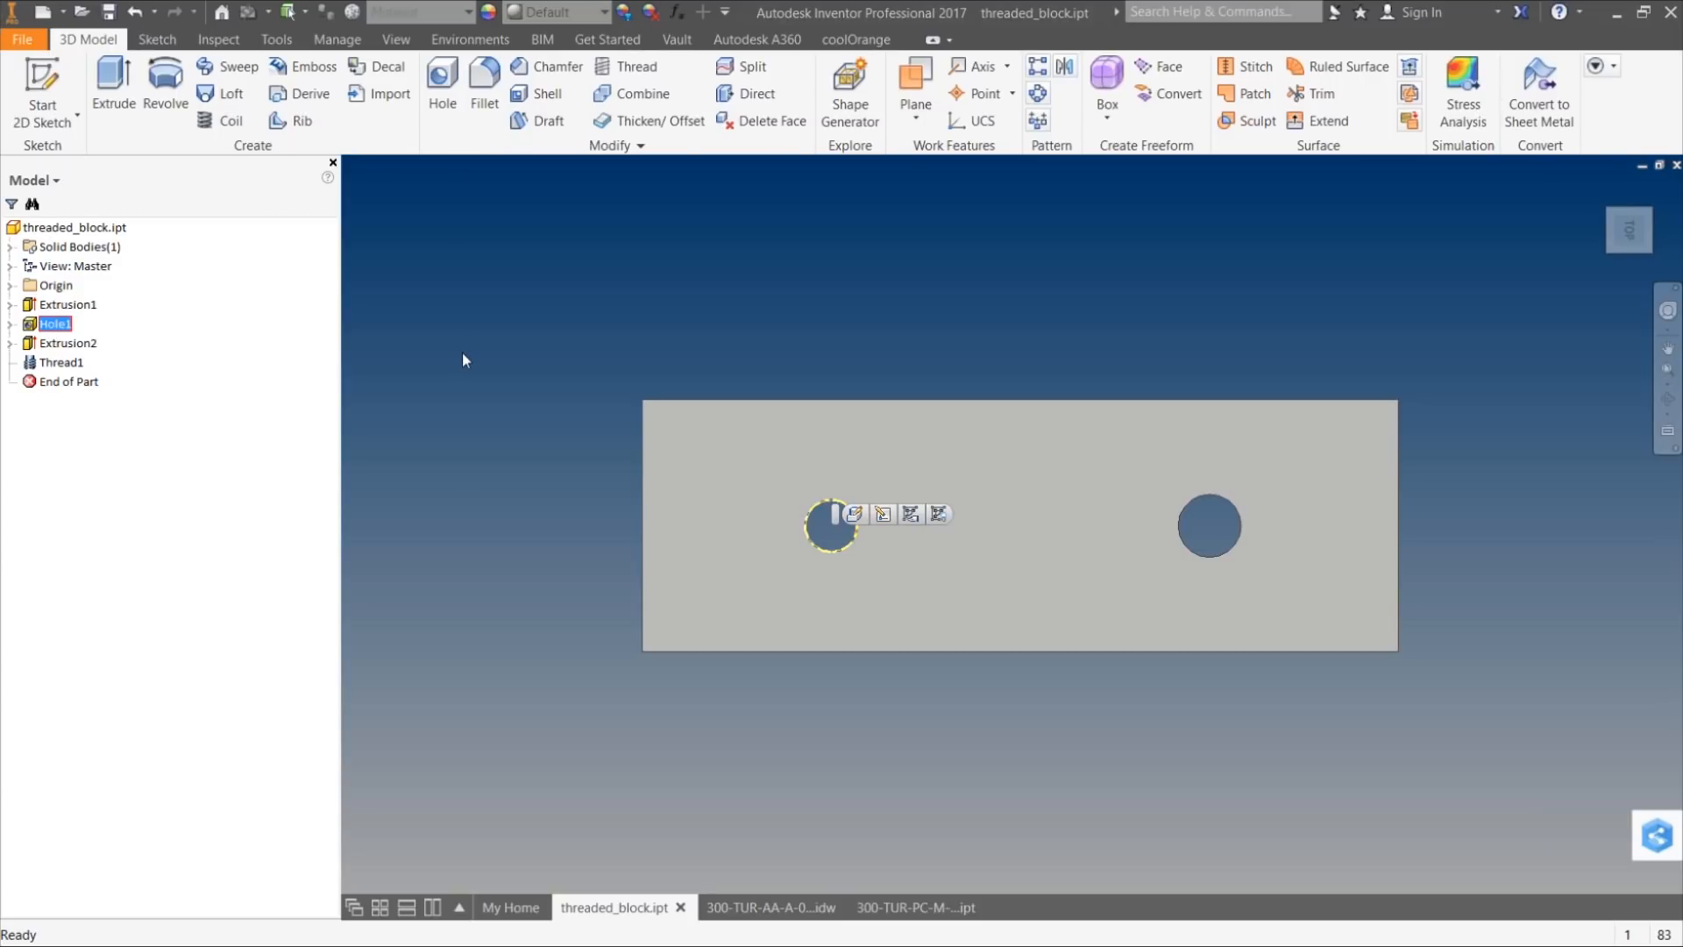
{"action": "left_click", "coordinate": [10, 326]}
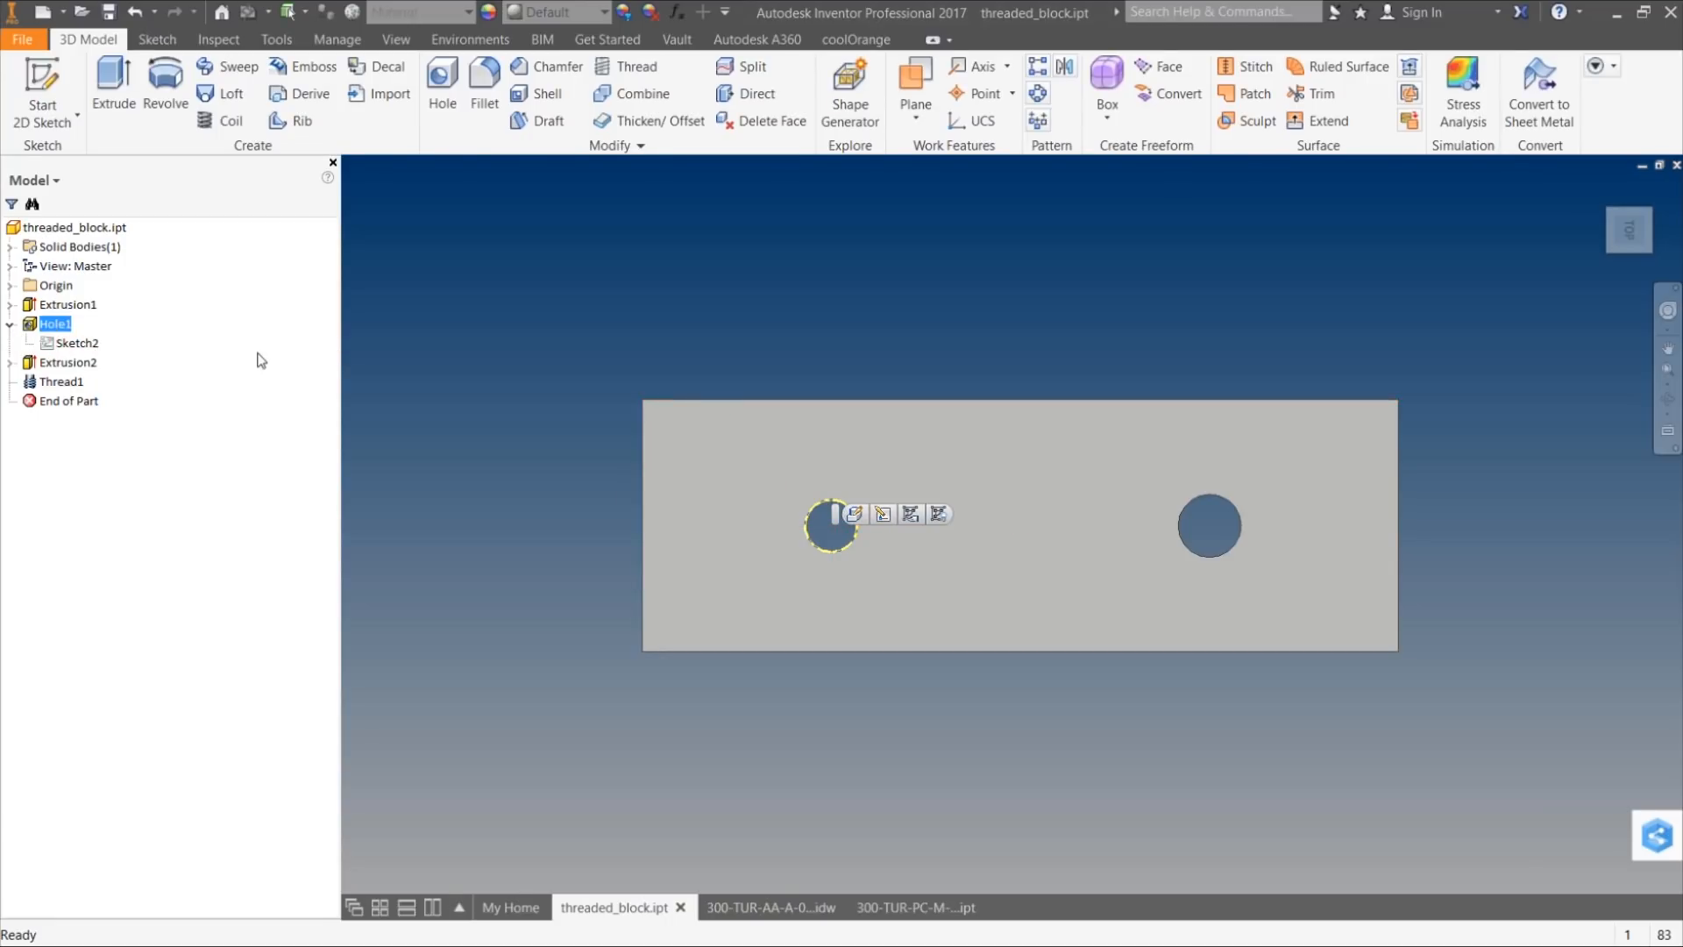
{"action": "right_click", "coordinate": [55, 323]}
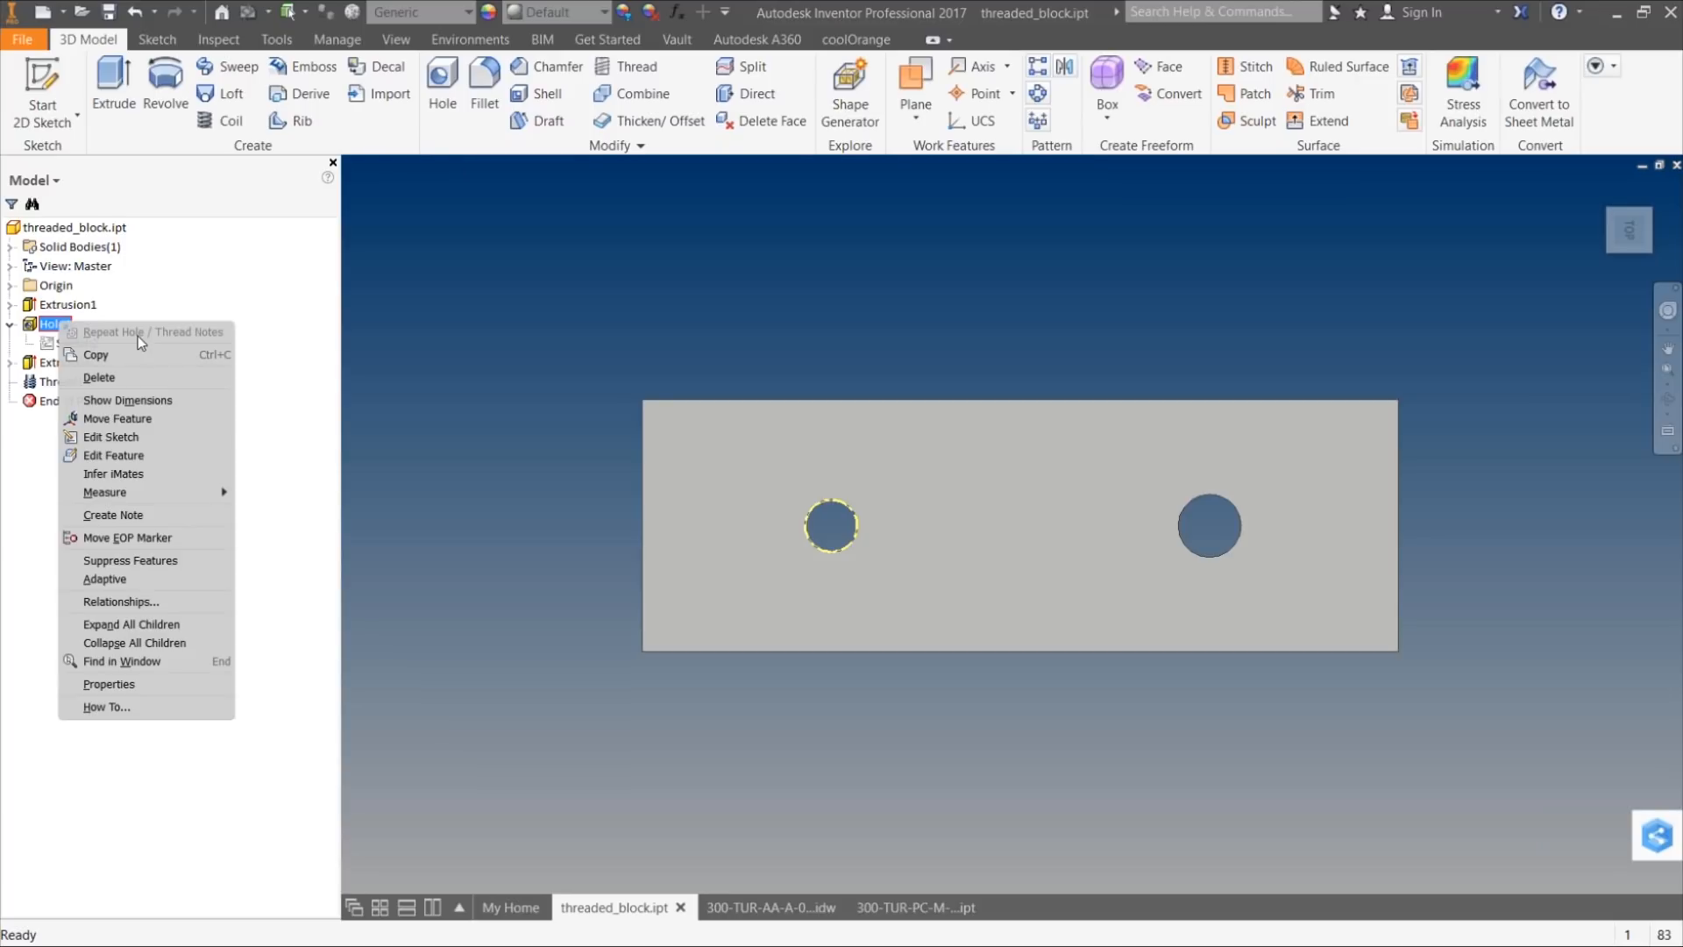
{"action": "left_click", "coordinate": [142, 443]}
{"action": "left_click", "coordinate": [1494, 103]}
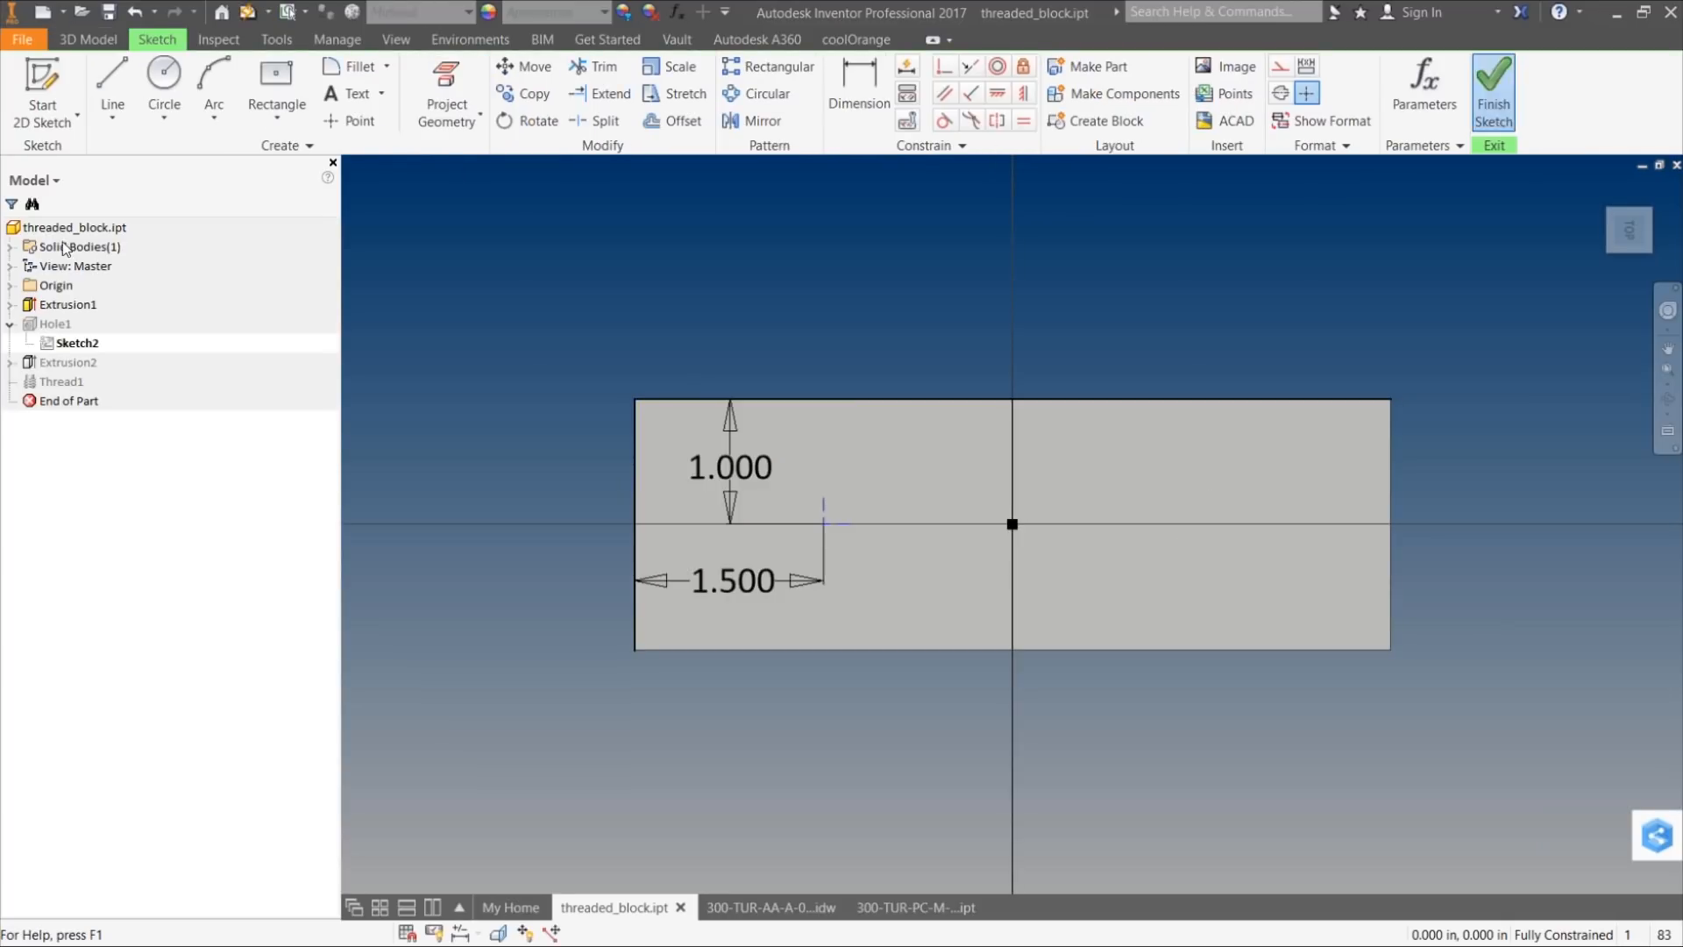
Step: Open Hole1's feature settings to examine its hole type, termination and thread specification, and close them without changes
{"action": "left_click", "coordinate": [60, 325]}
{"action": "right_click", "coordinate": [61, 329]}
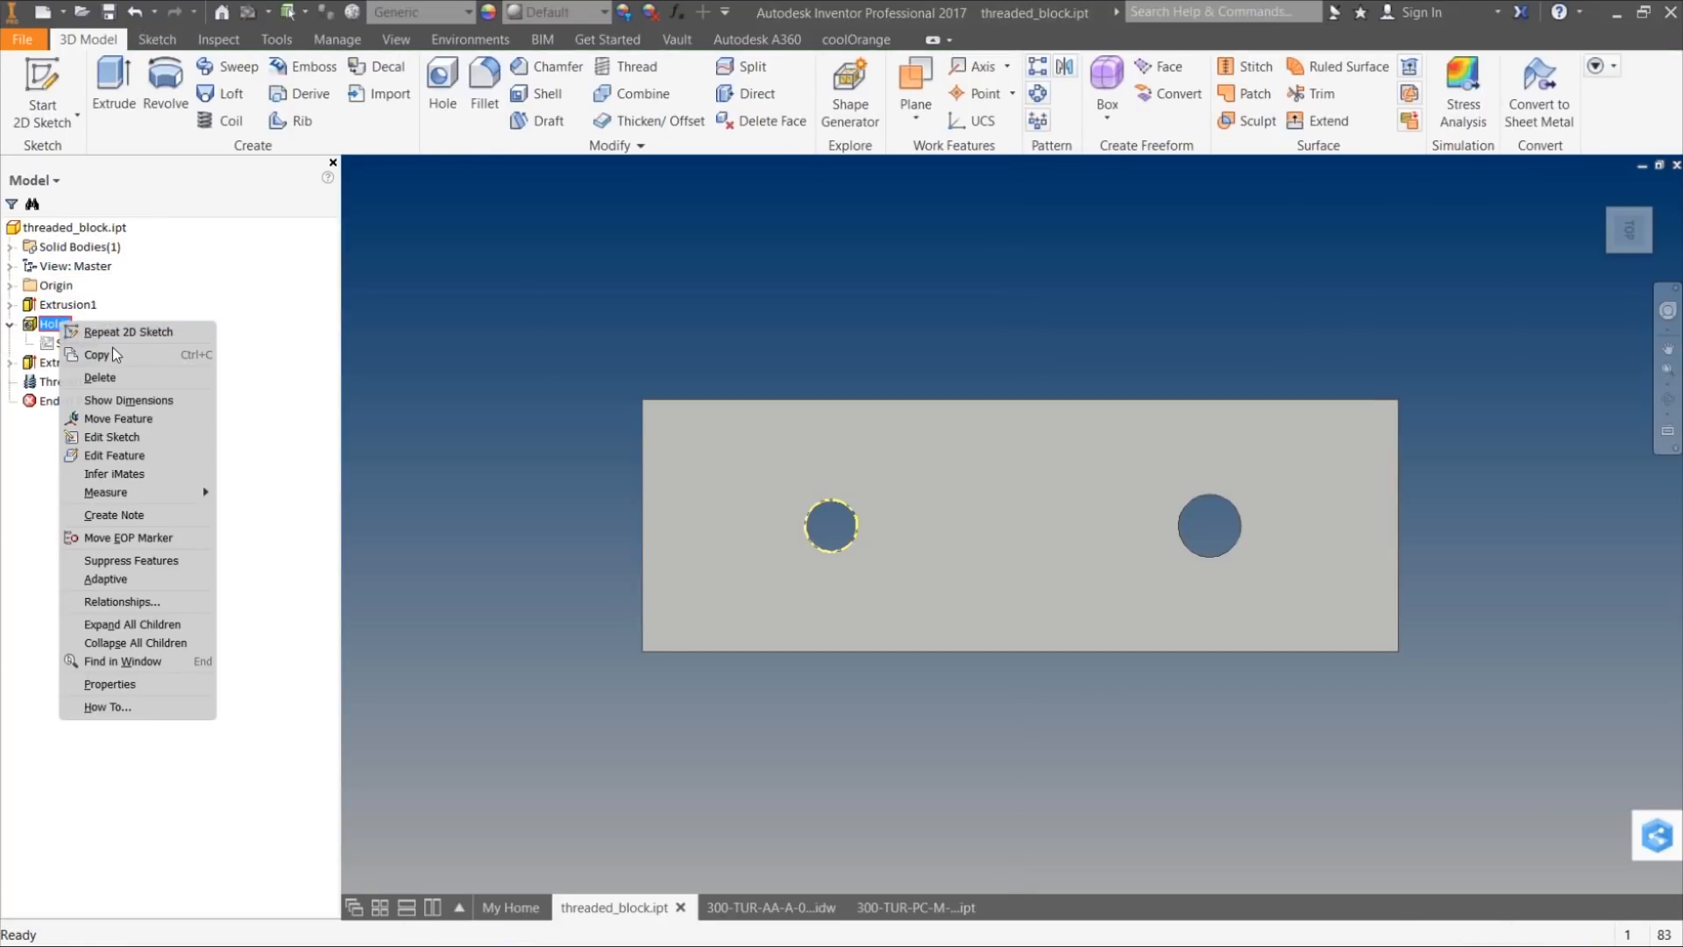
{"action": "left_click", "coordinate": [132, 456]}
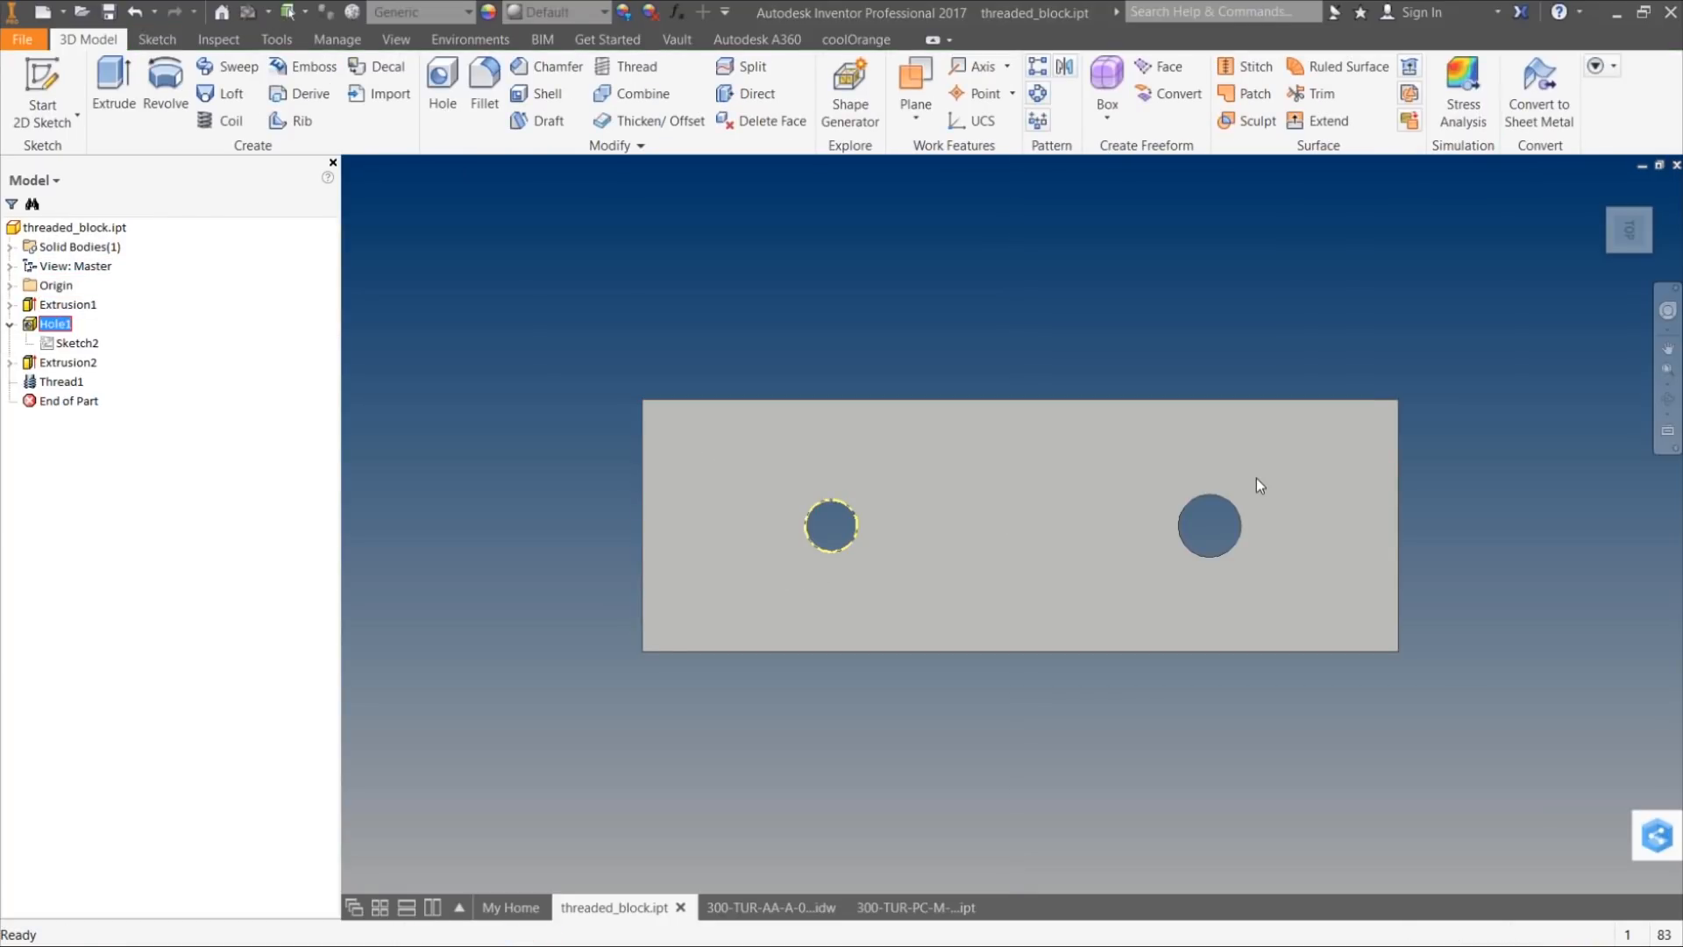
{"action": "mouse_move", "coordinate": [1478, 268]}
{"action": "left_mouse_down"}
{"action": "mouse_move", "coordinate": [948, 223]}
{"action": "mouse_move", "coordinate": [621, 160]}
{"action": "mouse_move", "coordinate": [790, 160]}
{"action": "left_mouse_up"}
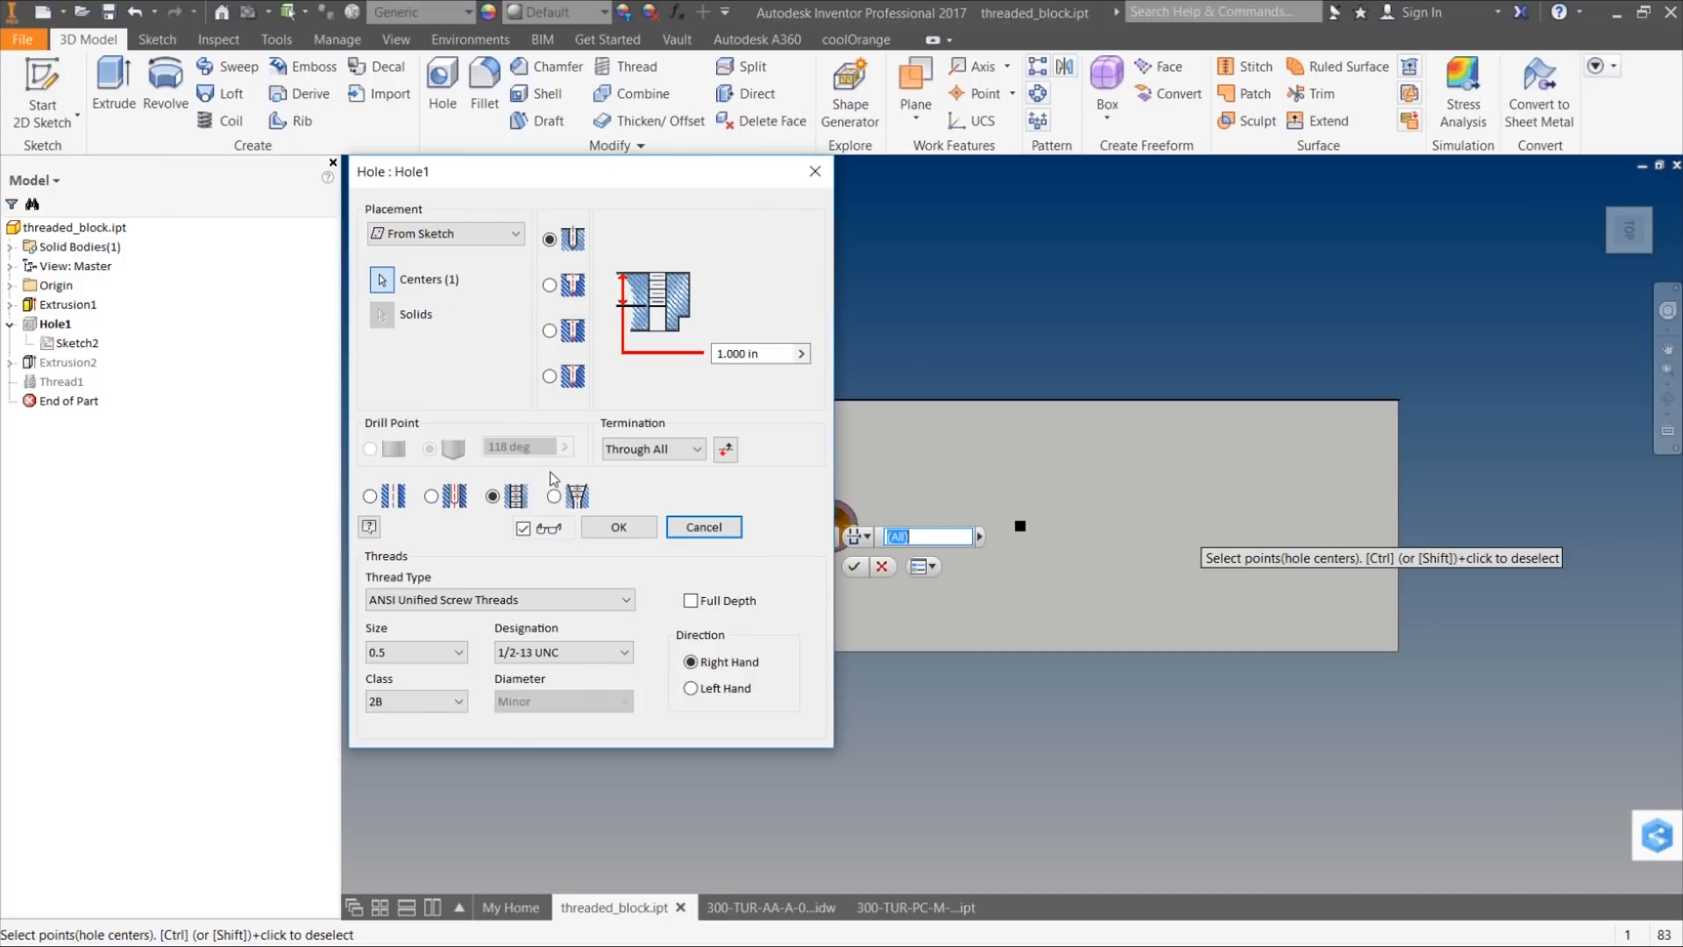
{"action": "left_click", "coordinate": [817, 181]}
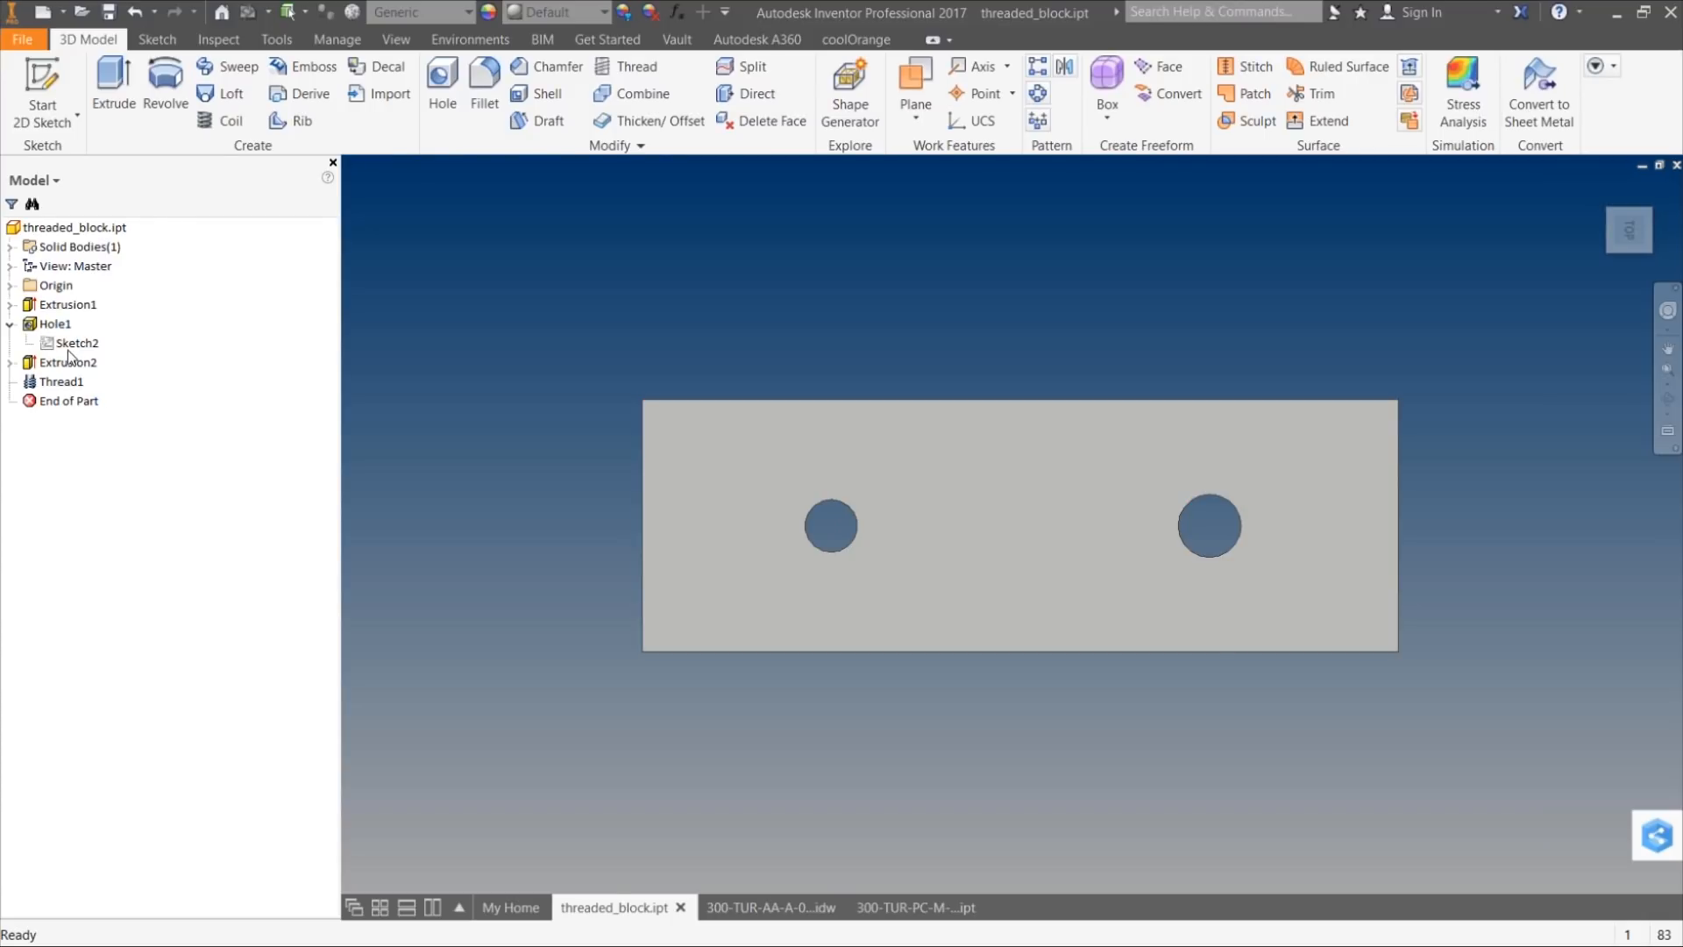
Step: Expand Extrusion2 and select its sketch to examine the diameter and position dimensions of the second hole
{"action": "left_click", "coordinate": [11, 362]}
{"action": "left_click", "coordinate": [75, 381]}
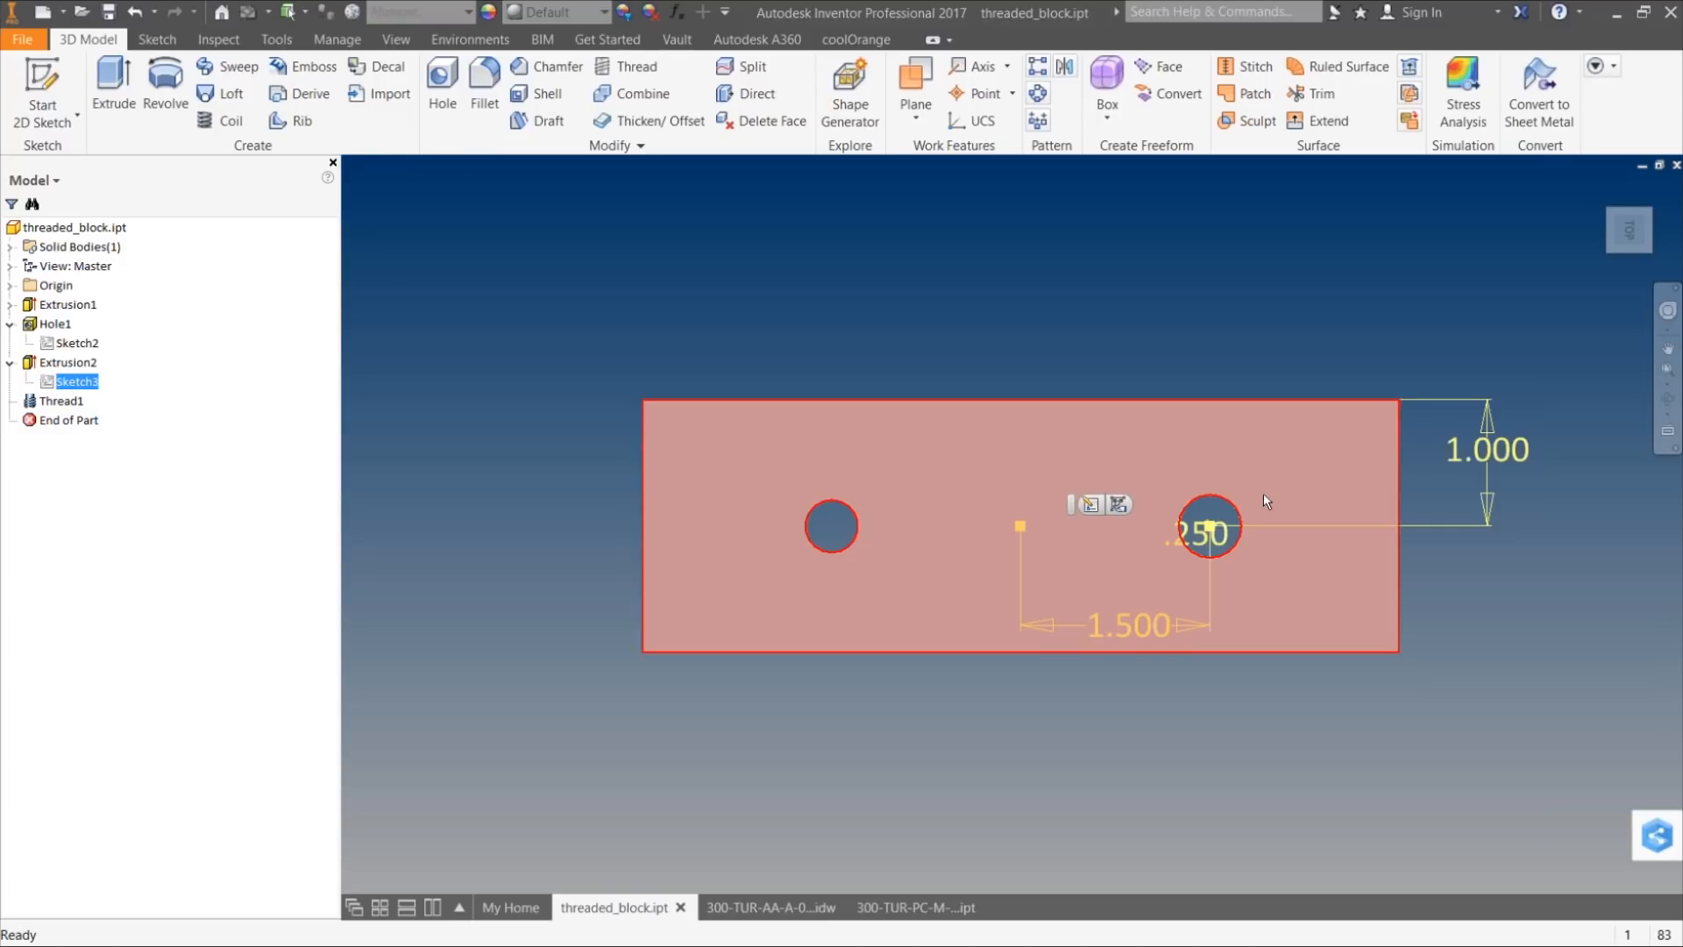
{"action": "mouse_move", "coordinate": [1263, 493]}
{"action": "mouse_move", "coordinate": [1215, 529]}
Step: Return to the 300-TUR-AA-A-003 drawing, collapse the Hole Detail sheet in the browser and activate the Custom Balloons sheet
{"action": "mouse_move", "coordinate": [764, 915]}
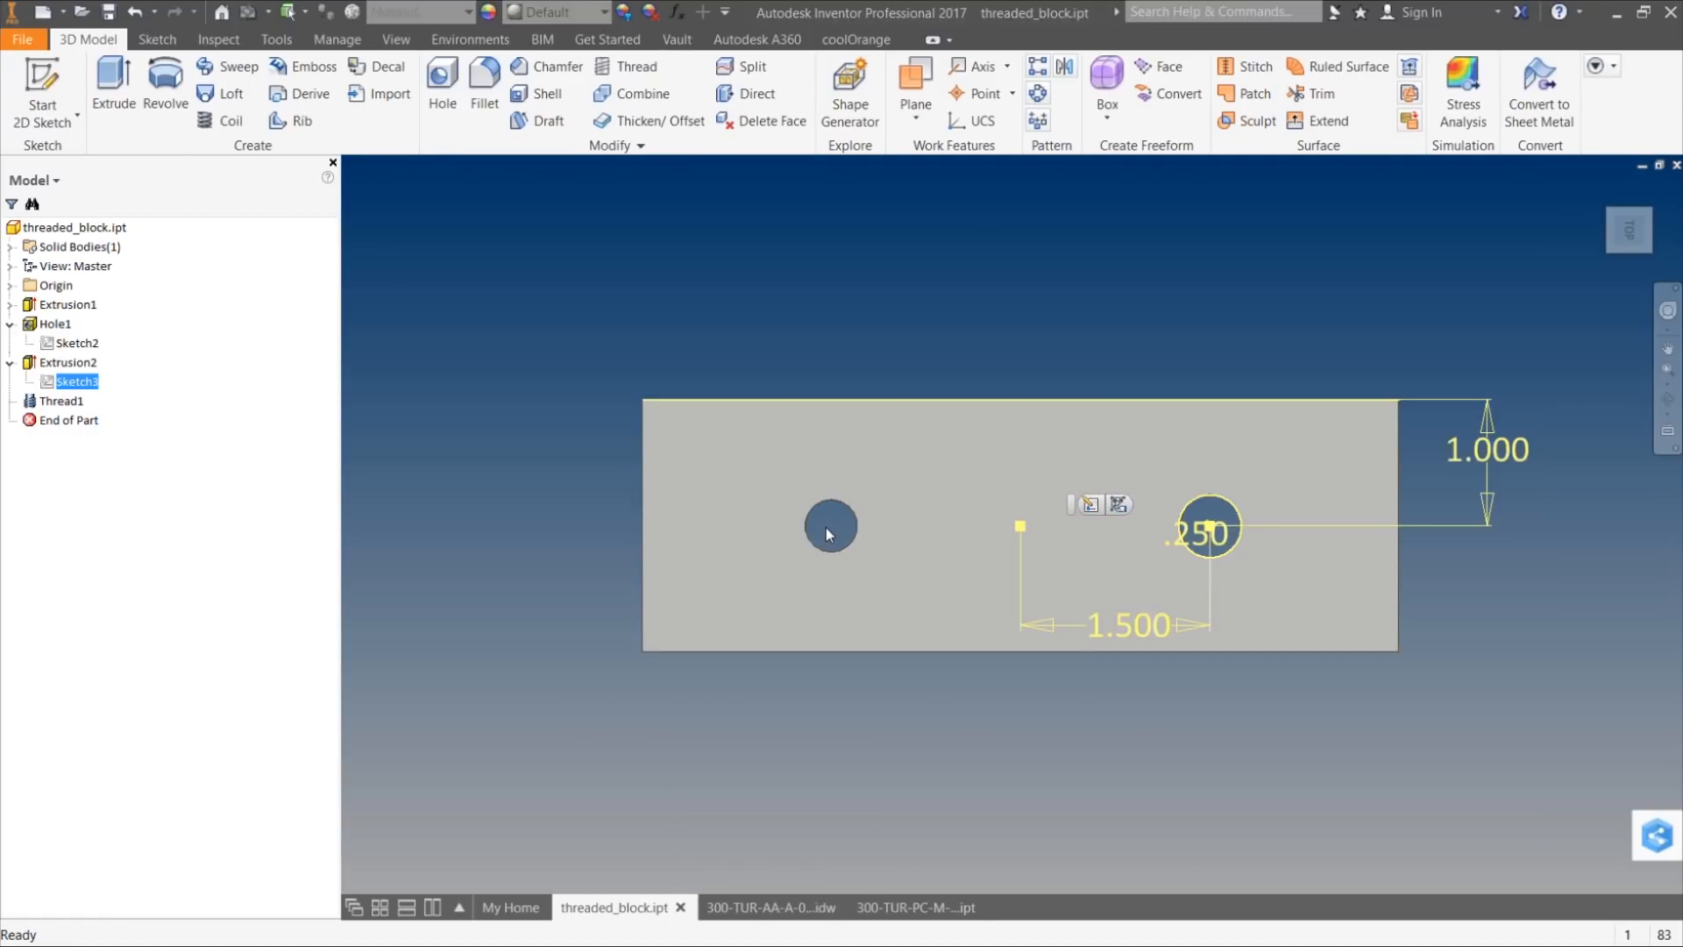
{"action": "left_click", "coordinate": [766, 912]}
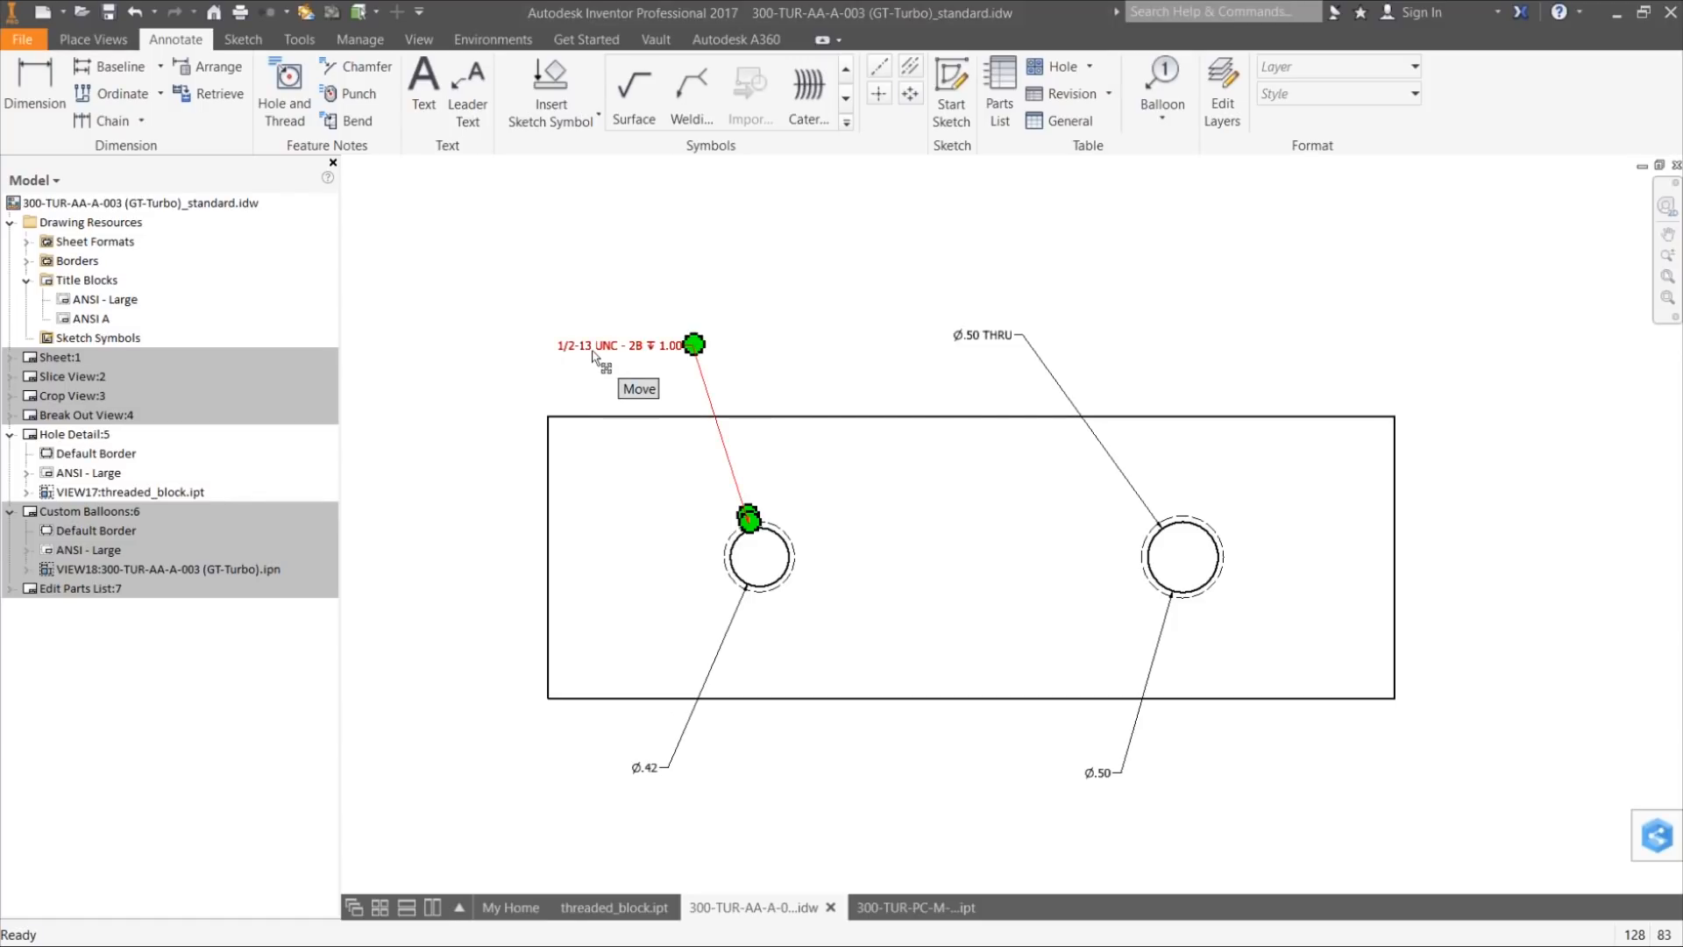
{"action": "left_click", "coordinate": [10, 435]}
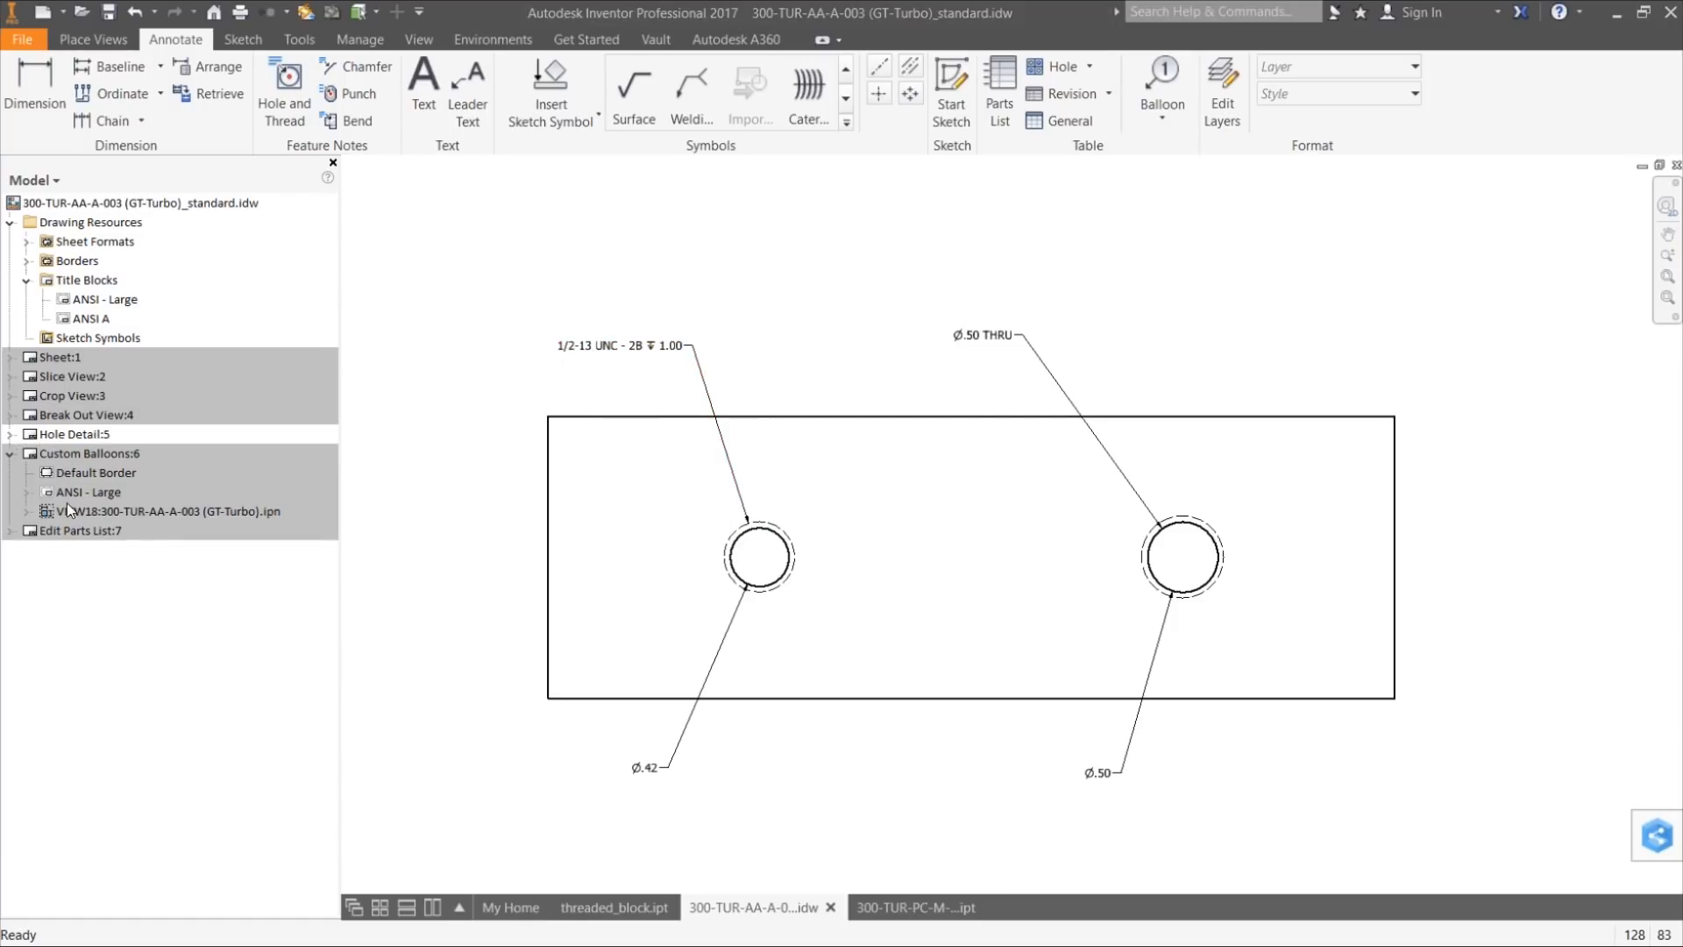
{"action": "right_click", "coordinate": [33, 459]}
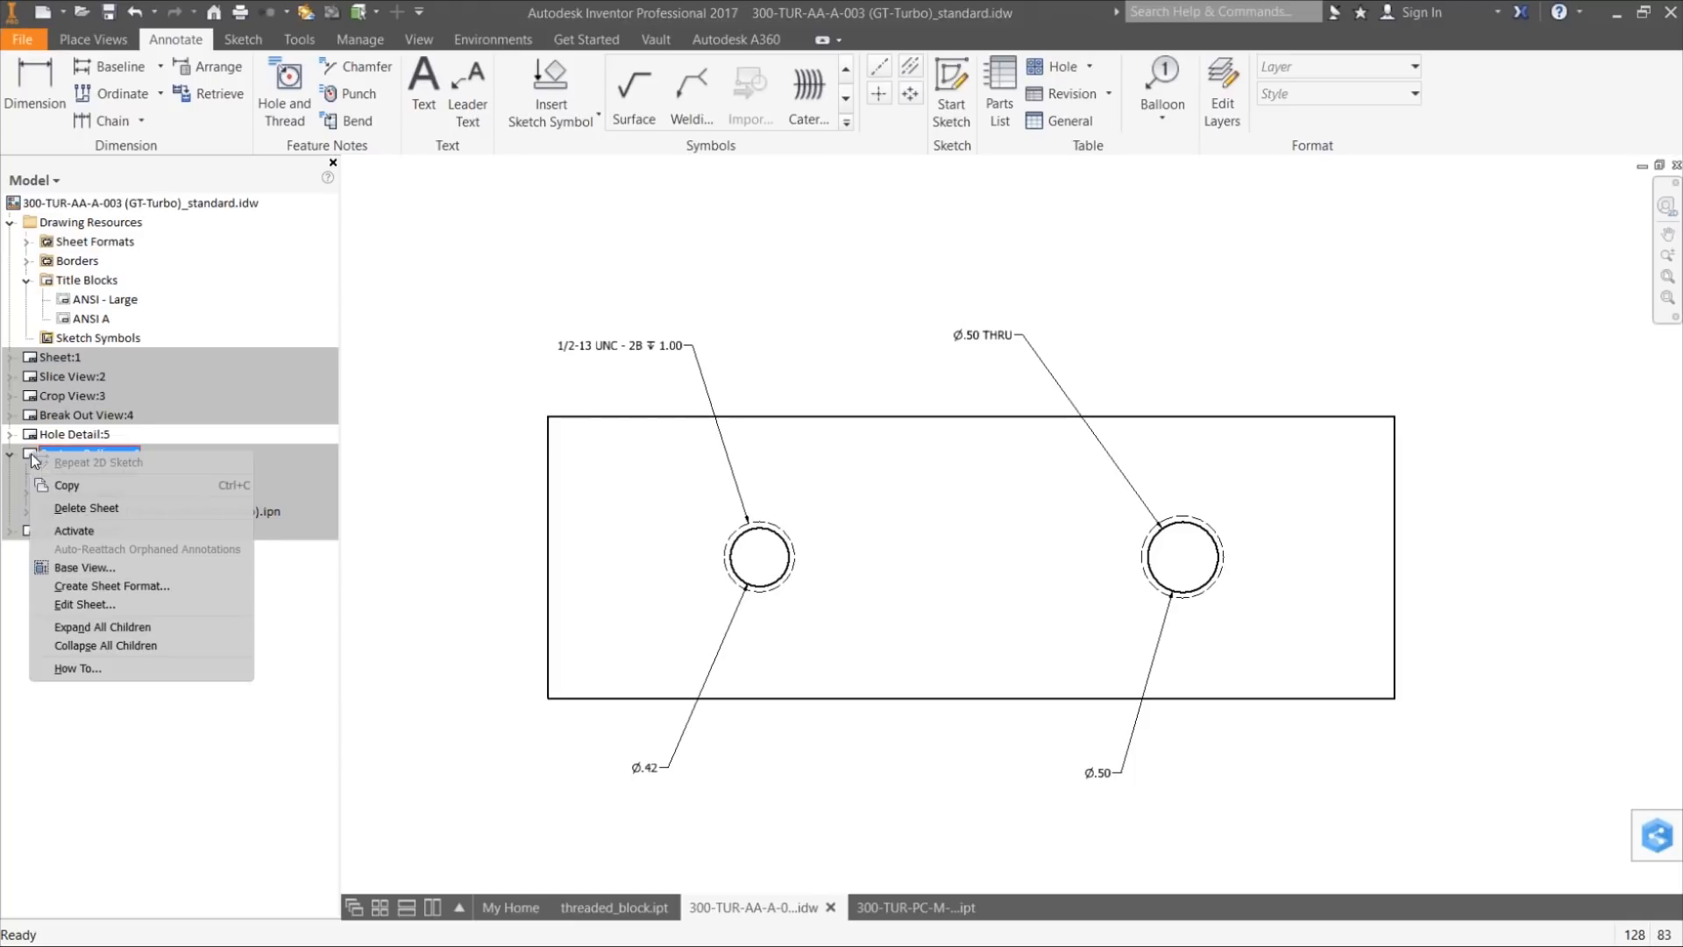
{"action": "left_click", "coordinate": [74, 531]}
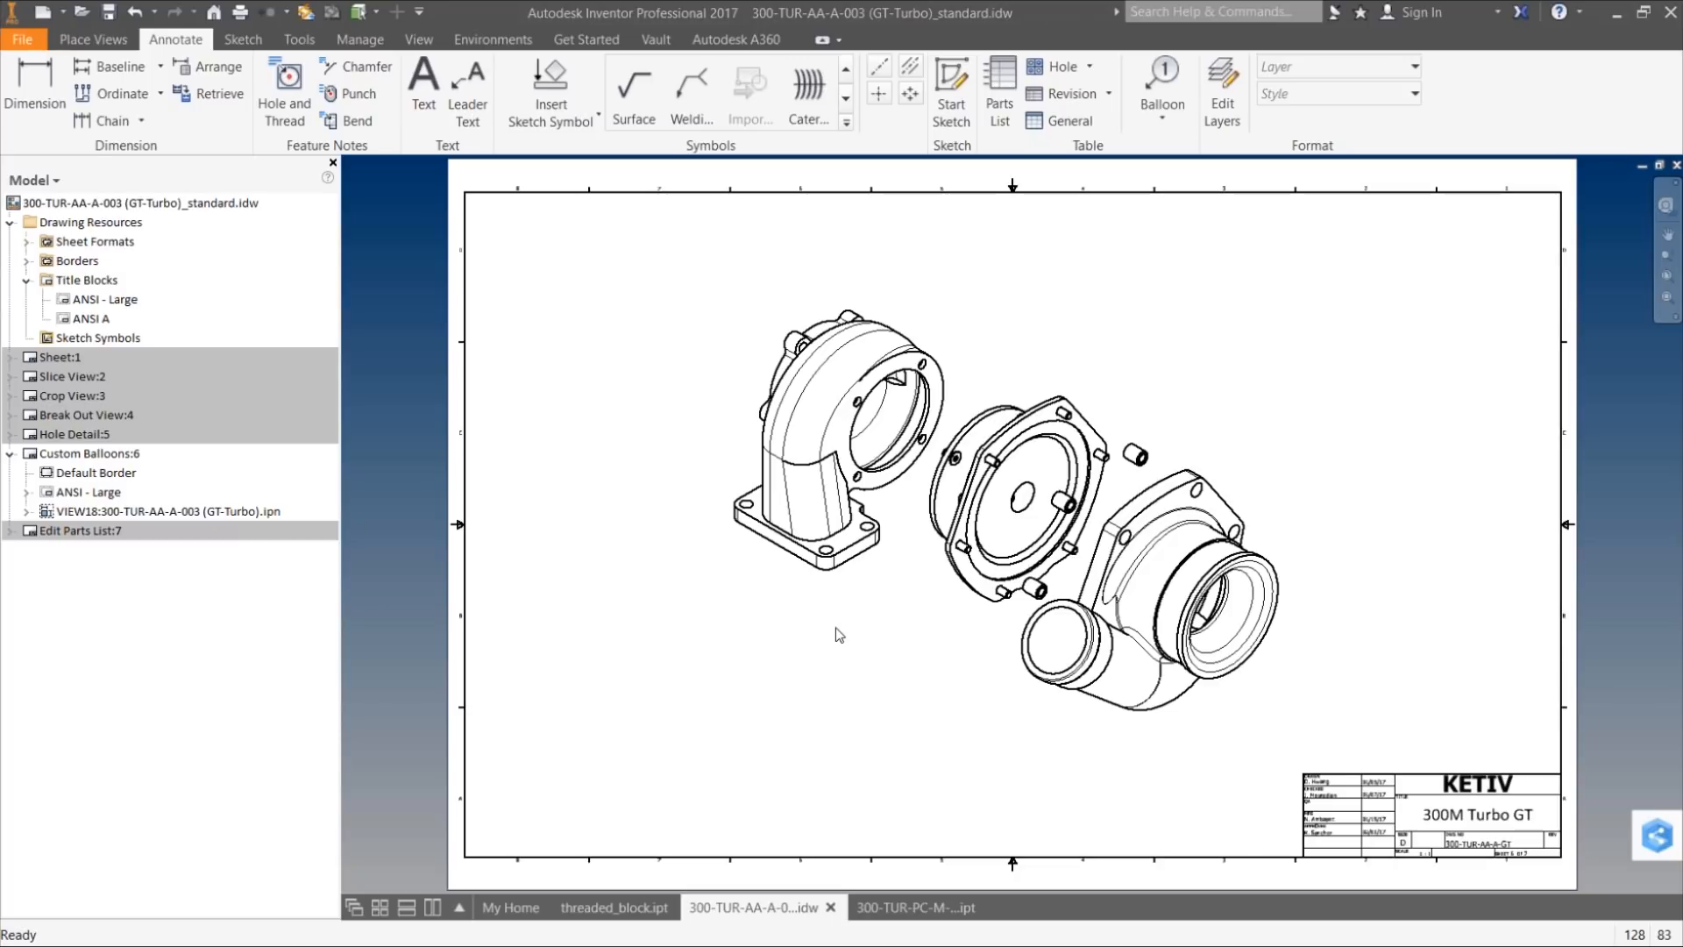
Step: Add a balloon with a straight leader to the square-flanged housing, placed below its flange
{"action": "left_click", "coordinate": [1162, 81]}
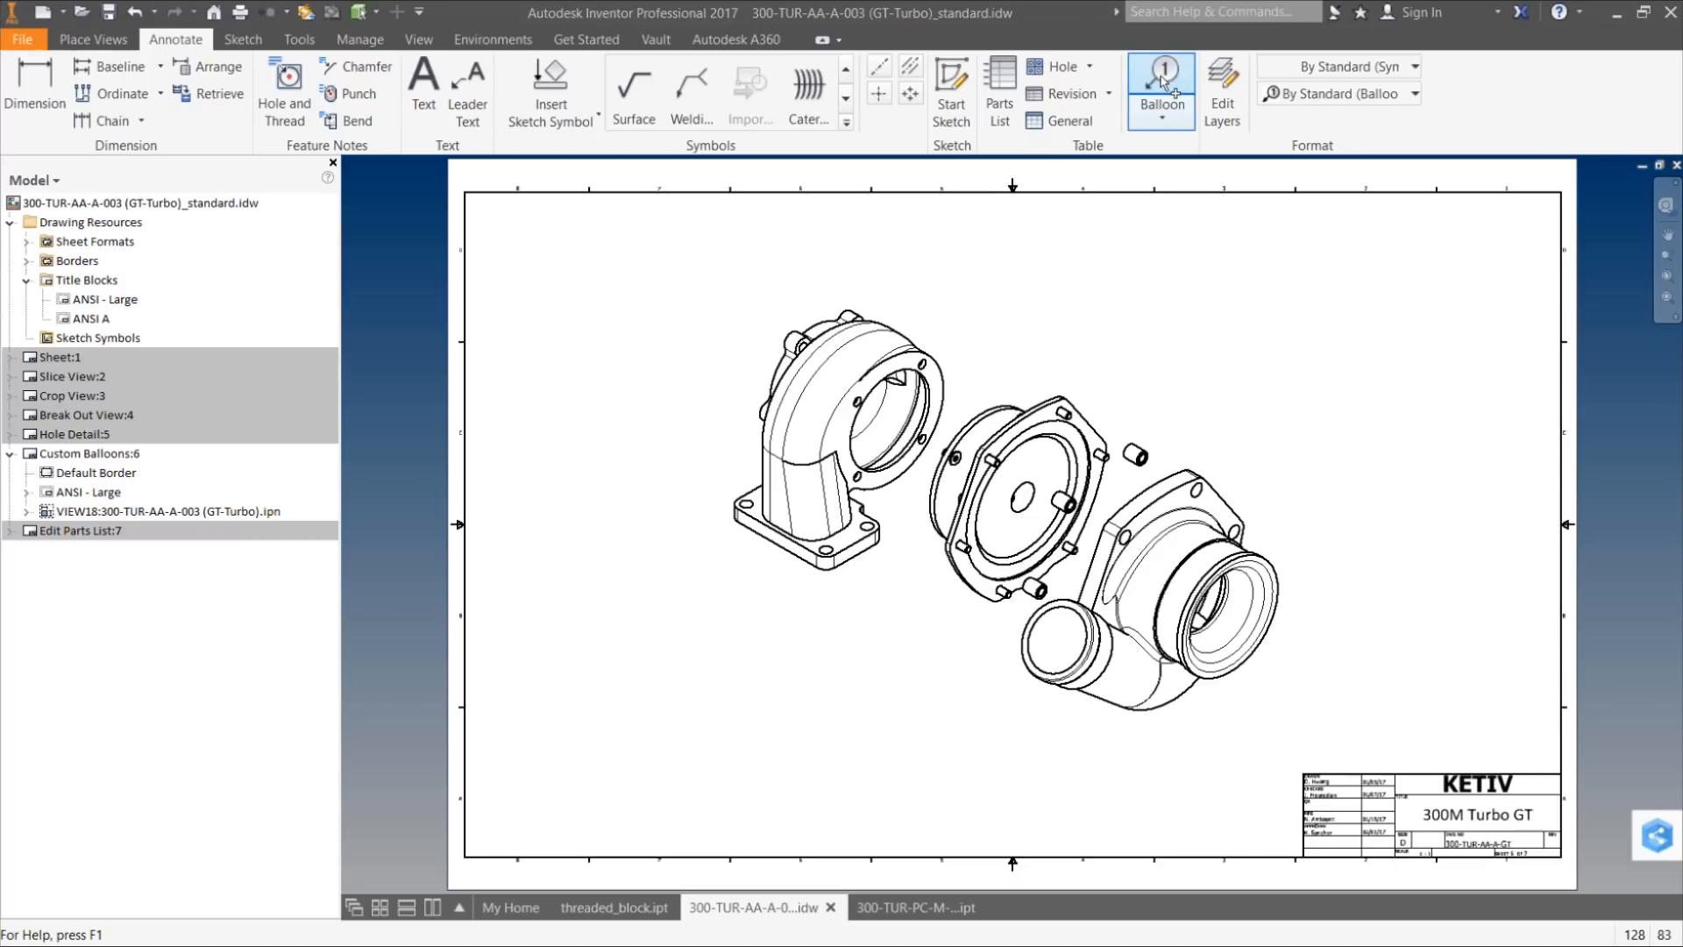
{"action": "left_click", "coordinate": [764, 542]}
{"action": "left_click", "coordinate": [708, 628]}
{"action": "right_click", "coordinate": [770, 637]}
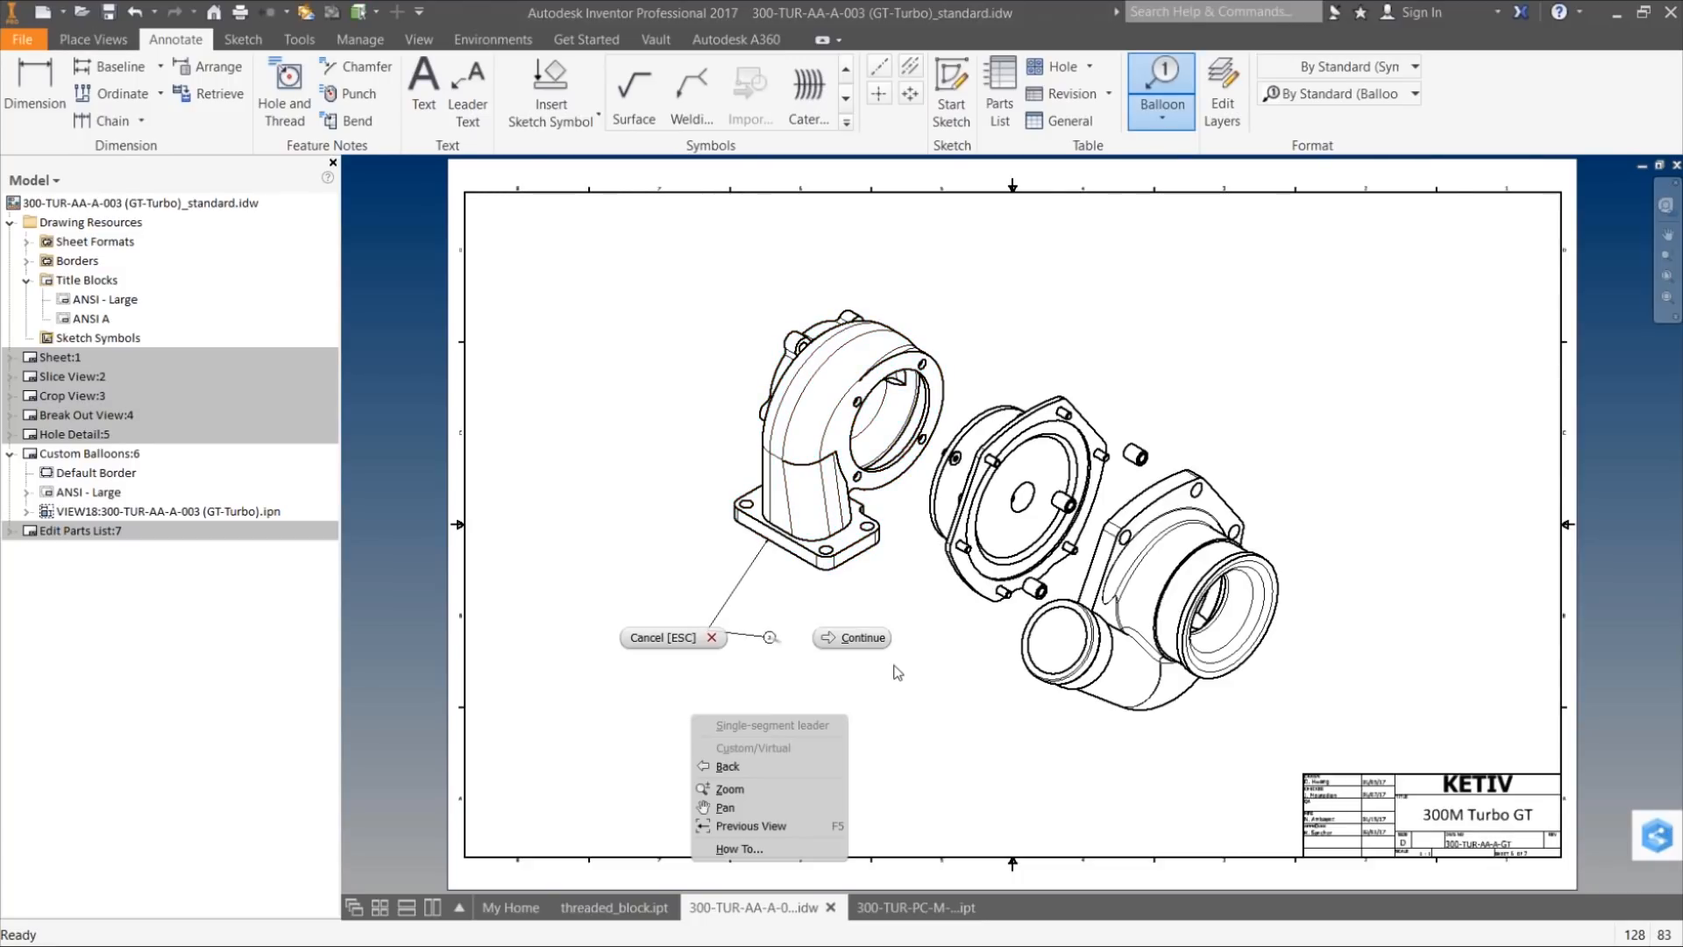
{"action": "left_click", "coordinate": [864, 638]}
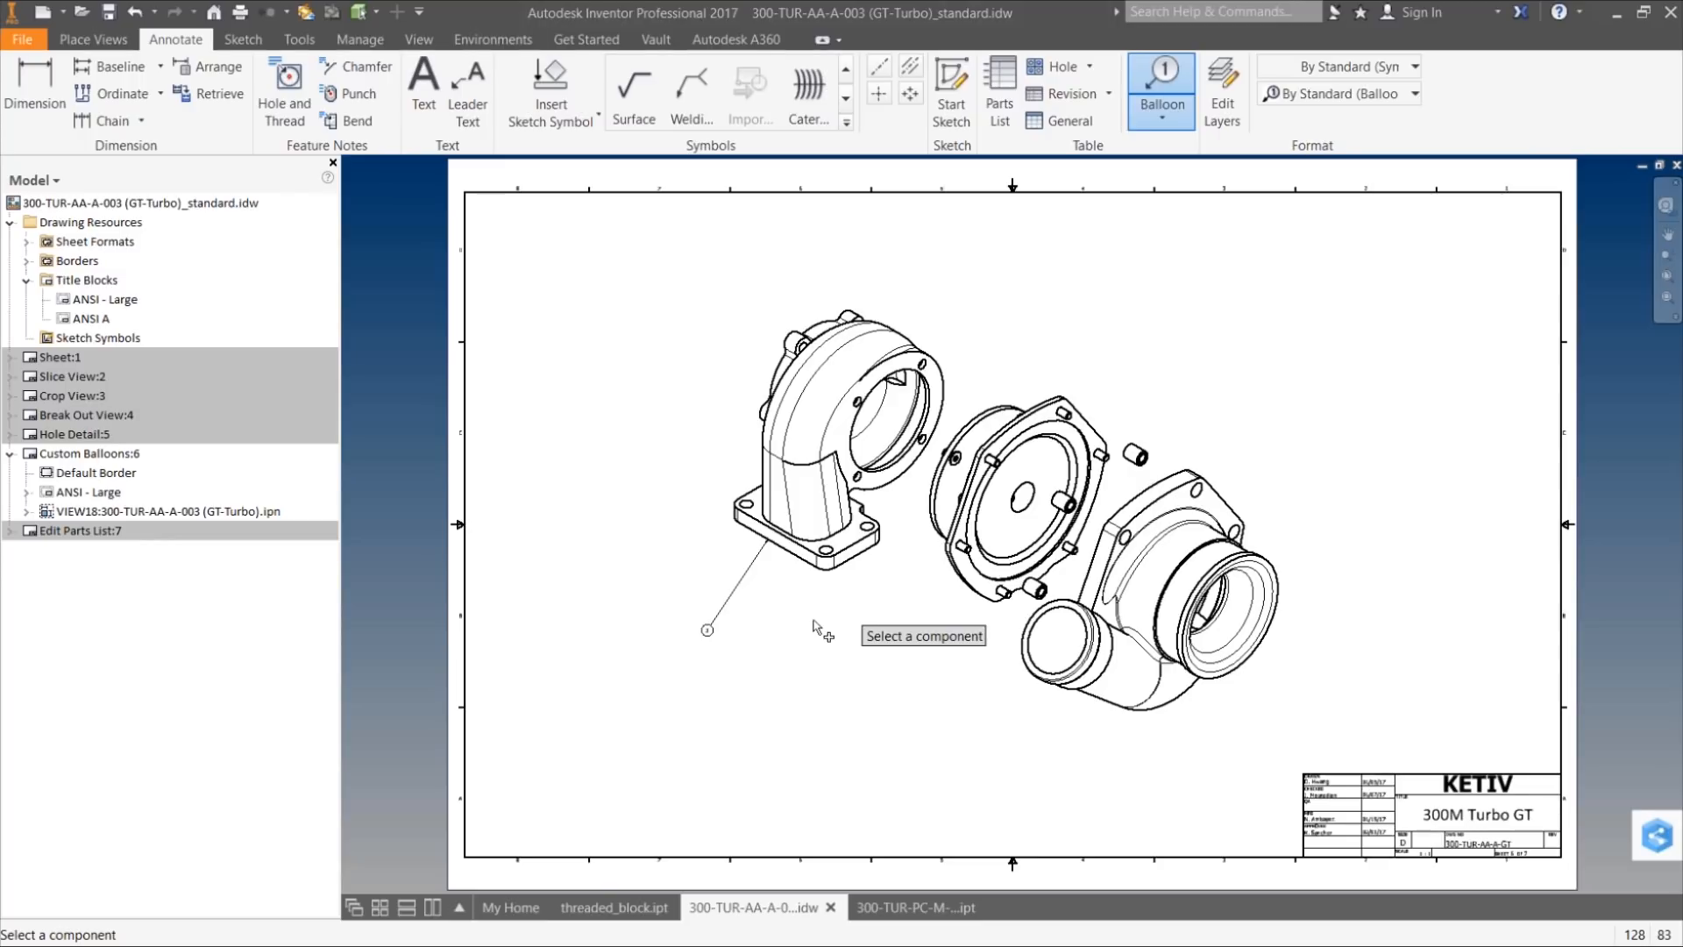
Step: Add balloons to the middle plate, its lowest stud and the lowest loose spacer, placed in a row below the exploded view
{"action": "scroll", "coordinate": [815, 628], "scroll_direction": "up", "scroll_amount": 4}
{"action": "scroll", "coordinate": [718, 474], "scroll_direction": "down", "scroll_amount": 2}
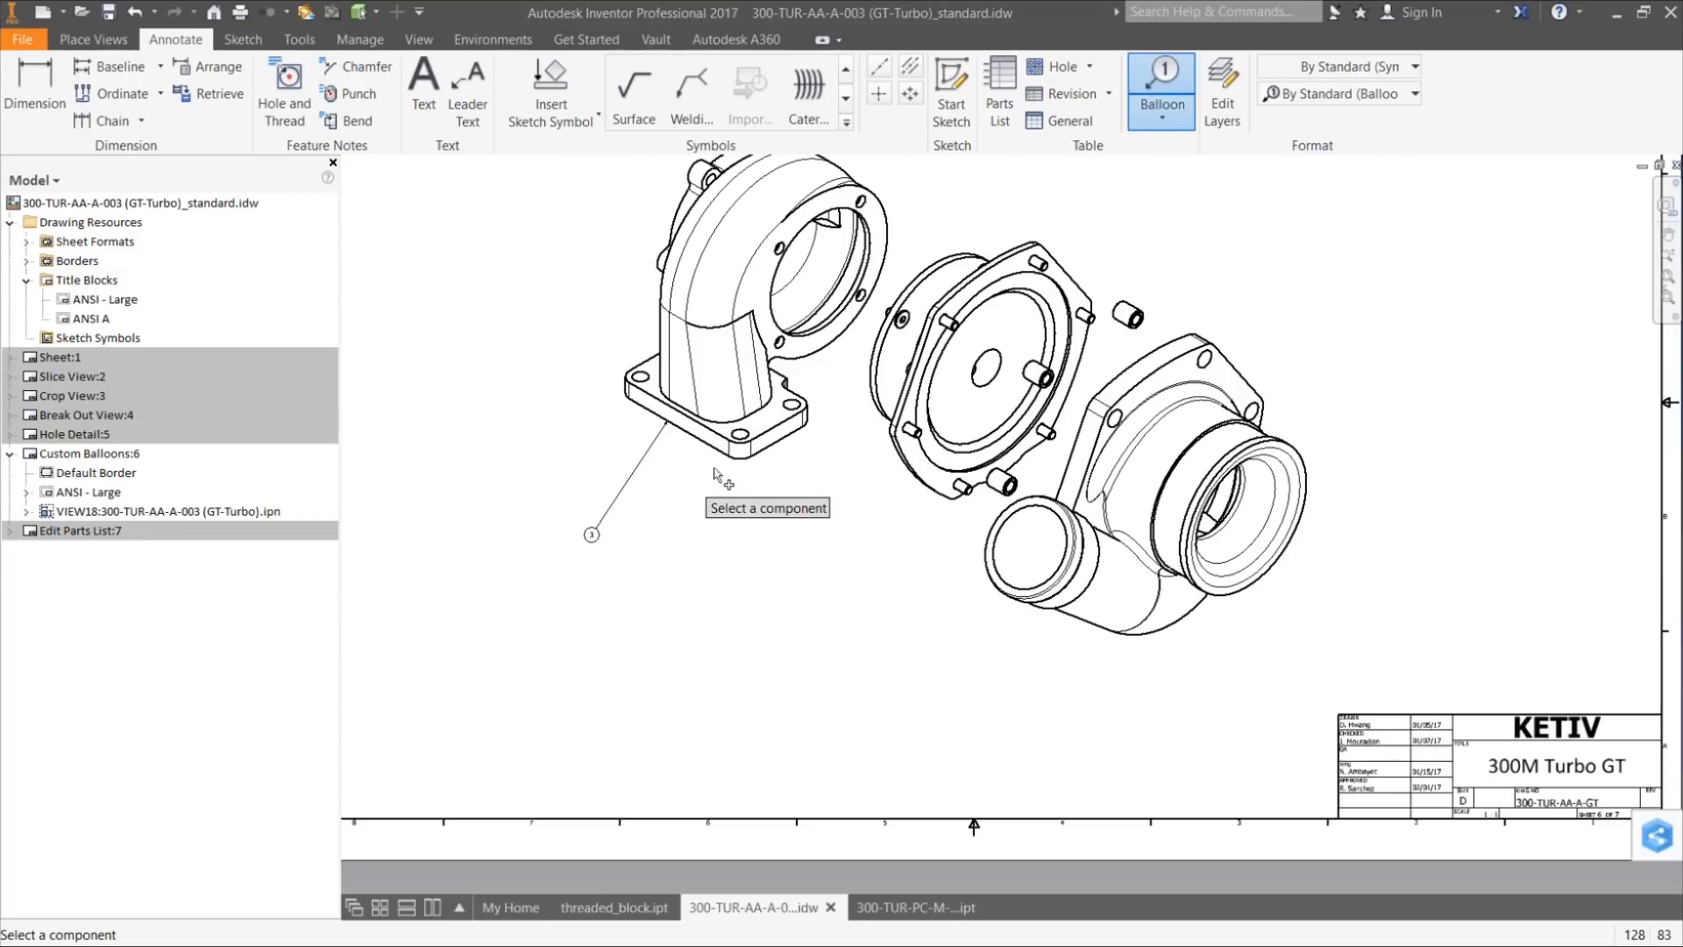
{"action": "left_click", "coordinate": [874, 402]}
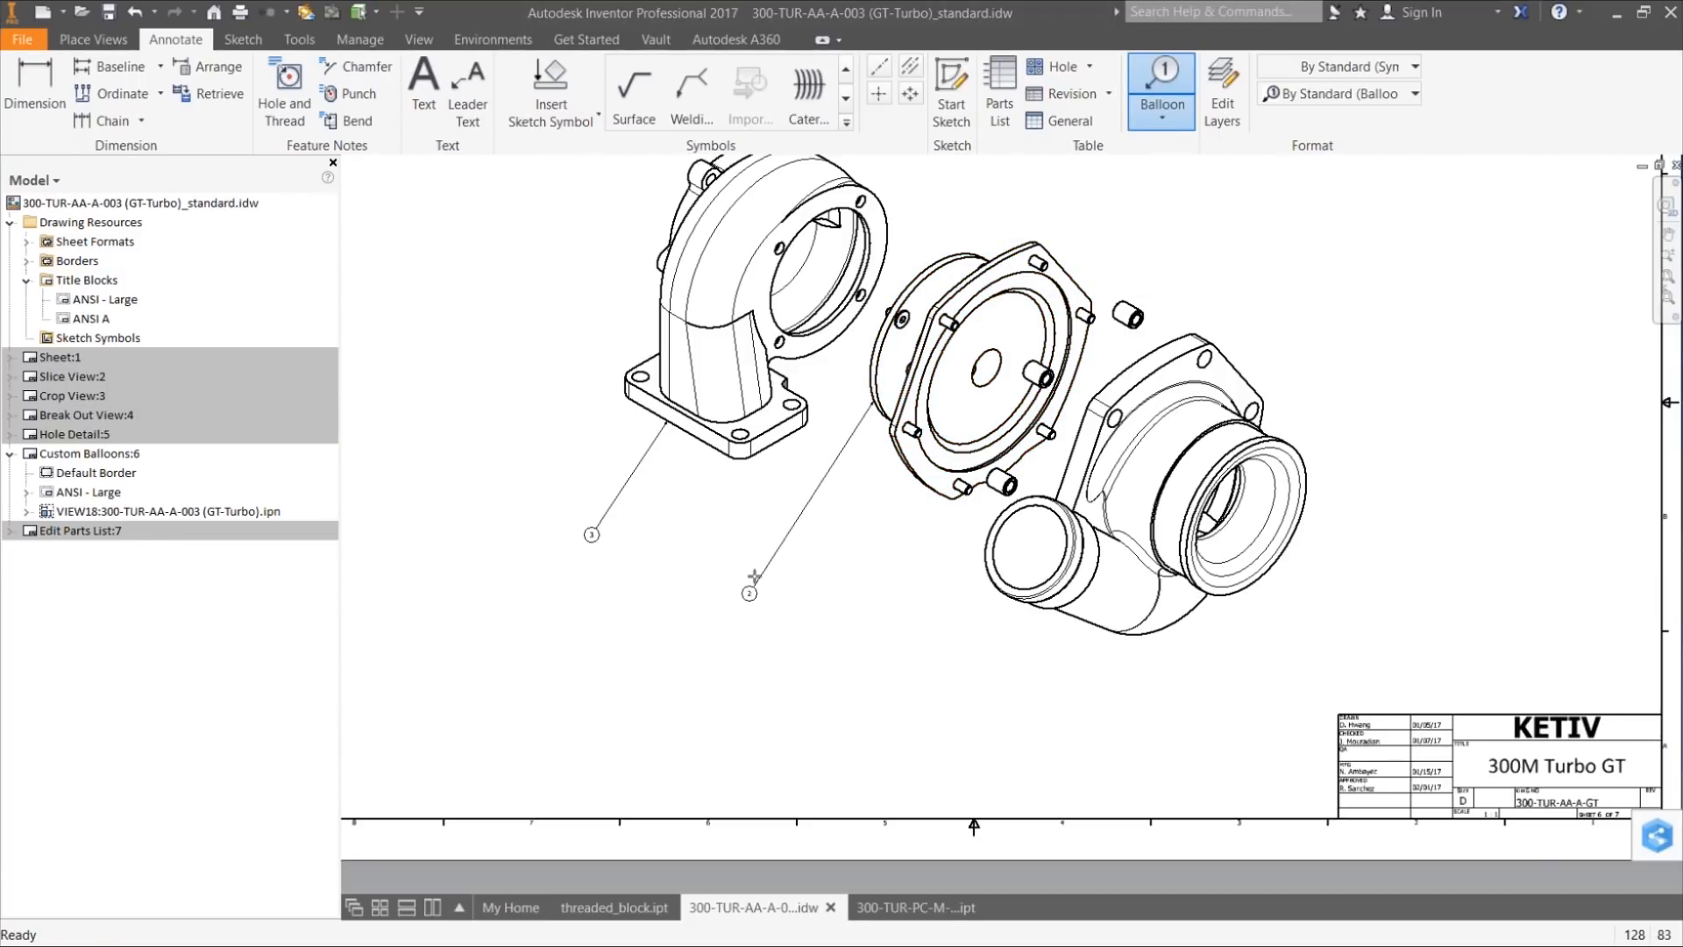
{"action": "left_click", "coordinate": [762, 573]}
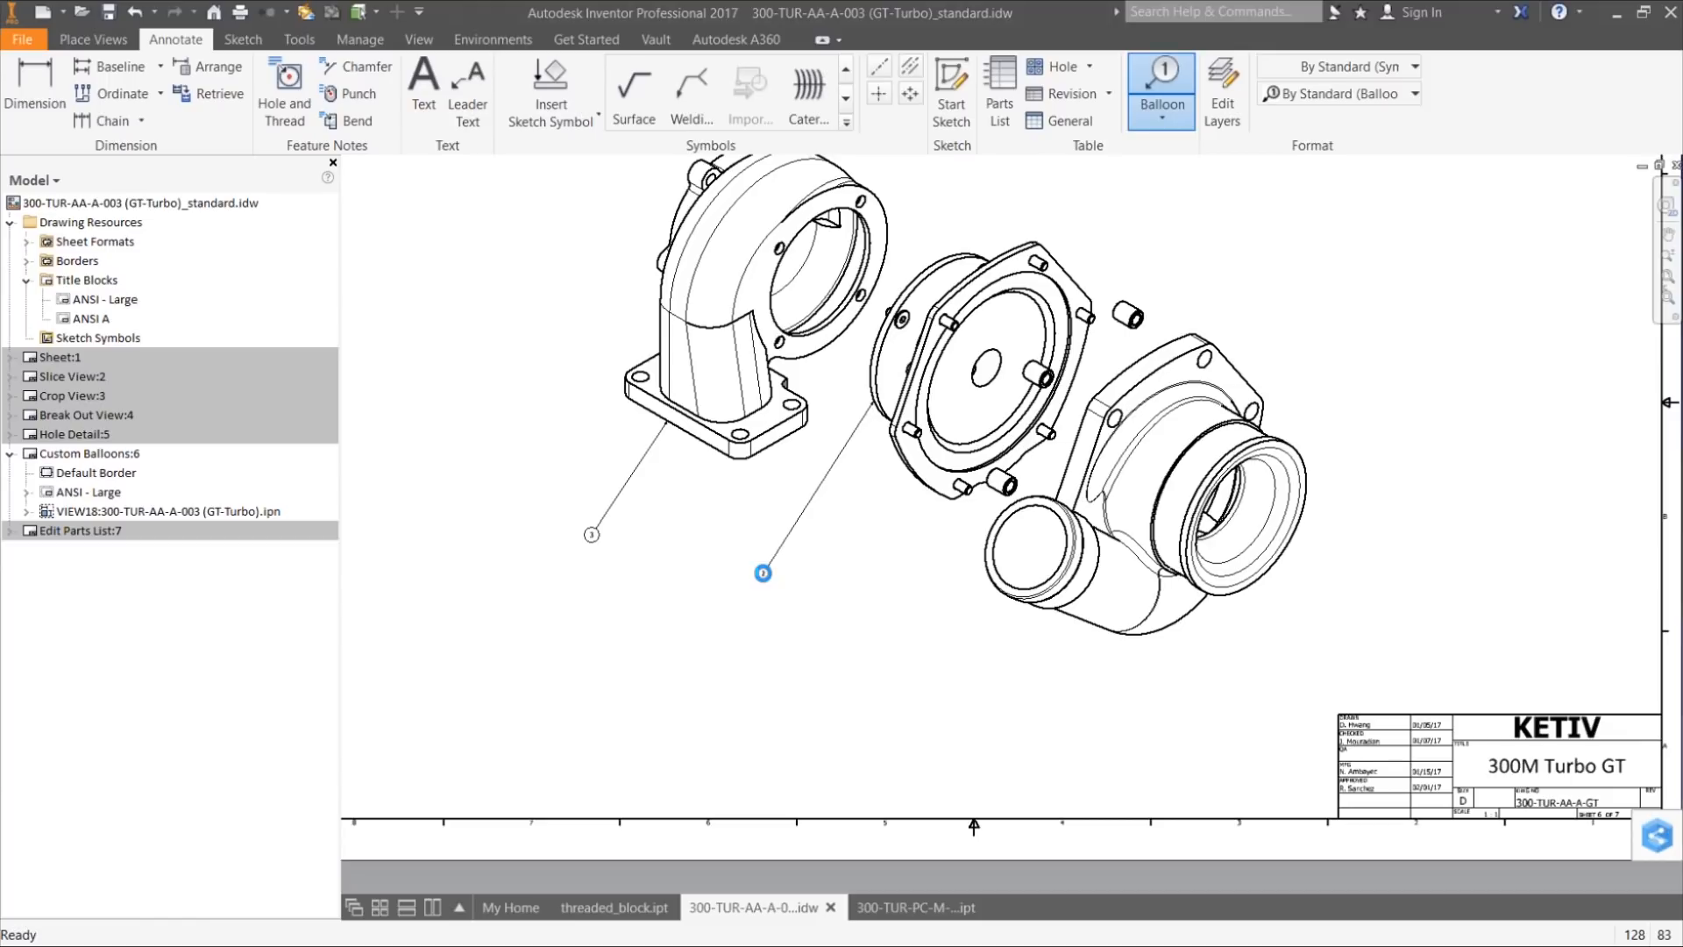
{"action": "left_click", "coordinate": [961, 491]}
{"action": "left_click", "coordinate": [879, 622]}
{"action": "left_click", "coordinate": [999, 484]}
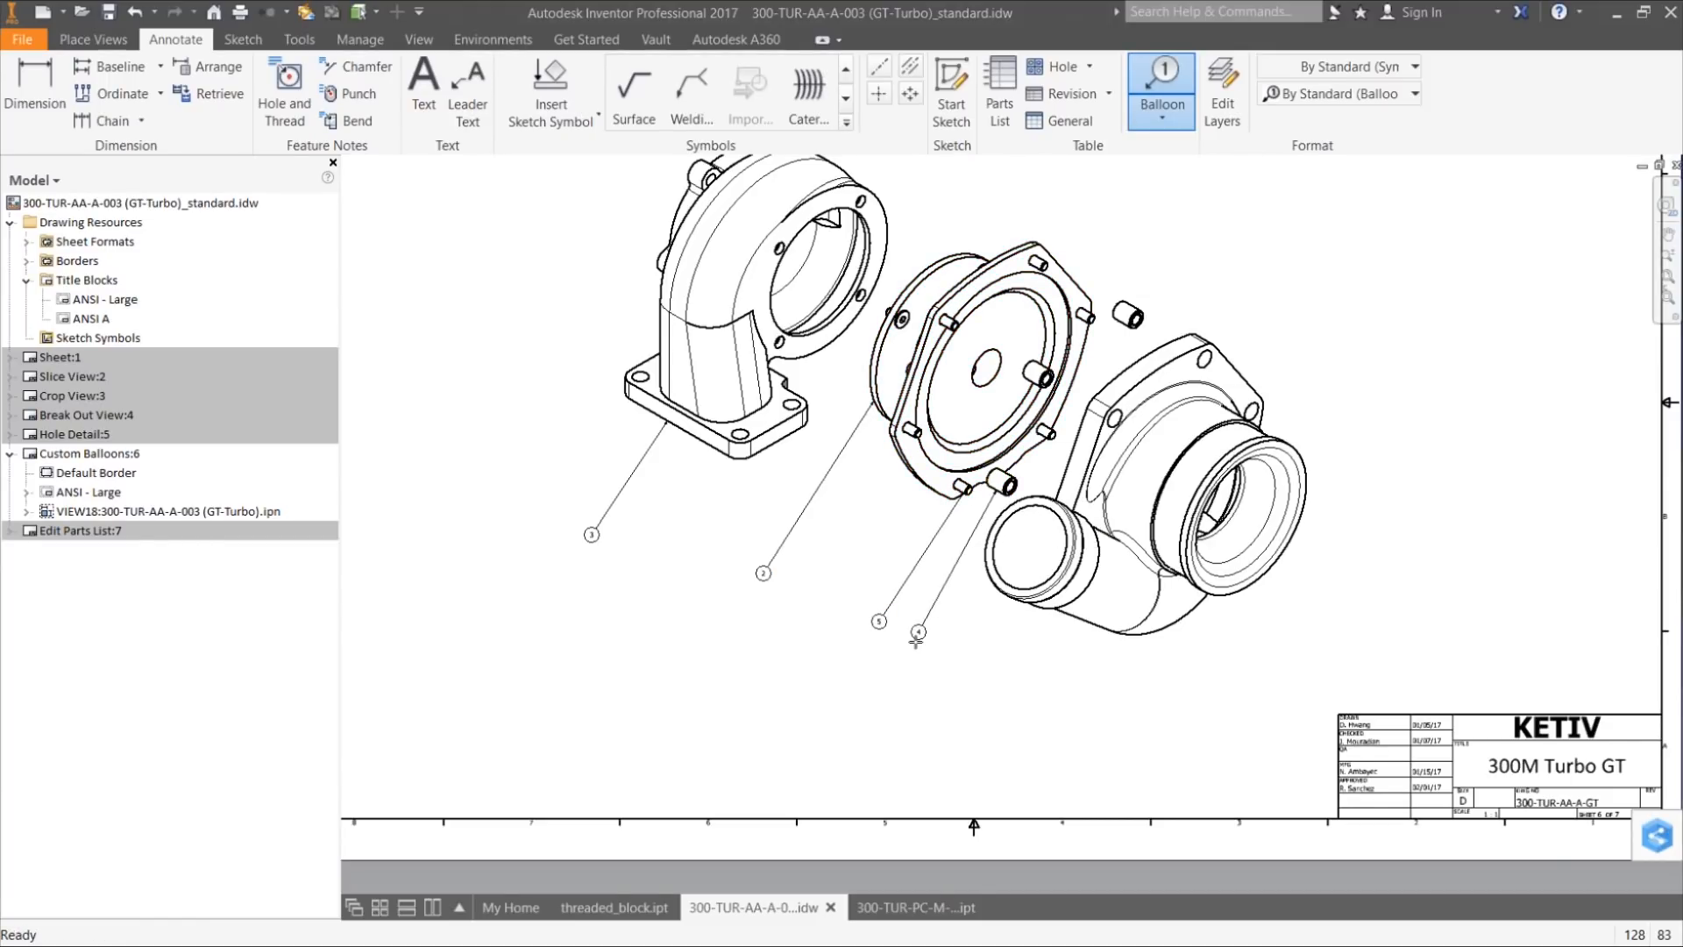
{"action": "left_click", "coordinate": [916, 640]}
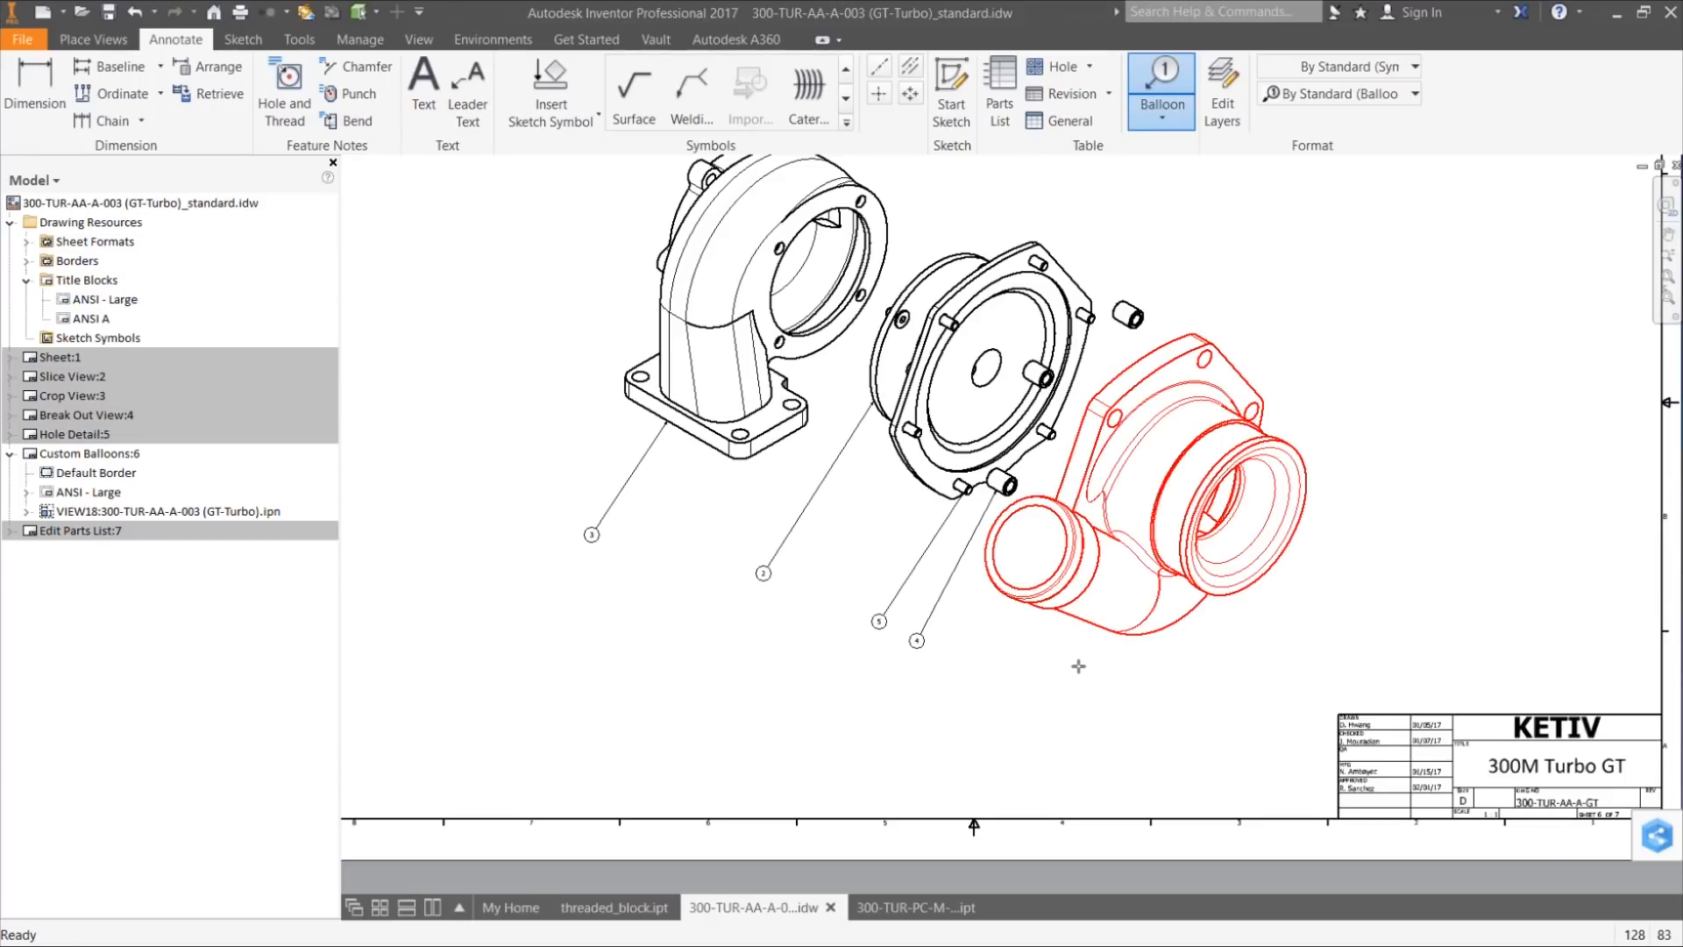
Step: Add a balloon below the large front housing and check the item numbers in the placed balloons
{"action": "left_click", "coordinate": [1110, 632]}
{"action": "left_click", "coordinate": [1054, 697]}
{"action": "scroll", "coordinate": [763, 666], "scroll_direction": "up", "scroll_amount": 3}
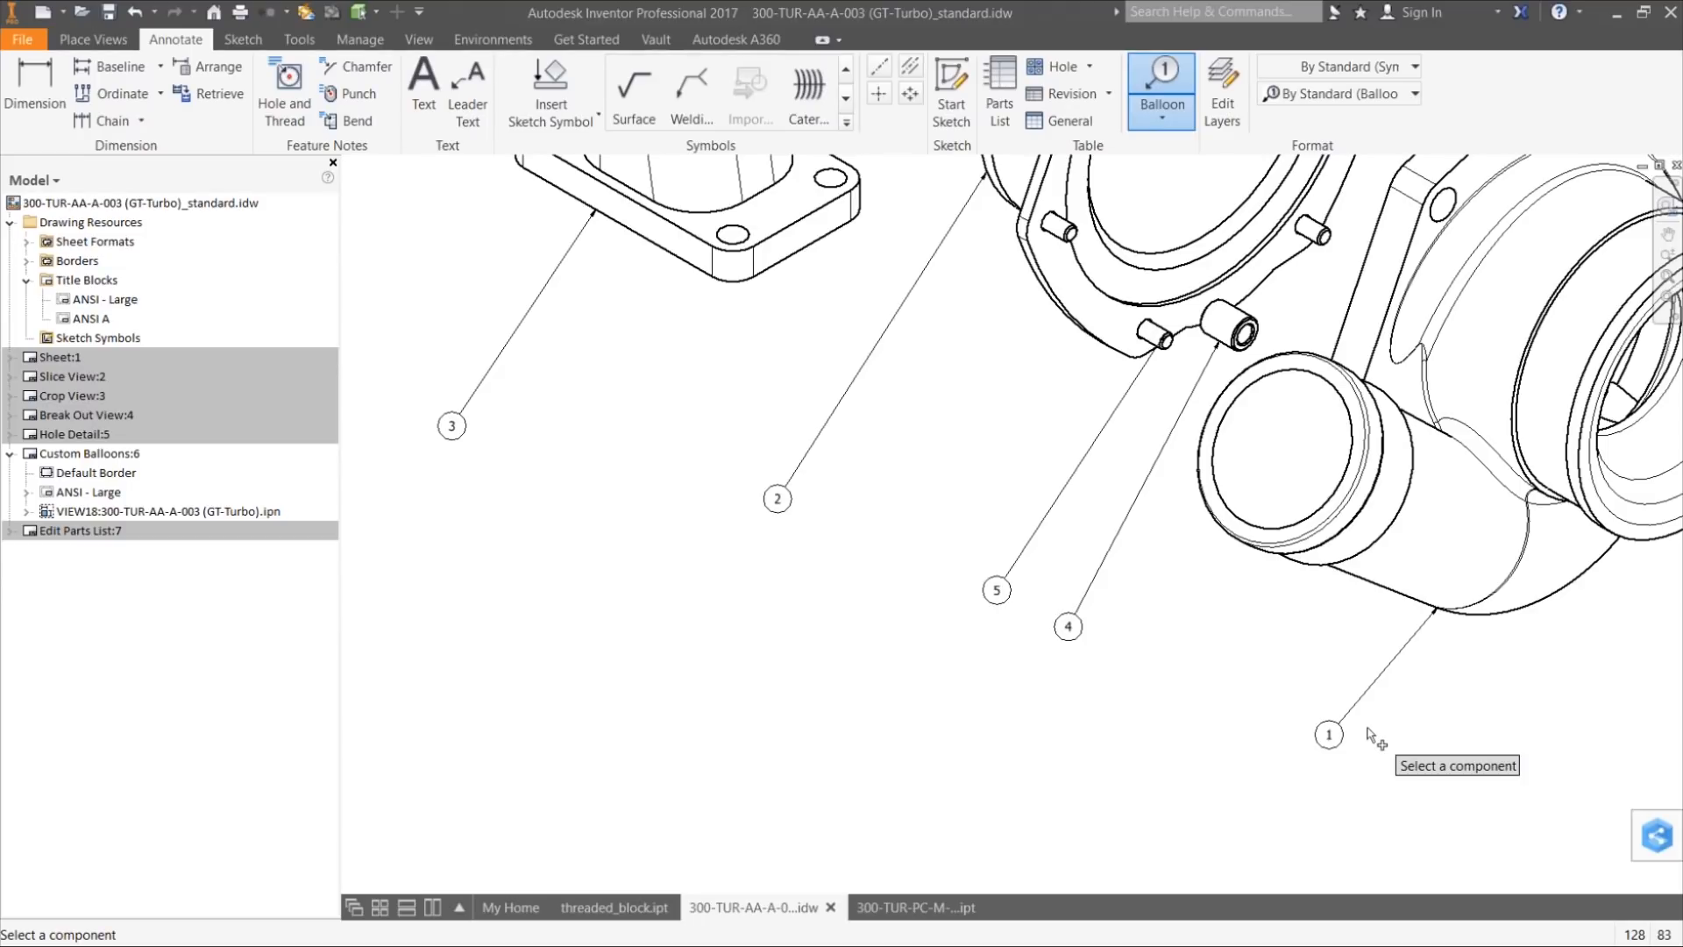
{"action": "scroll", "coordinate": [1296, 477], "scroll_direction": "up", "scroll_amount": 3}
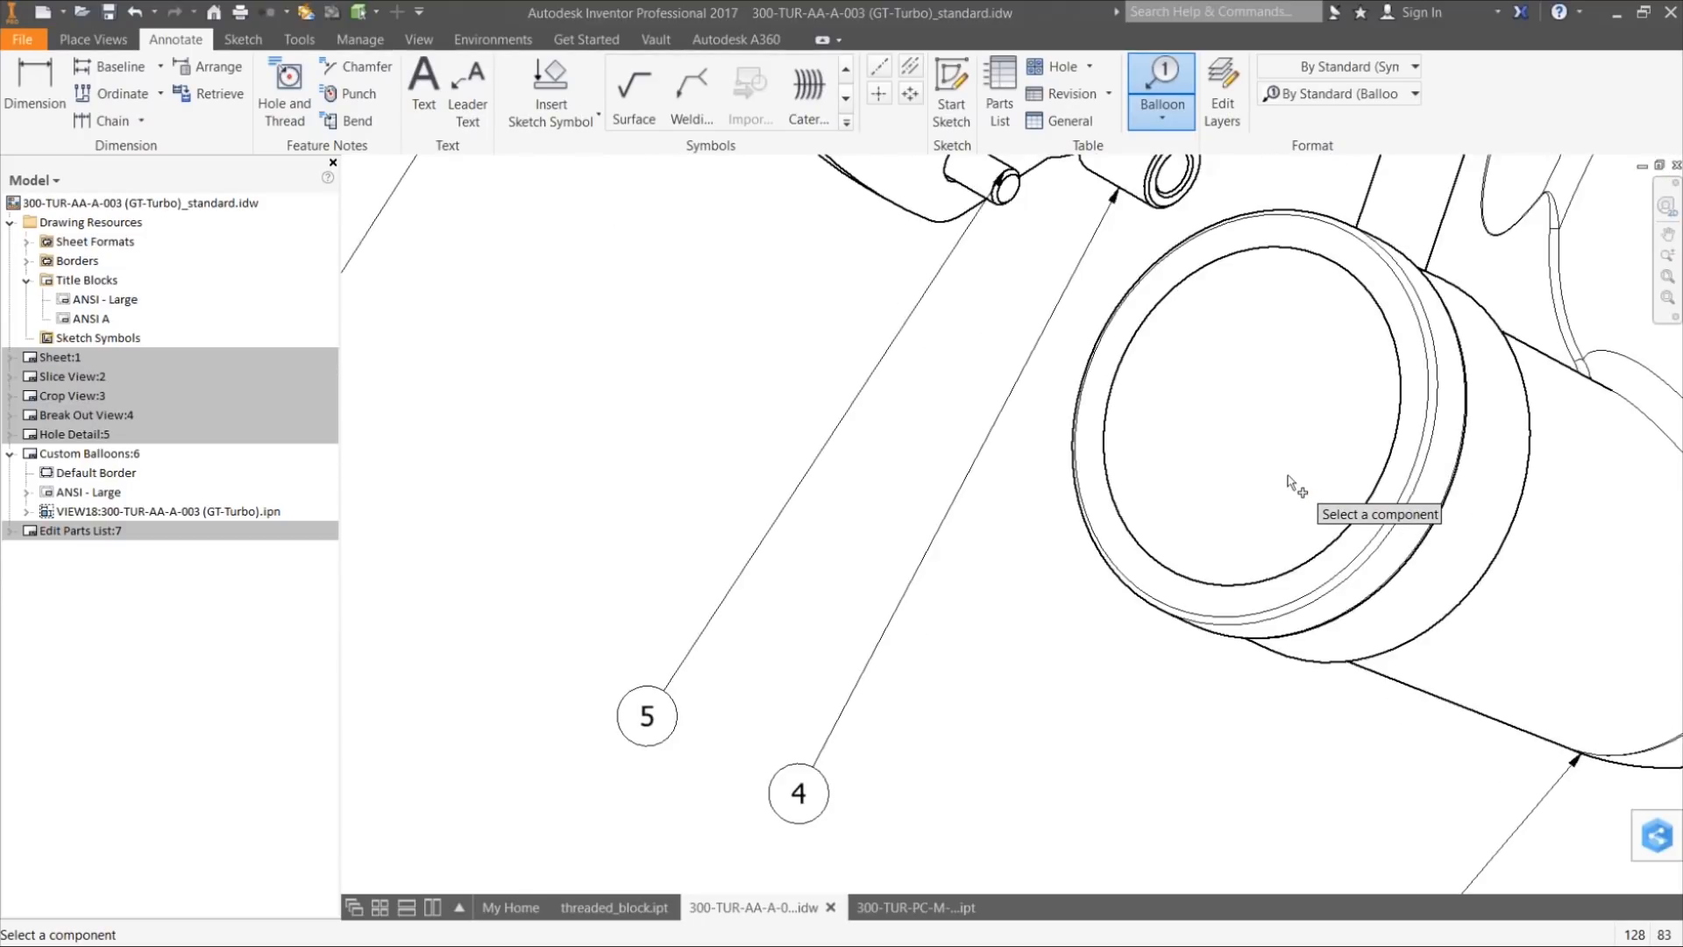
{"action": "scroll", "coordinate": [1286, 482], "scroll_direction": "down", "scroll_amount": 2}
{"action": "scroll", "coordinate": [1226, 510], "scroll_direction": "down", "scroll_amount": 2}
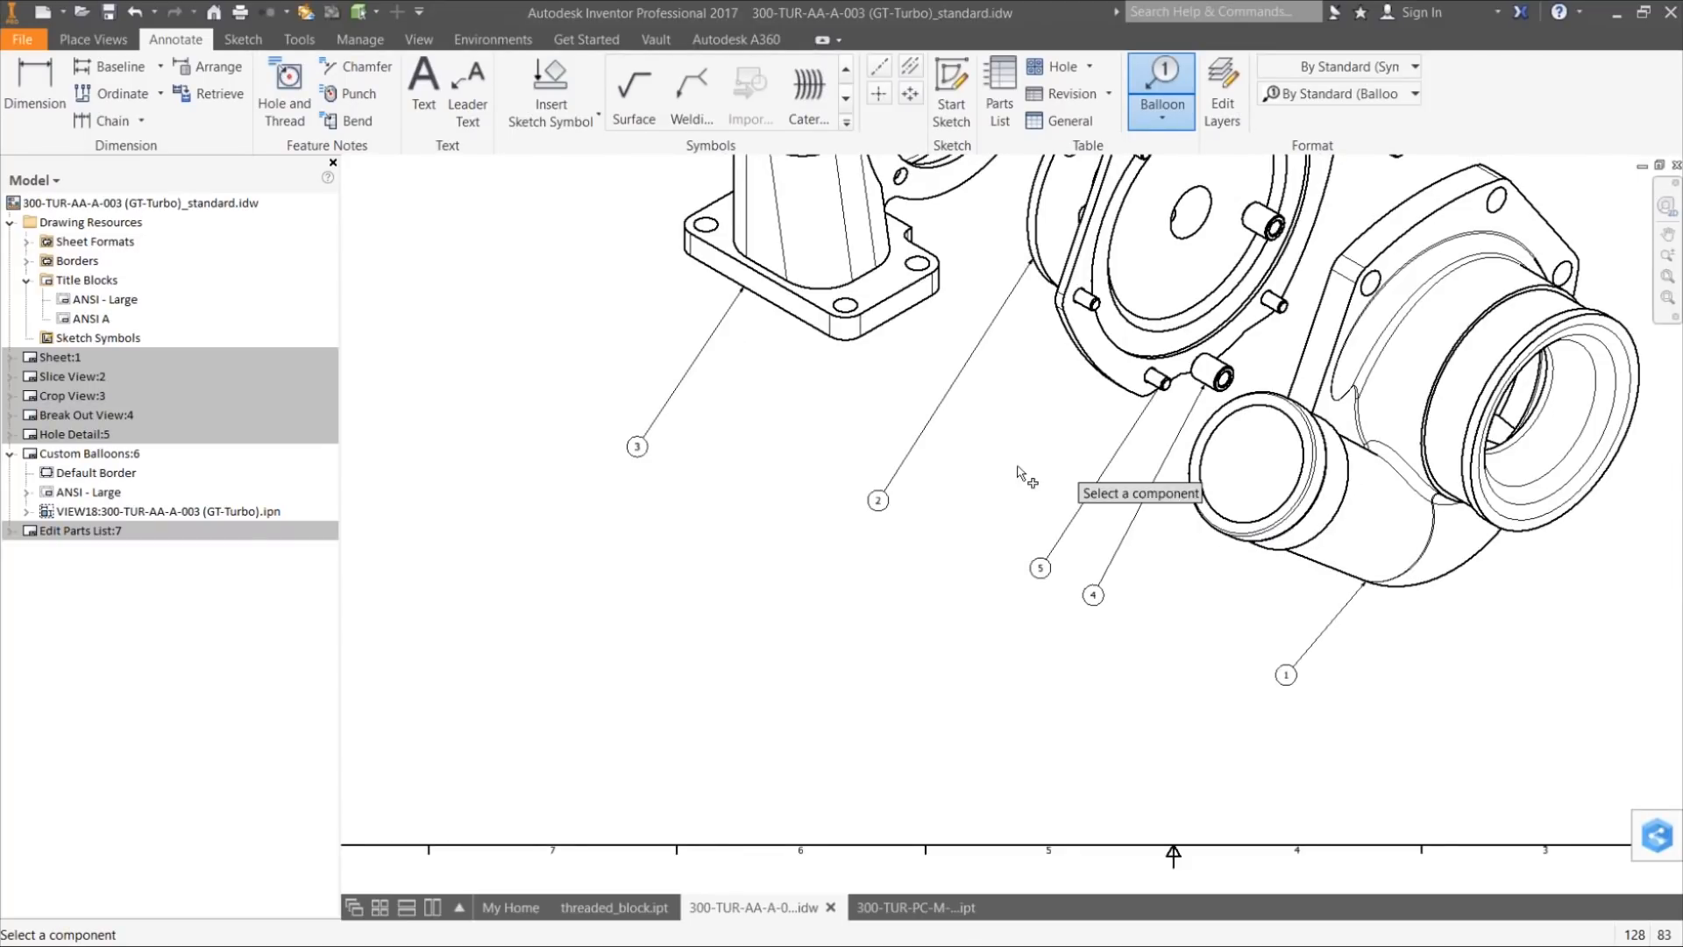
{"action": "scroll", "coordinate": [1017, 474], "scroll_direction": "down", "scroll_amount": 2}
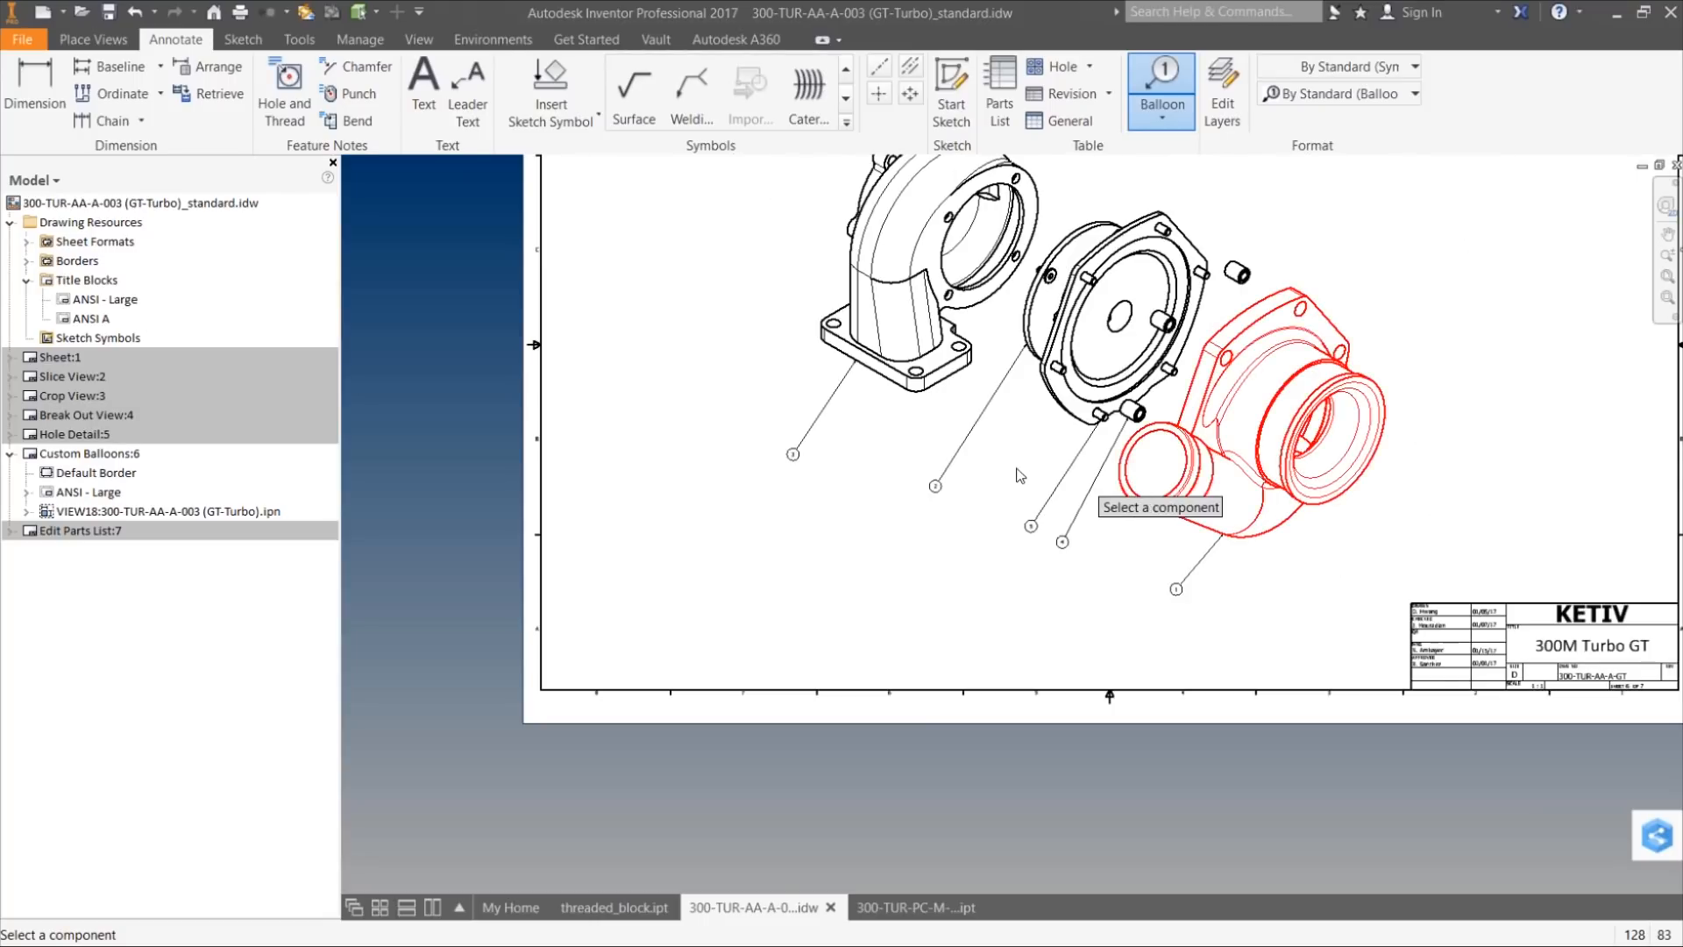
{"action": "left_click", "coordinate": [1666, 279]}
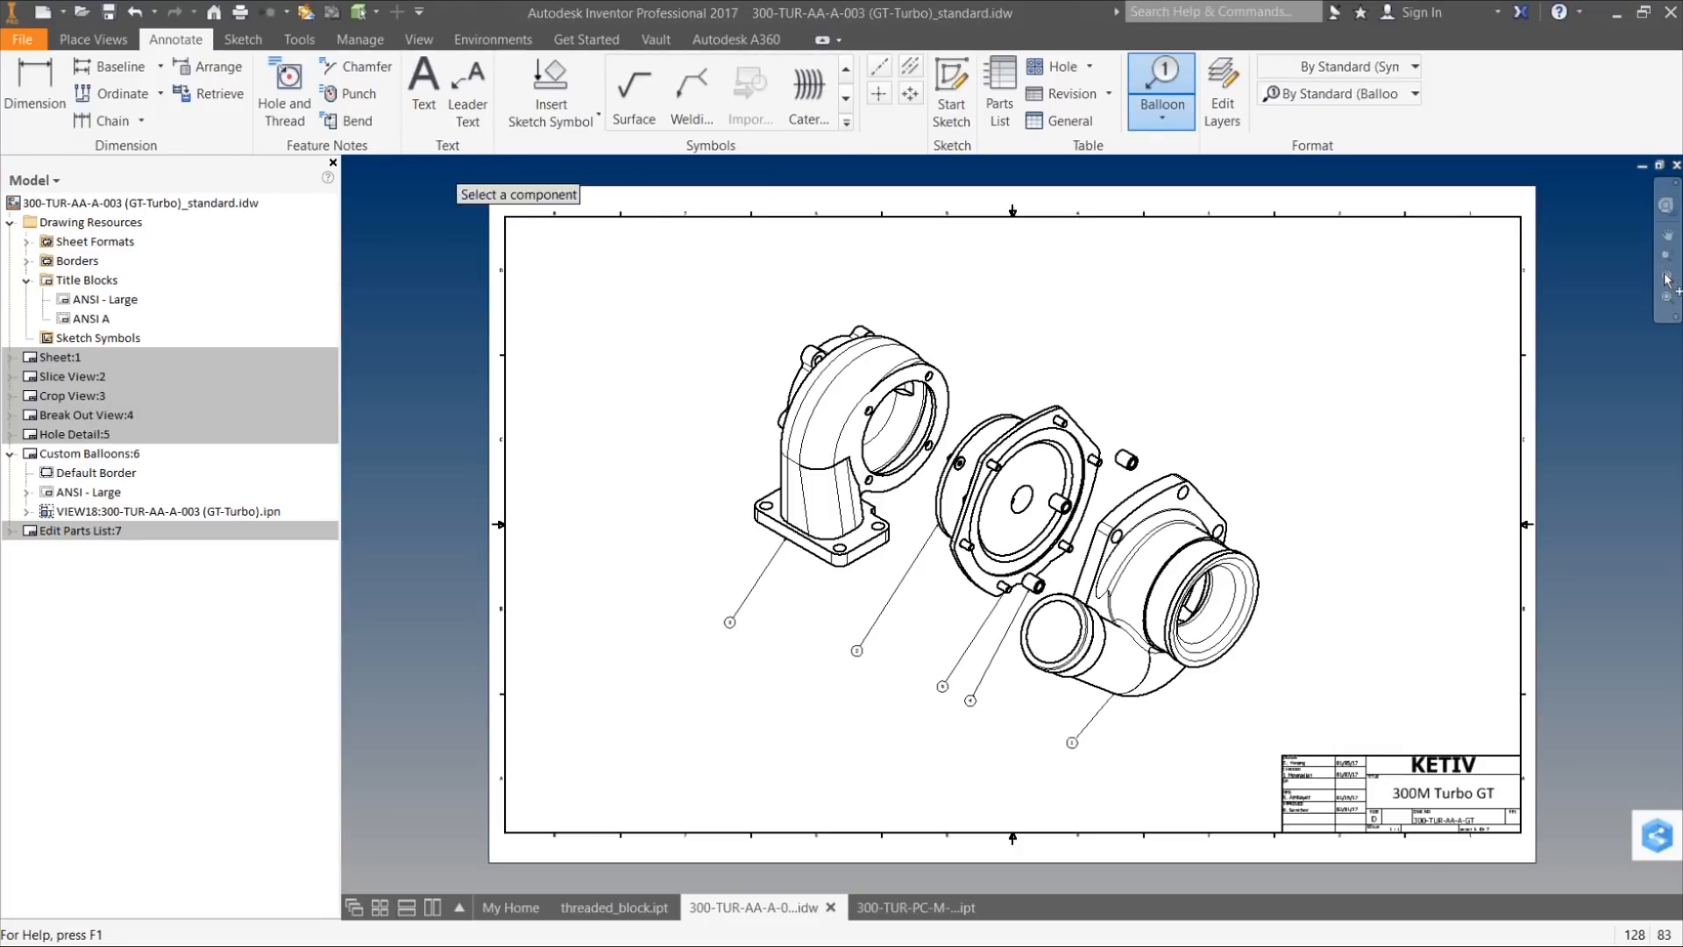
Step: Open the Style and Standard Editor, collapse the dimension styles and display the Balloon (ANSI) style
{"action": "left_click", "coordinate": [372, 45]}
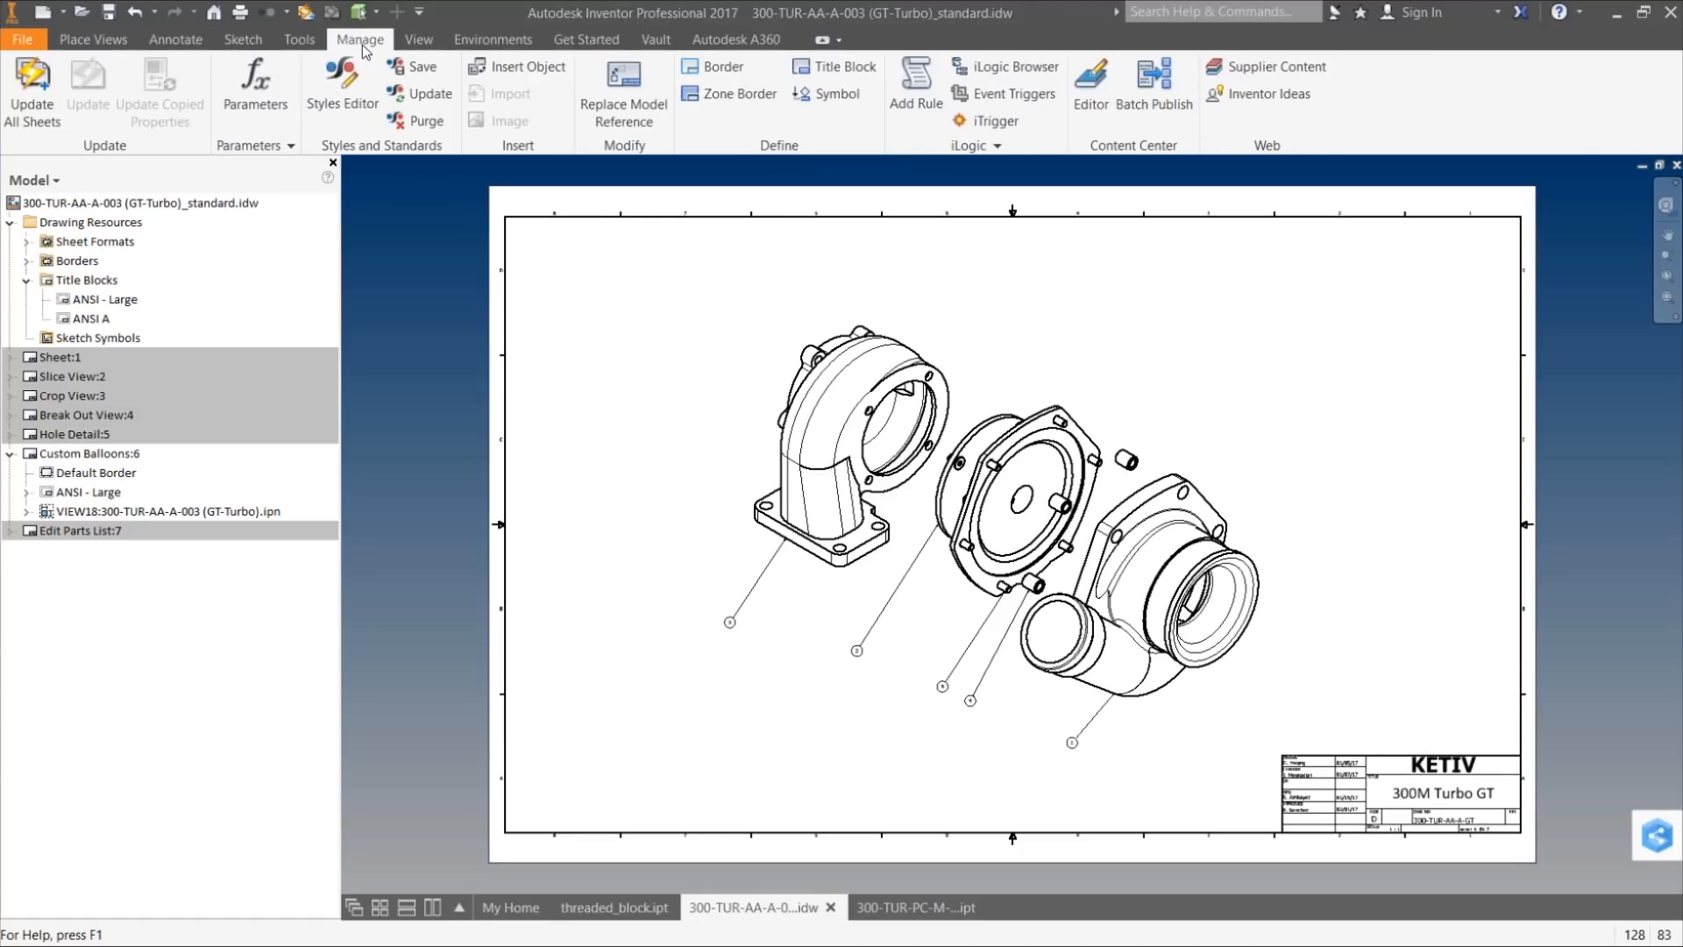
{"action": "left_click", "coordinate": [340, 107]}
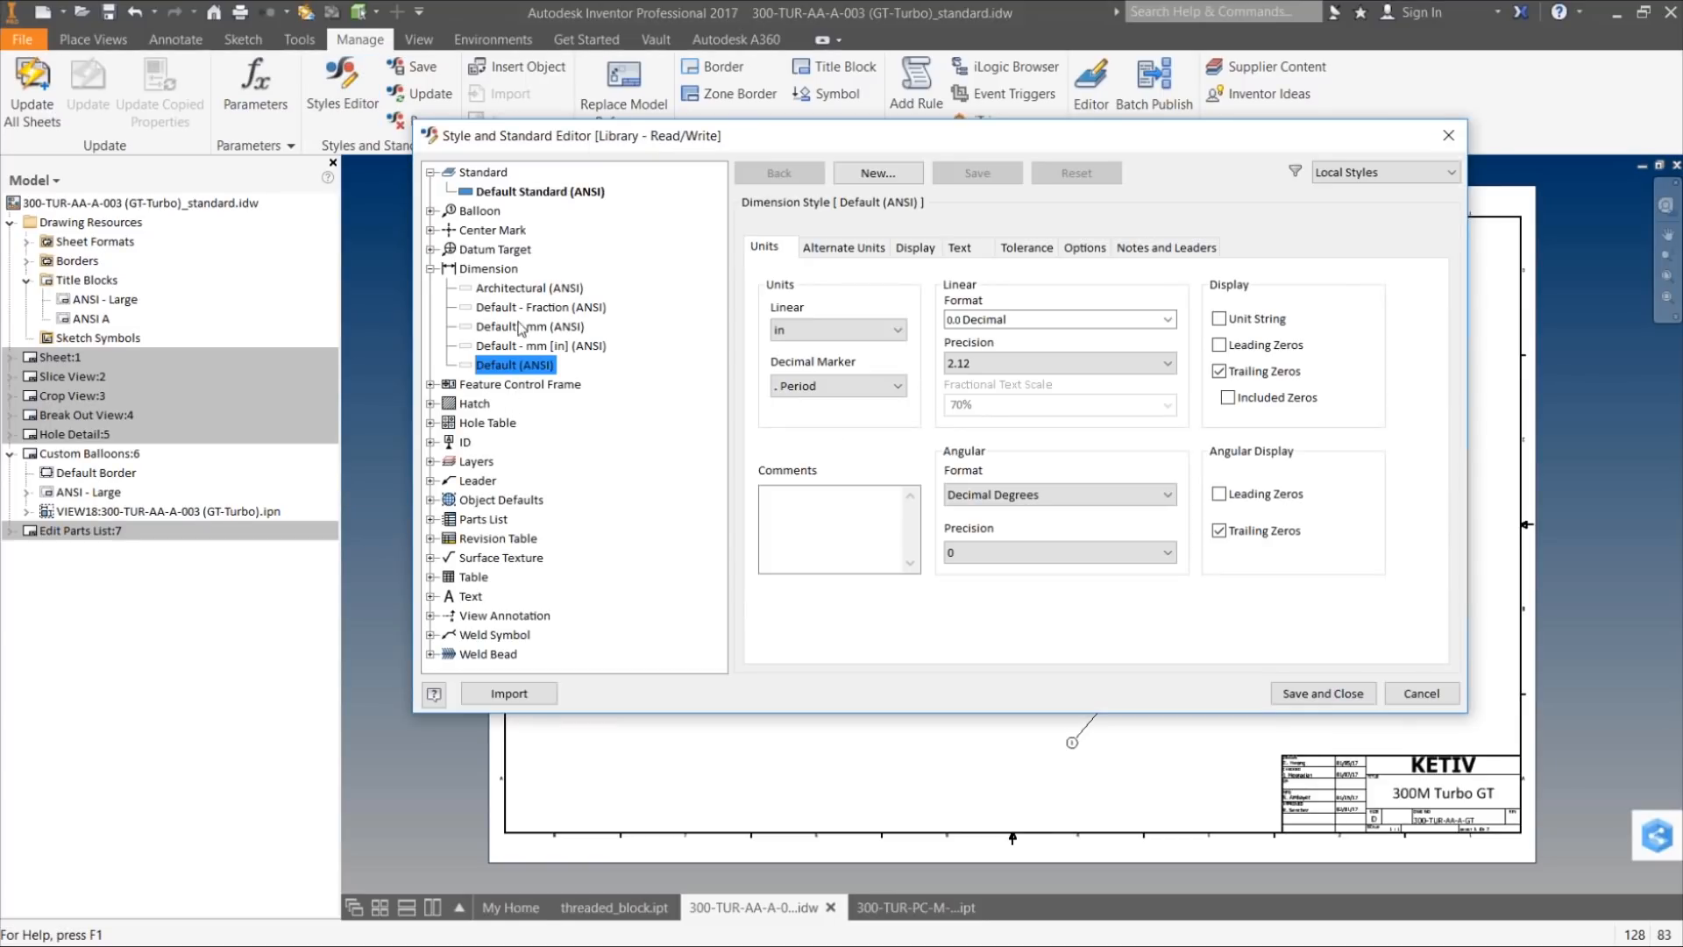
{"action": "left_click", "coordinate": [430, 271]}
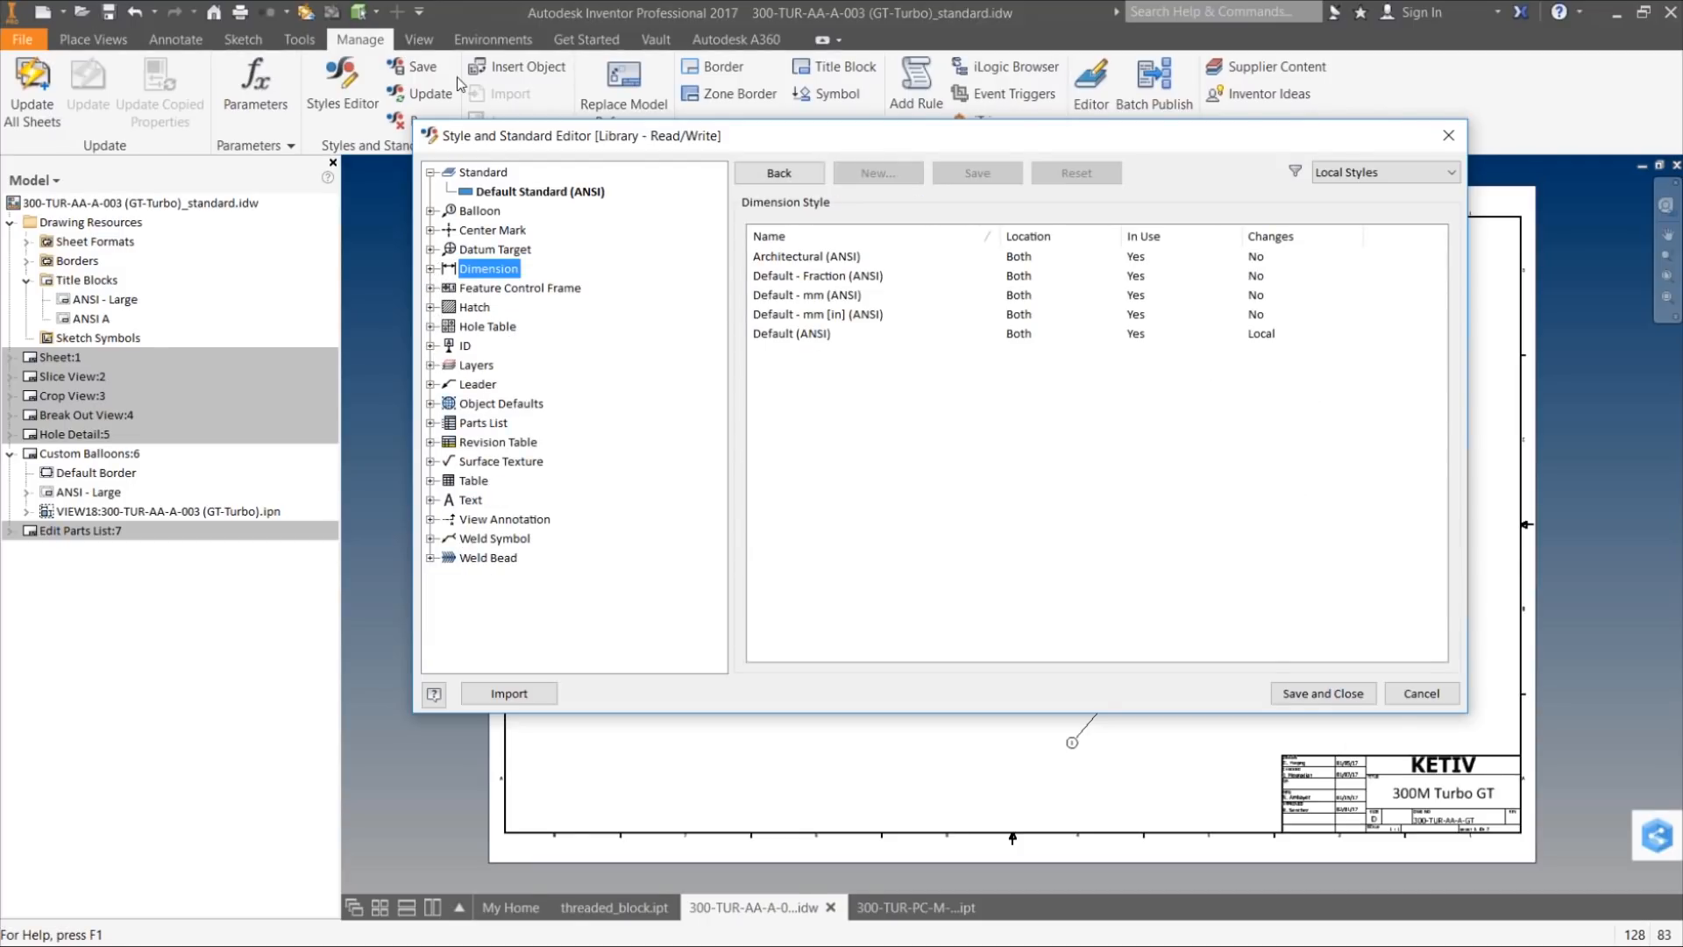
{"action": "left_click", "coordinate": [430, 210]}
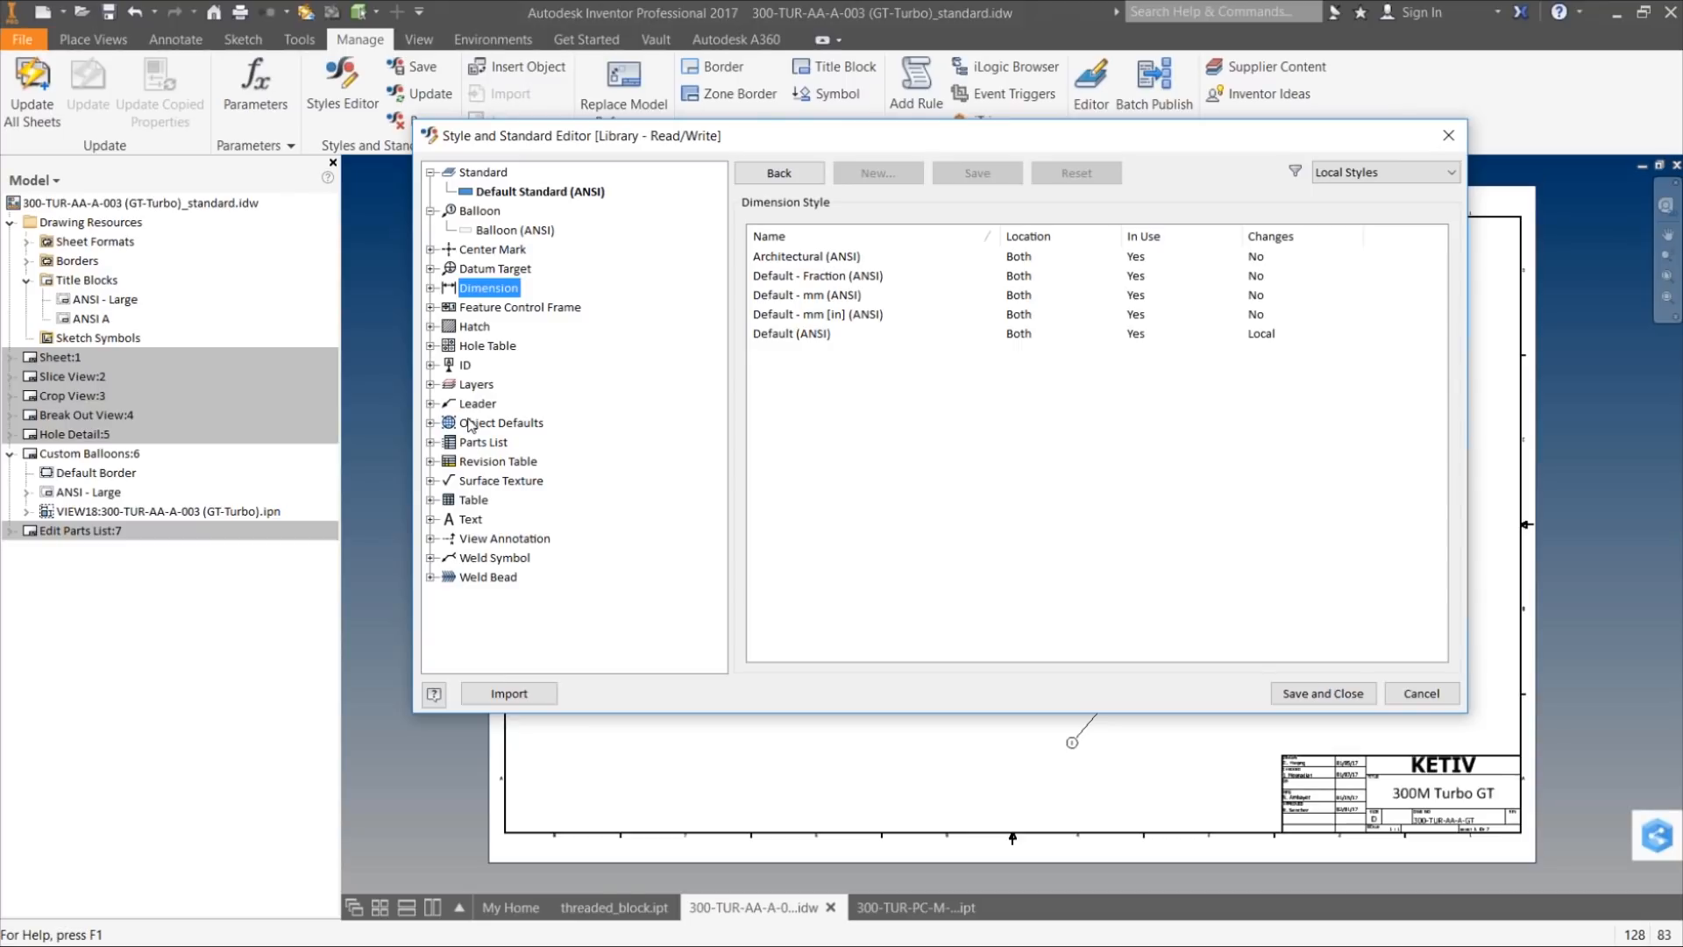
{"action": "left_click", "coordinate": [494, 233]}
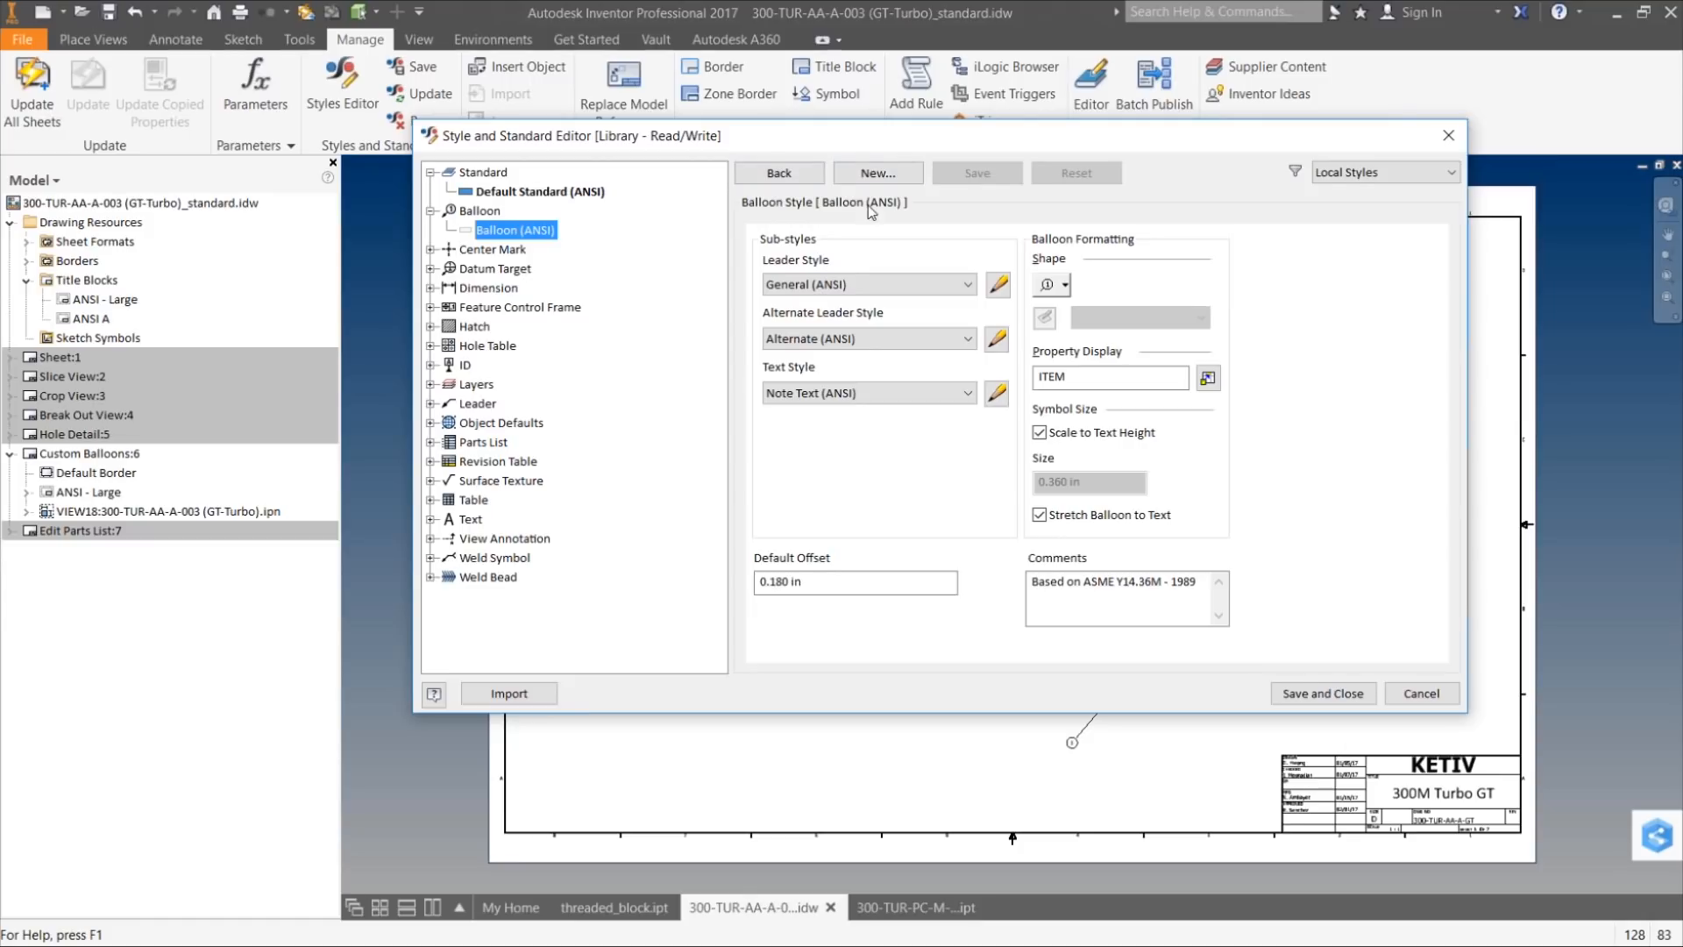
Step: Create a new local balloon style named Custom Balloon (ANSI), based on Balloon (ANSI) and added to the standard
{"action": "left_click", "coordinate": [879, 172]}
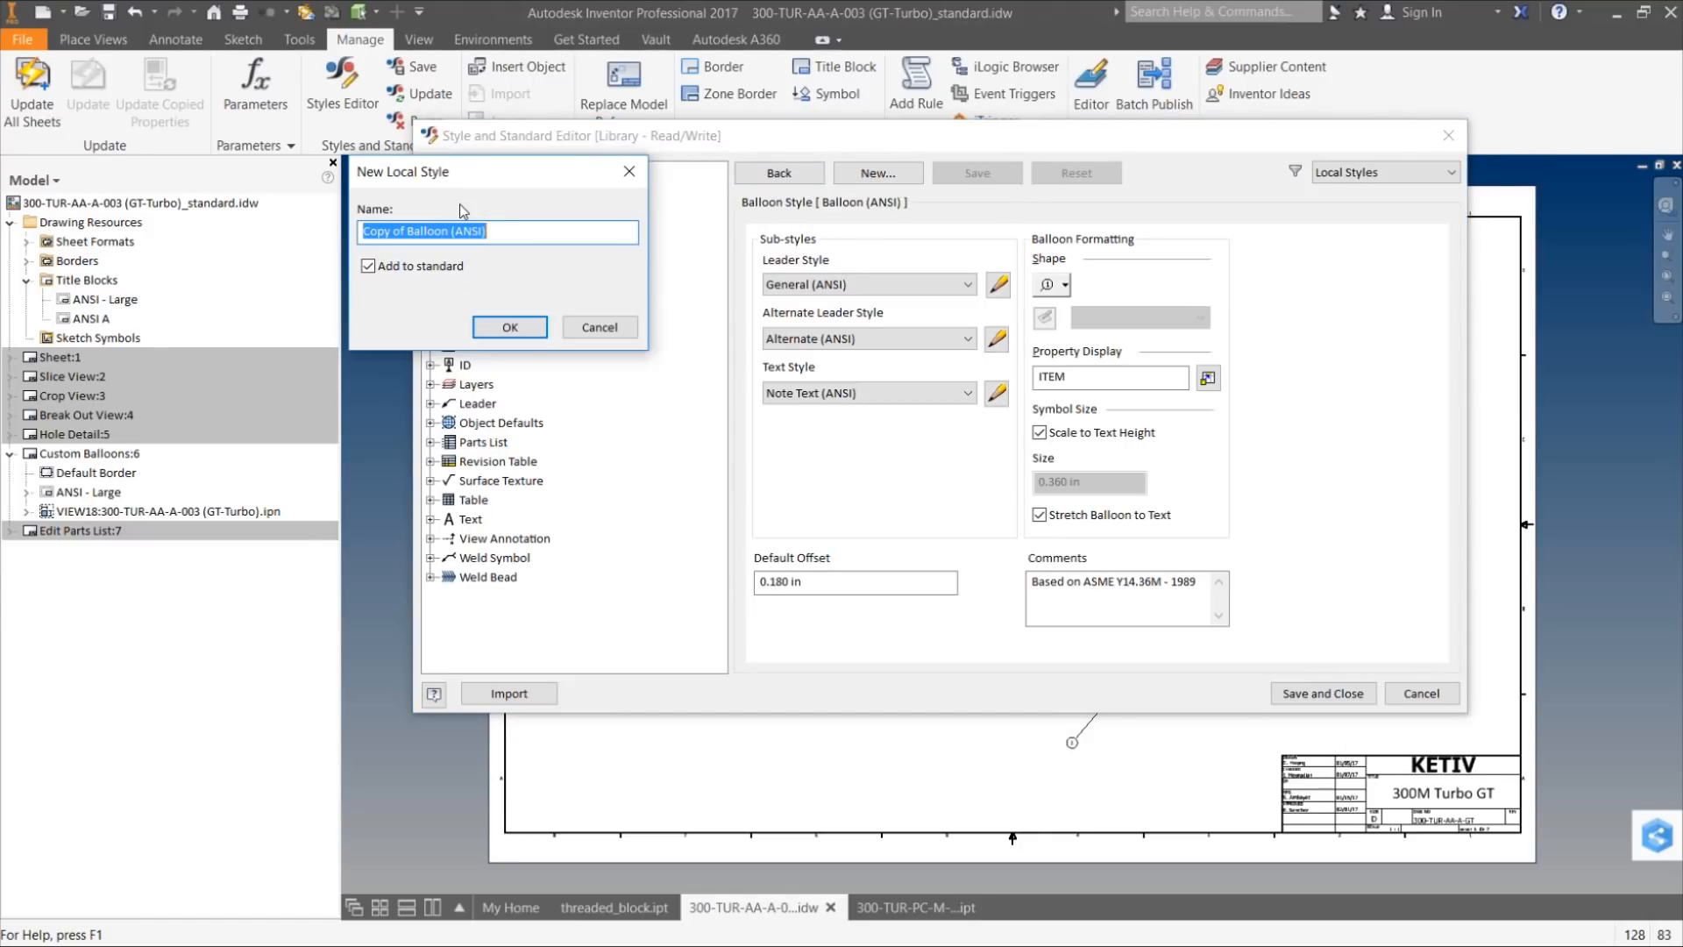
{"action": "key", "text": "Right"}
{"action": "key", "text": "Left"}
{"action": "key", "text": "Home"}
{"action": "key", "text": "Delete"}
{"action": "key", "text": "Delete"}
{"action": "key", "text": "Delete"}
{"action": "key", "text": "Delete"}
{"action": "key", "text": "Delete"}
{"action": "key", "text": "Delete"}
{"action": "key", "text": "Delete"}
{"action": "key", "text": "Delete"}
{"action": "type", "text": "Custom"}
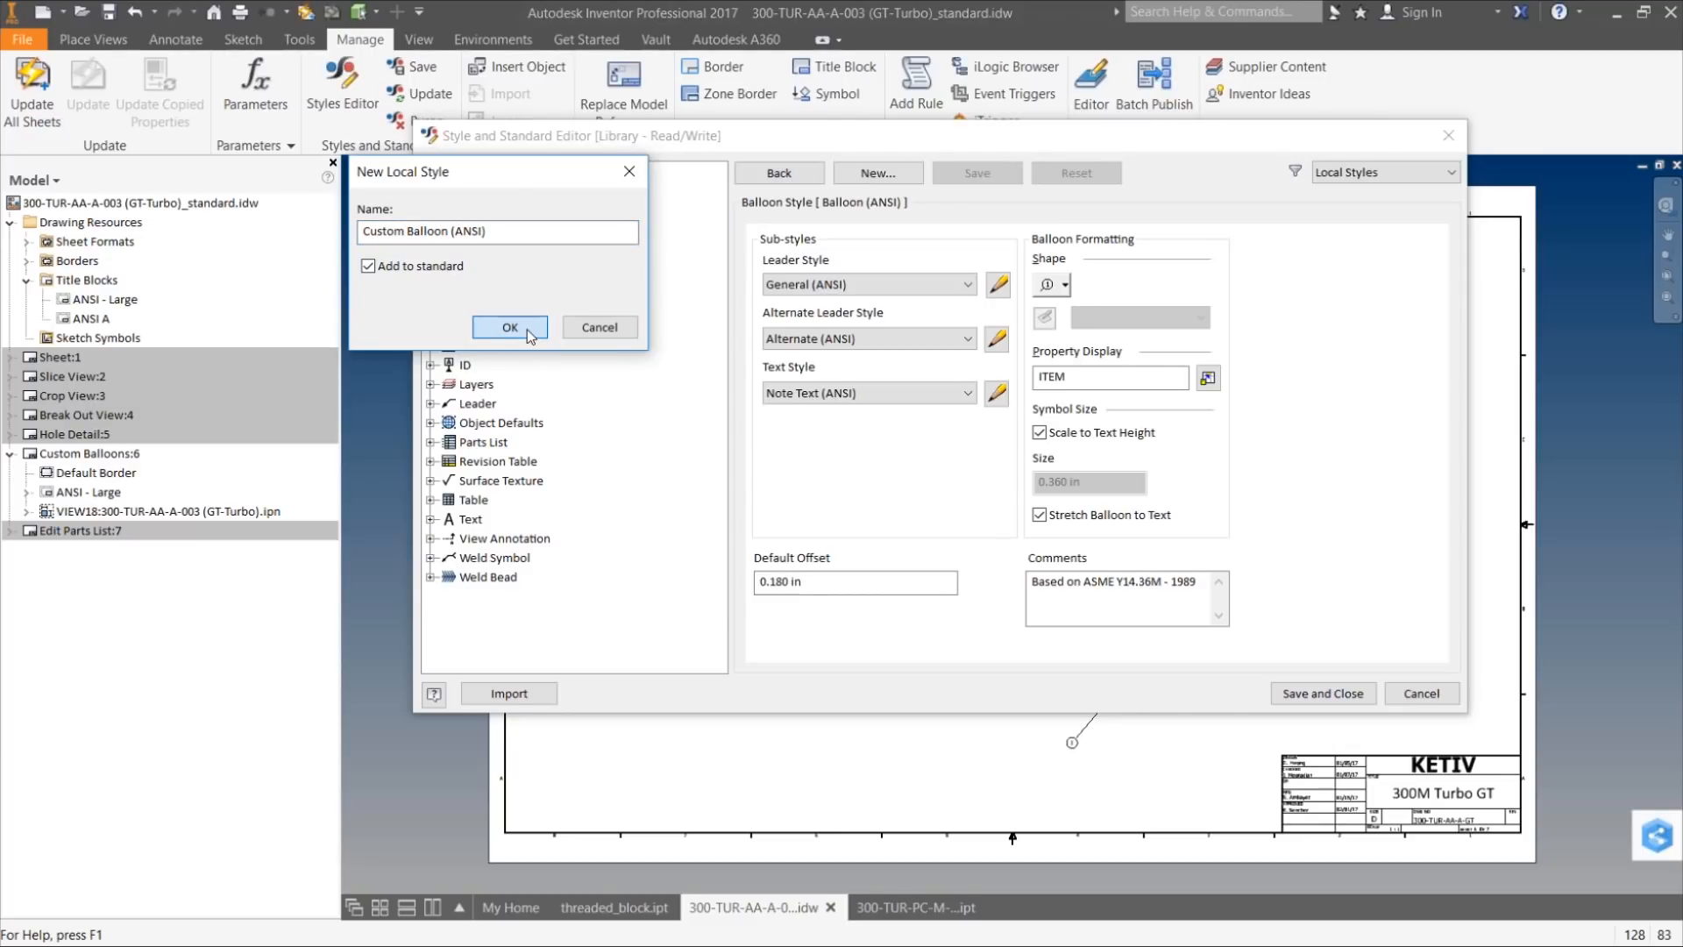
{"action": "left_click", "coordinate": [530, 334]}
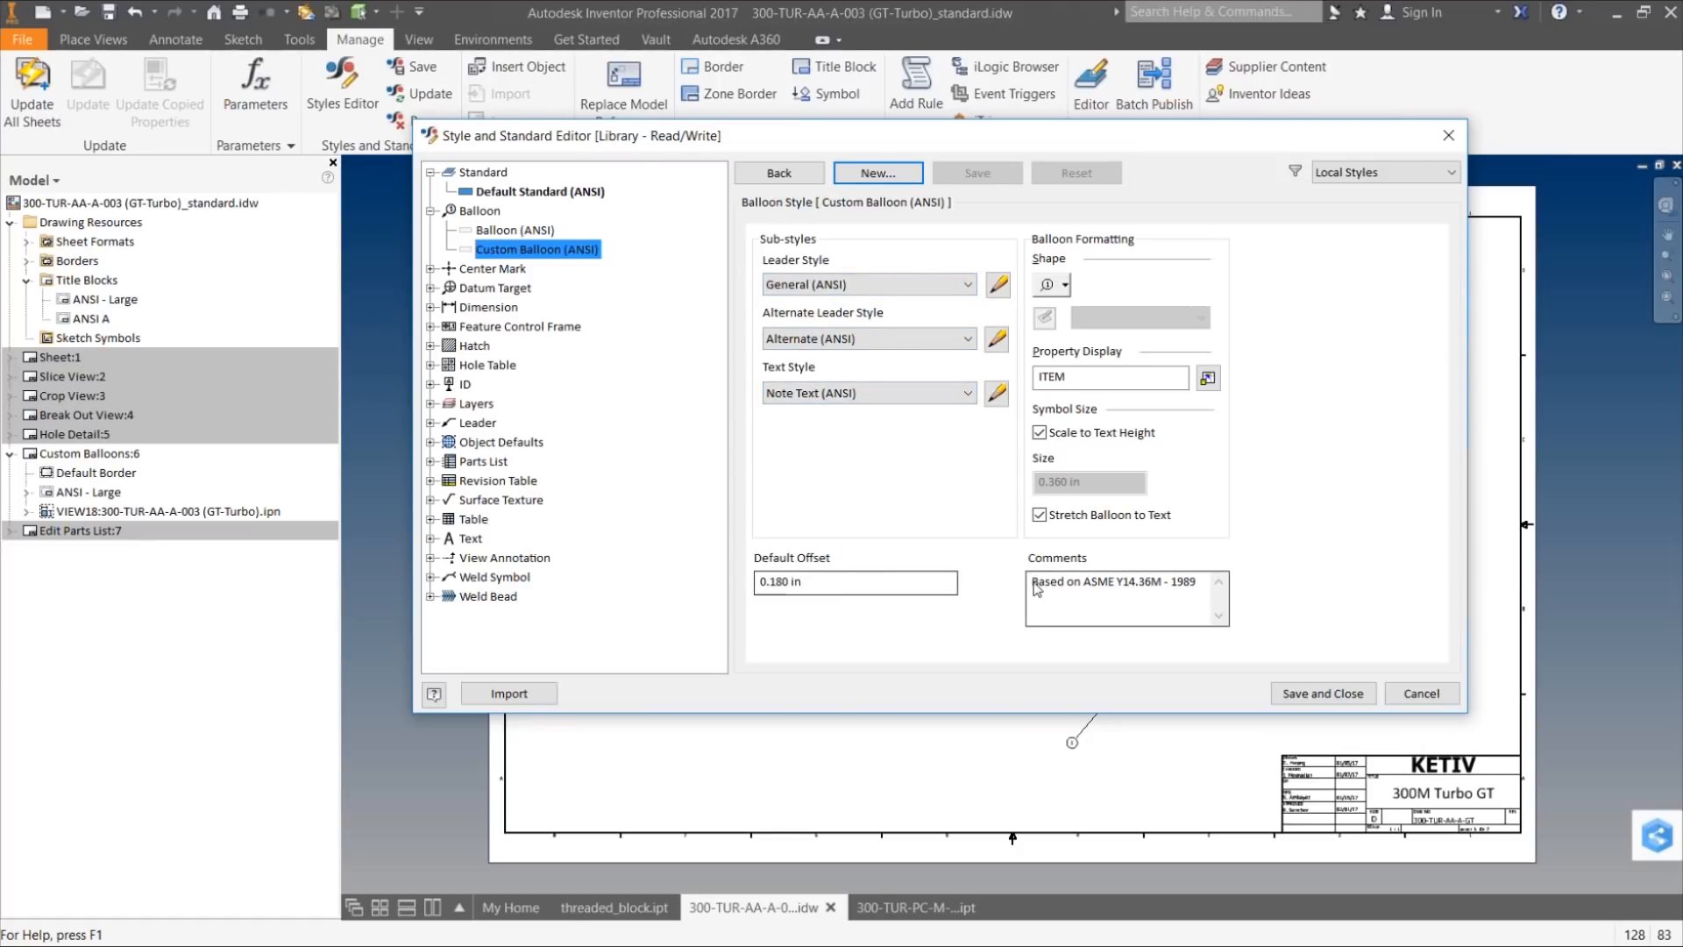
Step: Set the Custom Balloon (ANSI) shape to borderless text on a leader and open the chooser for its displayed properties
{"action": "left_click", "coordinate": [1061, 285]}
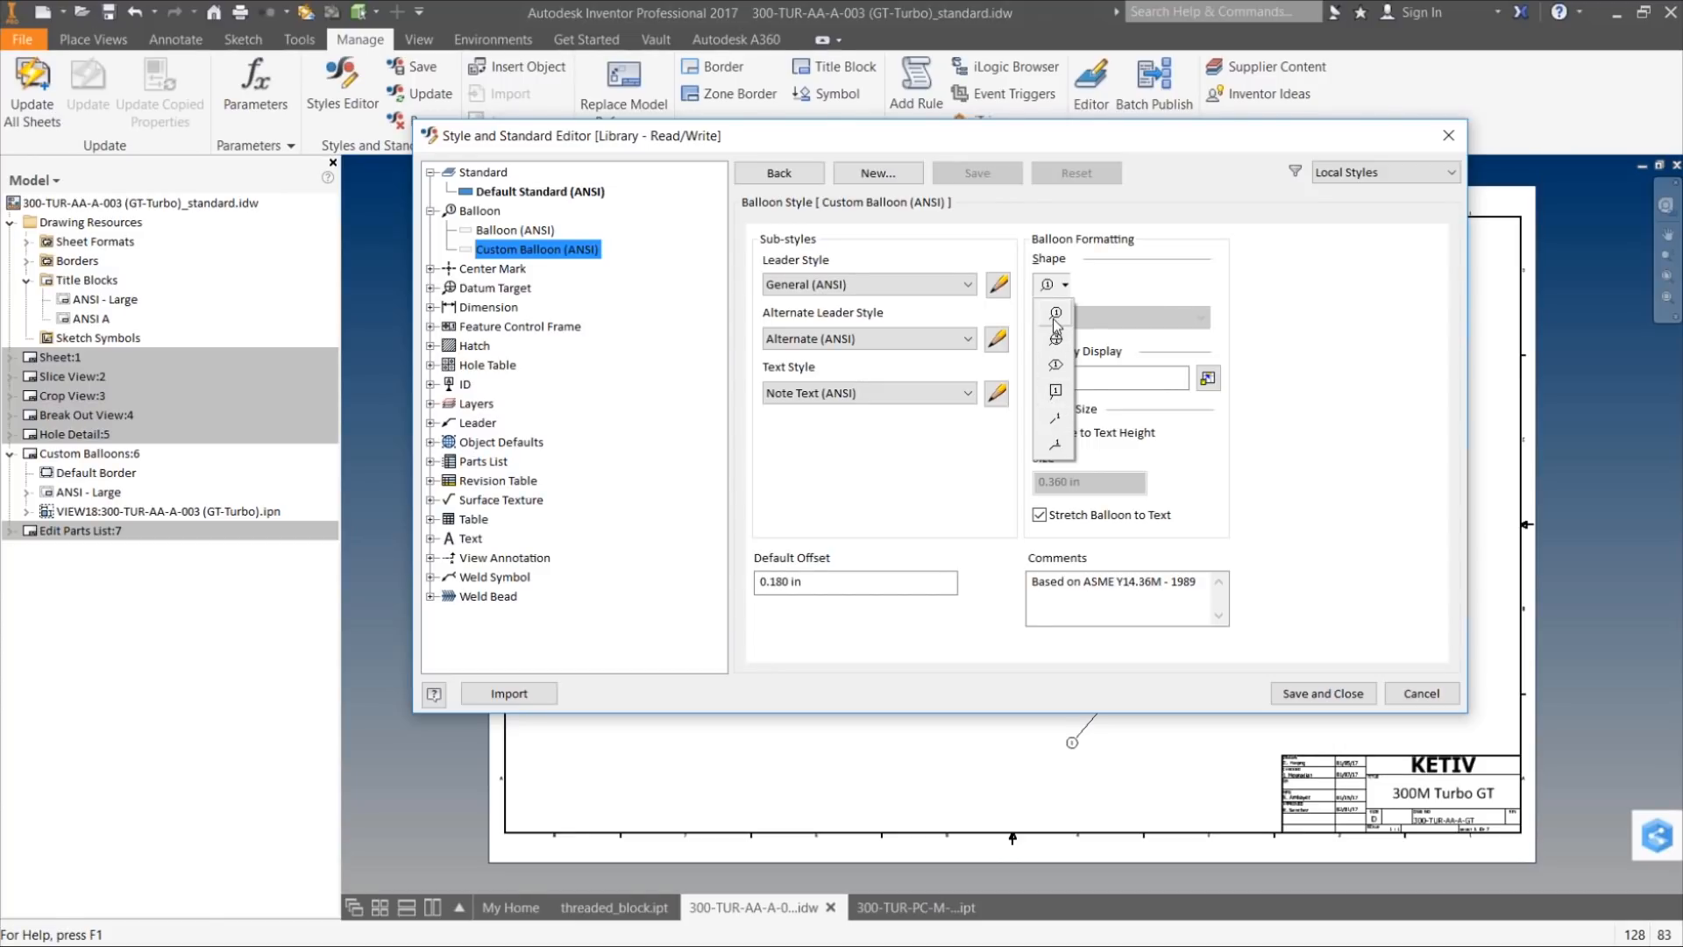
{"action": "left_click", "coordinate": [1057, 427]}
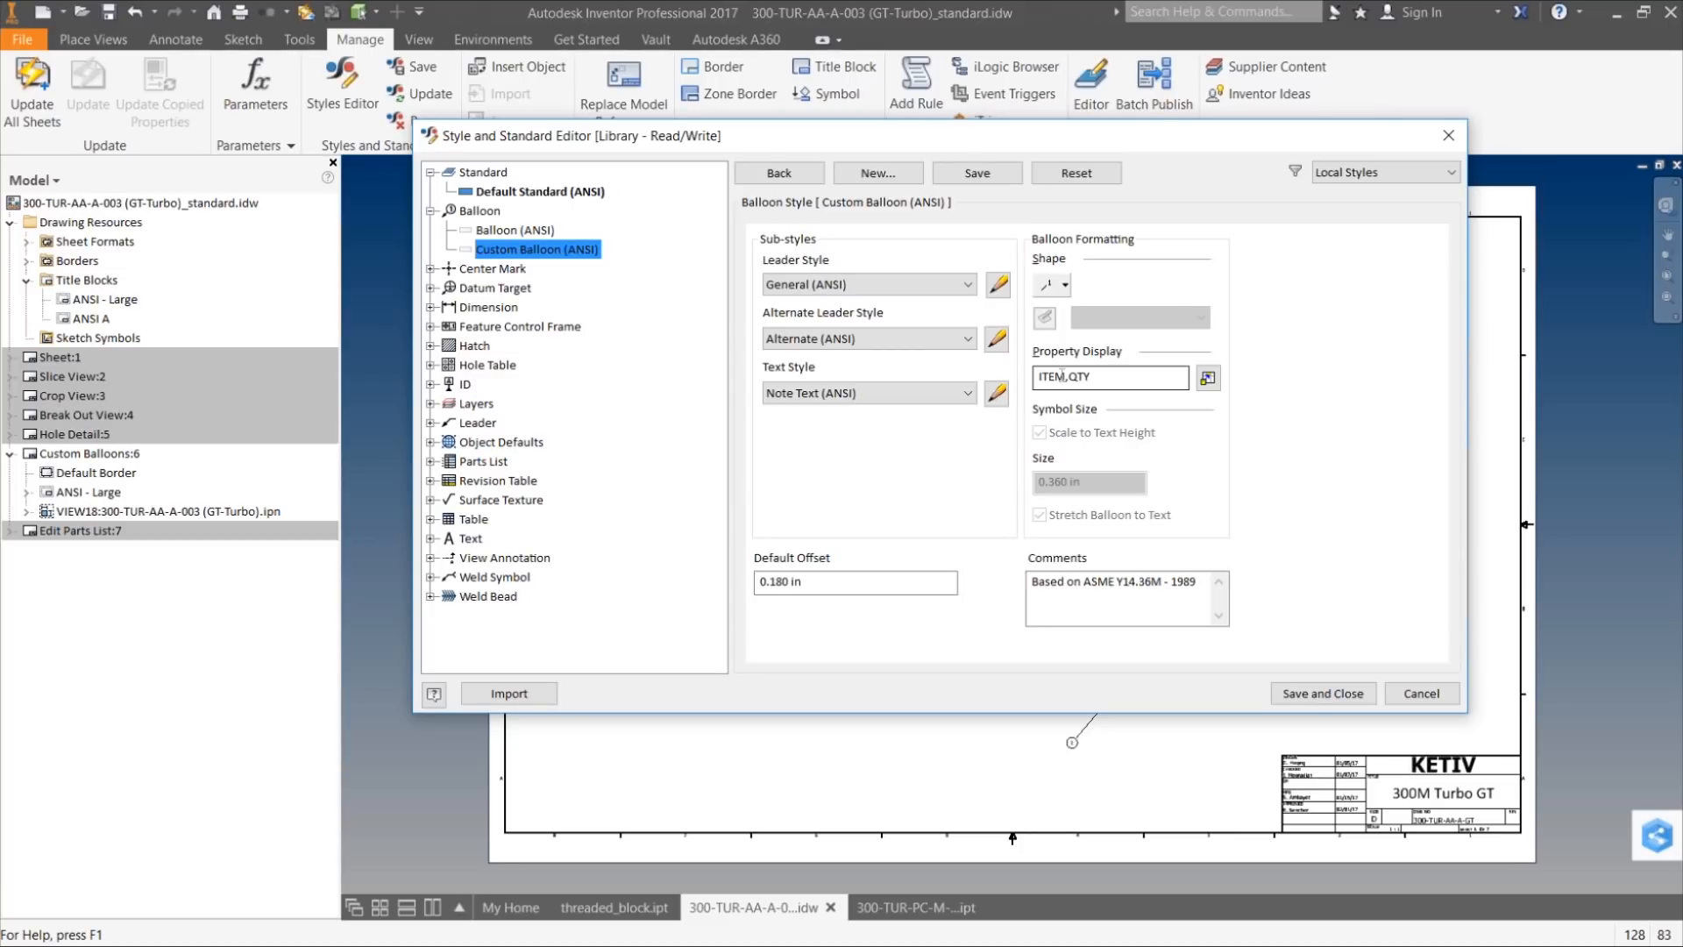
{"action": "left_click", "coordinate": [1208, 379]}
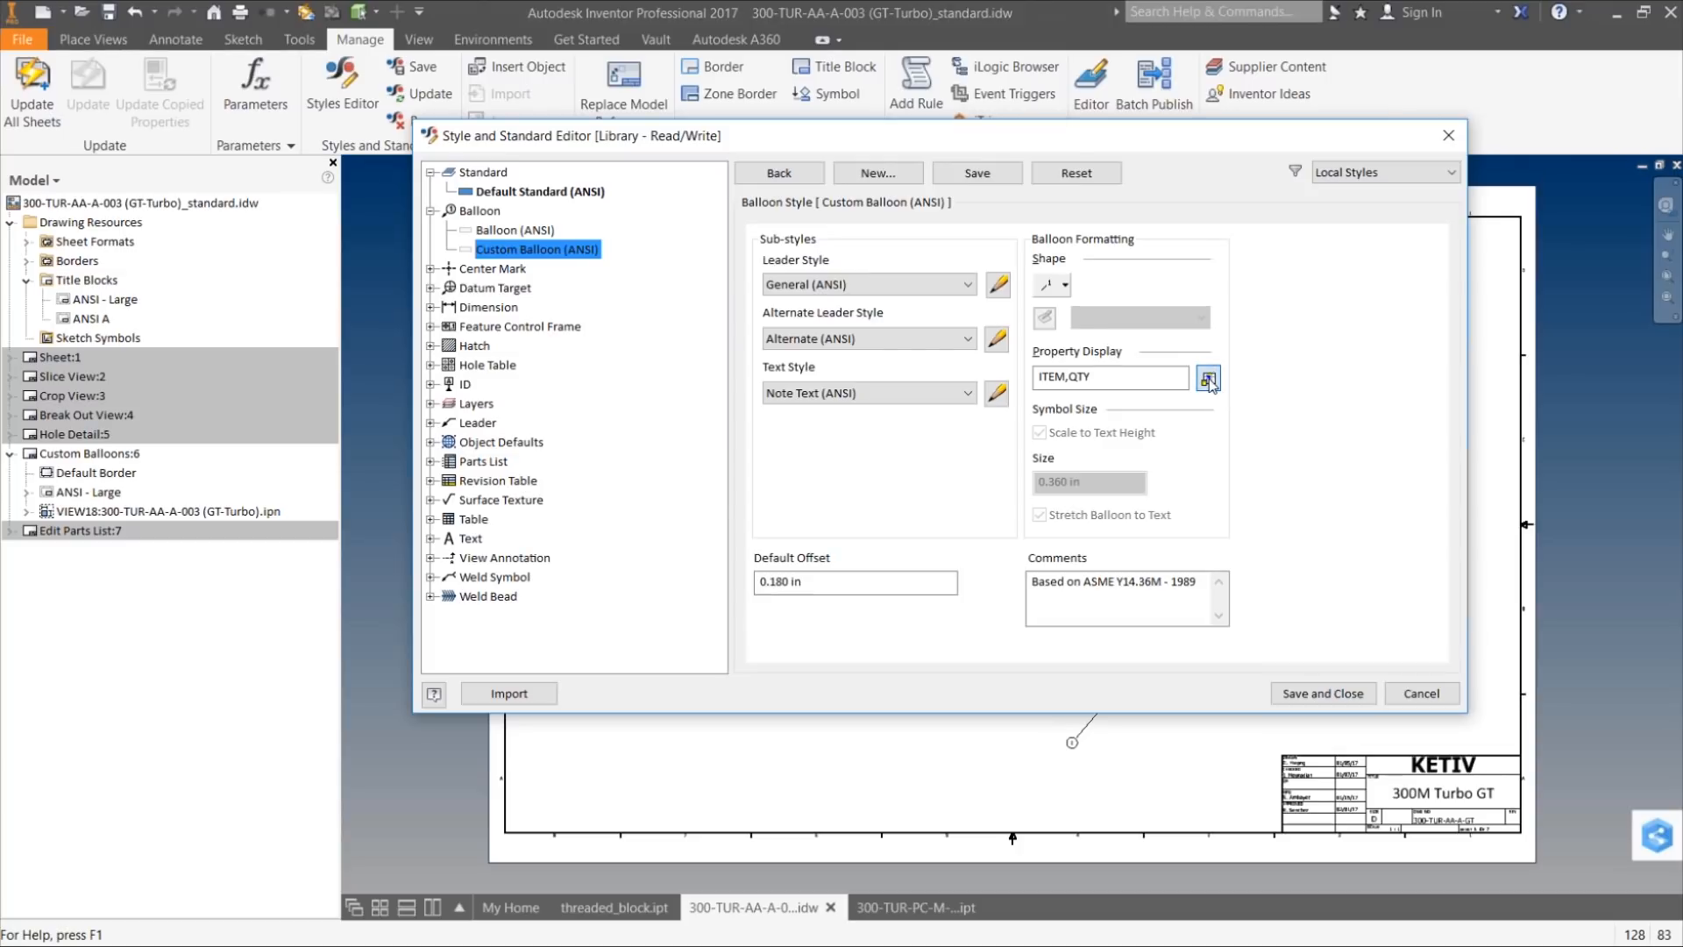
{"action": "left_click_drag", "start_coordinate": [785, 154], "coordinate": [1008, 143]}
Step: Find PART NUMBER among the available properties and add it to the balloon's selected properties
{"action": "left_click", "coordinate": [682, 263]}
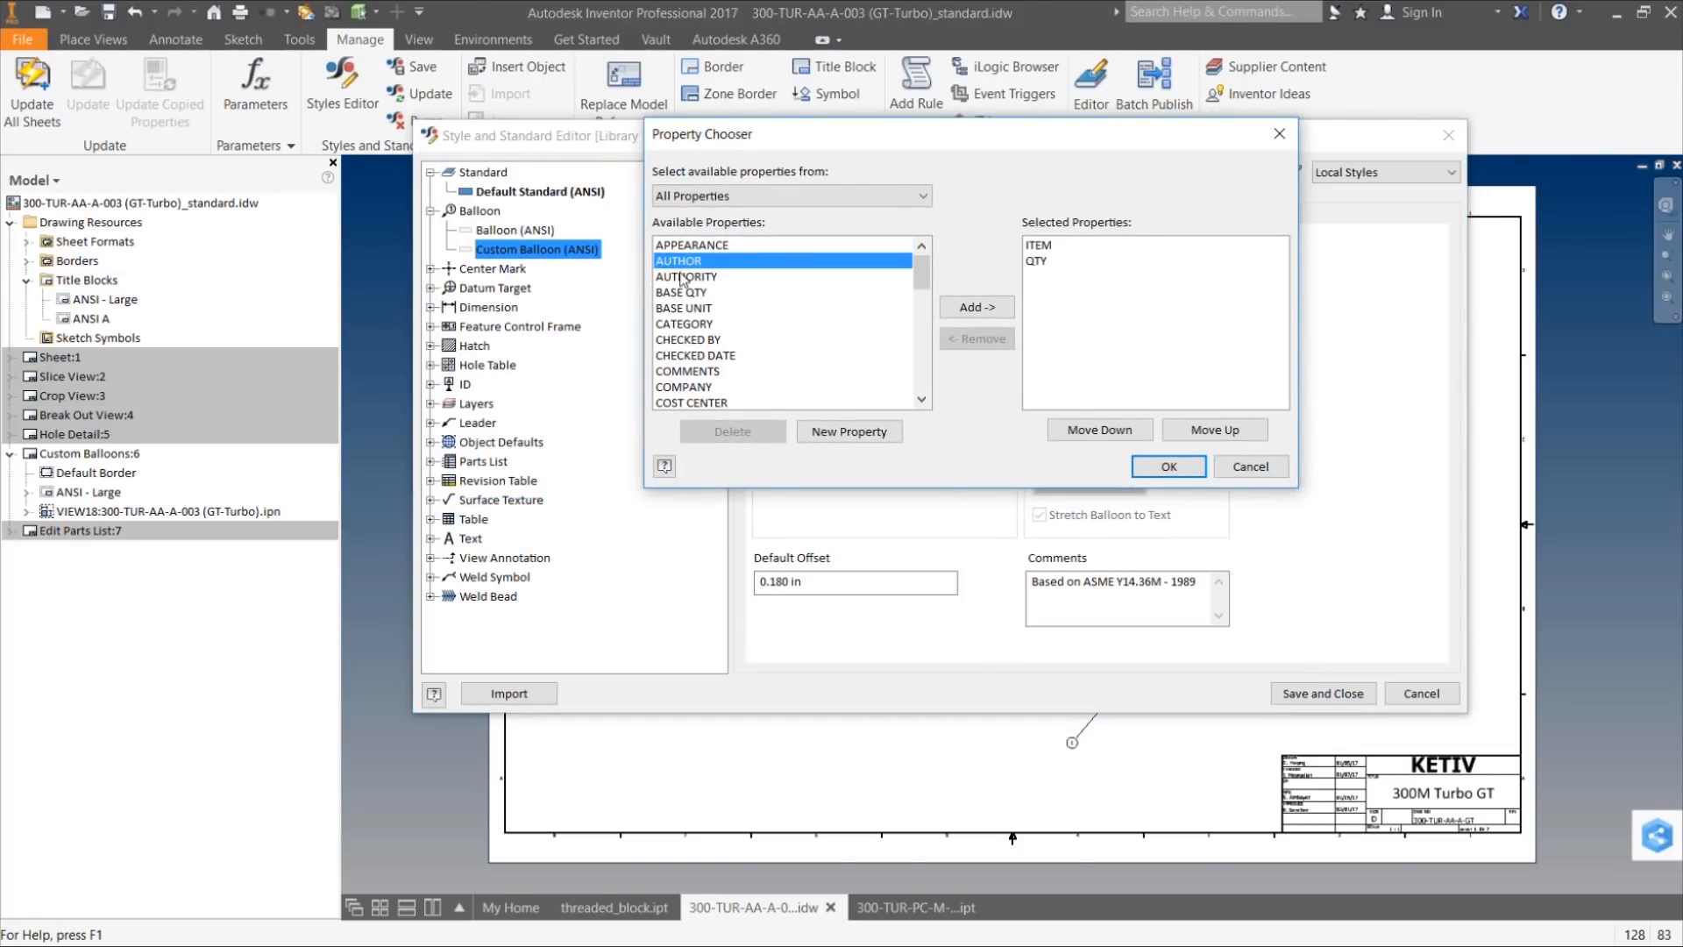
{"action": "left_click", "coordinate": [682, 277]}
{"action": "left_click", "coordinate": [684, 309]}
{"action": "left_click", "coordinate": [684, 324]}
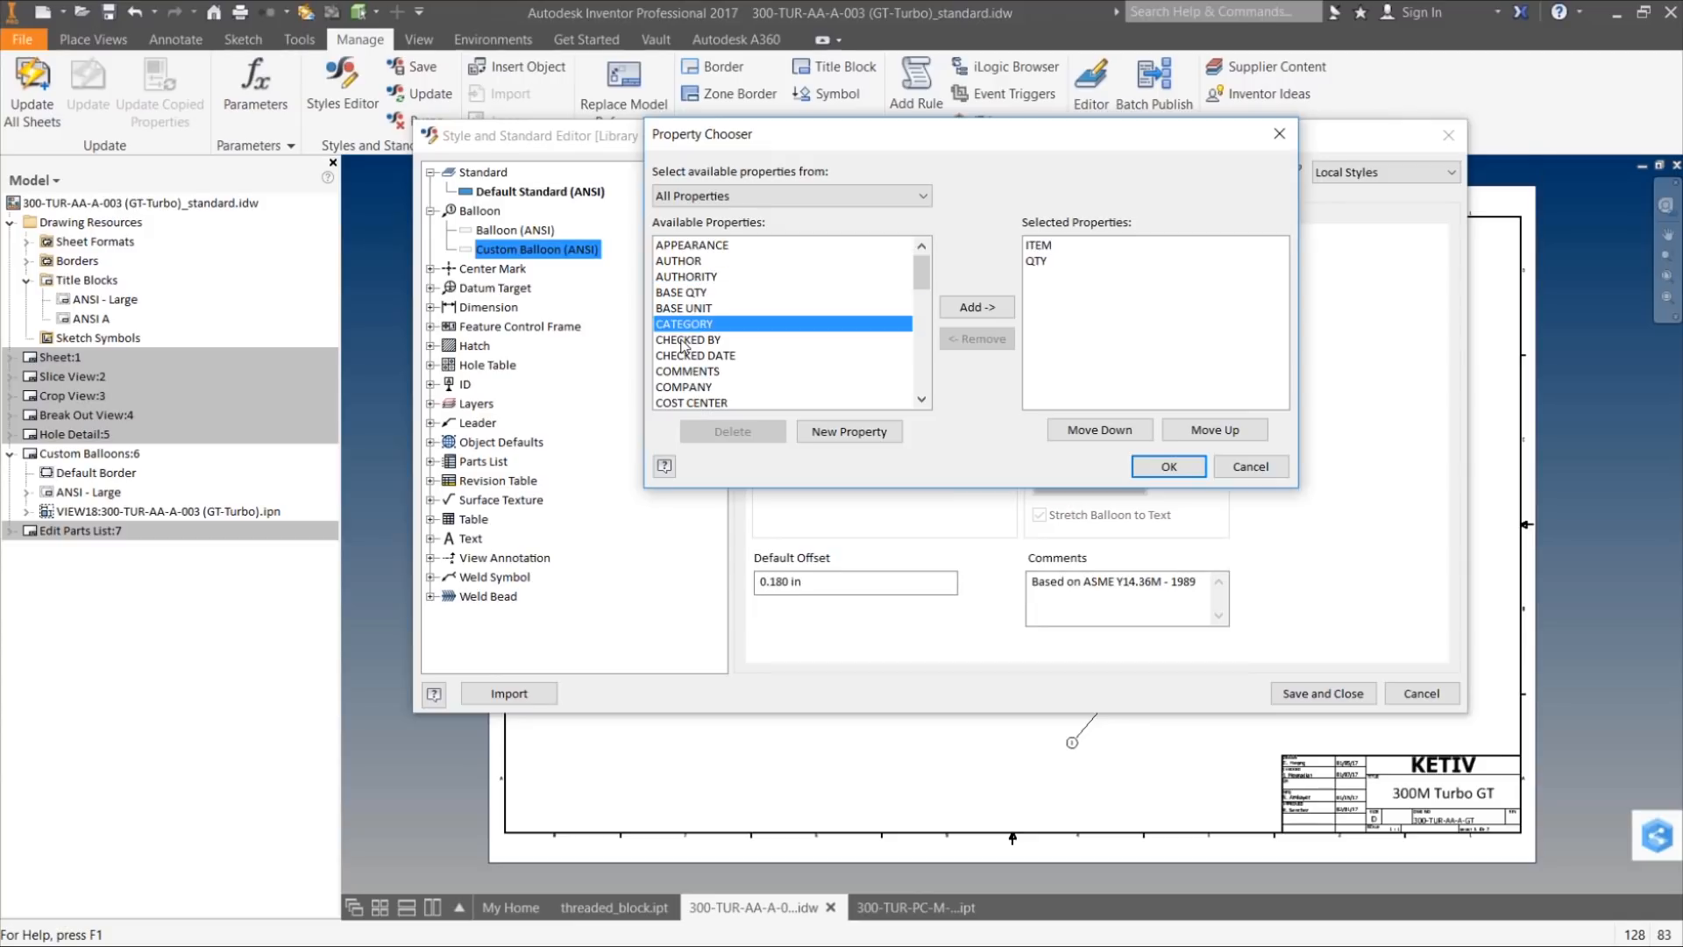
{"action": "left_click", "coordinate": [682, 340]}
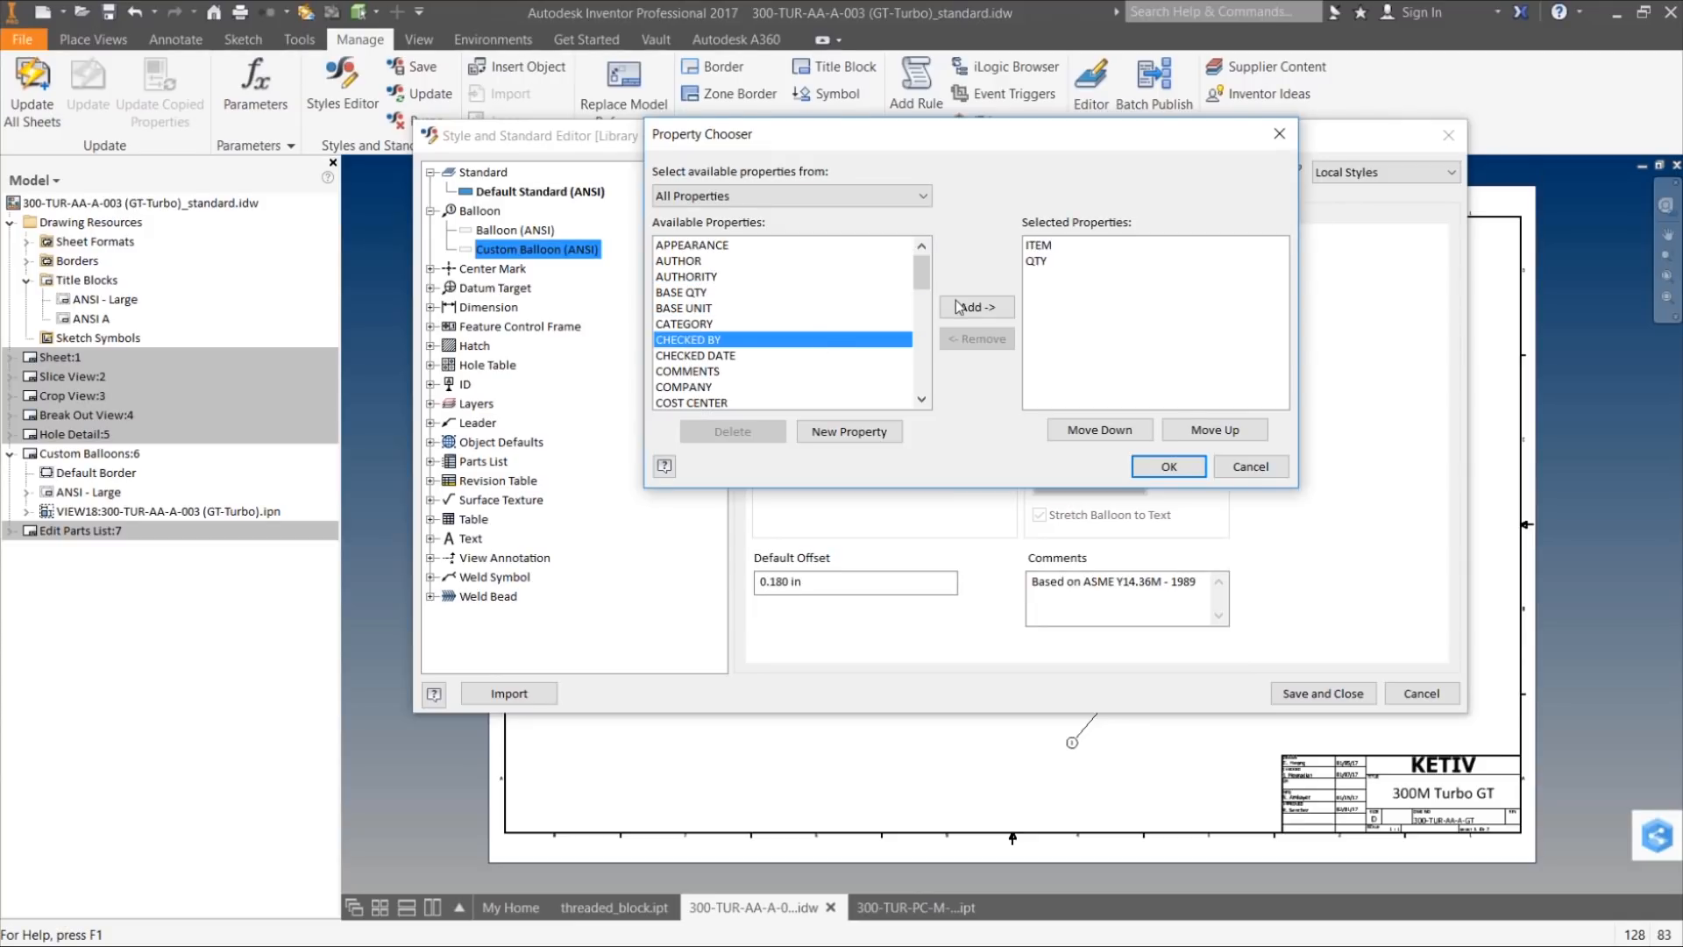
{"action": "left_click", "coordinate": [922, 332]}
{"action": "scroll", "coordinate": [922, 331], "scroll_direction": "down", "scroll_amount": 6}
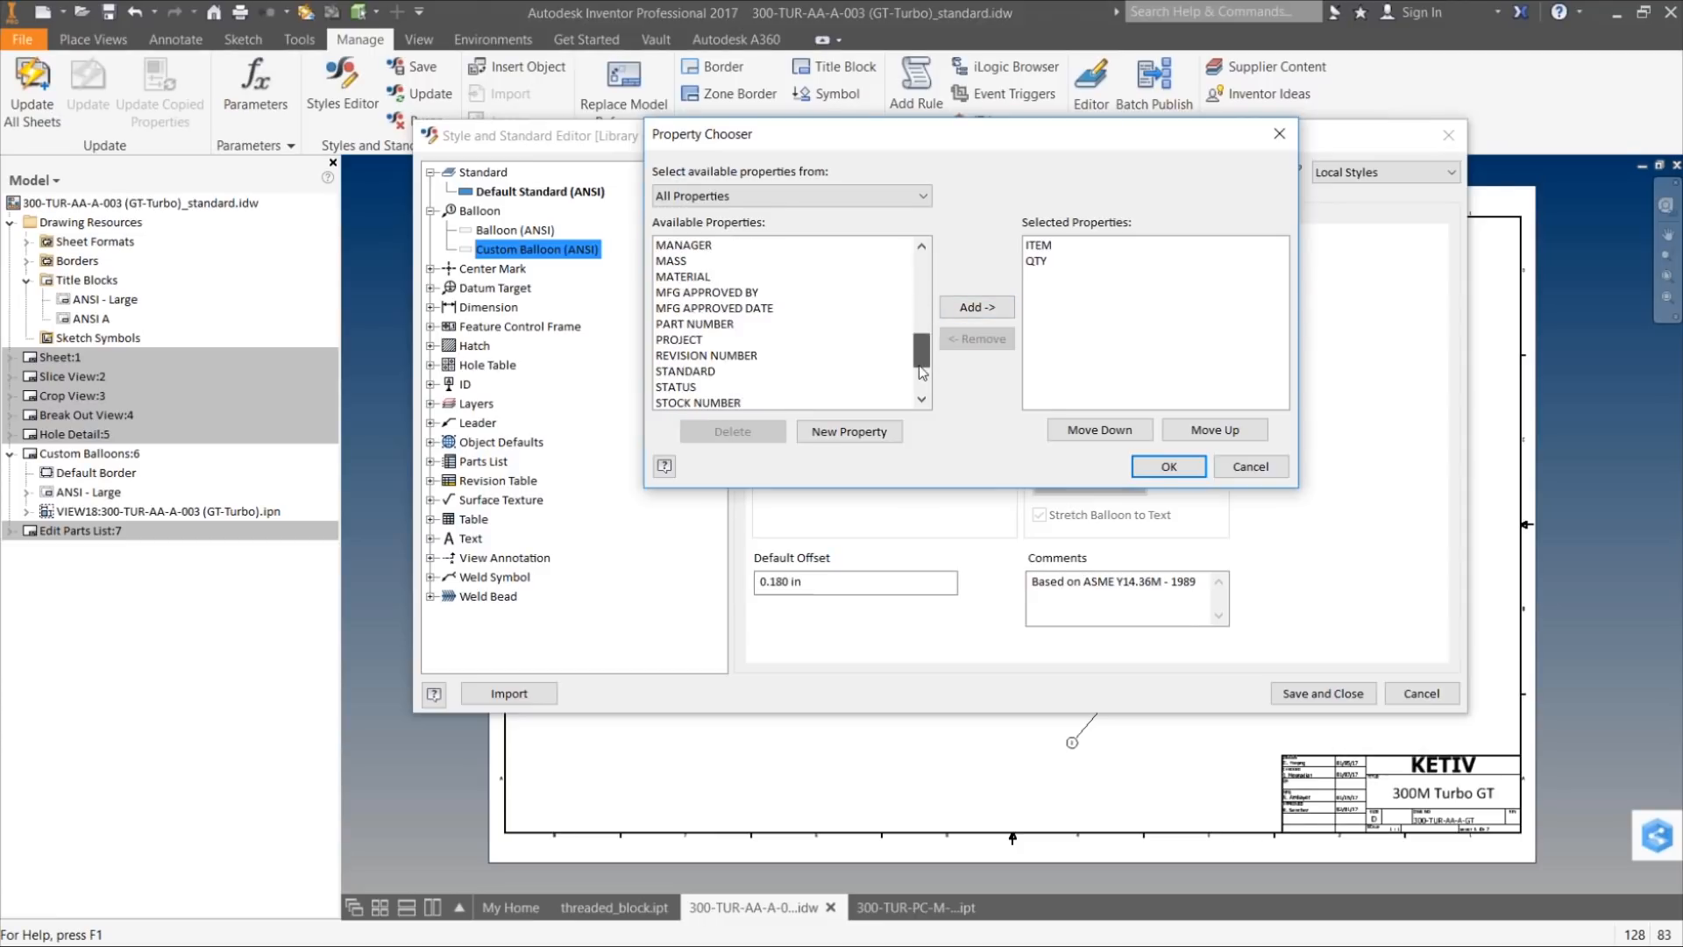
{"action": "scroll", "coordinate": [727, 306], "scroll_direction": "up", "scroll_amount": 2}
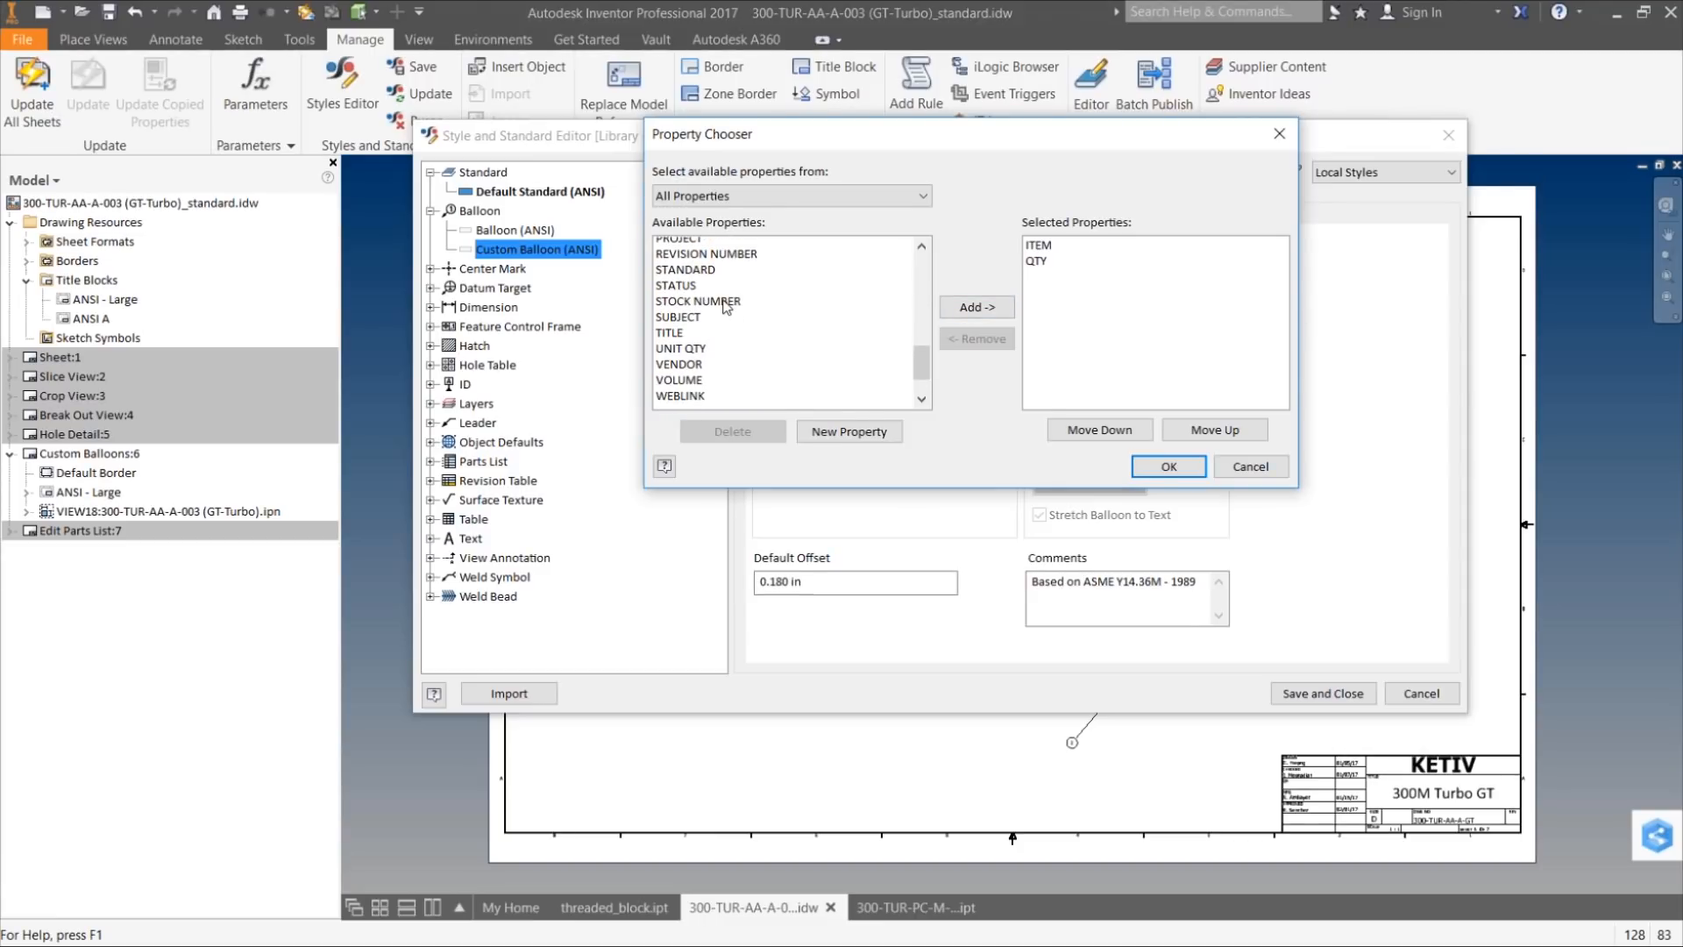
{"action": "left_click", "coordinate": [720, 263]}
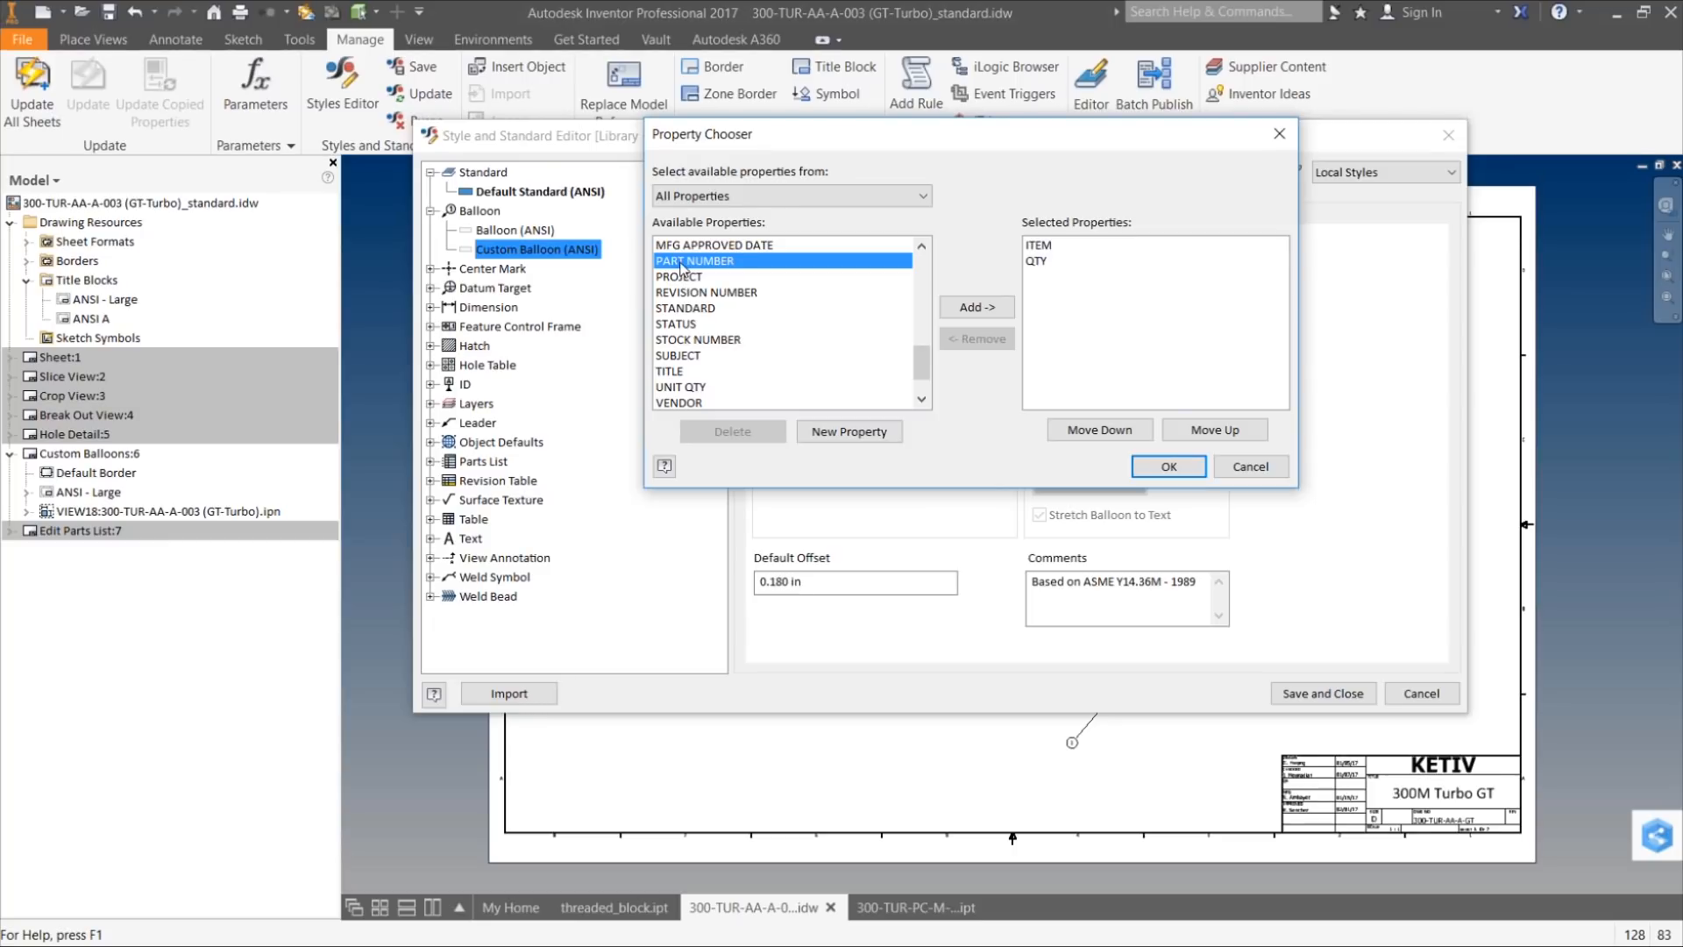
{"action": "left_click", "coordinate": [978, 308]}
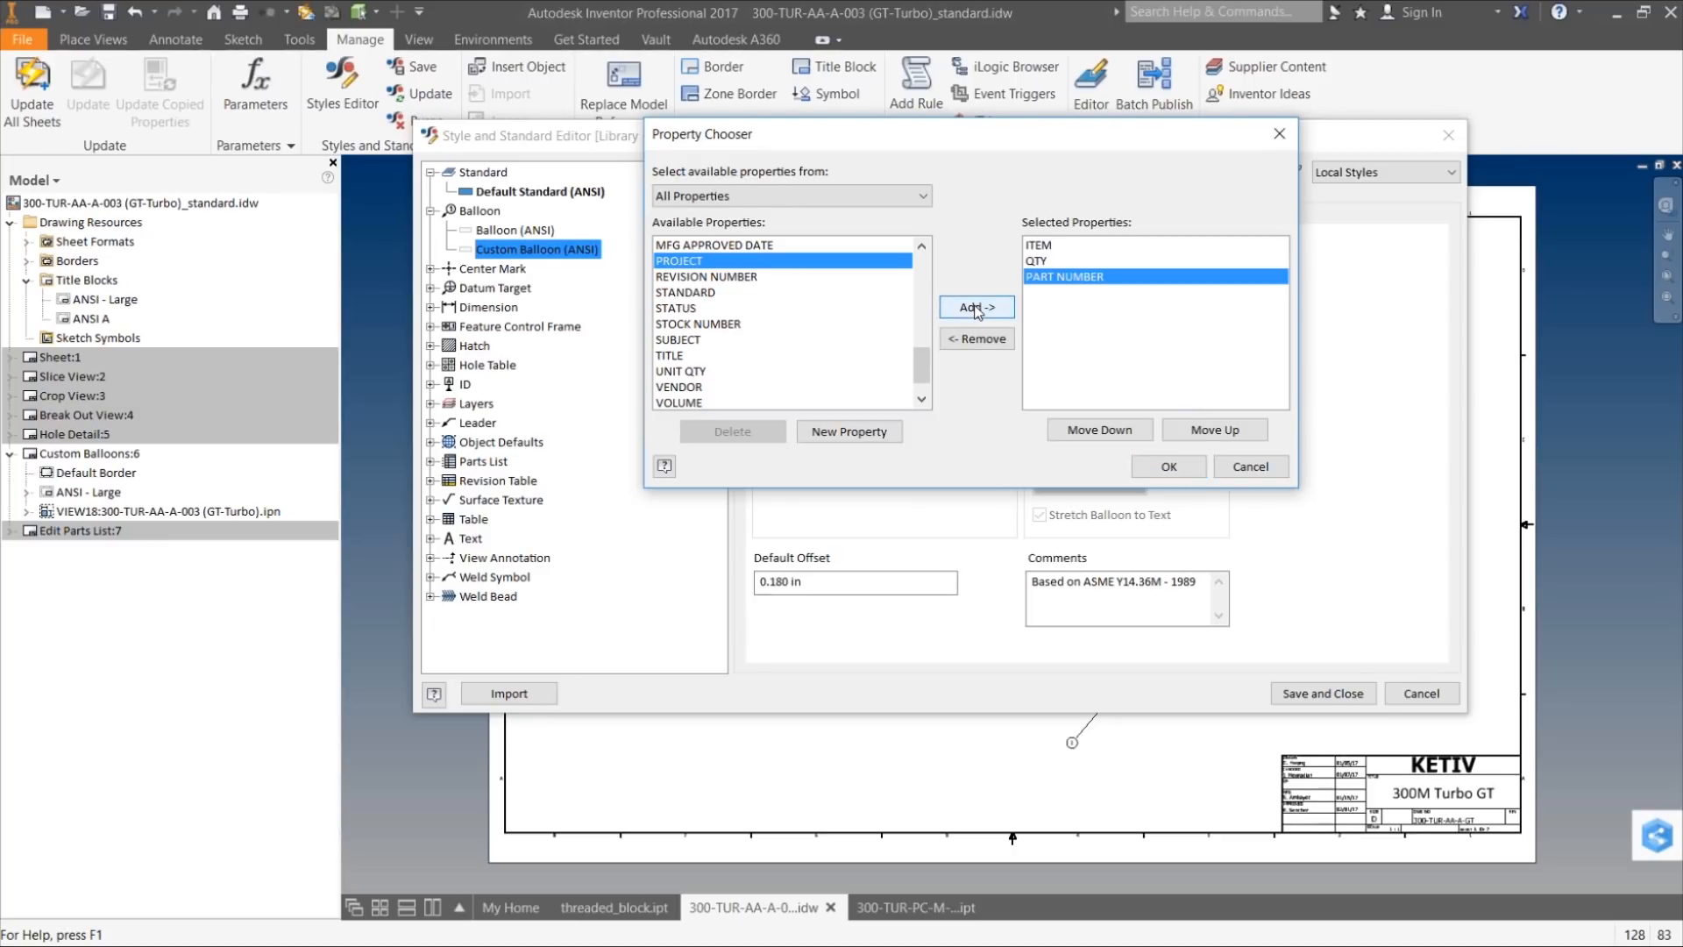
Step: Remove ITEM, order the balloon properties as PART NUMBER followed by QTY, and save the style
{"action": "left_click", "coordinate": [1042, 247]}
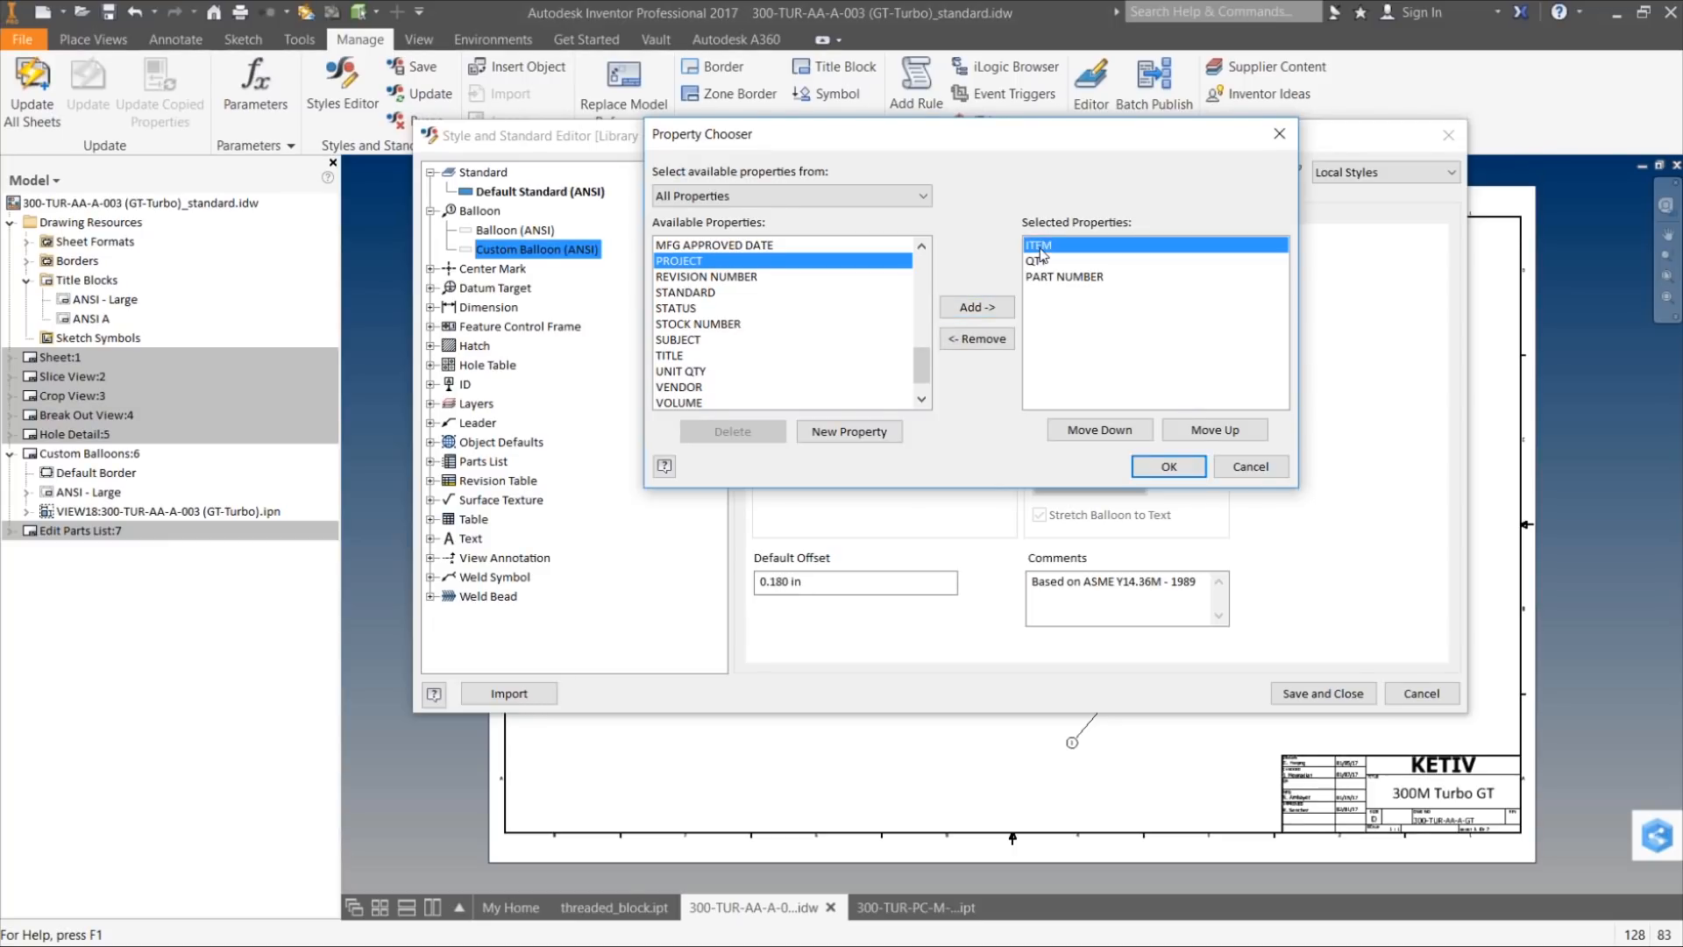
{"action": "left_click", "coordinate": [992, 343]}
{"action": "left_click", "coordinate": [1054, 262]}
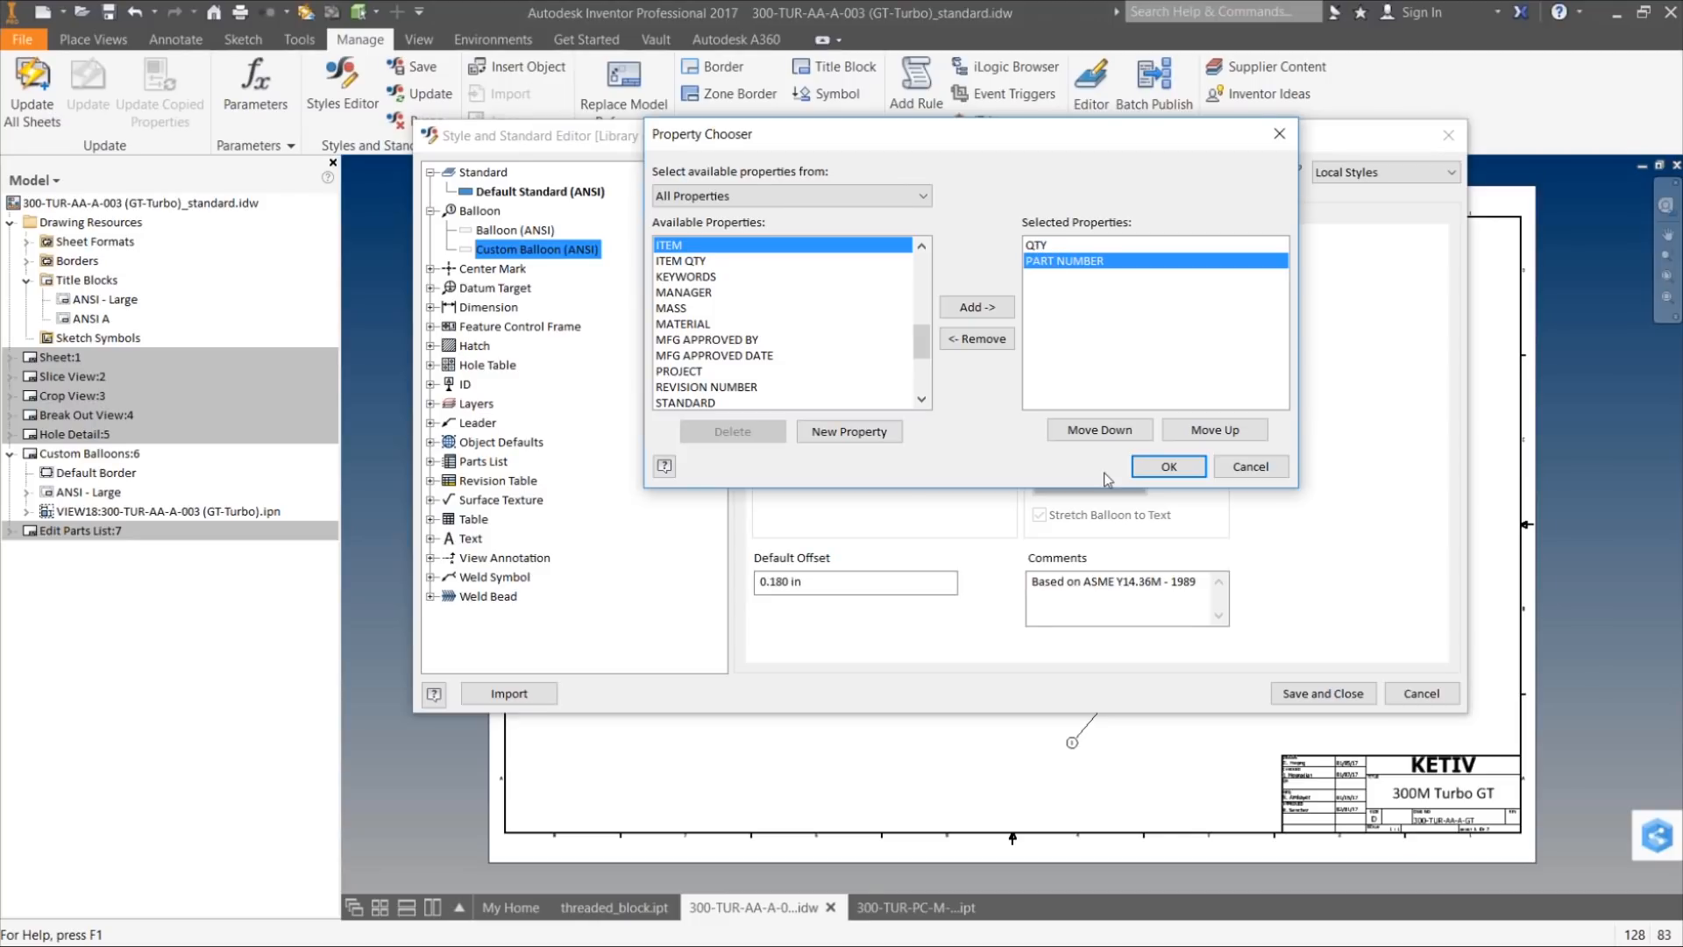
{"action": "left_click", "coordinate": [1207, 435]}
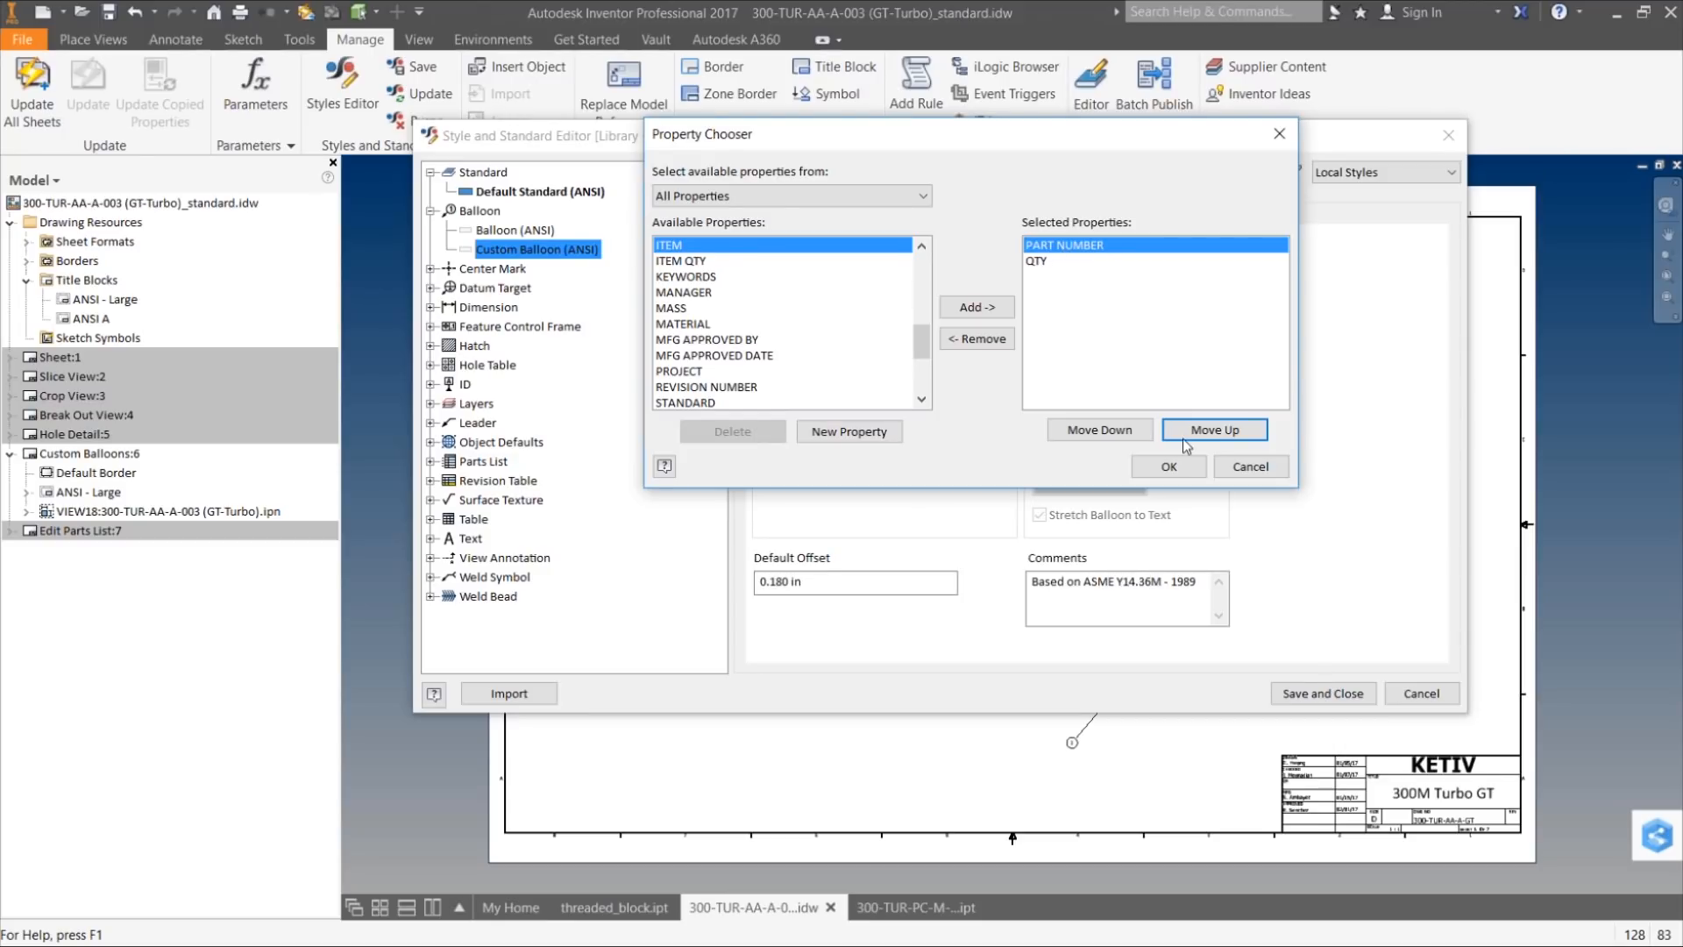
{"action": "left_click", "coordinate": [1159, 468]}
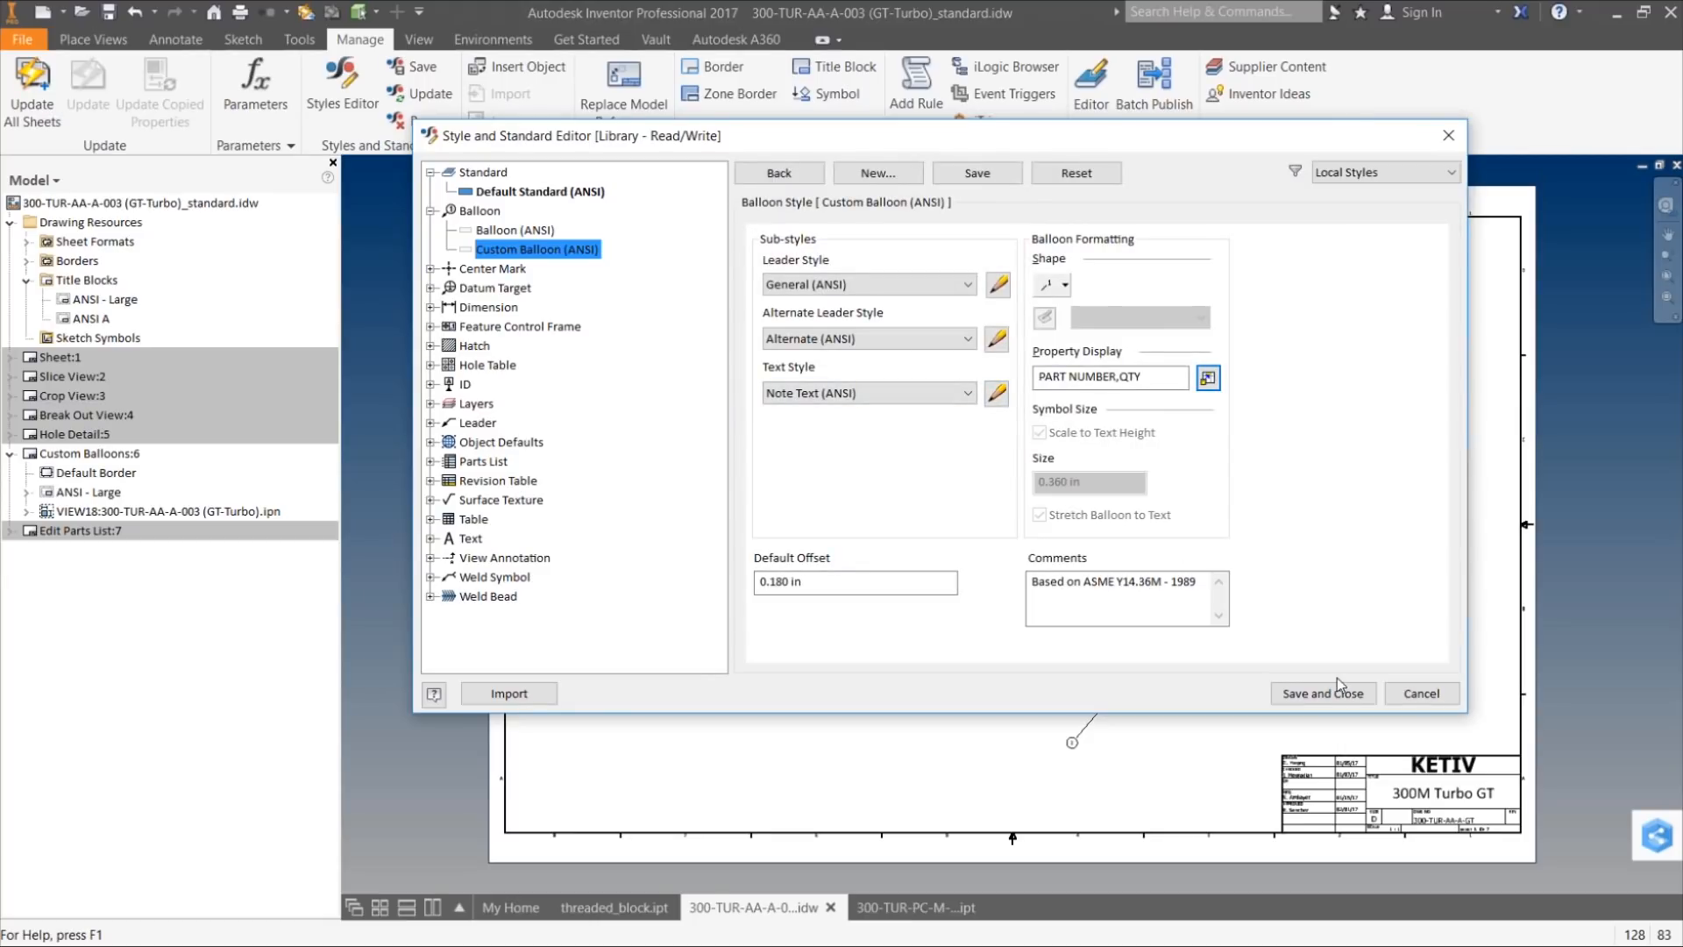
{"action": "left_click", "coordinate": [965, 176]}
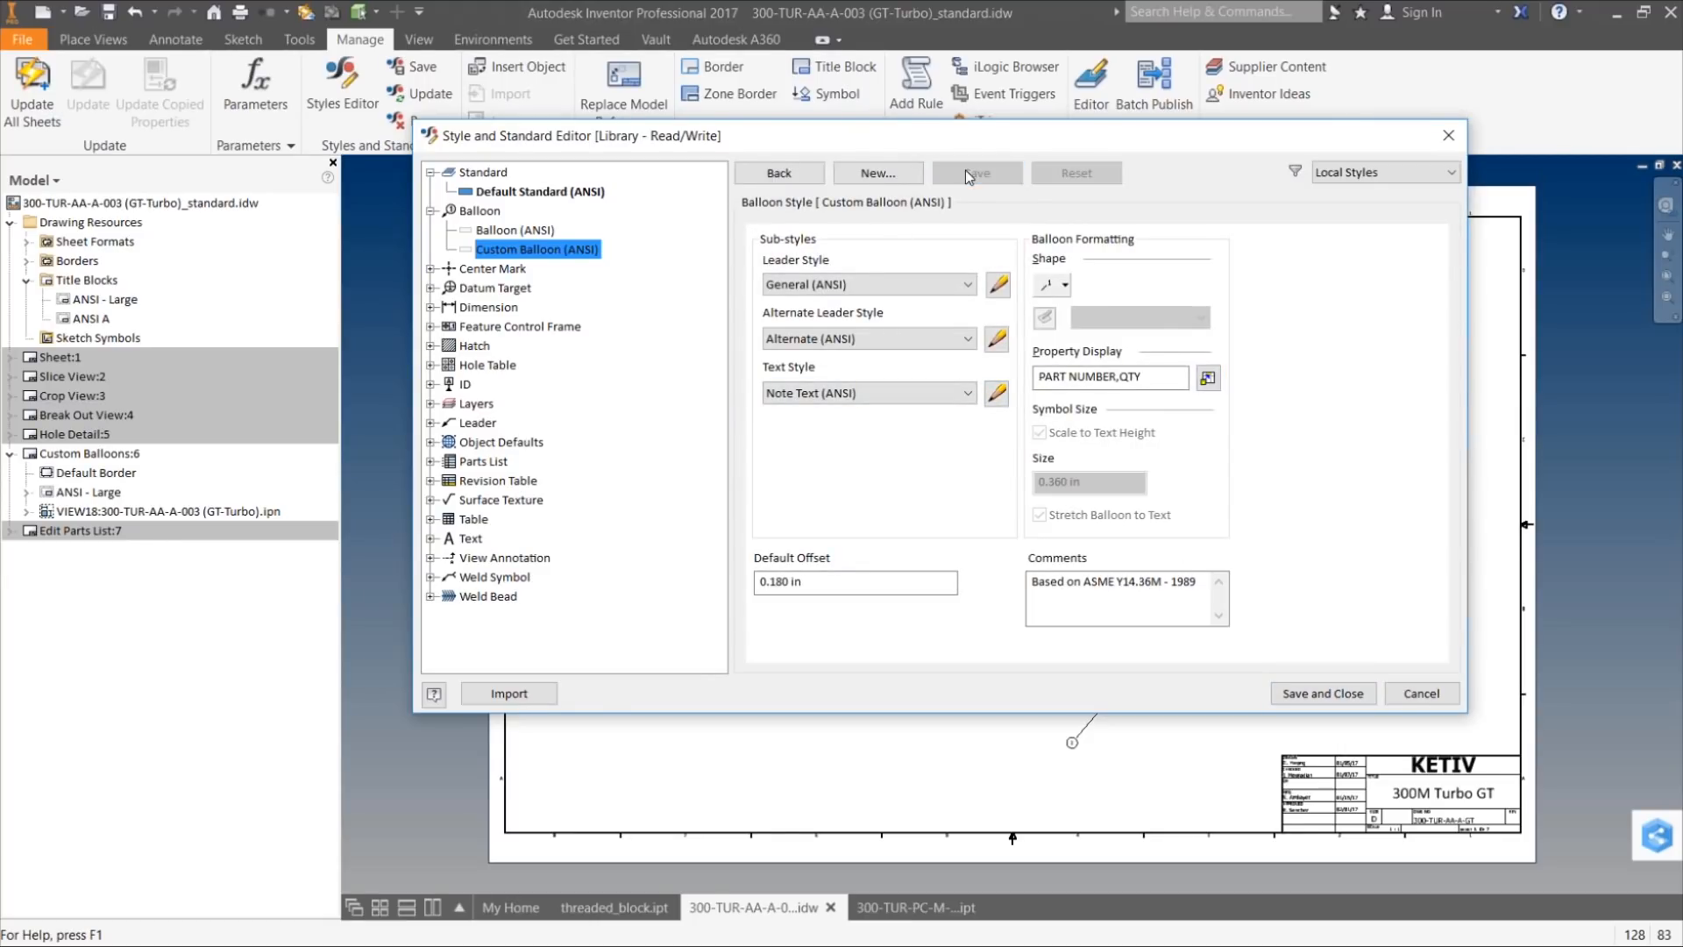
{"action": "left_click", "coordinate": [1304, 692]}
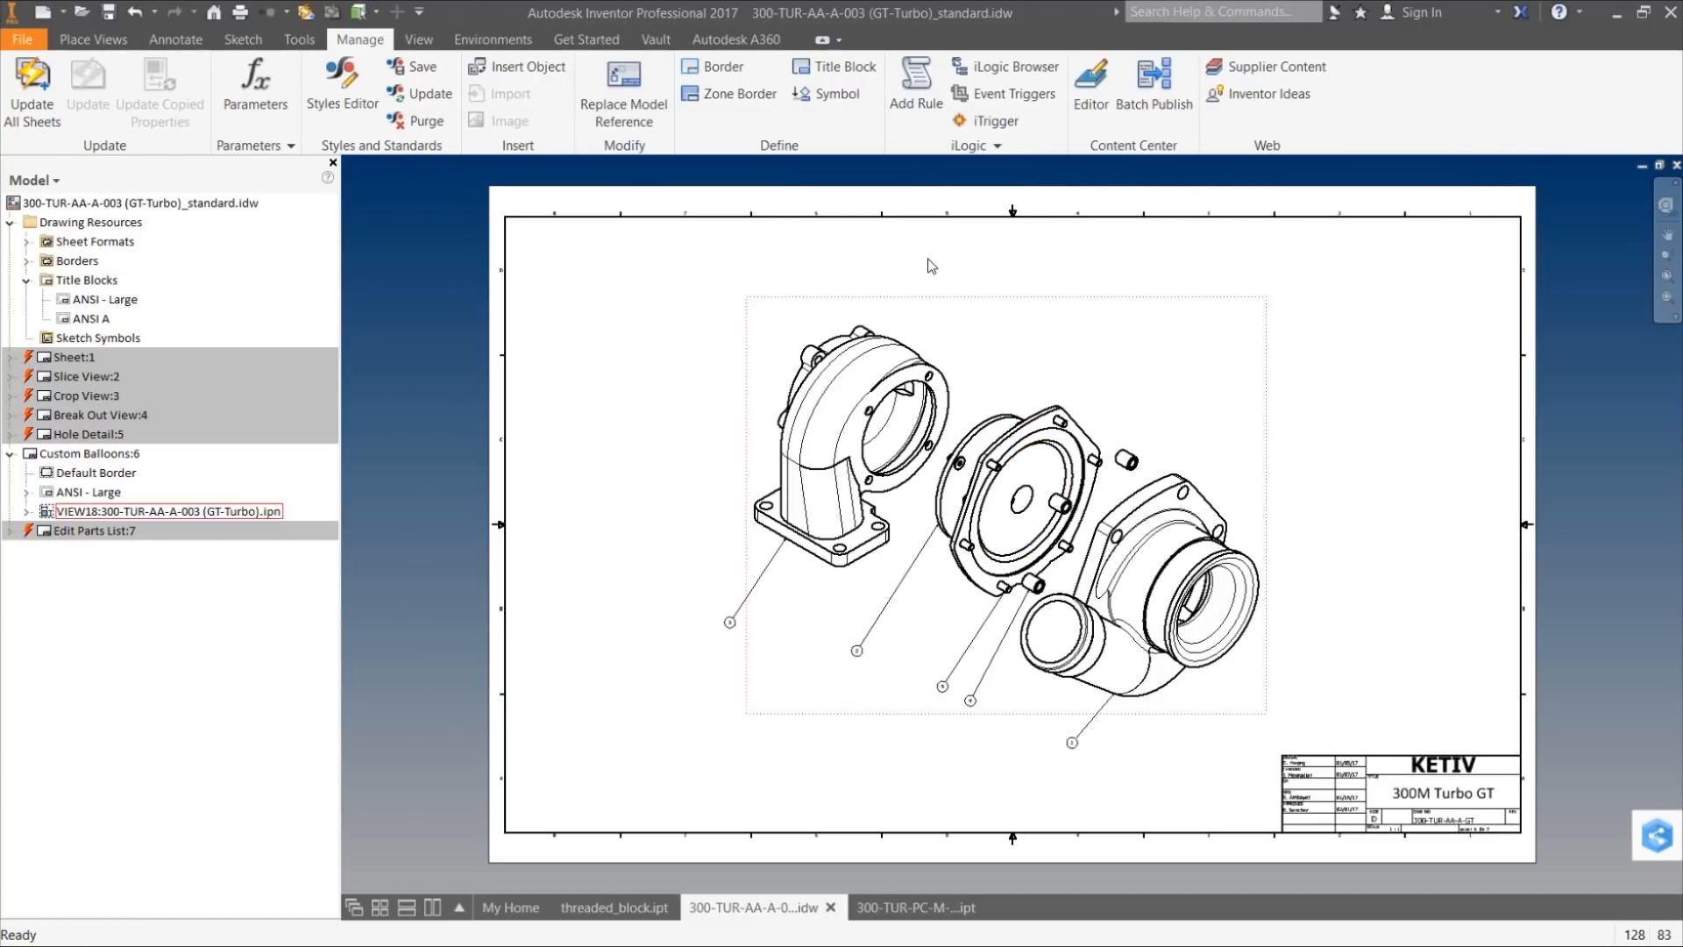
Step: Add a balloon to the rear housing with the flanged foot, placed above the exploded view
{"action": "left_click", "coordinate": [161, 41]}
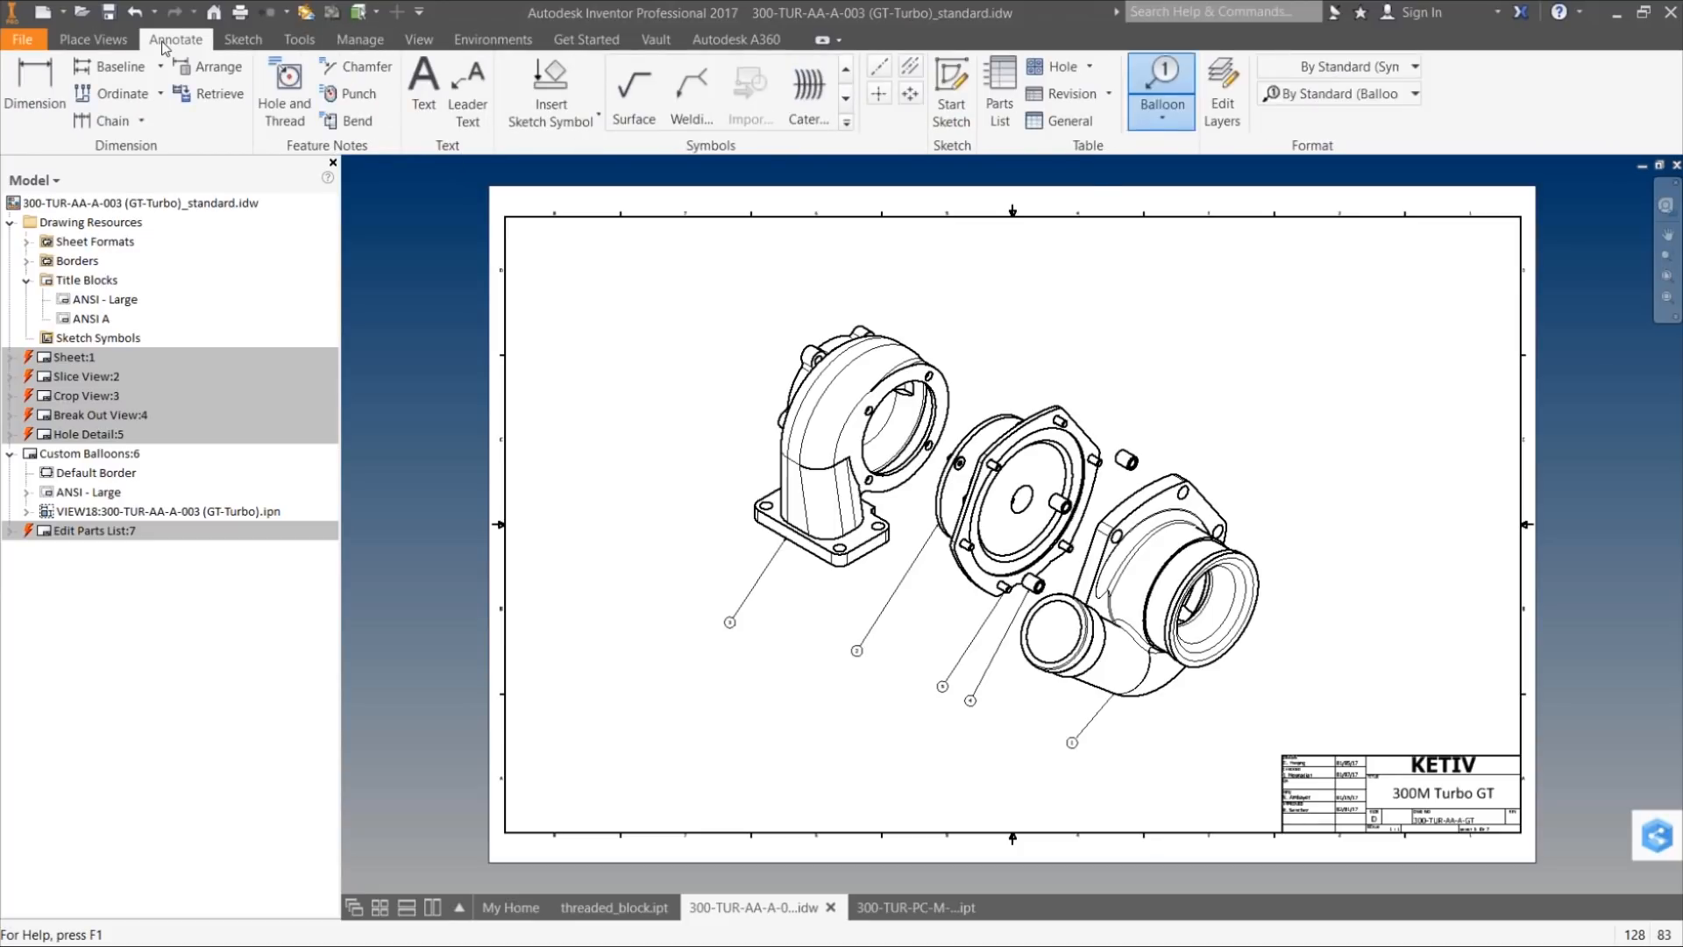
{"action": "left_click", "coordinate": [1152, 72]}
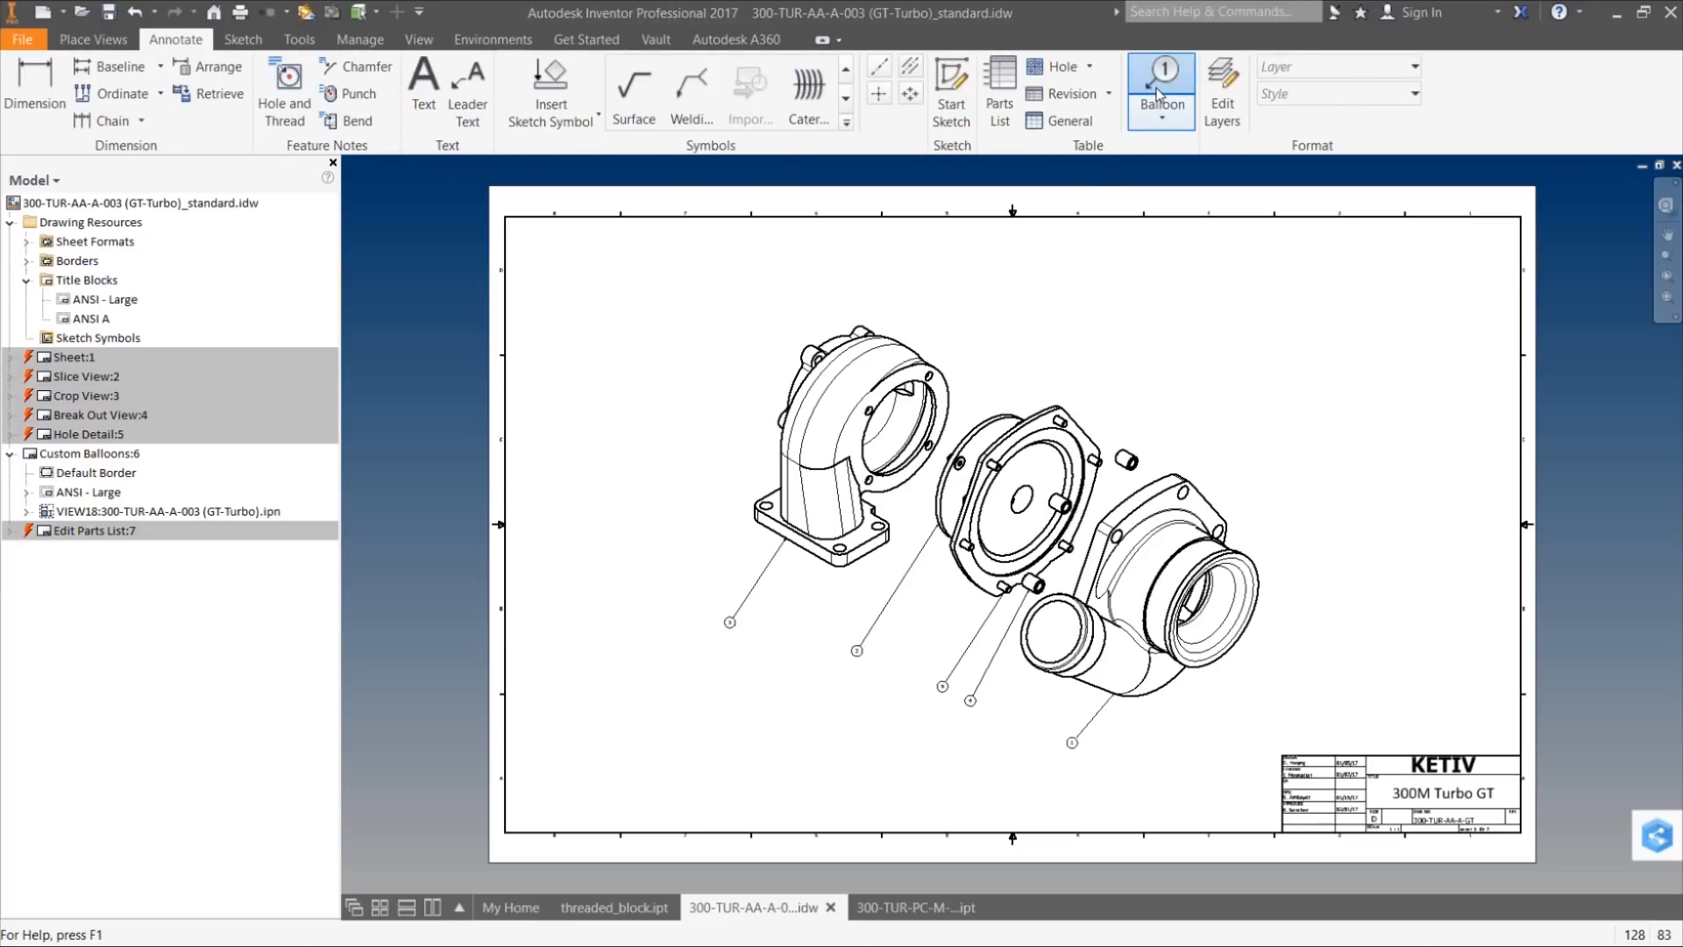
{"action": "left_click", "coordinate": [891, 349]}
{"action": "left_click", "coordinate": [941, 274]}
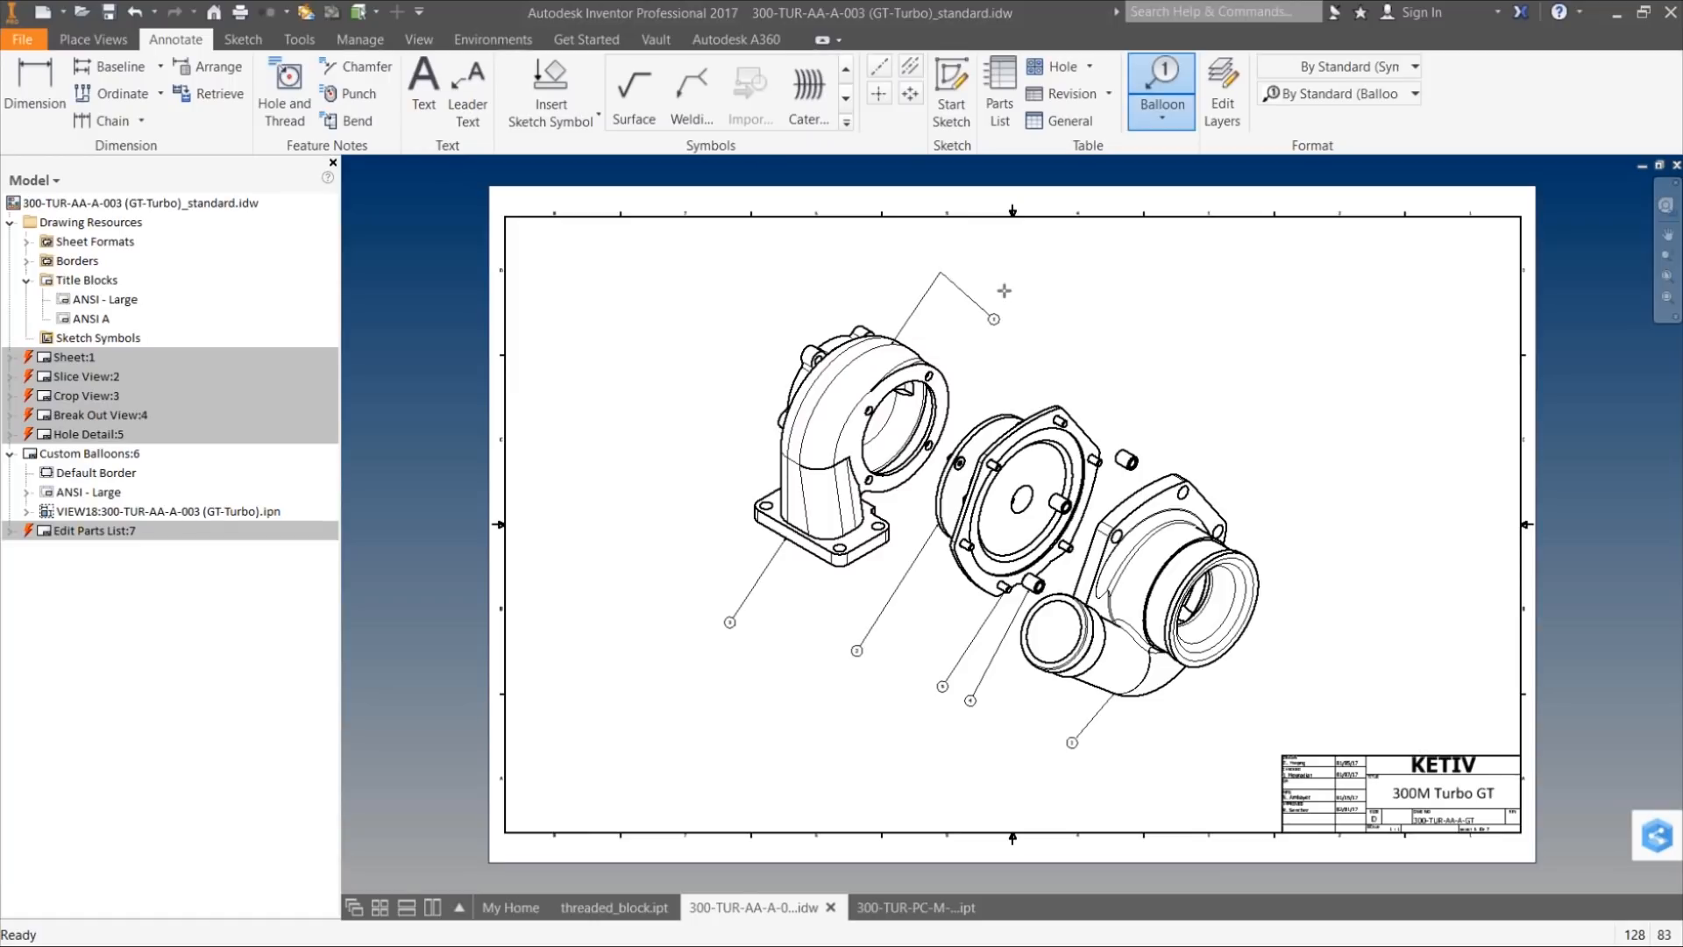
{"action": "right_click", "coordinate": [1006, 287]}
{"action": "left_click", "coordinate": [1077, 288]}
Step: Add balloons above the middle plate, the uppermost loose spacer and the large front housing
{"action": "scroll", "coordinate": [1041, 361], "scroll_direction": "down", "scroll_amount": 3}
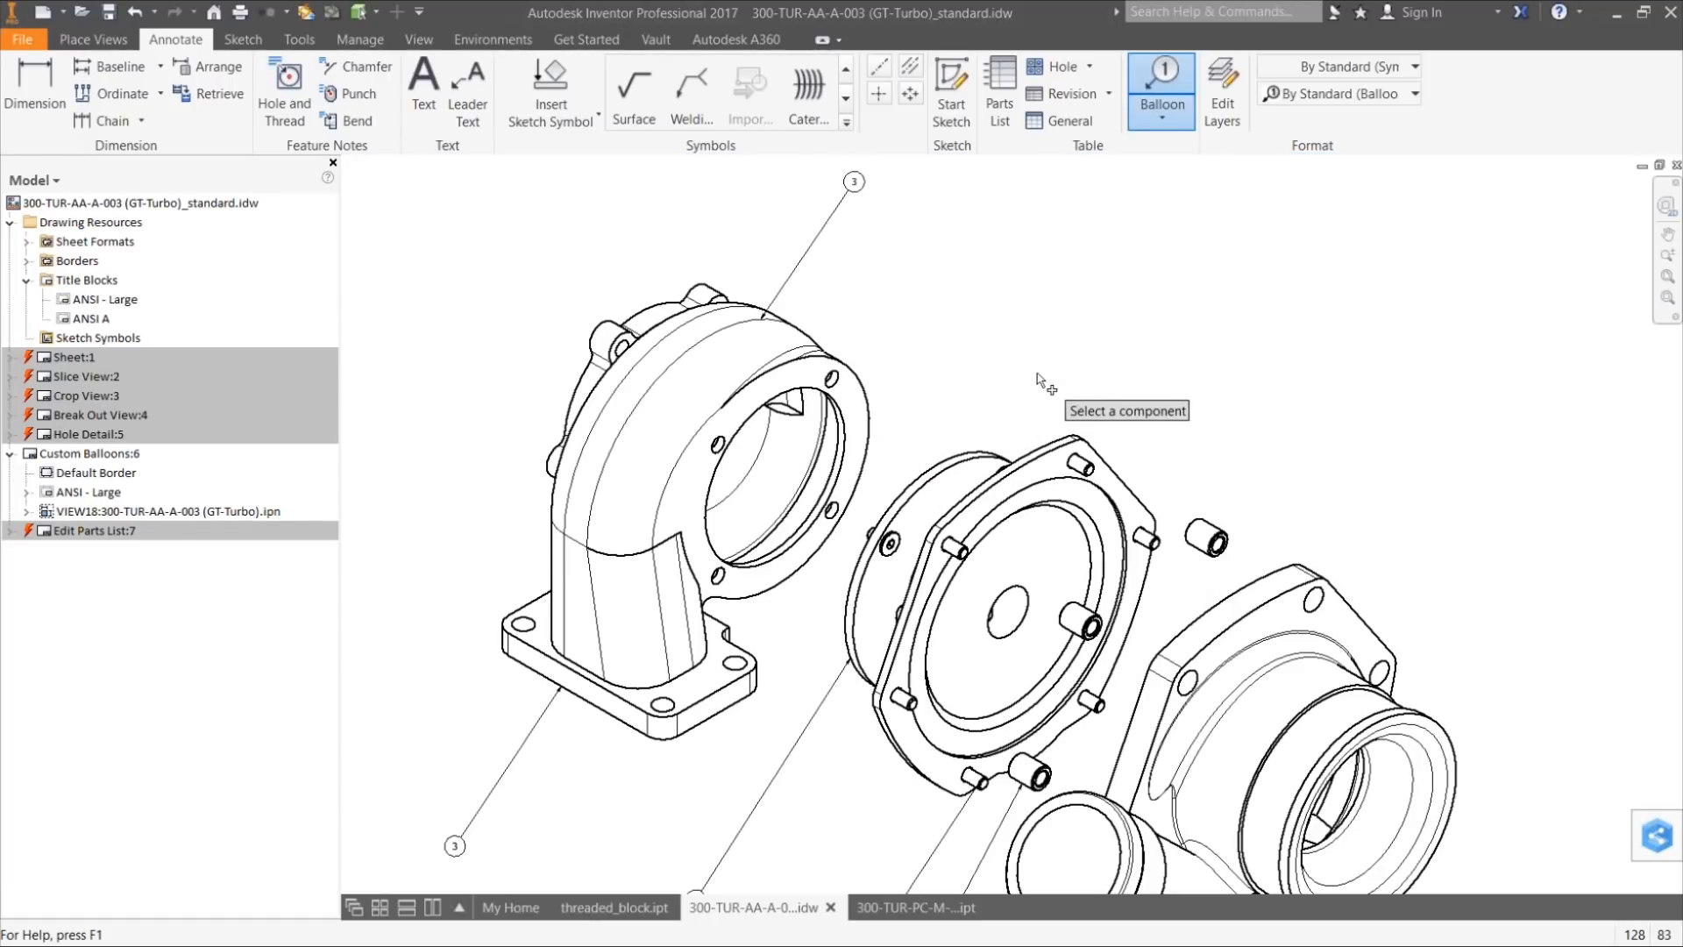
{"action": "left_click", "coordinate": [1047, 444]}
{"action": "double_click", "coordinate": [1127, 293]}
{"action": "left_click", "coordinate": [1213, 535]}
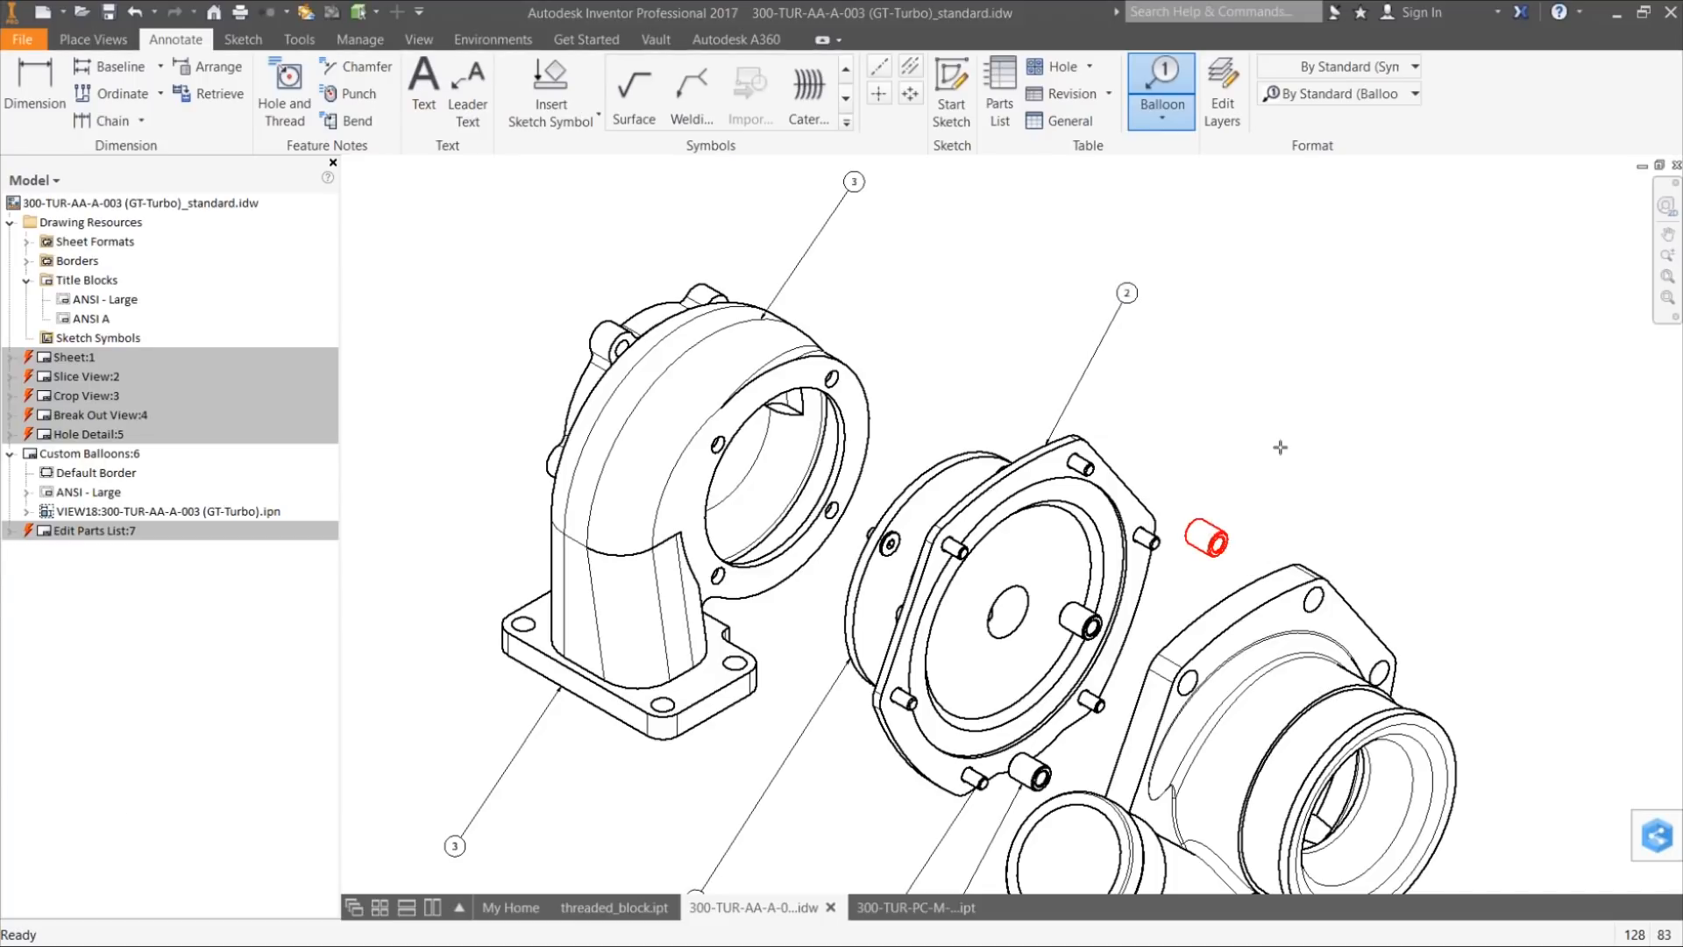
{"action": "double_click", "coordinate": [1272, 351]}
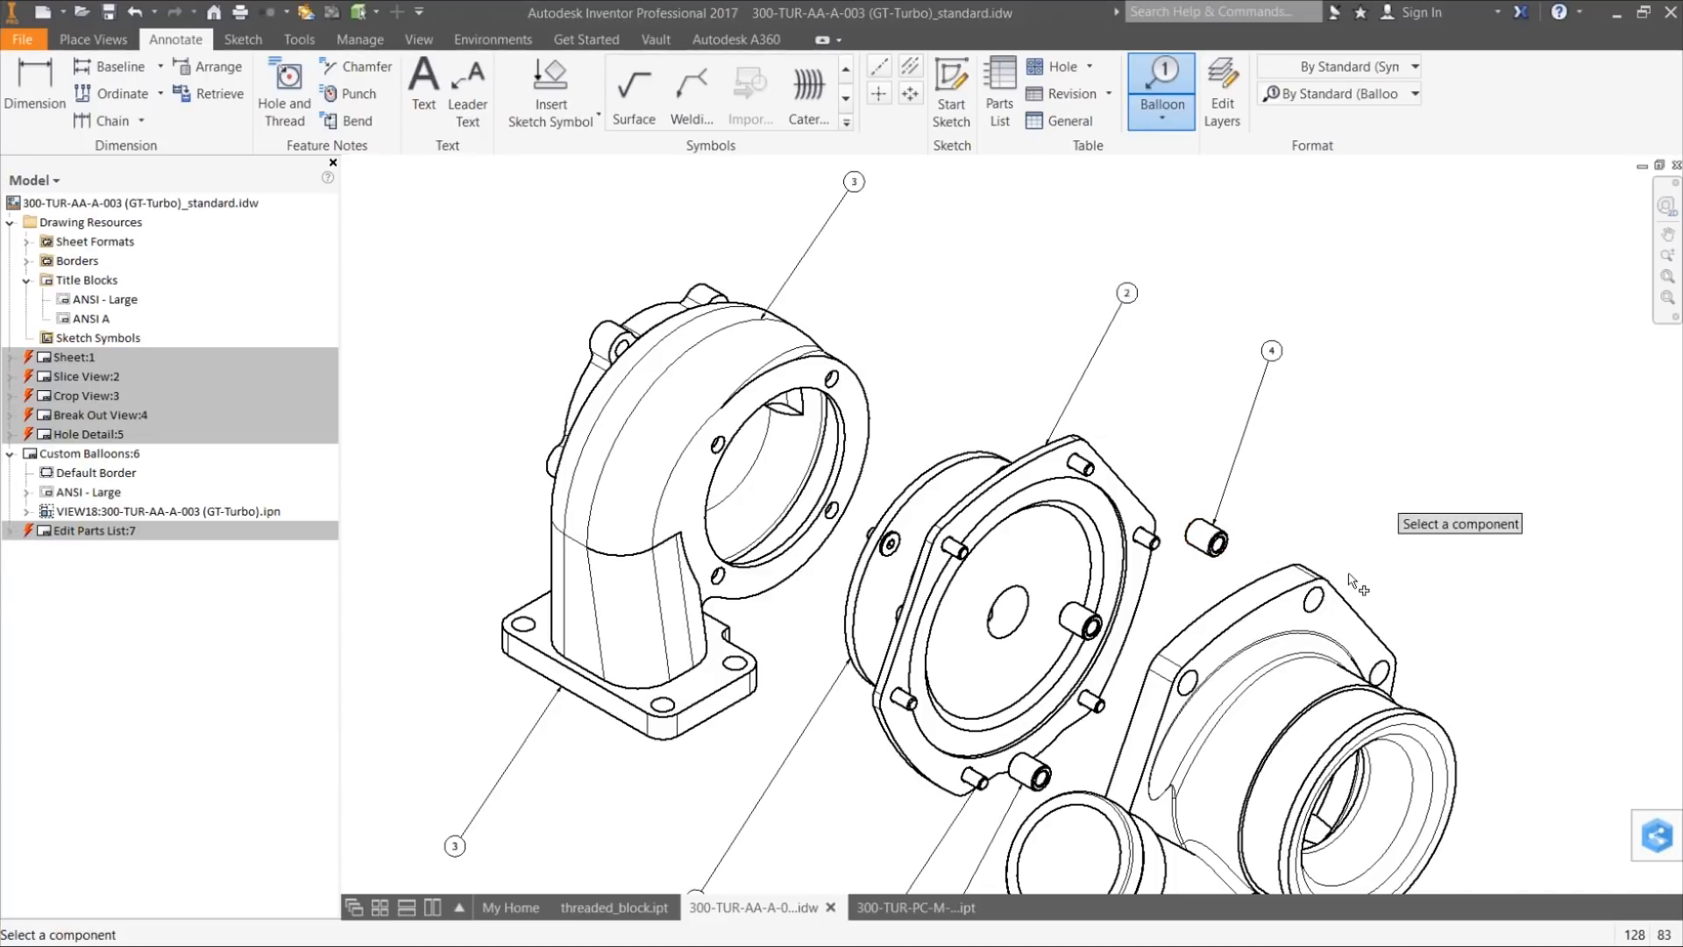
{"action": "left_click", "coordinate": [1330, 581]}
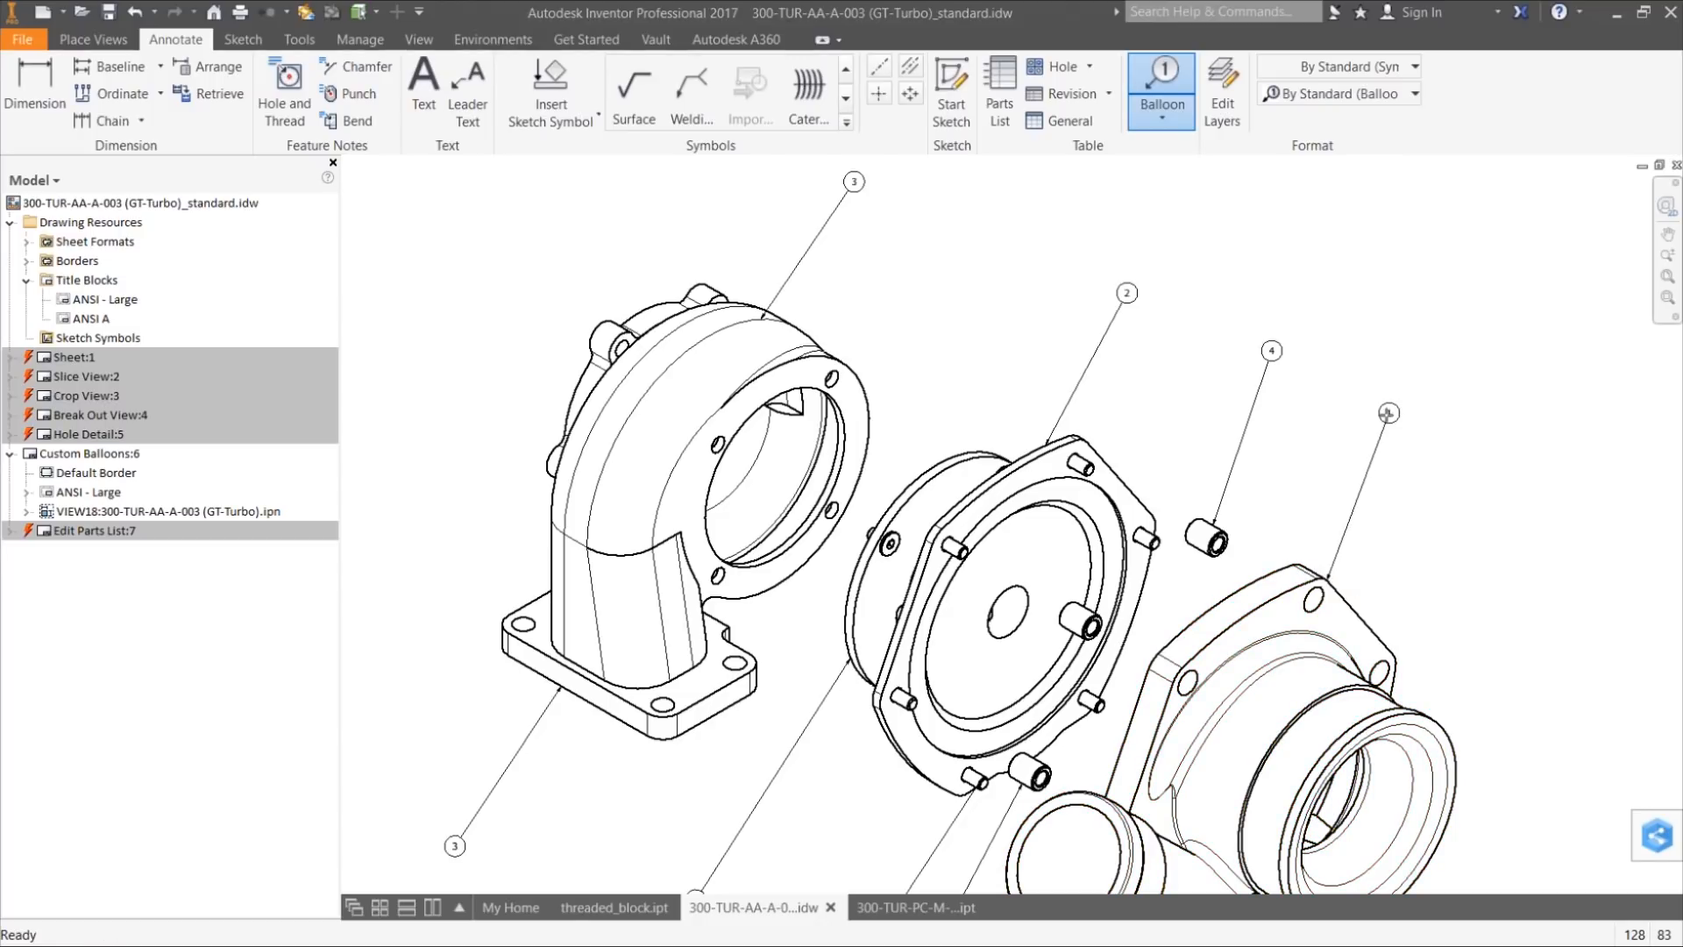
{"action": "double_click", "coordinate": [1378, 431]}
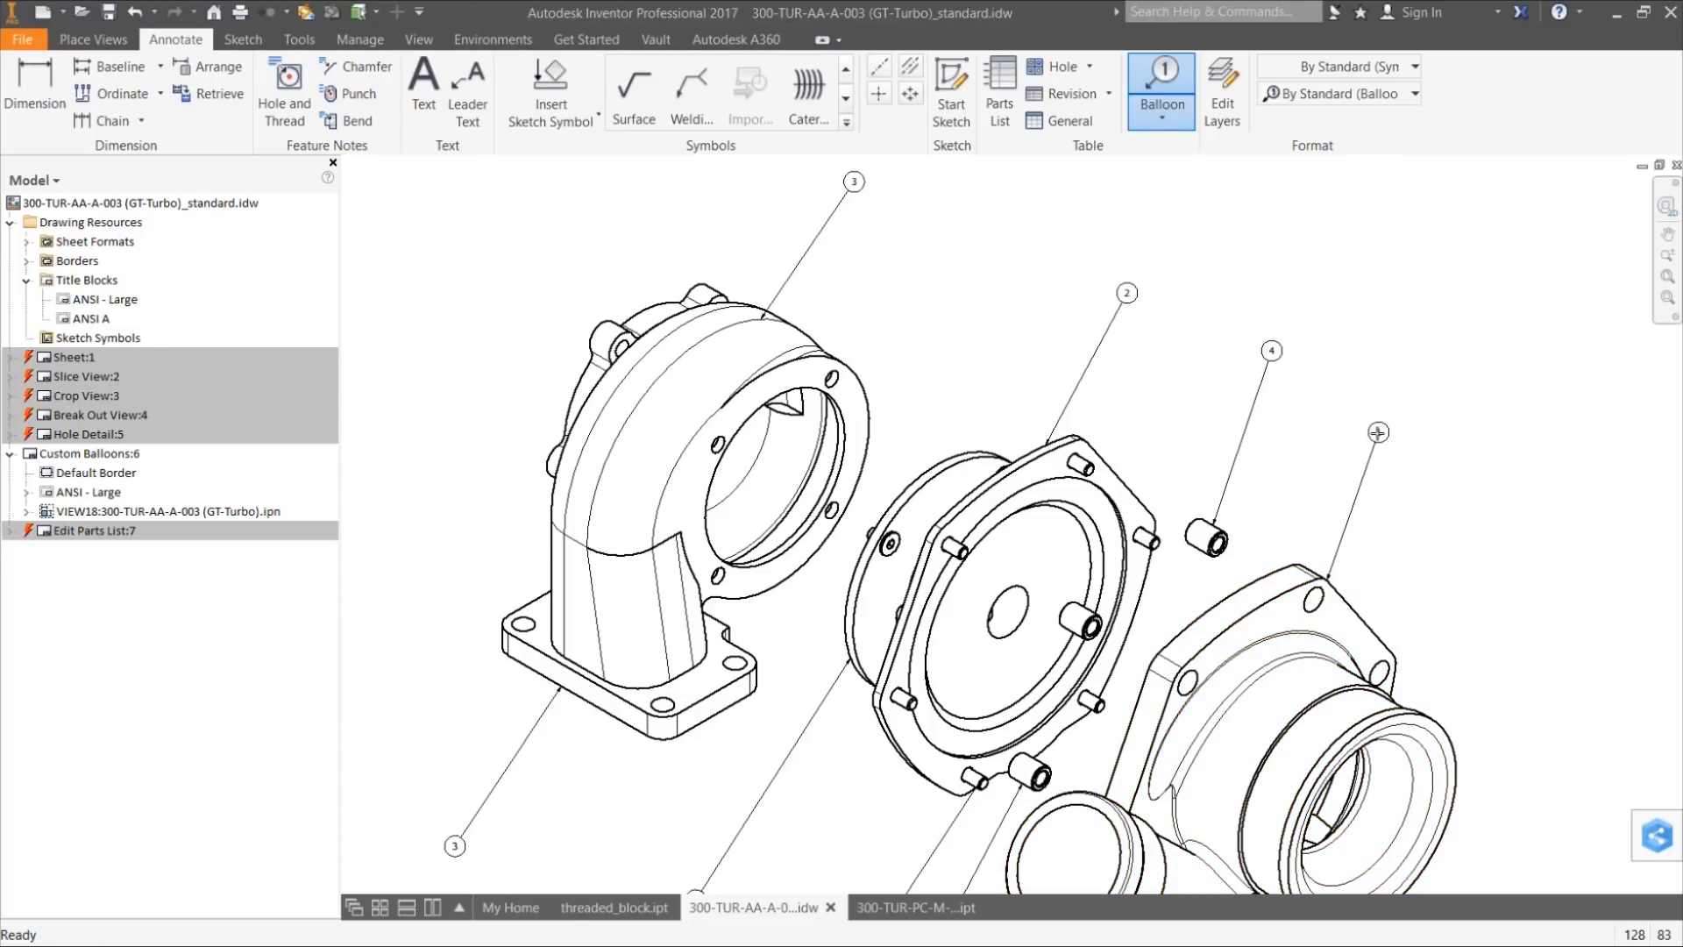
{"action": "right_click", "coordinate": [1283, 421]}
{"action": "left_click", "coordinate": [1162, 420]}
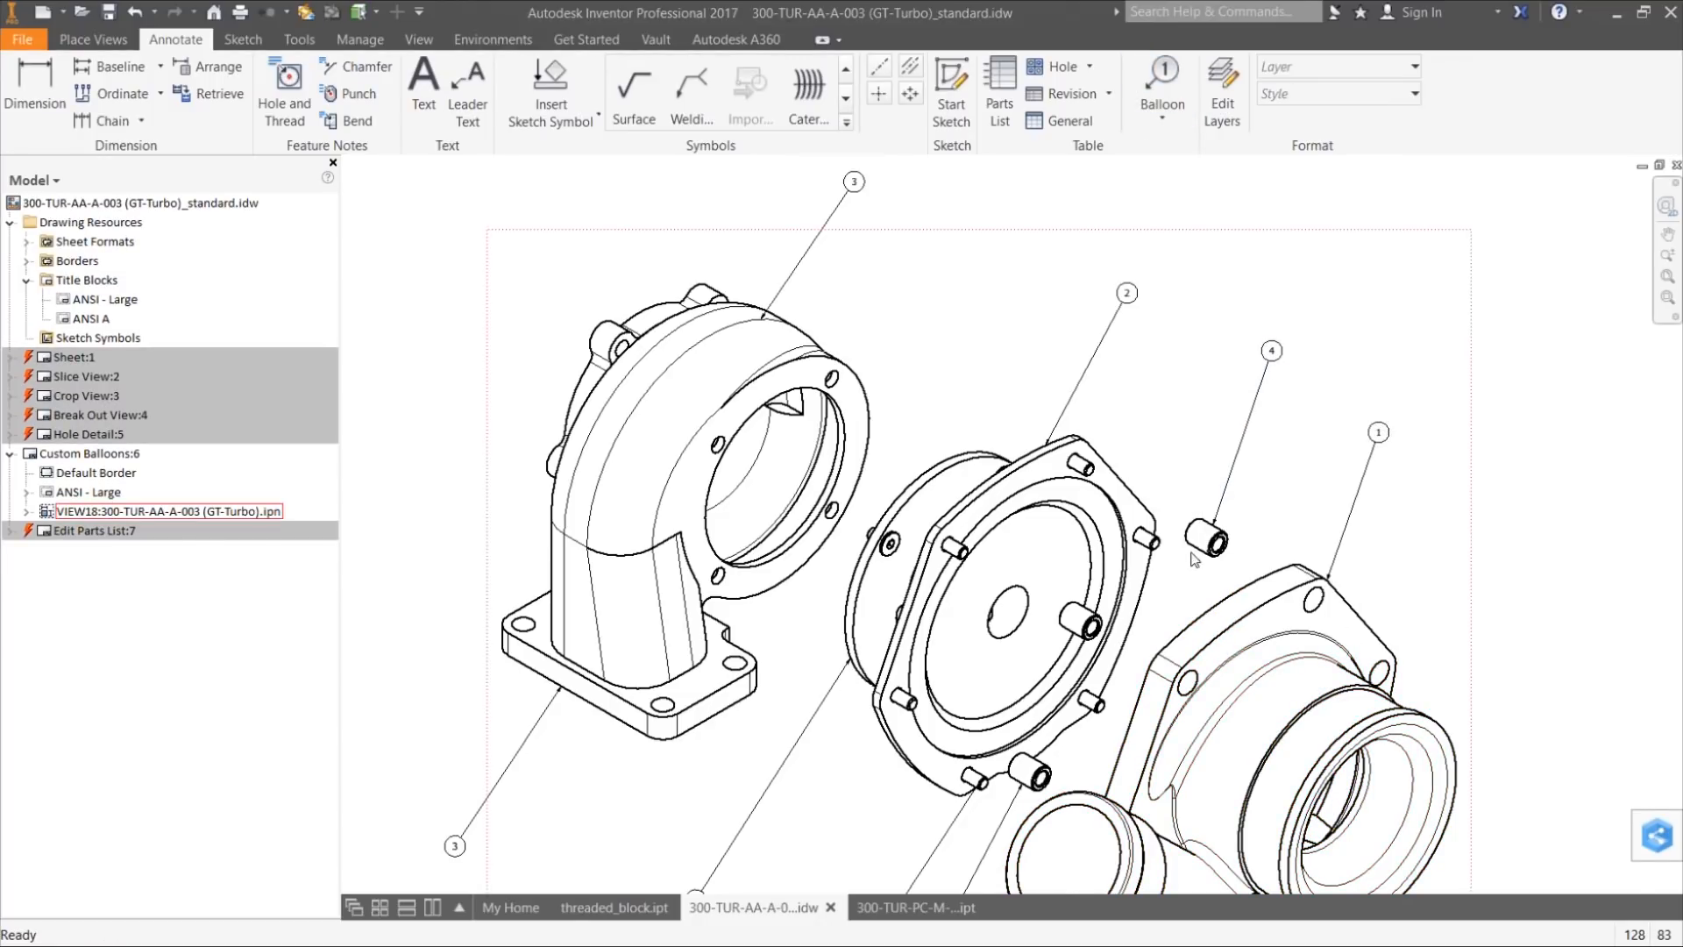
Step: Apply the Custom Balloon (ANSI) style to the four balloons above the exploded view
{"action": "scroll", "coordinate": [1096, 456], "scroll_direction": "up", "scroll_amount": 3}
{"action": "scroll", "coordinate": [1099, 449], "scroll_direction": "down", "scroll_amount": 6}
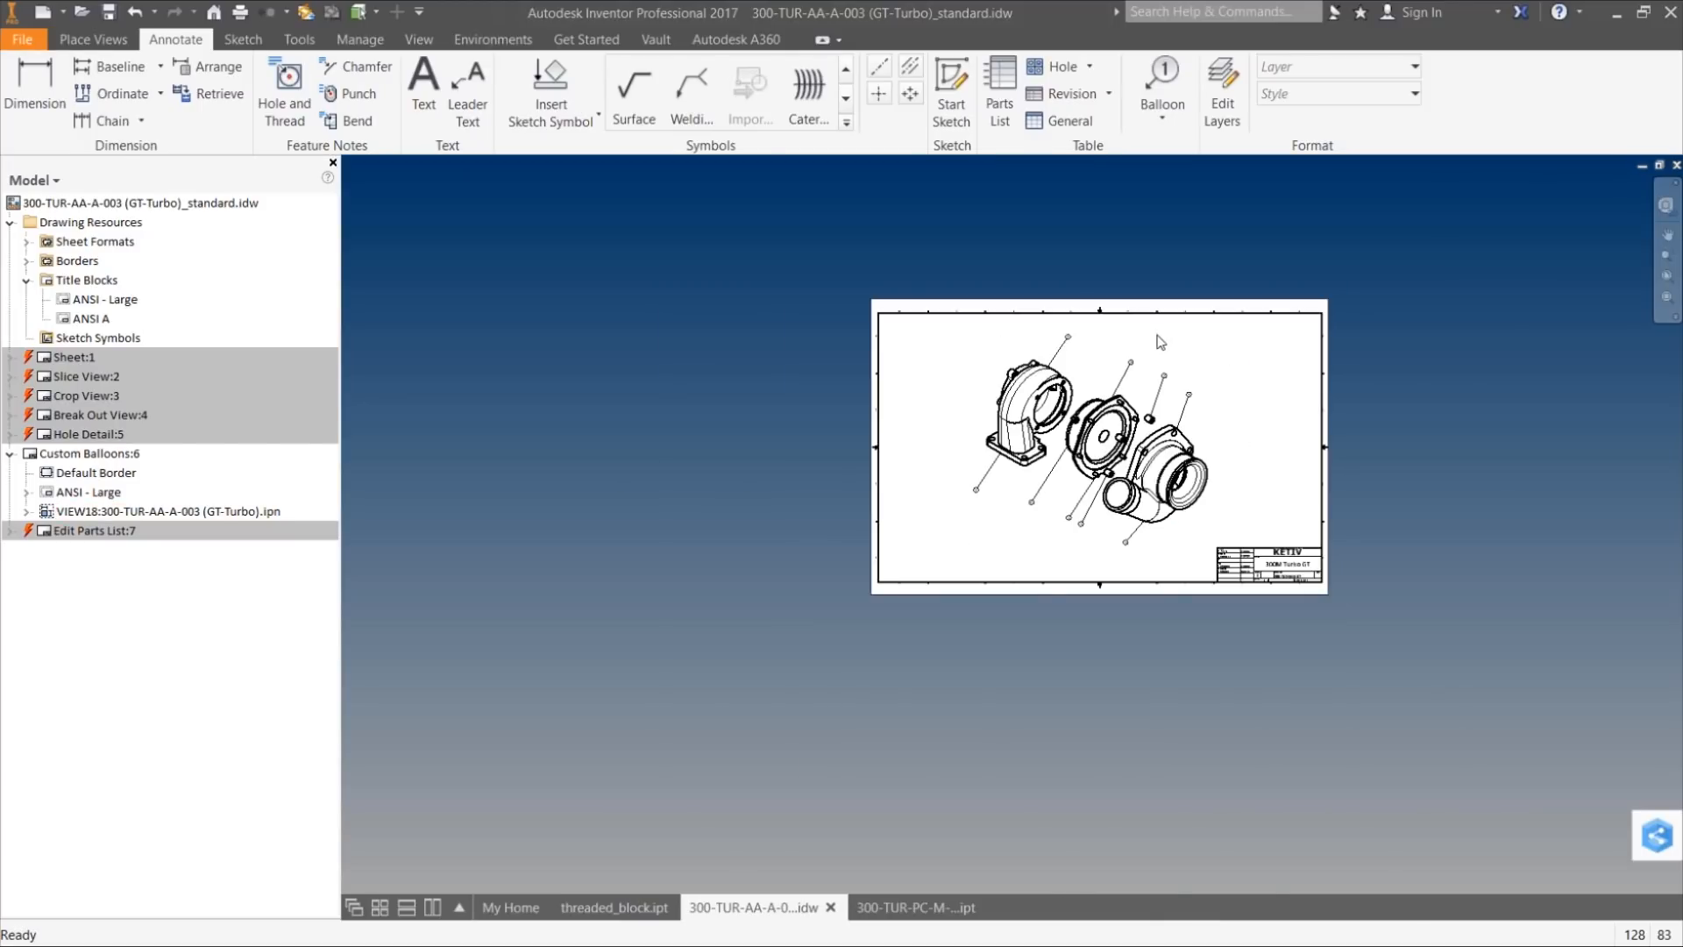
{"action": "scroll", "coordinate": [1155, 341], "scroll_direction": "up", "scroll_amount": 3}
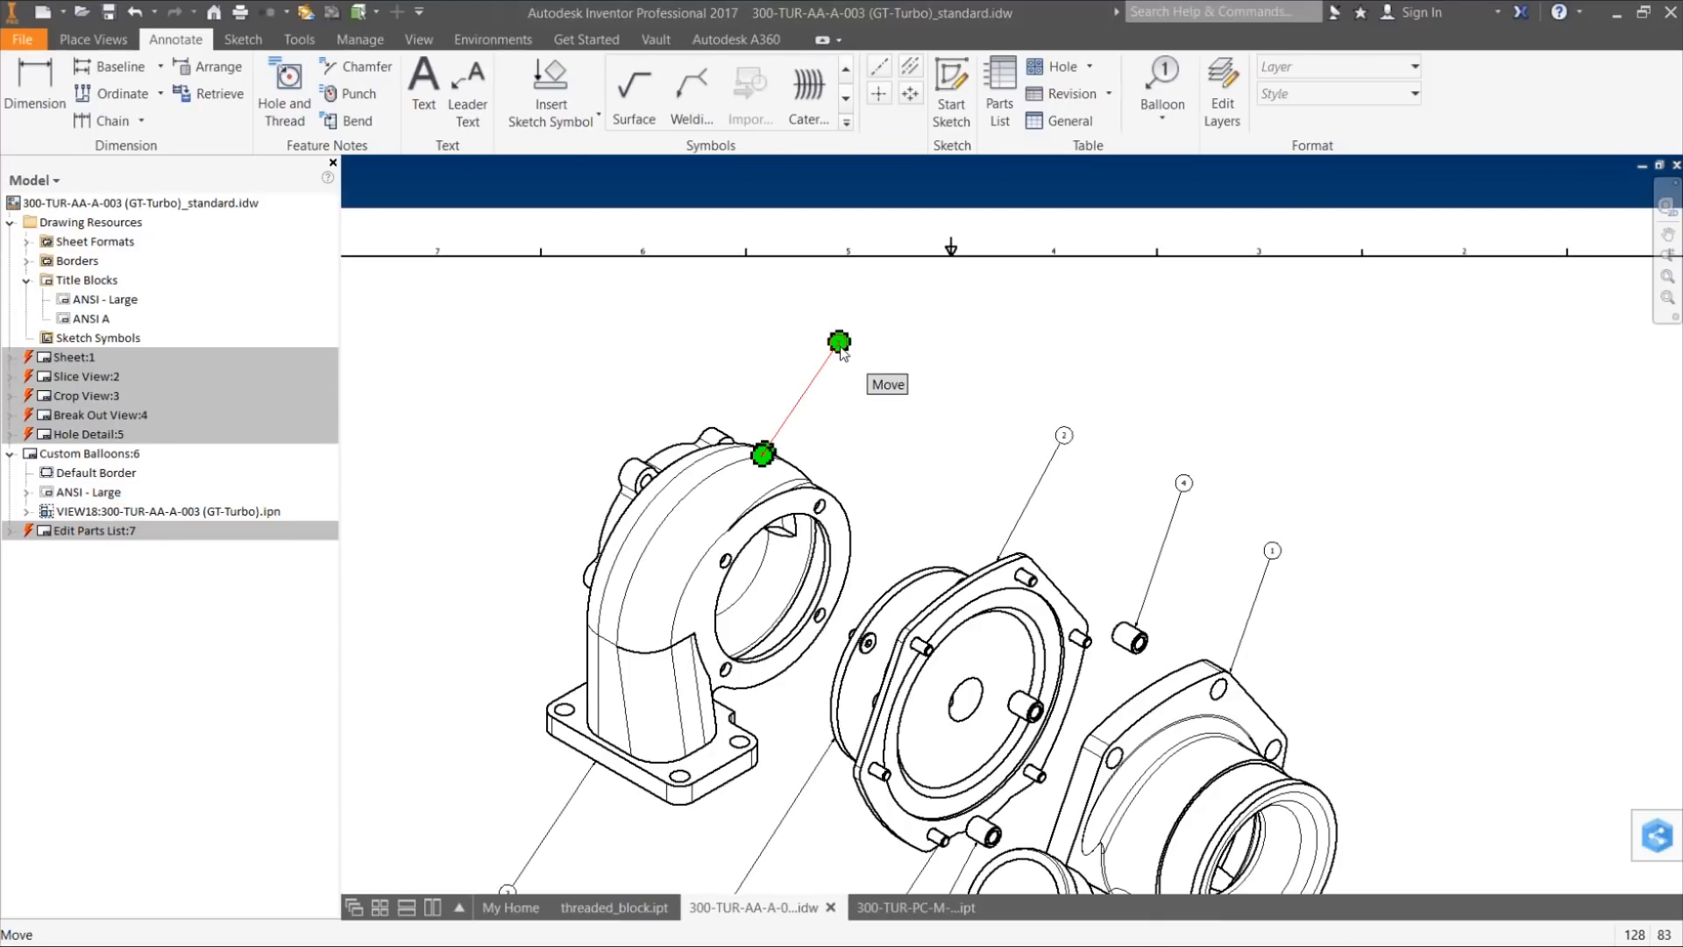
{"action": "left_click", "coordinate": [841, 348]}
{"action": "left_click", "coordinate": [1059, 456], "text": "ctrl"}
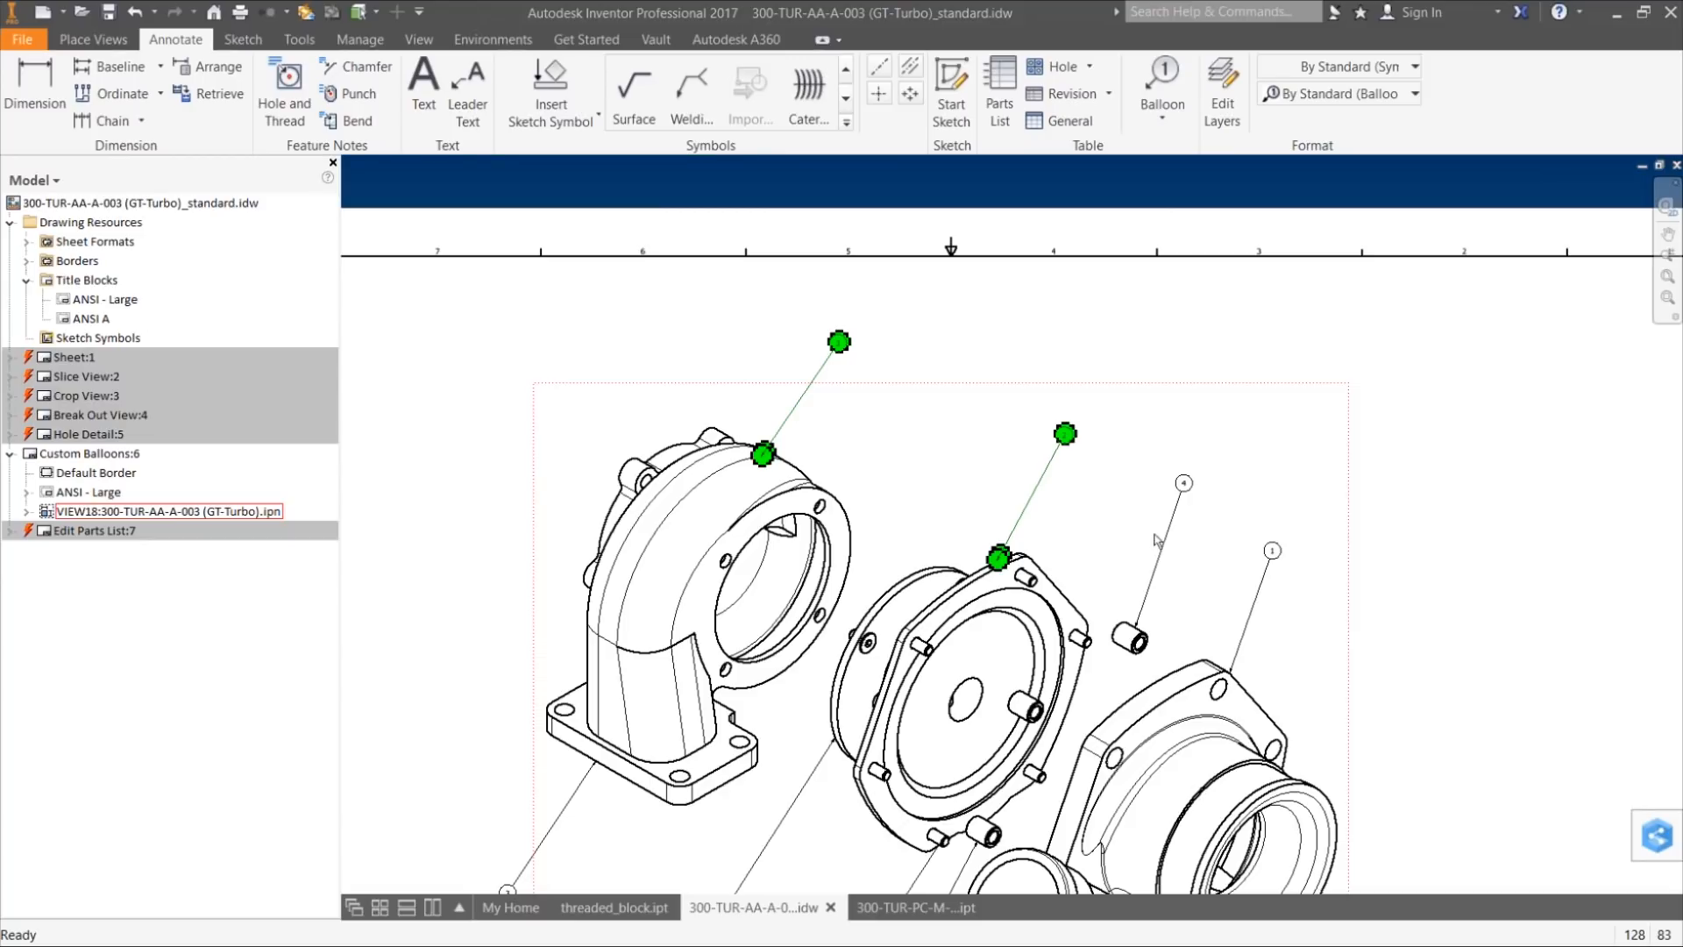
{"action": "left_click", "coordinate": [1159, 541], "text": "ctrl"}
{"action": "left_click", "coordinate": [1264, 600], "text": "ctrl"}
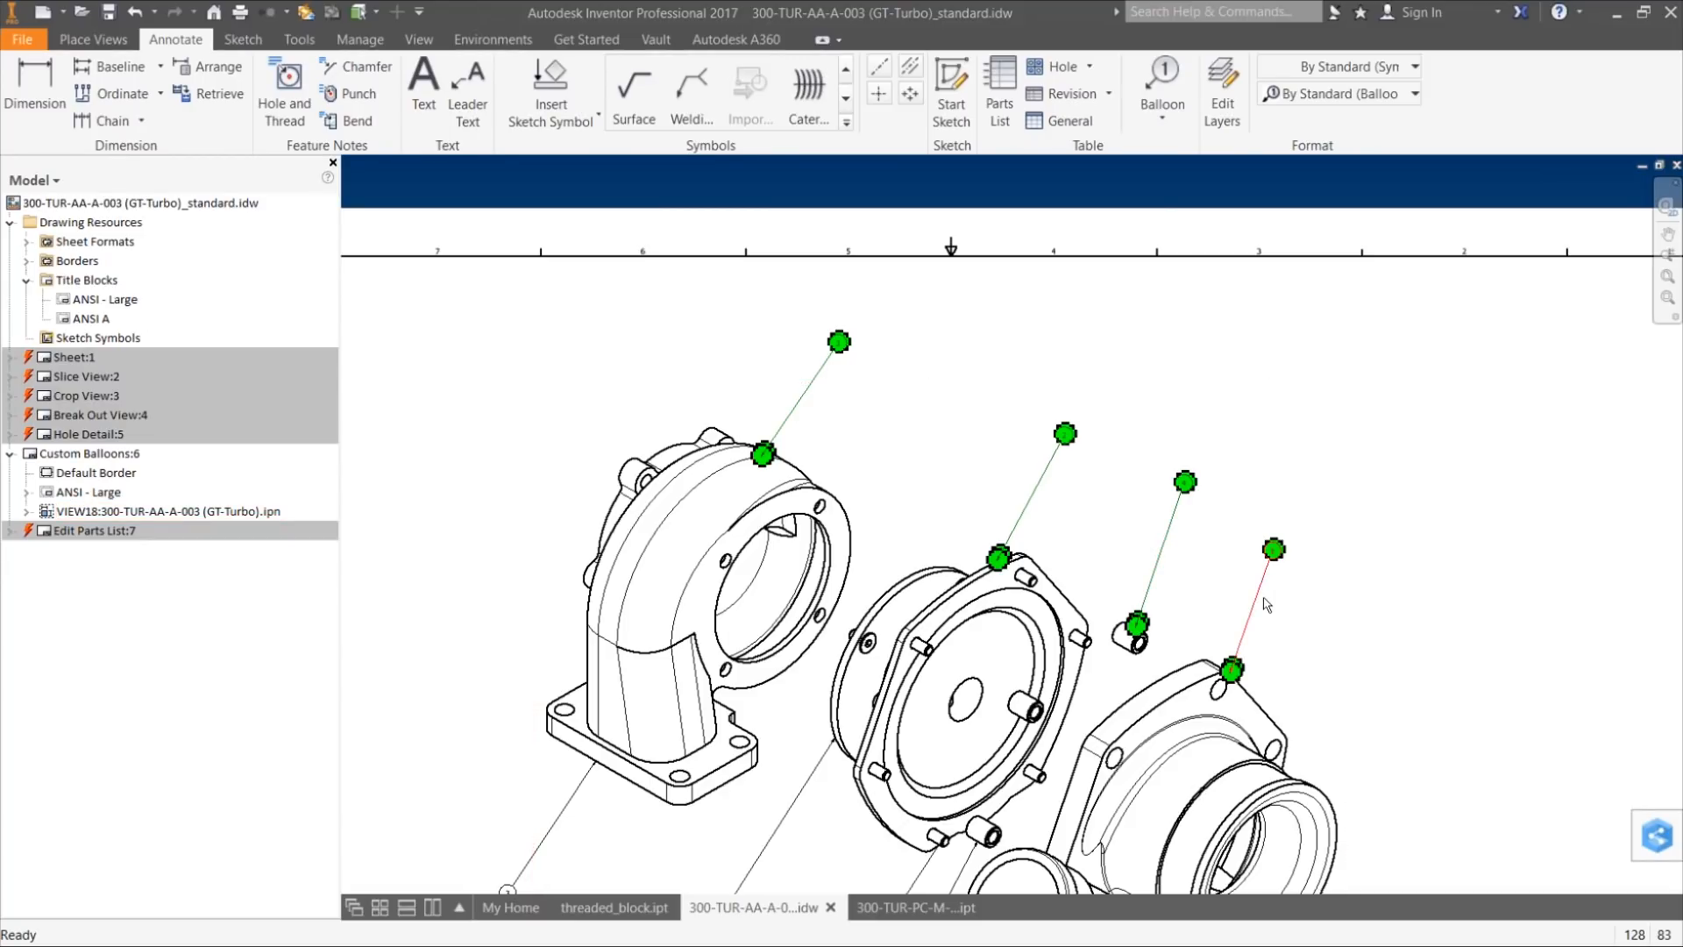
{"action": "right_click", "coordinate": [1263, 598]}
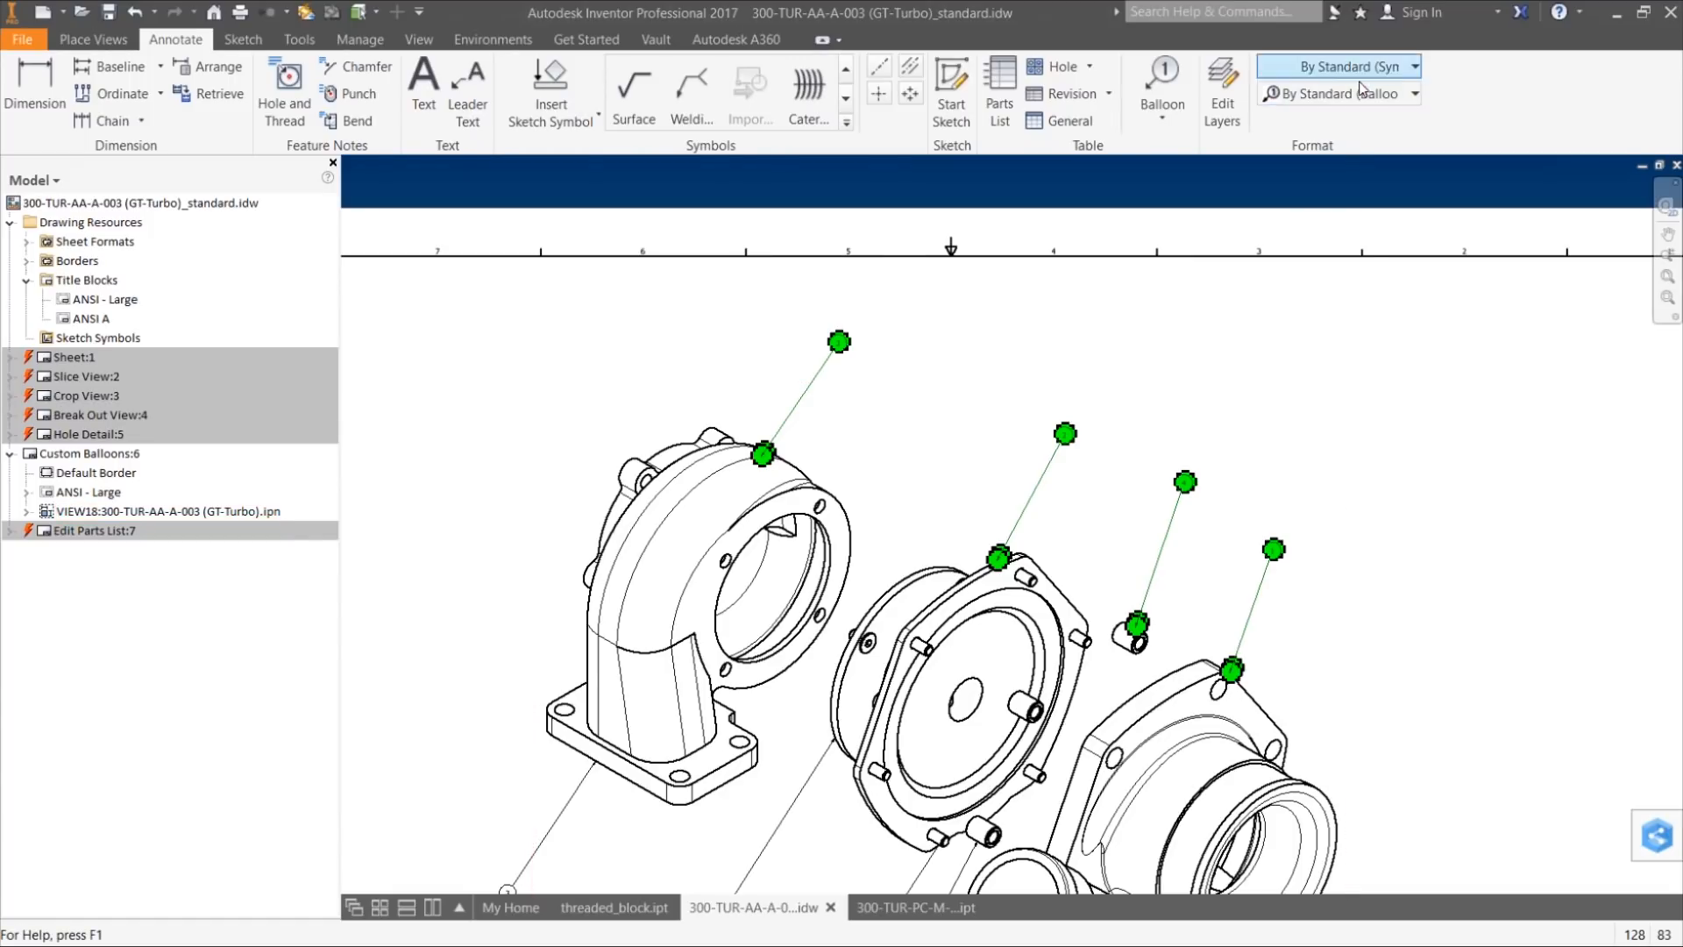
{"action": "left_click", "coordinate": [1416, 94]}
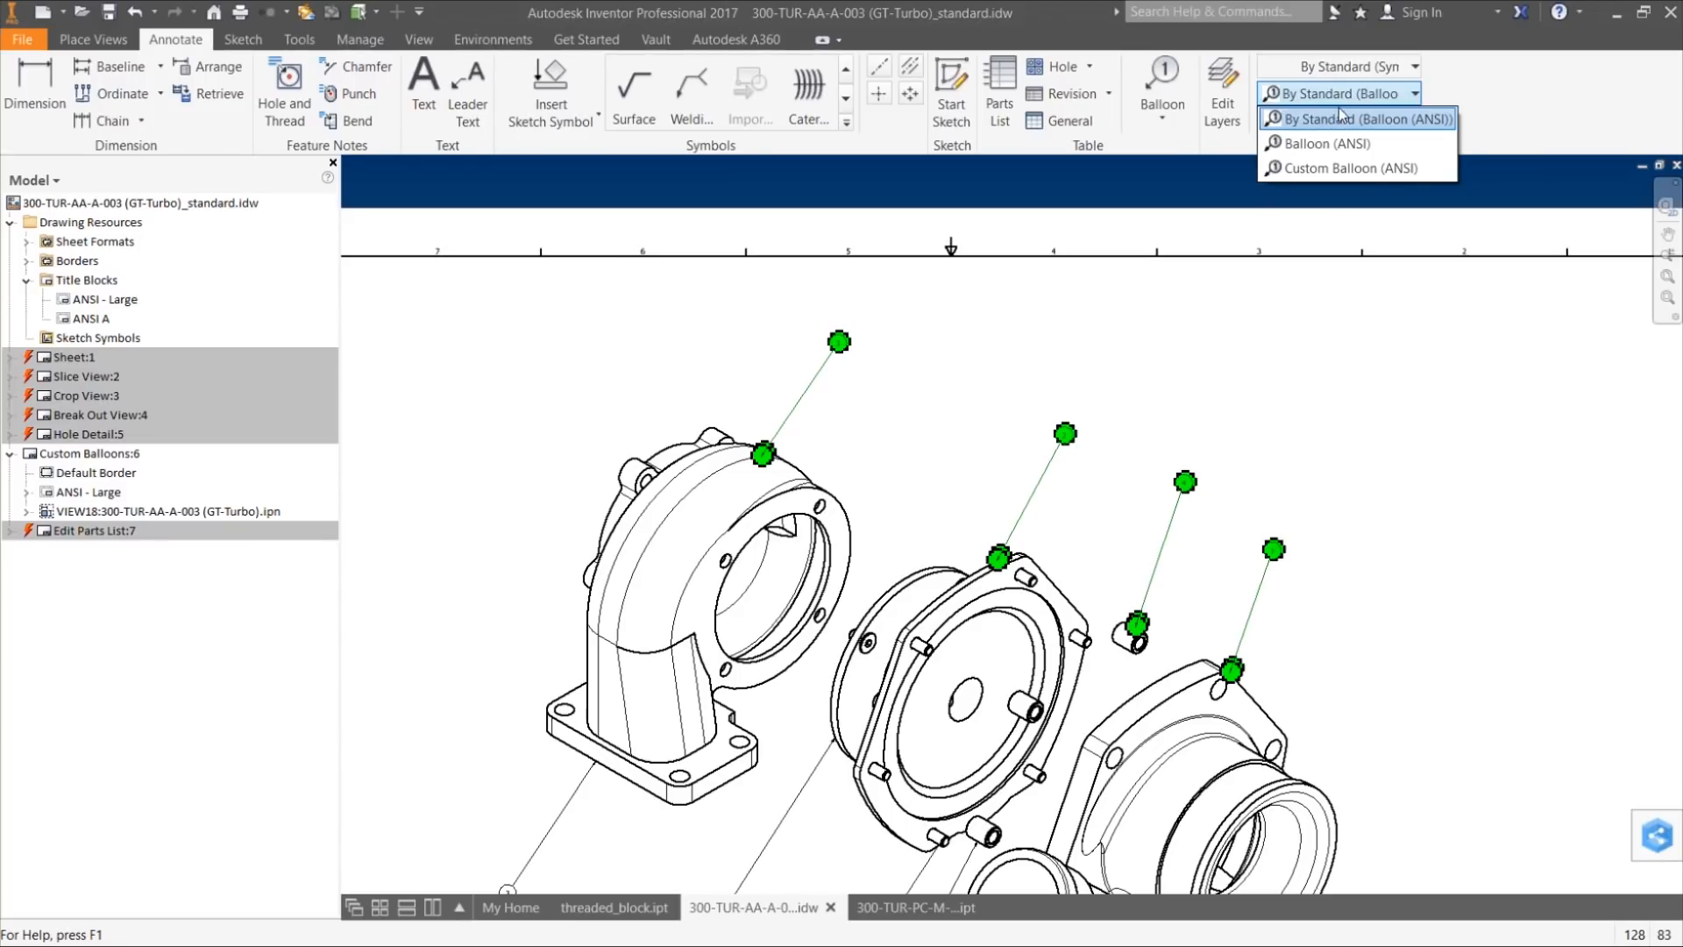
{"action": "left_click", "coordinate": [1354, 169]}
{"action": "left_click", "coordinate": [1464, 565]}
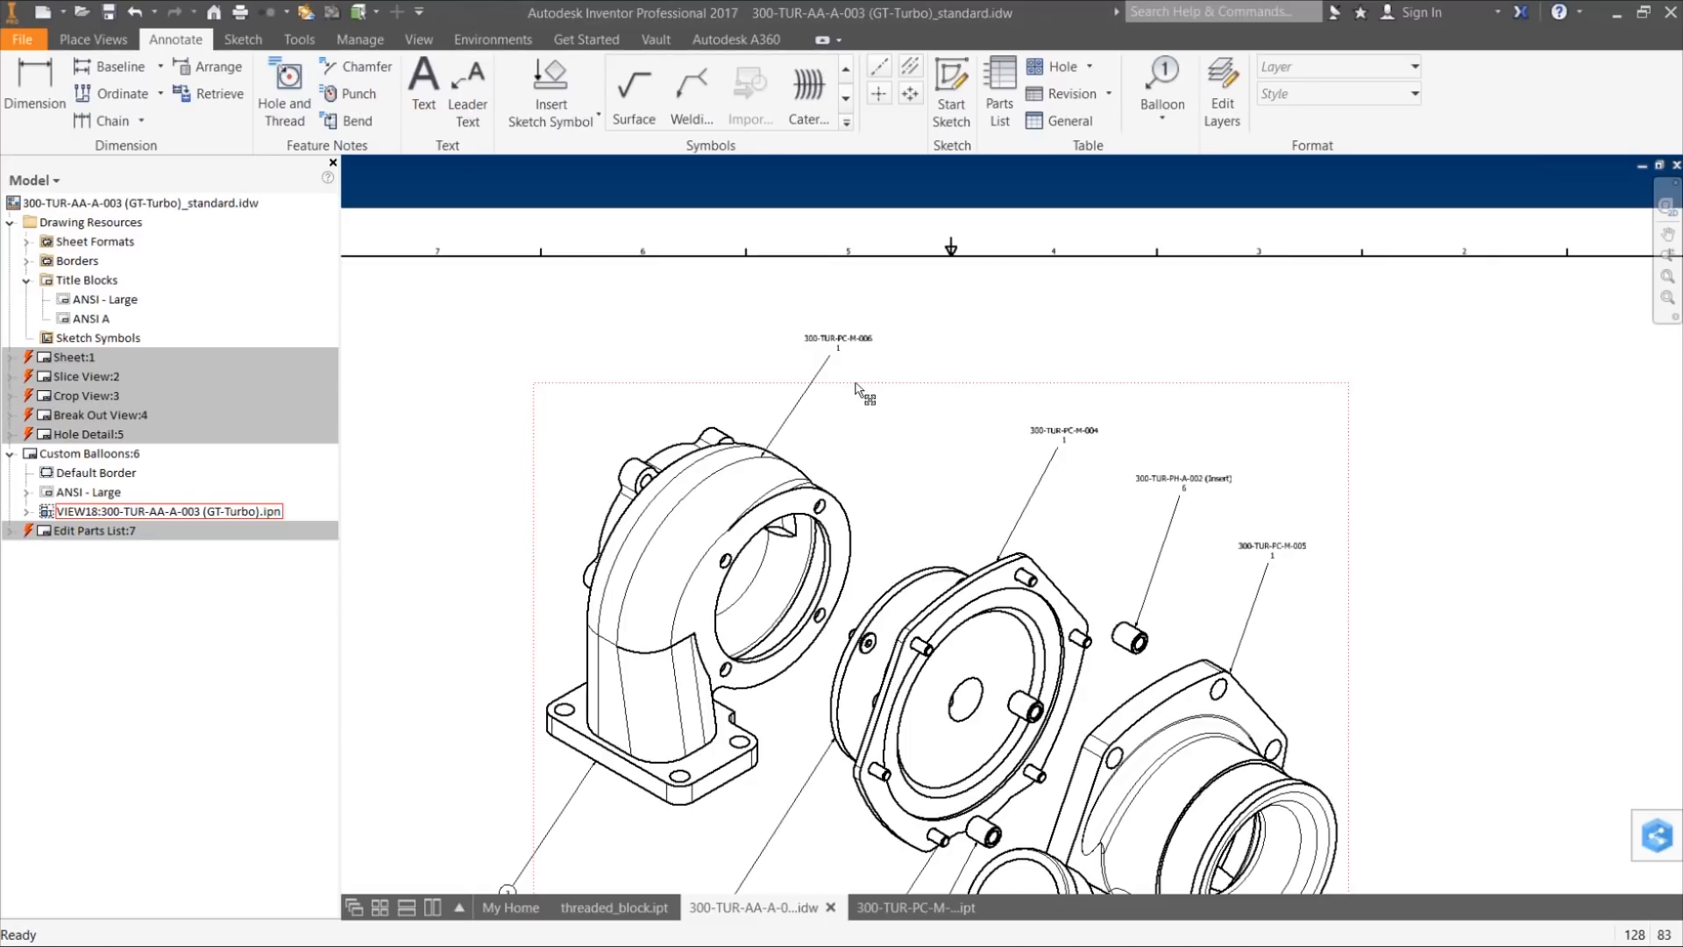
Step: Examine the part number and quantity text in the four restyled balloons
{"action": "scroll", "coordinate": [857, 384], "scroll_direction": "down", "scroll_amount": 3}
{"action": "scroll", "coordinate": [855, 383], "scroll_direction": "up", "scroll_amount": 7}
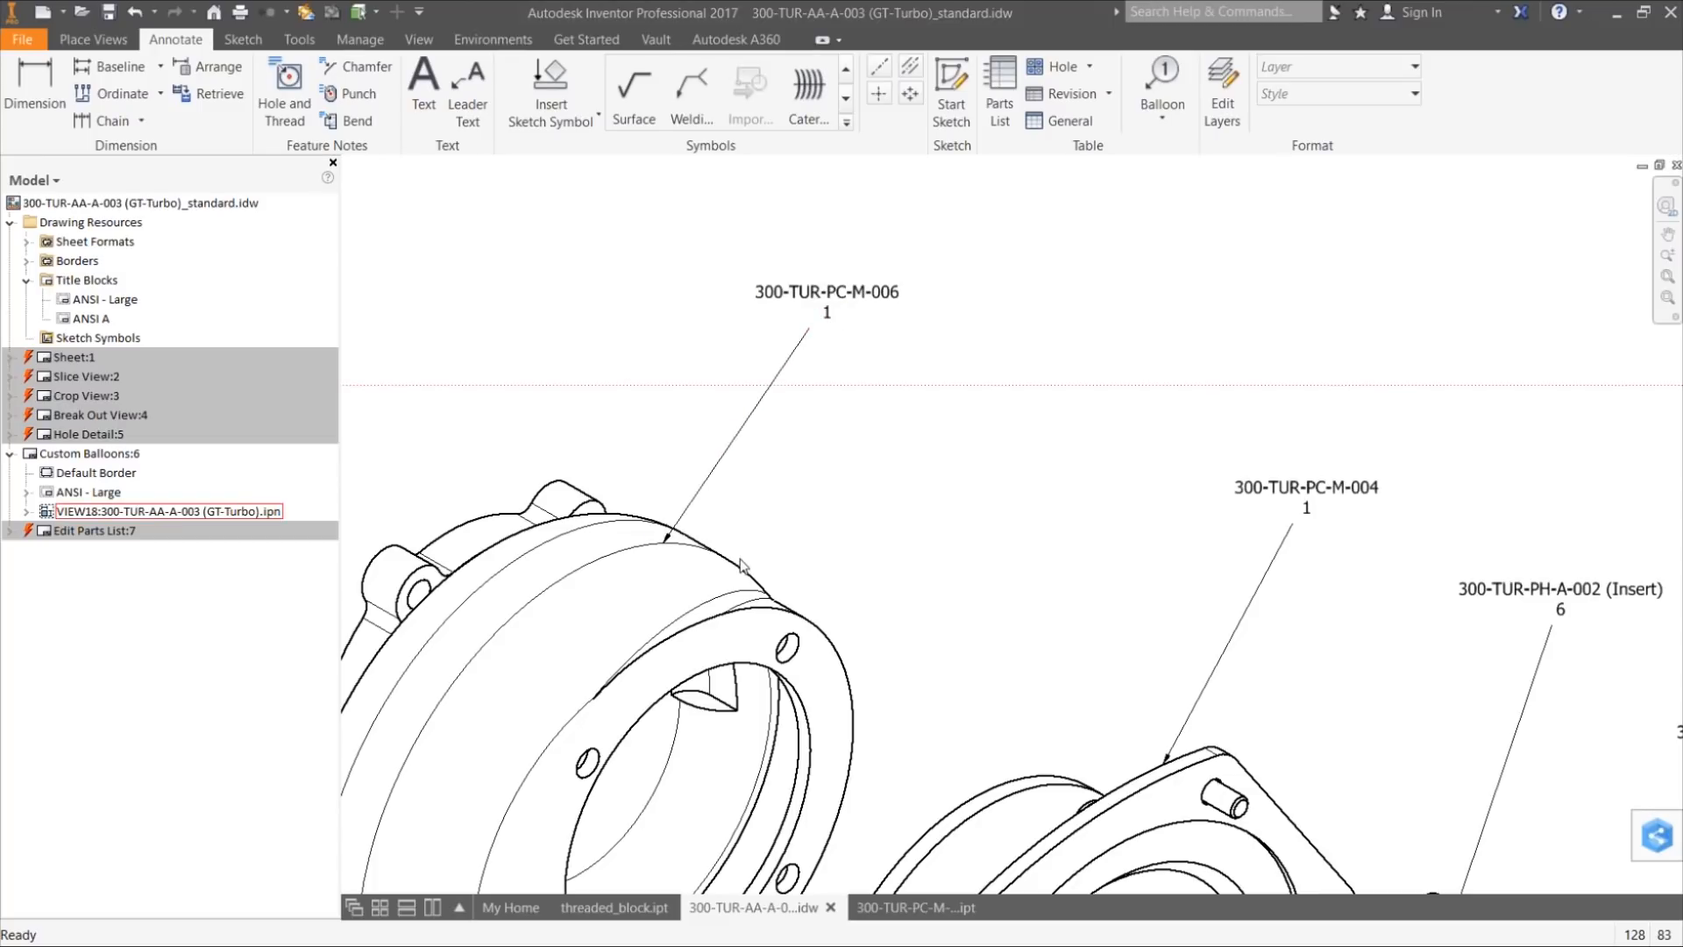
{"action": "scroll", "coordinate": [973, 403], "scroll_direction": "up", "scroll_amount": 1}
{"action": "scroll", "coordinate": [971, 394], "scroll_direction": "down", "scroll_amount": 5}
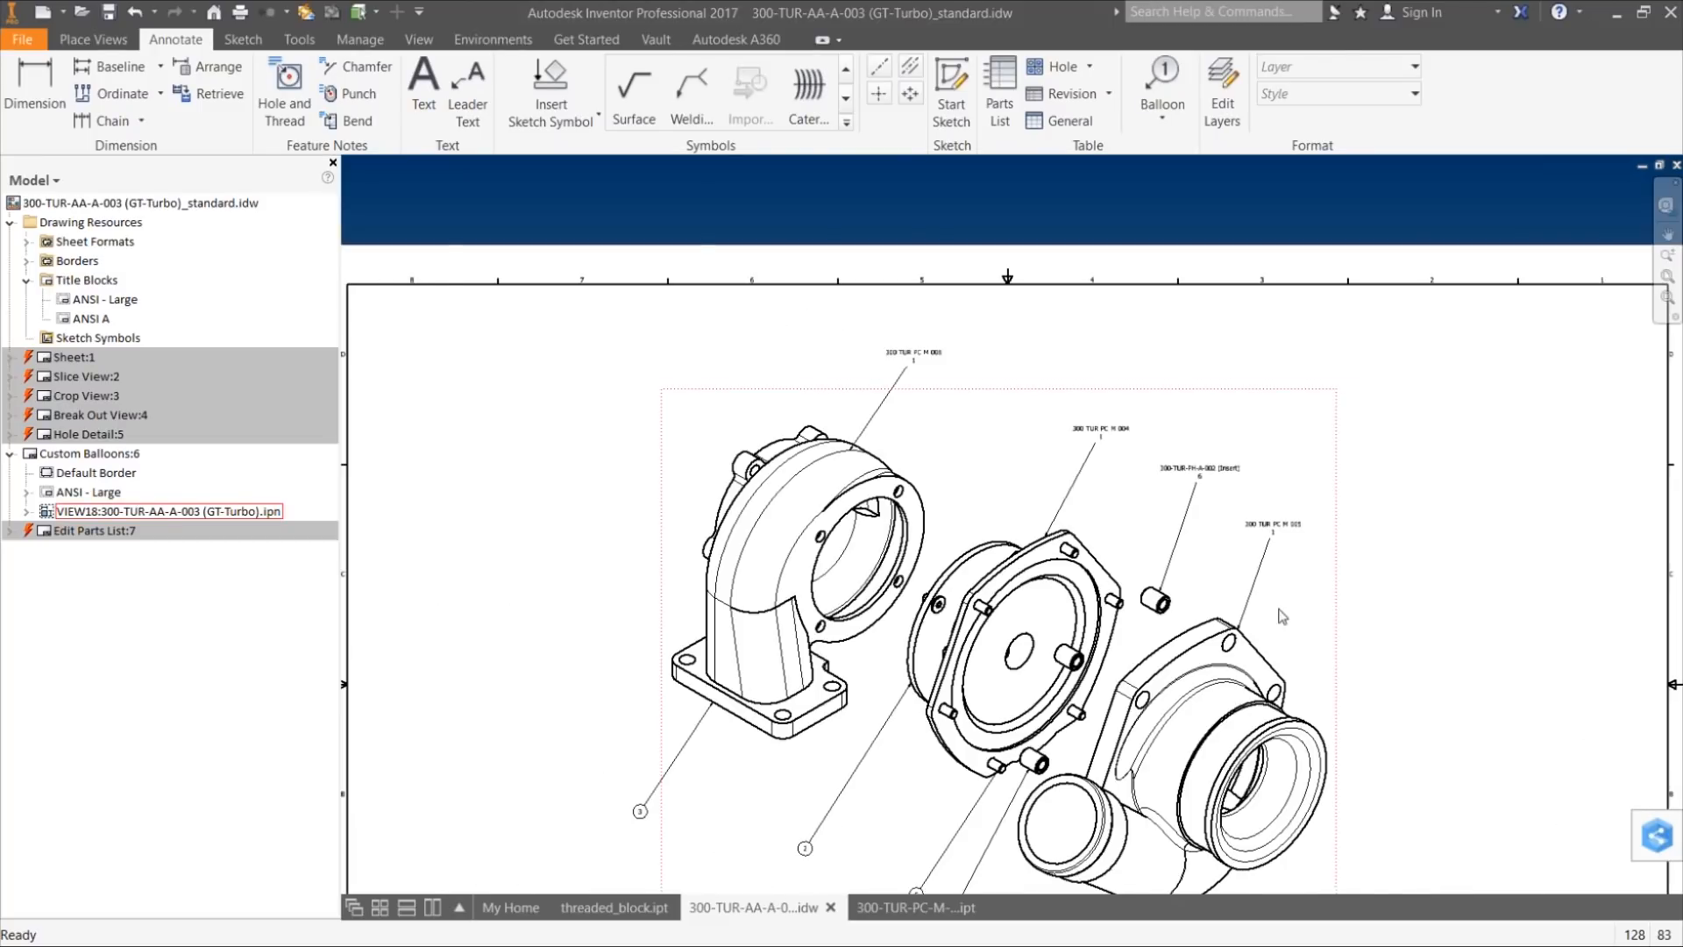
{"action": "scroll", "coordinate": [1280, 614], "scroll_direction": "up", "scroll_amount": 3}
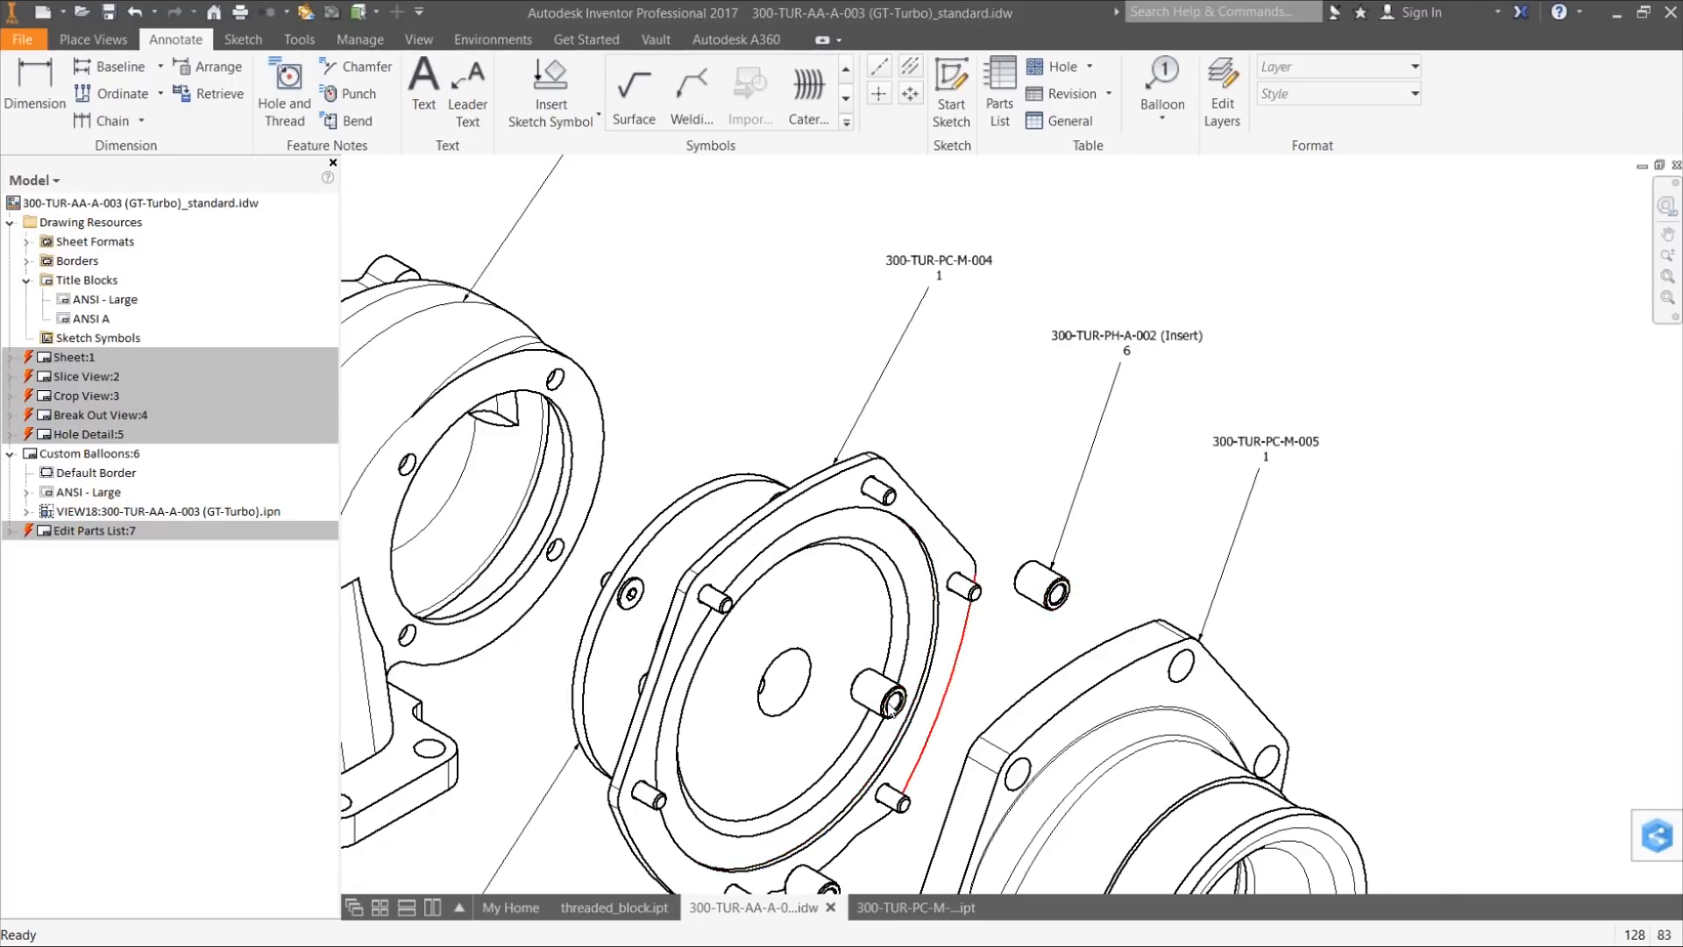
Step: Activate the Edit Parts List sheet of the drawing
{"action": "left_click", "coordinate": [1126, 354]}
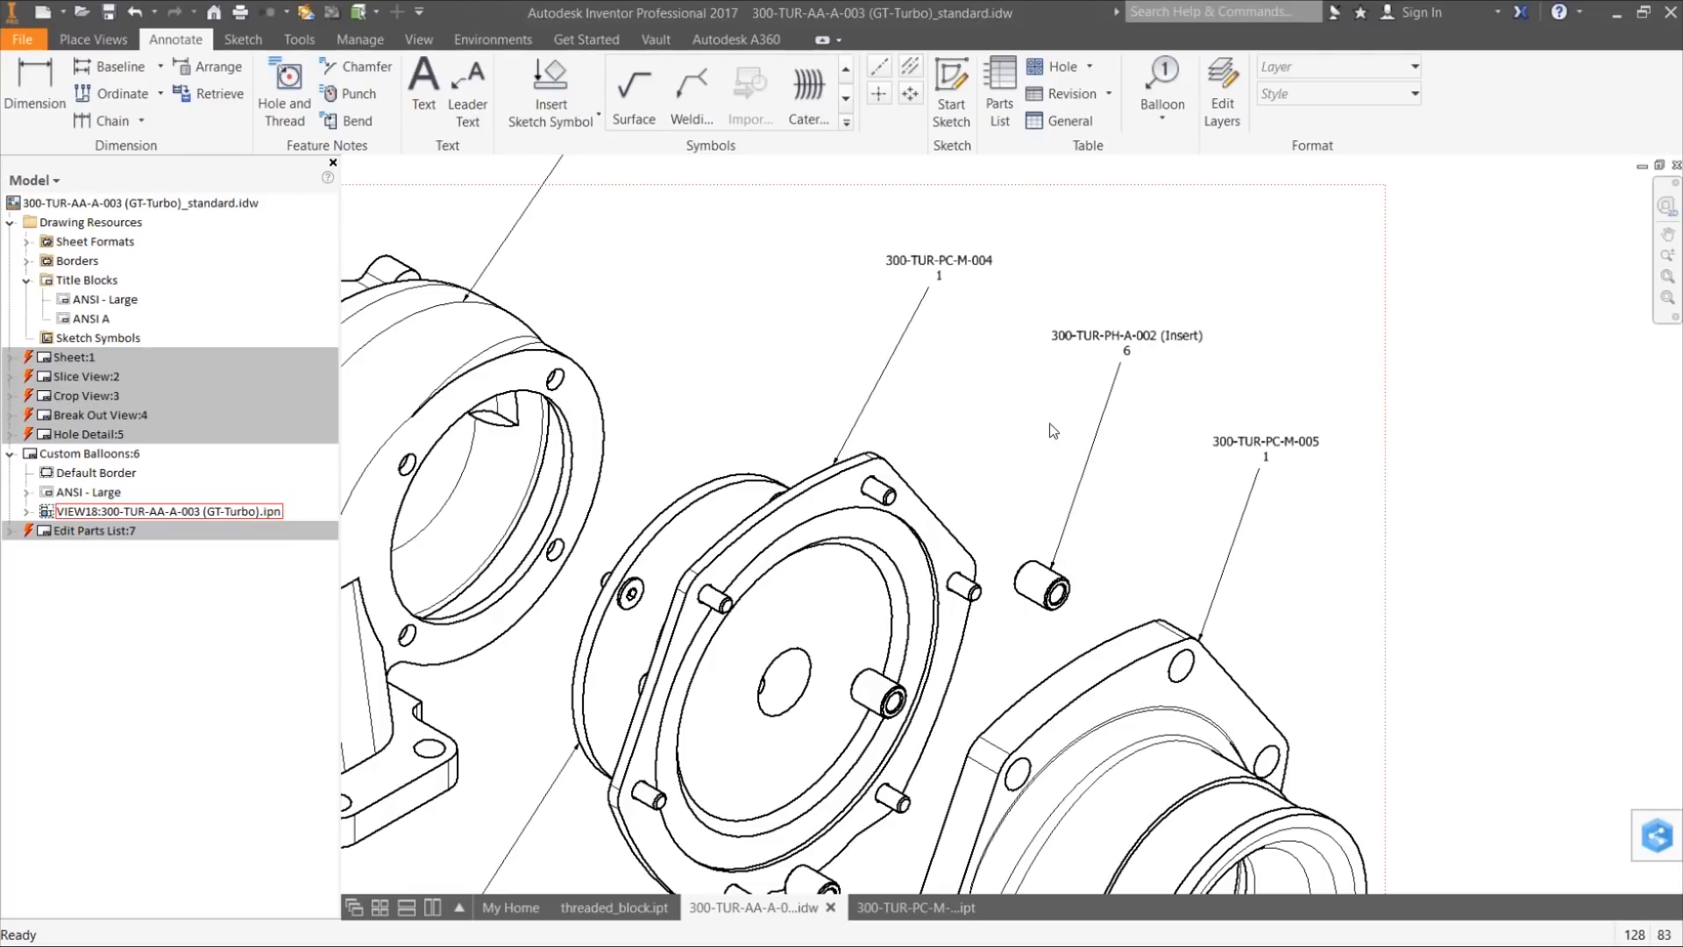
{"action": "scroll", "coordinate": [1049, 426], "scroll_direction": "up", "scroll_amount": 3}
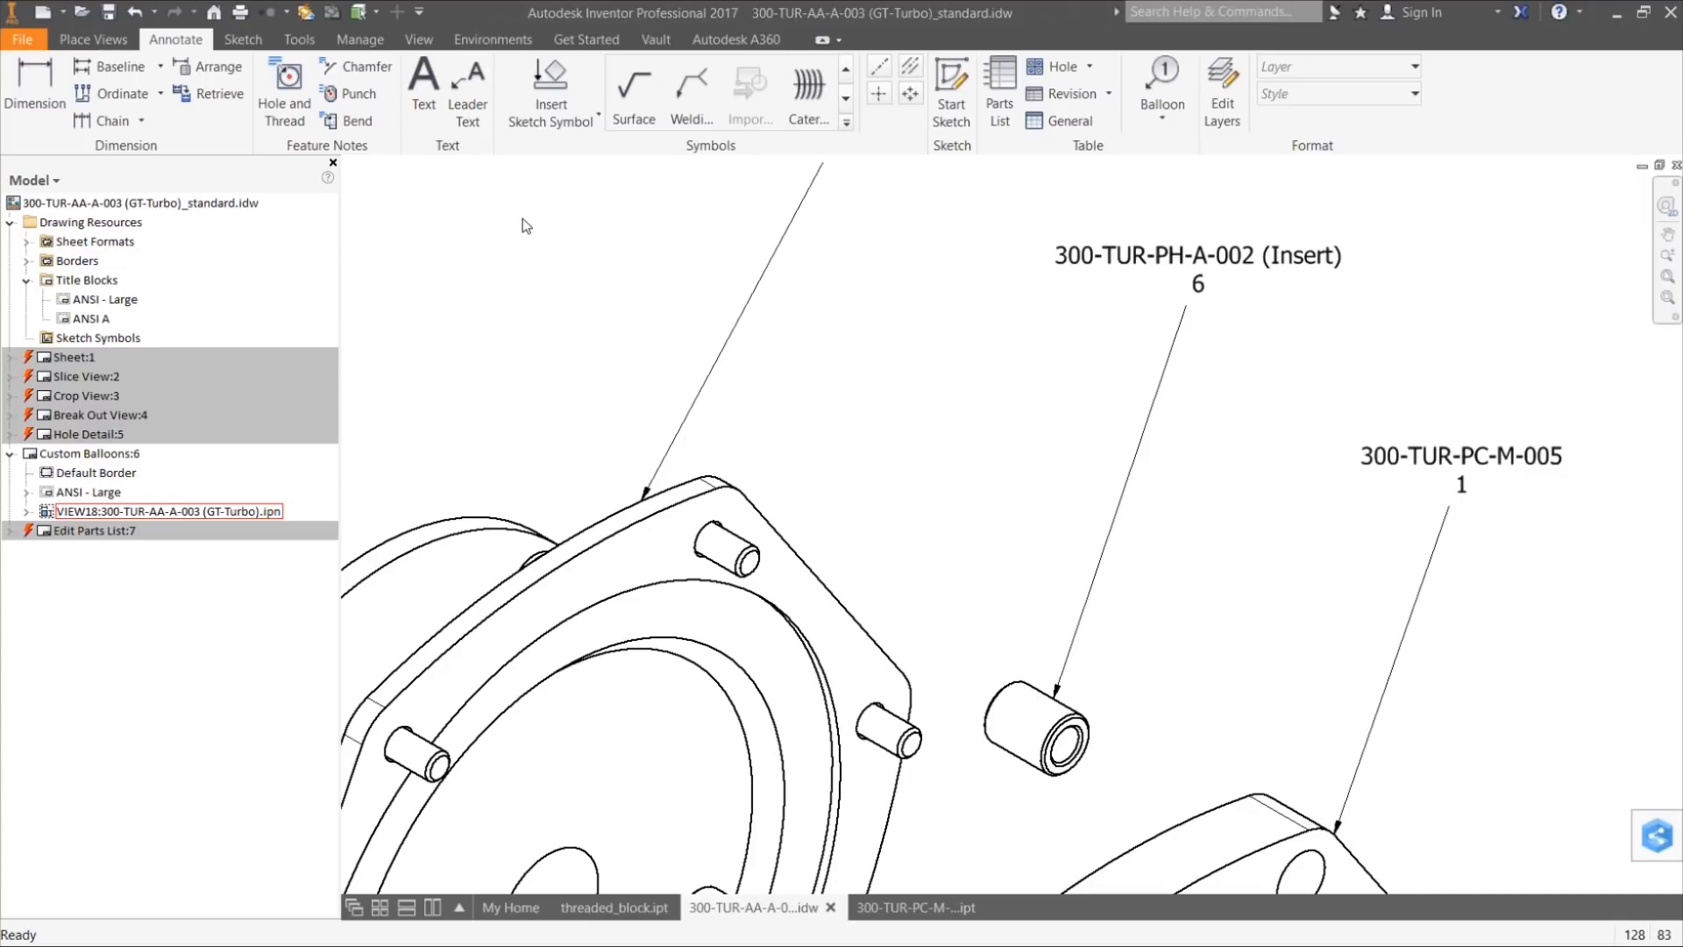
{"action": "double_click", "coordinate": [49, 533]}
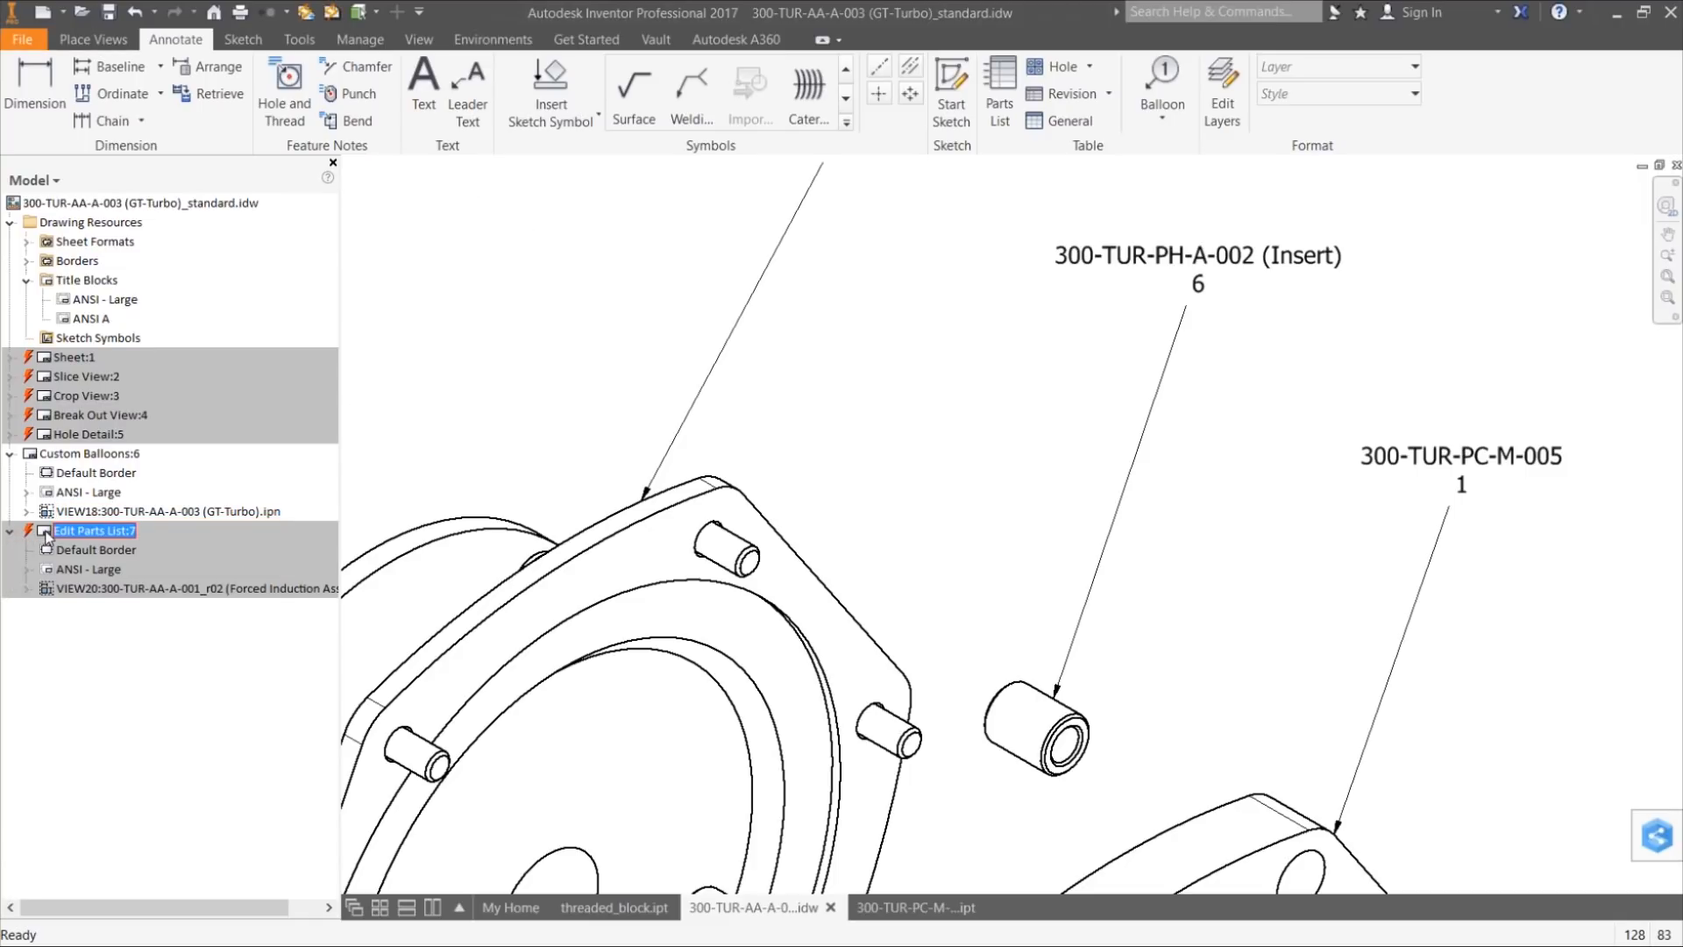
{"action": "right_click", "coordinate": [46, 537]}
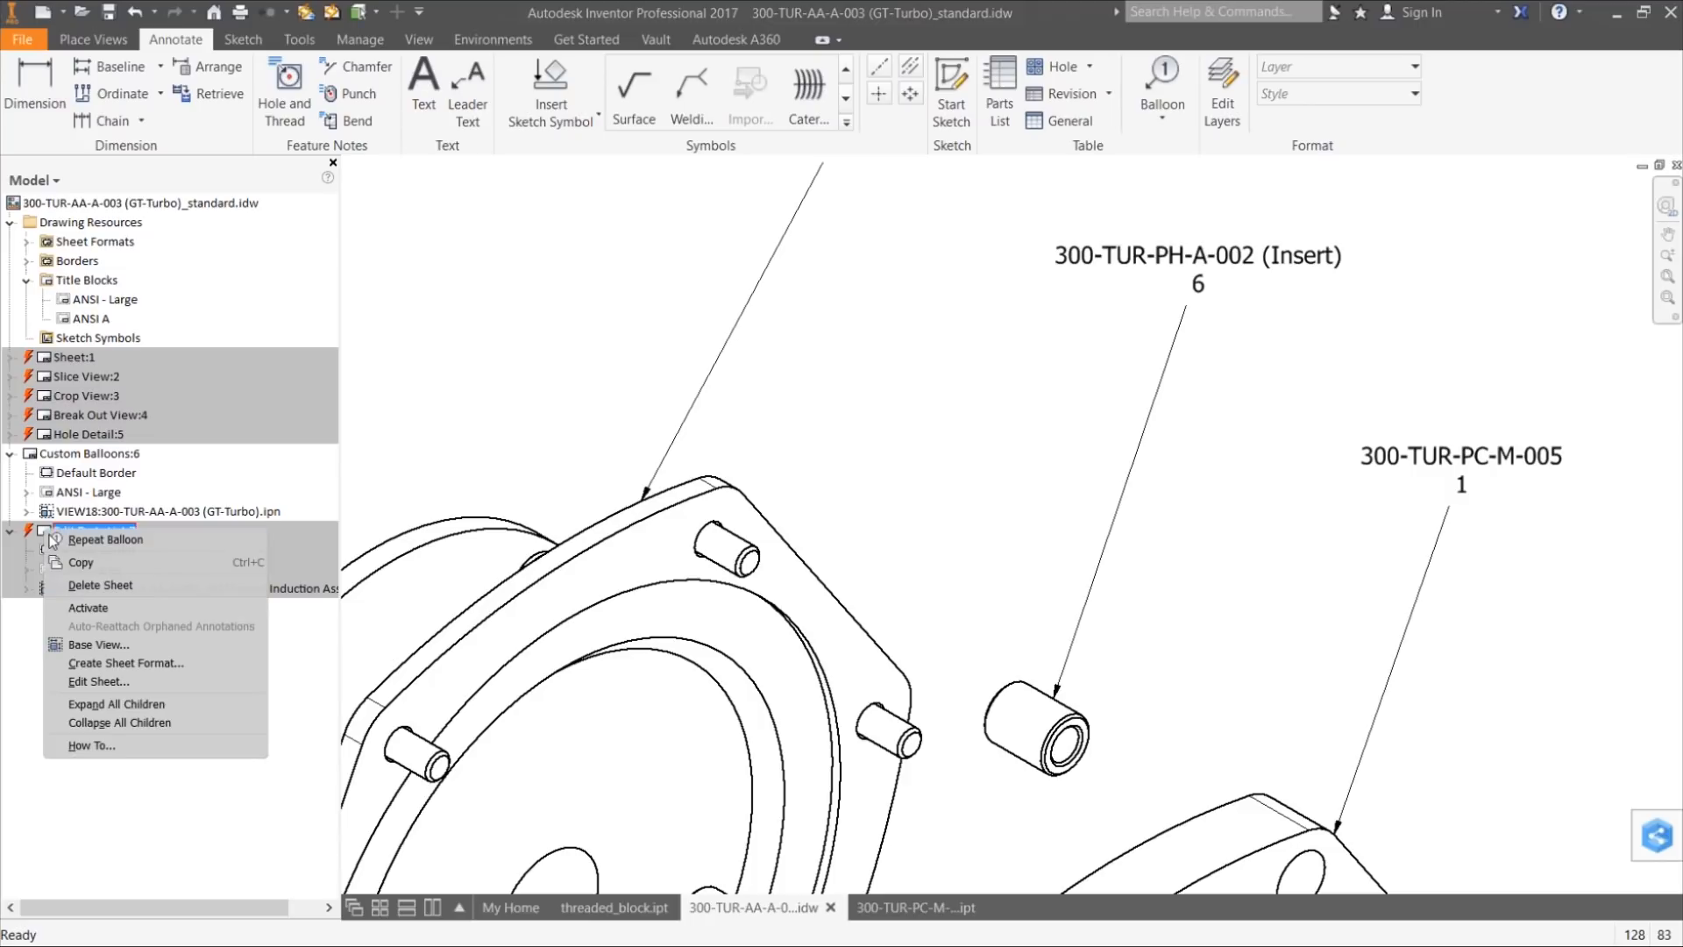
{"action": "left_click", "coordinate": [97, 613]}
Step: Place a structured parts list of the forced induction assembly view in the sheet's upper-right area, with automatic wrap off
{"action": "scroll", "coordinate": [1053, 719], "scroll_direction": "up", "scroll_amount": 3}
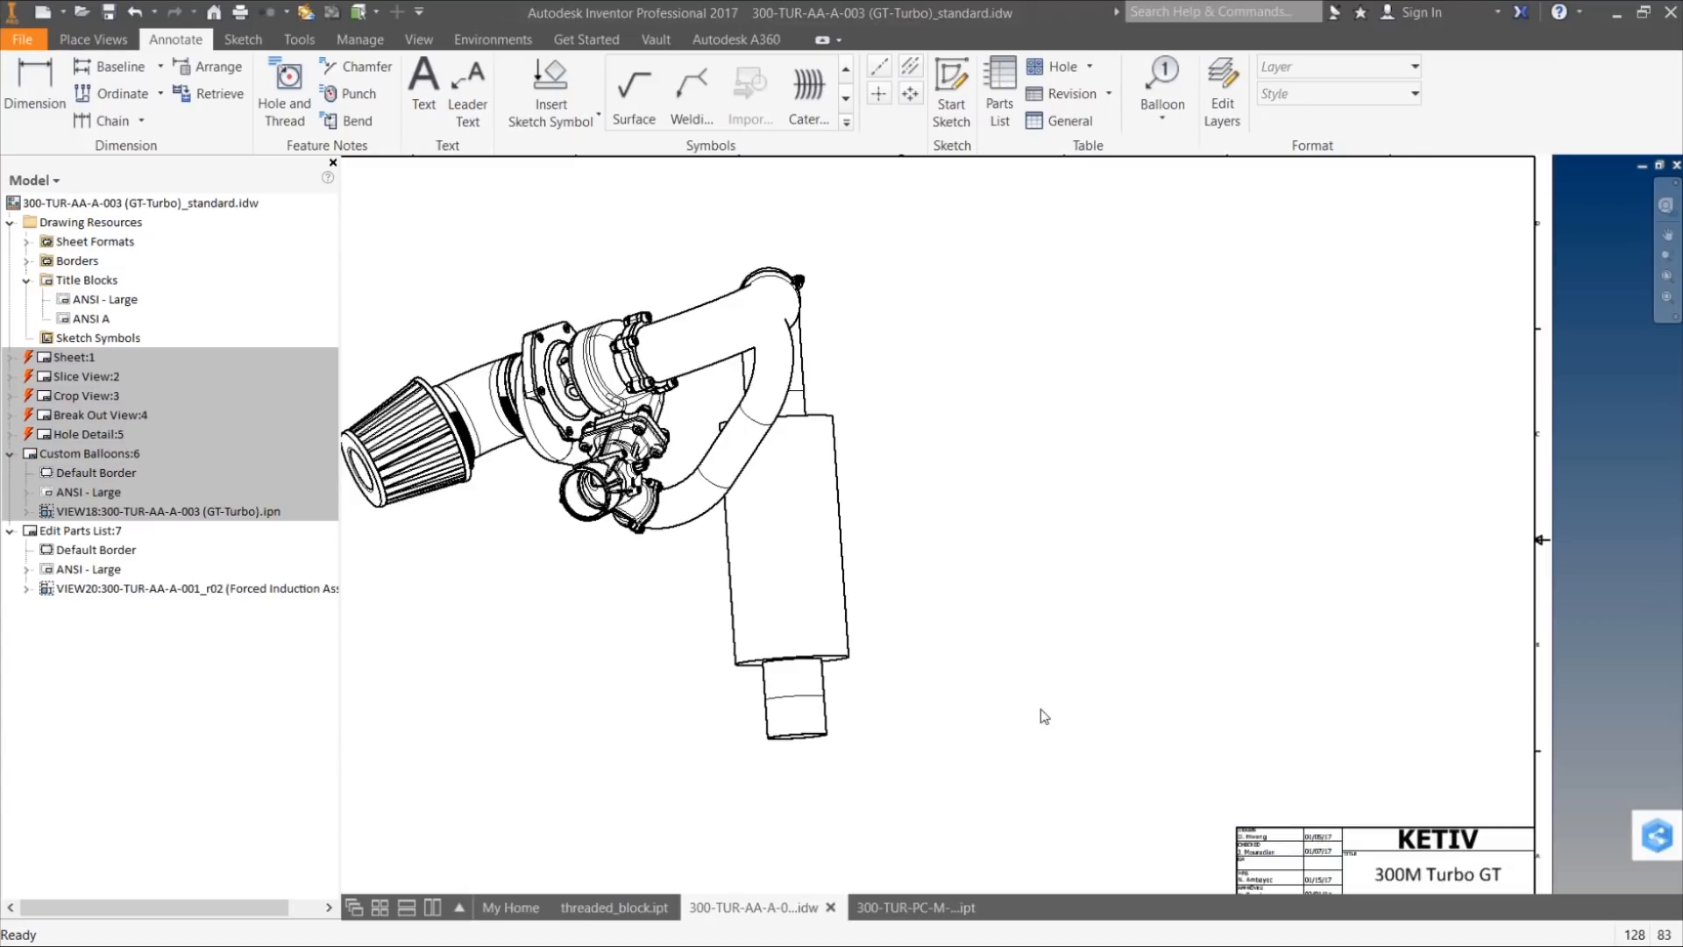
{"action": "scroll", "coordinate": [1041, 714], "scroll_direction": "down", "scroll_amount": 2}
{"action": "scroll", "coordinate": [837, 562], "scroll_direction": "up", "scroll_amount": 3}
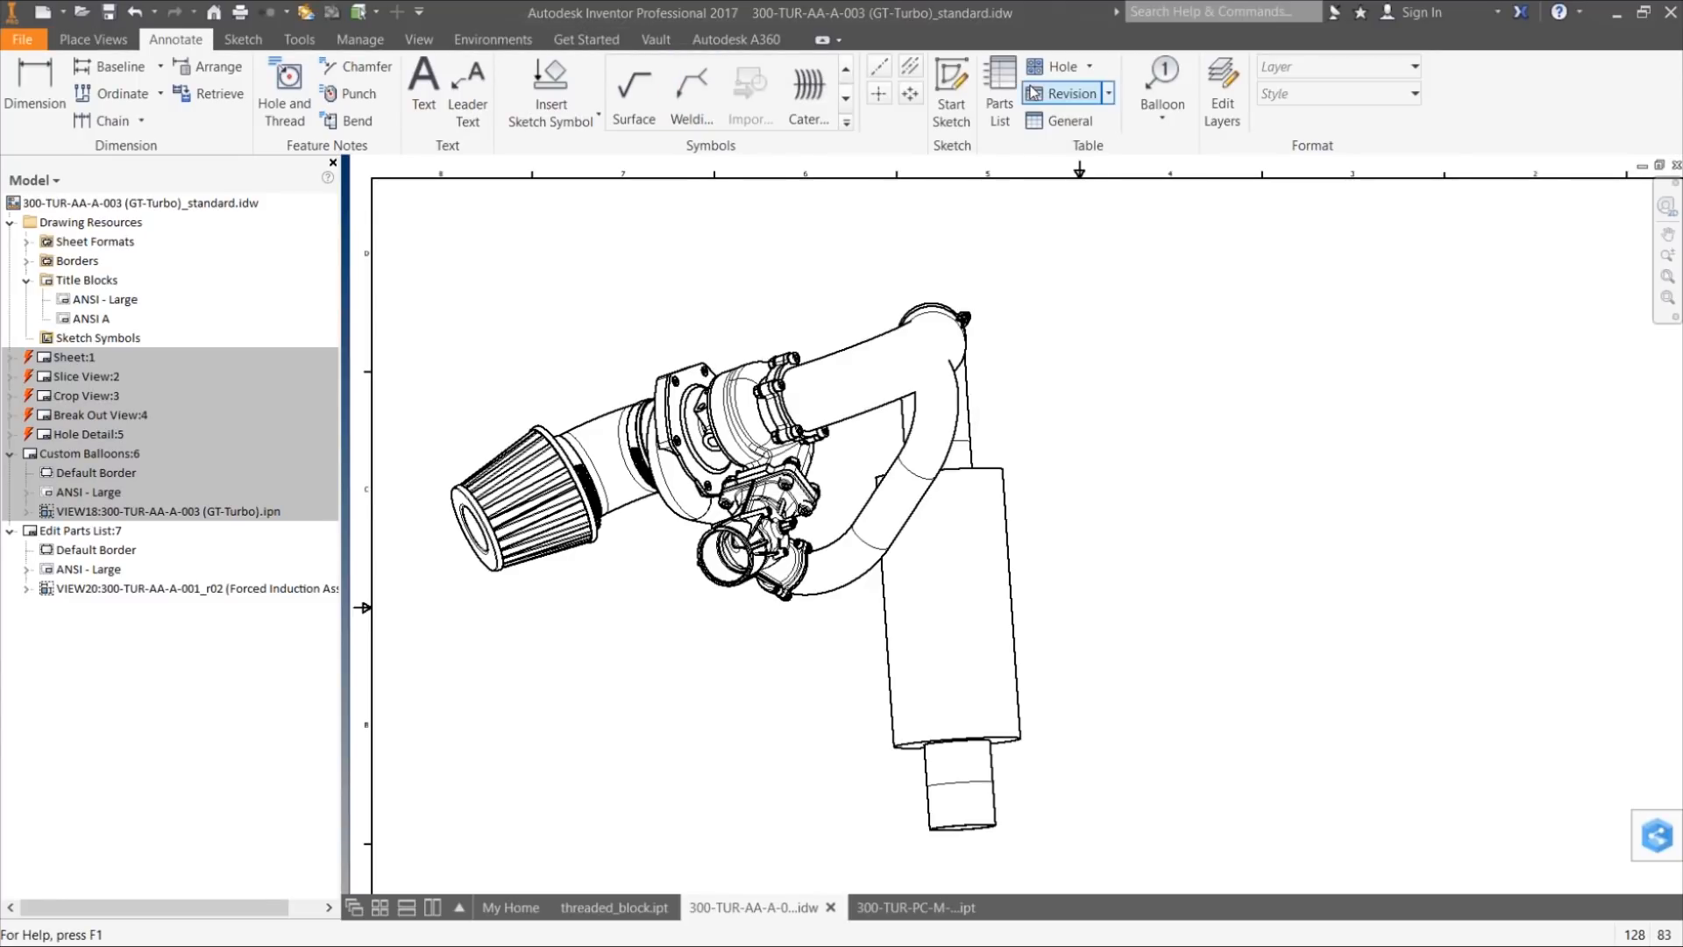
{"action": "left_click", "coordinate": [999, 102]}
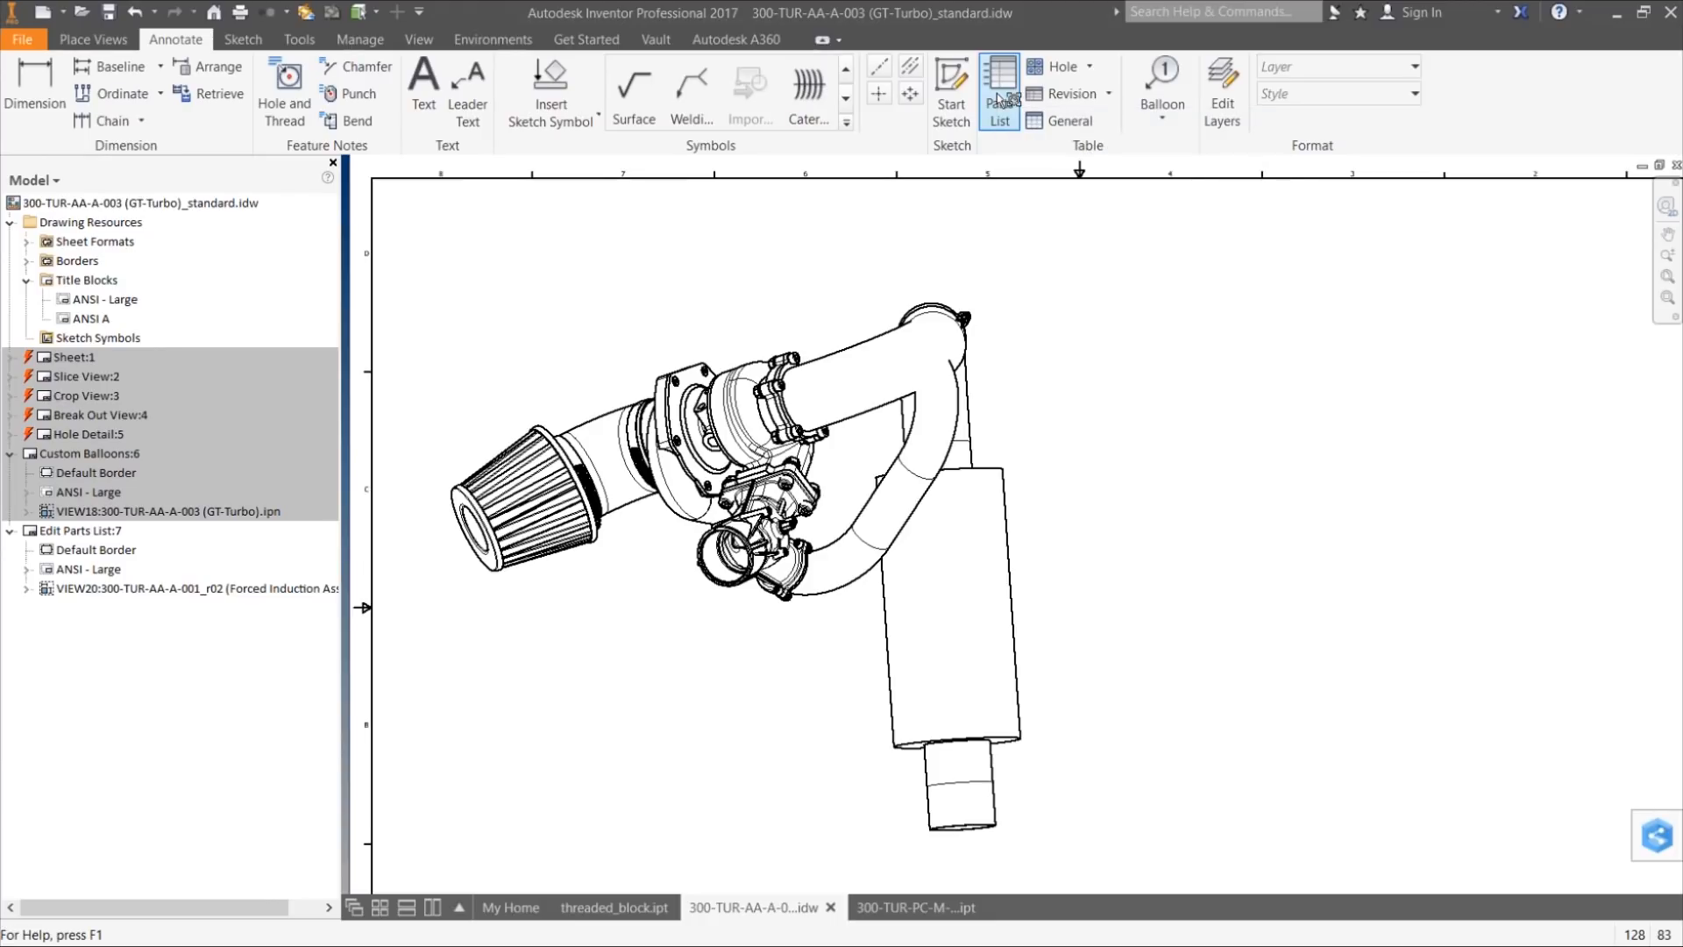
{"action": "left_click_drag", "start_coordinate": [605, 89], "coordinate": [404, 83]}
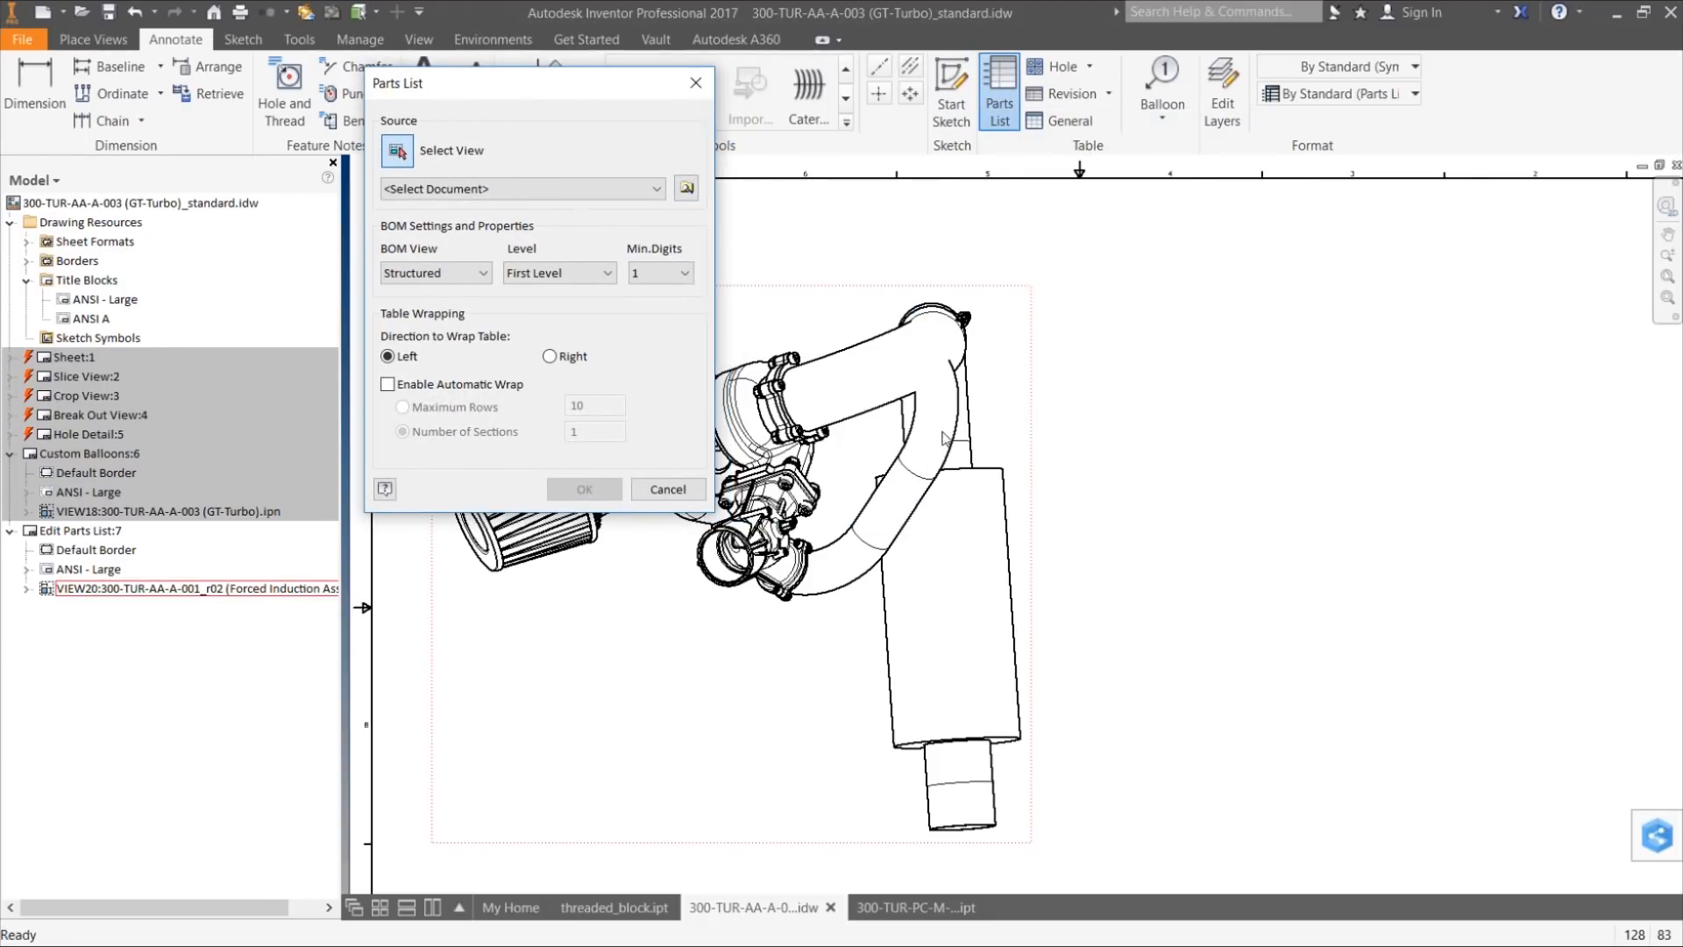
{"action": "left_click", "coordinate": [805, 412]}
{"action": "scroll", "coordinate": [803, 373], "scroll_direction": "down", "scroll_amount": 4}
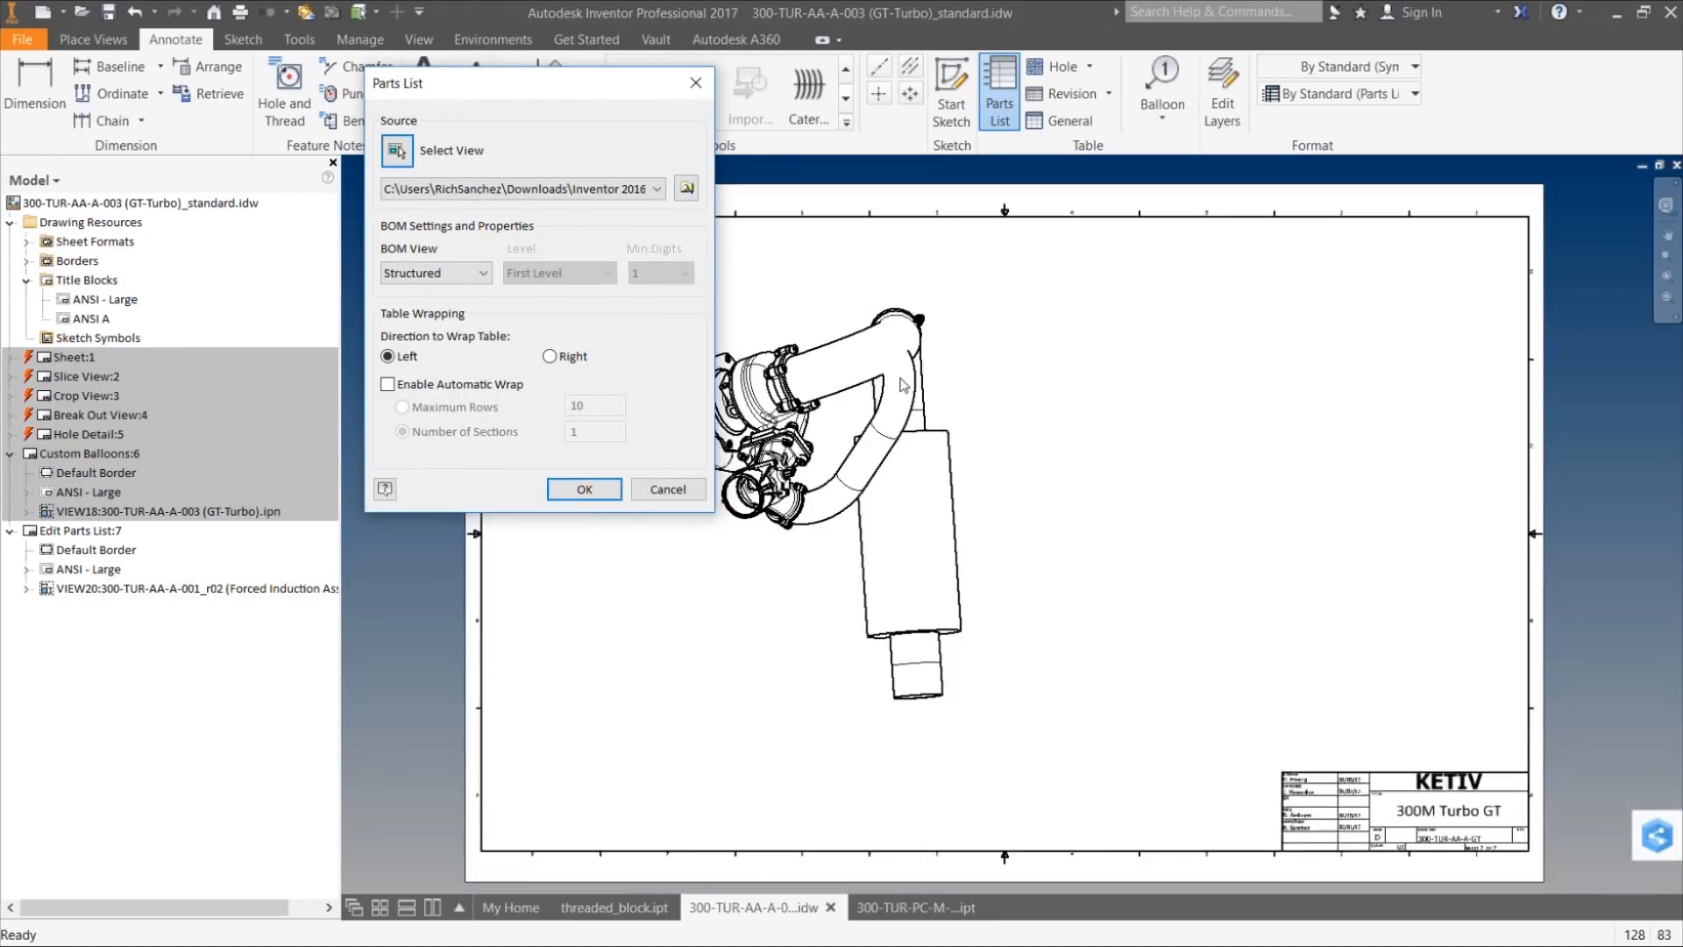
{"action": "left_click", "coordinate": [587, 489]}
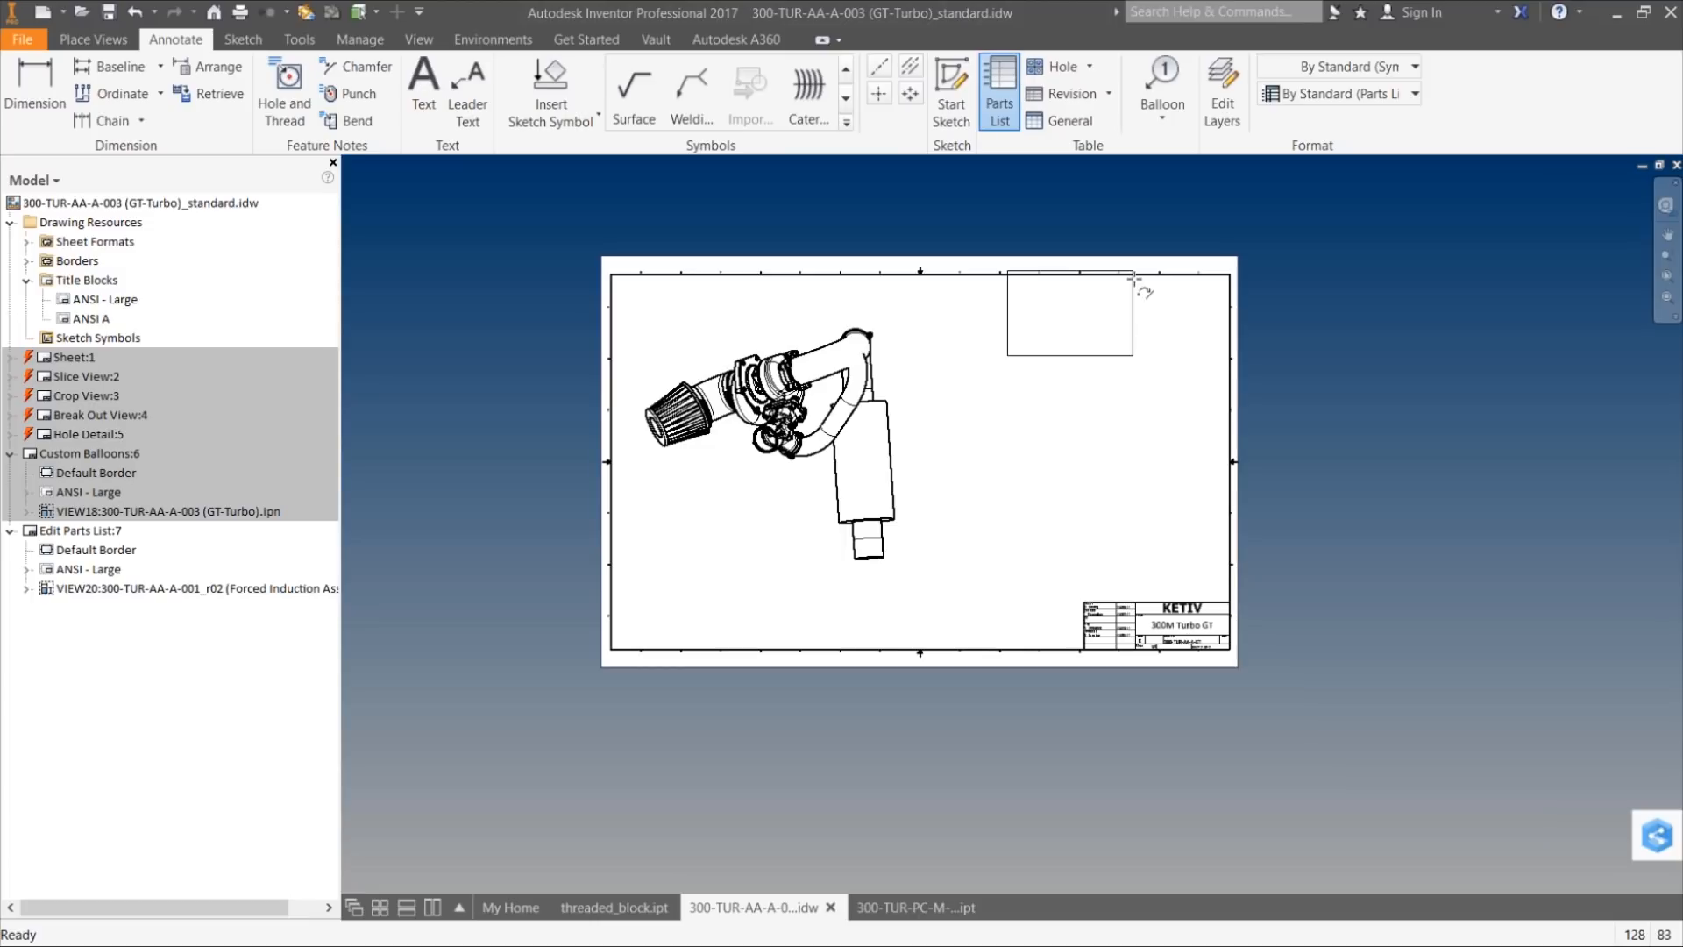
{"action": "left_click", "coordinate": [1134, 286]}
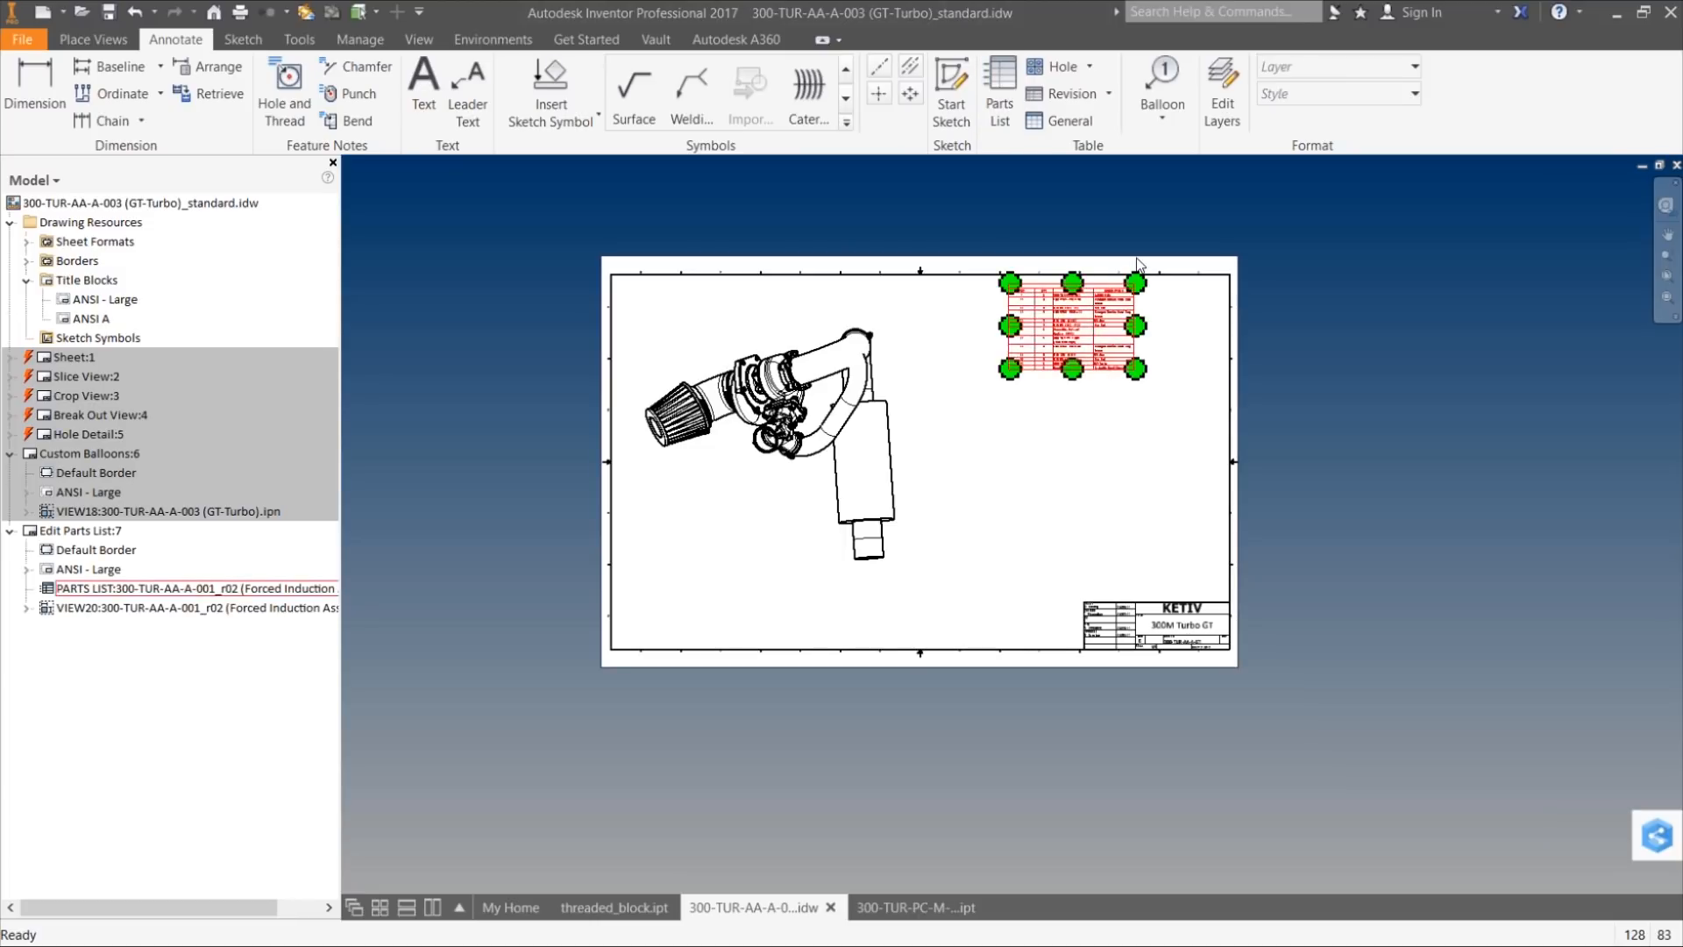
Step: Open the placed parts list for editing
{"action": "scroll", "coordinate": [1186, 311], "scroll_direction": "down", "scroll_amount": 2}
{"action": "scroll", "coordinate": [1179, 311], "scroll_direction": "up", "scroll_amount": 6}
{"action": "scroll", "coordinate": [1123, 320], "scroll_direction": "up", "scroll_amount": 5}
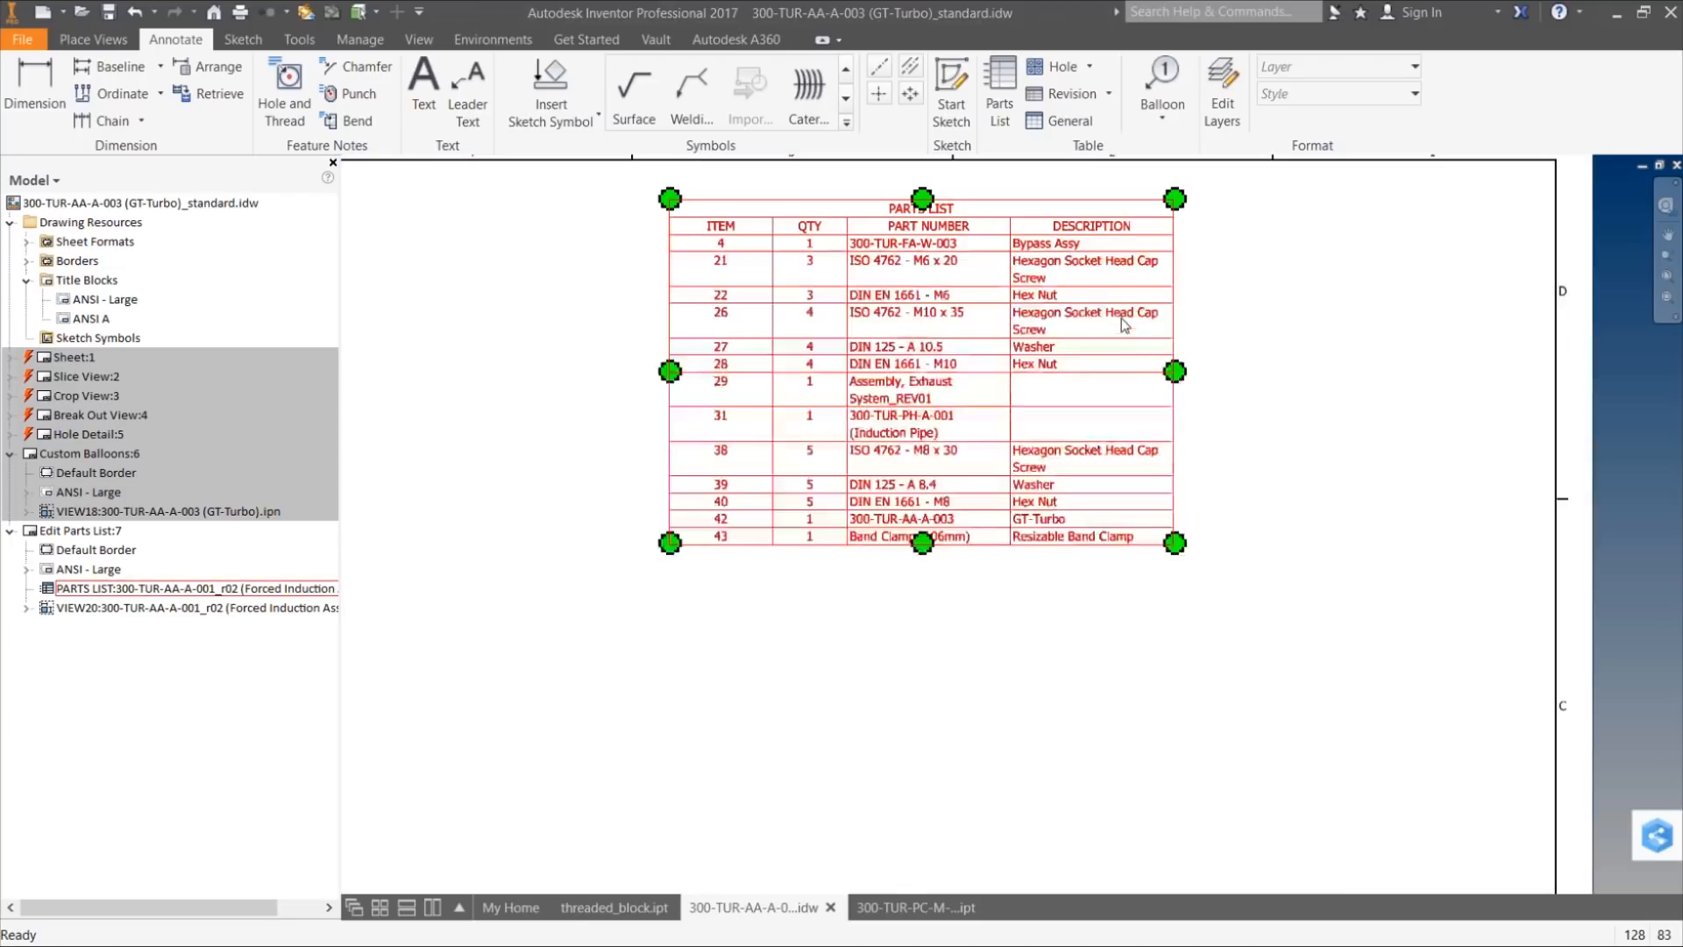
{"action": "scroll", "coordinate": [1056, 245], "scroll_direction": "down", "scroll_amount": 3}
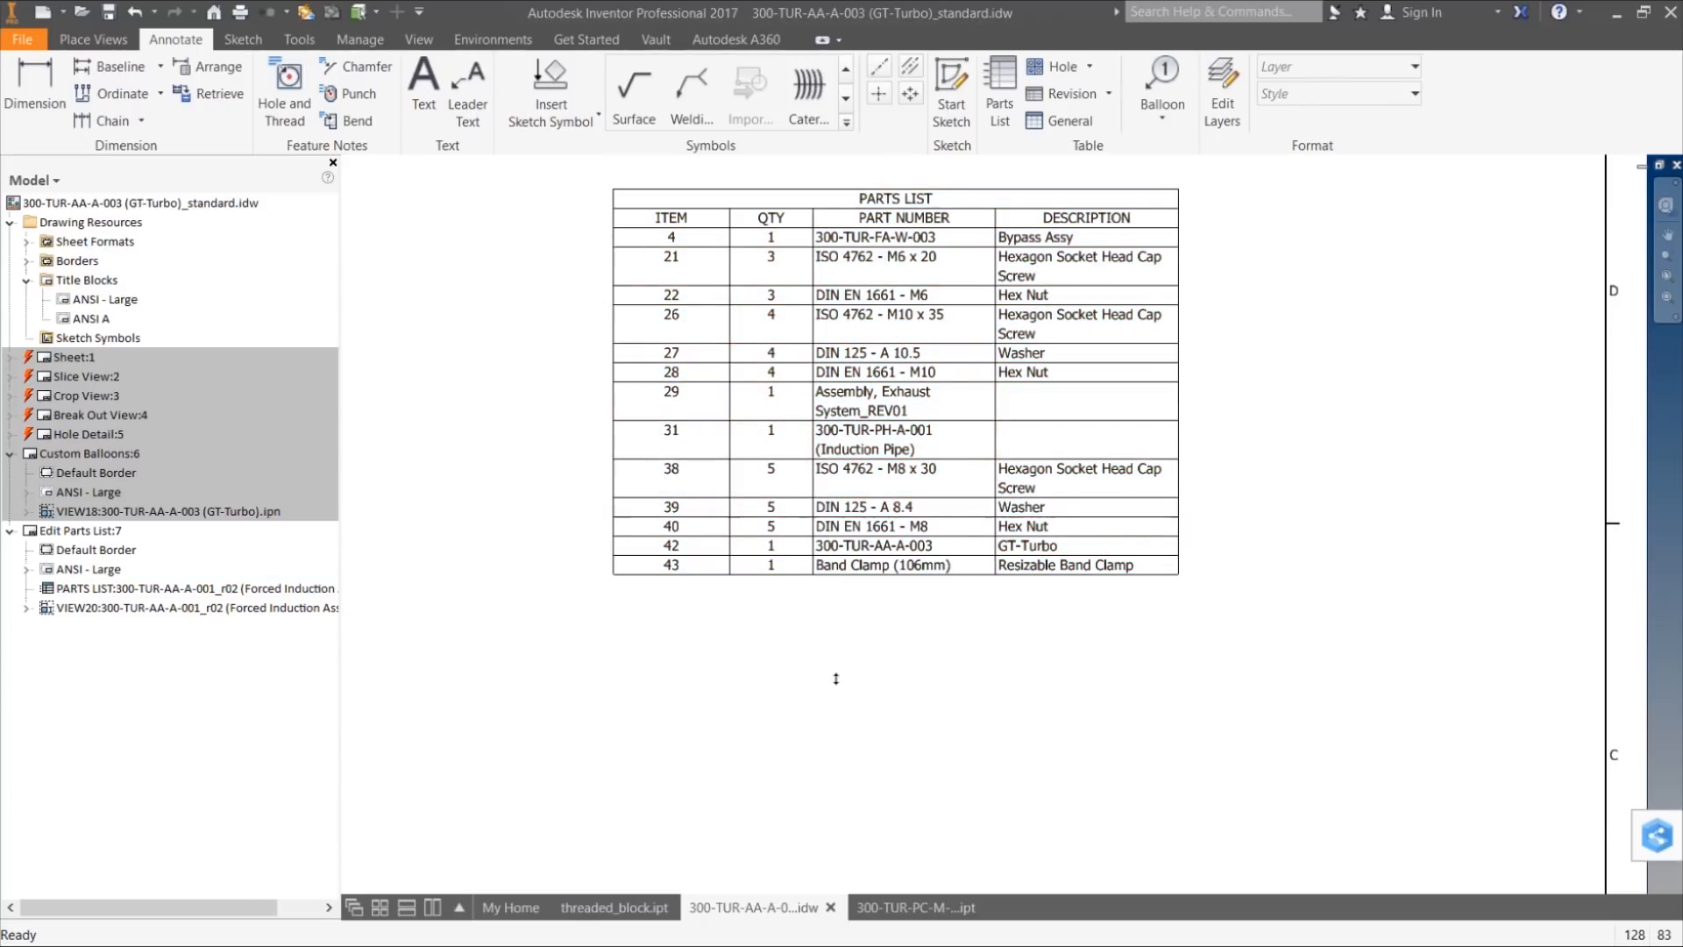
{"action": "left_click", "coordinate": [865, 360]}
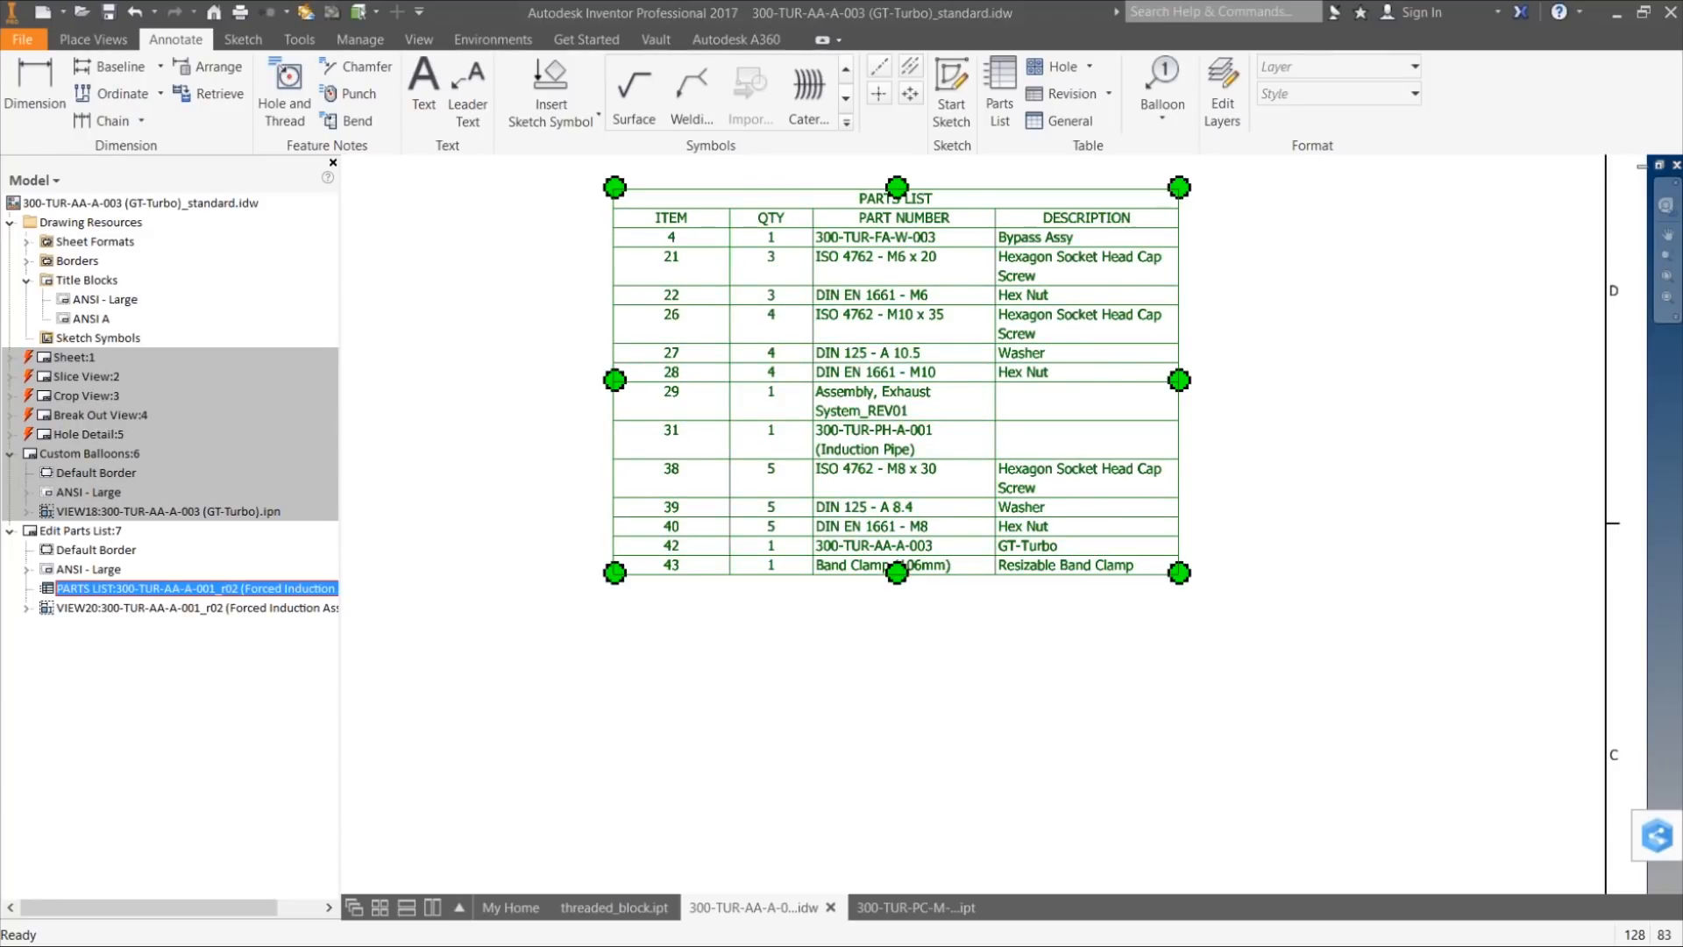
{"action": "double_click", "coordinate": [641, 580]}
{"action": "left_click_drag", "start_coordinate": [915, 404], "coordinate": [641, 184]}
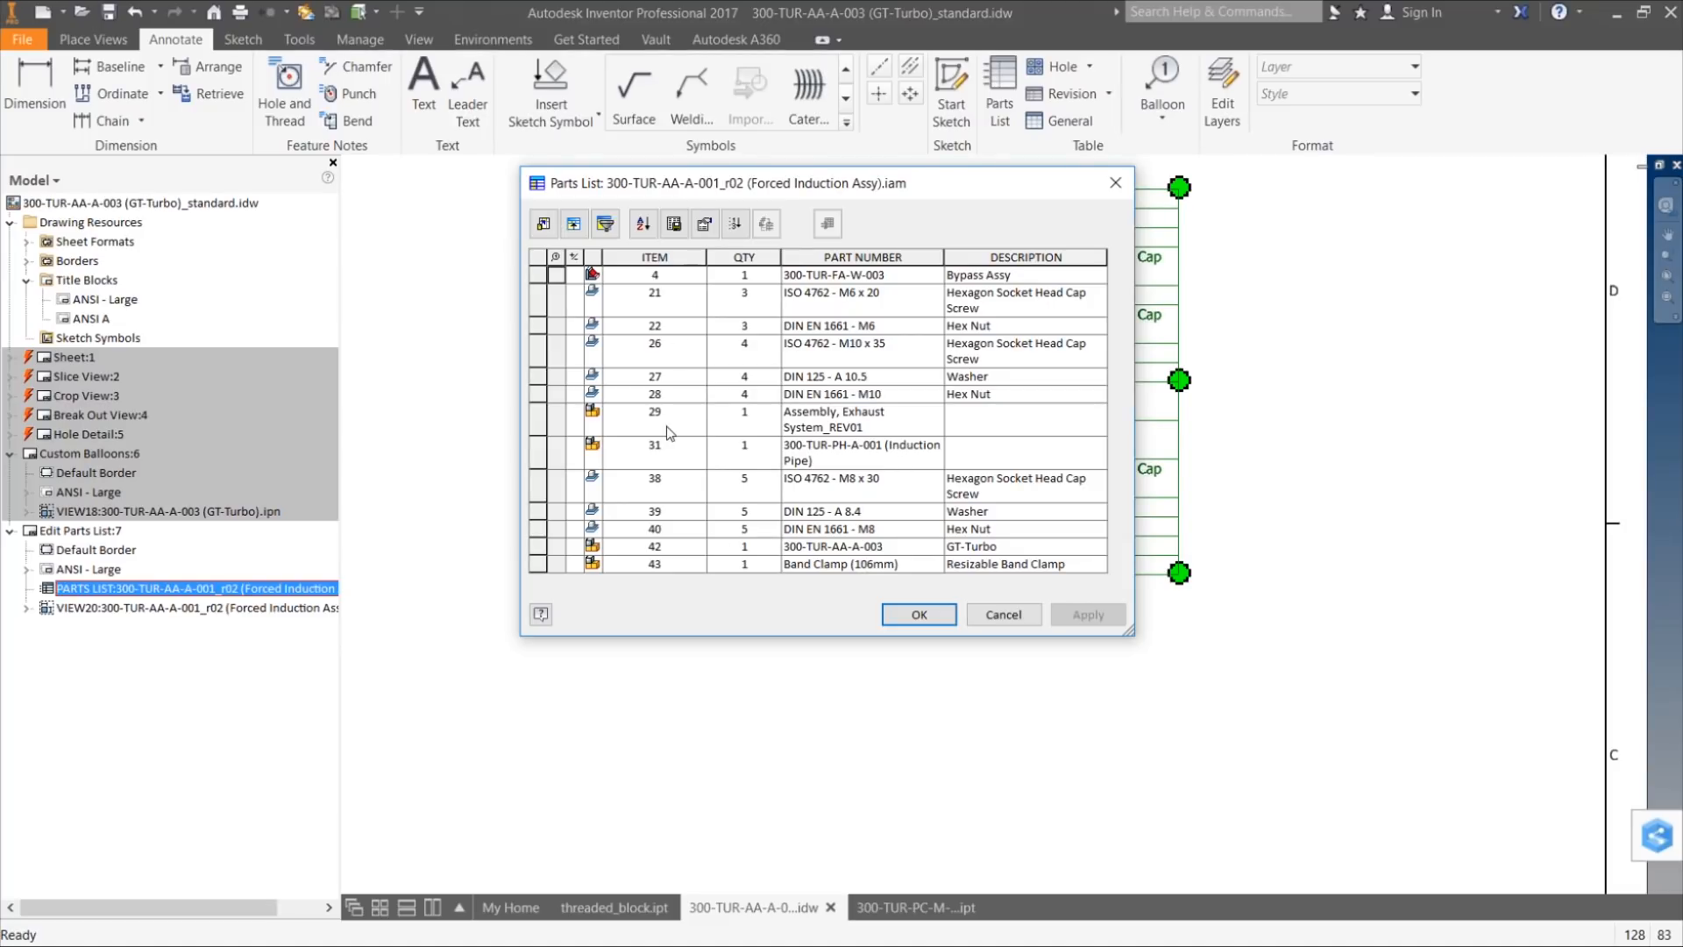
Step: Renumber the parts list items sequentially from 1 to 13
{"action": "left_click", "coordinate": [646, 256]}
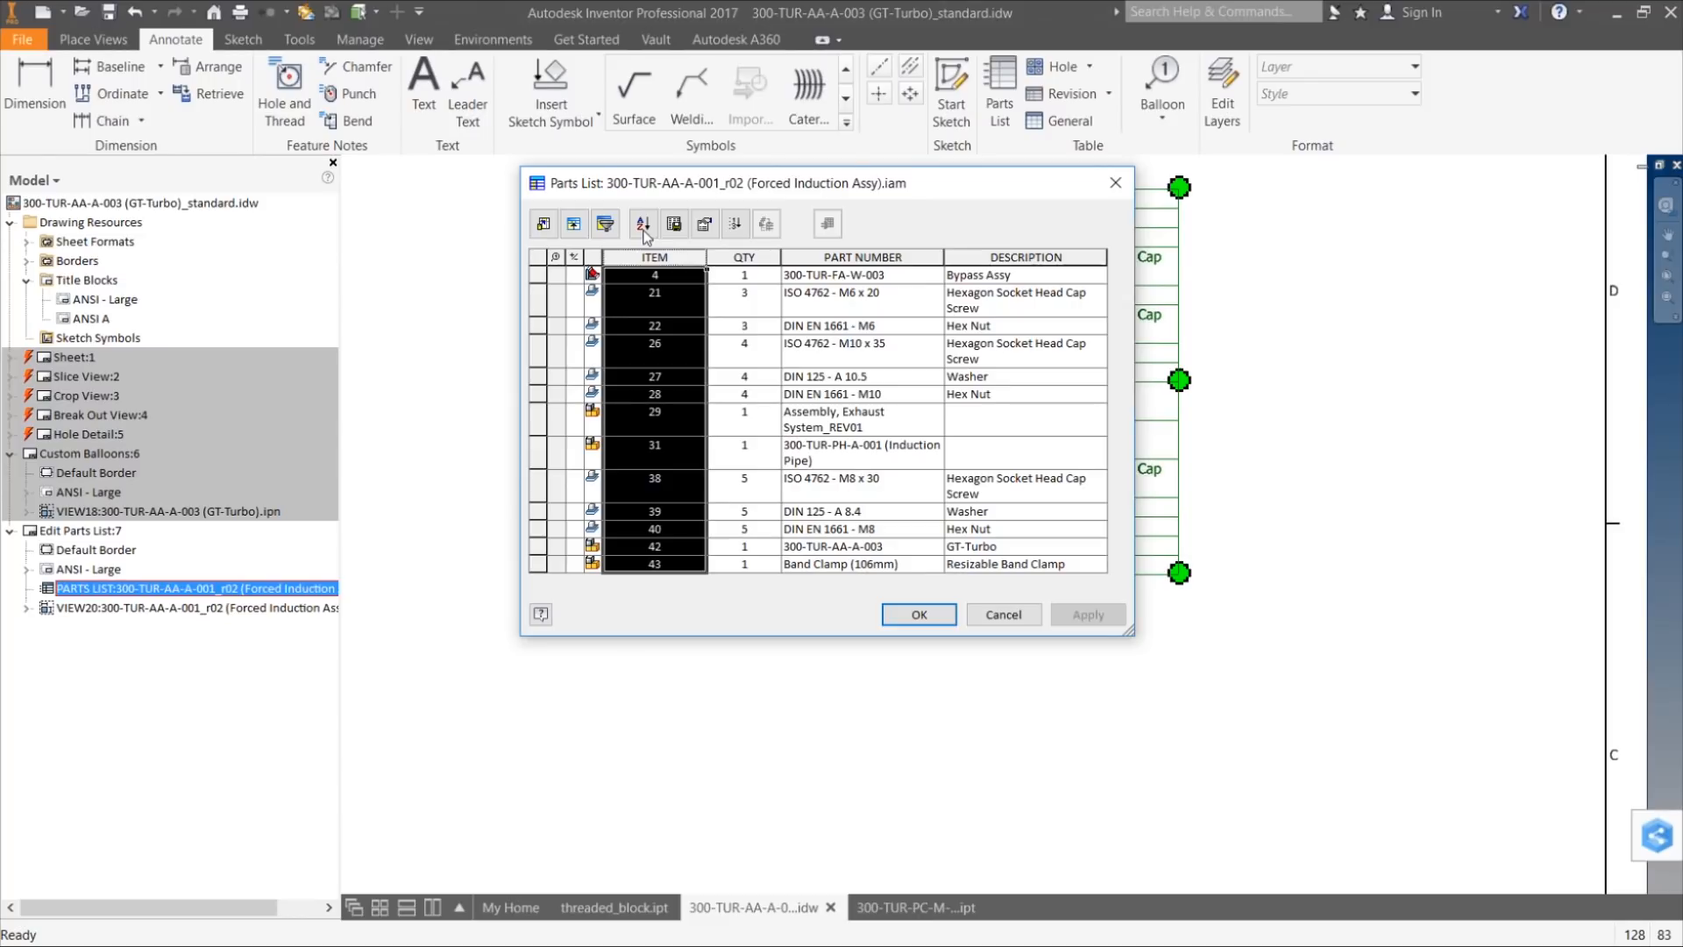
{"action": "left_click", "coordinate": [740, 230]}
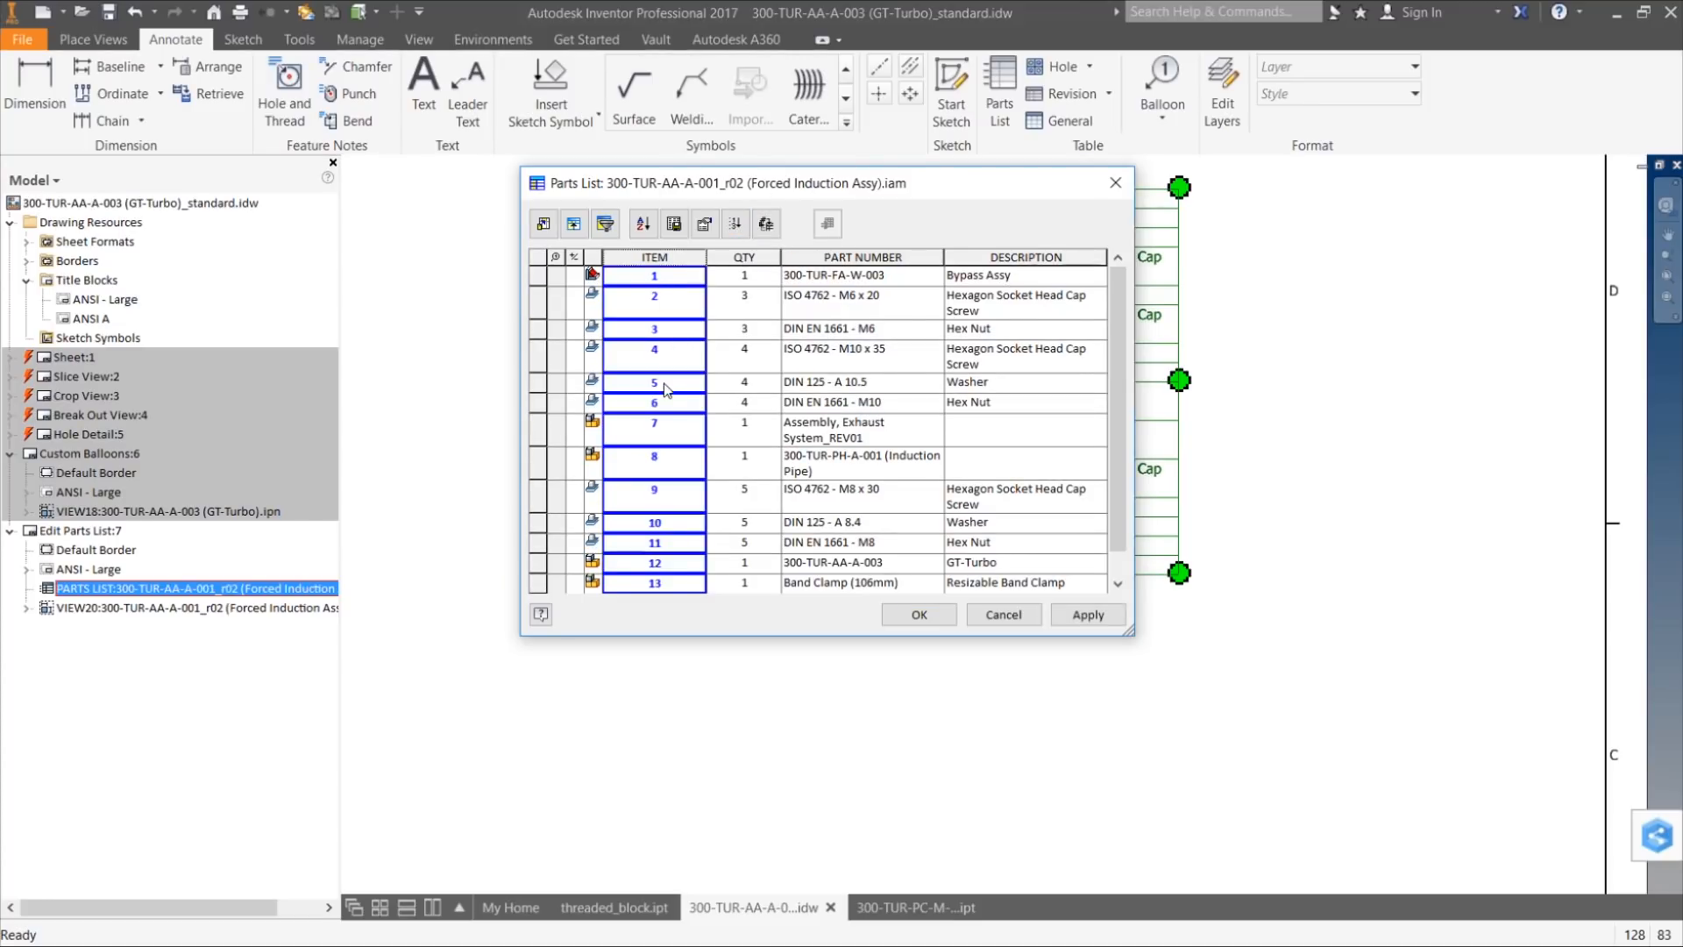
{"action": "scroll", "coordinate": [666, 556], "scroll_direction": "down", "scroll_amount": 1}
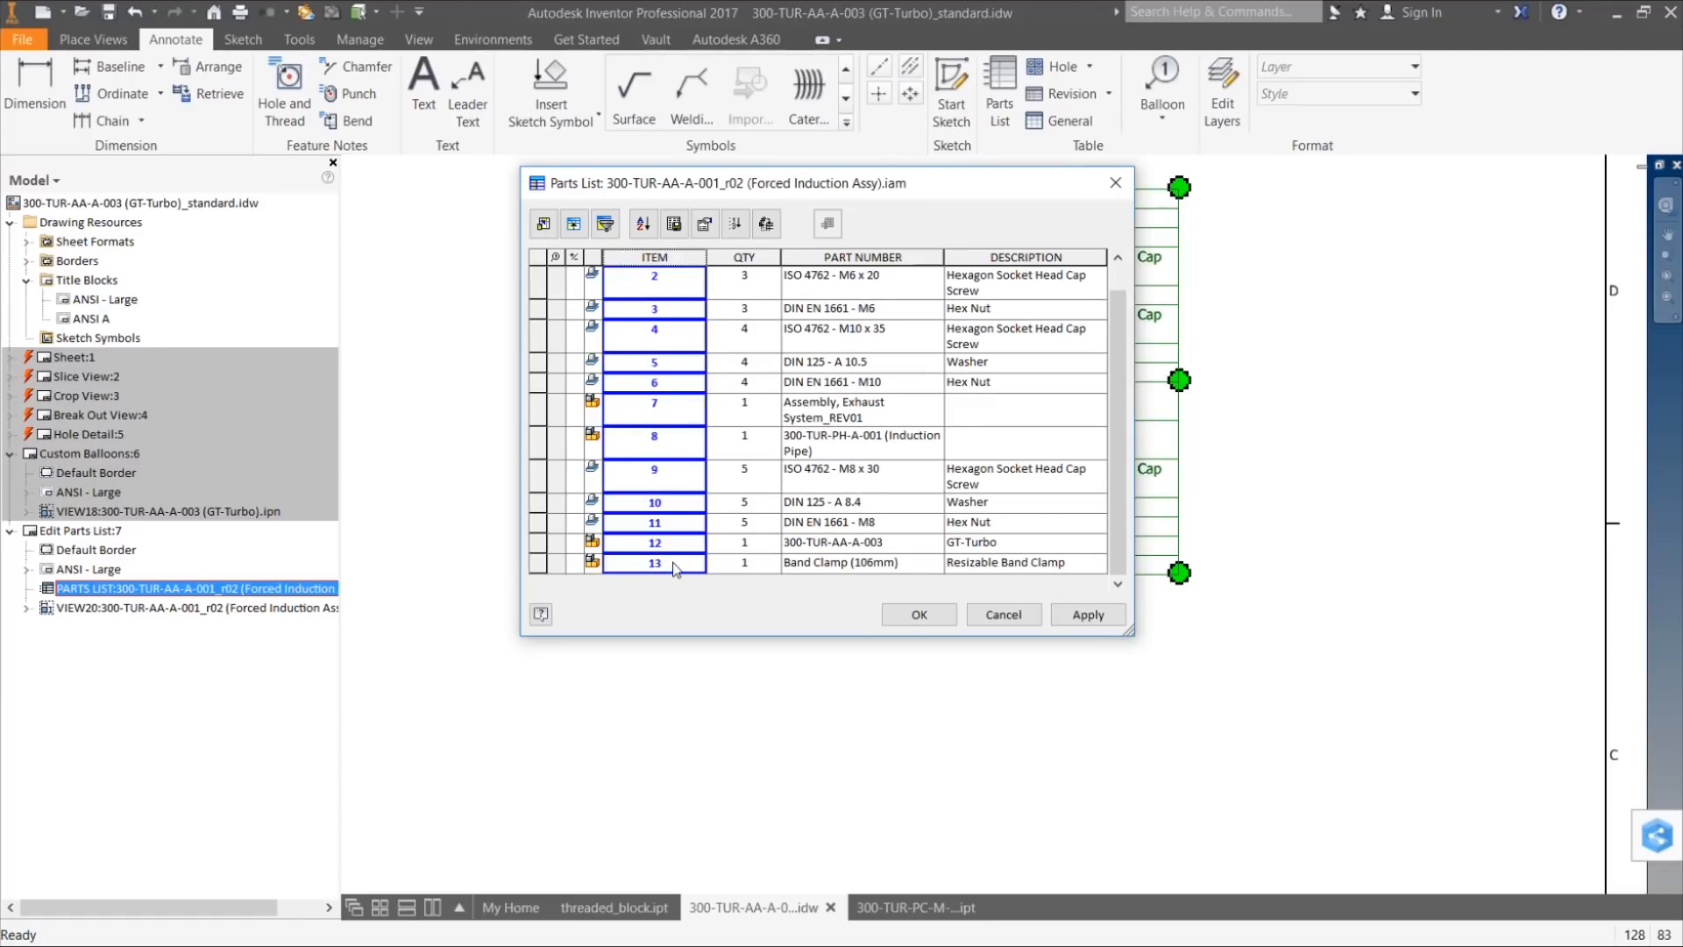
{"action": "scroll", "coordinate": [666, 562], "scroll_direction": "up", "scroll_amount": 1}
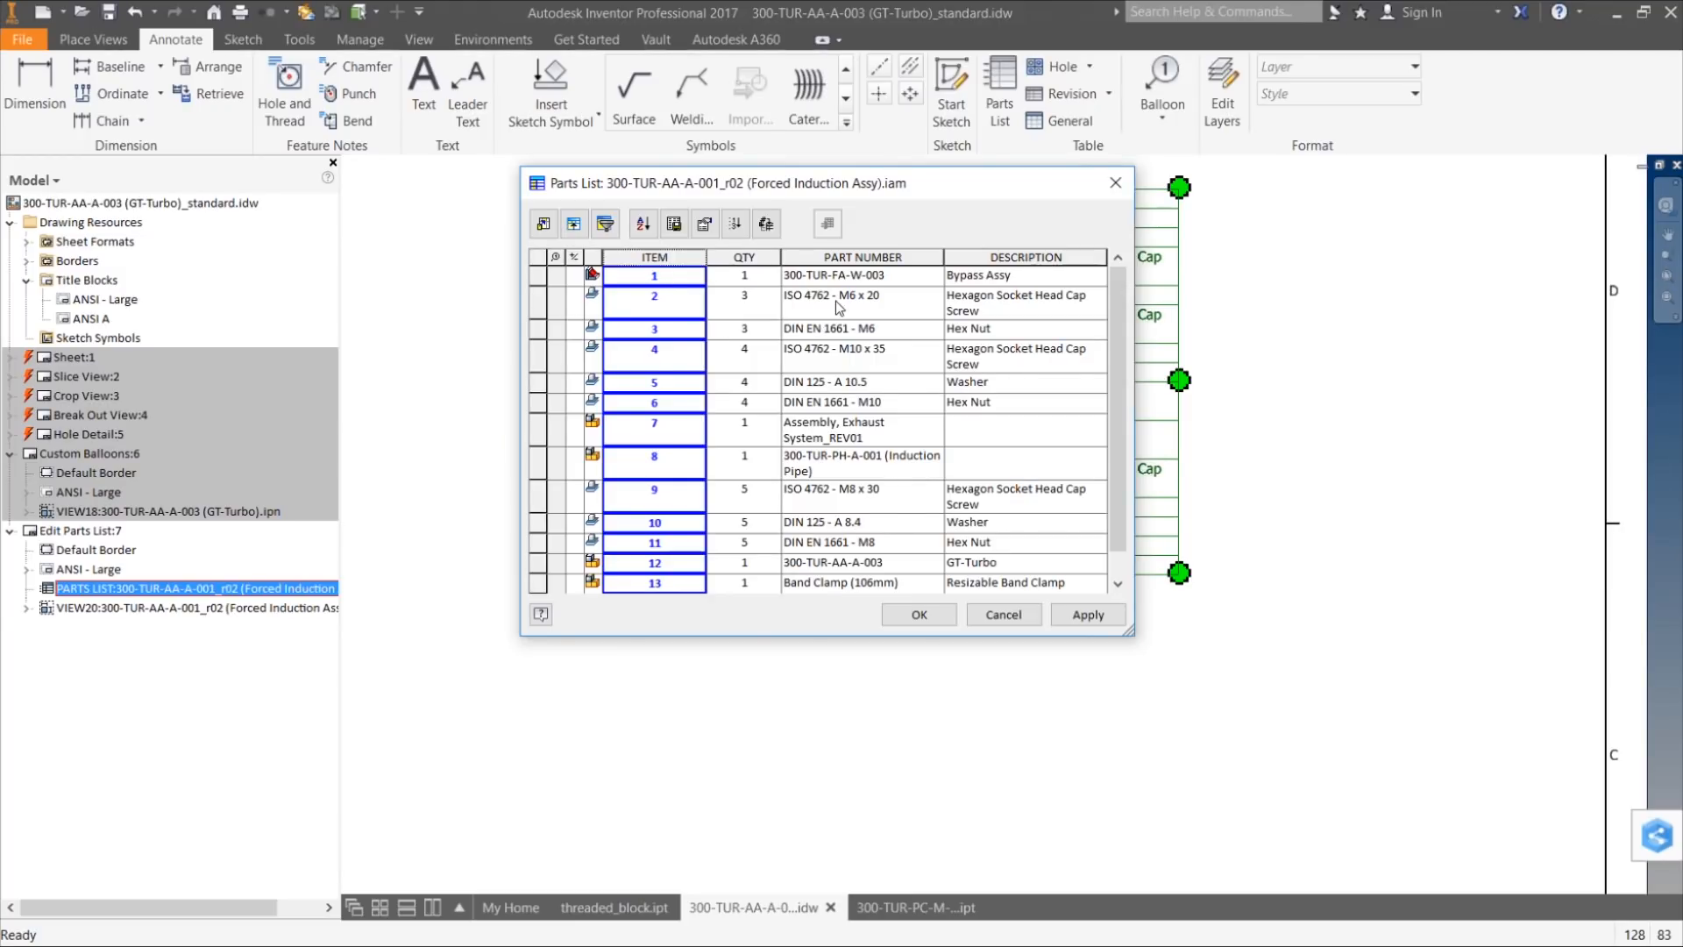
Step: Override the Bypass Assy part number as 300-TUR-FA-W-003-10 and apply the change to the parts list
{"action": "left_click", "coordinate": [889, 275]}
{"action": "left_click", "coordinate": [889, 275]}
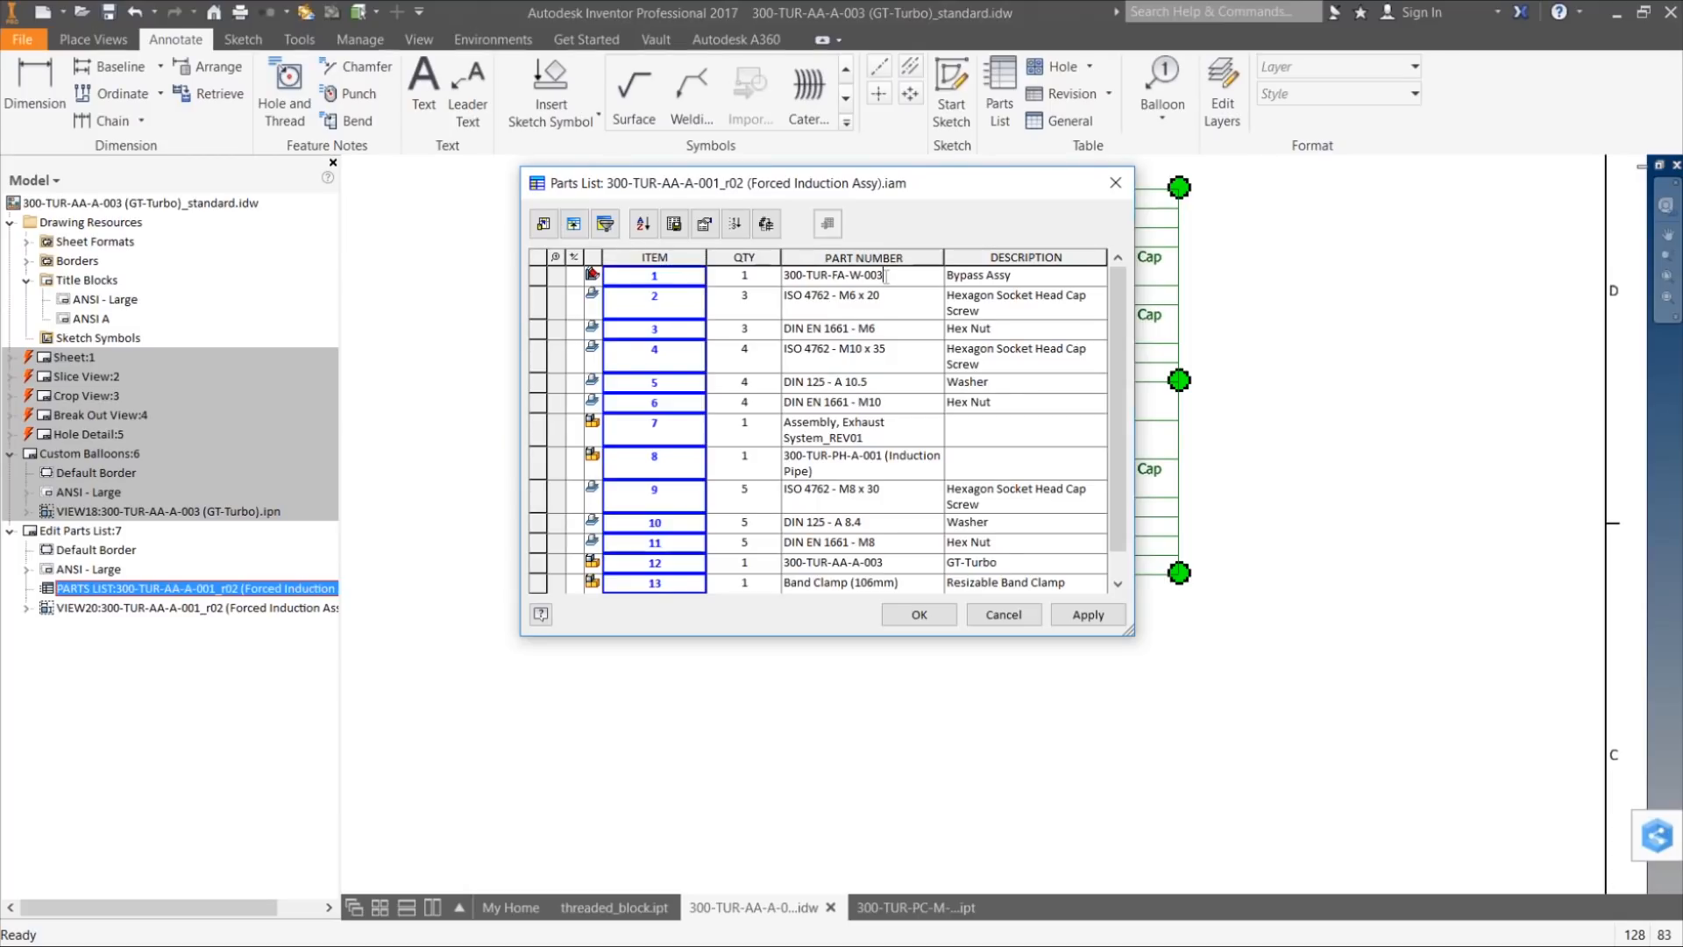
{"action": "left_click", "coordinate": [886, 312]}
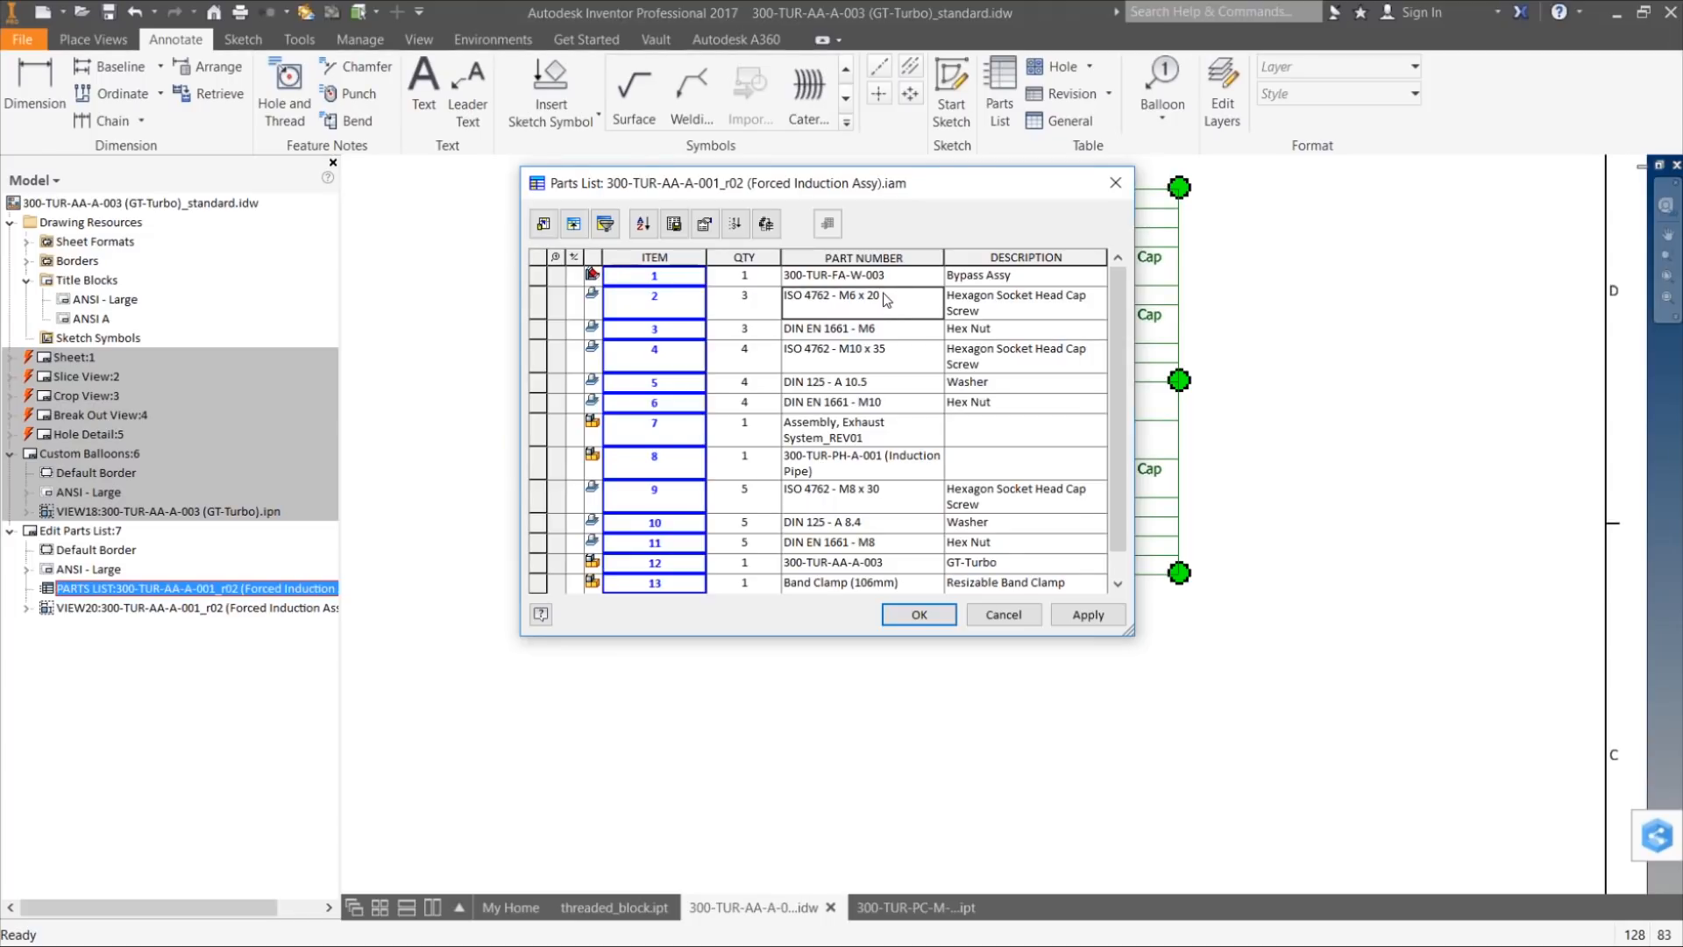
{"action": "left_click", "coordinate": [834, 275]}
{"action": "left_click", "coordinate": [891, 276]}
{"action": "type", "text": "-10"}
{"action": "left_click", "coordinate": [1089, 615]}
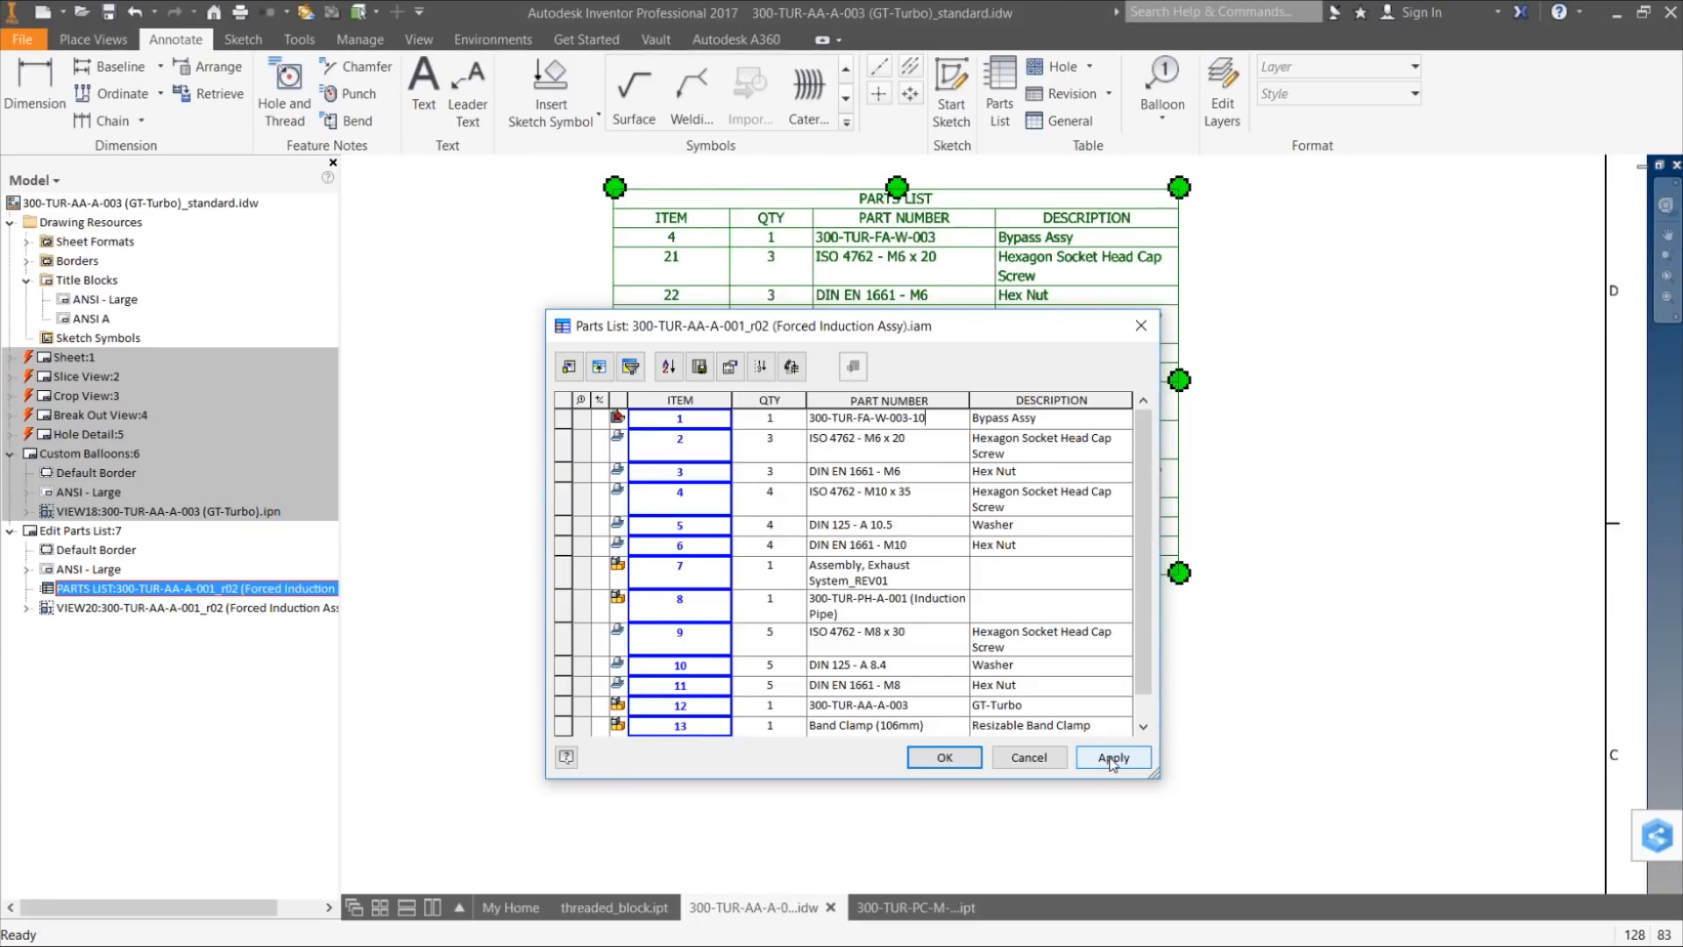
{"action": "left_click", "coordinate": [1112, 759]}
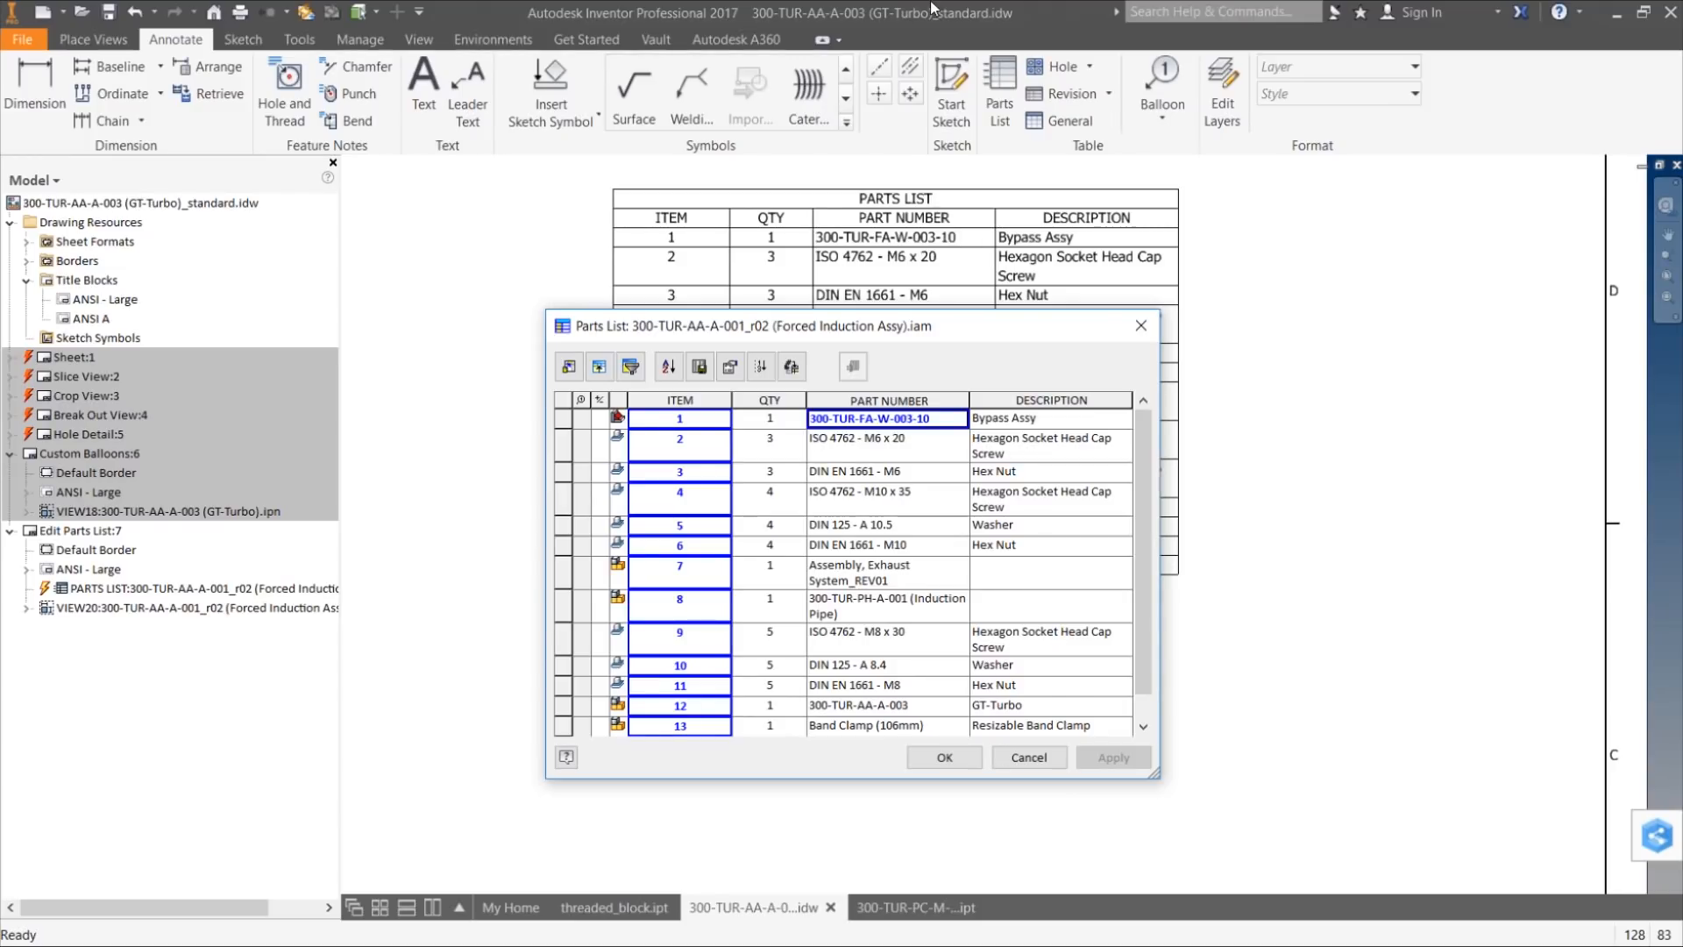
Step: Turn off the static value on the Bypass Assy part number to remove its override
{"action": "left_click_drag", "start_coordinate": [943, 328], "coordinate": [952, 231]}
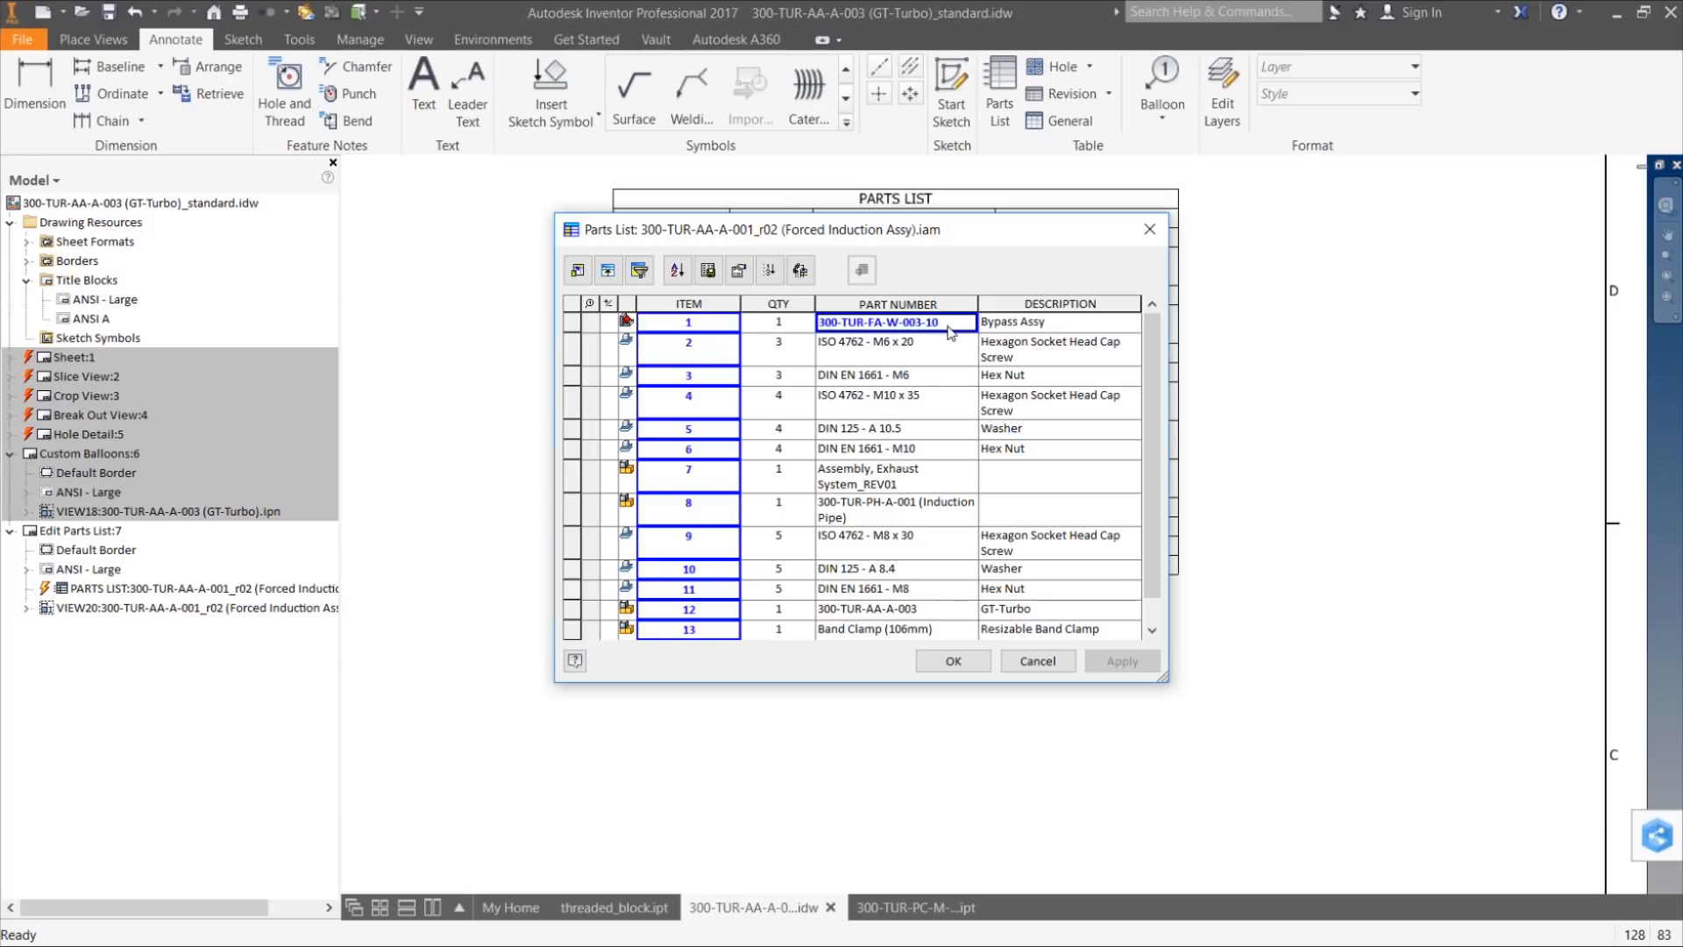
{"action": "right_click", "coordinate": [908, 328]}
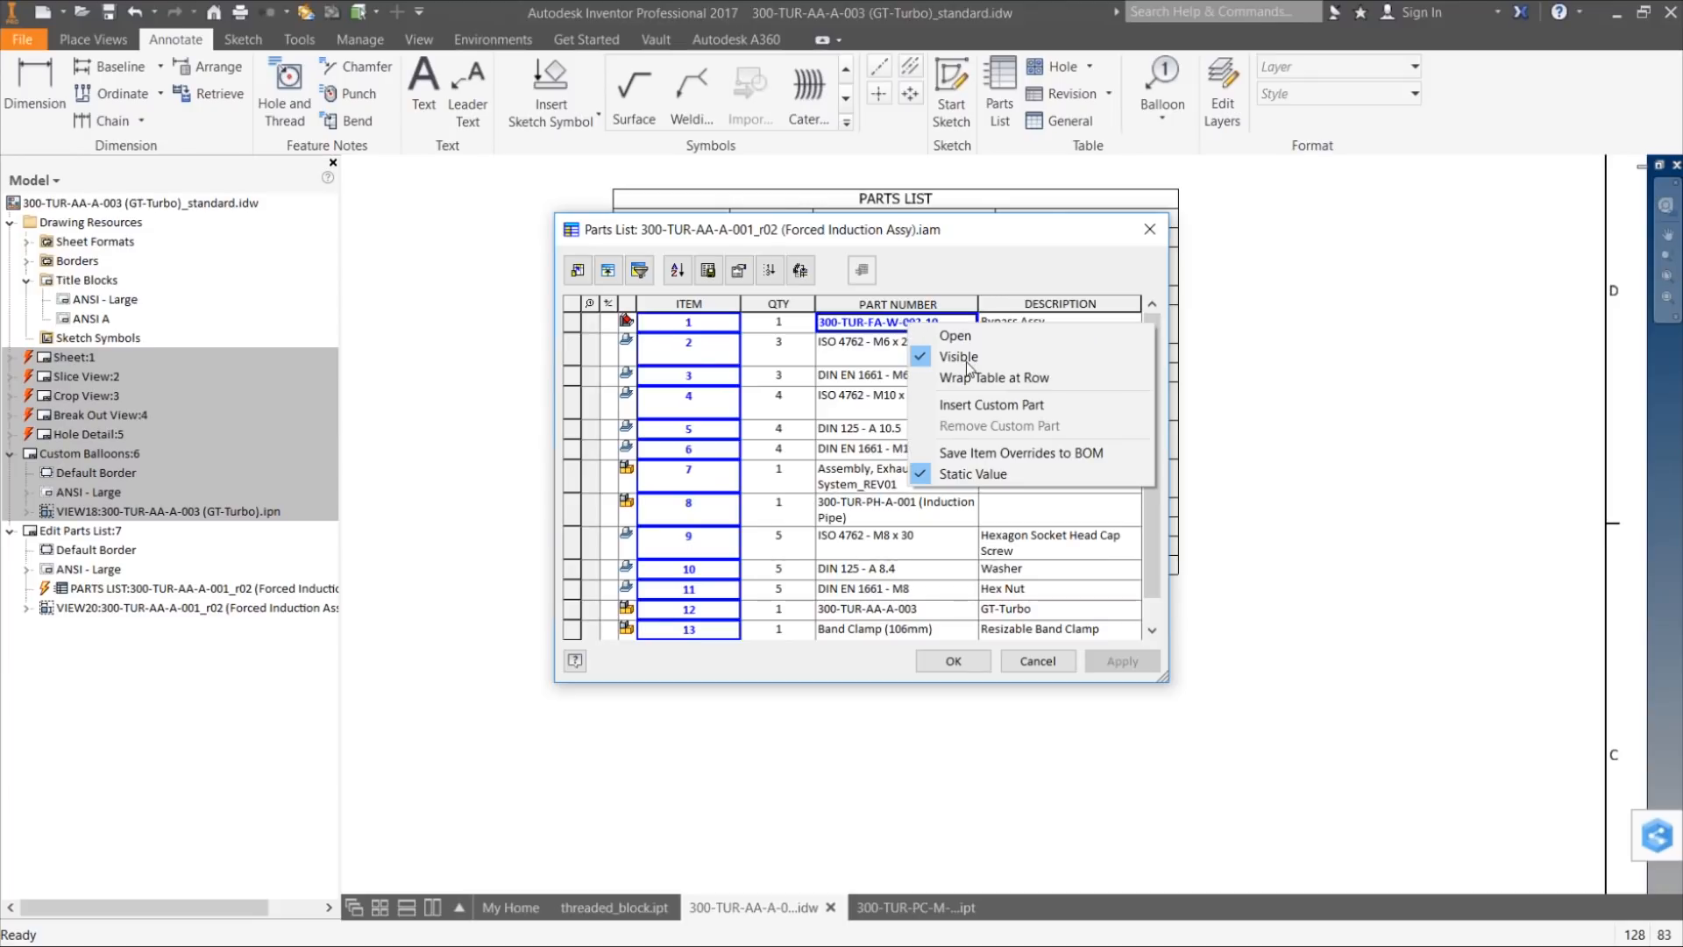
{"action": "left_click", "coordinate": [919, 475]}
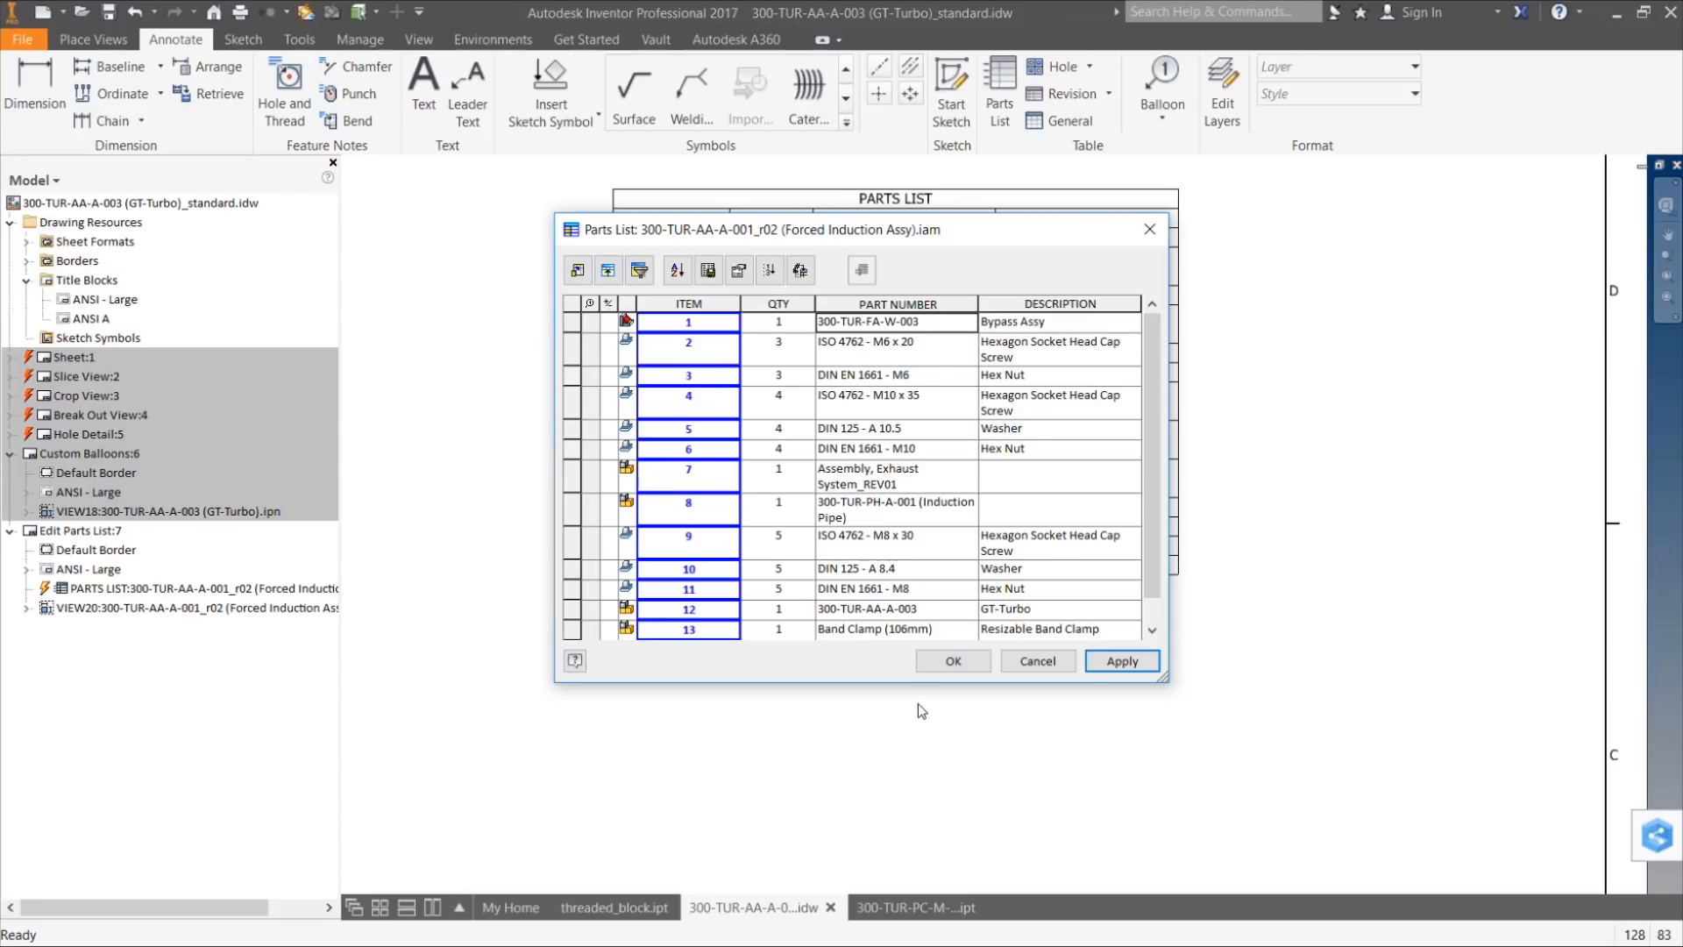
Step: Review the column format and value substitution options of the PART NUMBER column
{"action": "left_click", "coordinate": [883, 322]}
{"action": "right_click", "coordinate": [946, 300]}
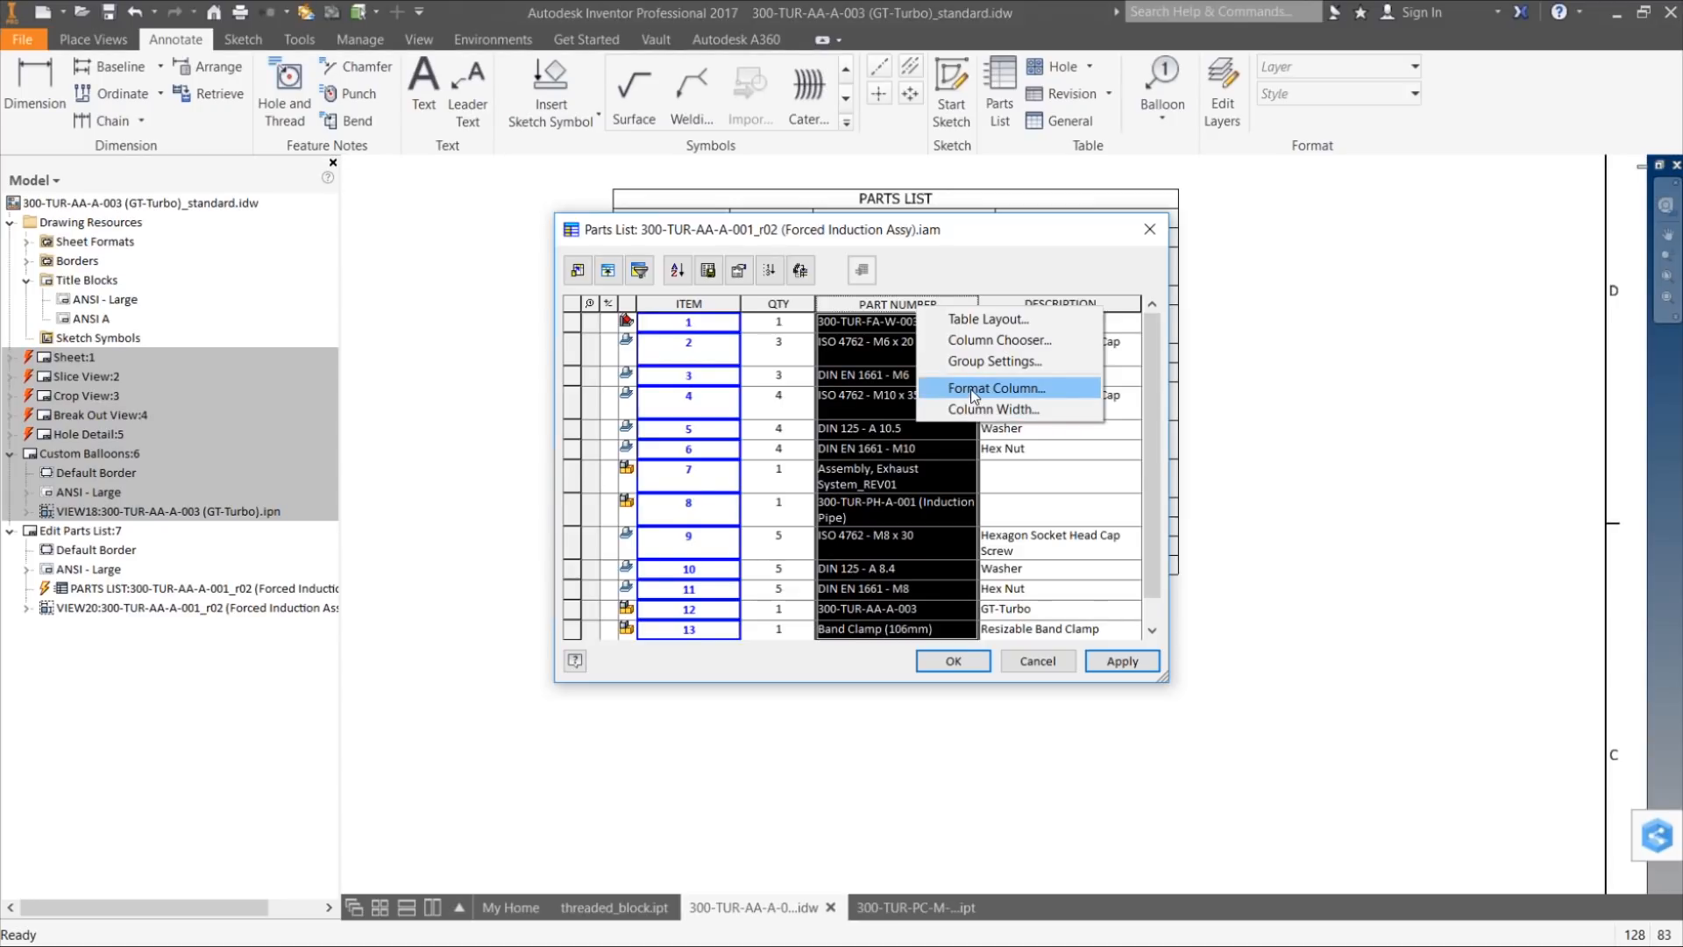
{"action": "left_click", "coordinate": [970, 388]}
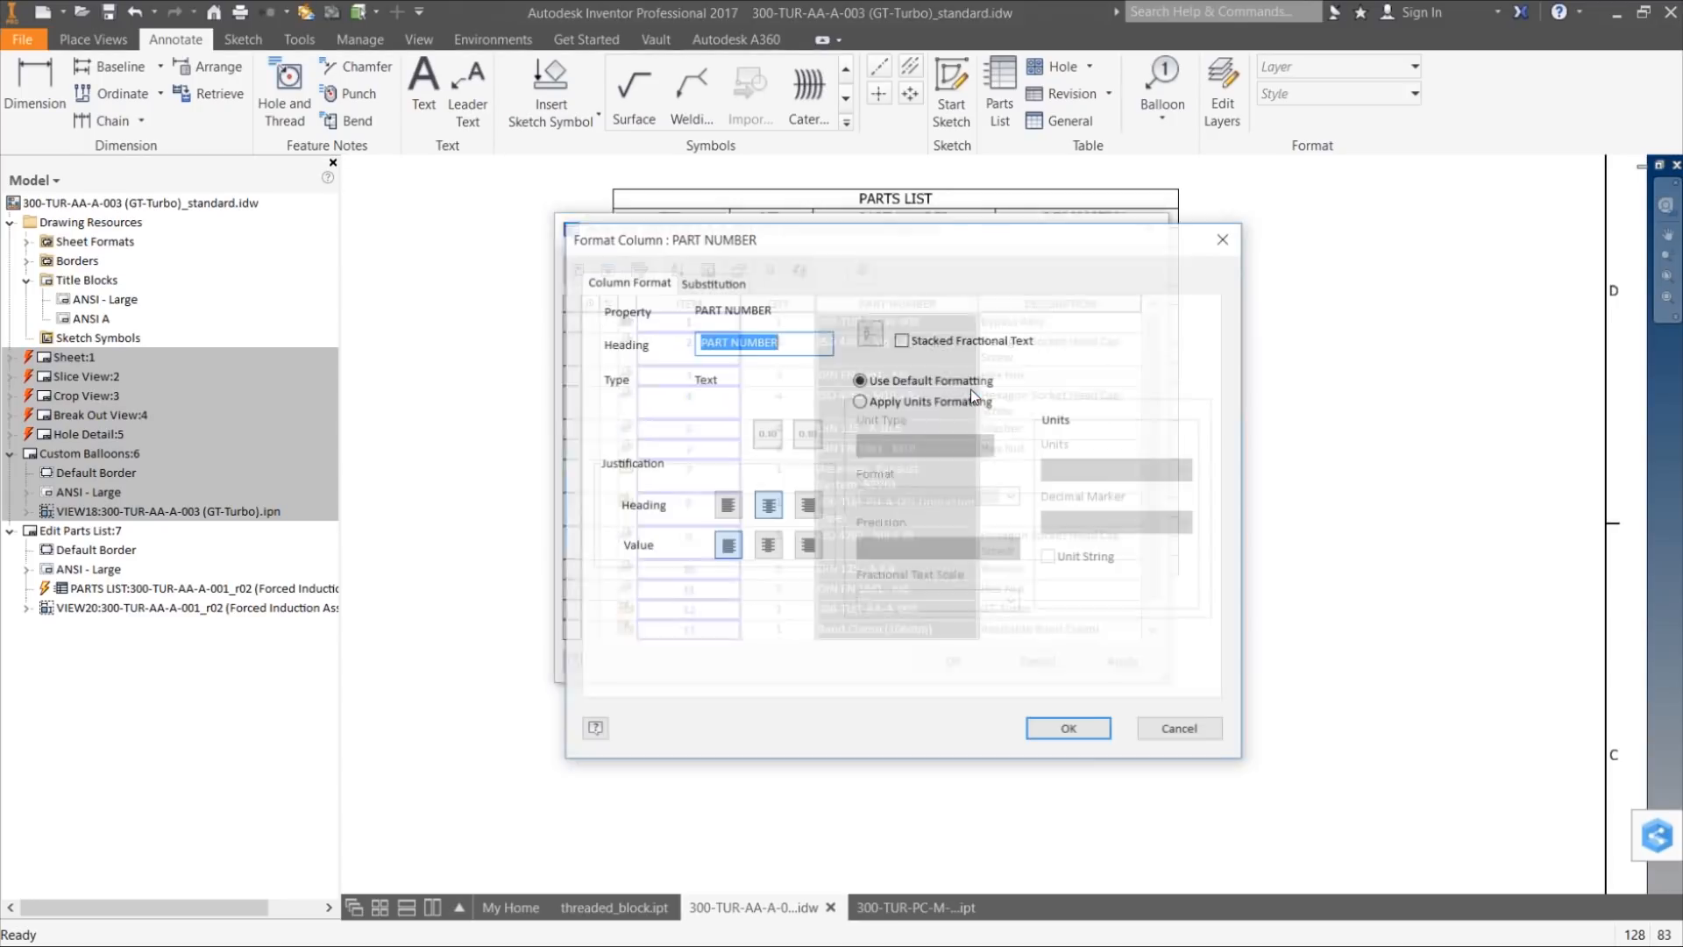
{"action": "left_click", "coordinate": [723, 285]}
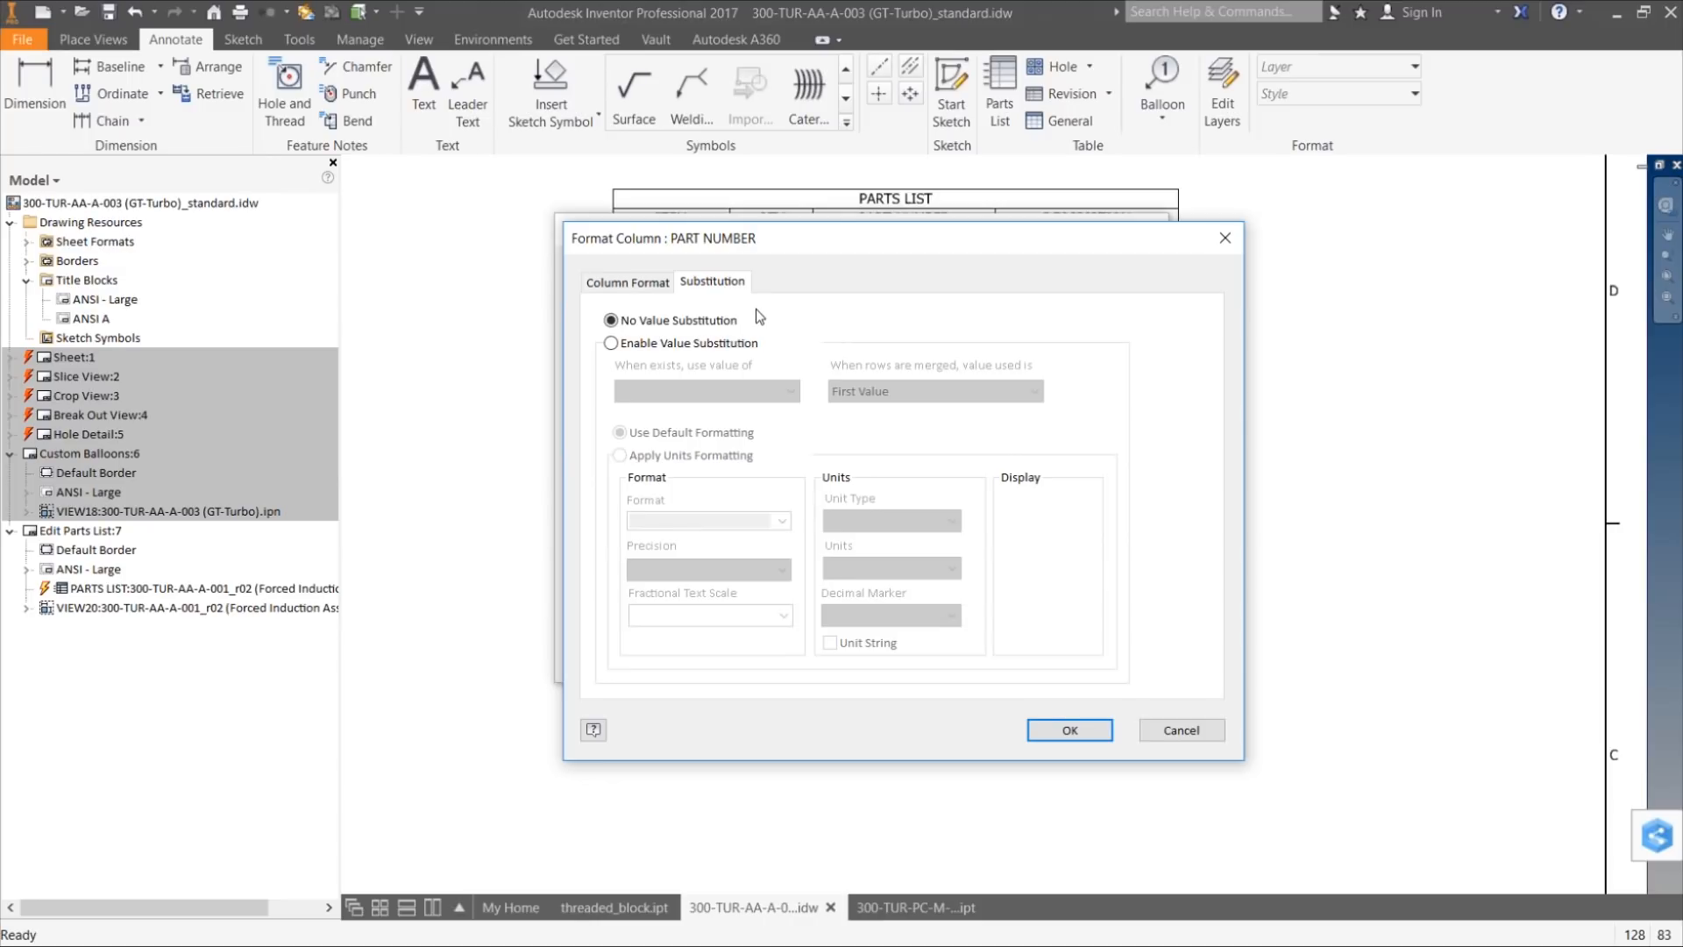
{"action": "left_click", "coordinate": [1088, 730]}
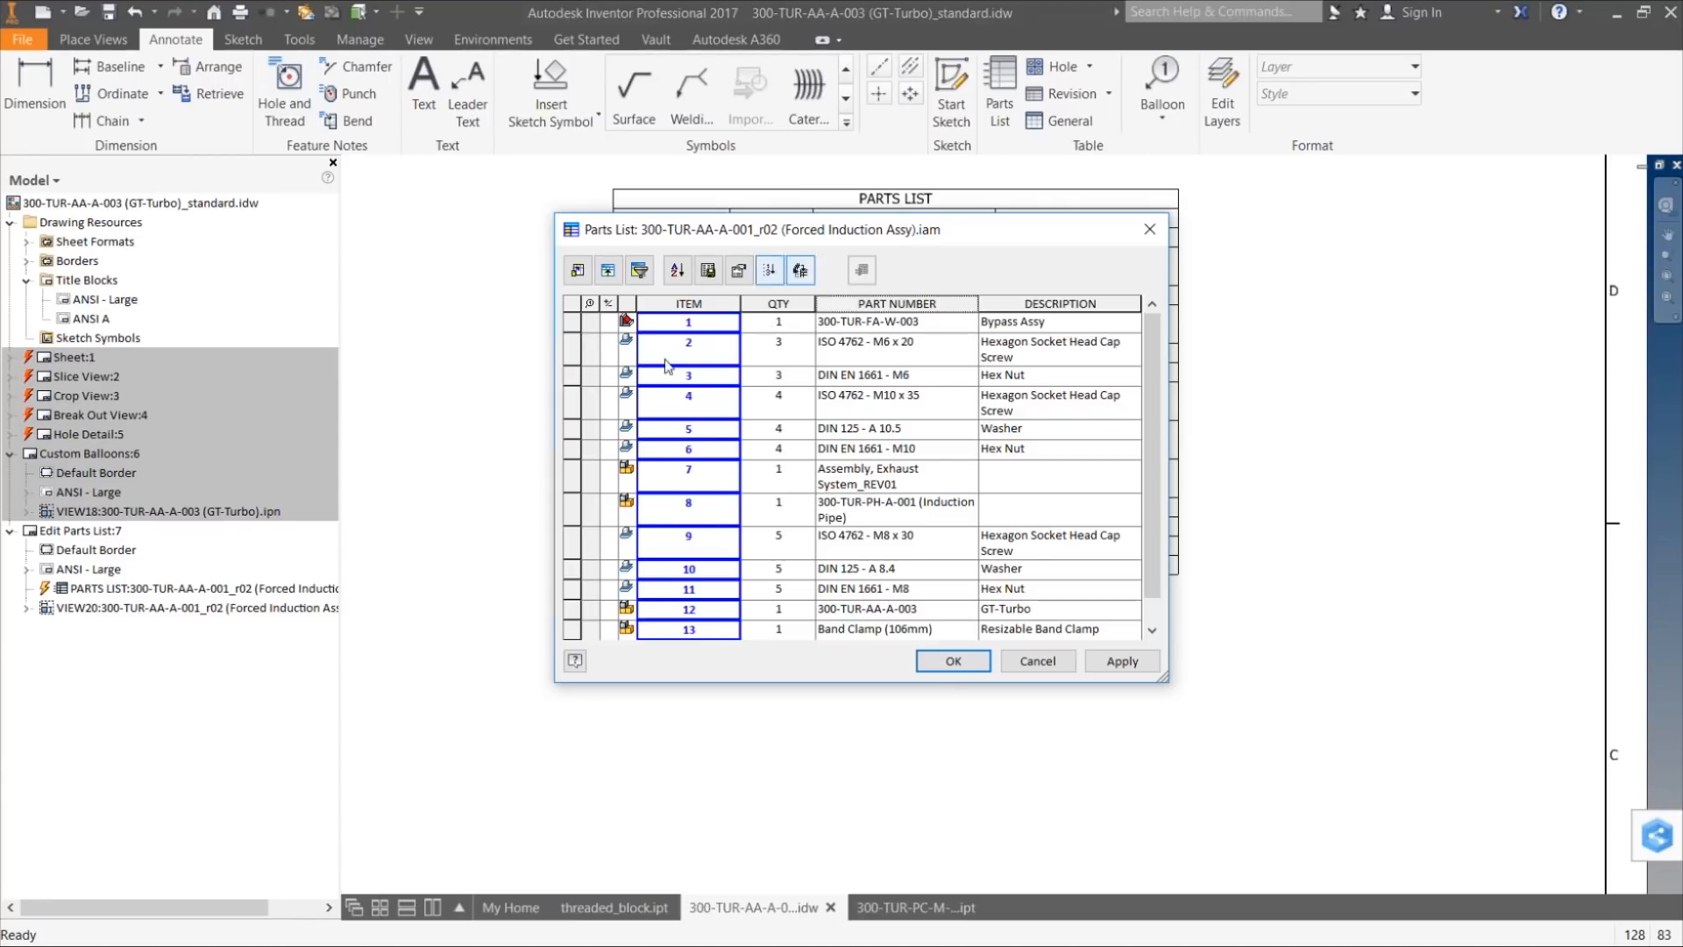
Step: Add the MATERIAL property to the selected columns of the parts list
{"action": "left_click", "coordinate": [578, 273]}
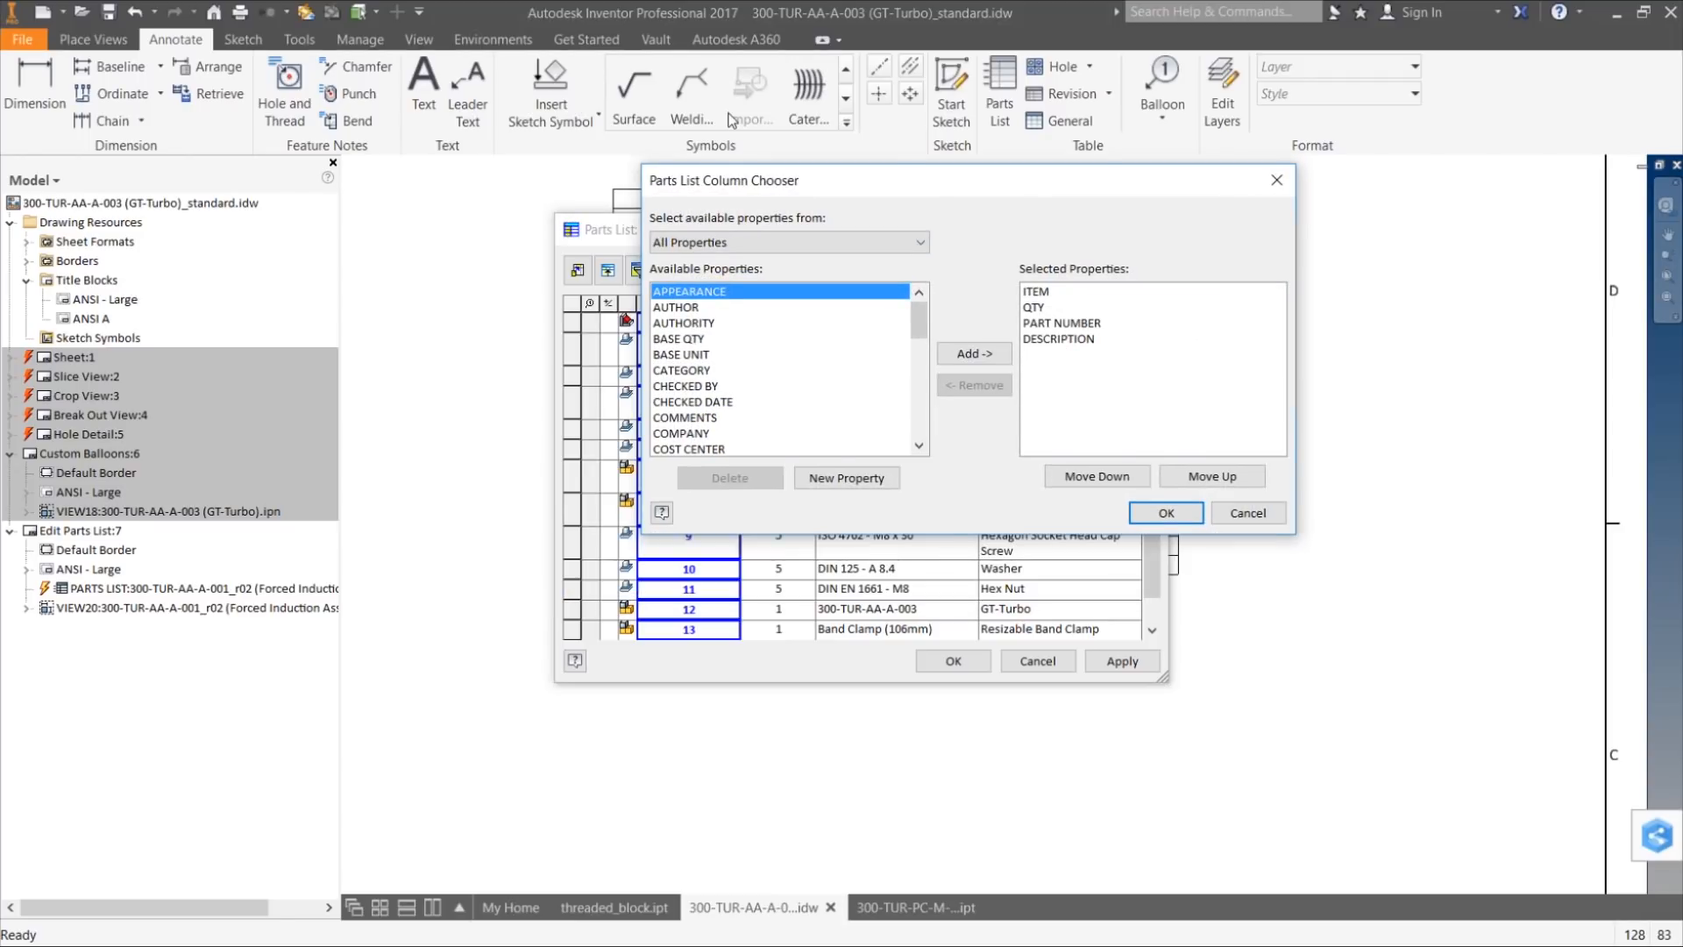
{"action": "left_click_drag", "start_coordinate": [664, 246], "coordinate": [731, 119]}
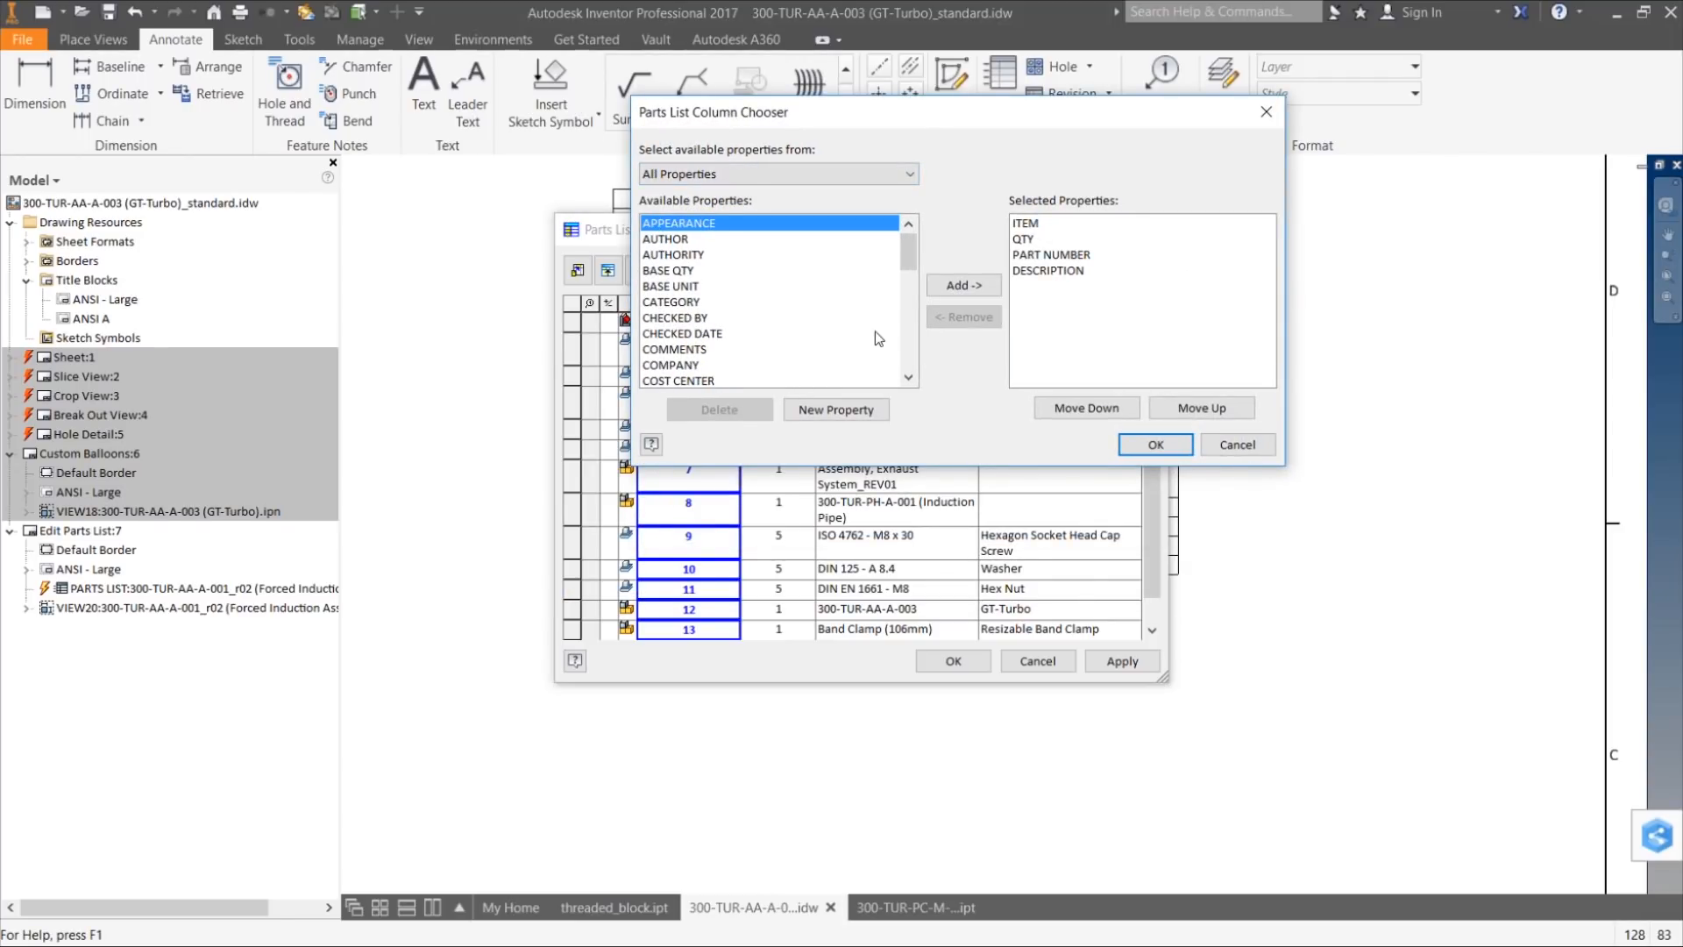
{"action": "mouse_move", "coordinate": [906, 277]}
{"action": "left_mouse_down"}
{"action": "mouse_move", "coordinate": [908, 358]}
{"action": "mouse_move", "coordinate": [909, 252]}
{"action": "left_mouse_up"}
{"action": "left_click", "coordinate": [763, 223]}
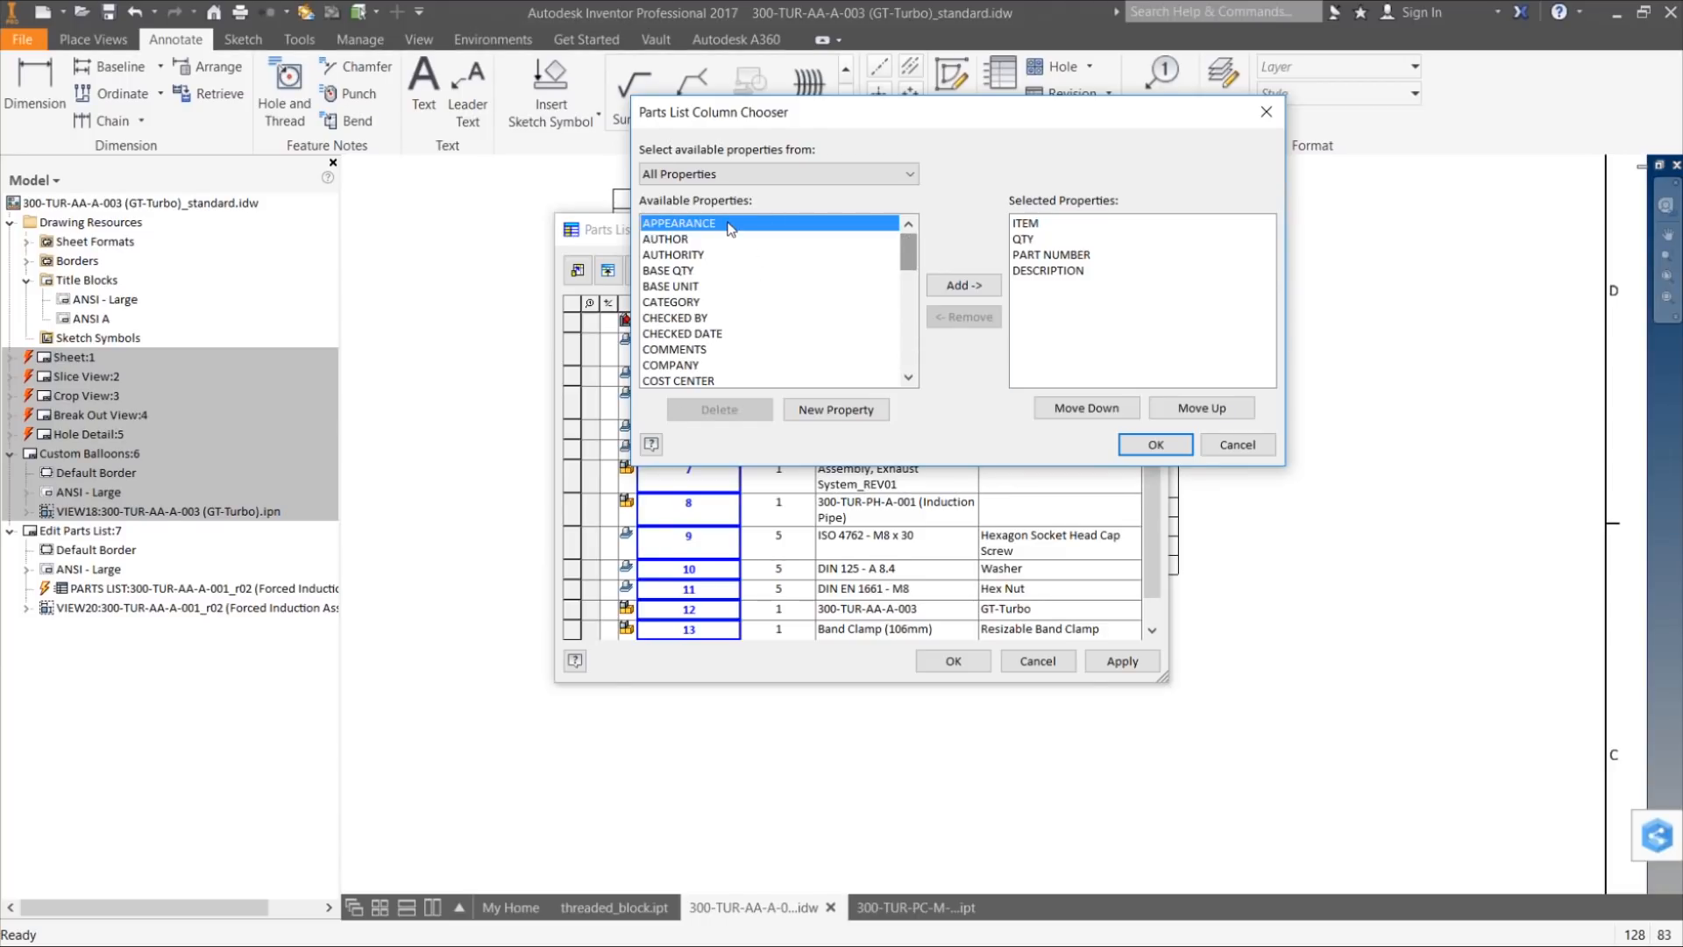
{"action": "left_click", "coordinate": [686, 302]}
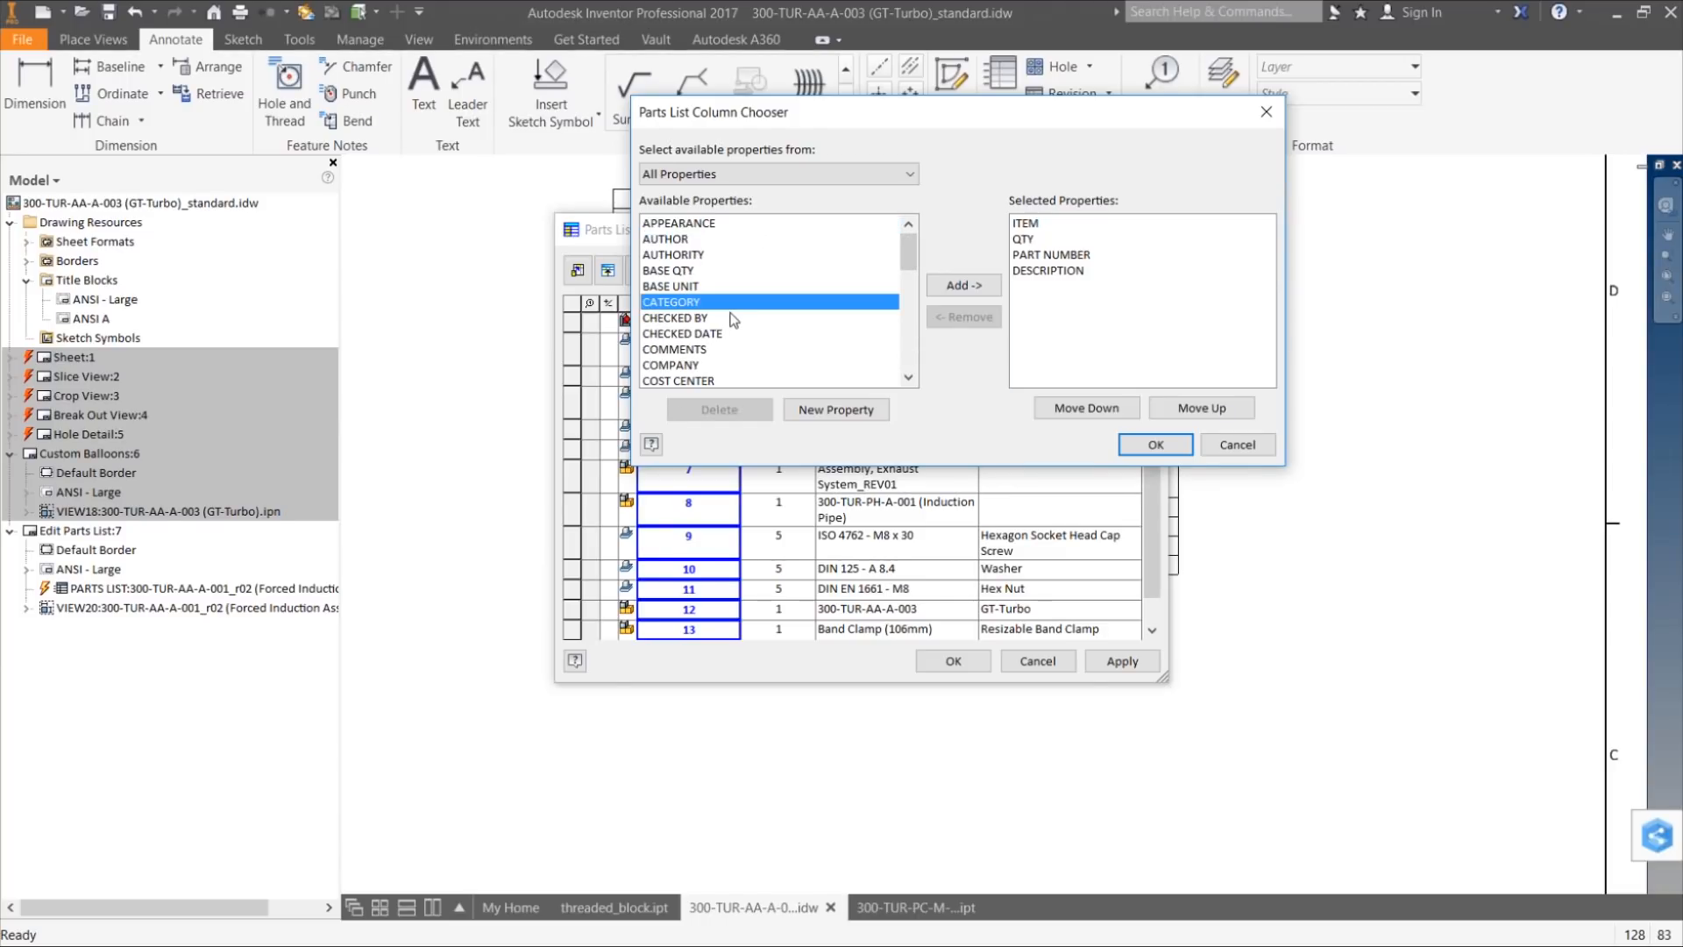
{"action": "scroll", "coordinate": [734, 319], "scroll_direction": "down", "scroll_amount": 1}
{"action": "scroll", "coordinate": [734, 319], "scroll_direction": "down", "scroll_amount": 2}
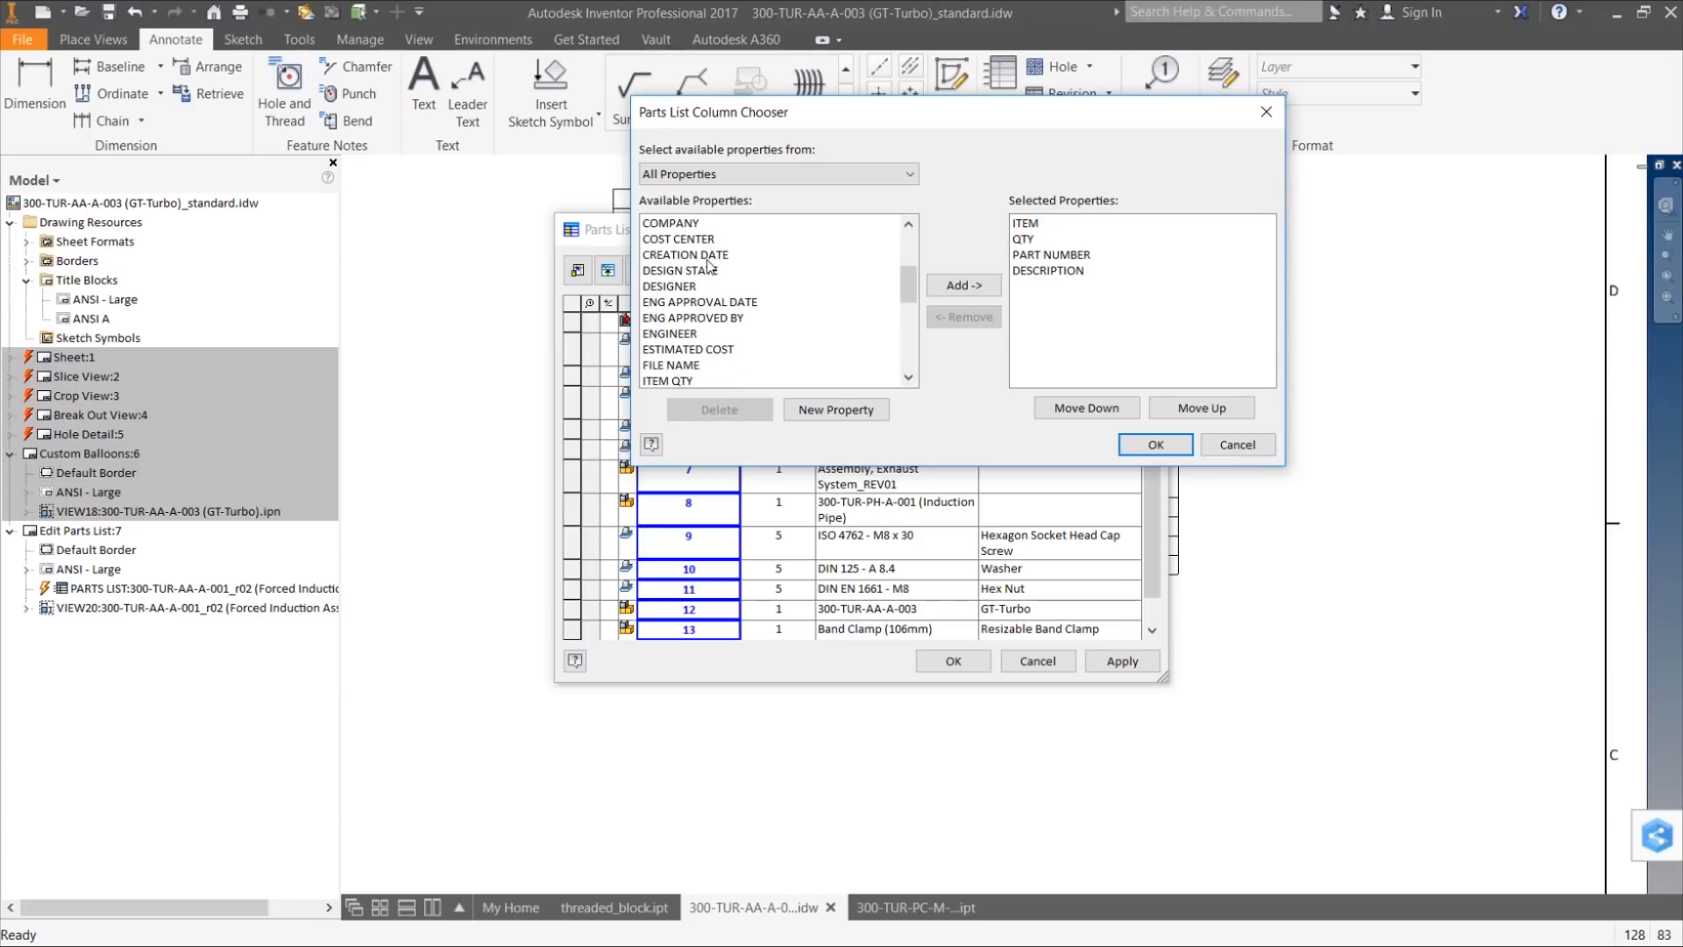
{"action": "scroll", "coordinate": [727, 298], "scroll_direction": "down", "scroll_amount": 2}
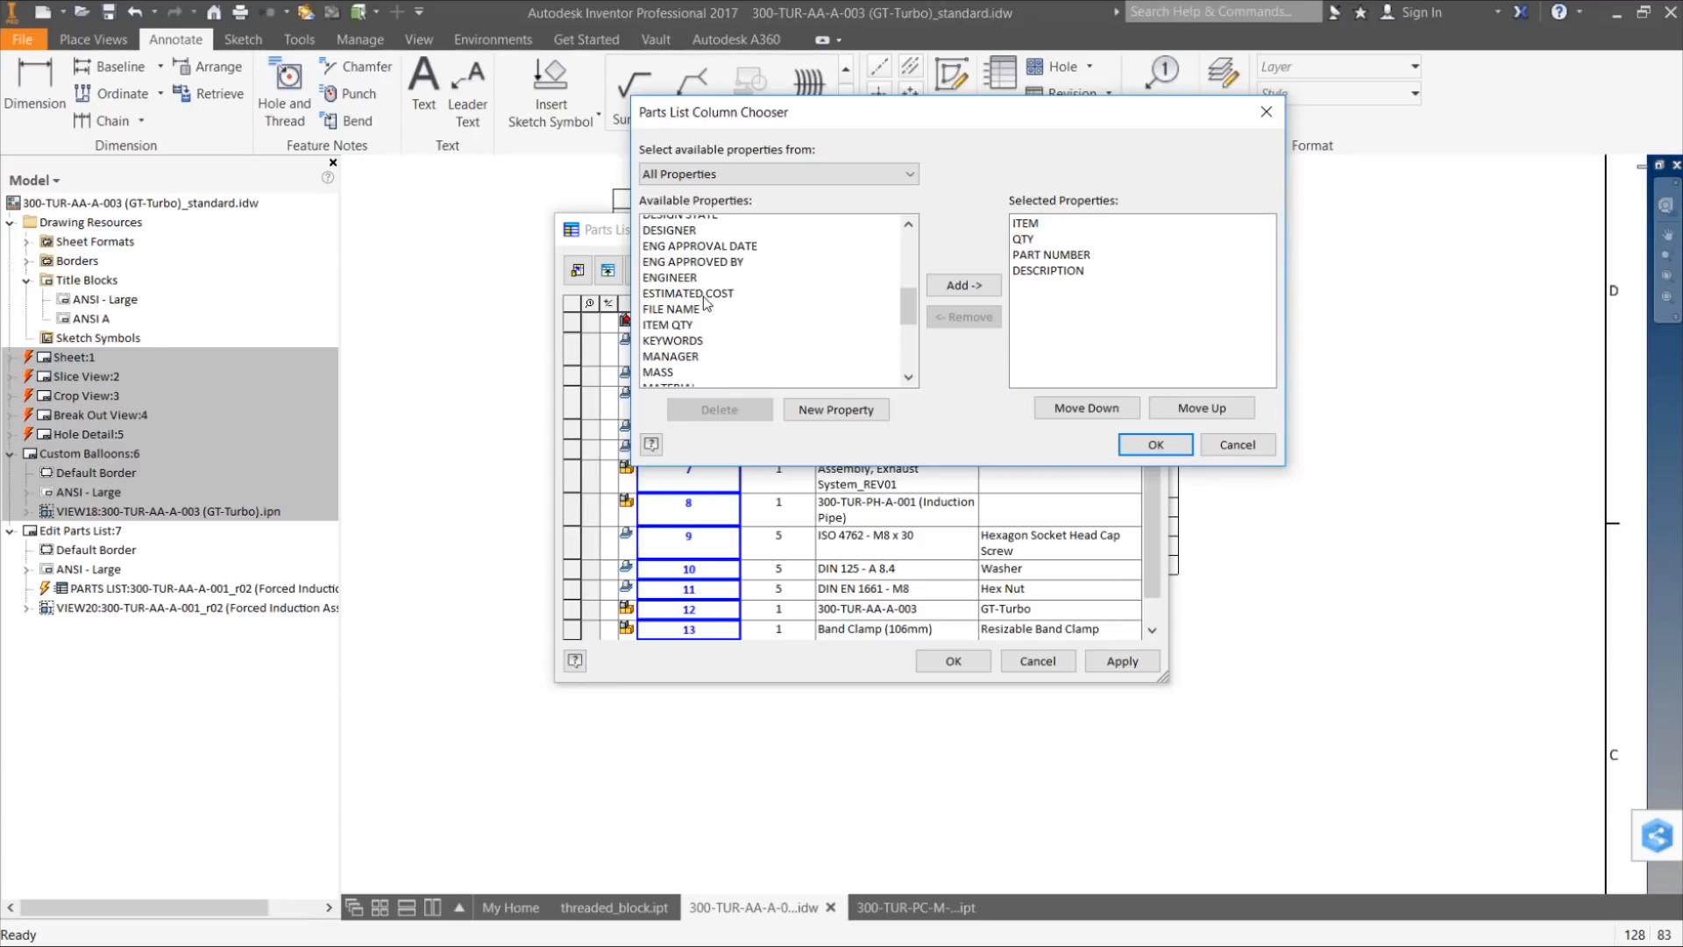
{"action": "left_click", "coordinate": [684, 290]}
{"action": "left_click_drag", "start_coordinate": [815, 116], "coordinate": [920, 137]}
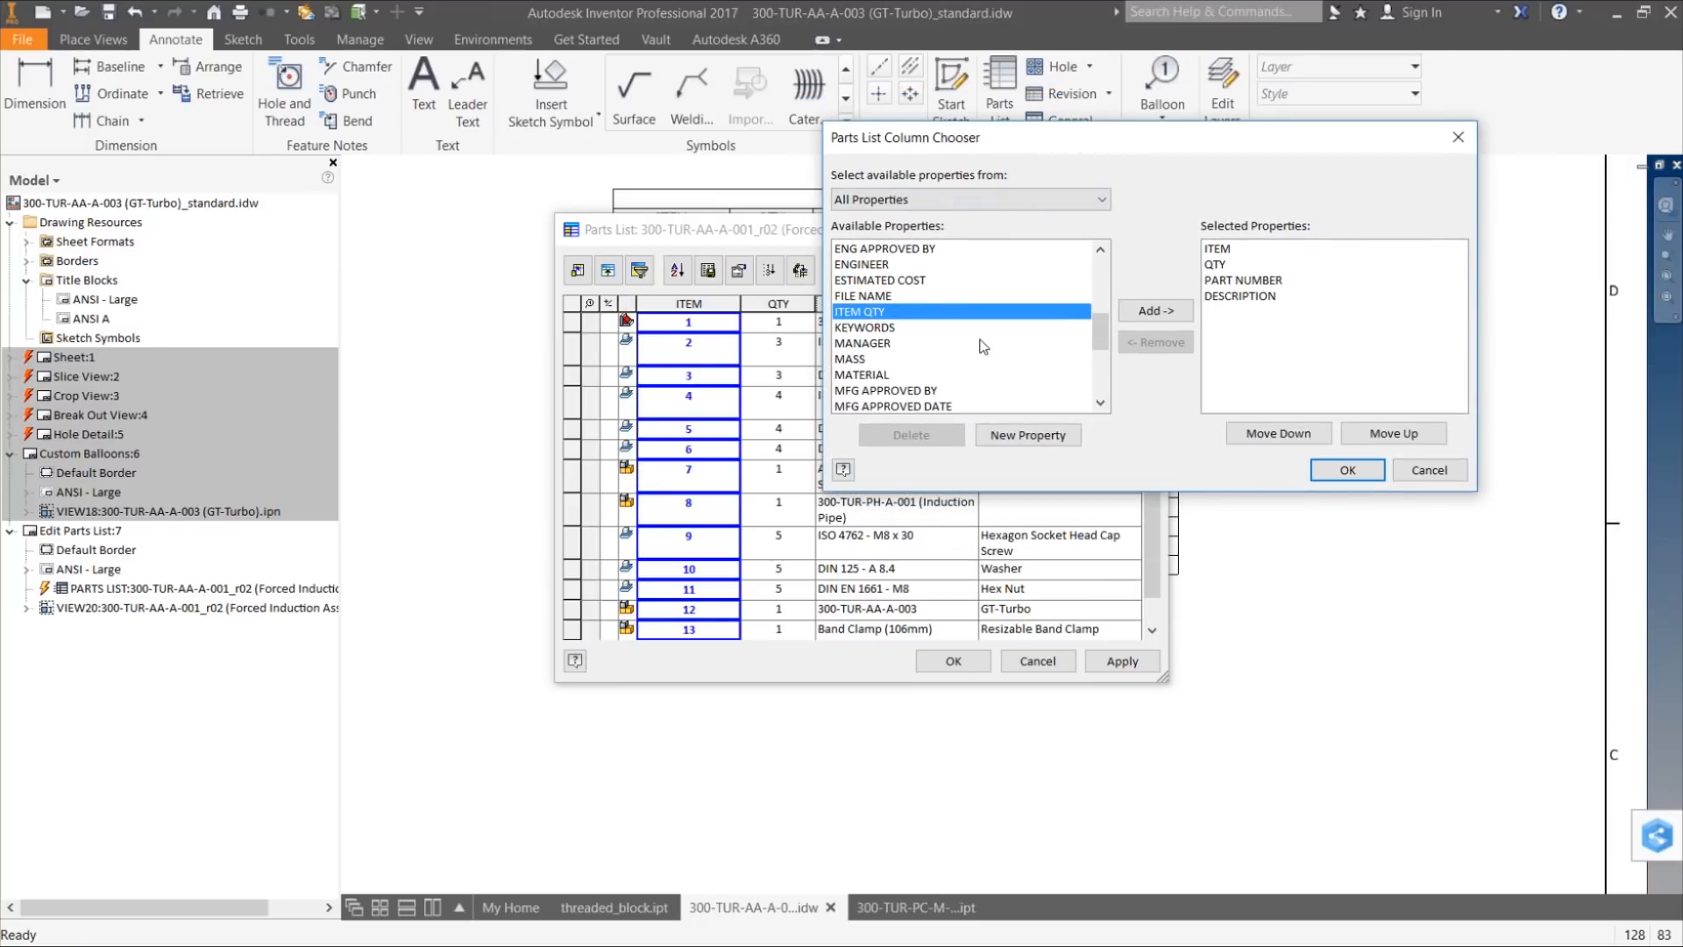
{"action": "scroll", "coordinate": [986, 345], "scroll_direction": "down", "scroll_amount": 1}
{"action": "left_click", "coordinate": [870, 329]}
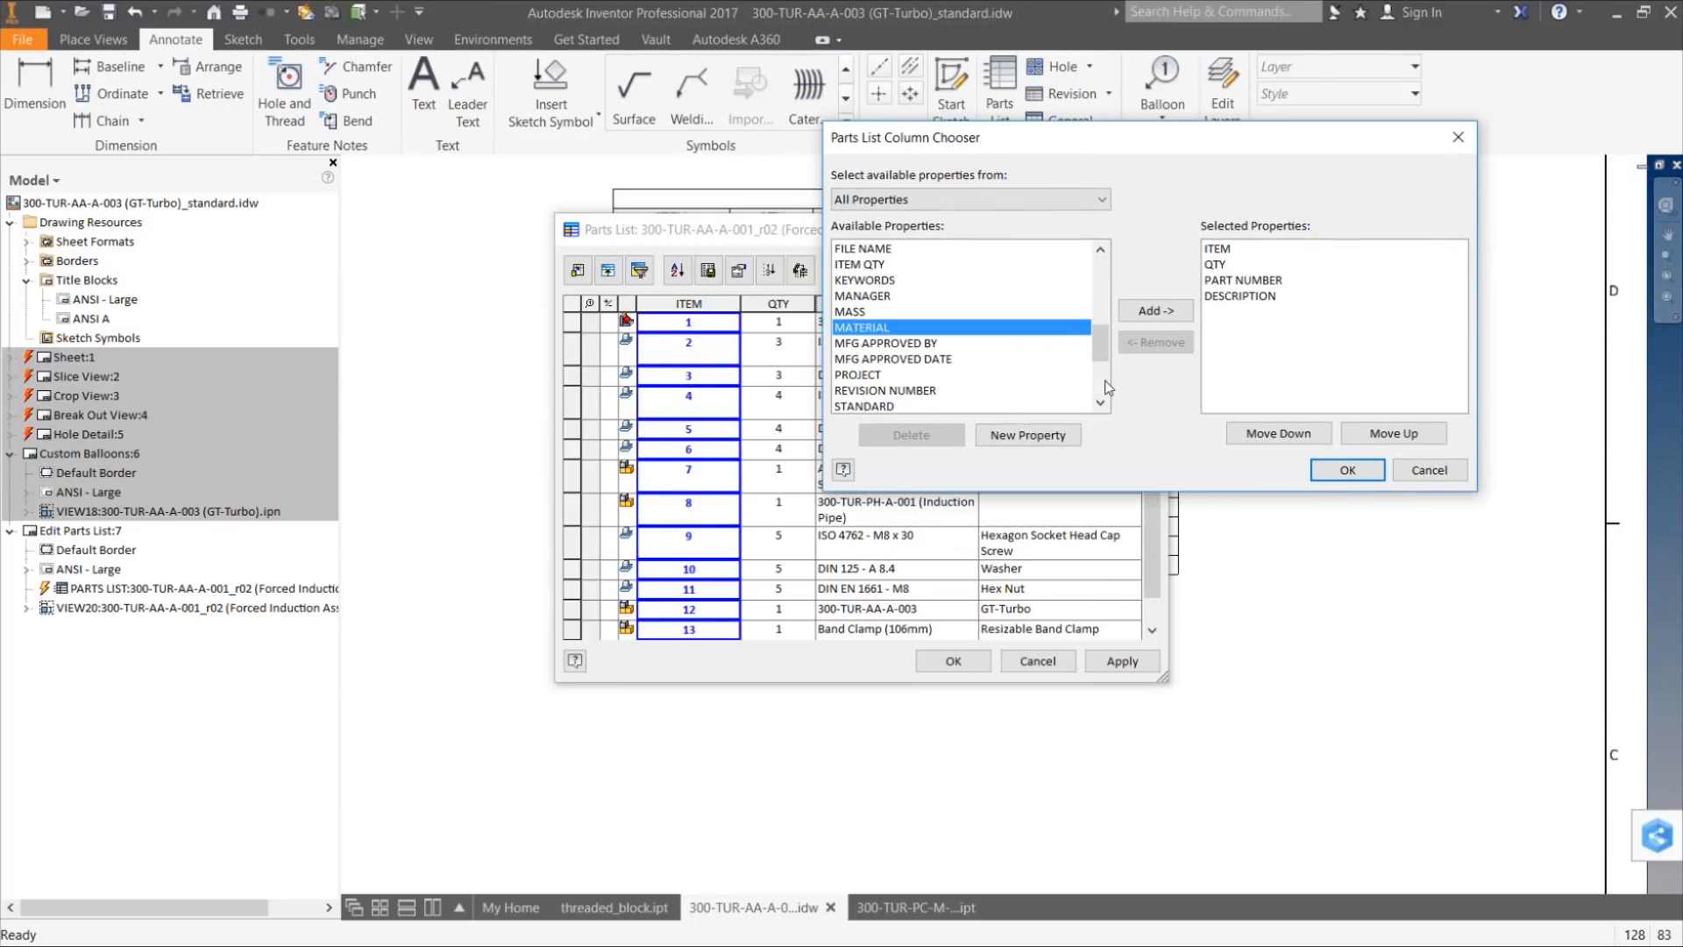
{"action": "left_click", "coordinate": [1143, 312]}
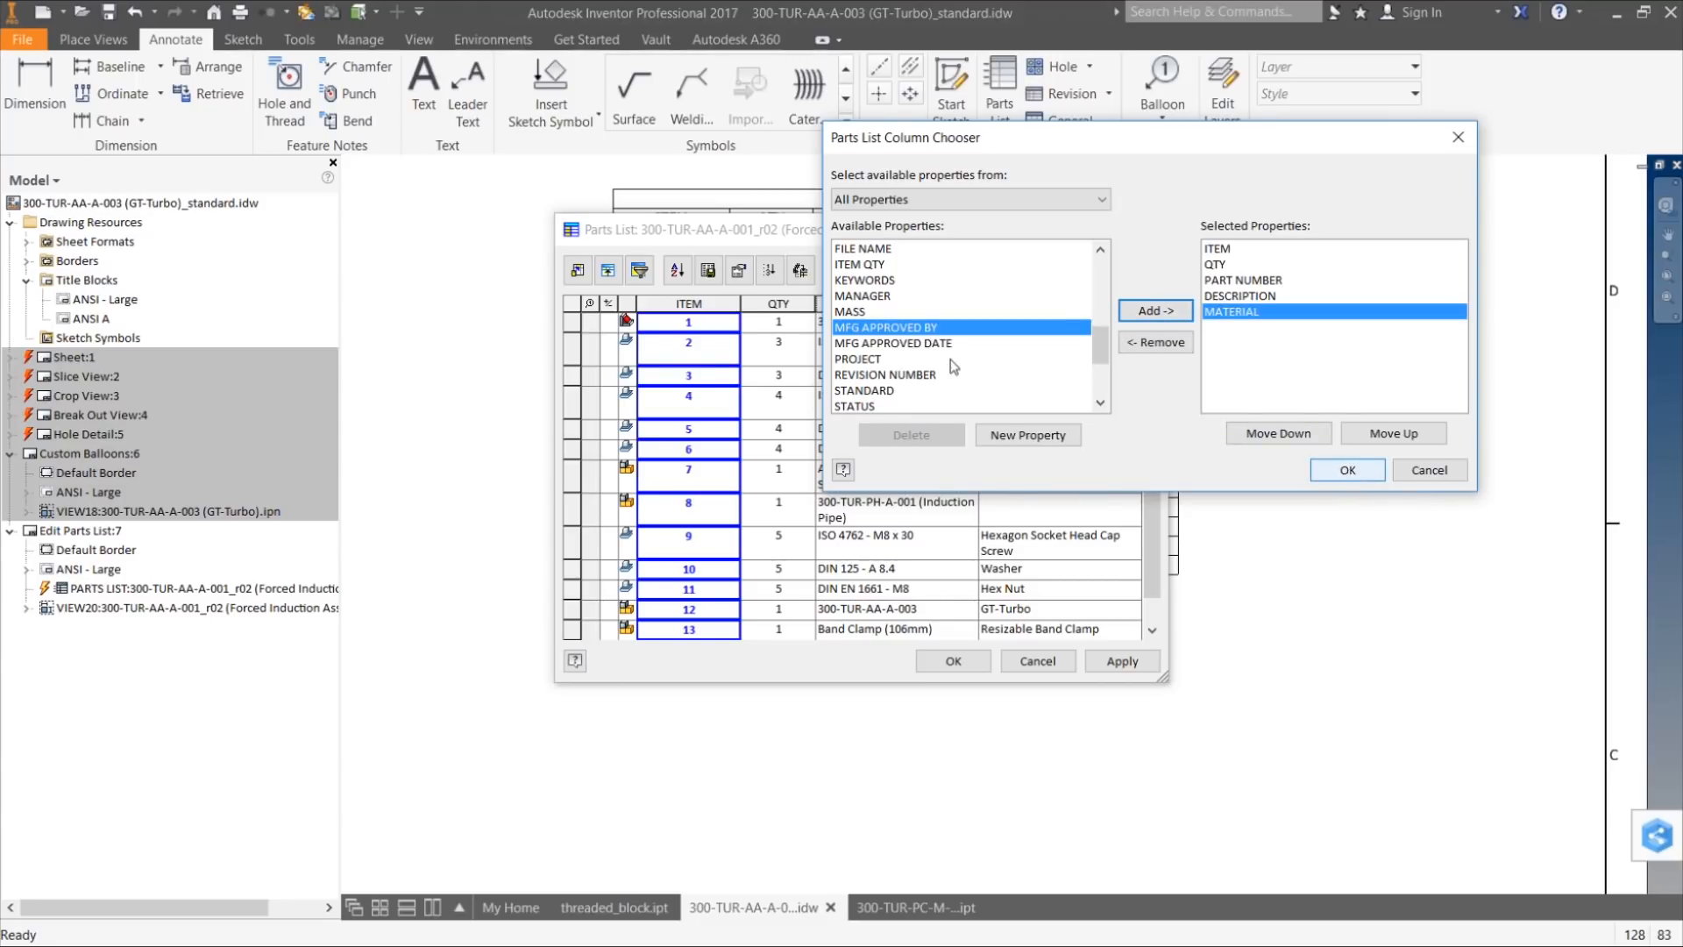
{"action": "left_click", "coordinate": [1347, 470]}
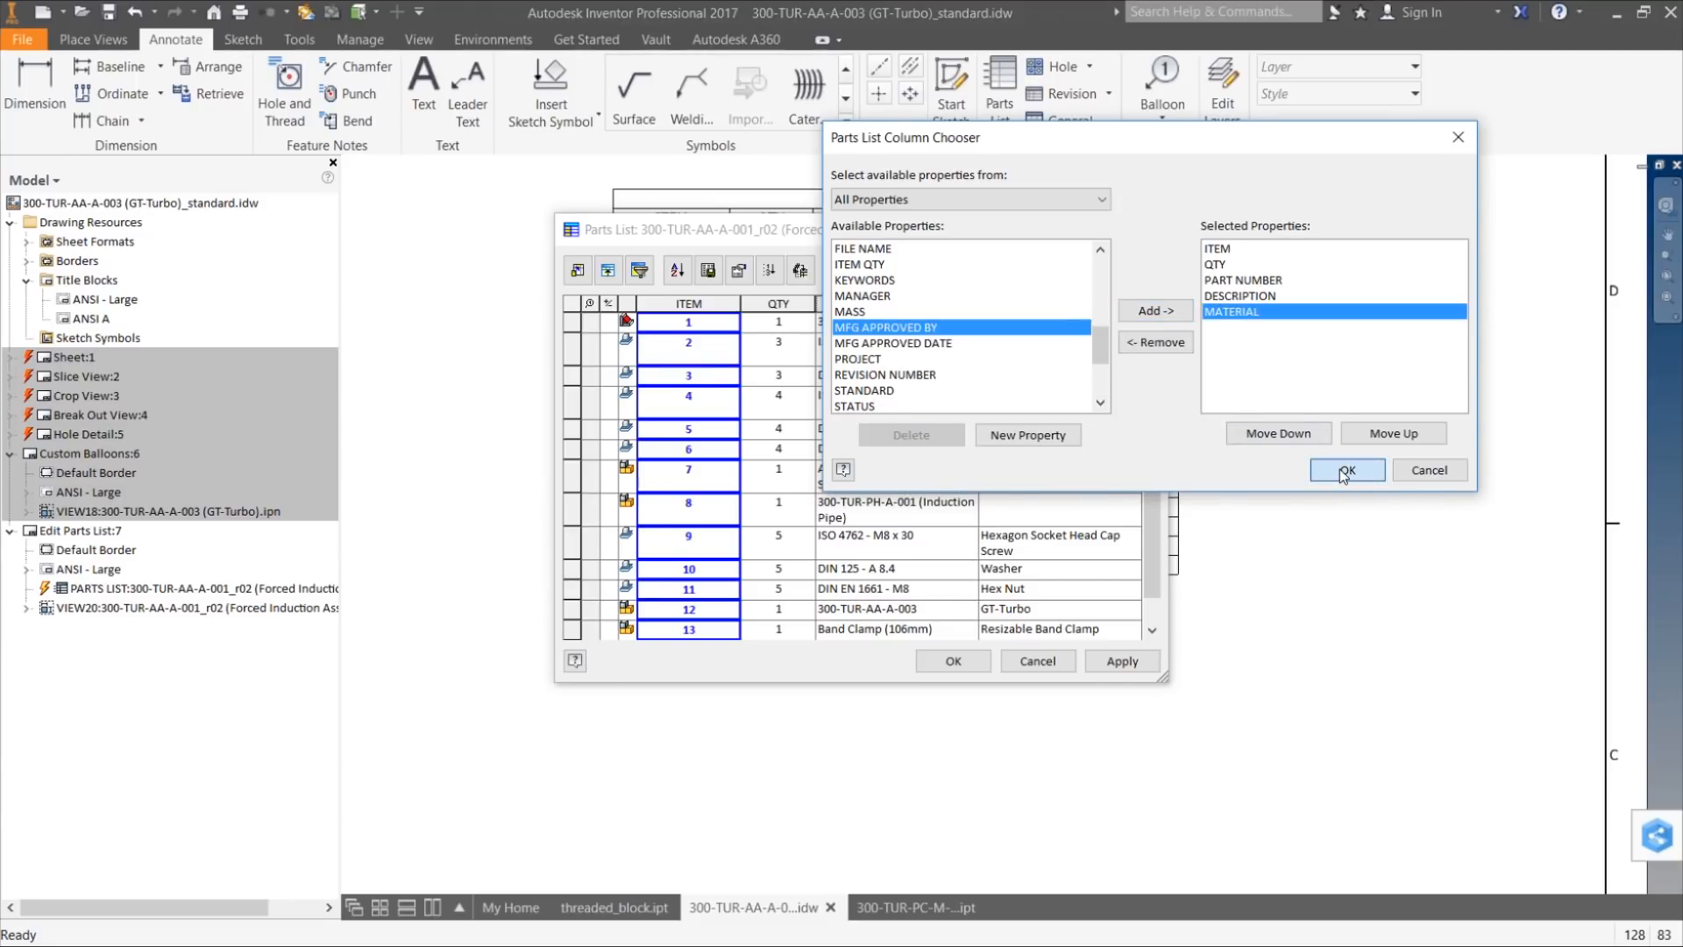
Step: Widen the parts list editor and move the QTY column between DESCRIPTION and MATERIAL
{"action": "left_click_drag", "start_coordinate": [887, 229], "coordinate": [671, 196]}
{"action": "left_click_drag", "start_coordinate": [956, 614], "coordinate": [1059, 618]}
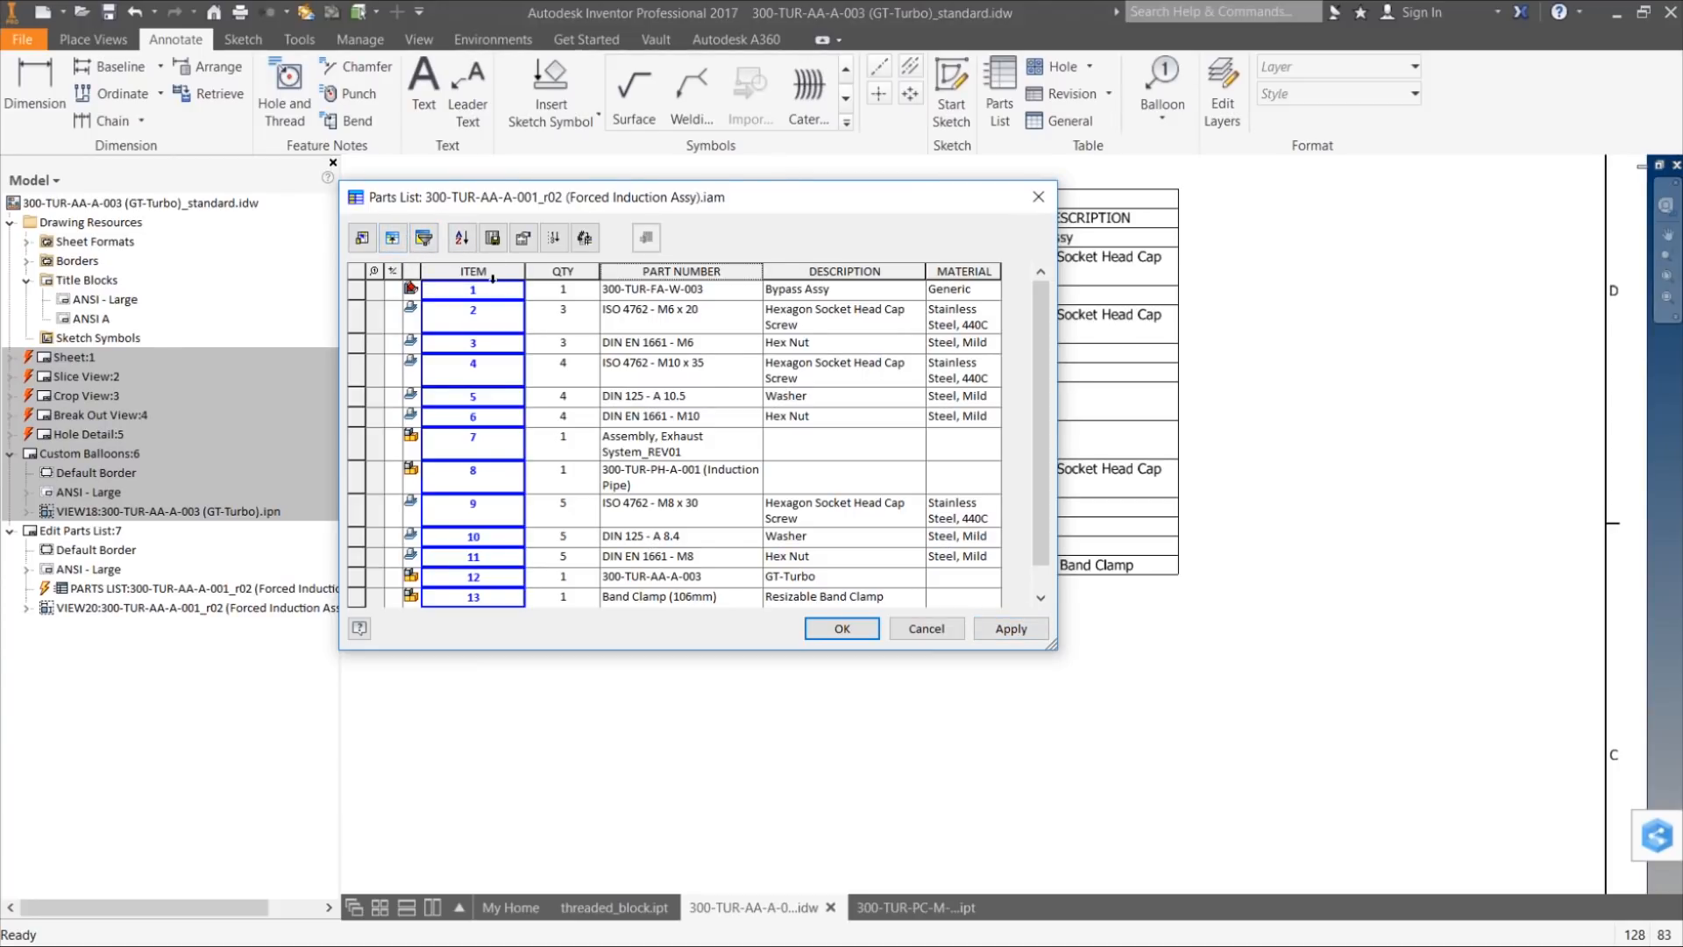
{"action": "left_click", "coordinate": [561, 272]}
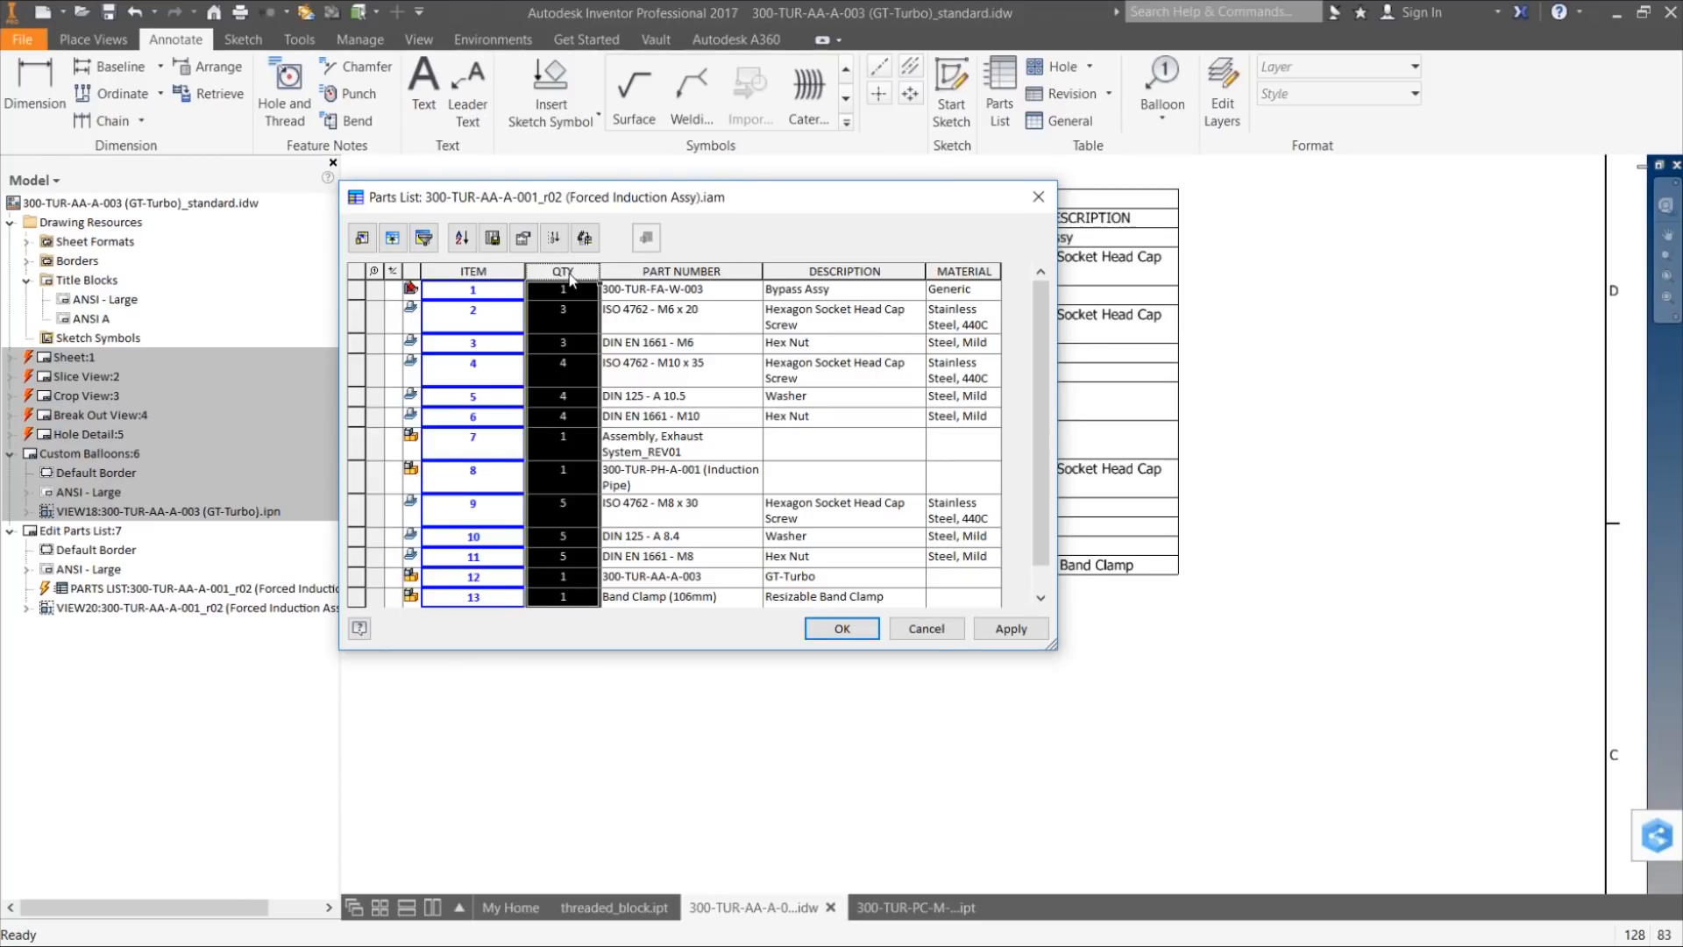
{"action": "left_click_drag", "start_coordinate": [578, 279], "coordinate": [929, 282]}
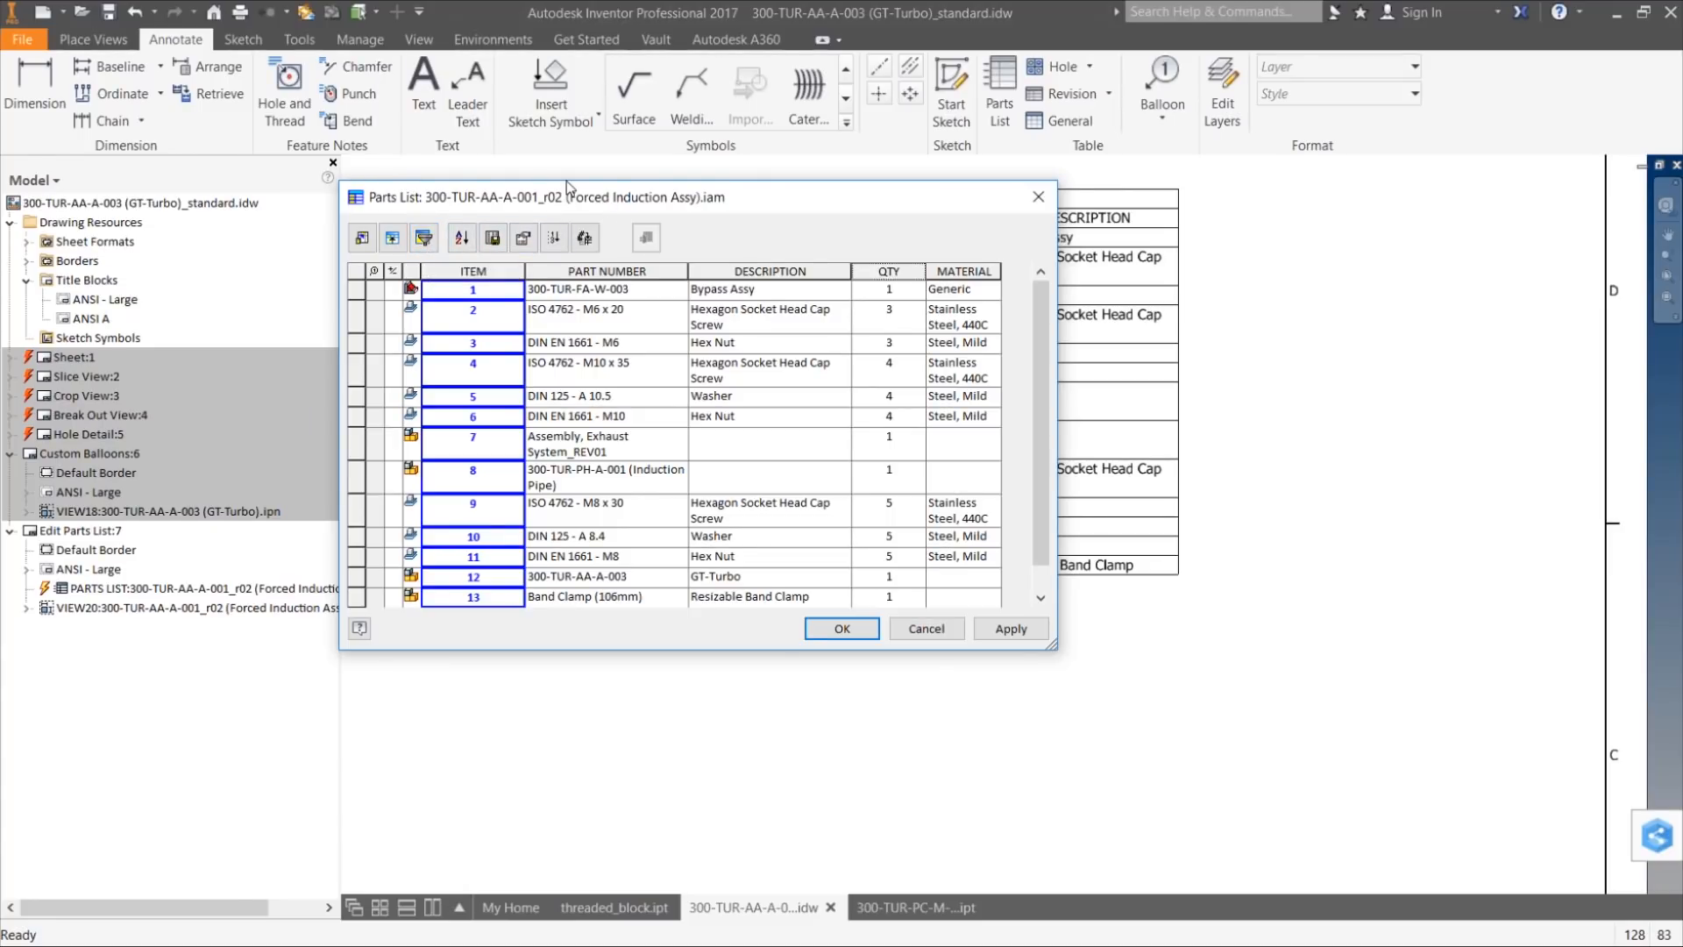
{"action": "left_click_drag", "start_coordinate": [567, 185], "coordinate": [899, 611]}
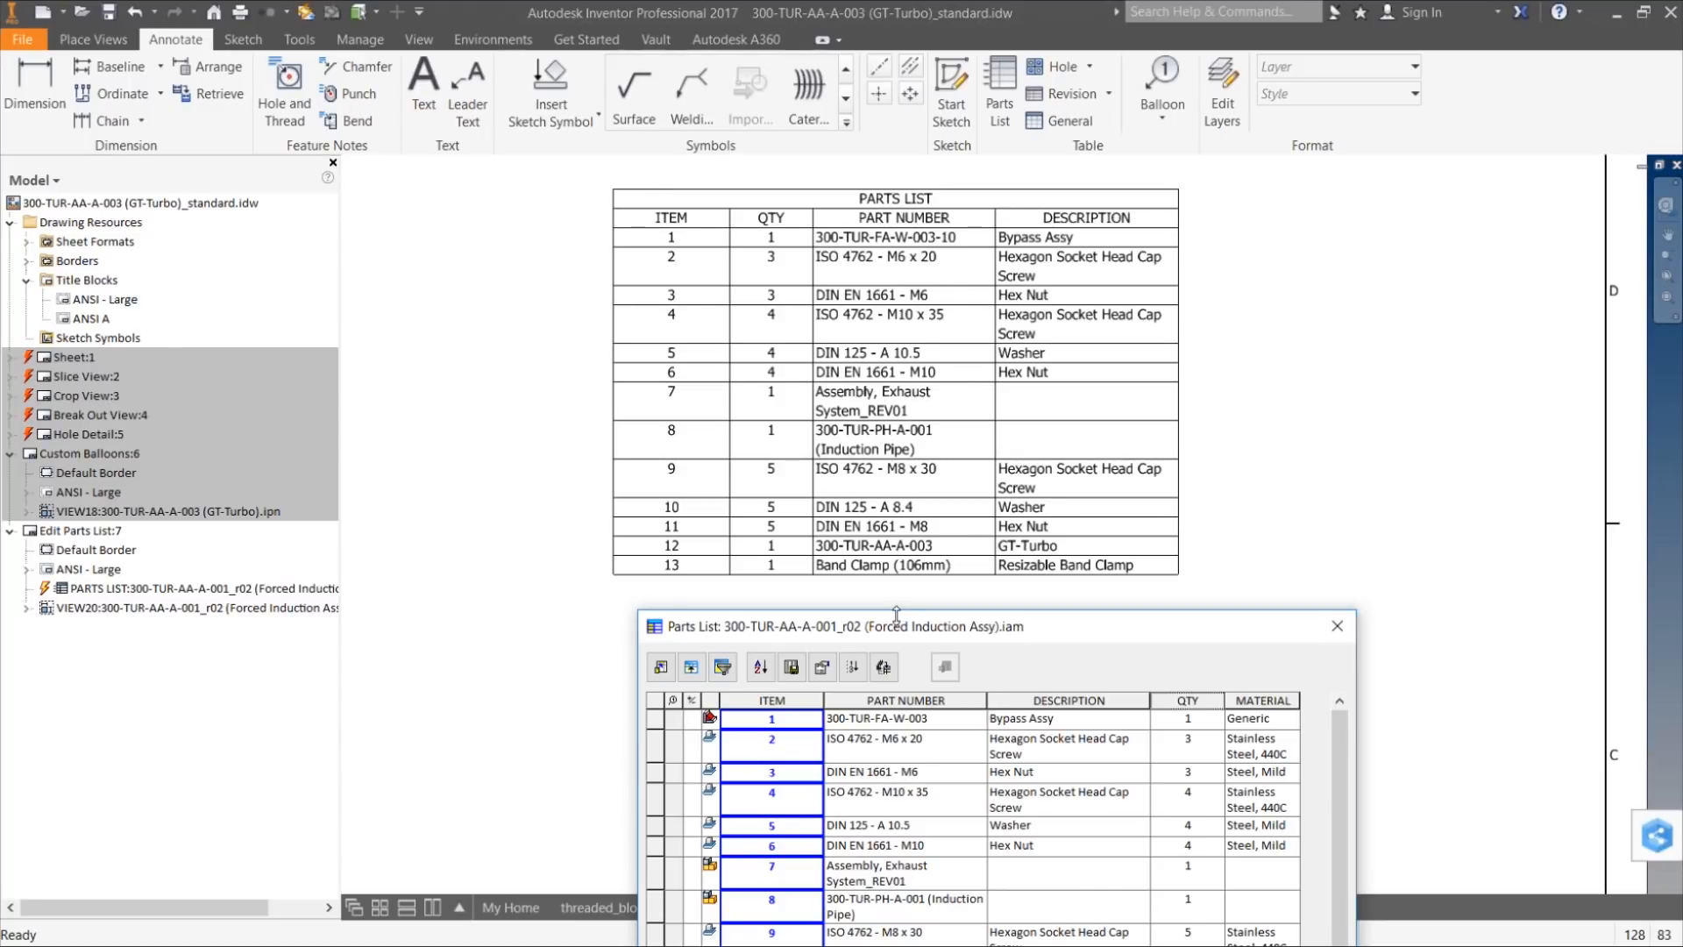
{"action": "left_click_drag", "start_coordinate": [898, 611], "coordinate": [1151, 193]}
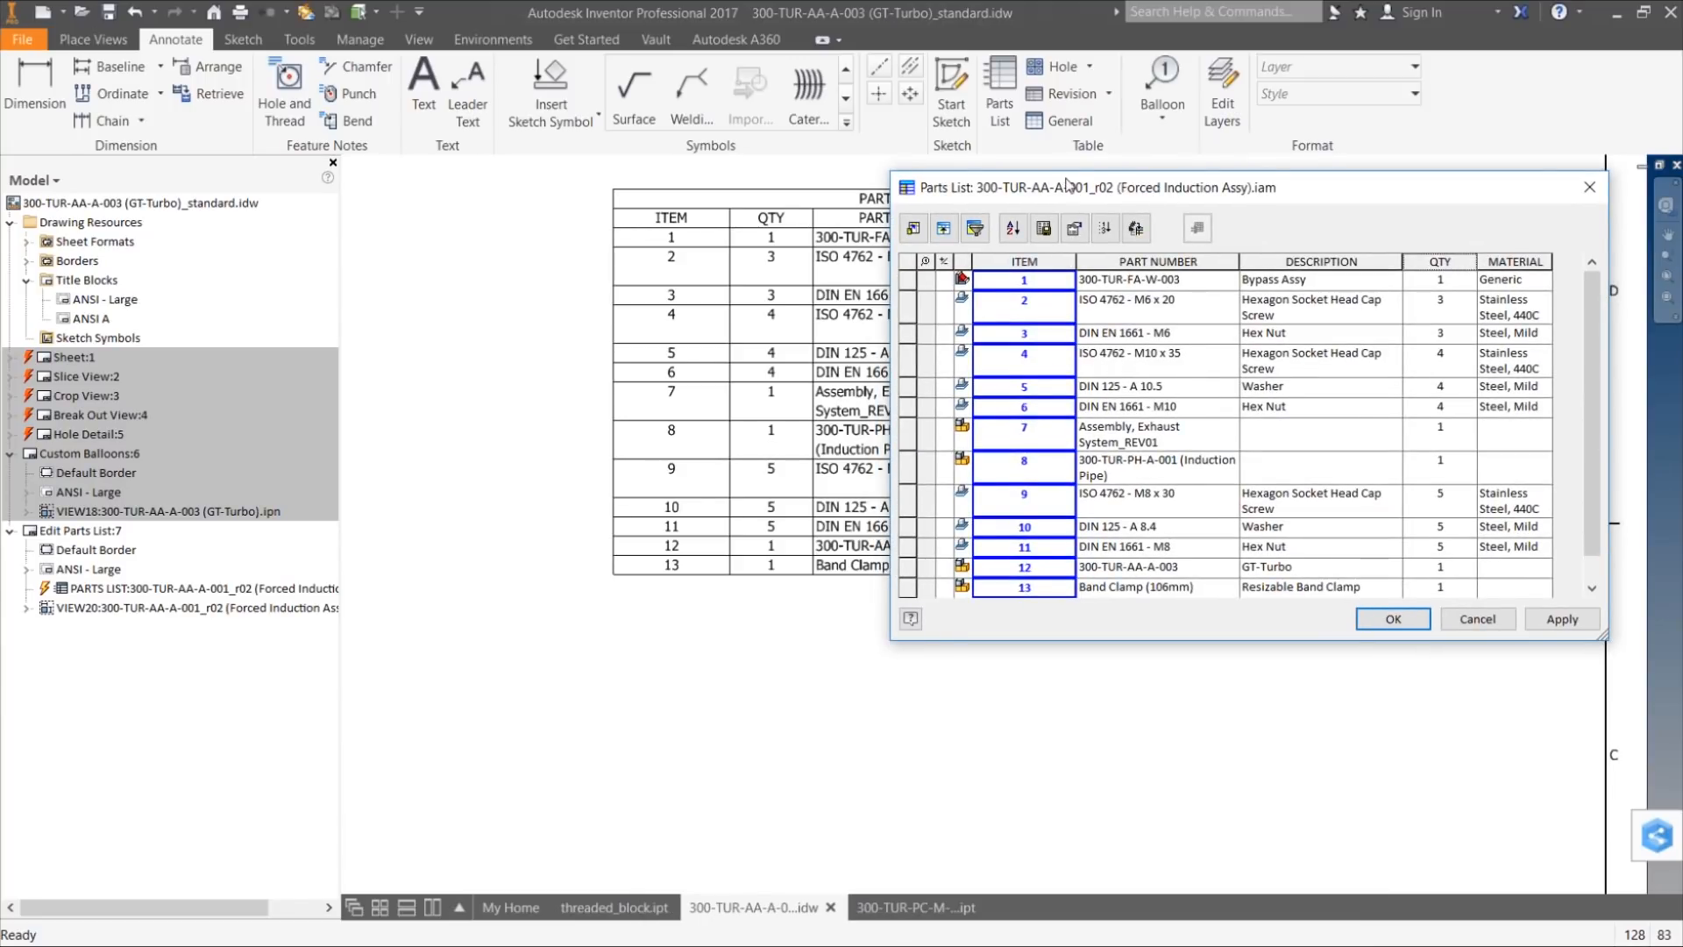
Step: Enable filtering on the parts list and add a Purchased Items filter set to Purchased Items Only
{"action": "left_click", "coordinate": [976, 229]}
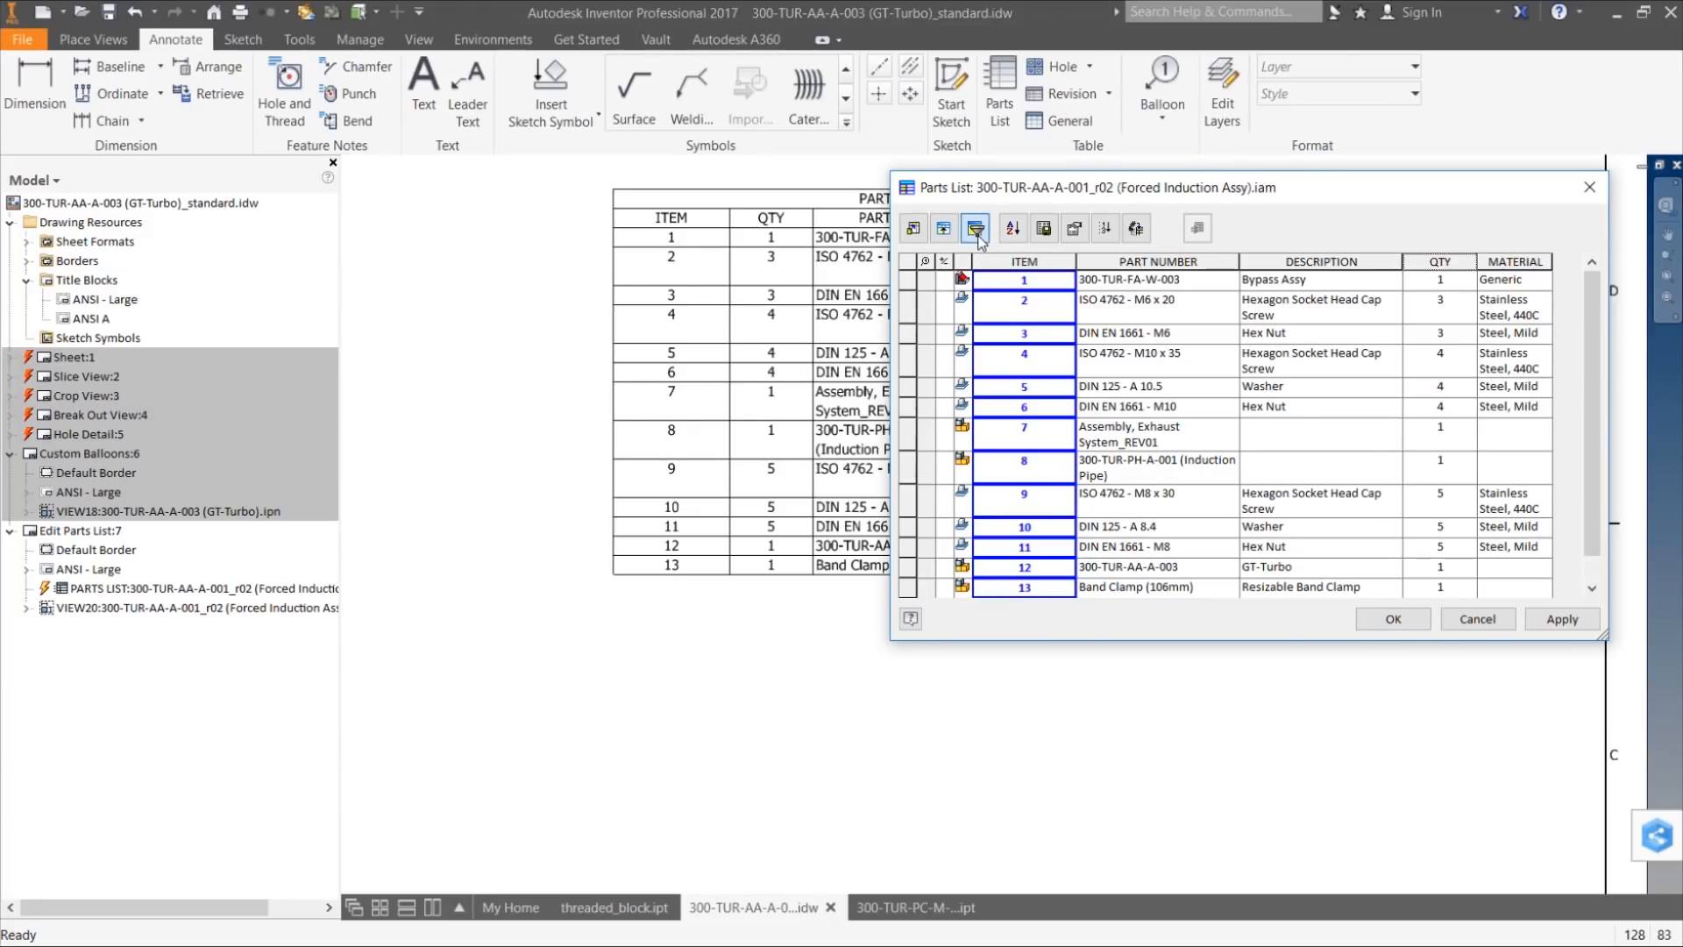
{"action": "left_click_drag", "start_coordinate": [919, 187], "coordinate": [1083, 132]}
{"action": "left_click", "coordinate": [708, 185]}
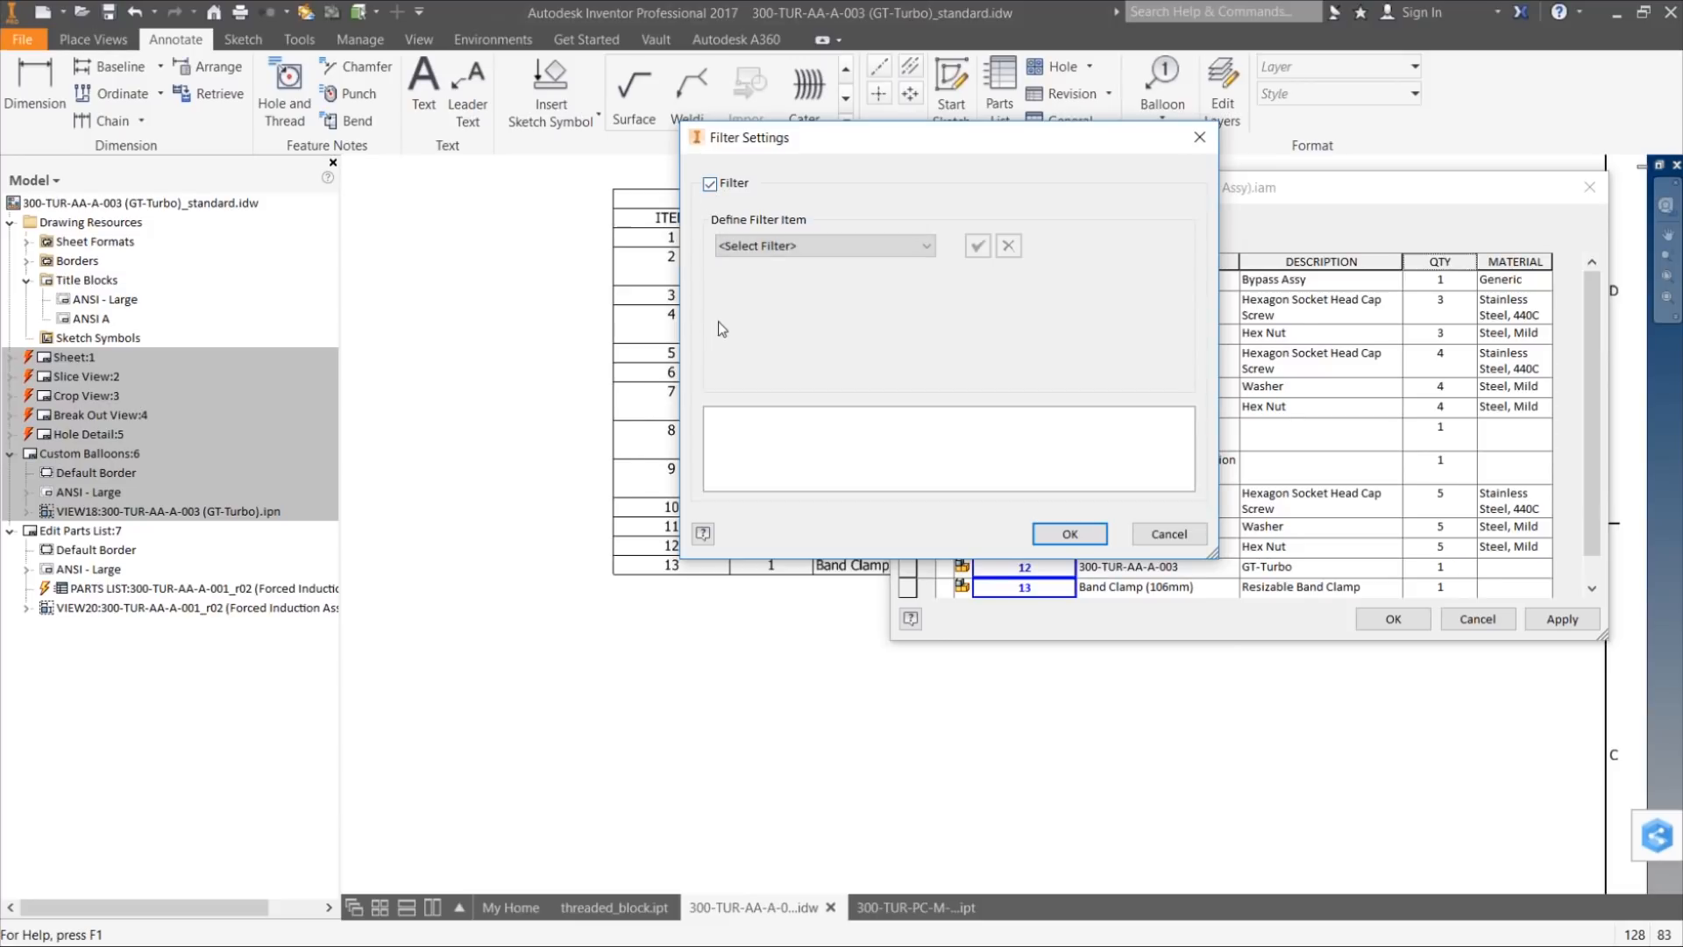
{"action": "left_click", "coordinate": [924, 249]}
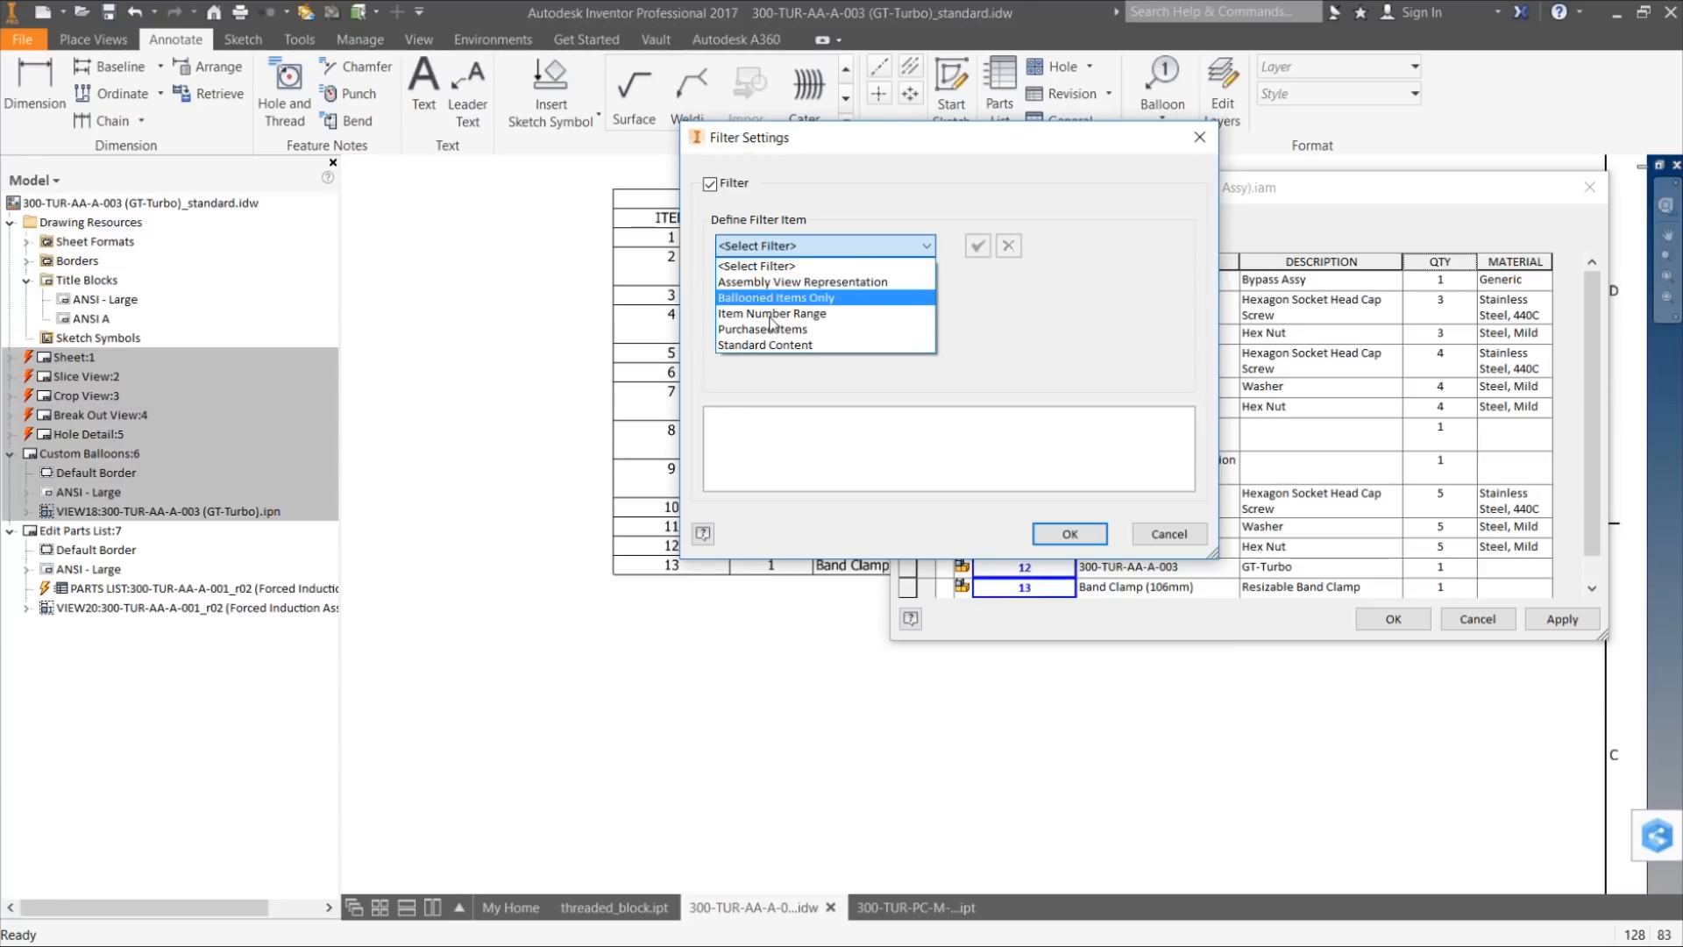
{"action": "left_click", "coordinate": [777, 265]}
{"action": "left_click", "coordinate": [927, 248]}
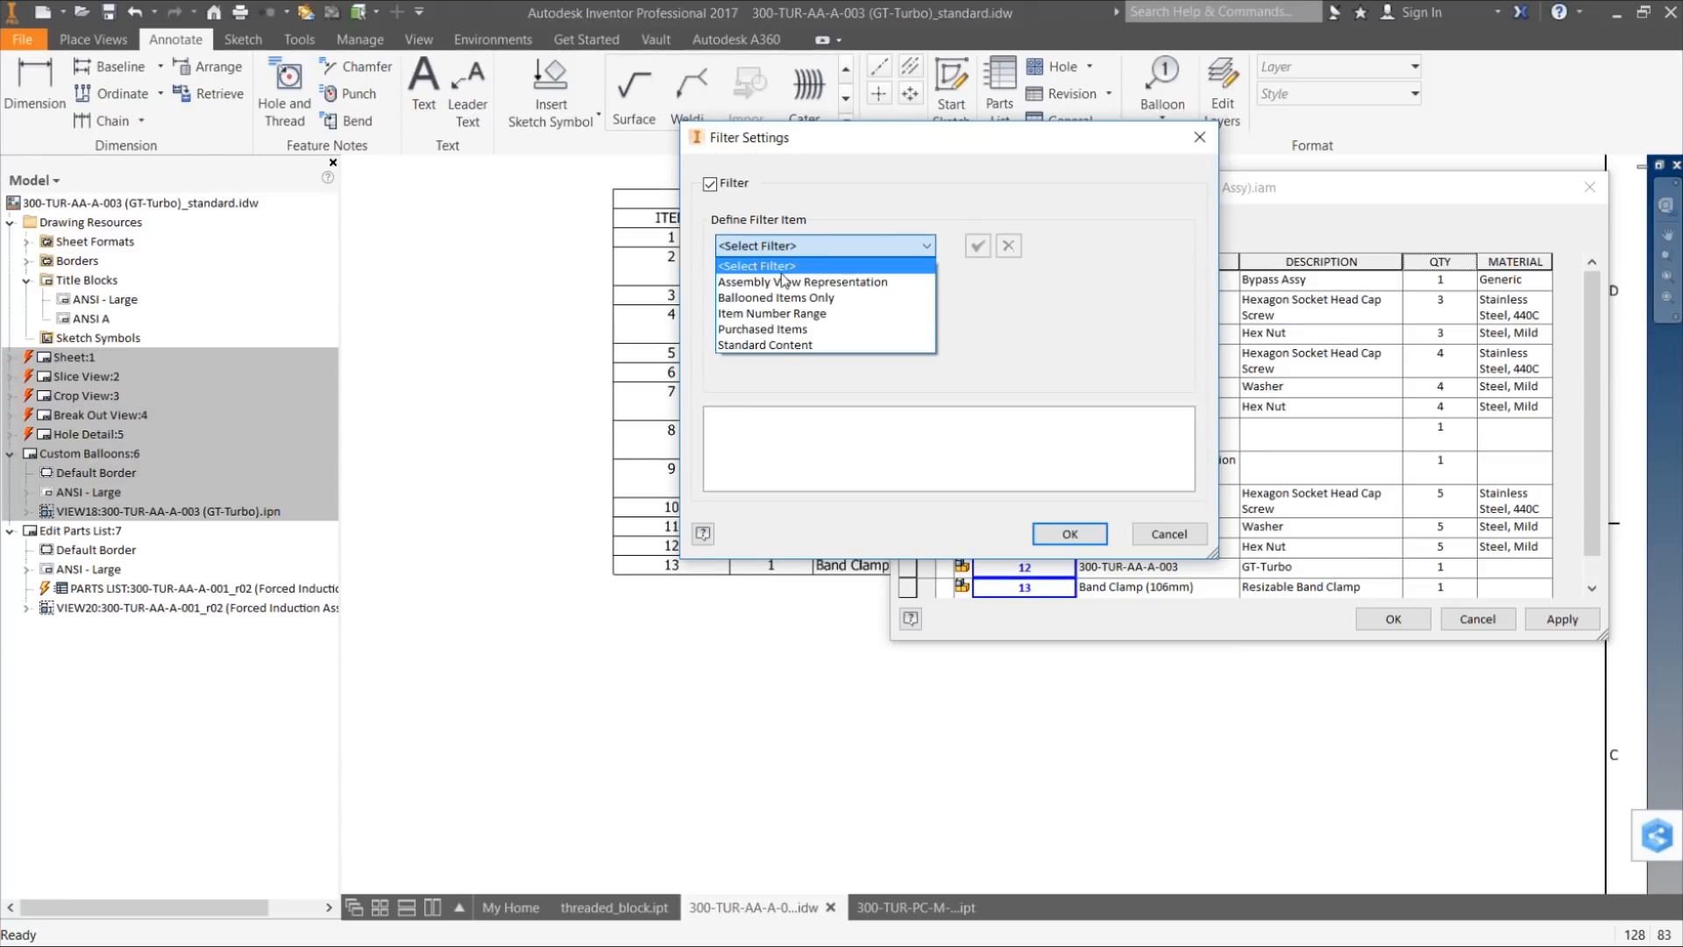
{"action": "left_click", "coordinate": [782, 329]}
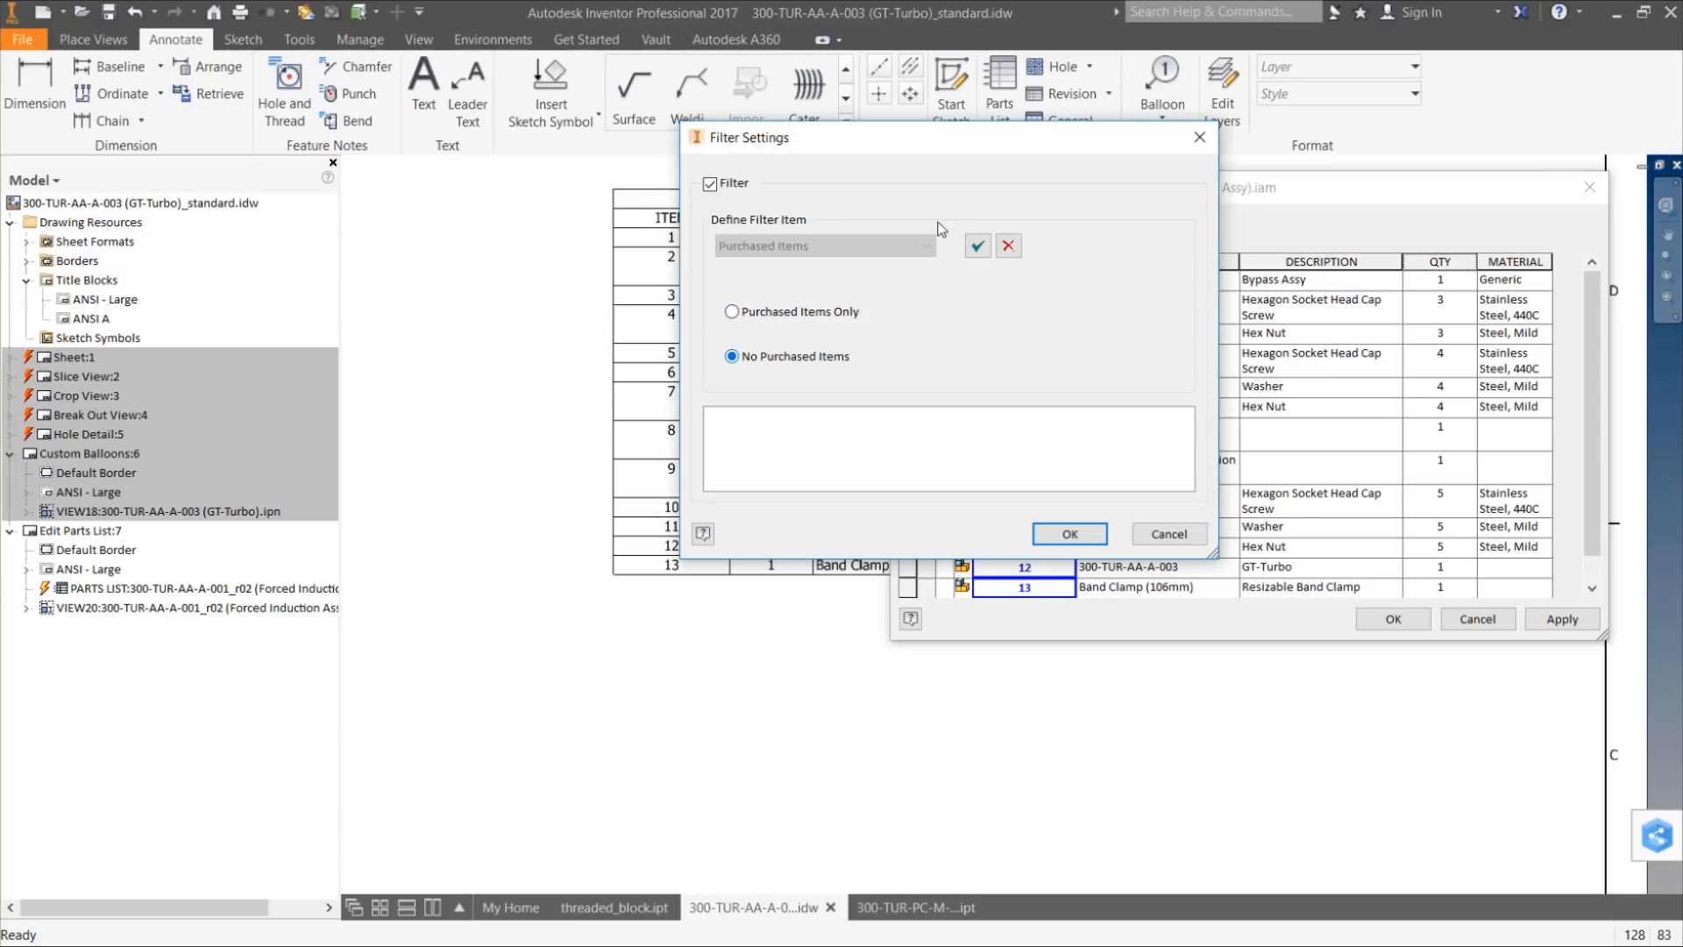
{"action": "left_click", "coordinate": [733, 313]}
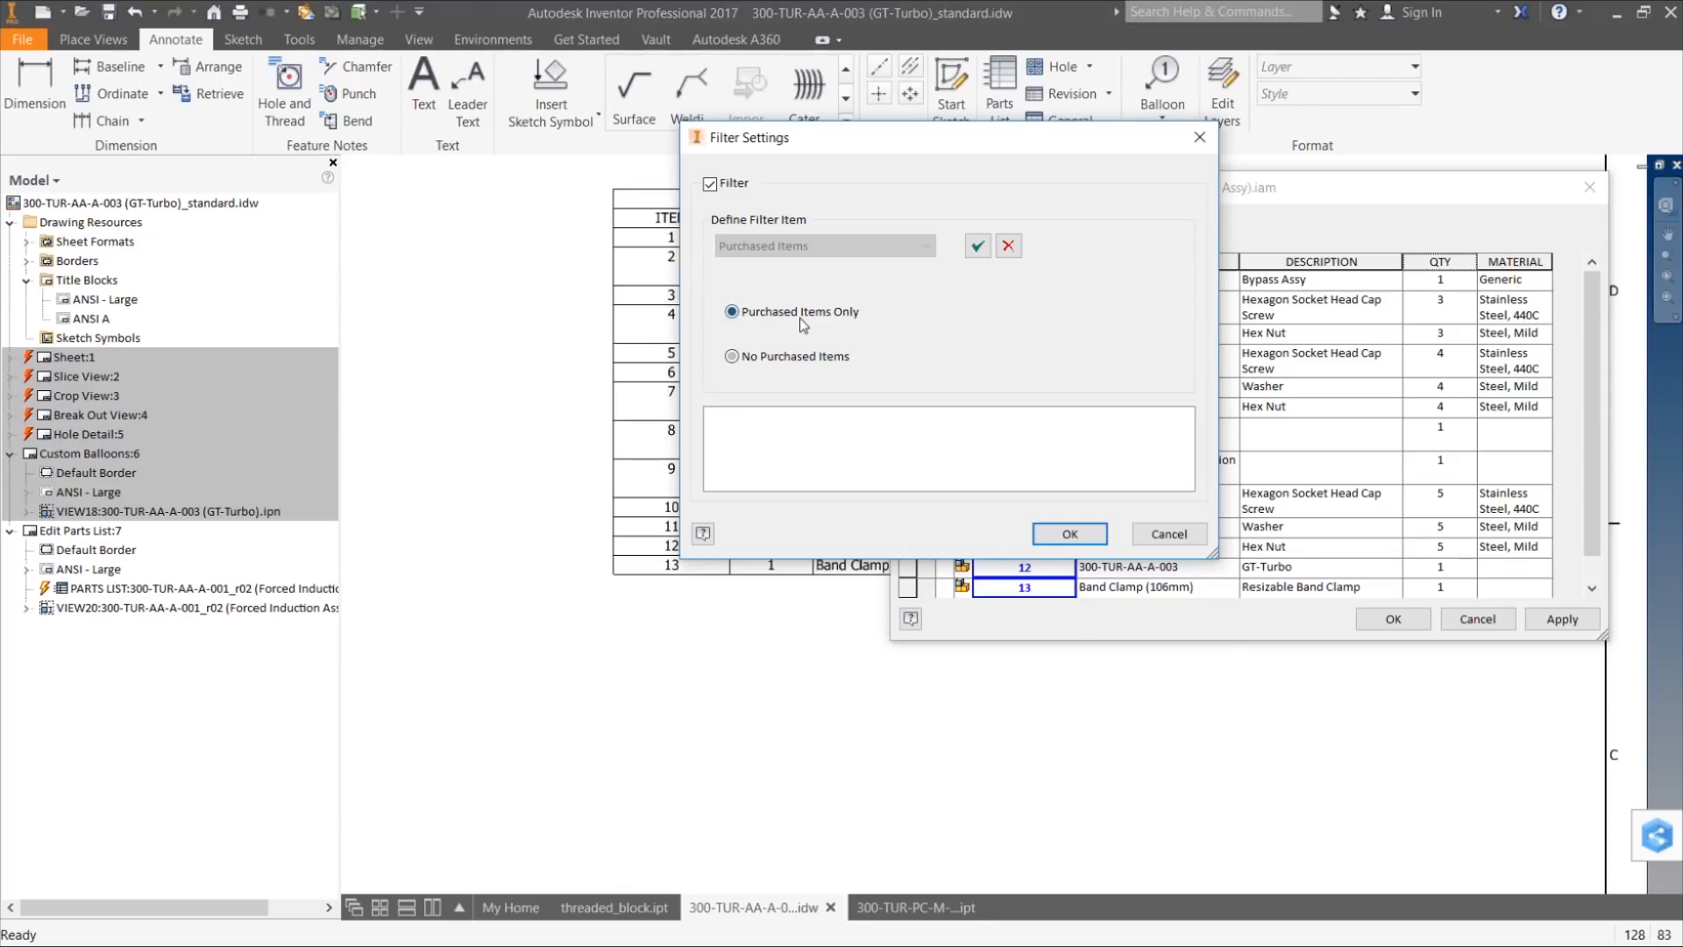
{"action": "left_click", "coordinate": [977, 246]}
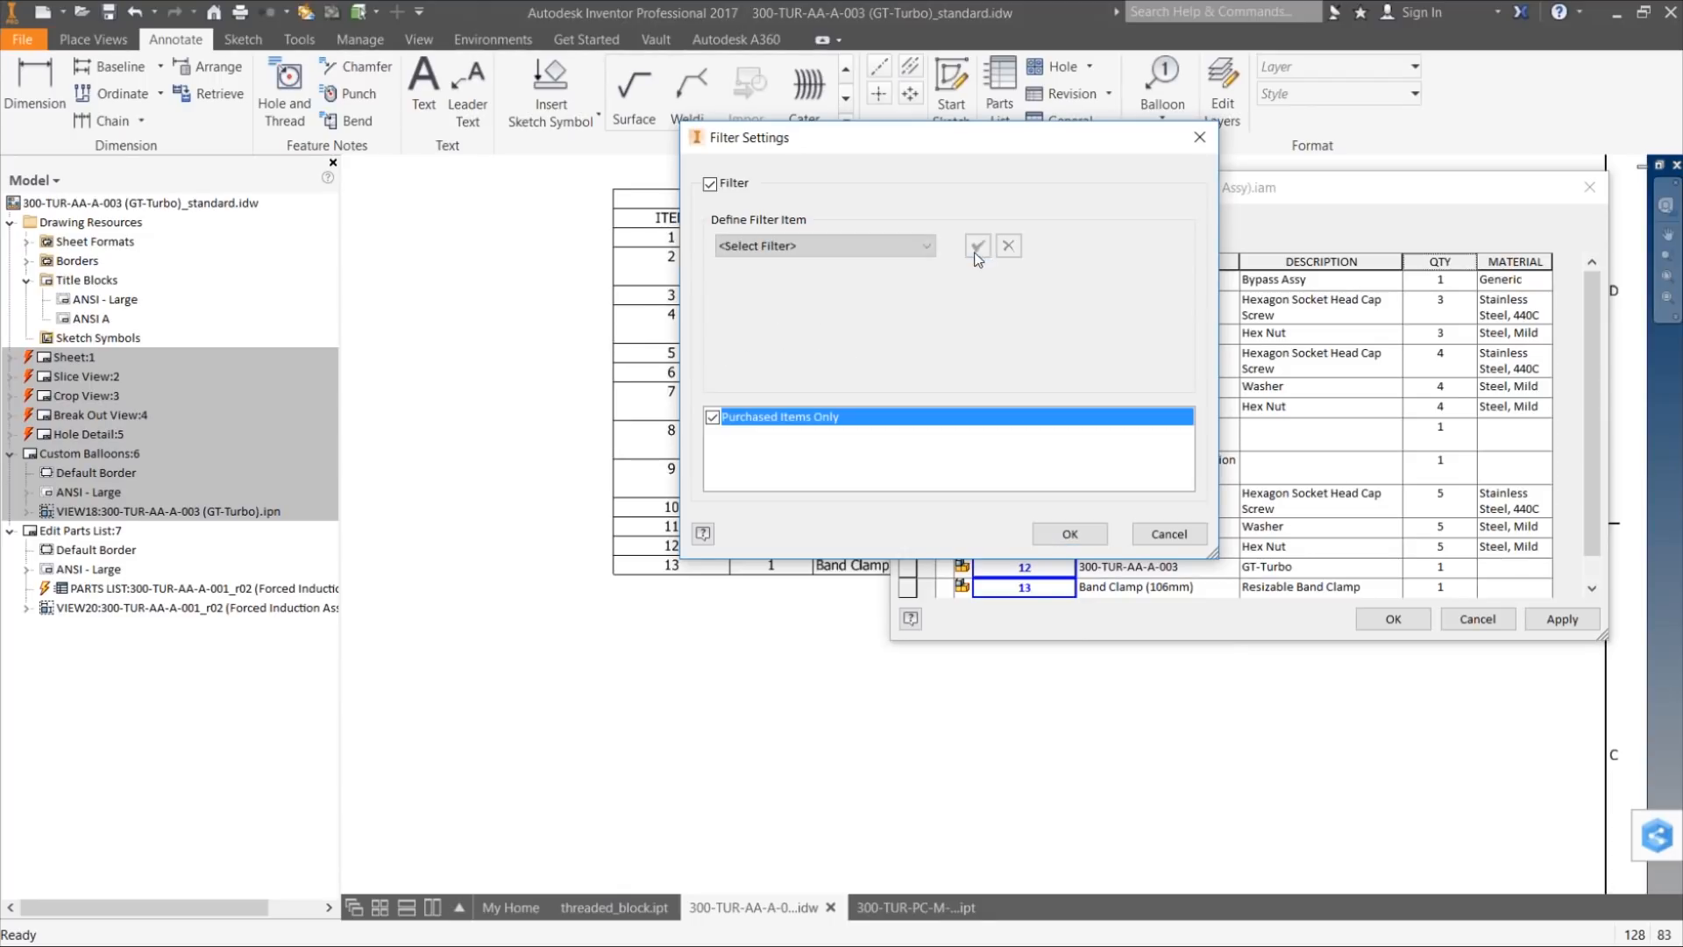
{"action": "left_click", "coordinate": [1062, 536]}
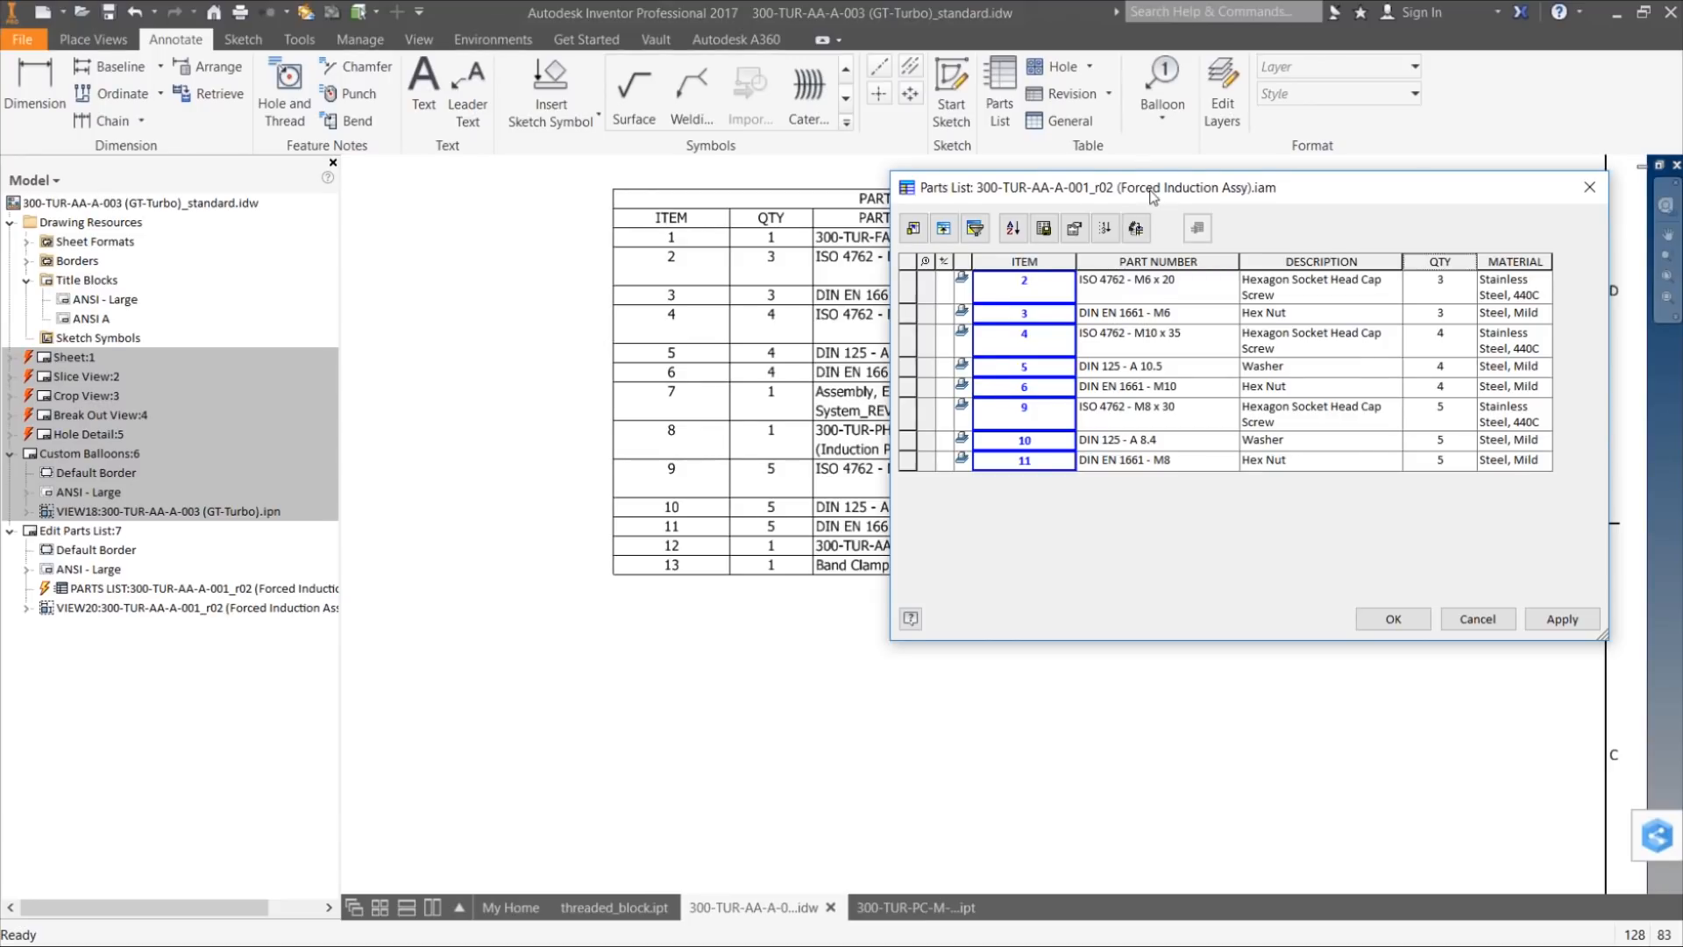
Step: Turn off the parts list filter while keeping its Purchased Items Only definition
{"action": "left_click_drag", "start_coordinate": [1155, 193], "coordinate": [1055, 181]}
{"action": "left_click_drag", "start_coordinate": [952, 151], "coordinate": [903, 145]}
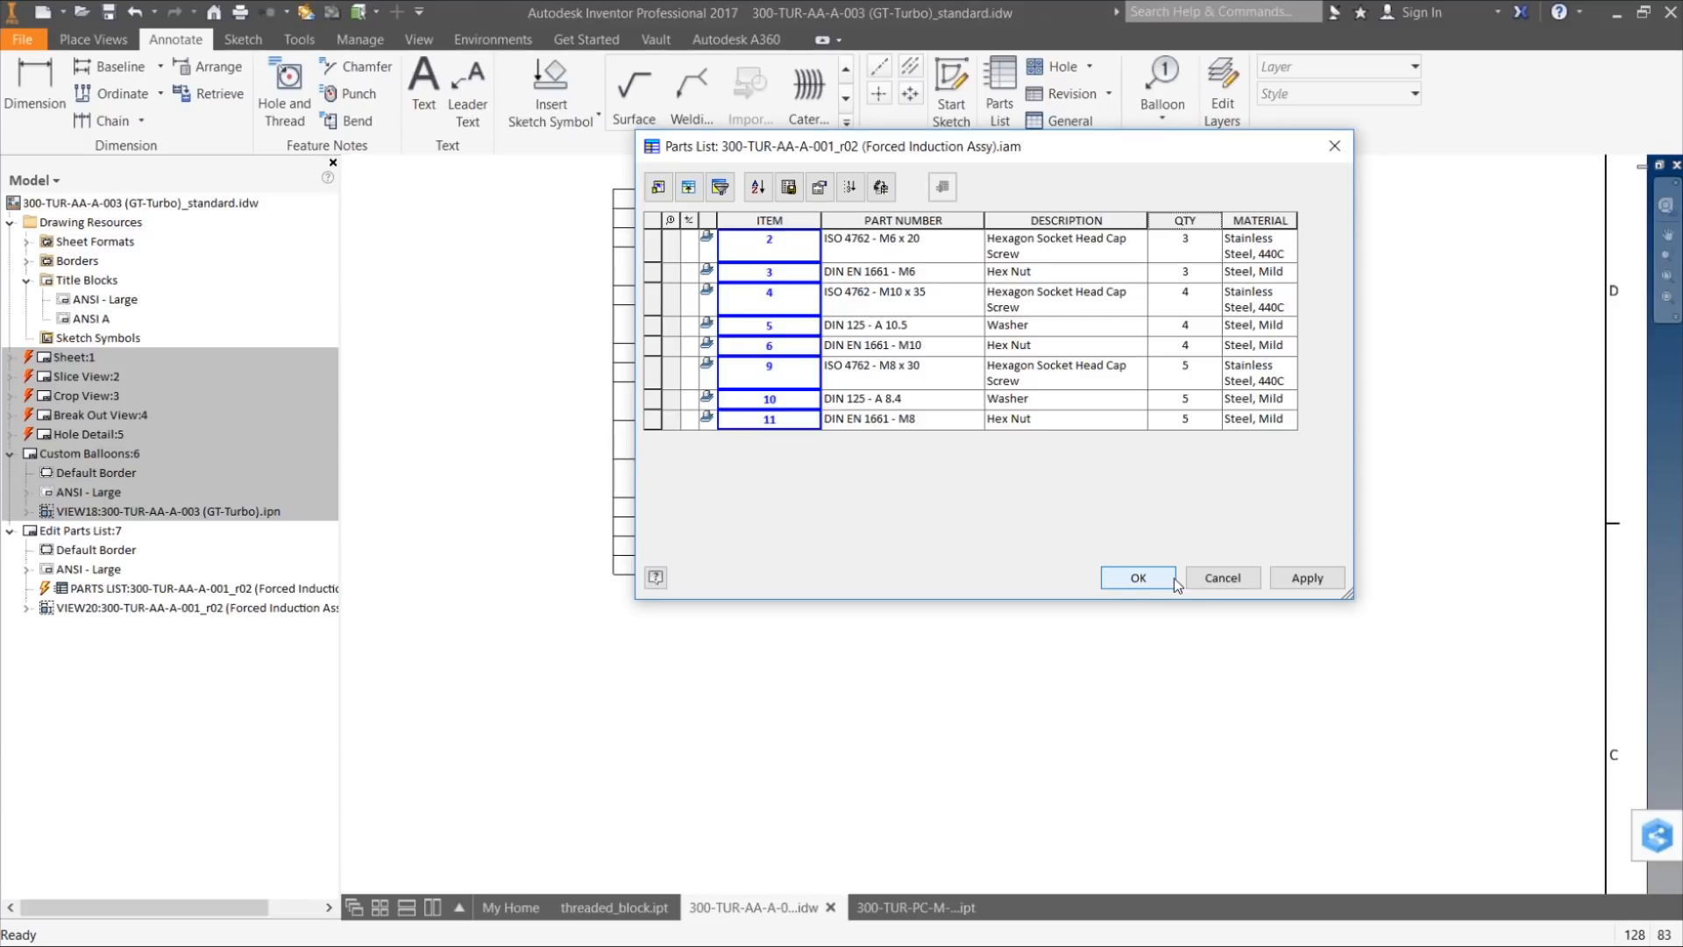
{"action": "left_click", "coordinate": [720, 188]}
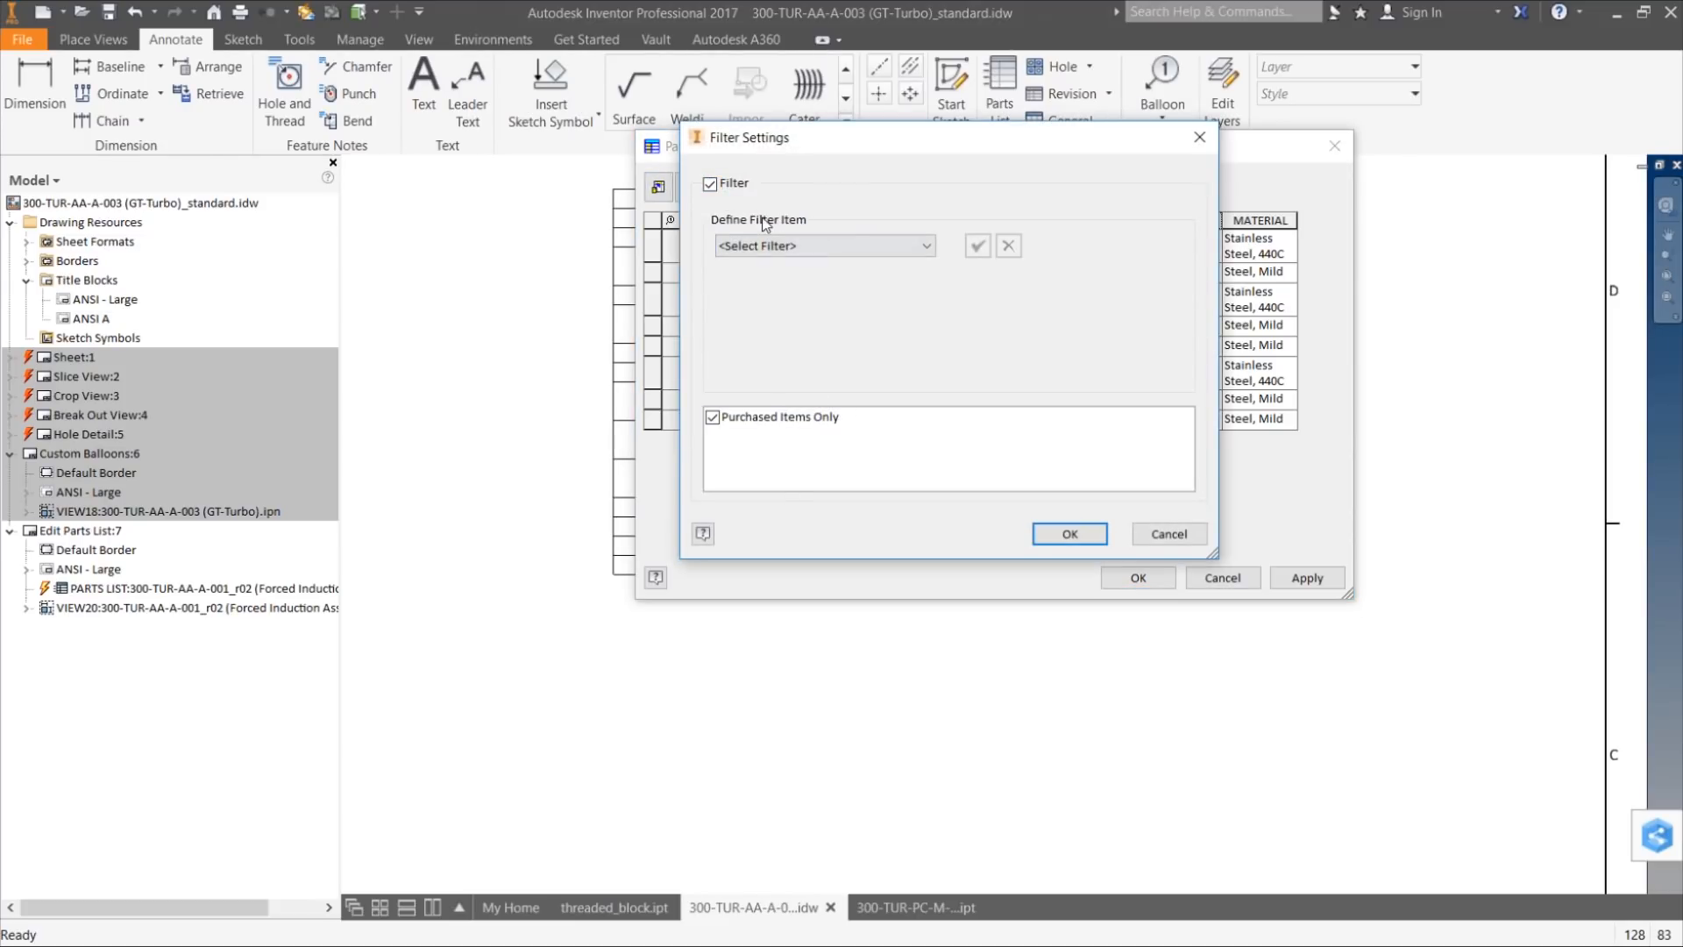
{"action": "left_click", "coordinate": [711, 184]}
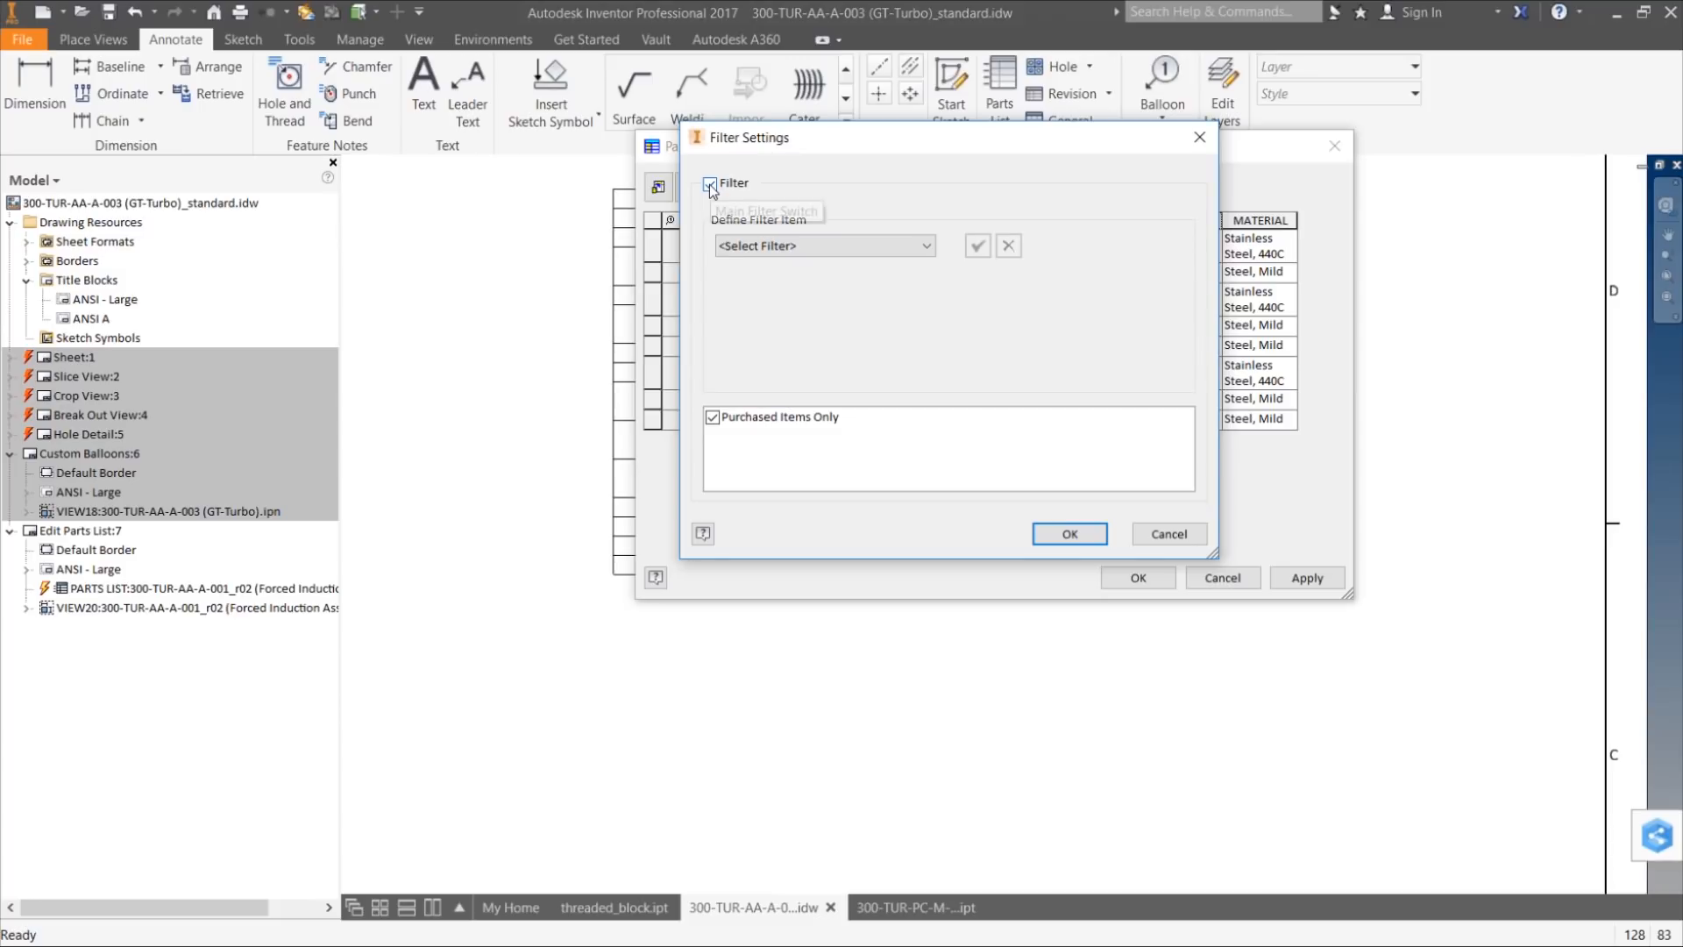
{"action": "left_click", "coordinate": [1052, 534]}
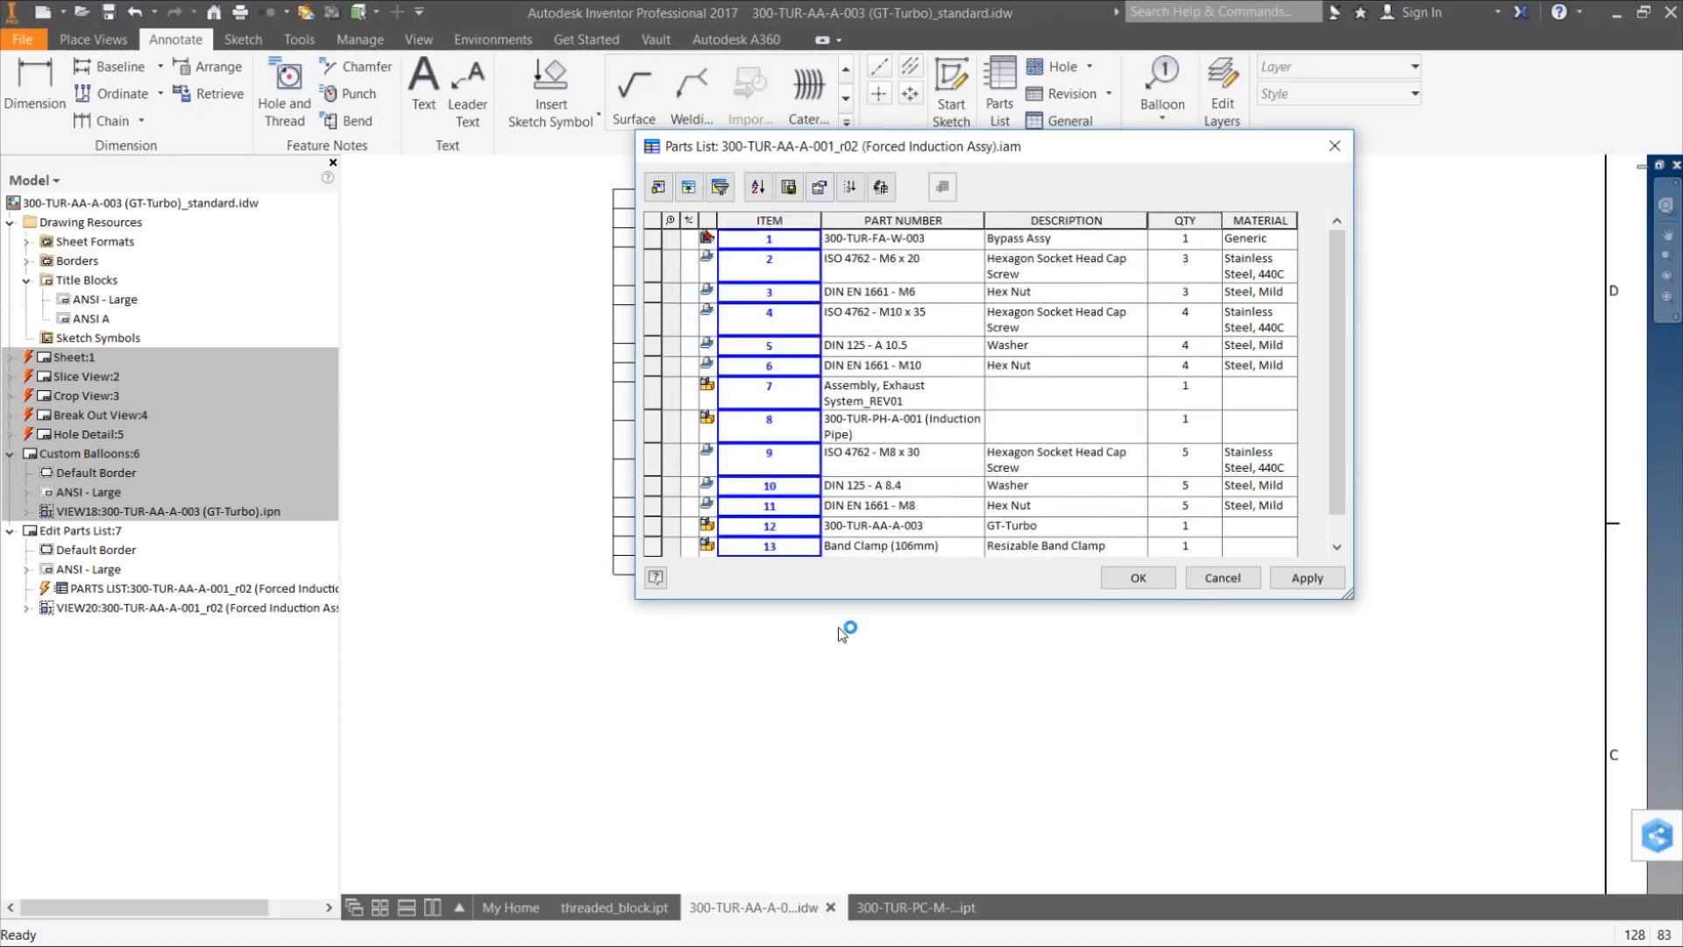
Step: Re-enable the Purchased Items Only filter and update the parts list on the drawing sheet
{"action": "left_click", "coordinate": [720, 187]}
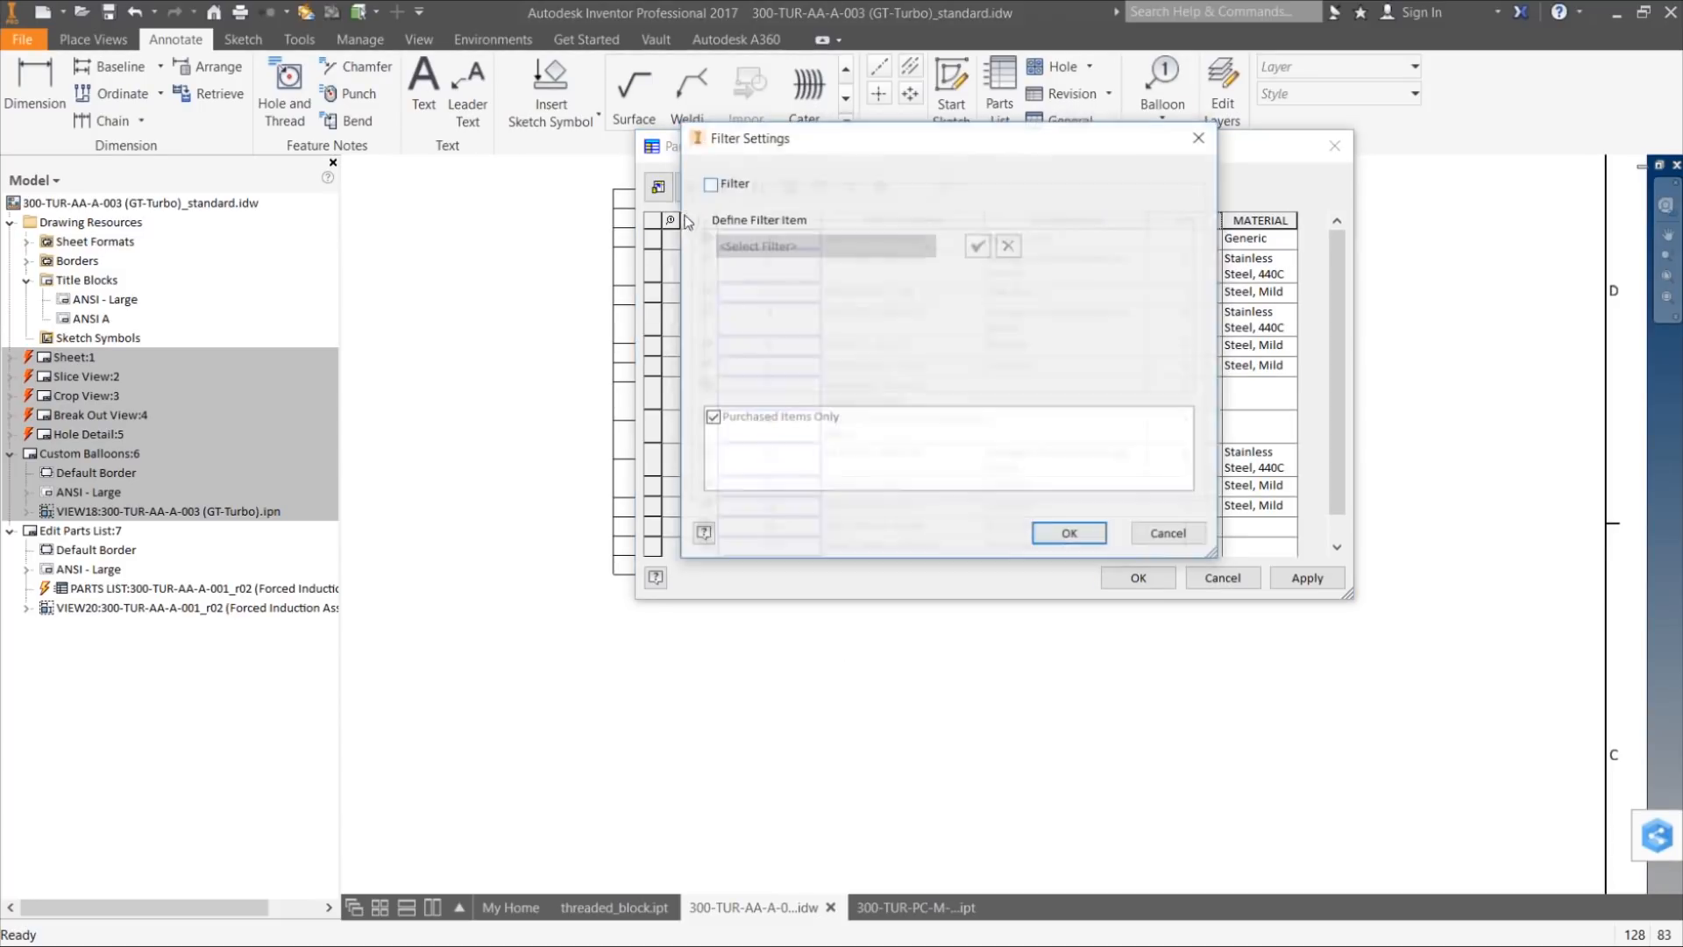
{"action": "left_click", "coordinate": [711, 185]}
{"action": "left_click", "coordinate": [821, 244]}
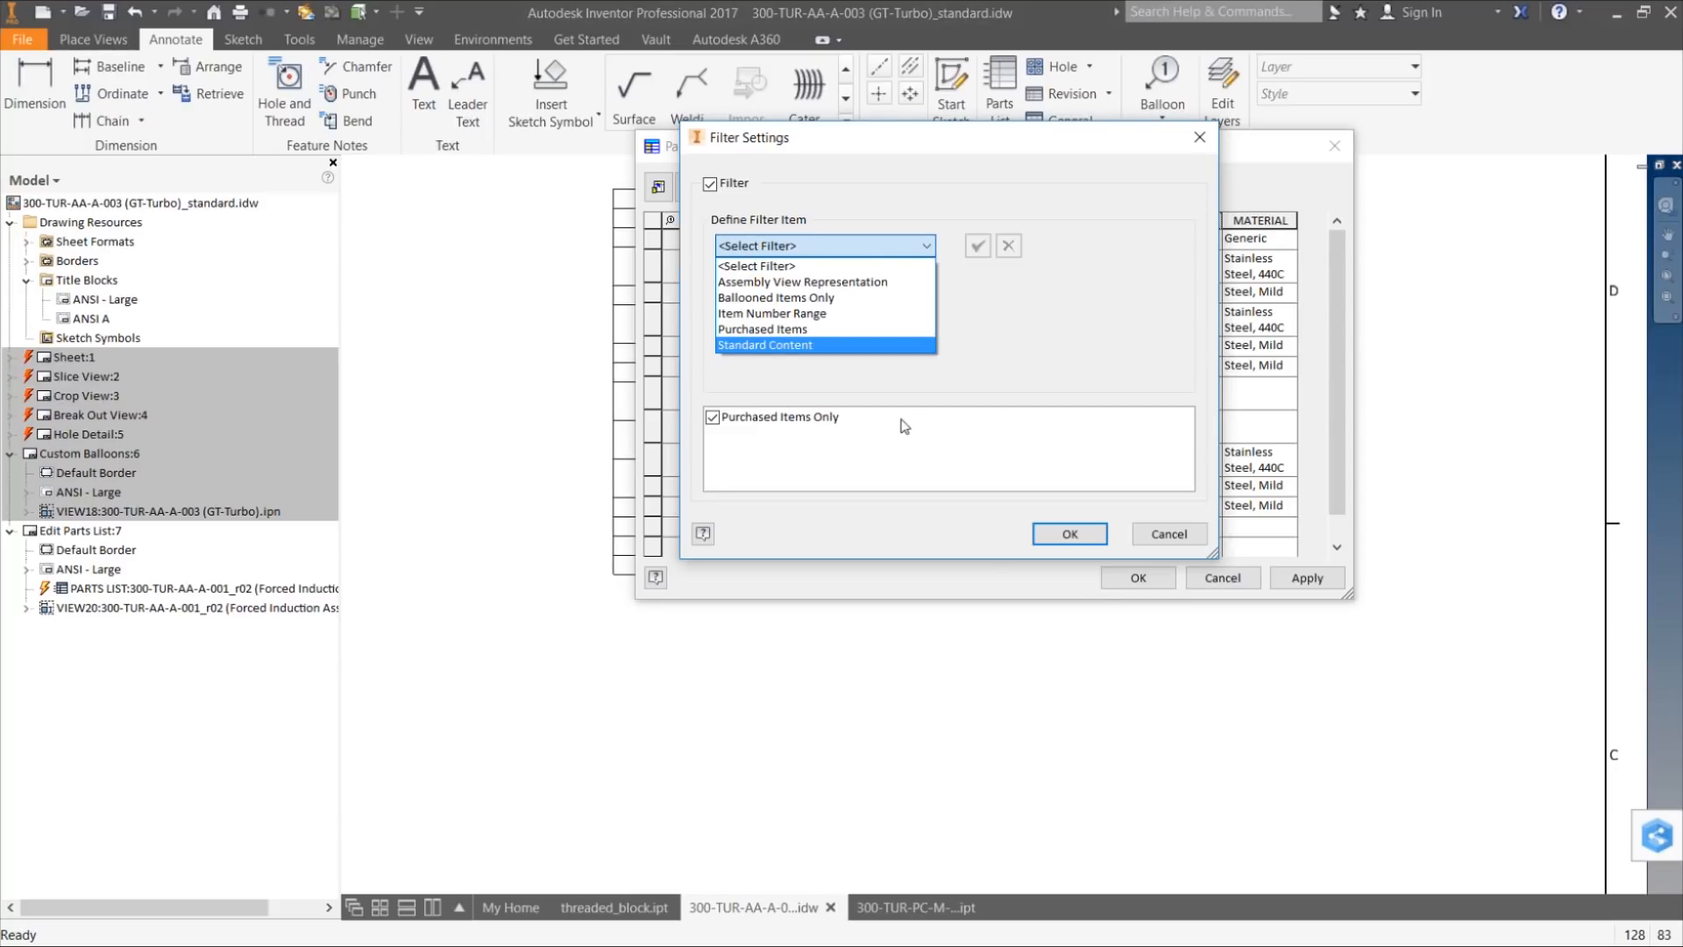
{"action": "left_click", "coordinate": [1070, 535]}
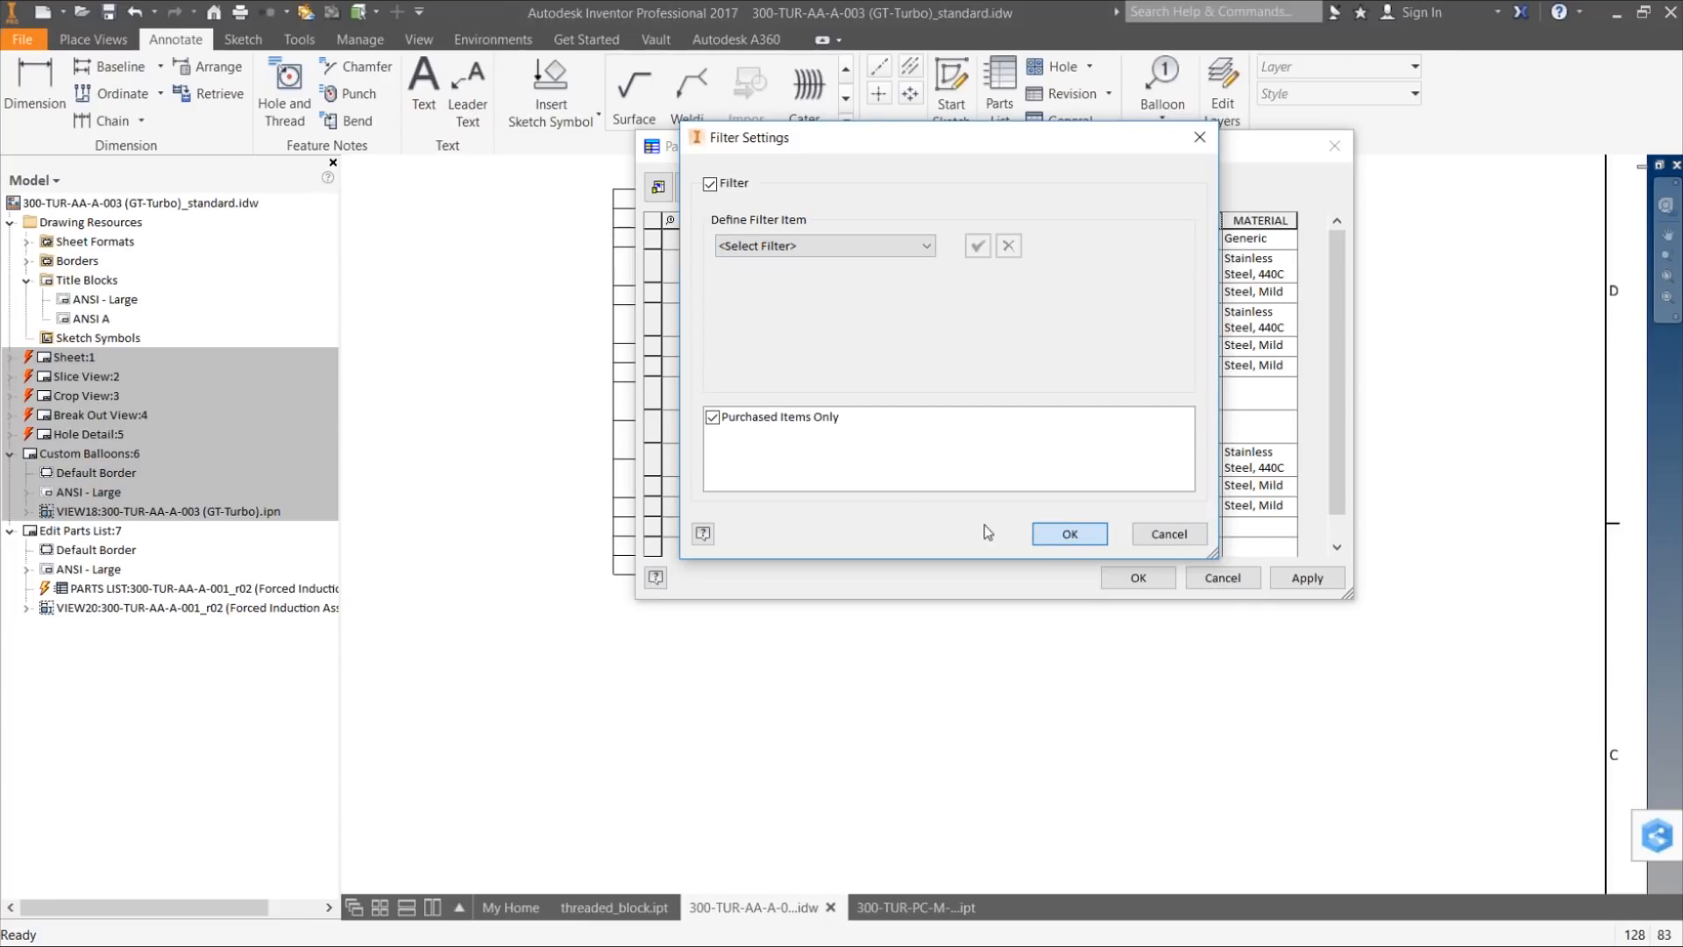
{"action": "left_click", "coordinate": [1068, 534]}
{"action": "key", "text": "Return"}
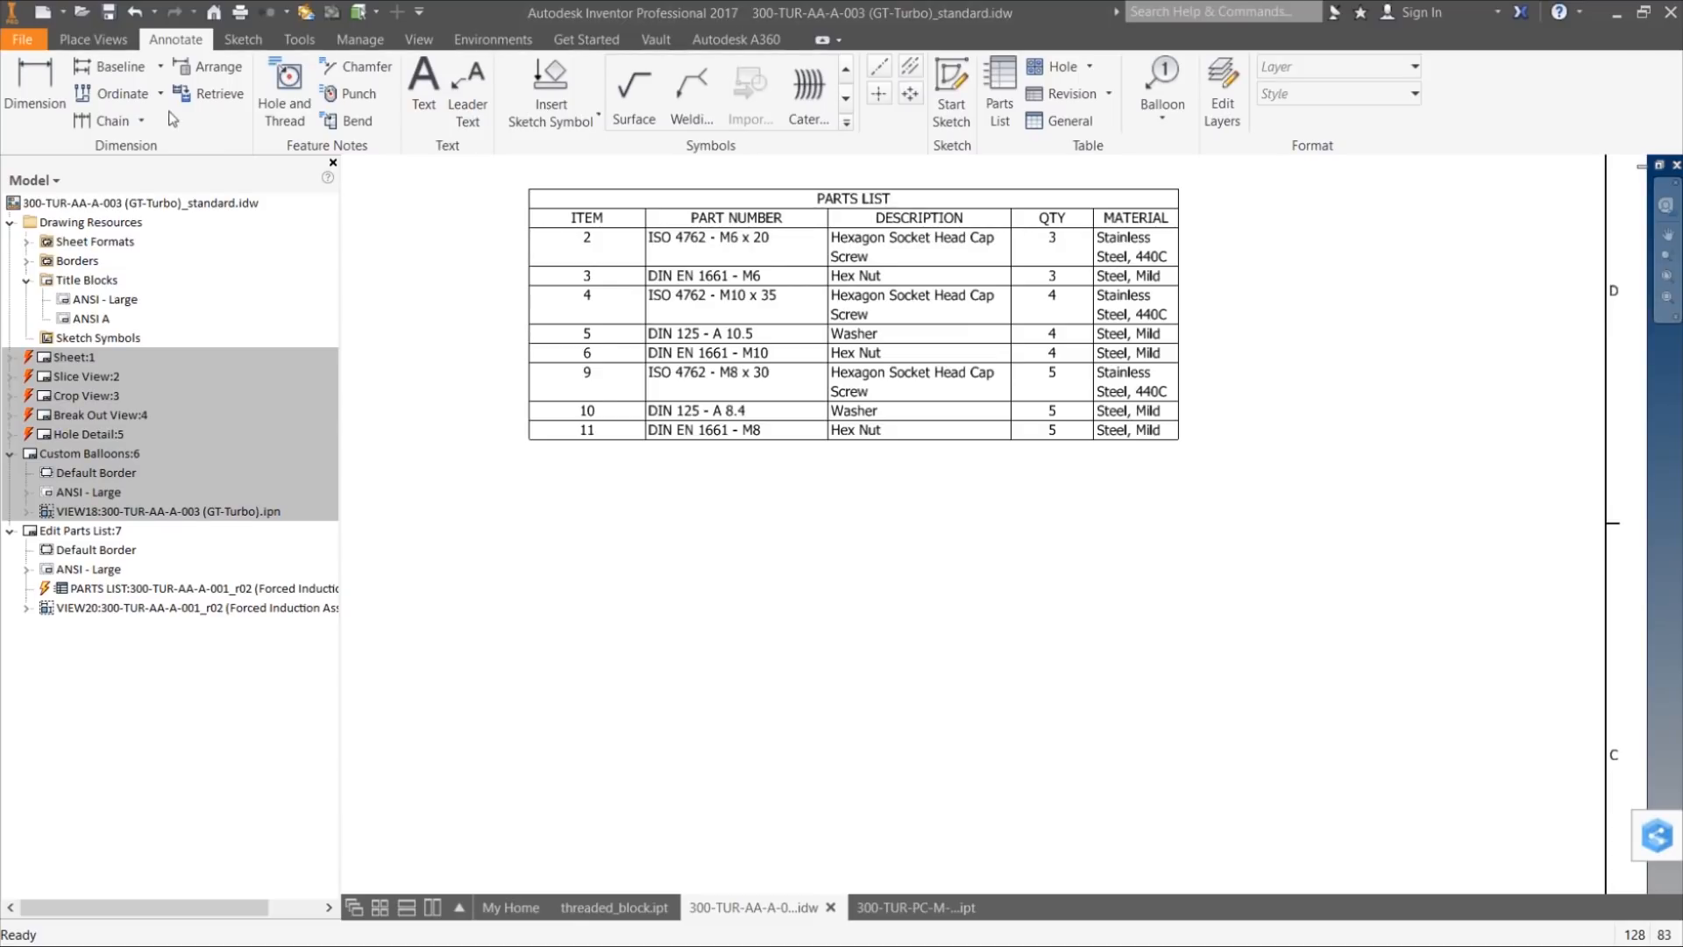
Step: Create a new drawing from the Standard.idw template and bring its title block into close view
{"action": "left_click", "coordinate": [42, 12]}
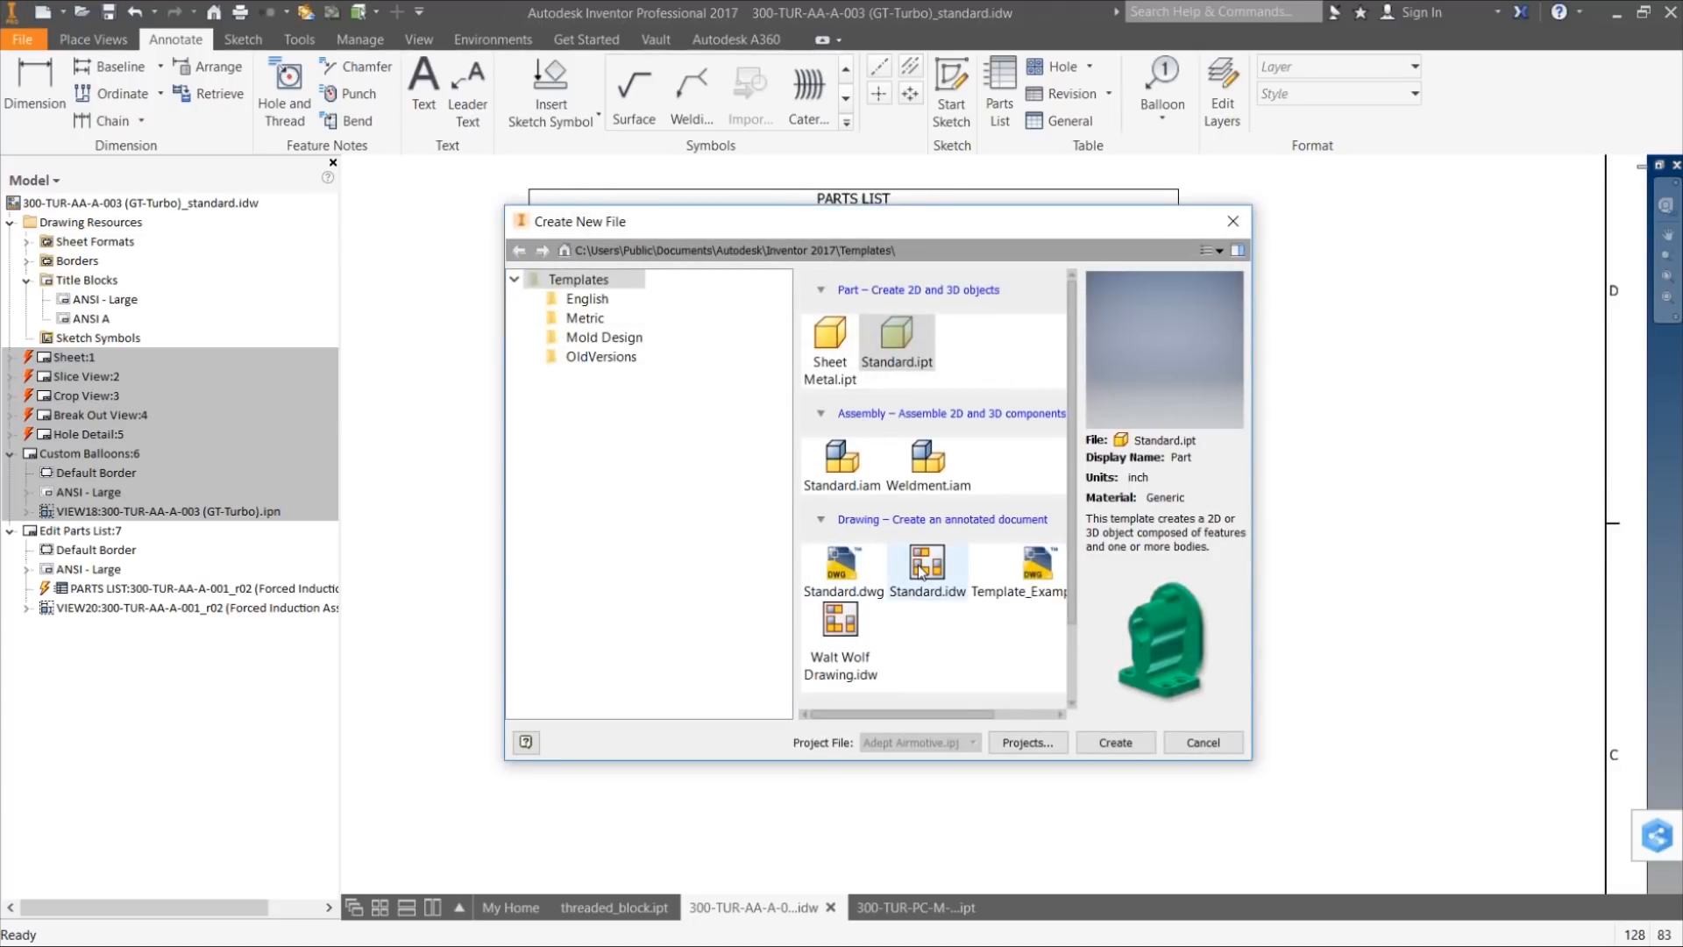
{"action": "double_click", "coordinate": [921, 568]}
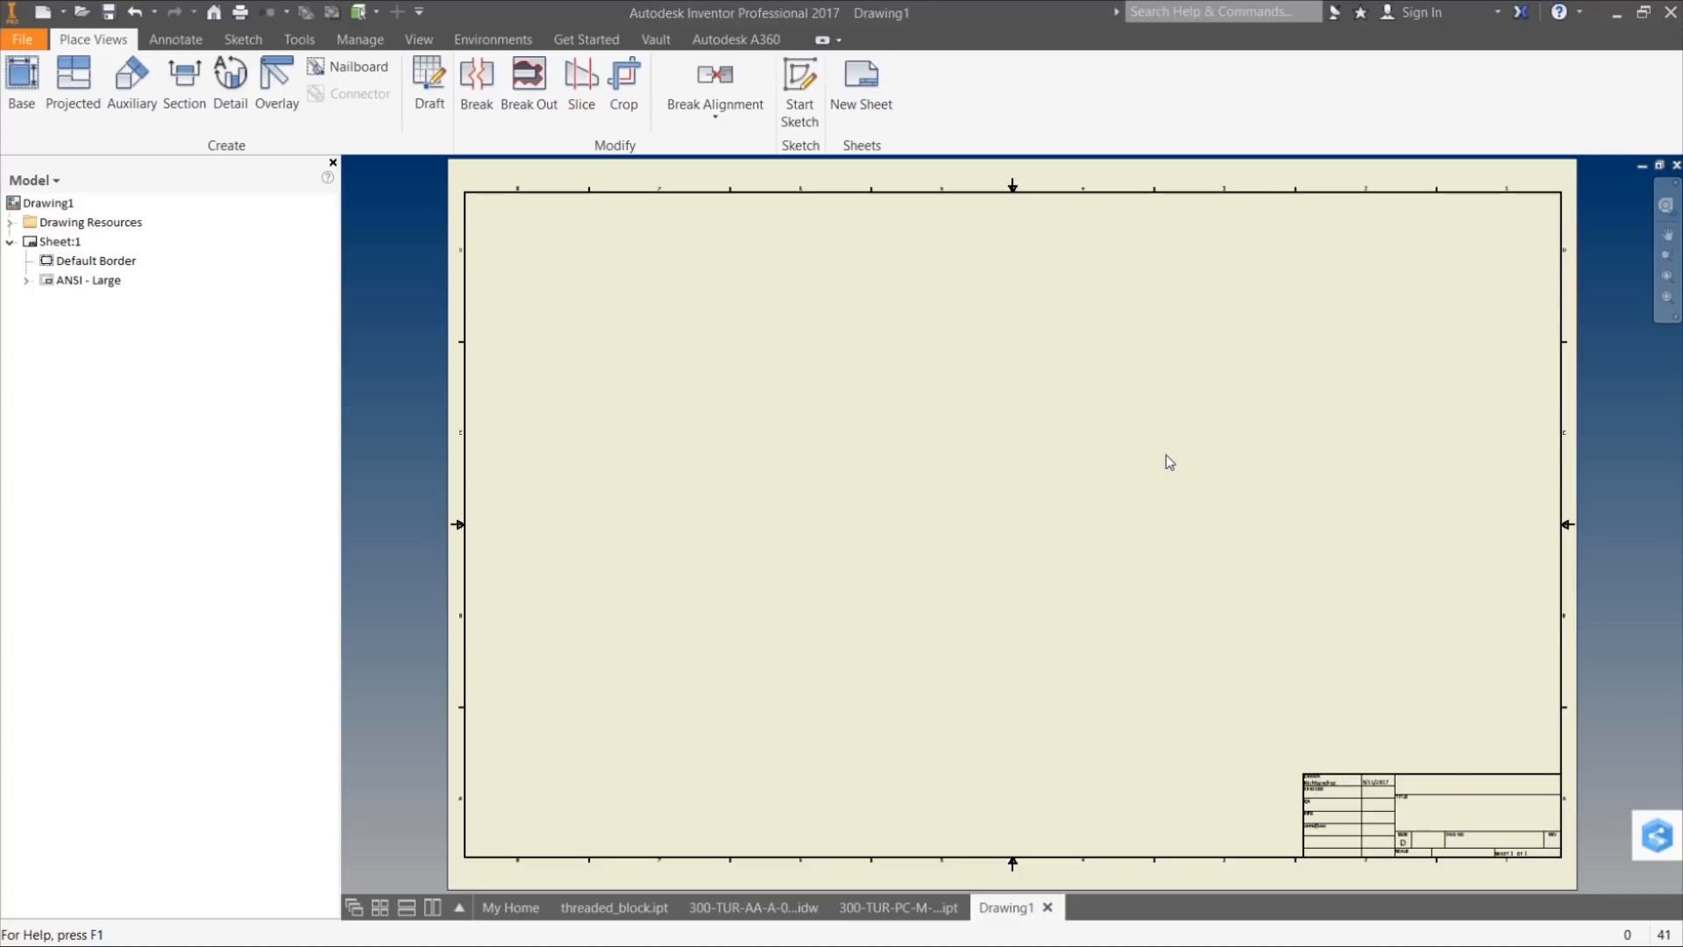
{"action": "scroll", "coordinate": [1298, 607], "scroll_direction": "down", "scroll_amount": 3}
{"action": "scroll", "coordinate": [1311, 577], "scroll_direction": "up", "scroll_amount": 8}
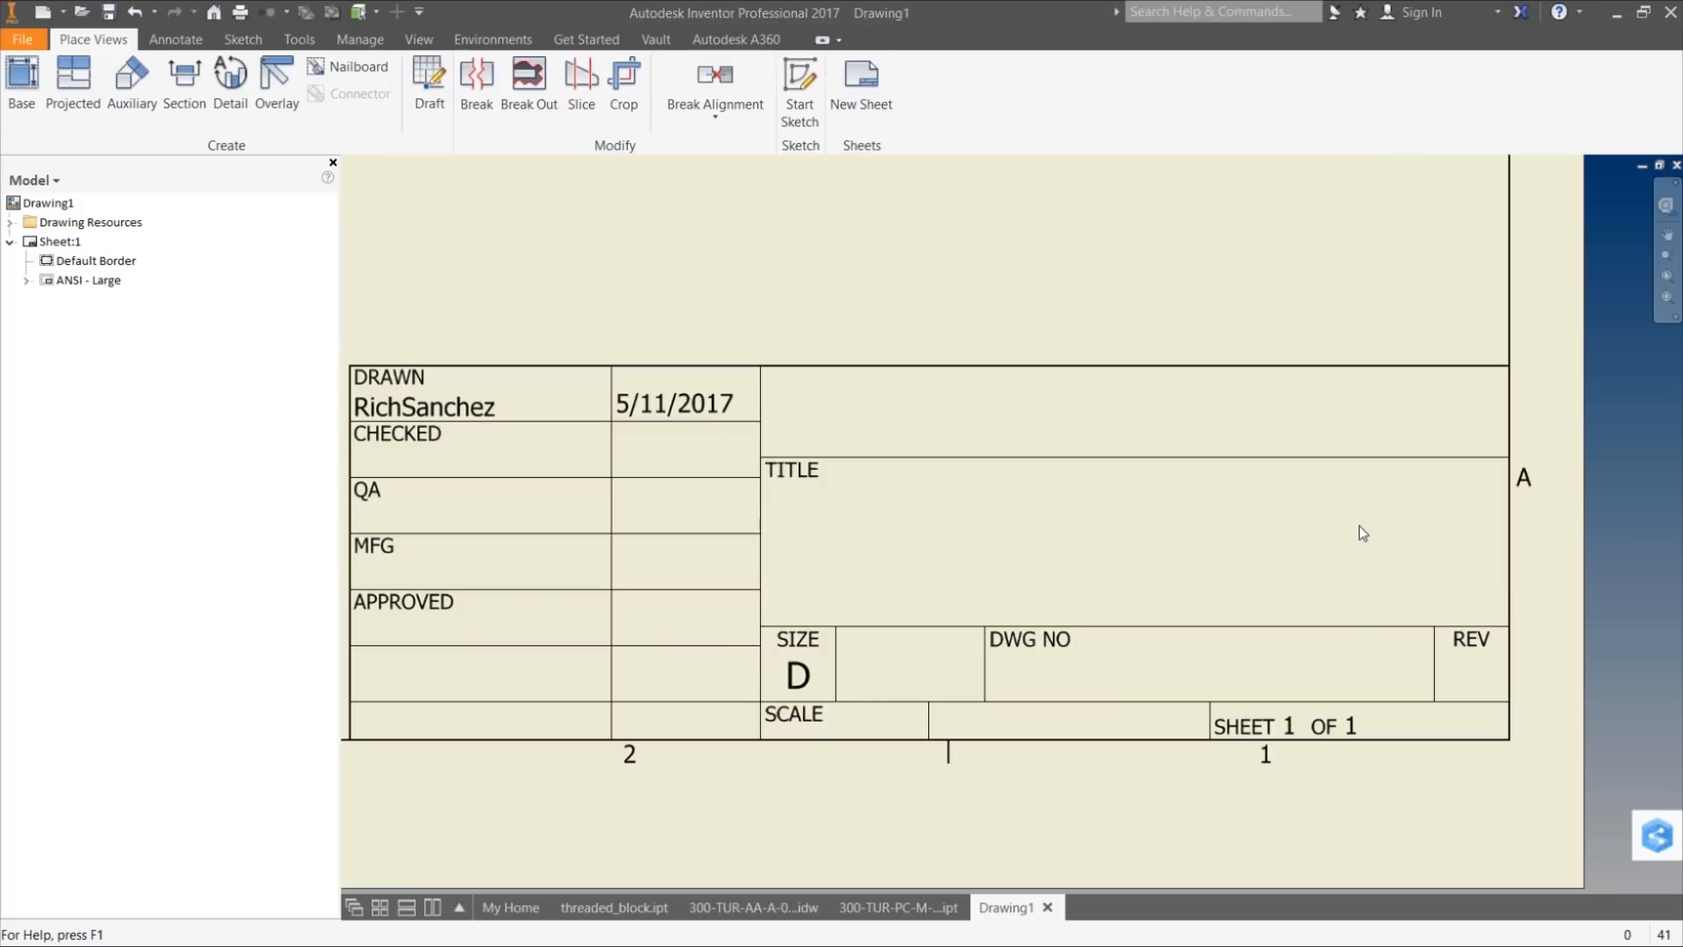
{"action": "scroll", "coordinate": [1359, 528], "scroll_direction": "down", "scroll_amount": 2}
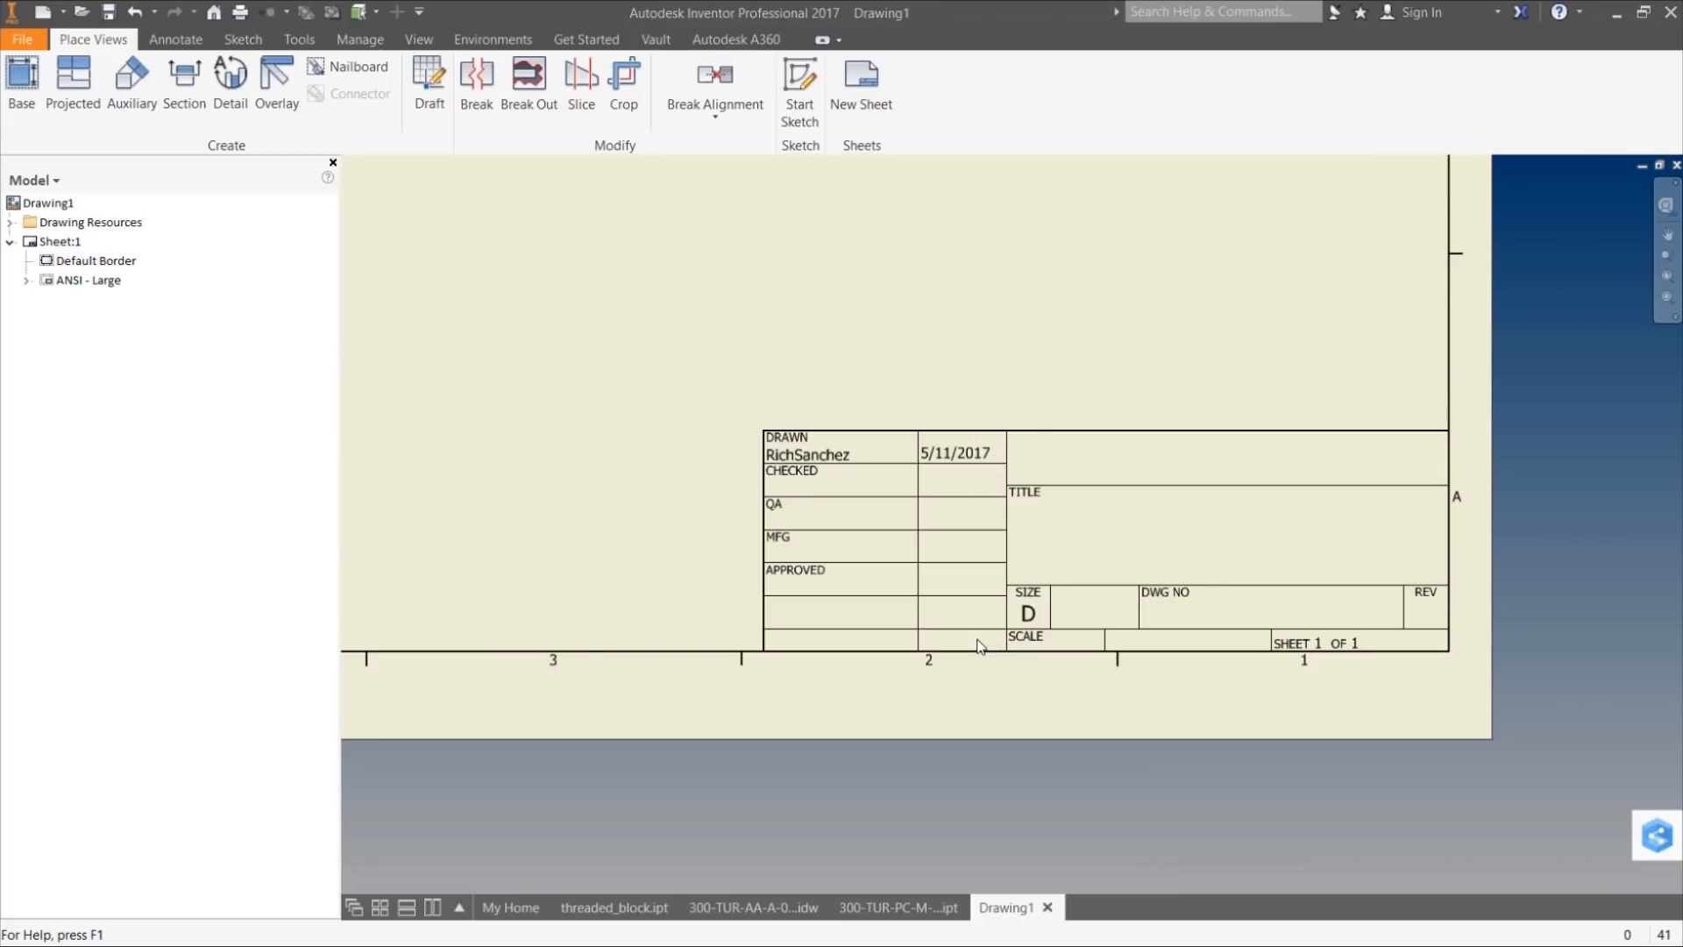
Step: Switch to the Turbo Bearing Housing part and open its iProperties
{"action": "mouse_move", "coordinate": [904, 913]}
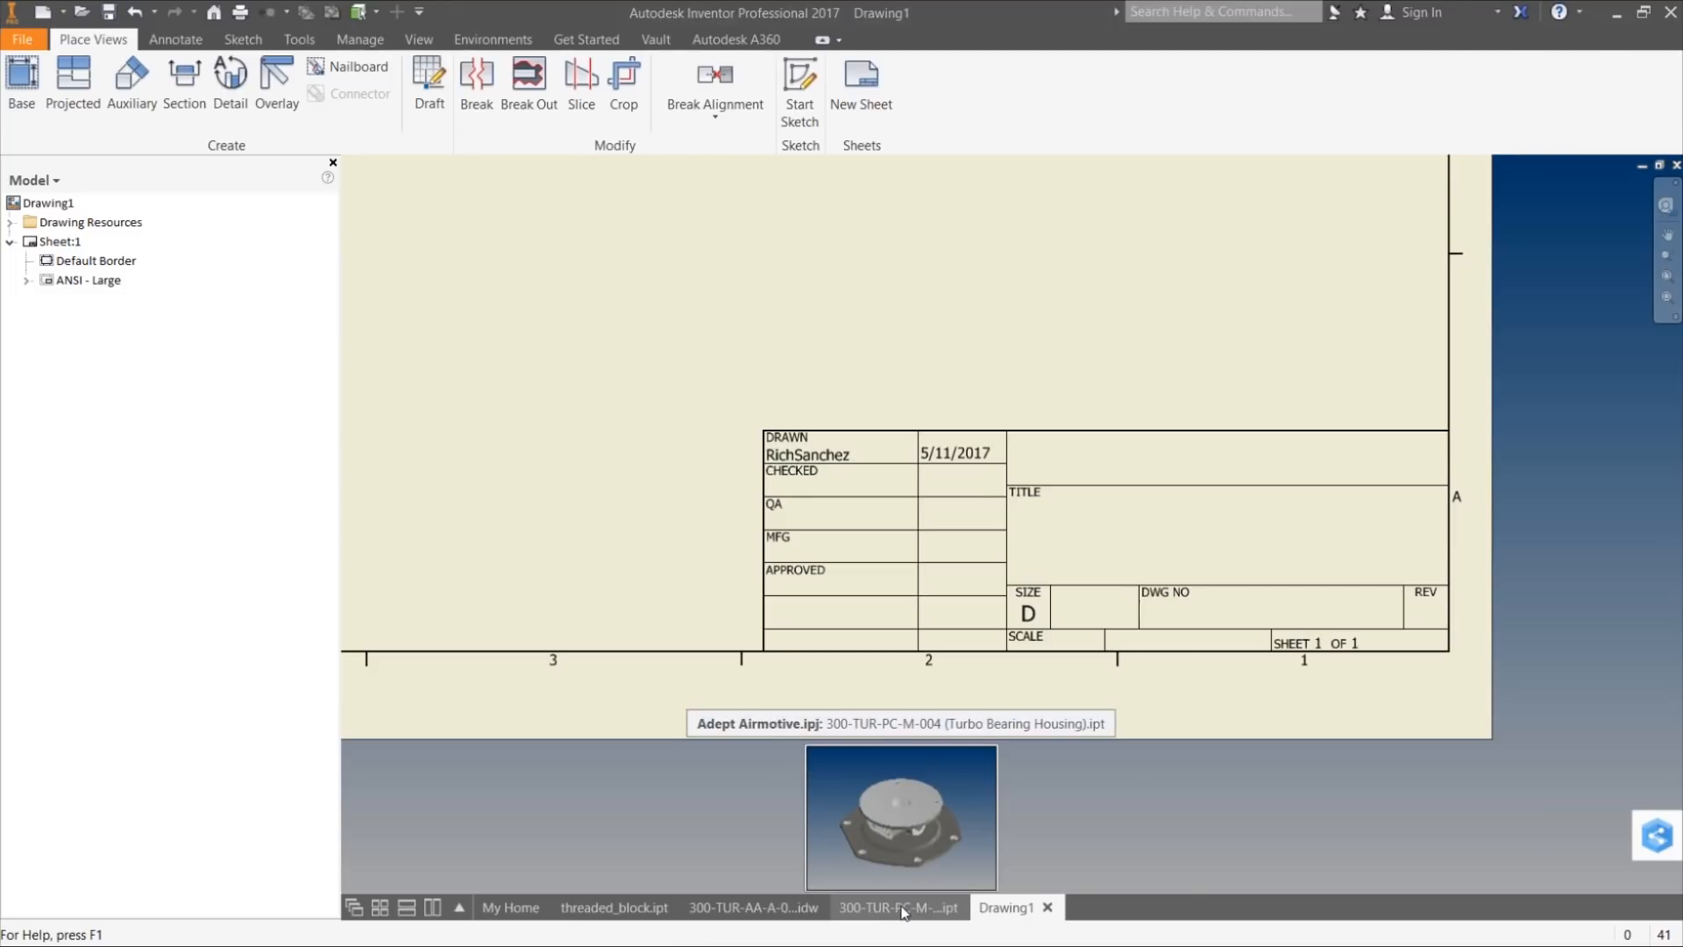
{"action": "left_click", "coordinate": [904, 910]}
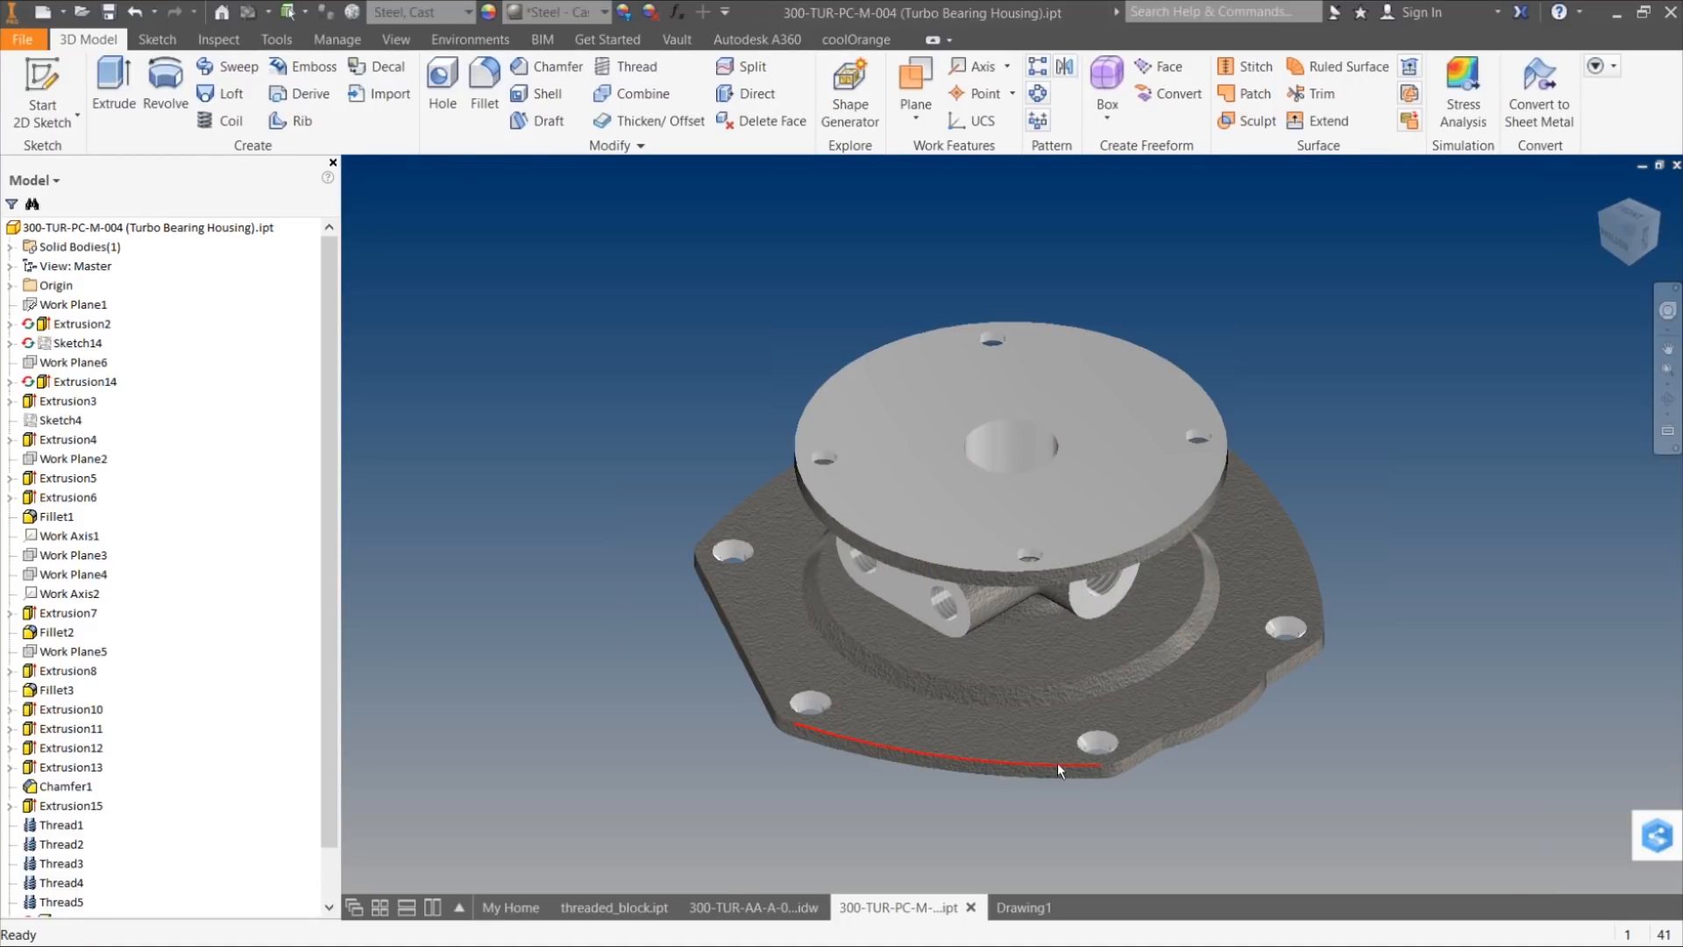
{"action": "mouse_move", "coordinate": [1055, 764]}
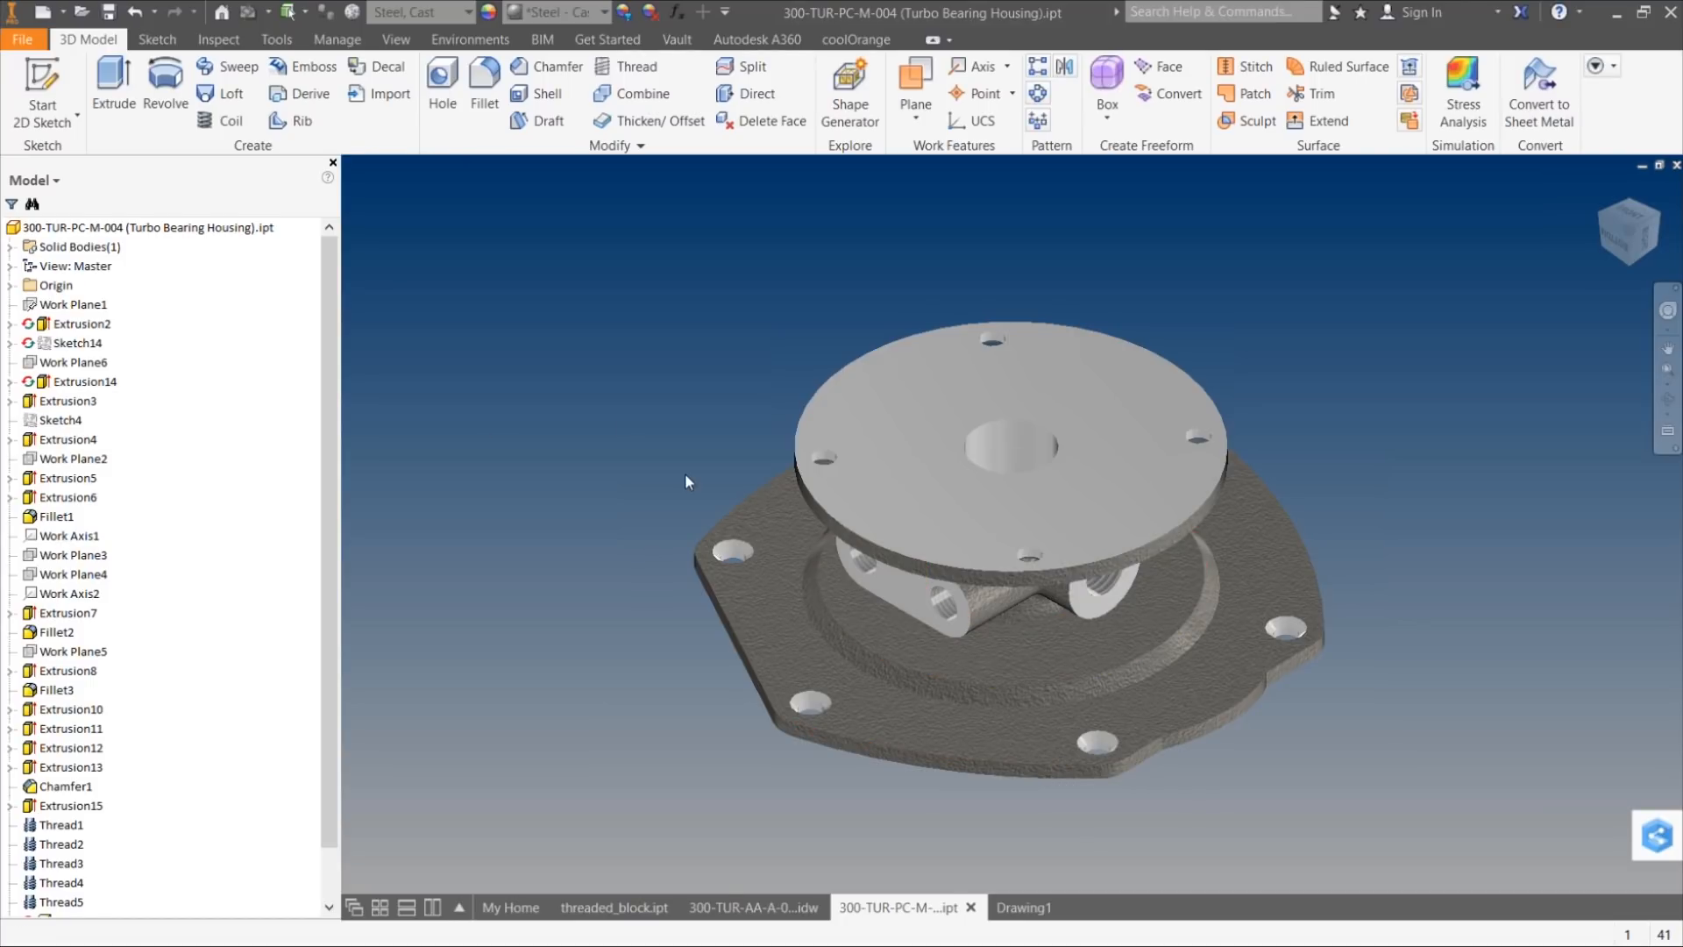
{"action": "right_click", "coordinate": [142, 228]}
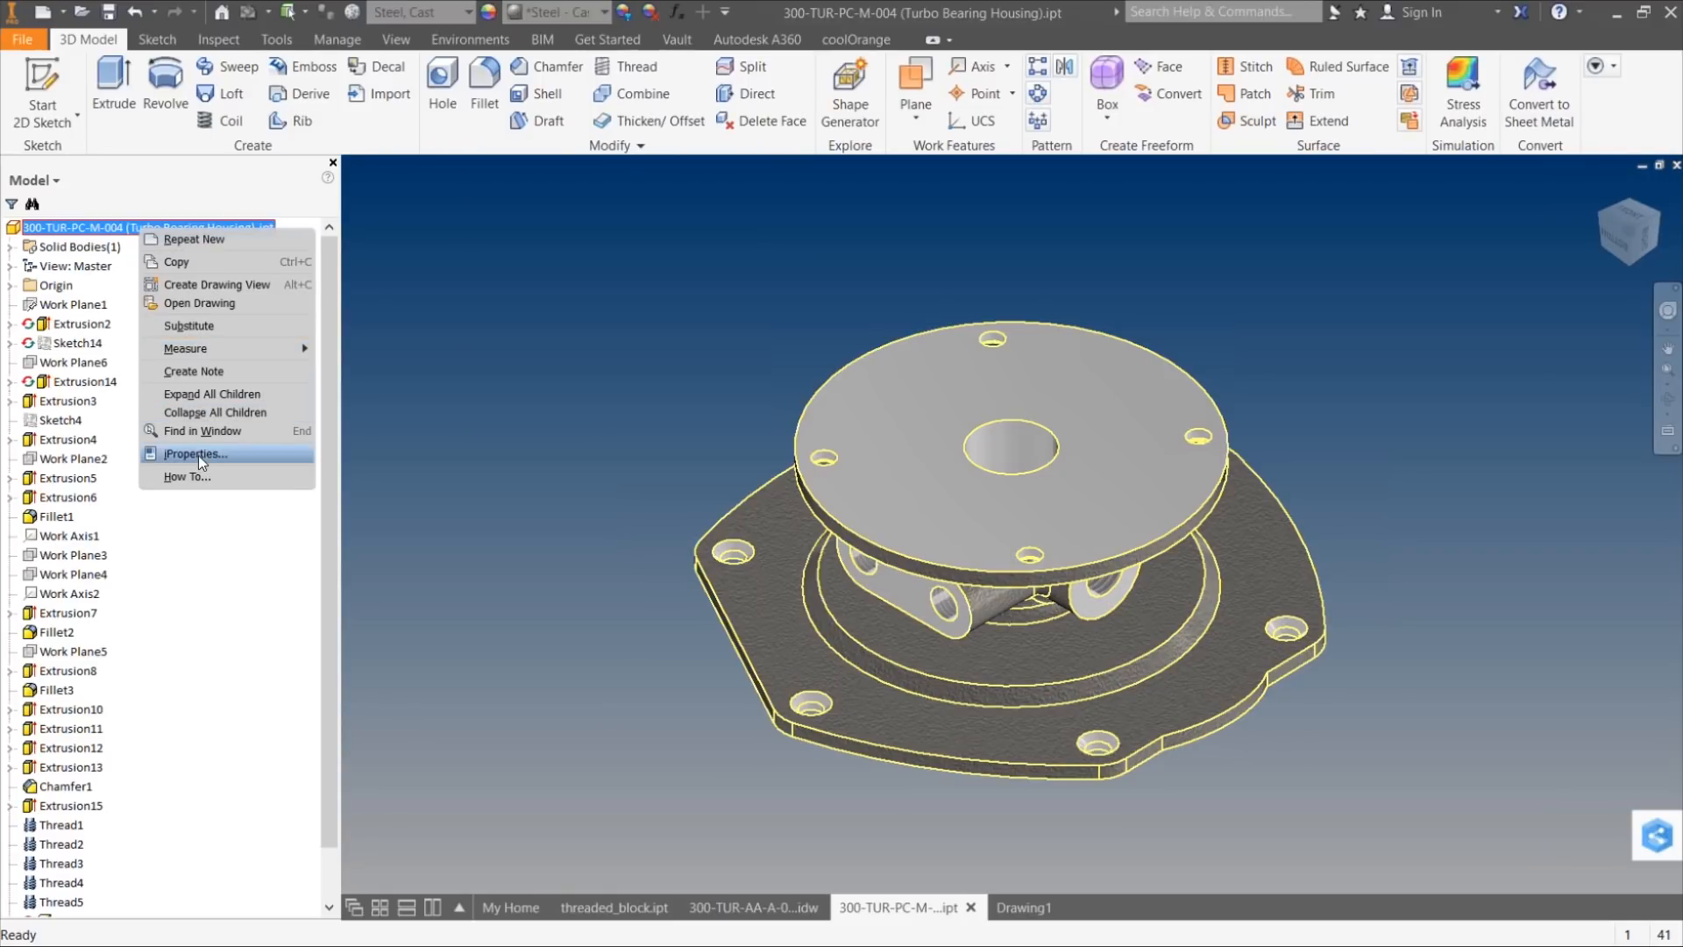
{"action": "left_click", "coordinate": [198, 455]}
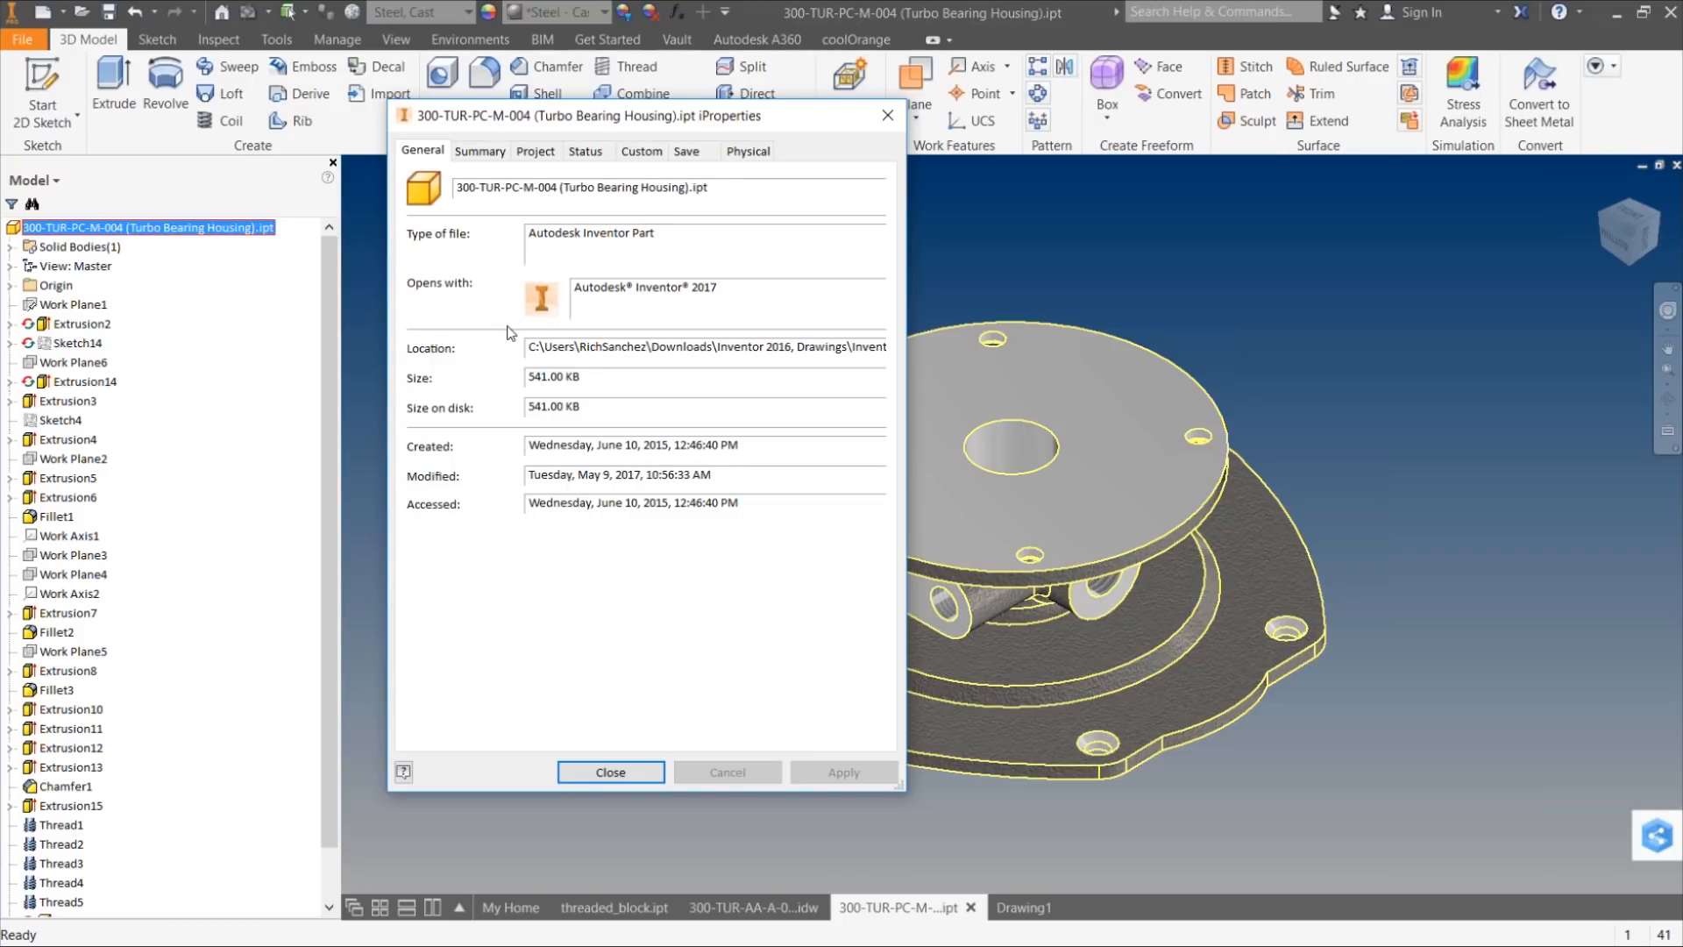
{"action": "left_click_drag", "start_coordinate": [579, 118], "coordinate": [751, 101]}
Step: Look through the housing's Summary, Project, Status, Custom, Save and Physical properties
{"action": "left_click", "coordinate": [638, 139]}
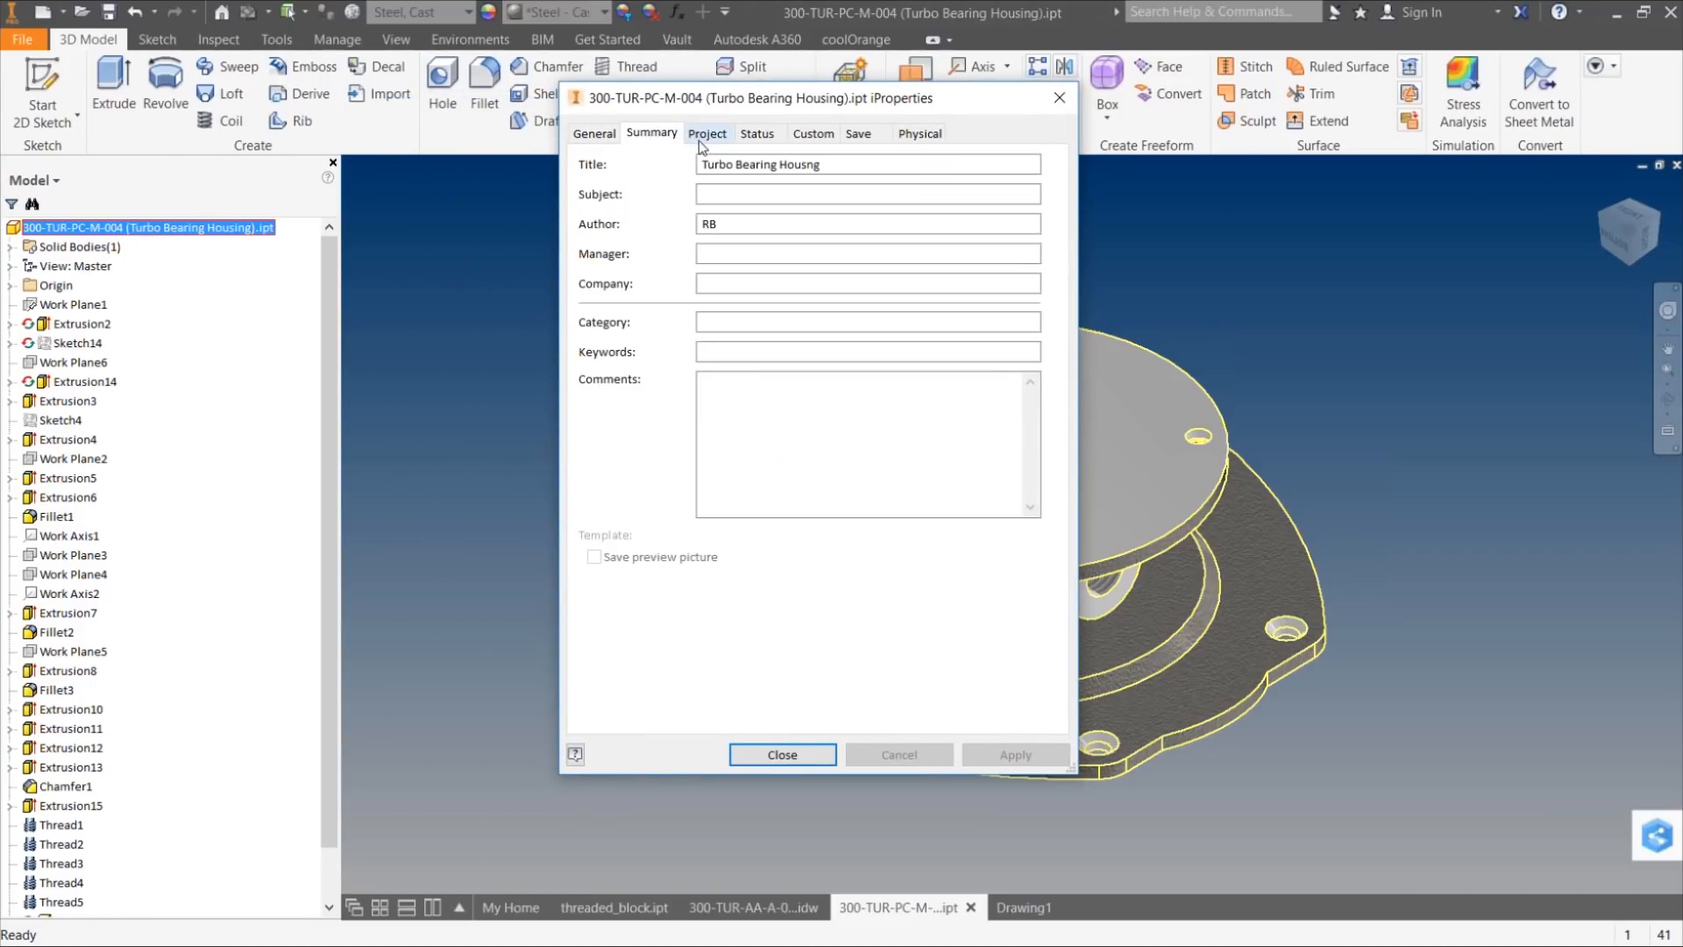
{"action": "left_click", "coordinate": [699, 140]}
{"action": "left_click", "coordinate": [758, 136]}
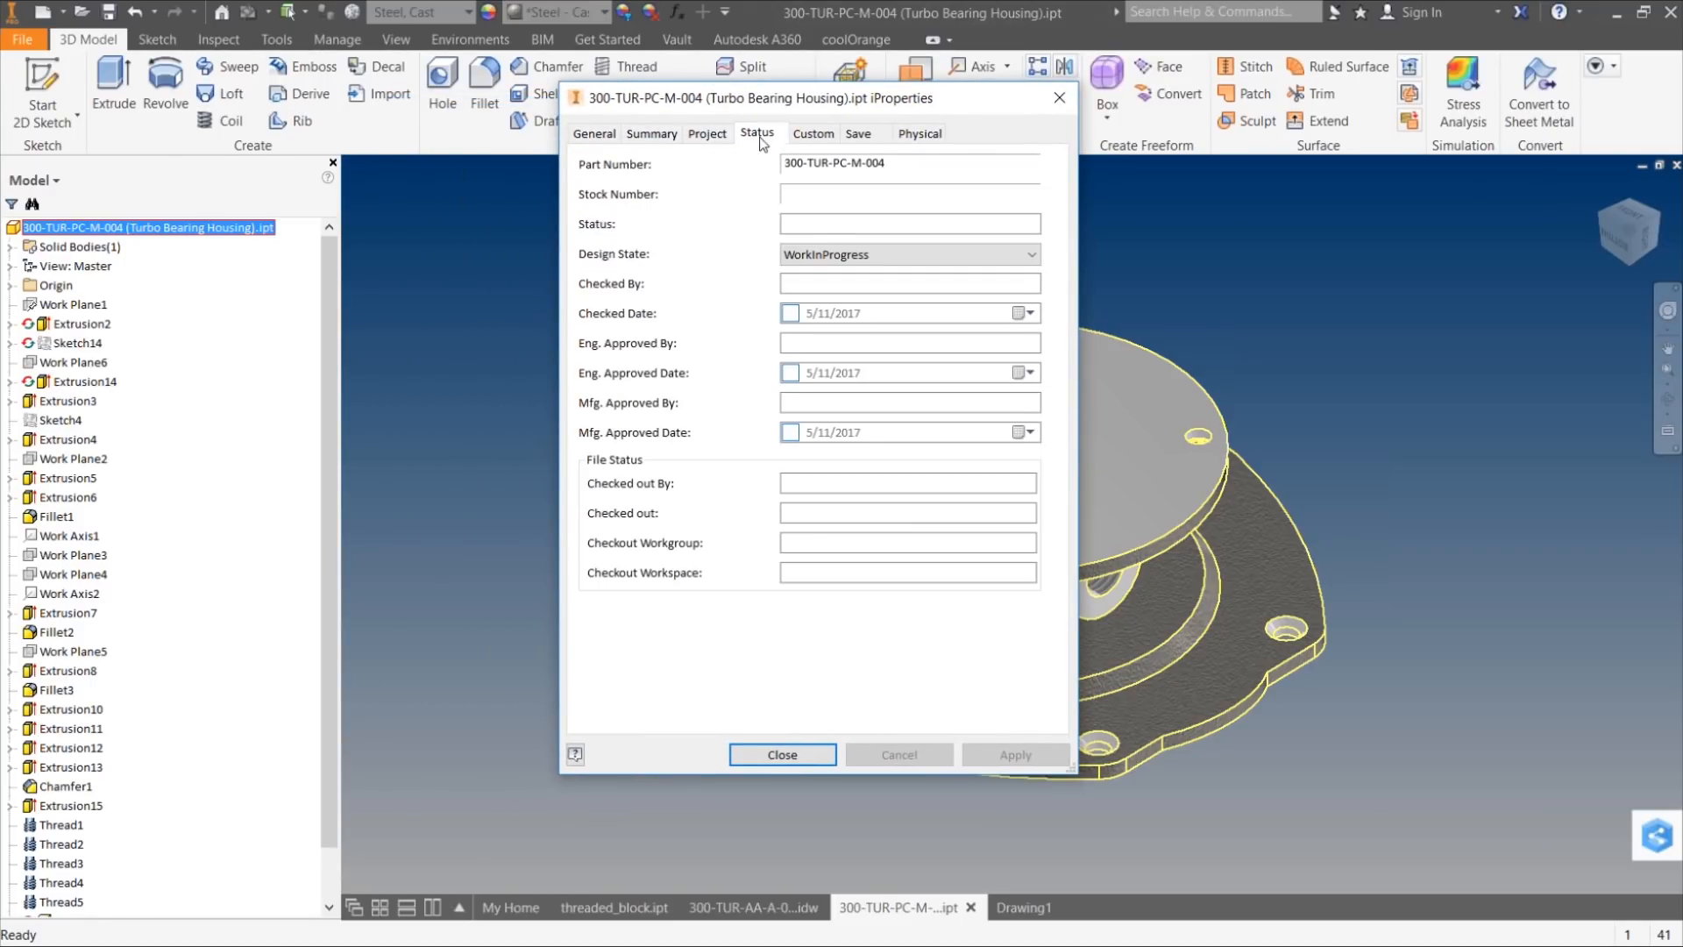
{"action": "left_click", "coordinate": [814, 136]}
{"action": "left_click", "coordinate": [858, 136]}
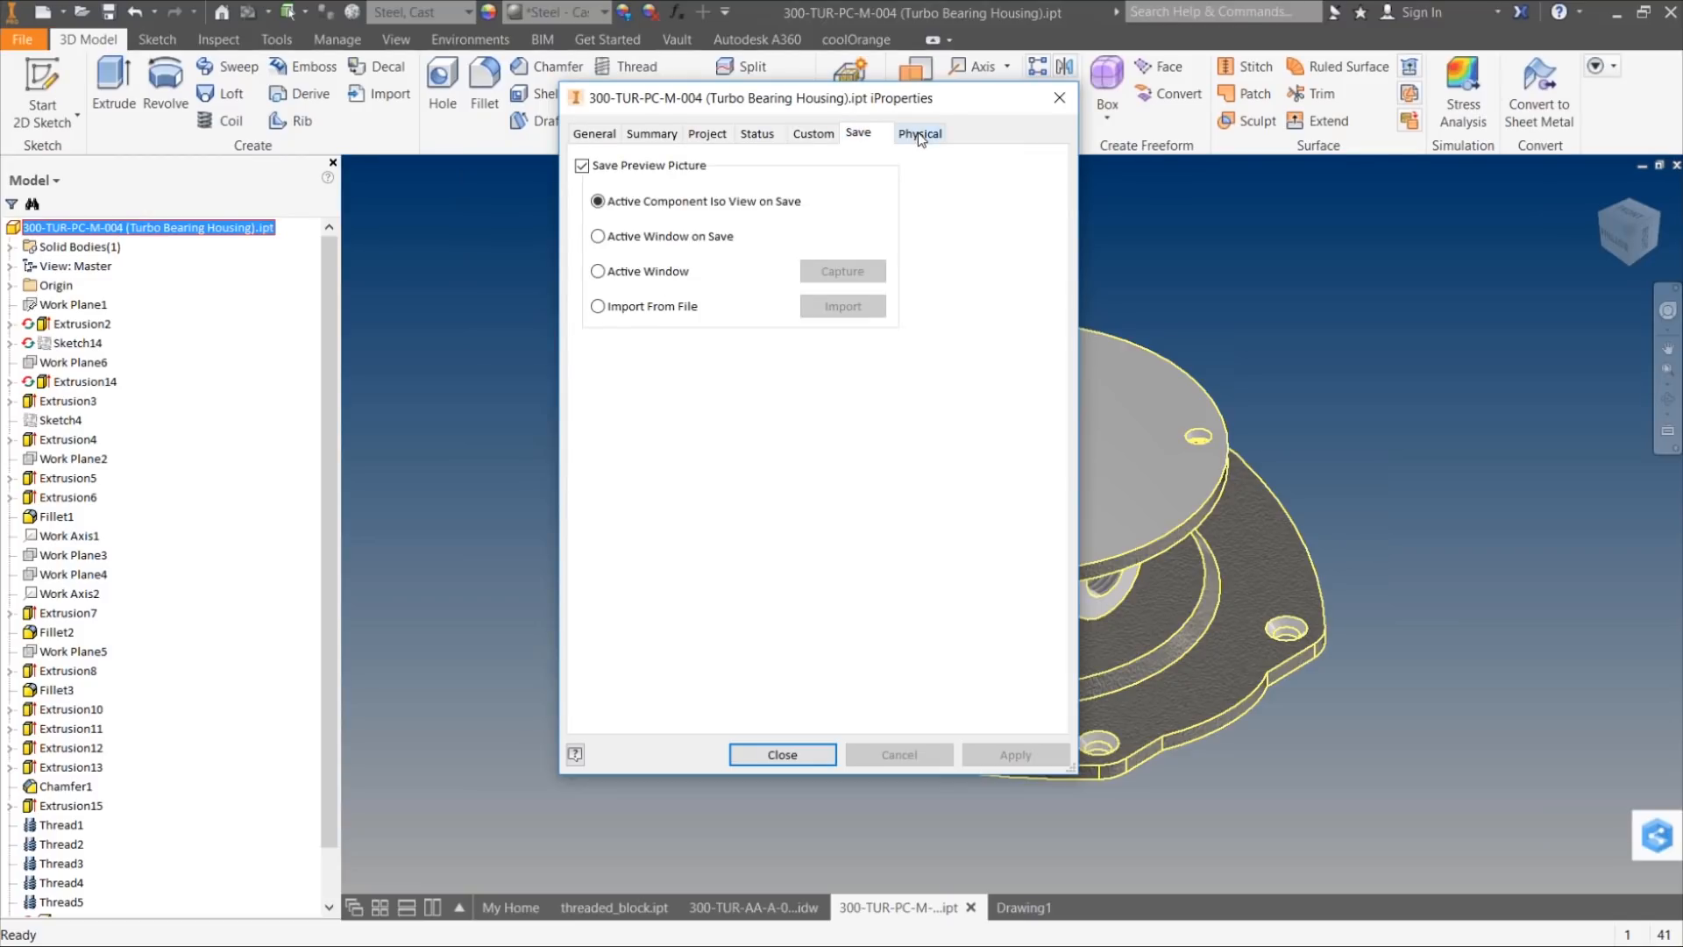
{"action": "left_click", "coordinate": [921, 136]}
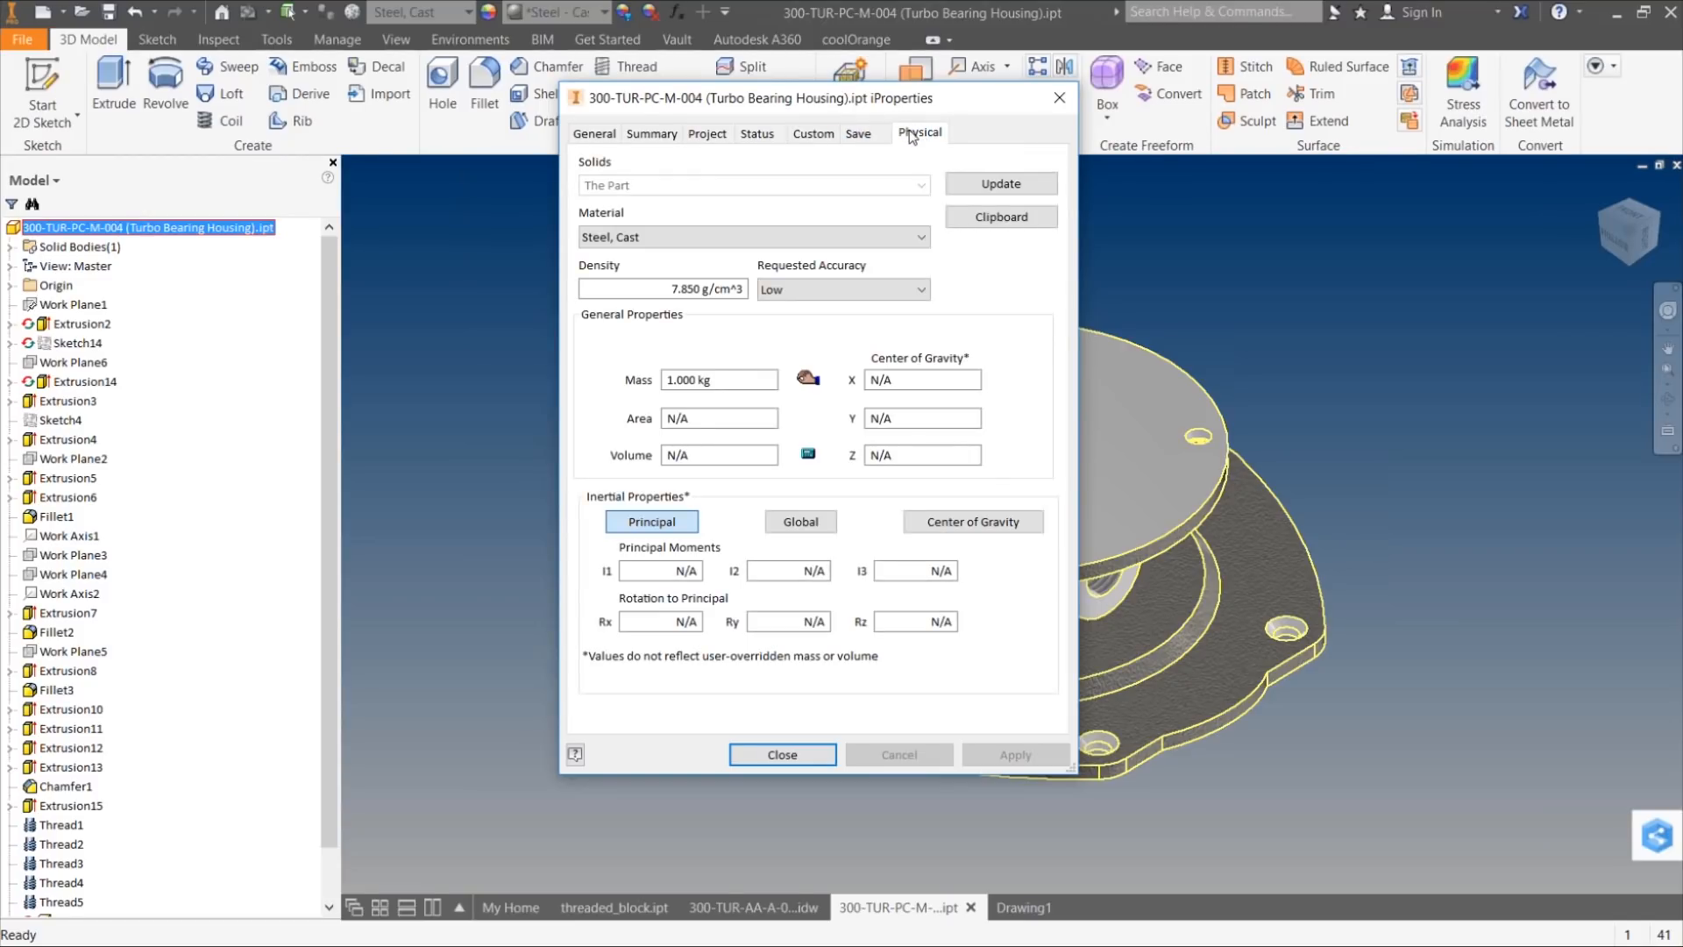
Step: Review the housing's Custom, Status, Summary and Project properties again and close the iProperties
{"action": "left_click", "coordinate": [864, 133]}
{"action": "left_click", "coordinate": [813, 133]}
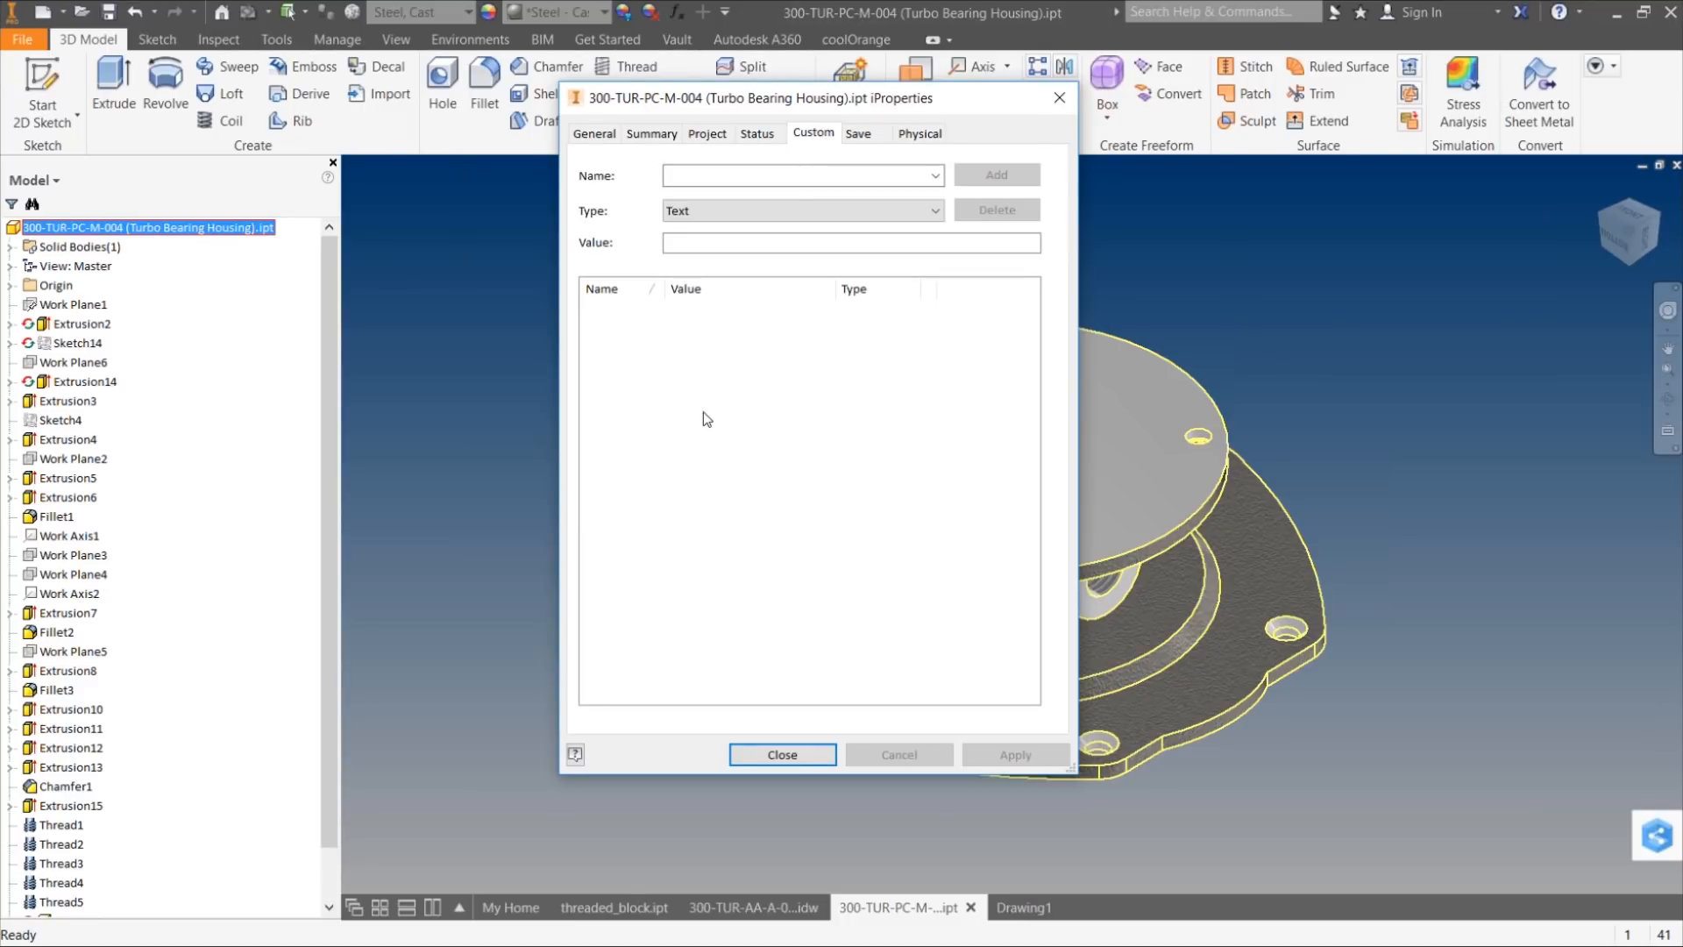
{"action": "left_click", "coordinate": [758, 133]}
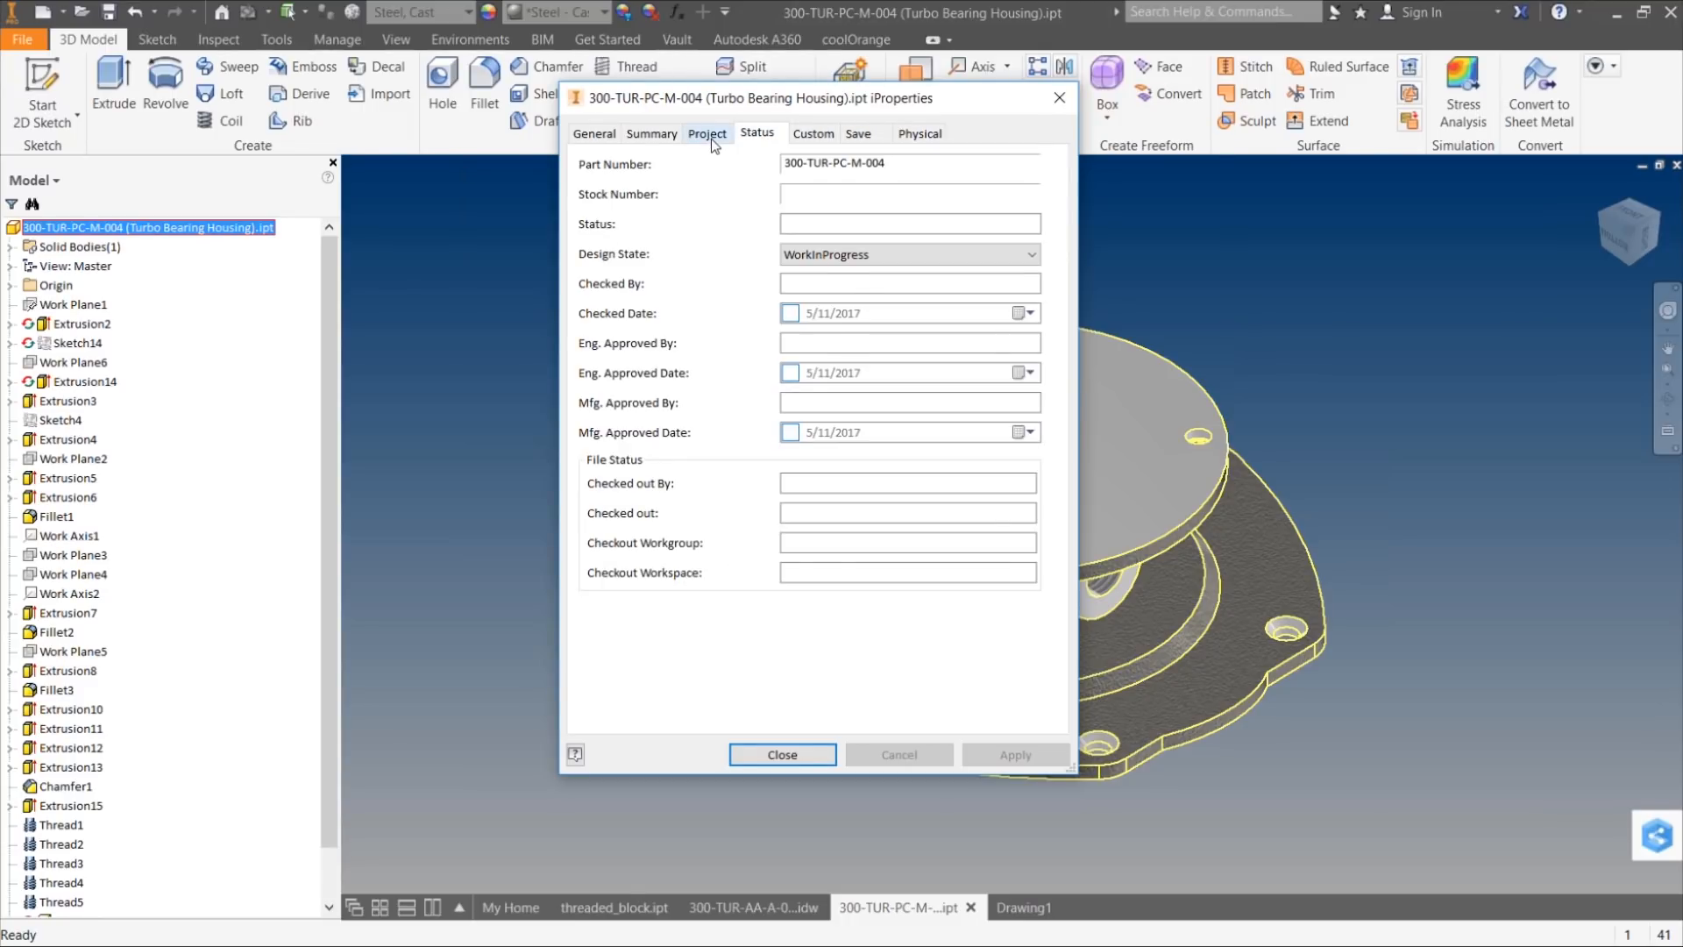
{"action": "left_click", "coordinate": [711, 135]}
{"action": "left_click", "coordinate": [655, 142]}
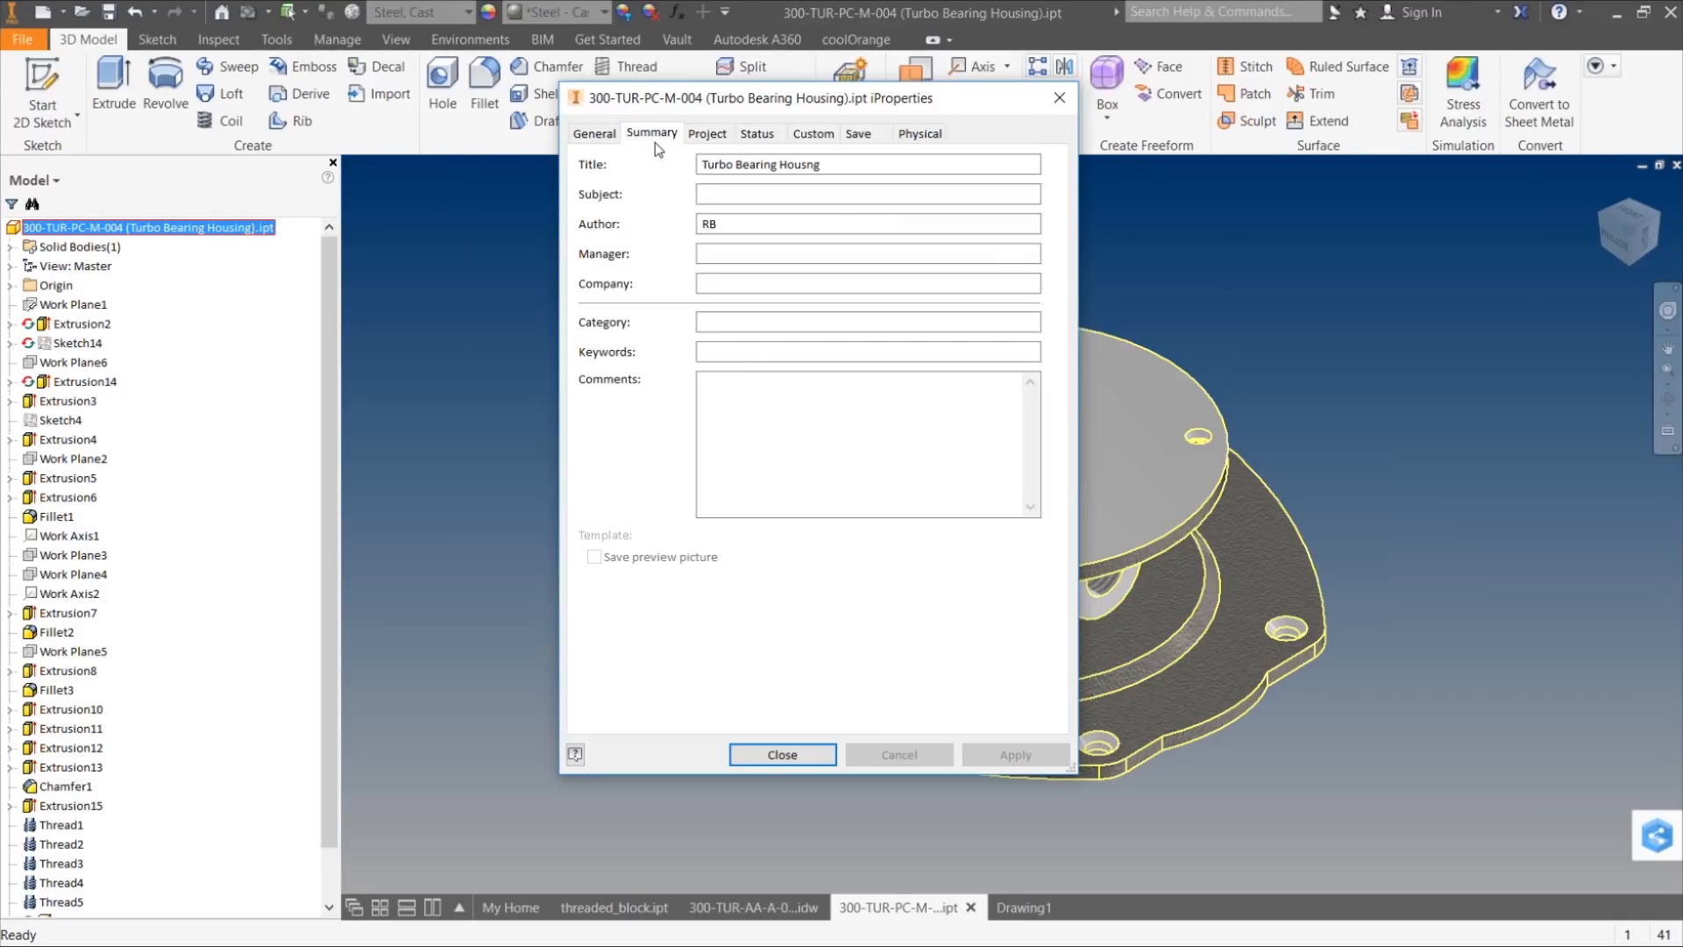
{"action": "left_click", "coordinate": [710, 136]}
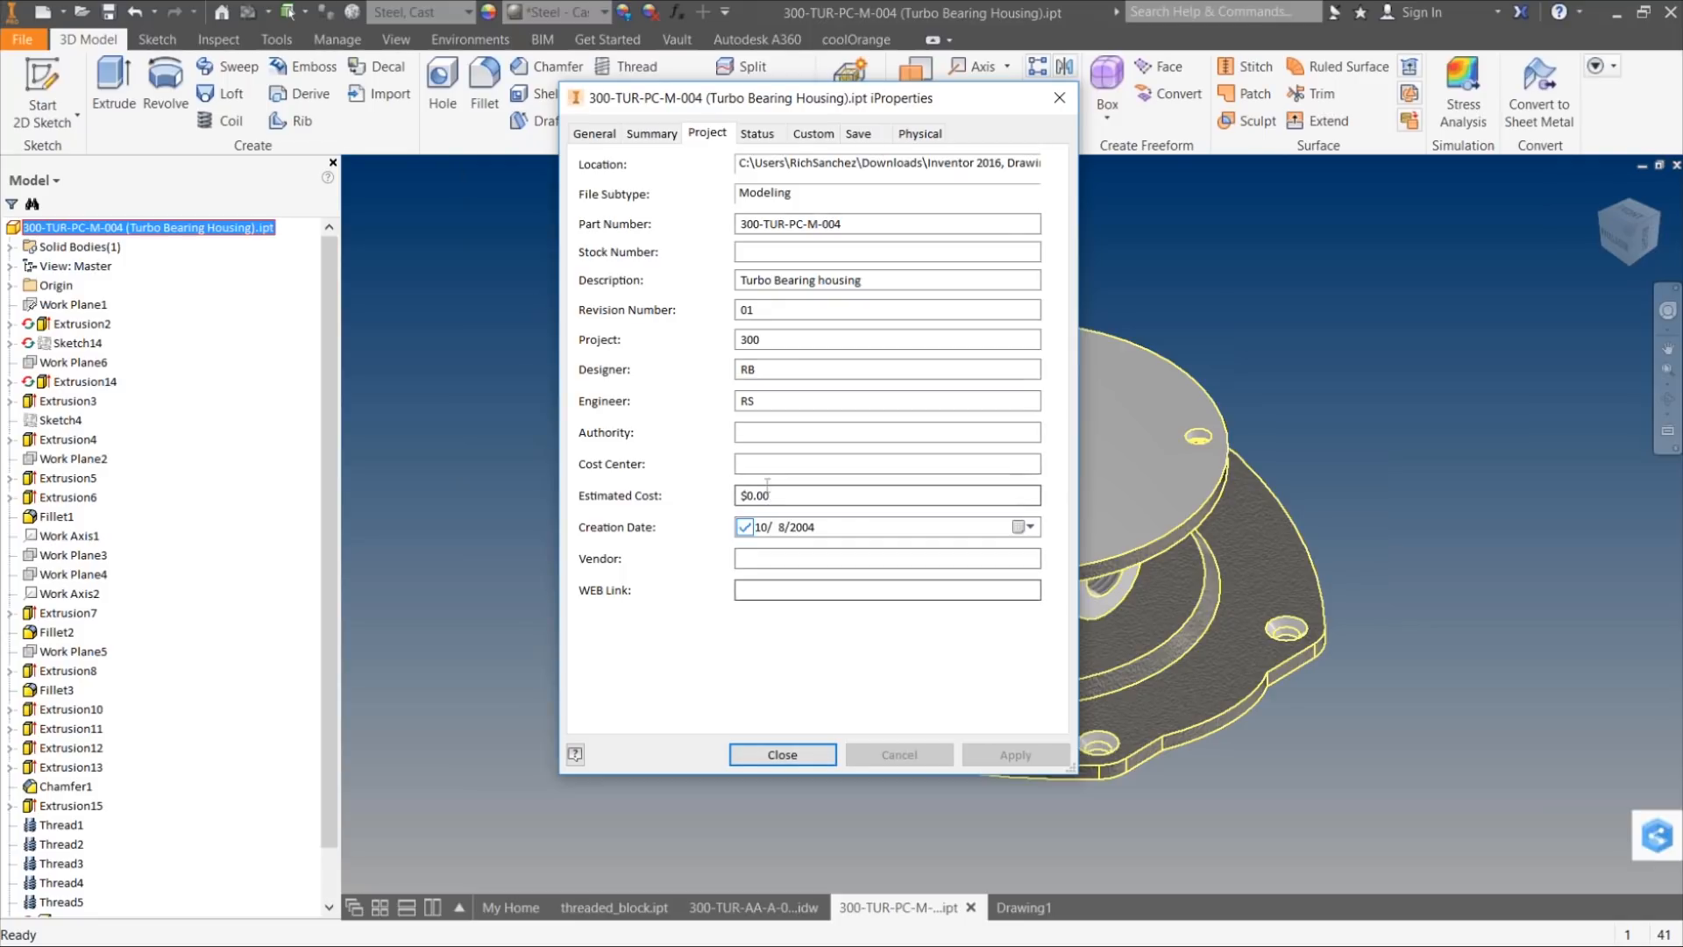
{"action": "left_click", "coordinate": [765, 138]}
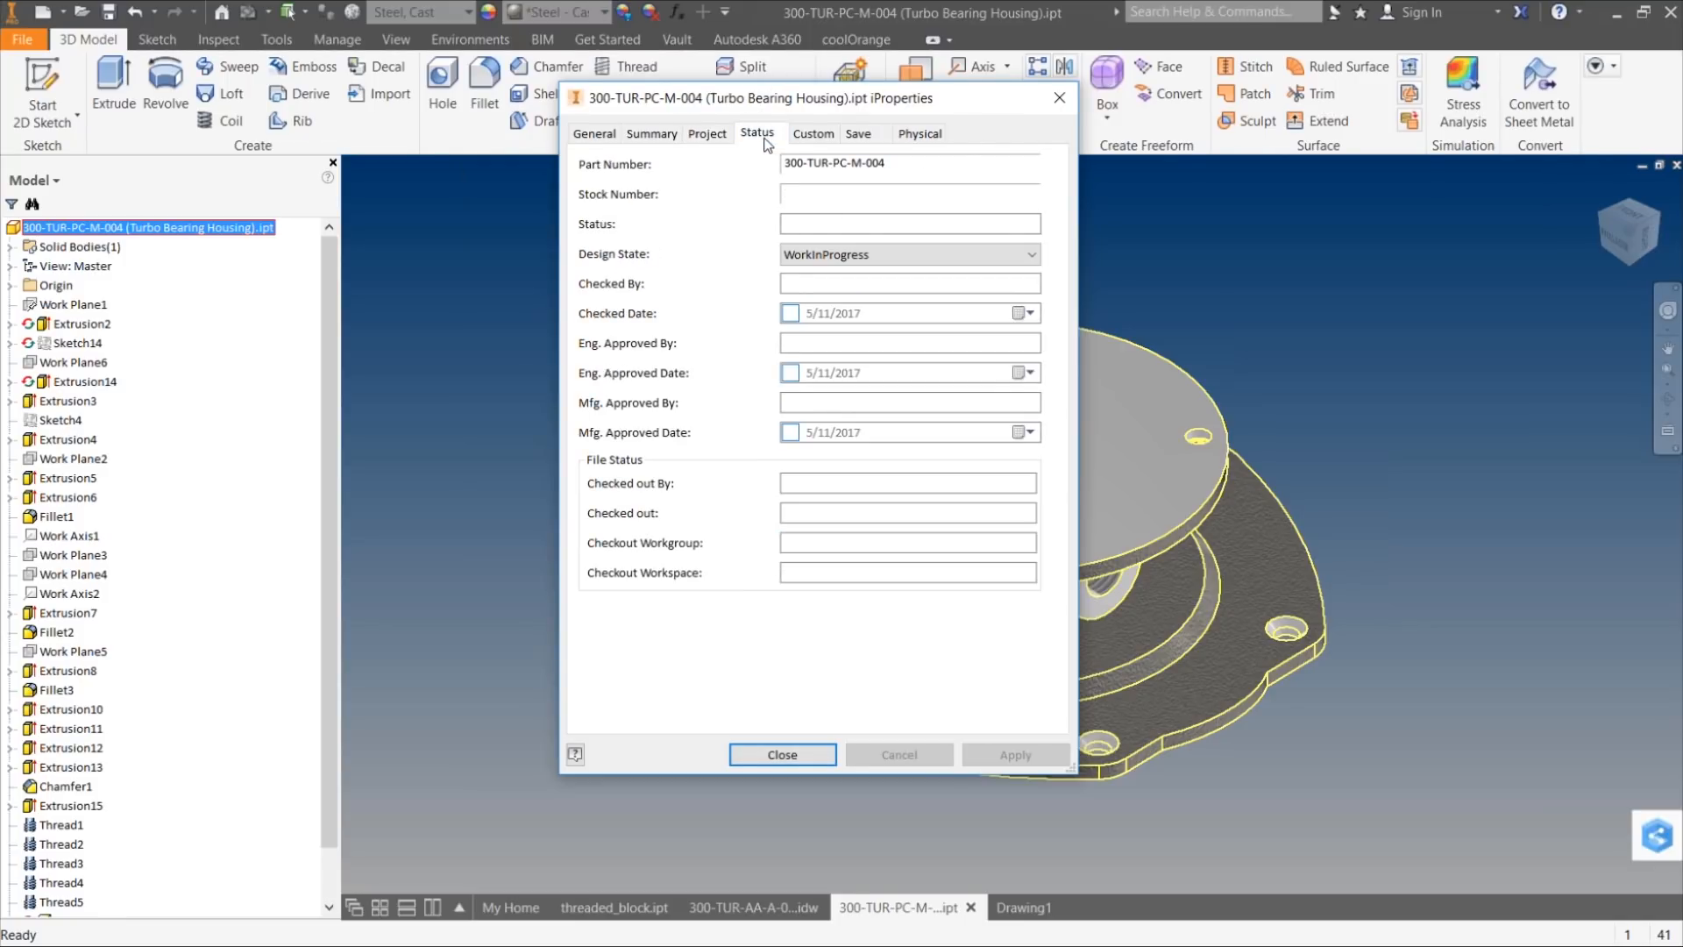
{"action": "left_click", "coordinate": [830, 140]}
{"action": "left_click", "coordinate": [860, 134]}
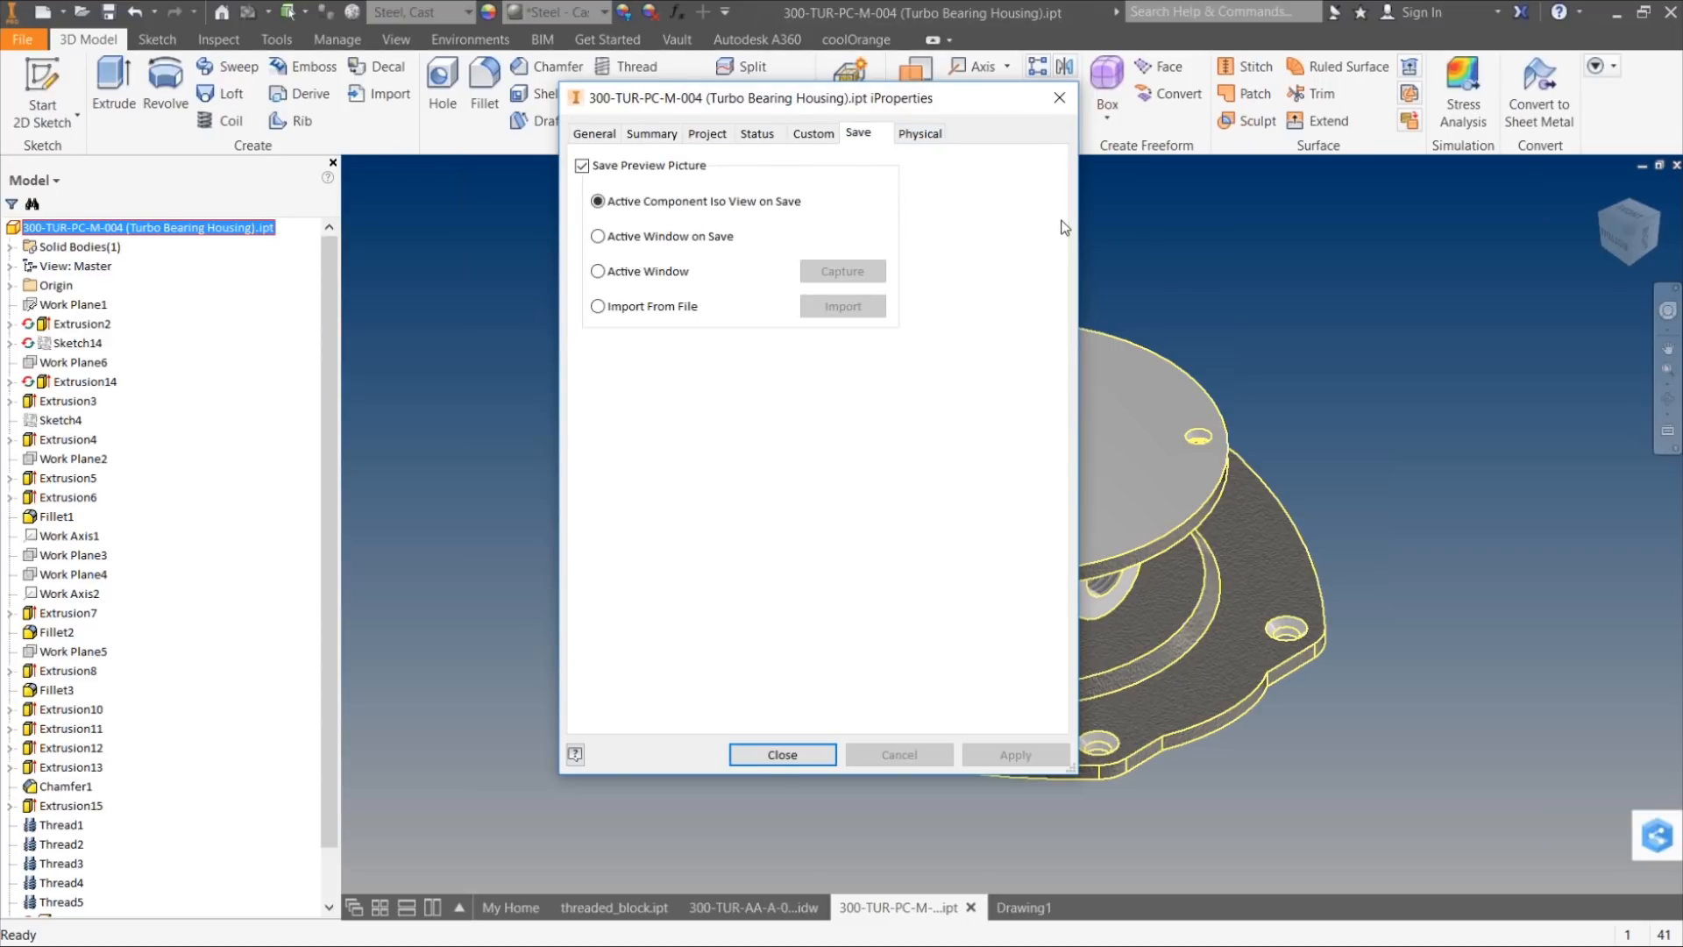
{"action": "left_click", "coordinate": [1061, 103]}
{"action": "right_click", "coordinate": [246, 233]}
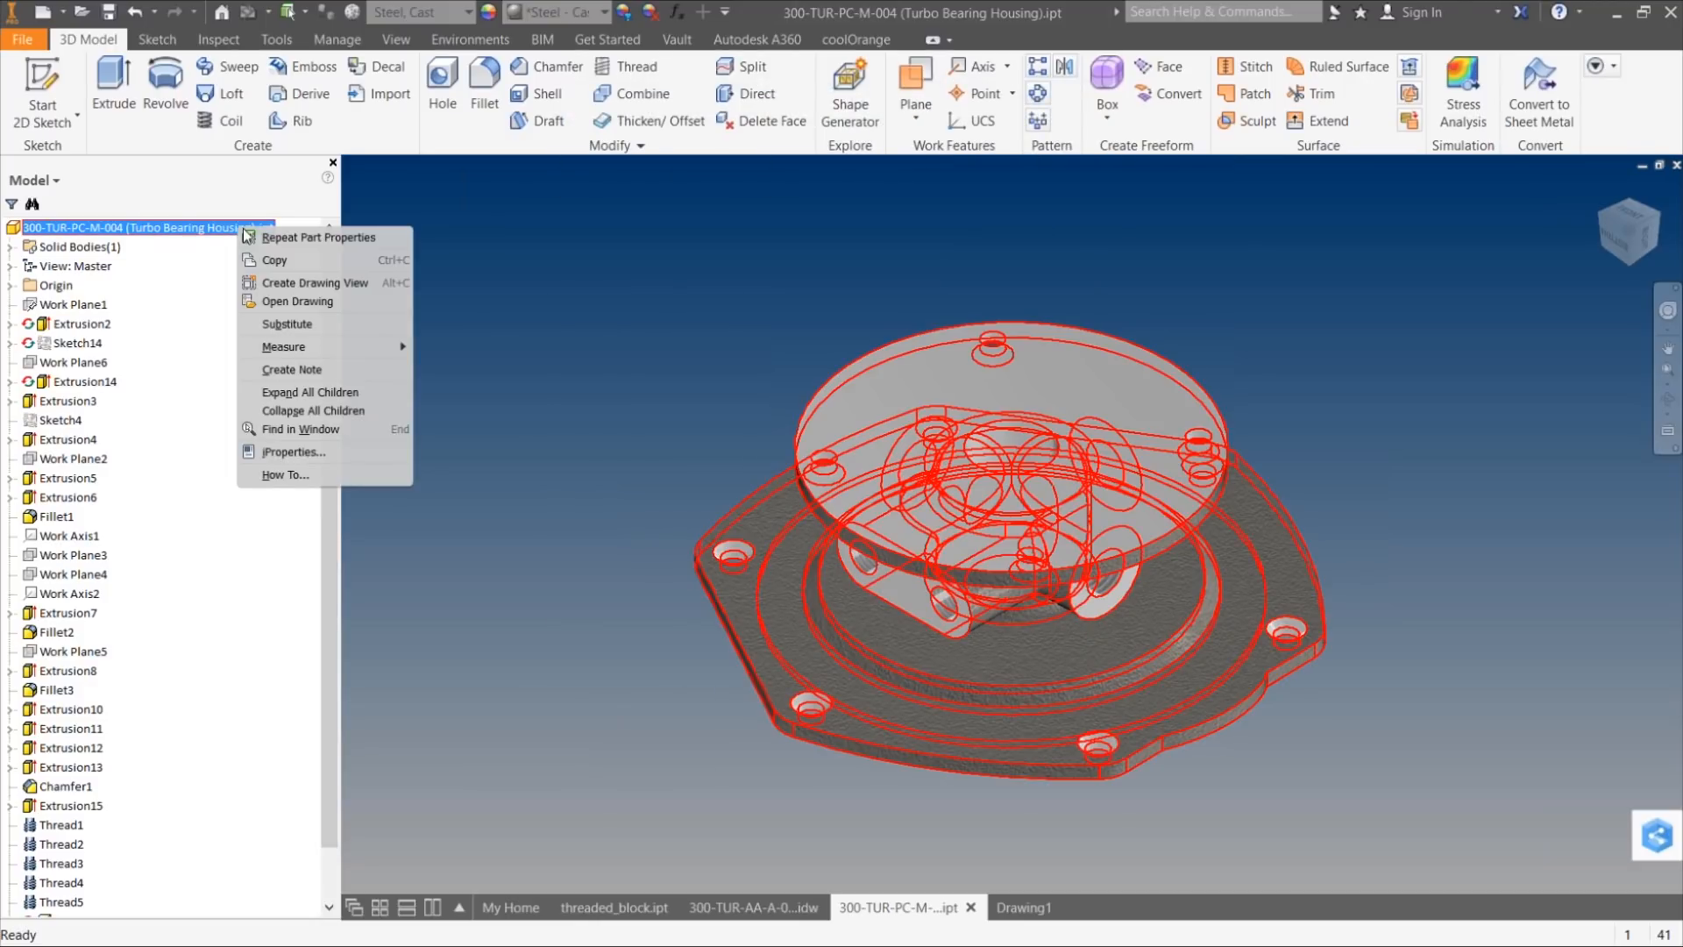
{"action": "left_click", "coordinate": [628, 321]}
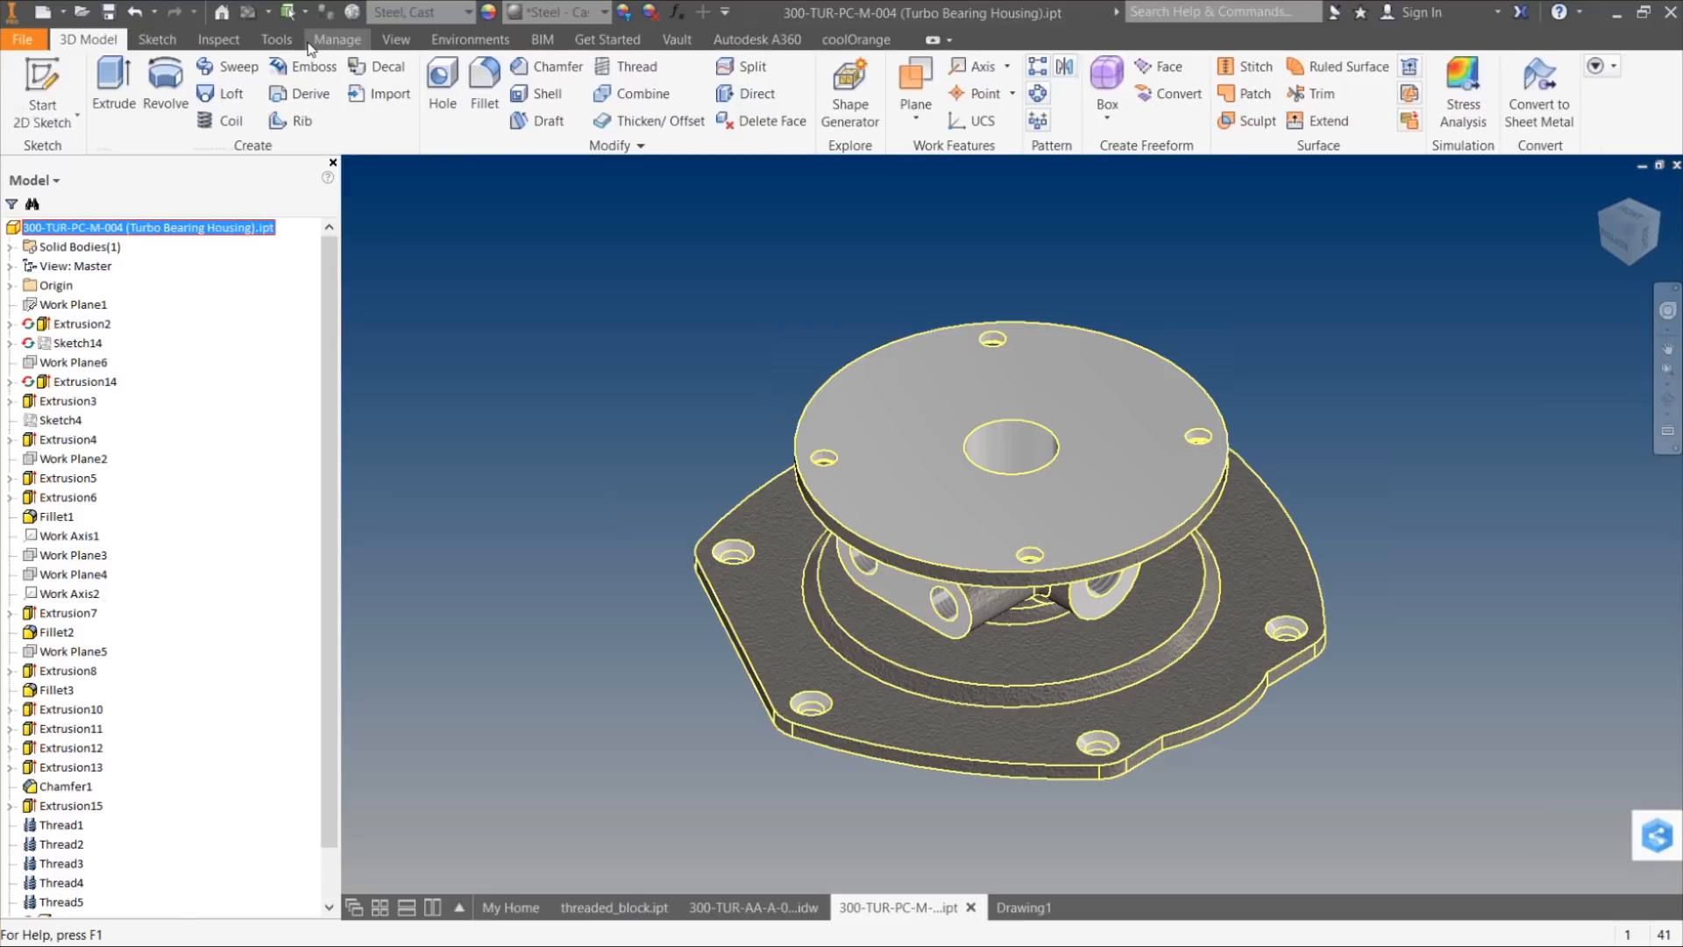
{"action": "left_click", "coordinate": [336, 40]}
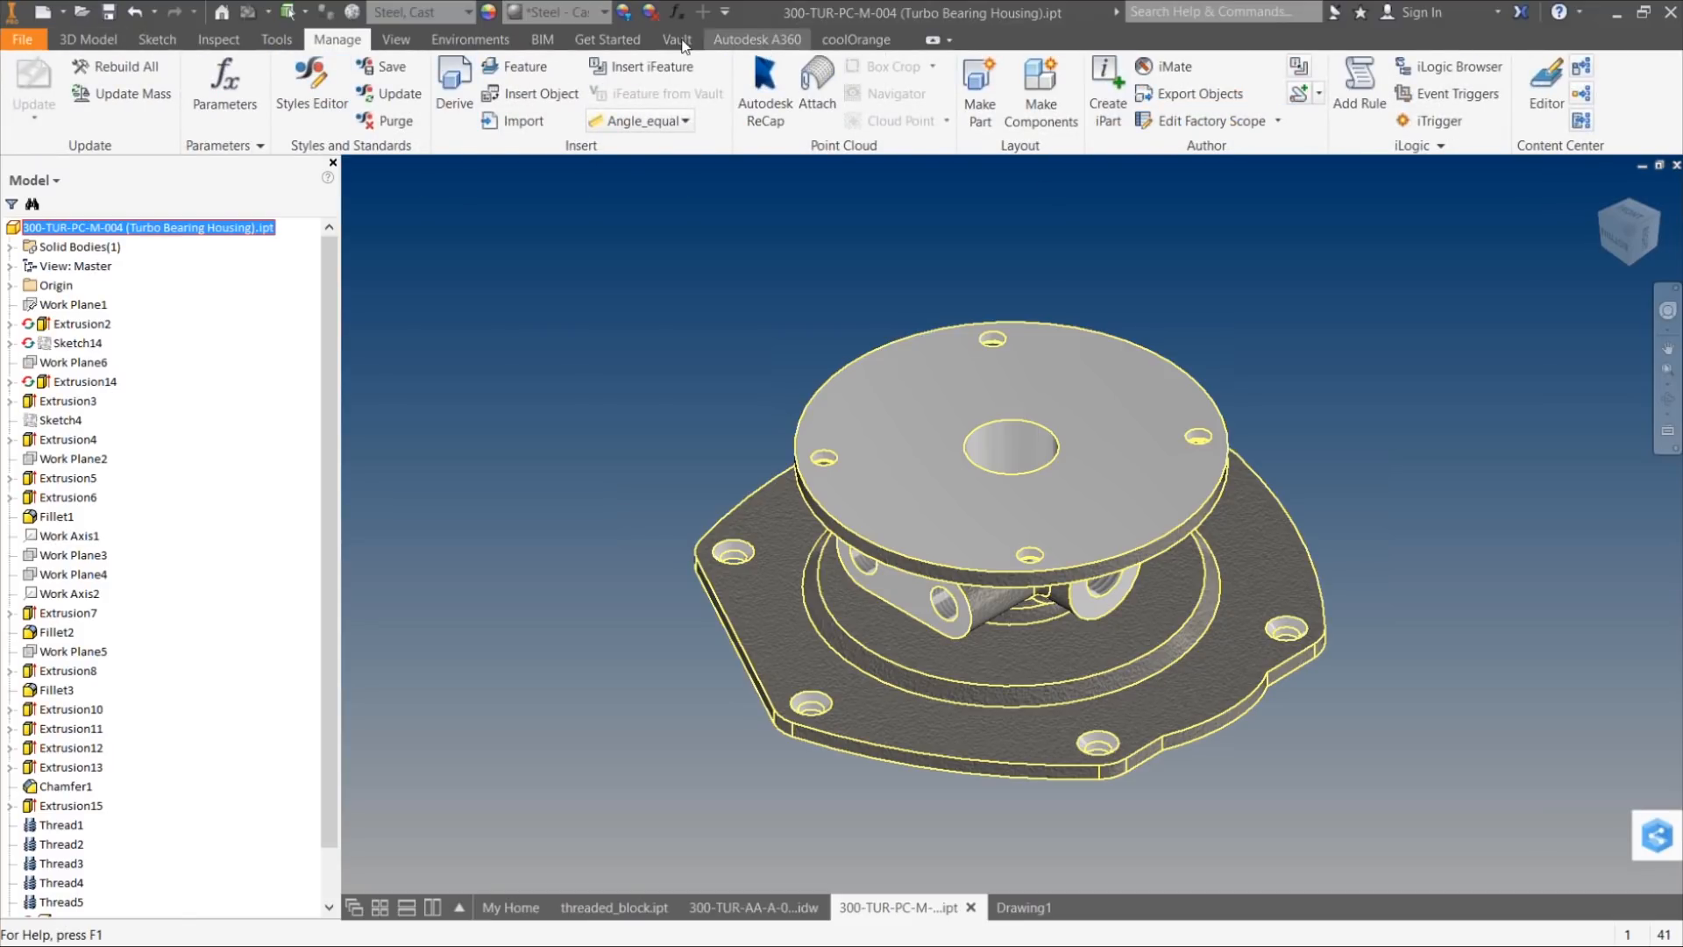
{"action": "left_click", "coordinate": [279, 40]}
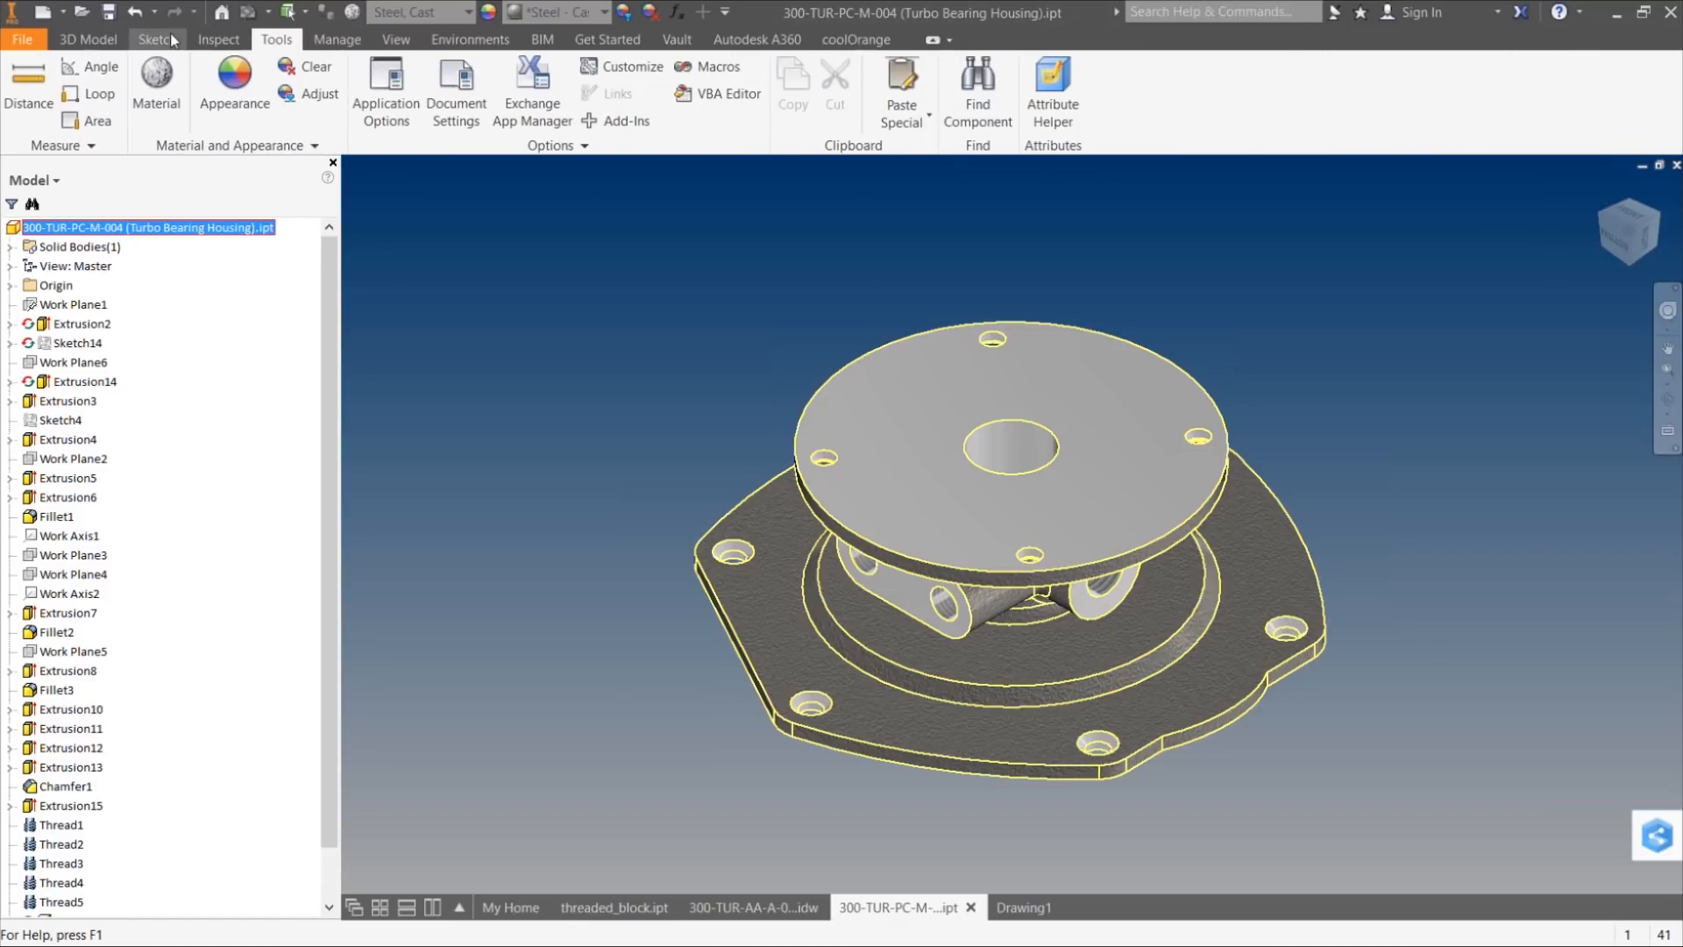
{"action": "left_click", "coordinate": [88, 40]}
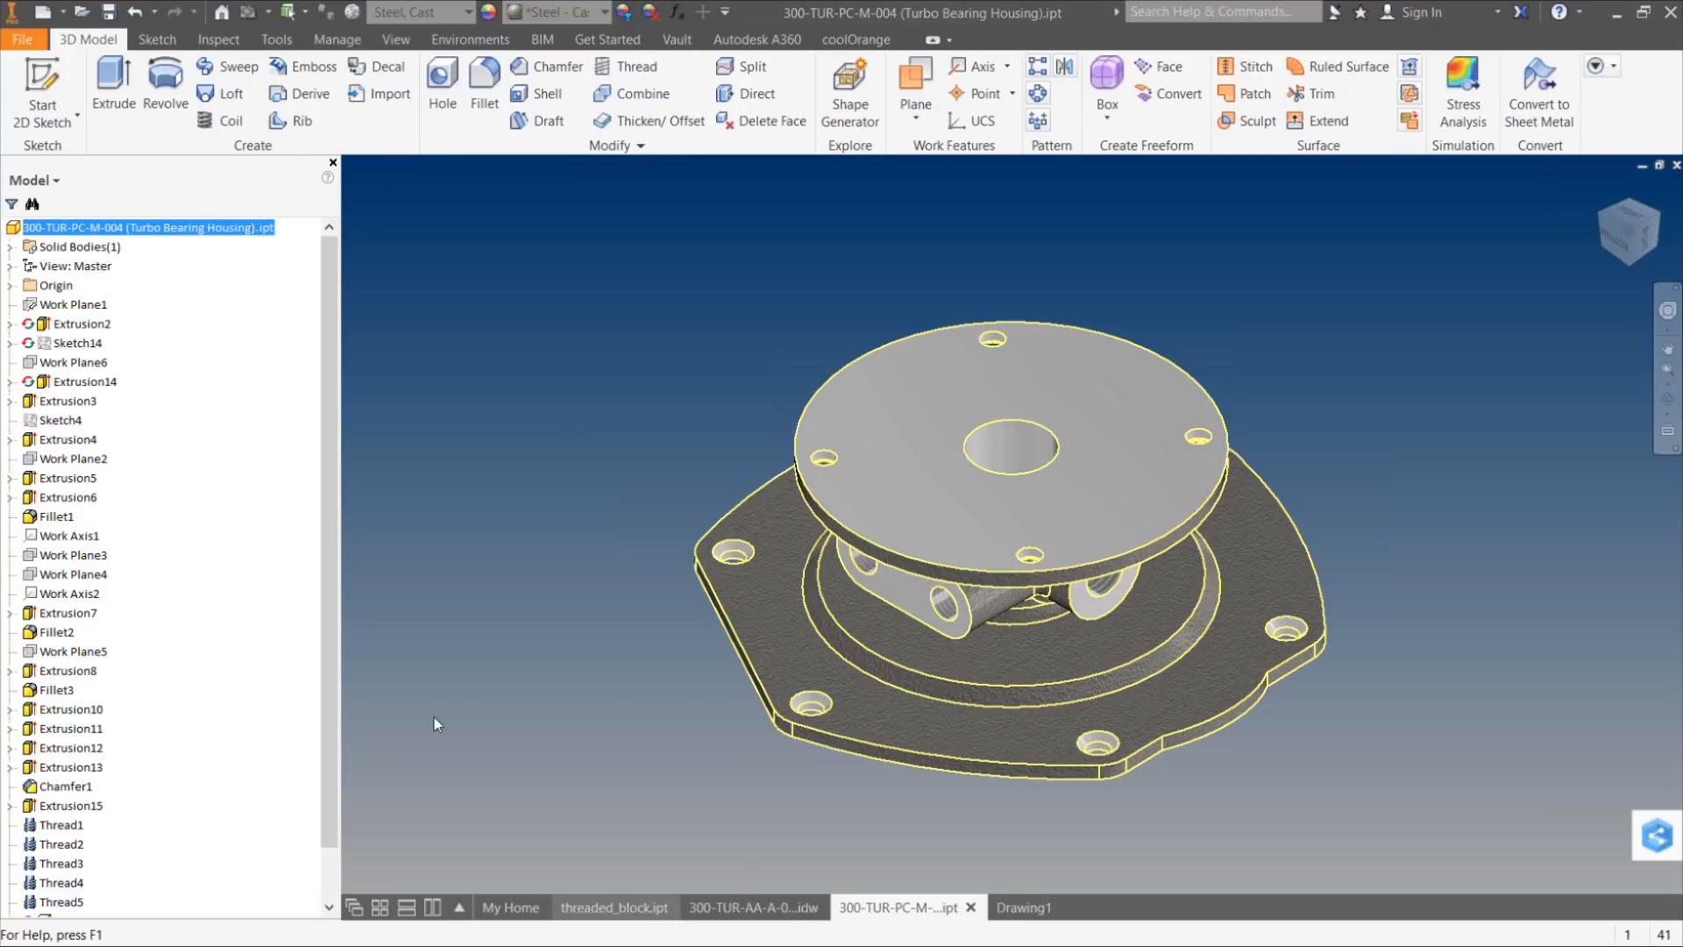
Step: Open the Forced Induction assembly model from the view on the GT-Turbo drawing's Edit Parts List sheet
{"action": "left_click", "coordinate": [739, 908]}
{"action": "scroll", "coordinate": [884, 603], "scroll_direction": "down", "scroll_amount": 5}
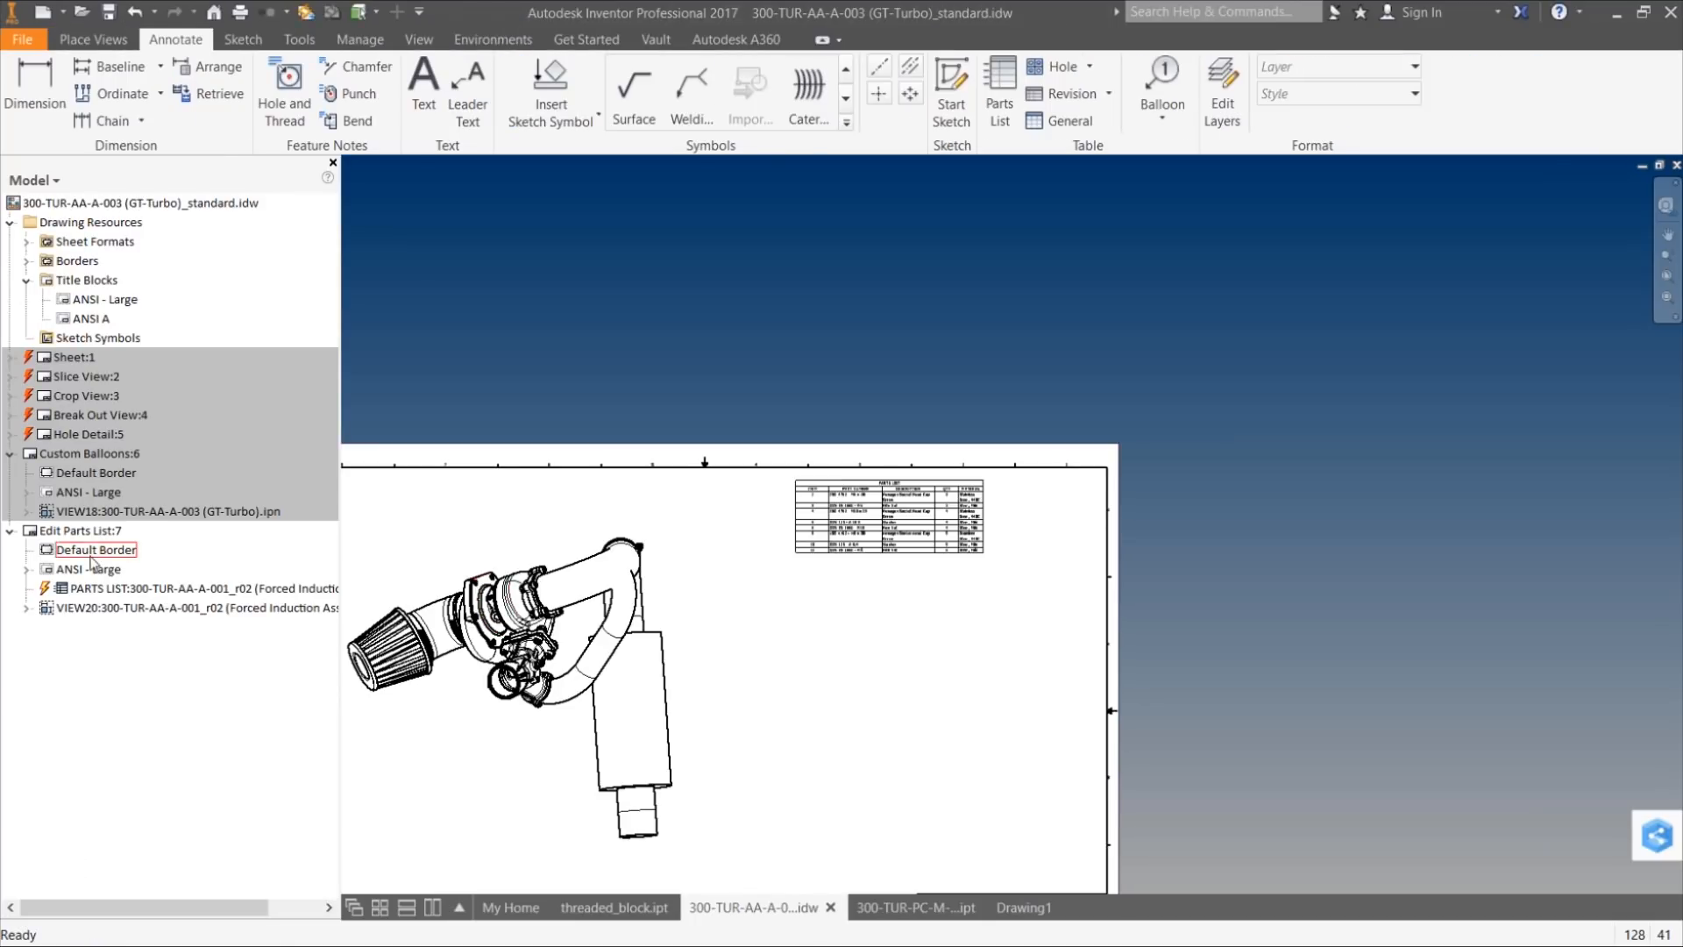
{"action": "left_click", "coordinate": [27, 608]}
{"action": "right_click", "coordinate": [87, 628]}
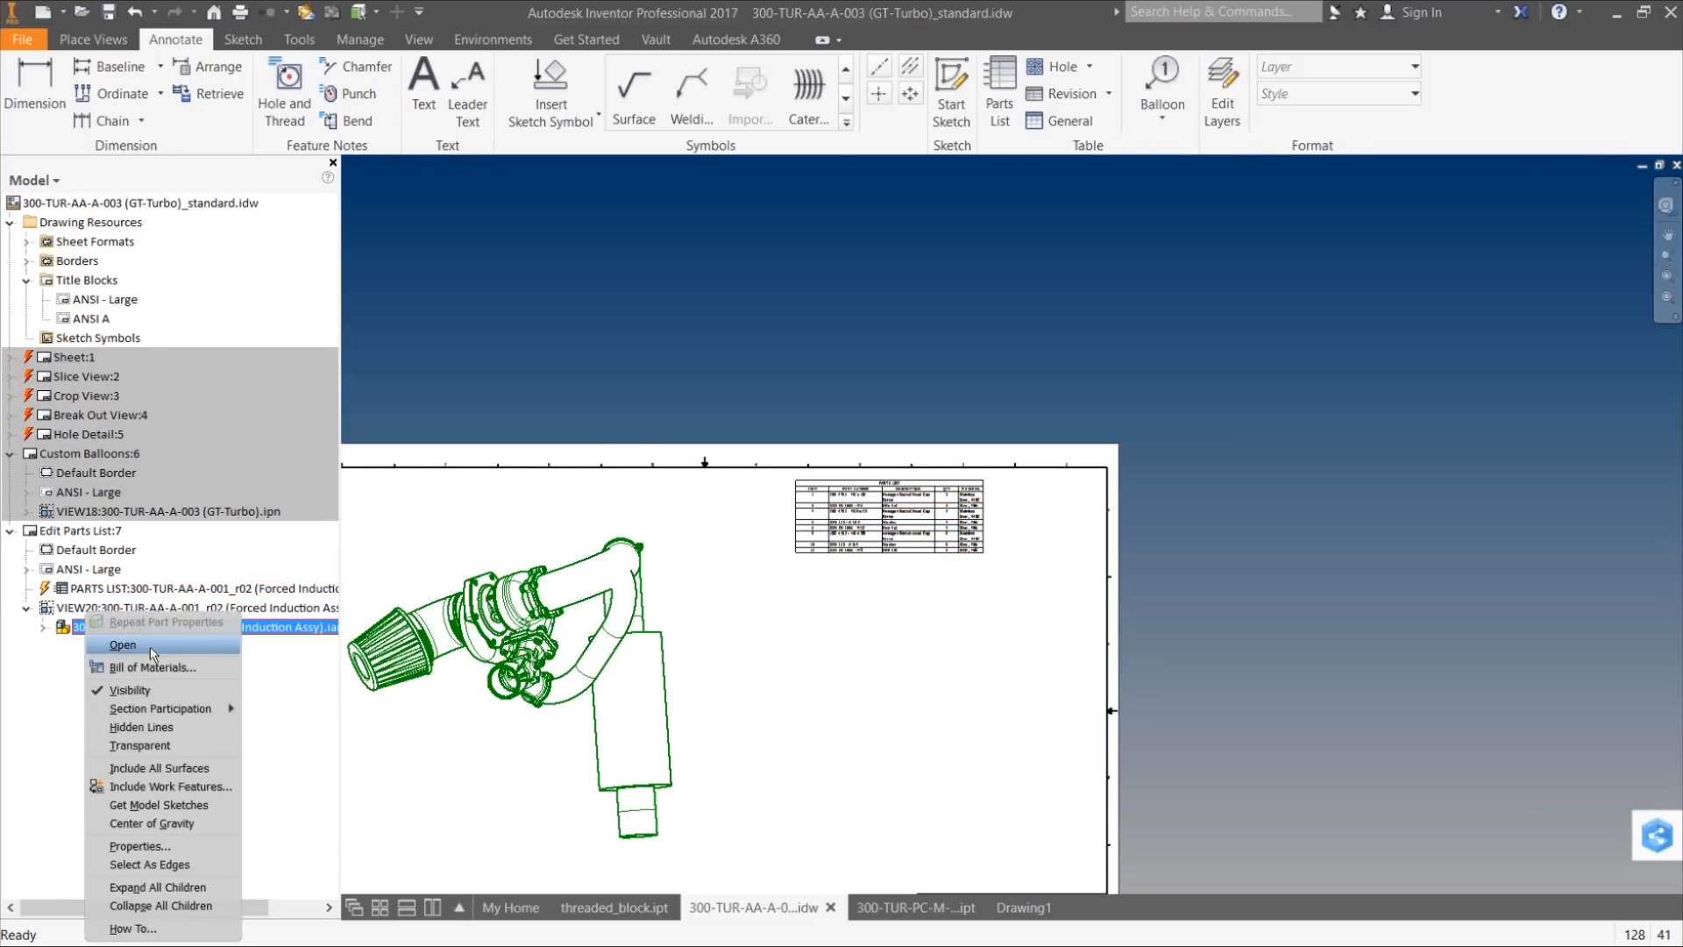
{"action": "left_click", "coordinate": [150, 645]}
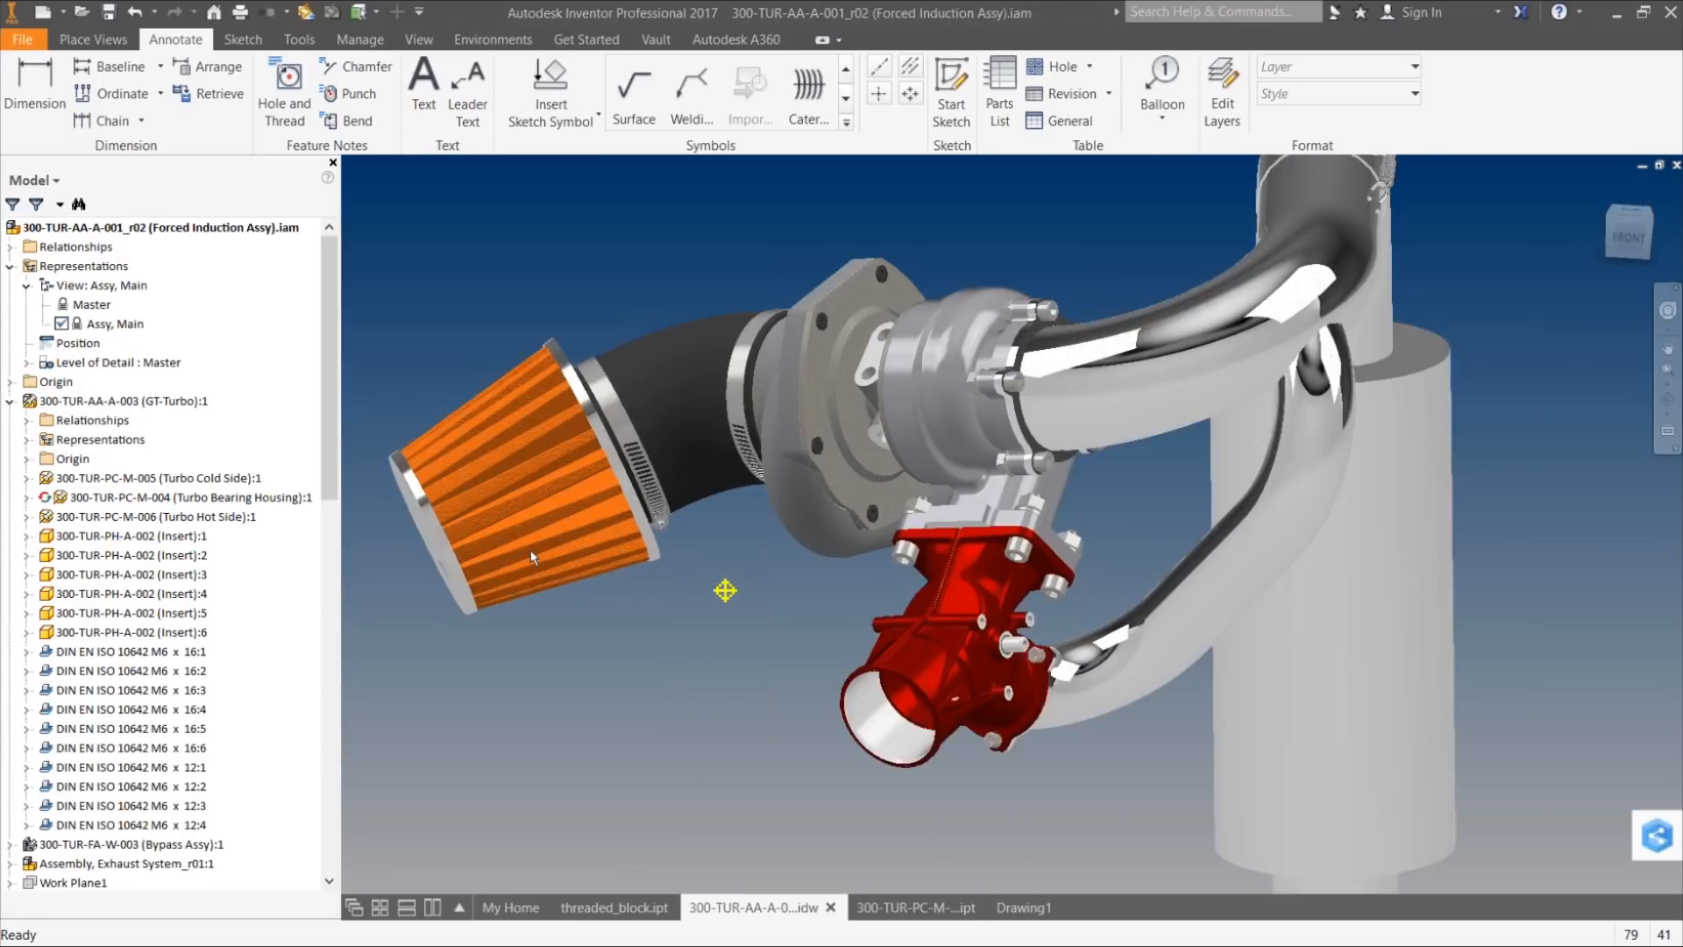
{"action": "left_click", "coordinate": [529, 550]}
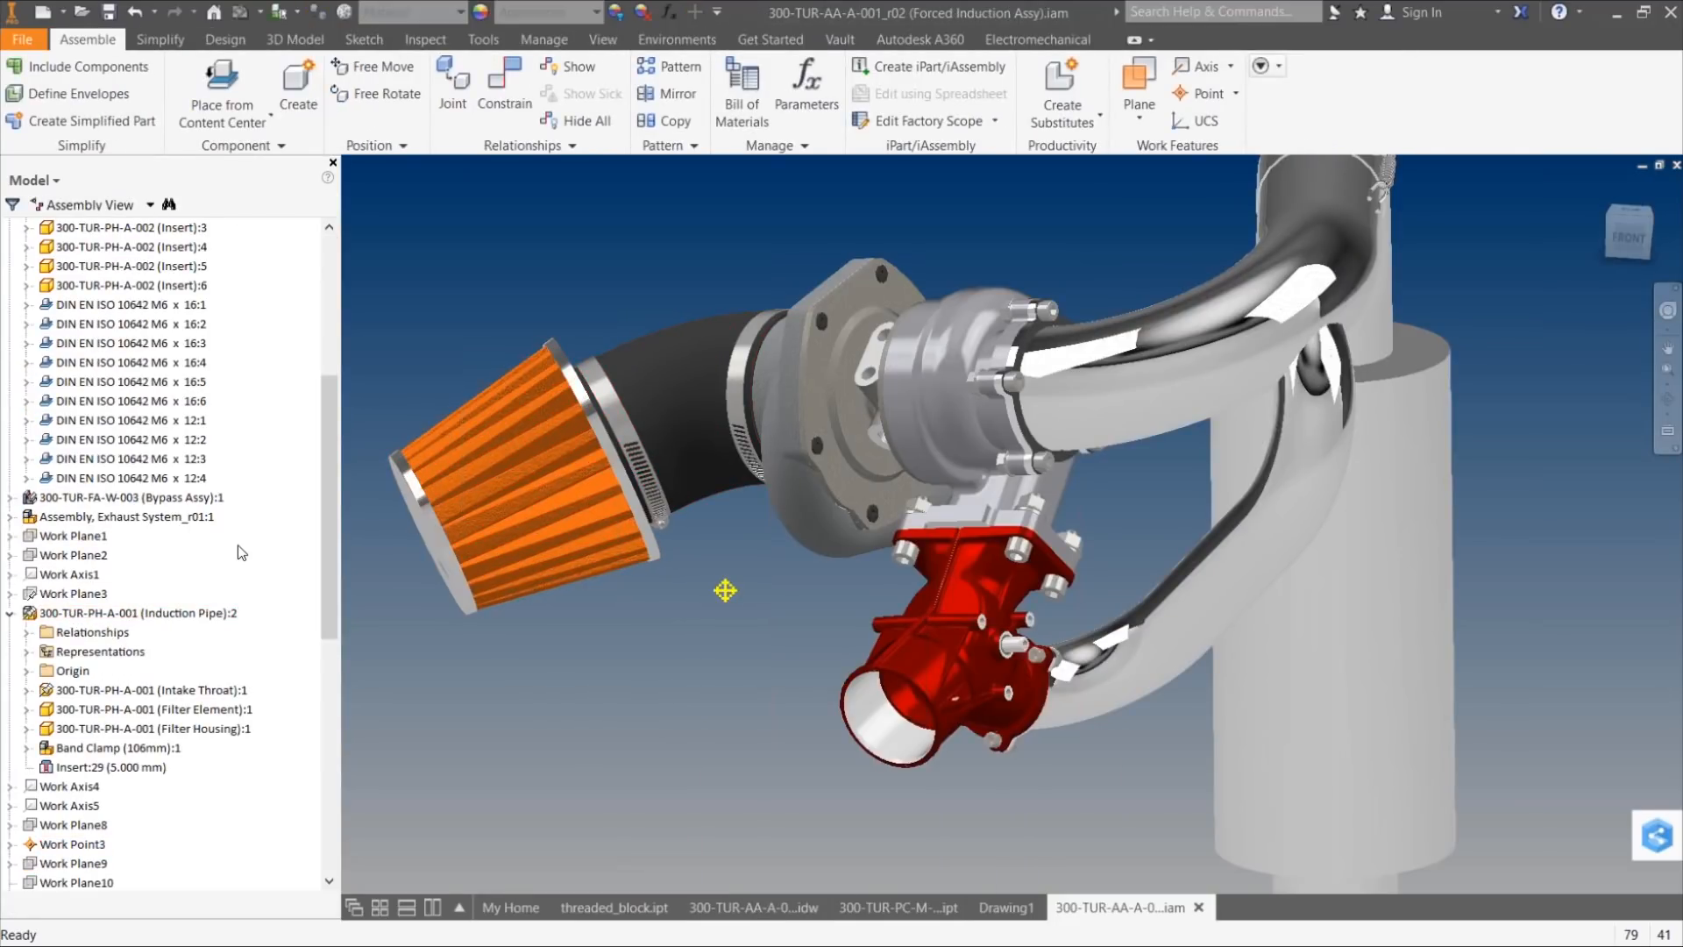
Step: Check the BOM structure setting of the first DIN EN ISO 4762 M6 x 20 bolt in the assembly
{"action": "left_click", "coordinate": [125, 618]}
{"action": "left_click_drag", "start_coordinate": [321, 486], "coordinate": [322, 649]}
{"action": "left_click", "coordinate": [110, 674]}
{"action": "right_click", "coordinate": [111, 676]}
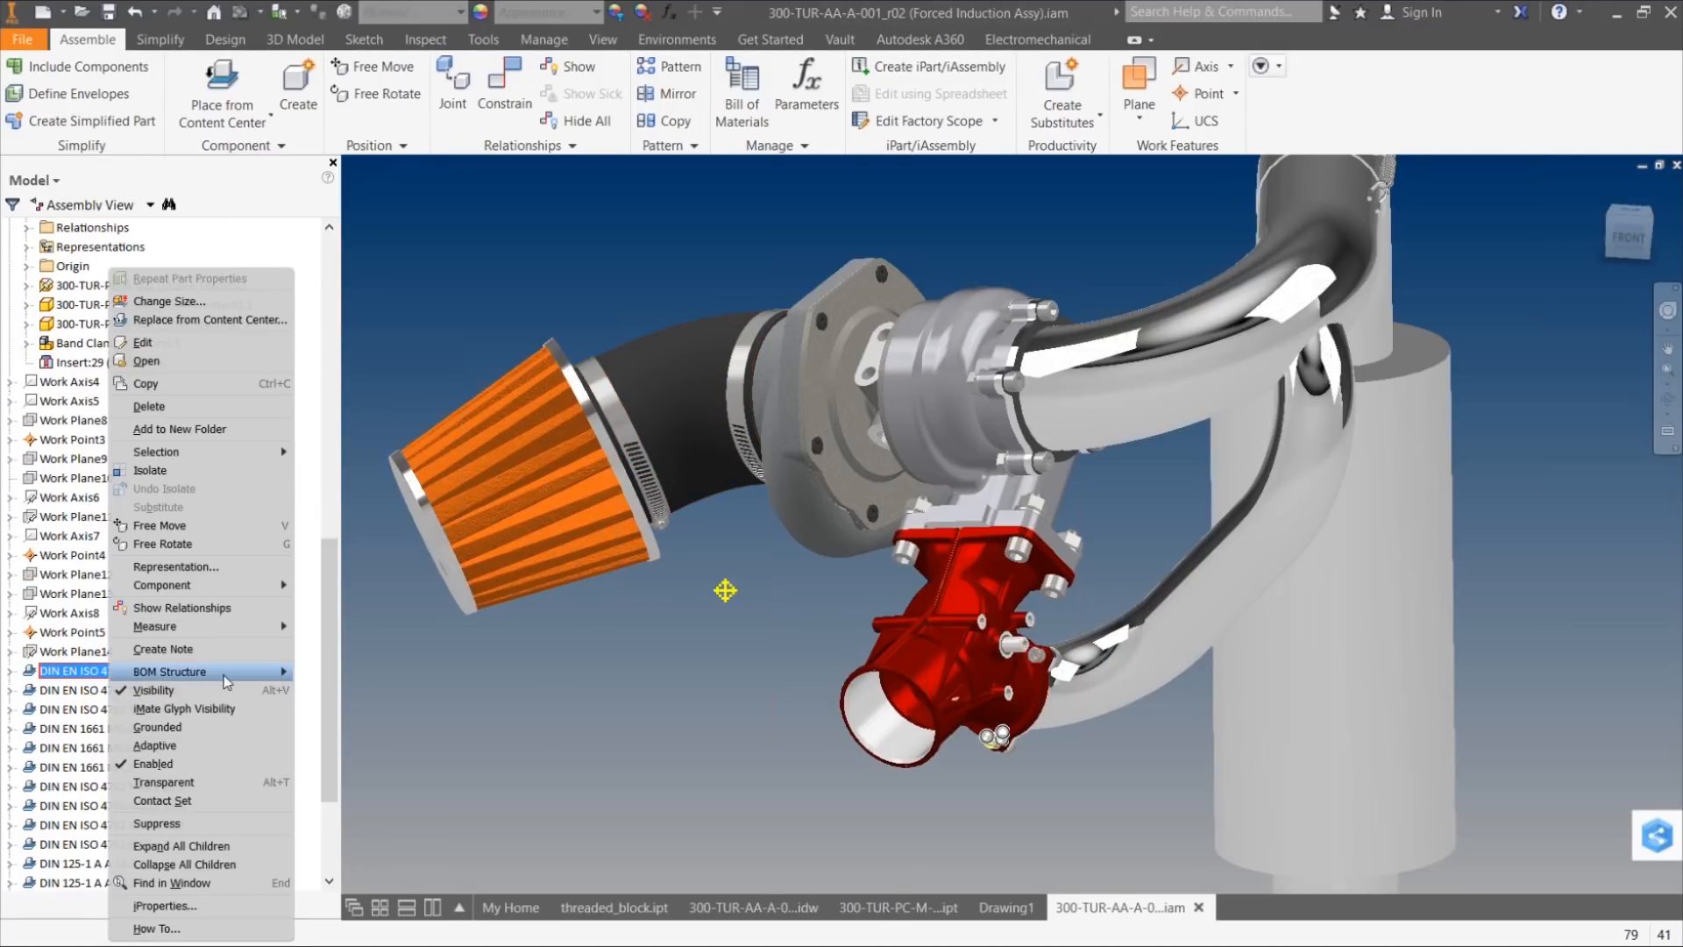
{"action": "mouse_move", "coordinate": [223, 675]}
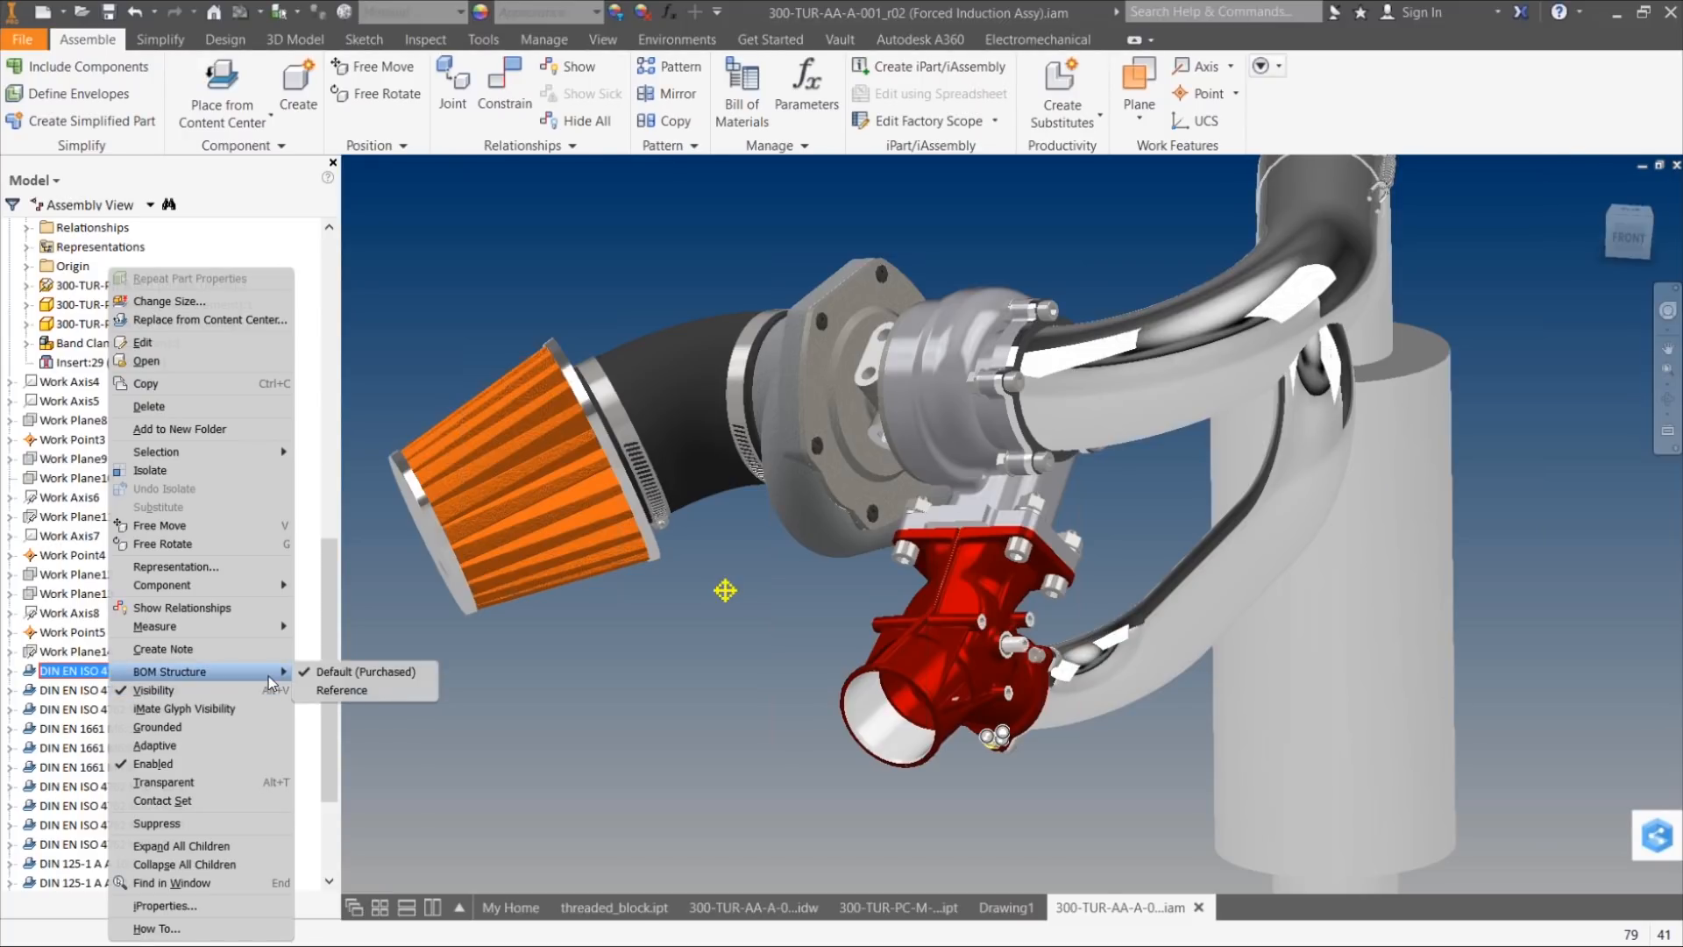
Step: Examine the BOM structure of the components in the assembly's Bill of Materials, and close the assembly
{"action": "left_click", "coordinate": [751, 112]}
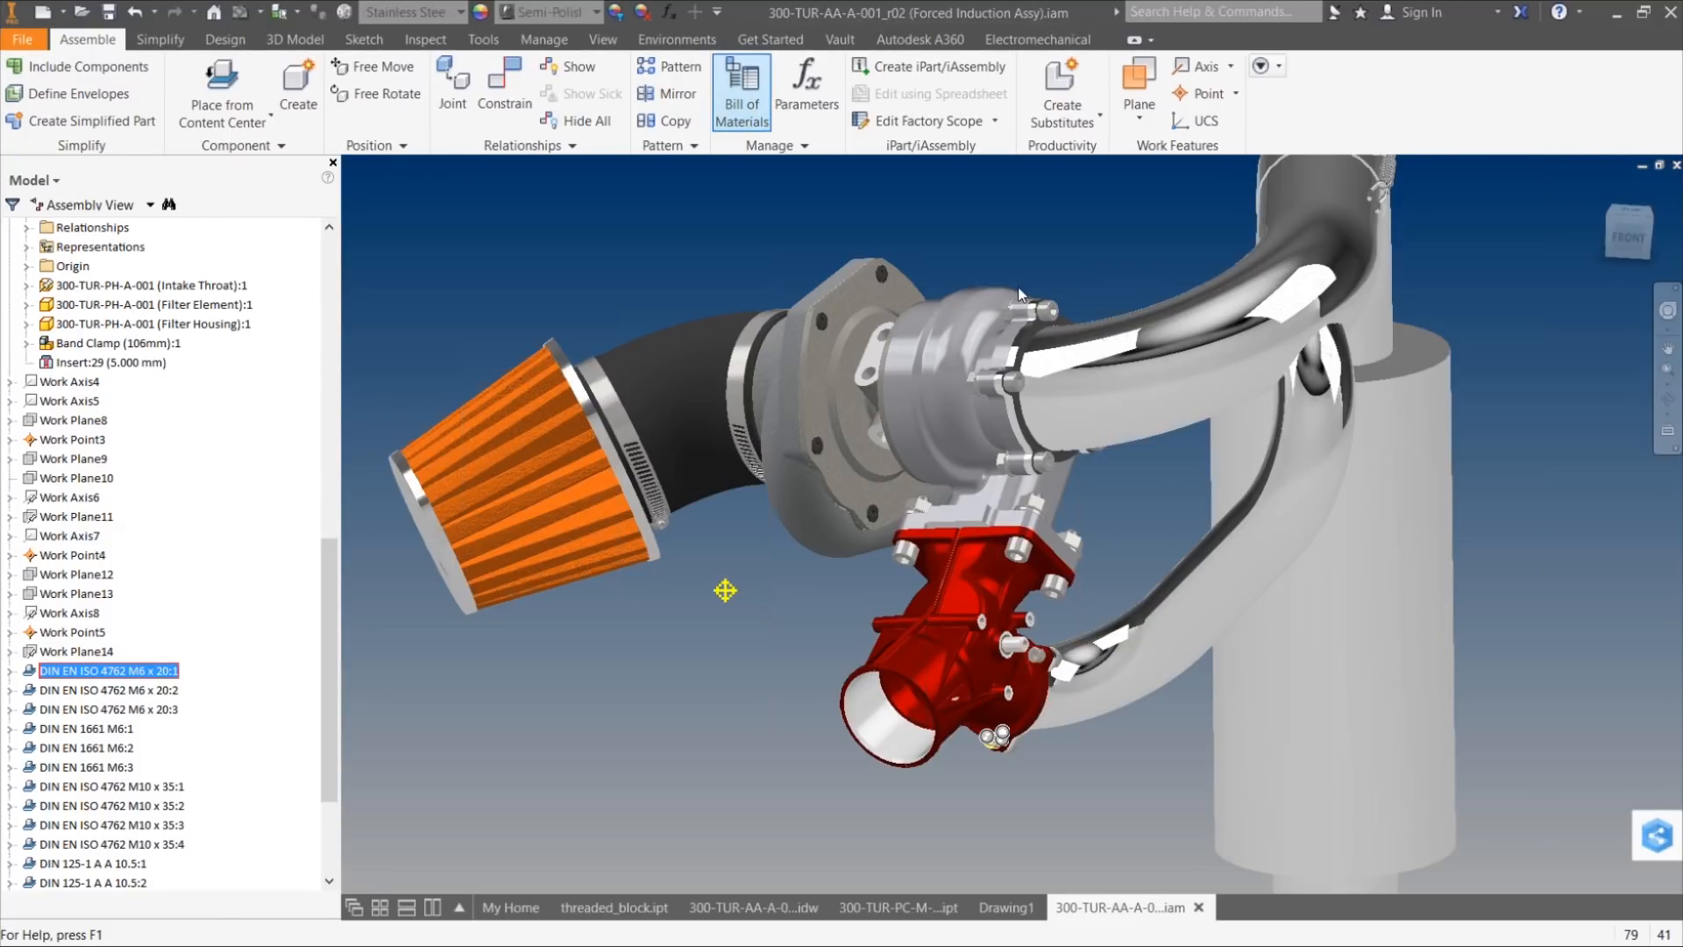
{"action": "left_click_drag", "start_coordinate": [852, 255], "coordinate": [776, 183]}
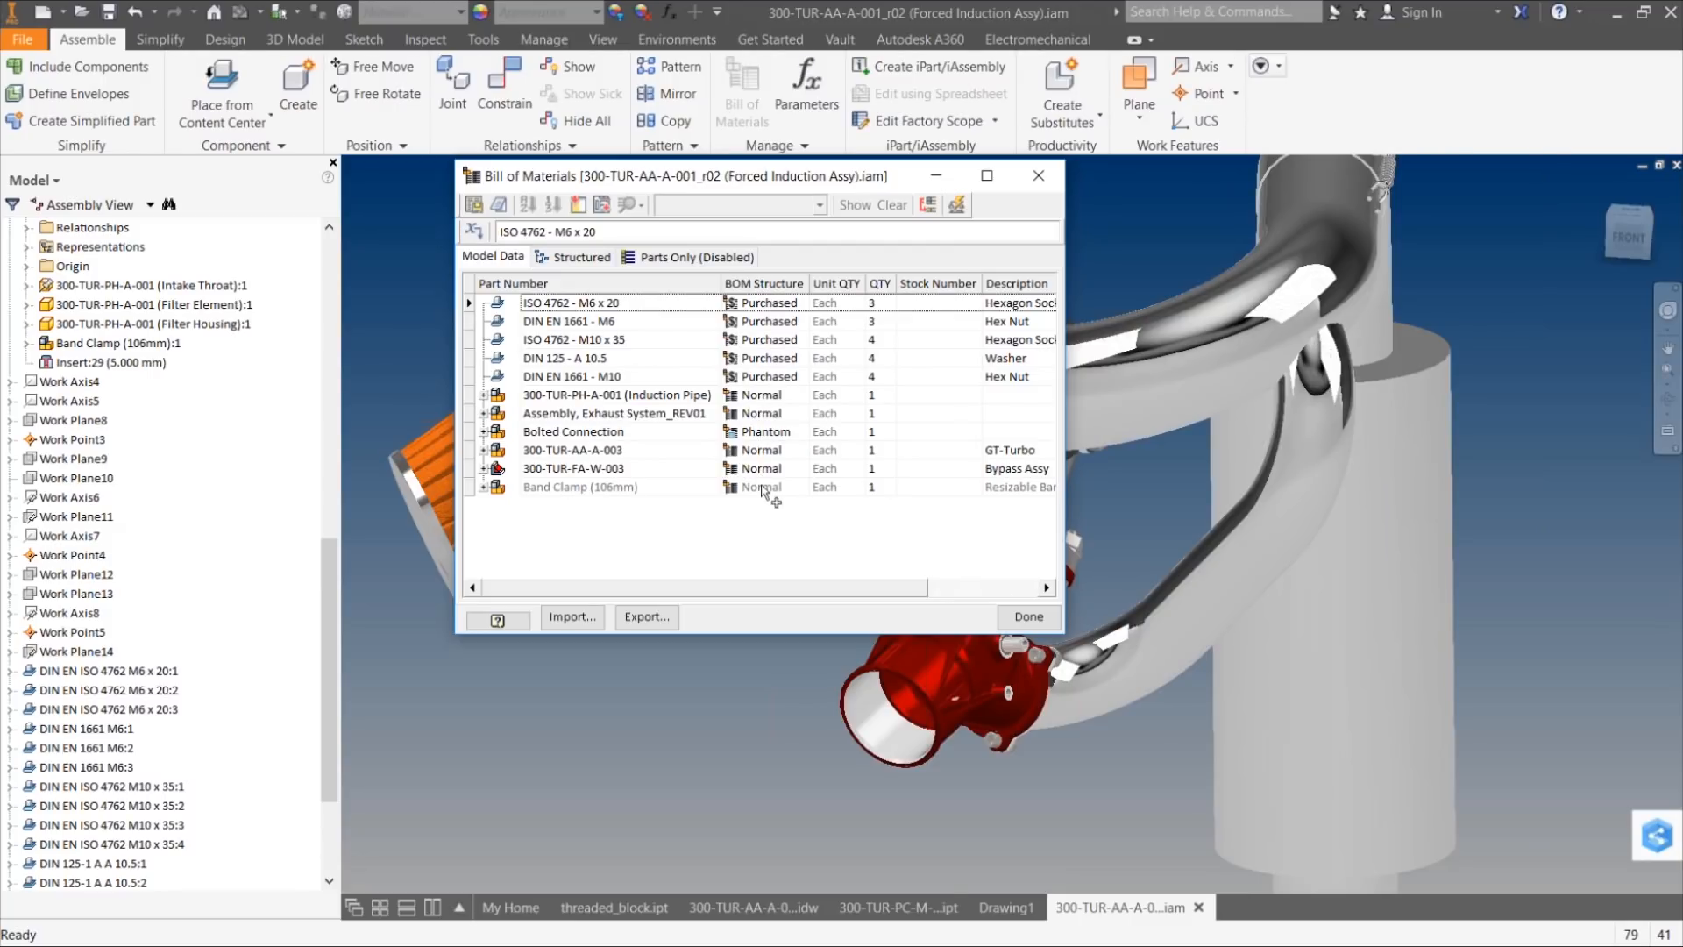
{"action": "key", "text": "Escape"}
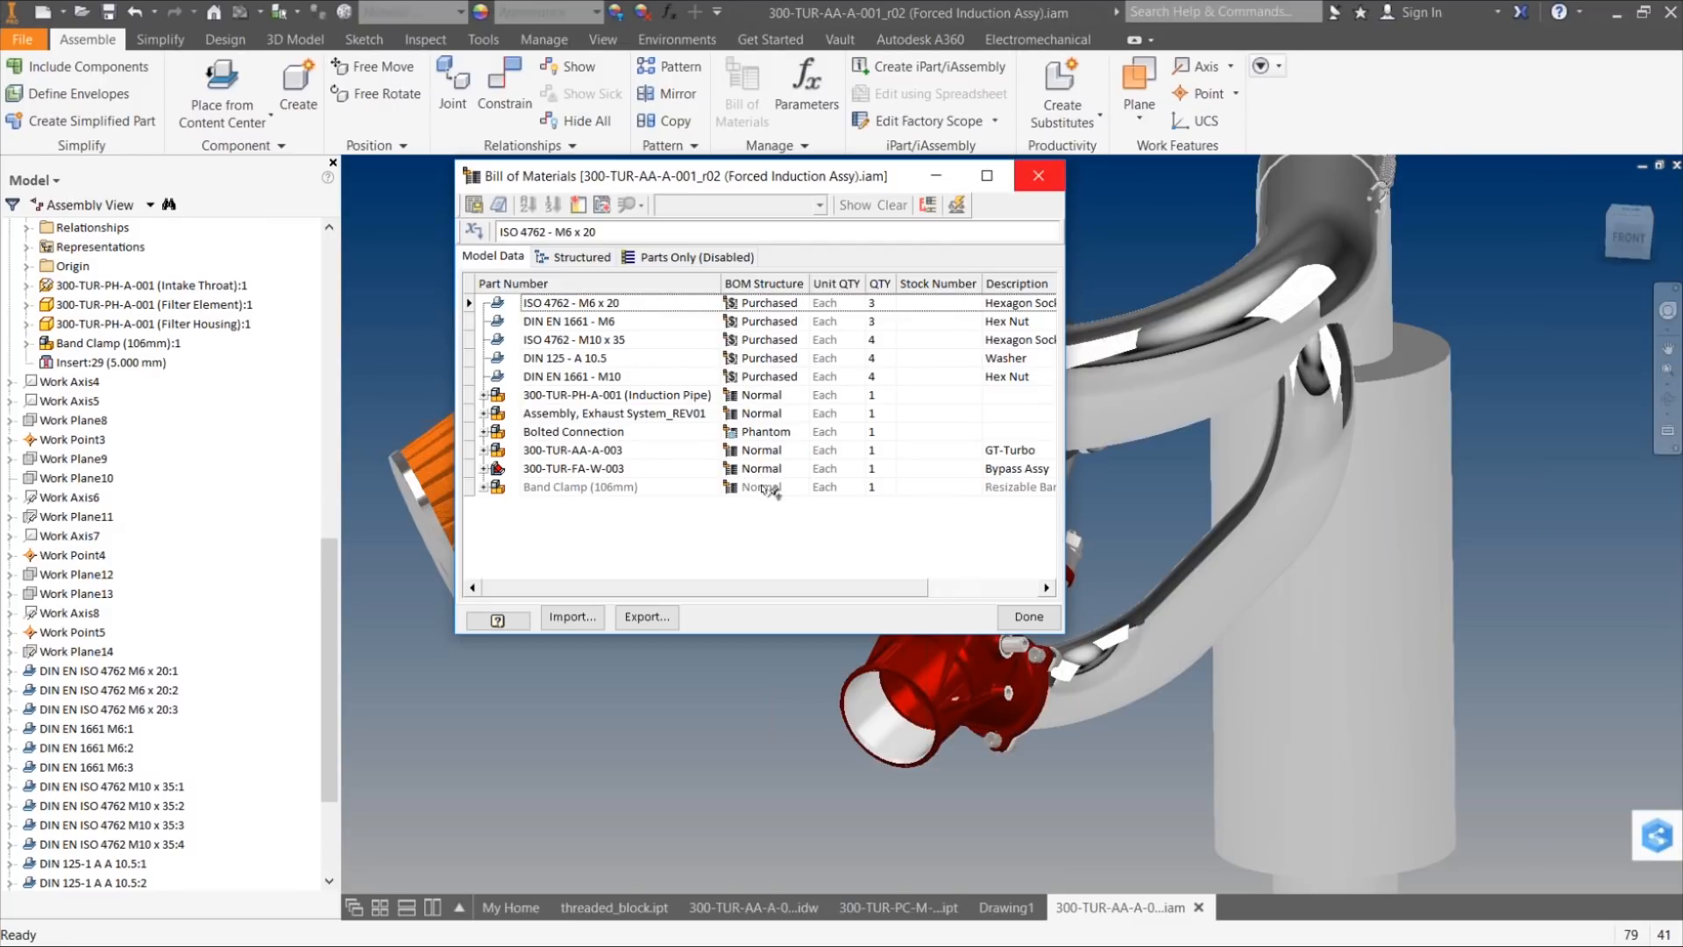
{"action": "left_click", "coordinate": [1198, 908]}
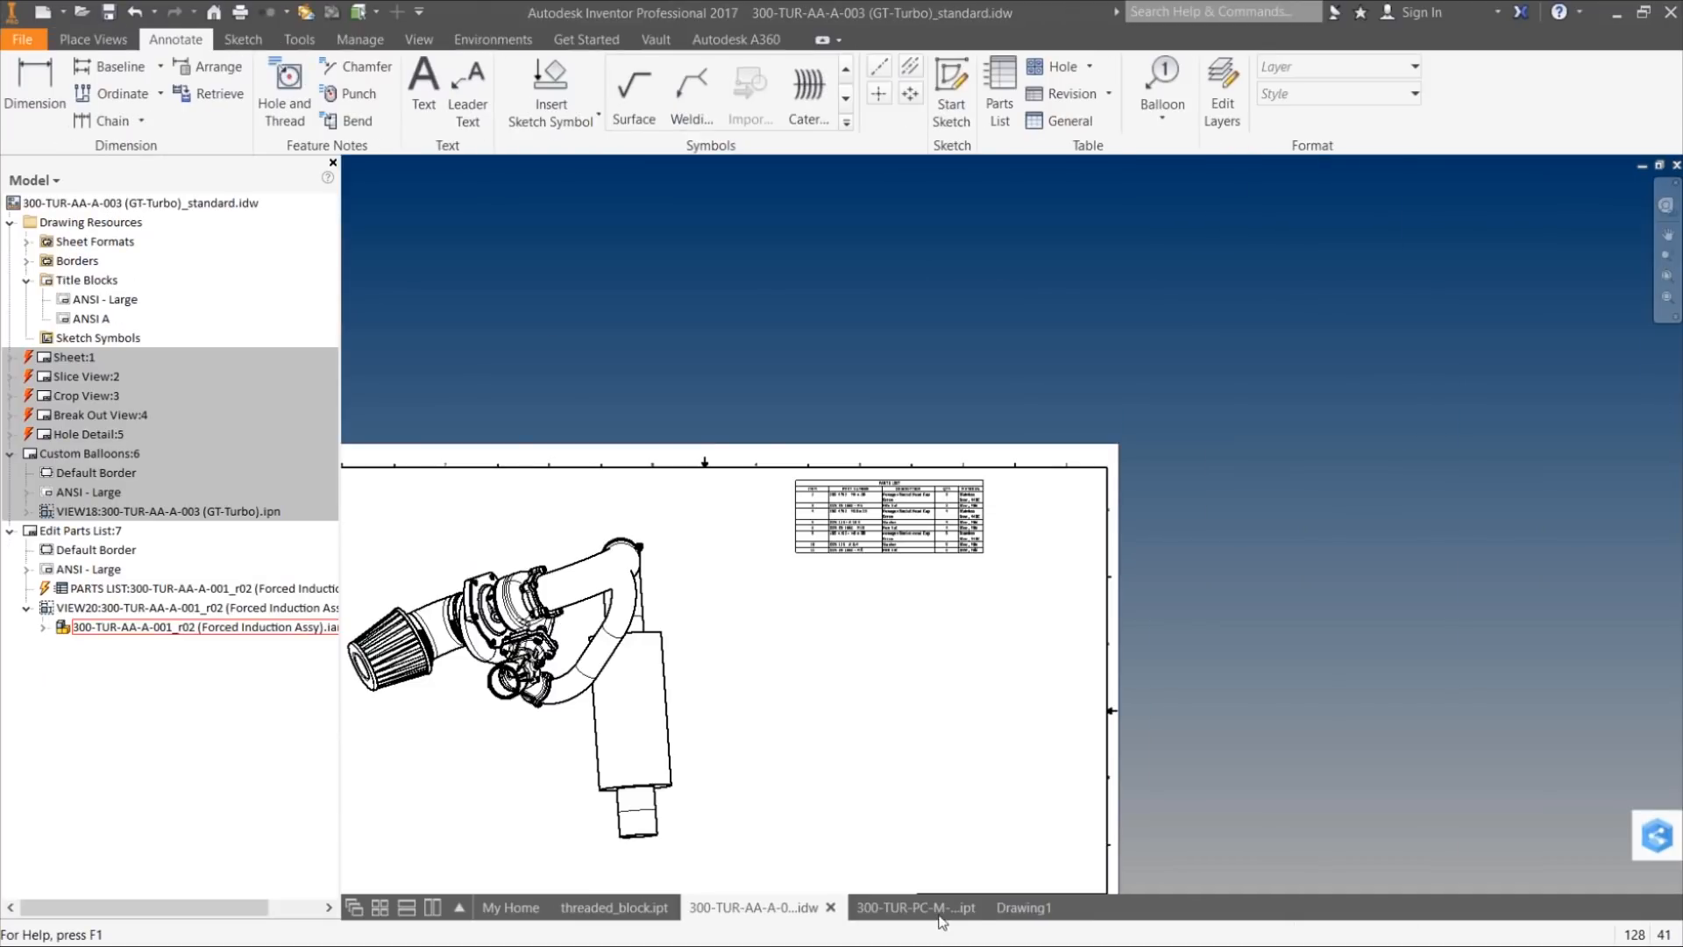
Step: Check the title block of Drawing1 and reopen the iProperties of the Turbo Bearing Housing part
{"action": "left_click", "coordinate": [1010, 906]}
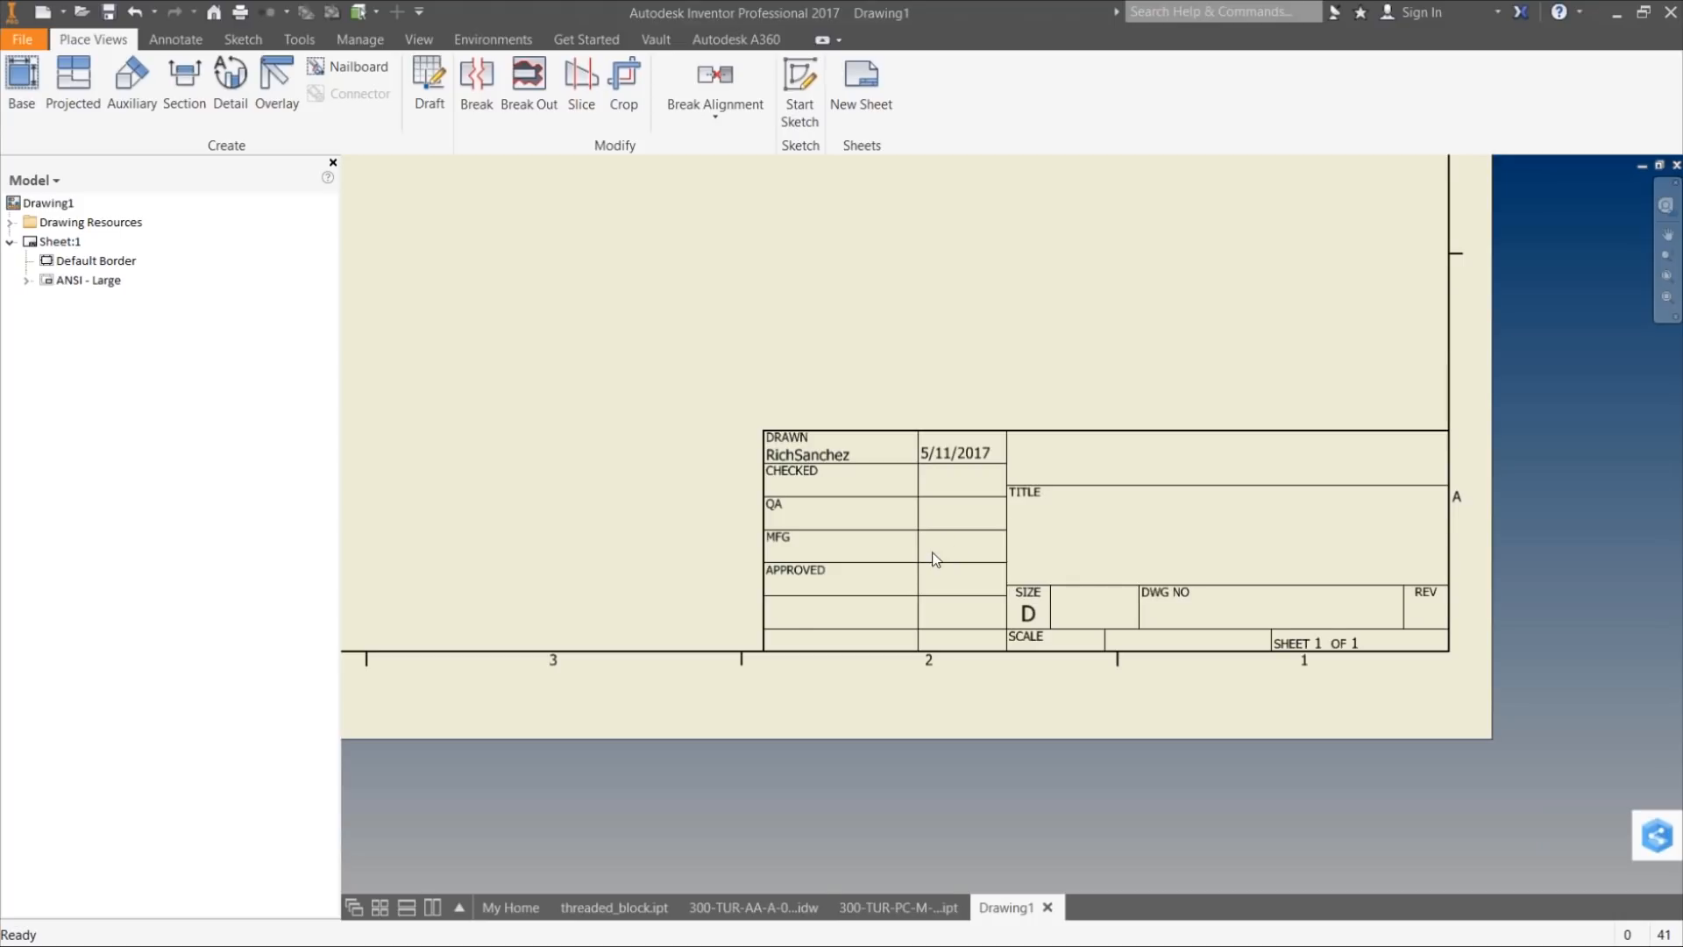
{"action": "mouse_move", "coordinate": [925, 908]}
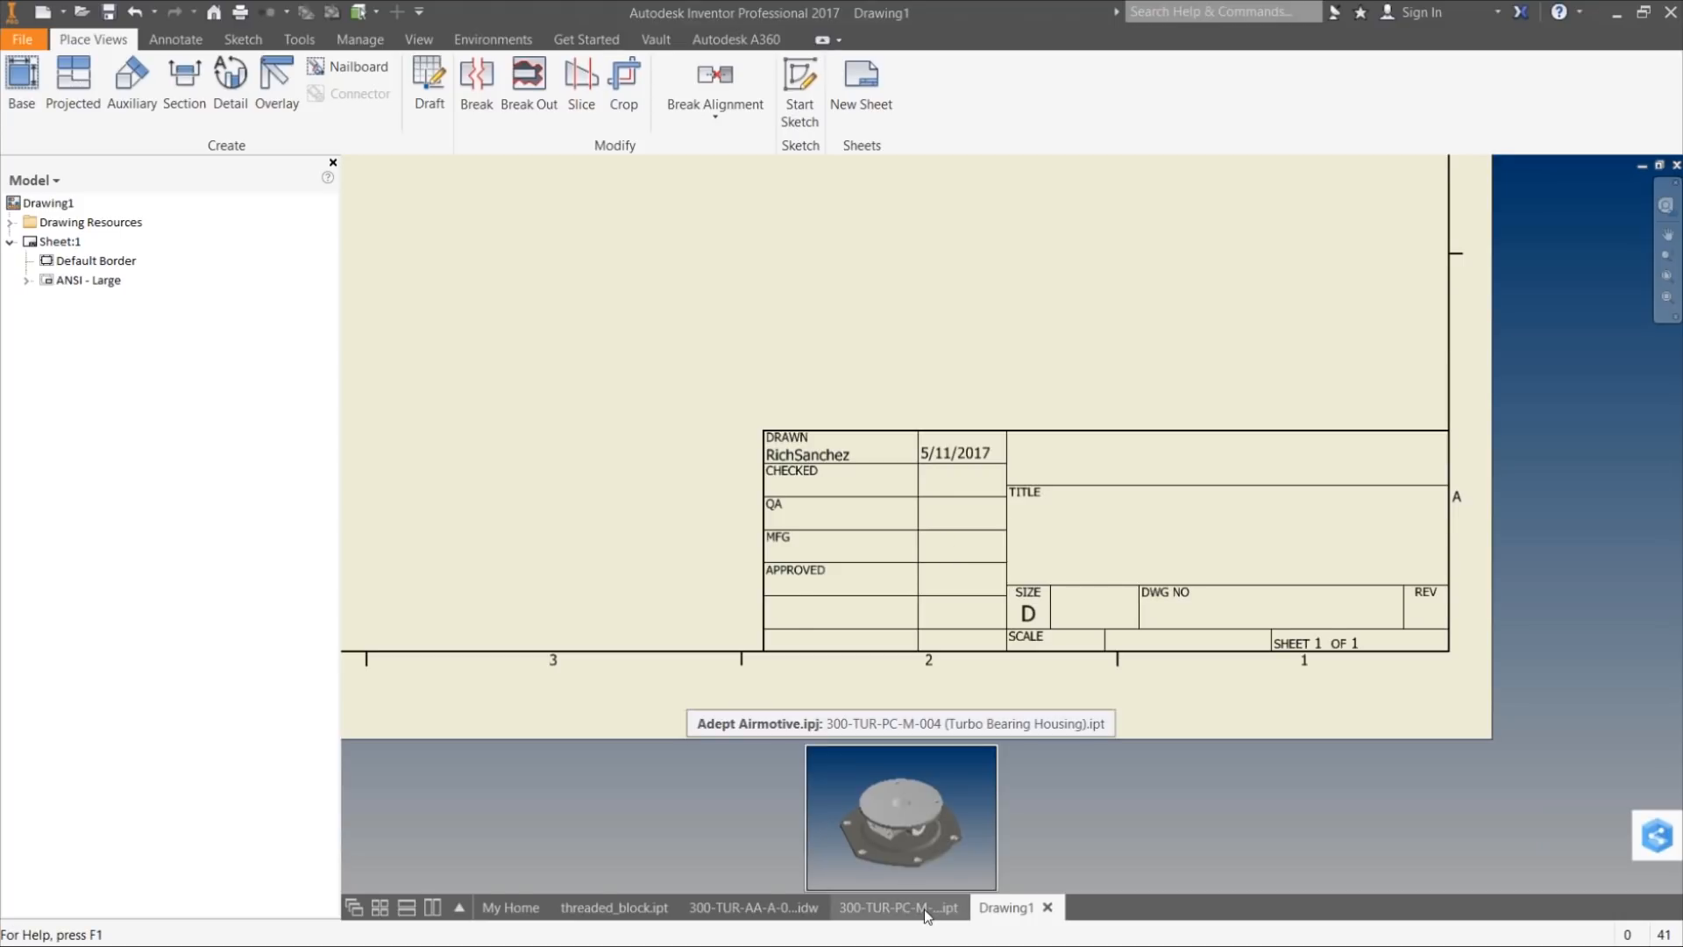
{"action": "left_click", "coordinate": [925, 908]}
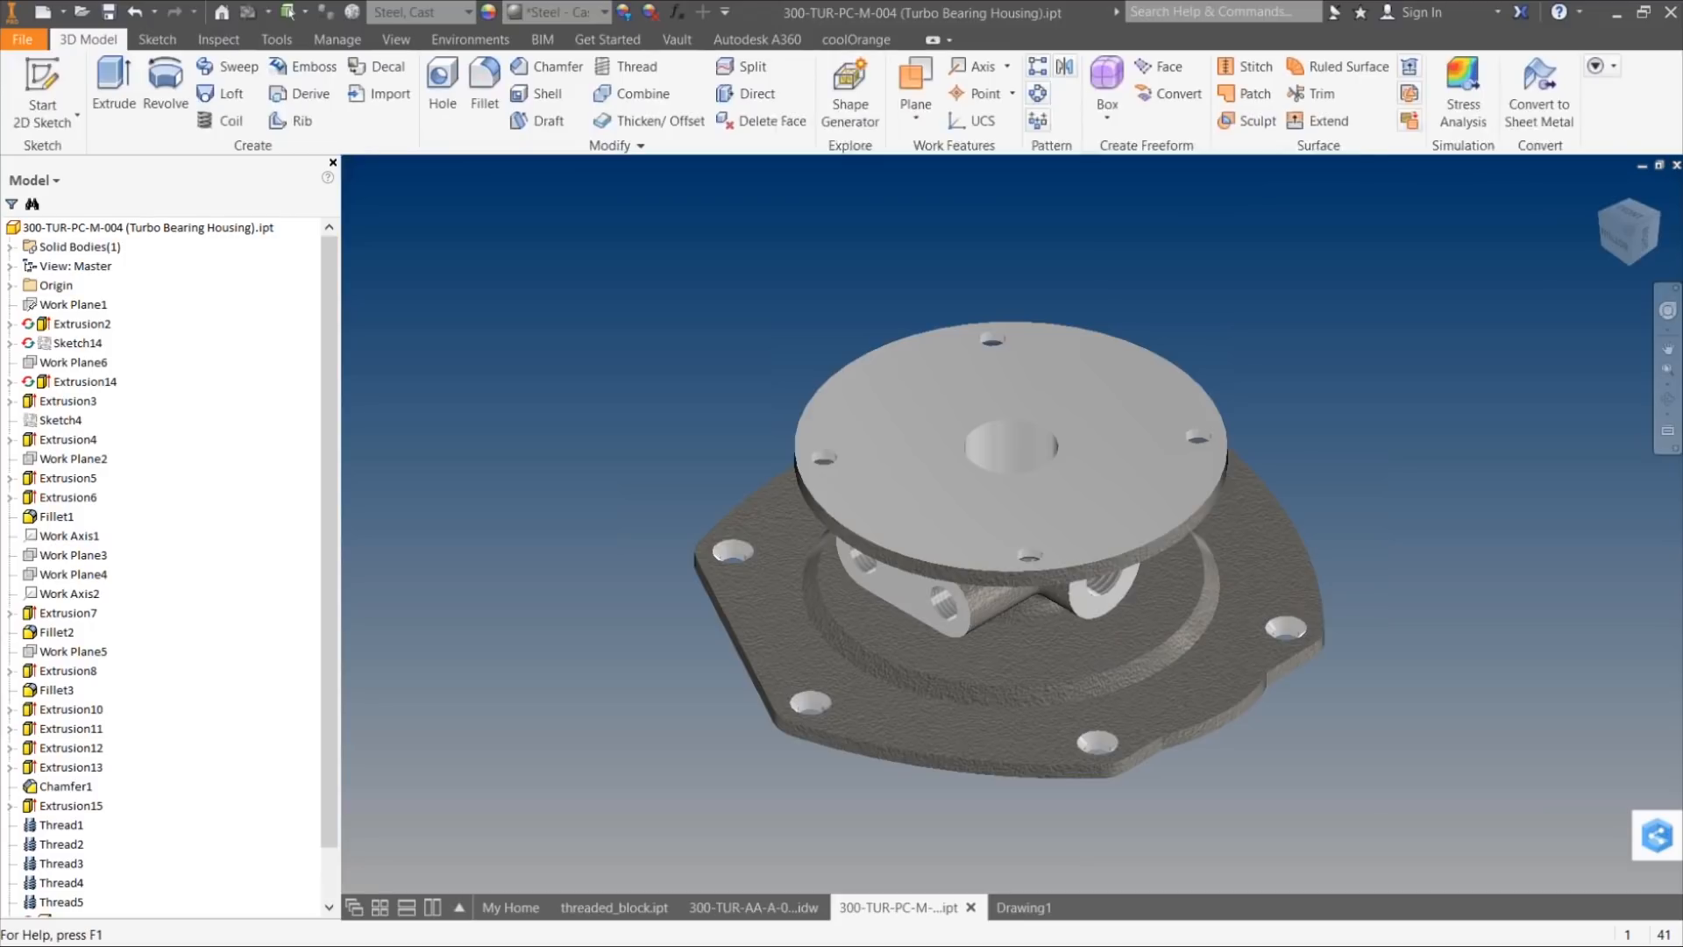
{"action": "left_click", "coordinate": [221, 228]}
{"action": "right_click", "coordinate": [218, 229]}
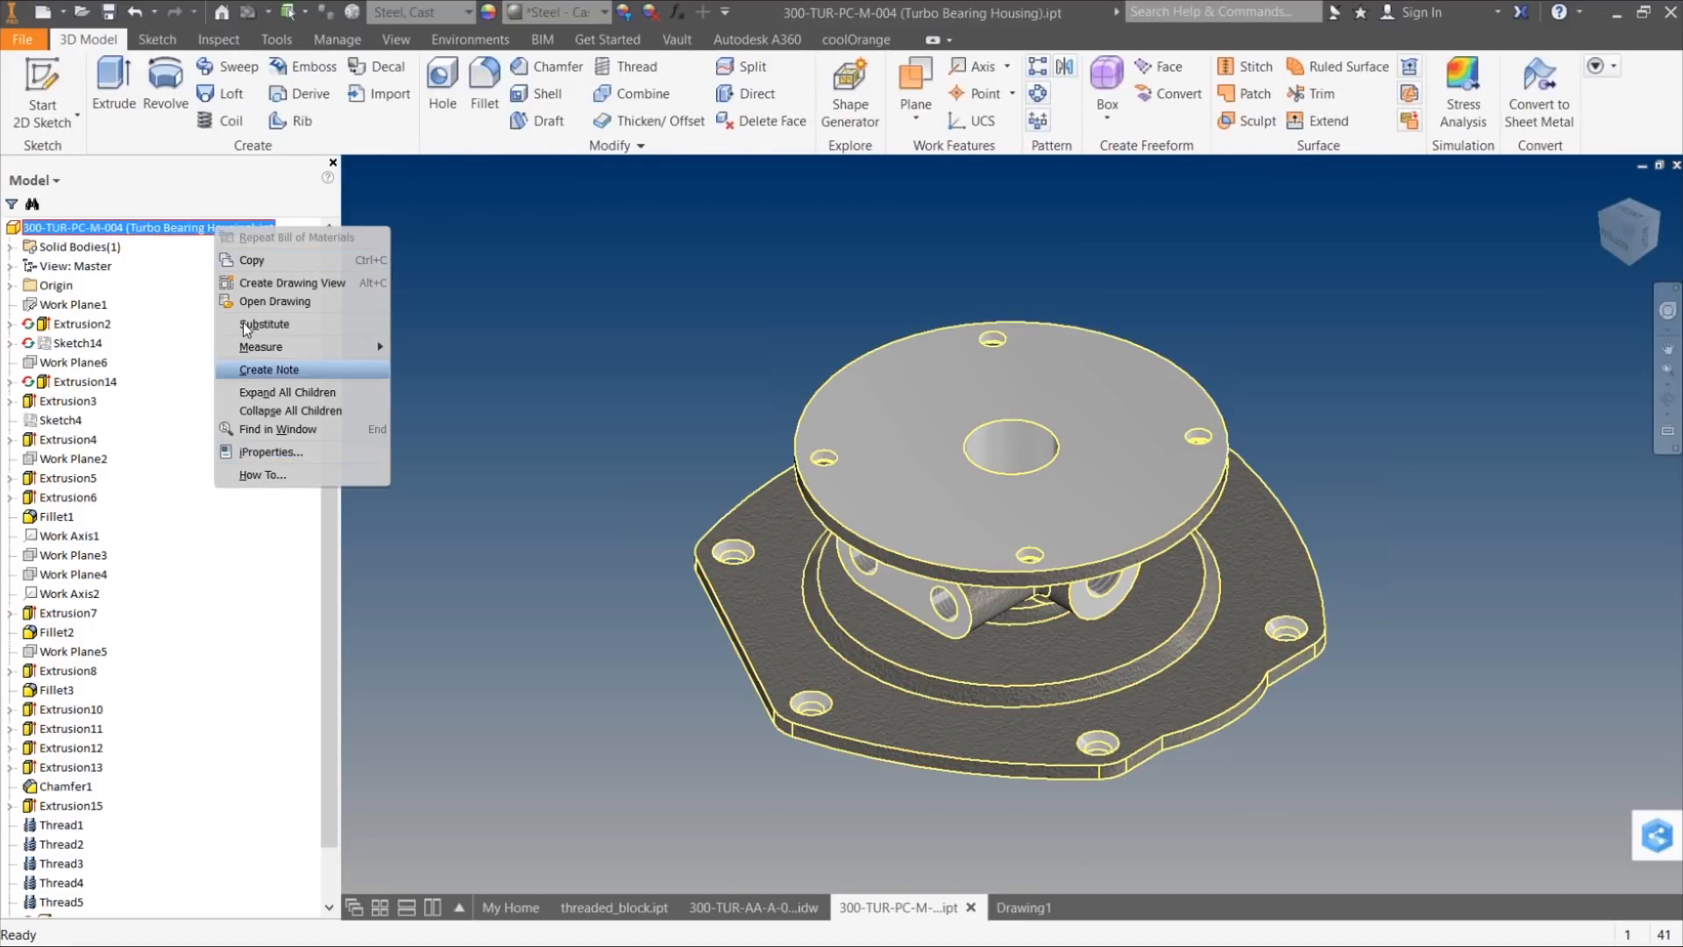
{"action": "left_click", "coordinate": [271, 451]}
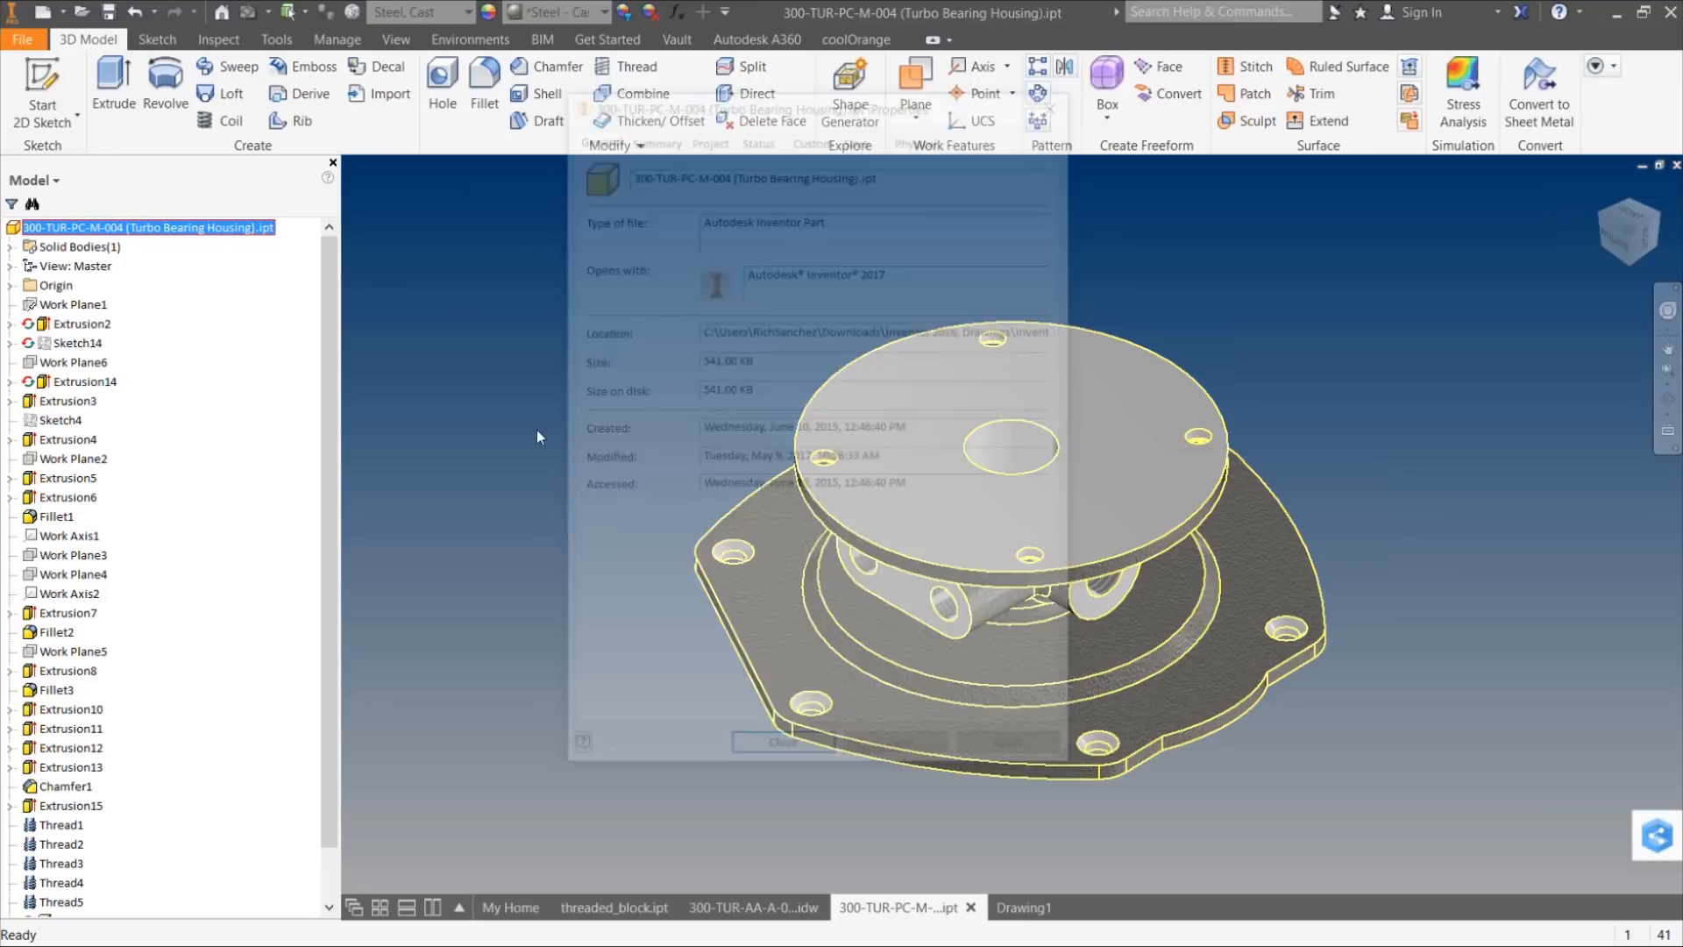
Step: Set the Turbo Bearing Housing part's Stock Number iProperty to 123456_KETIV and accept the properties
{"action": "left_click", "coordinate": [653, 132]}
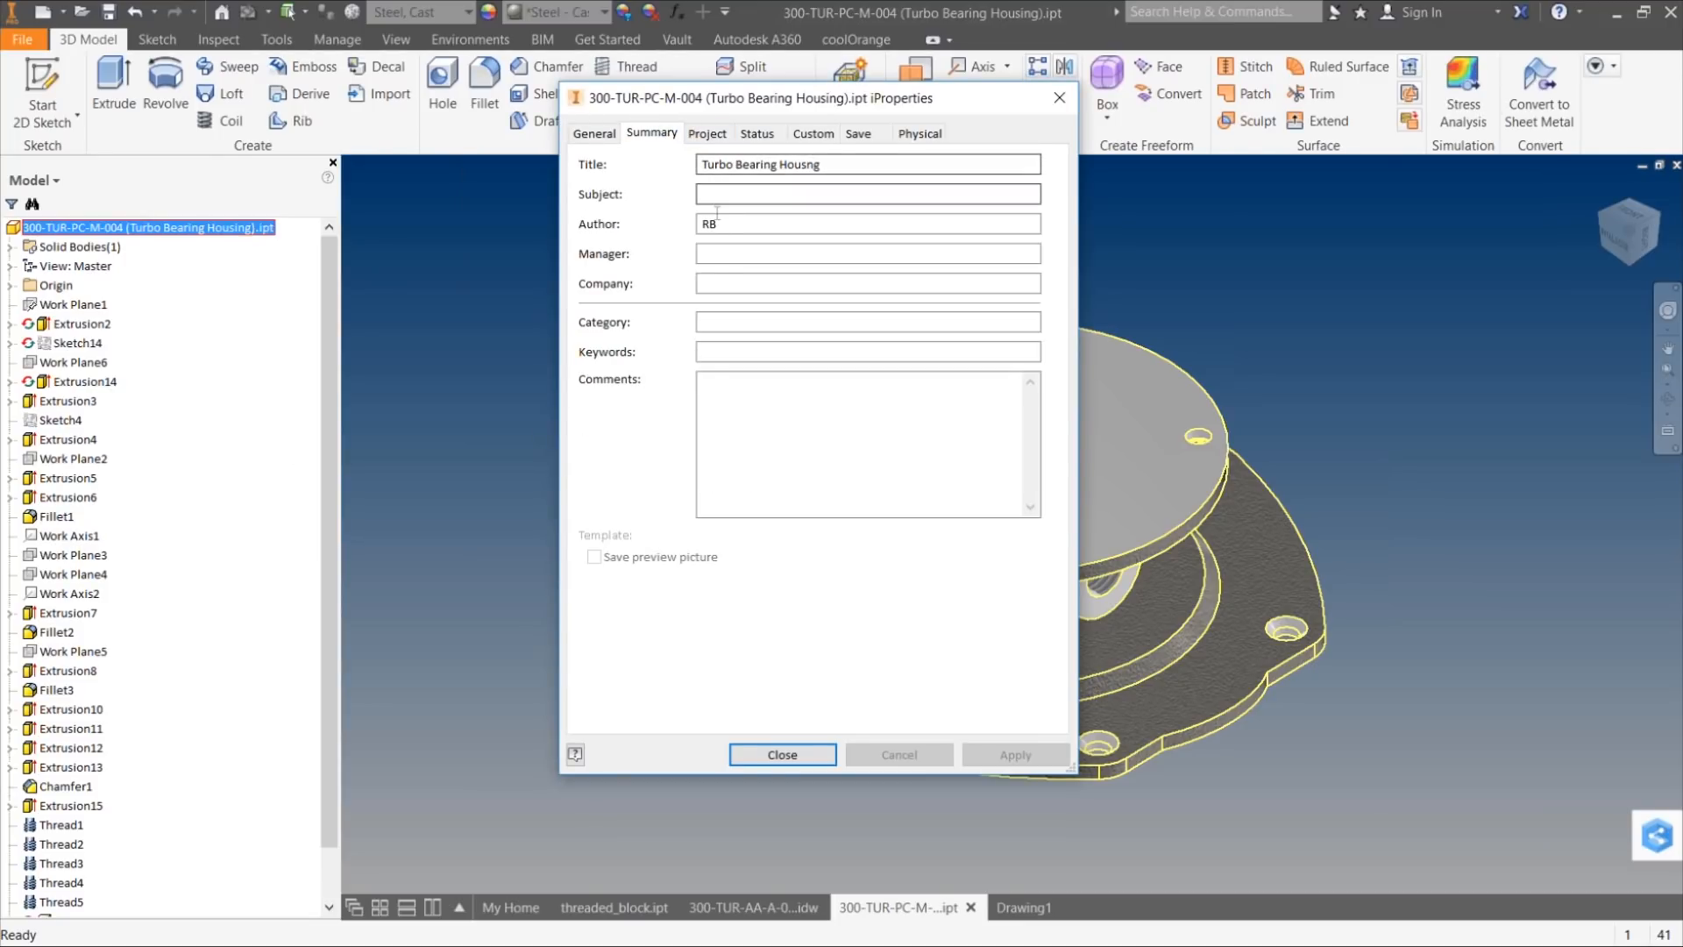
{"action": "left_click", "coordinate": [712, 136]}
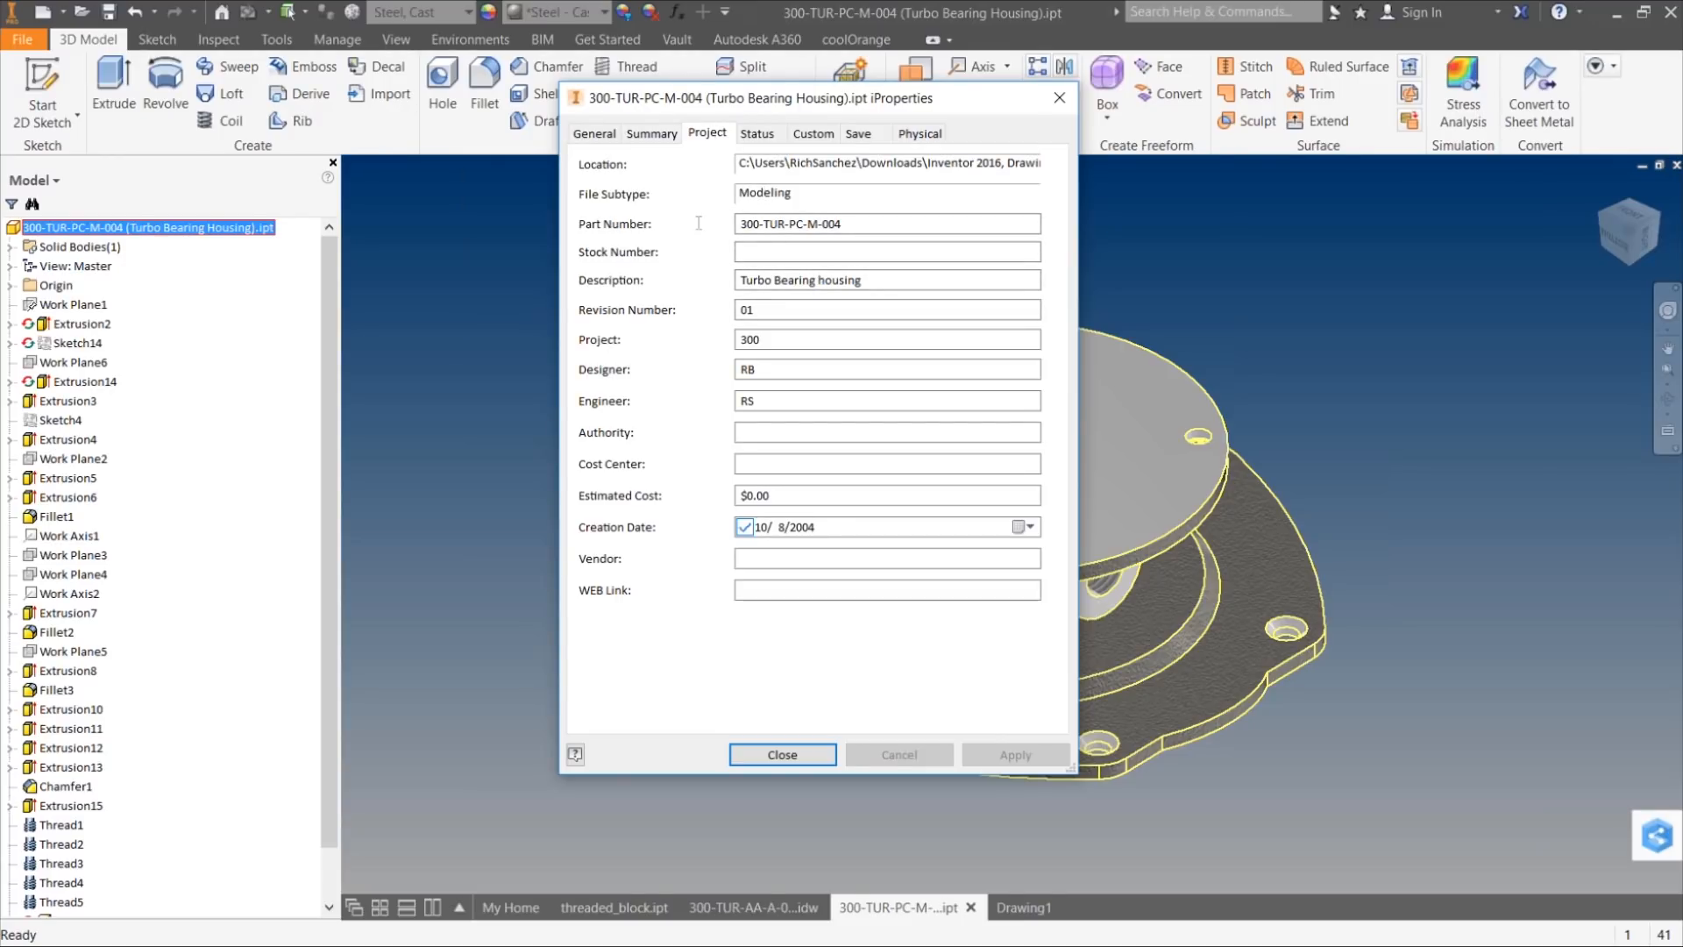
{"action": "left_click", "coordinate": [815, 252]}
{"action": "type", "text": "123456-"}
{"action": "key", "text": "BackSpace"}
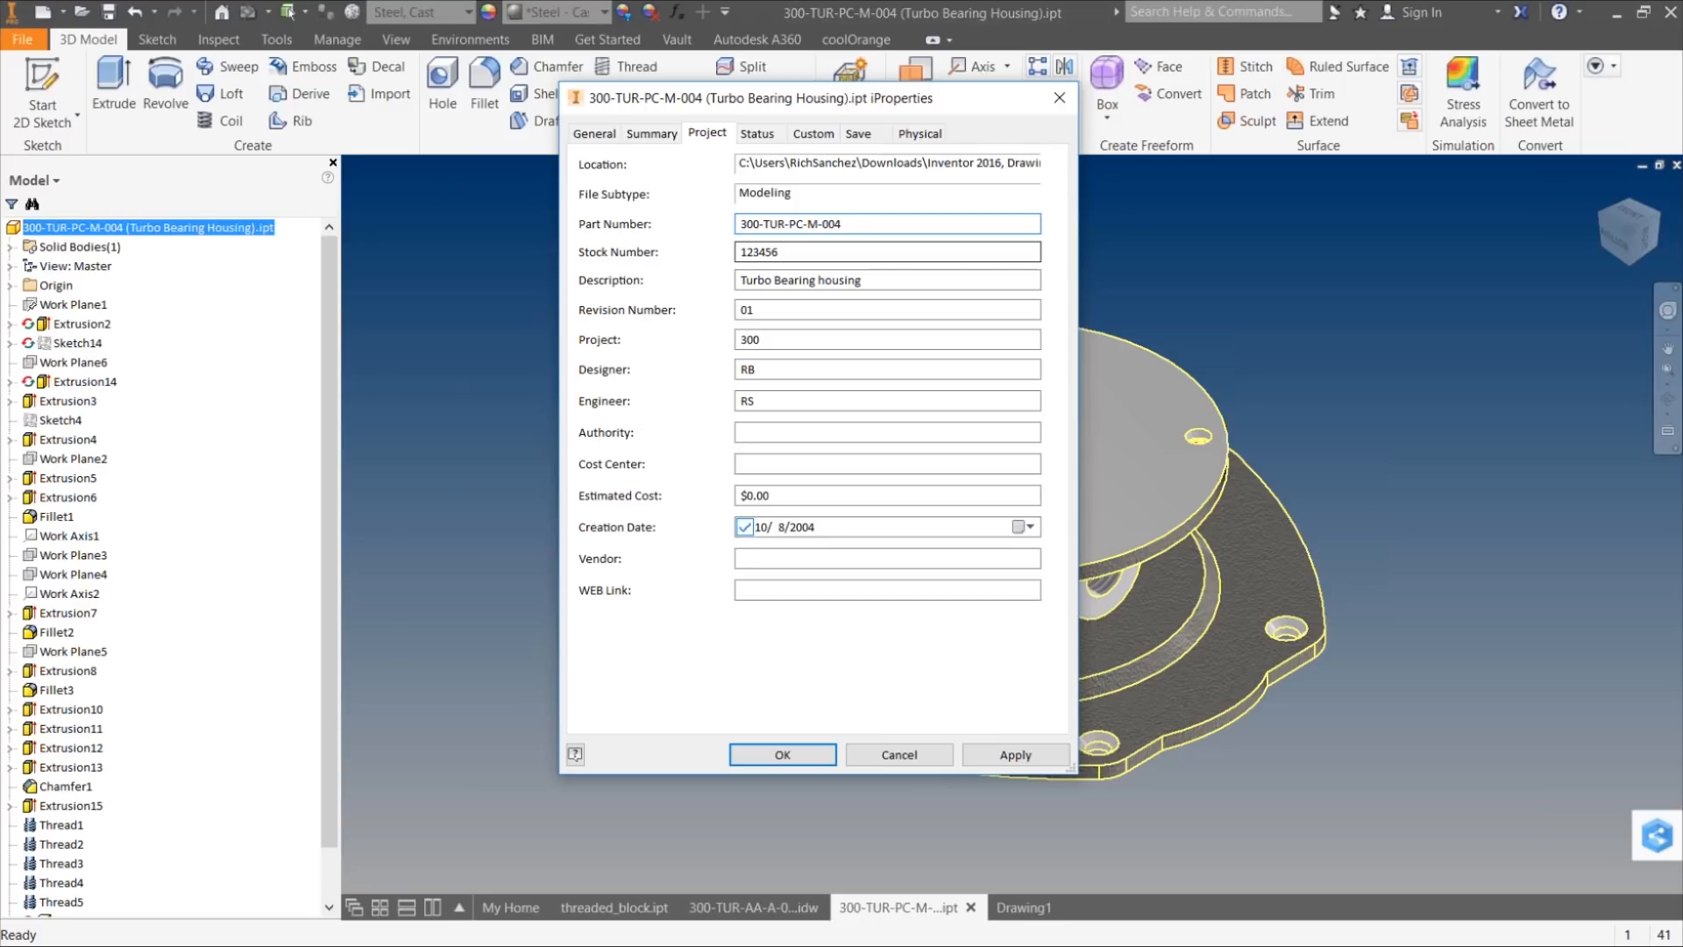
{"action": "left_click", "coordinate": [823, 250]}
{"action": "type", "text": "_KETI"}
{"action": "type", "text": "V"}
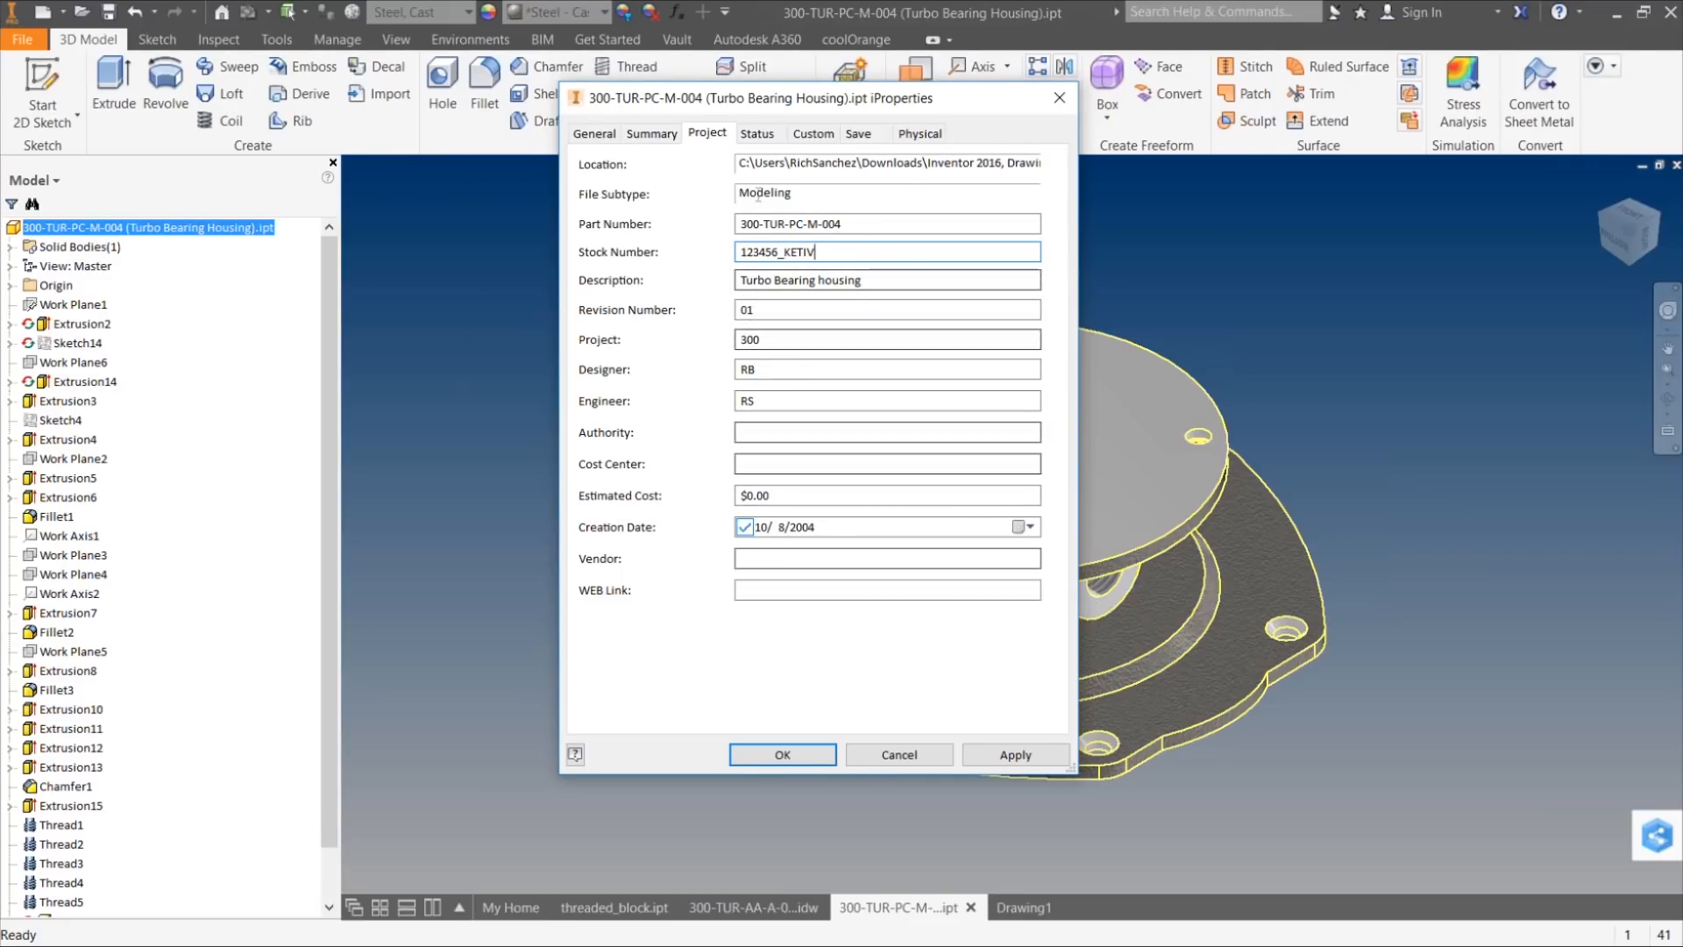
{"action": "left_click", "coordinate": [756, 133]}
{"action": "left_click", "coordinate": [707, 133]}
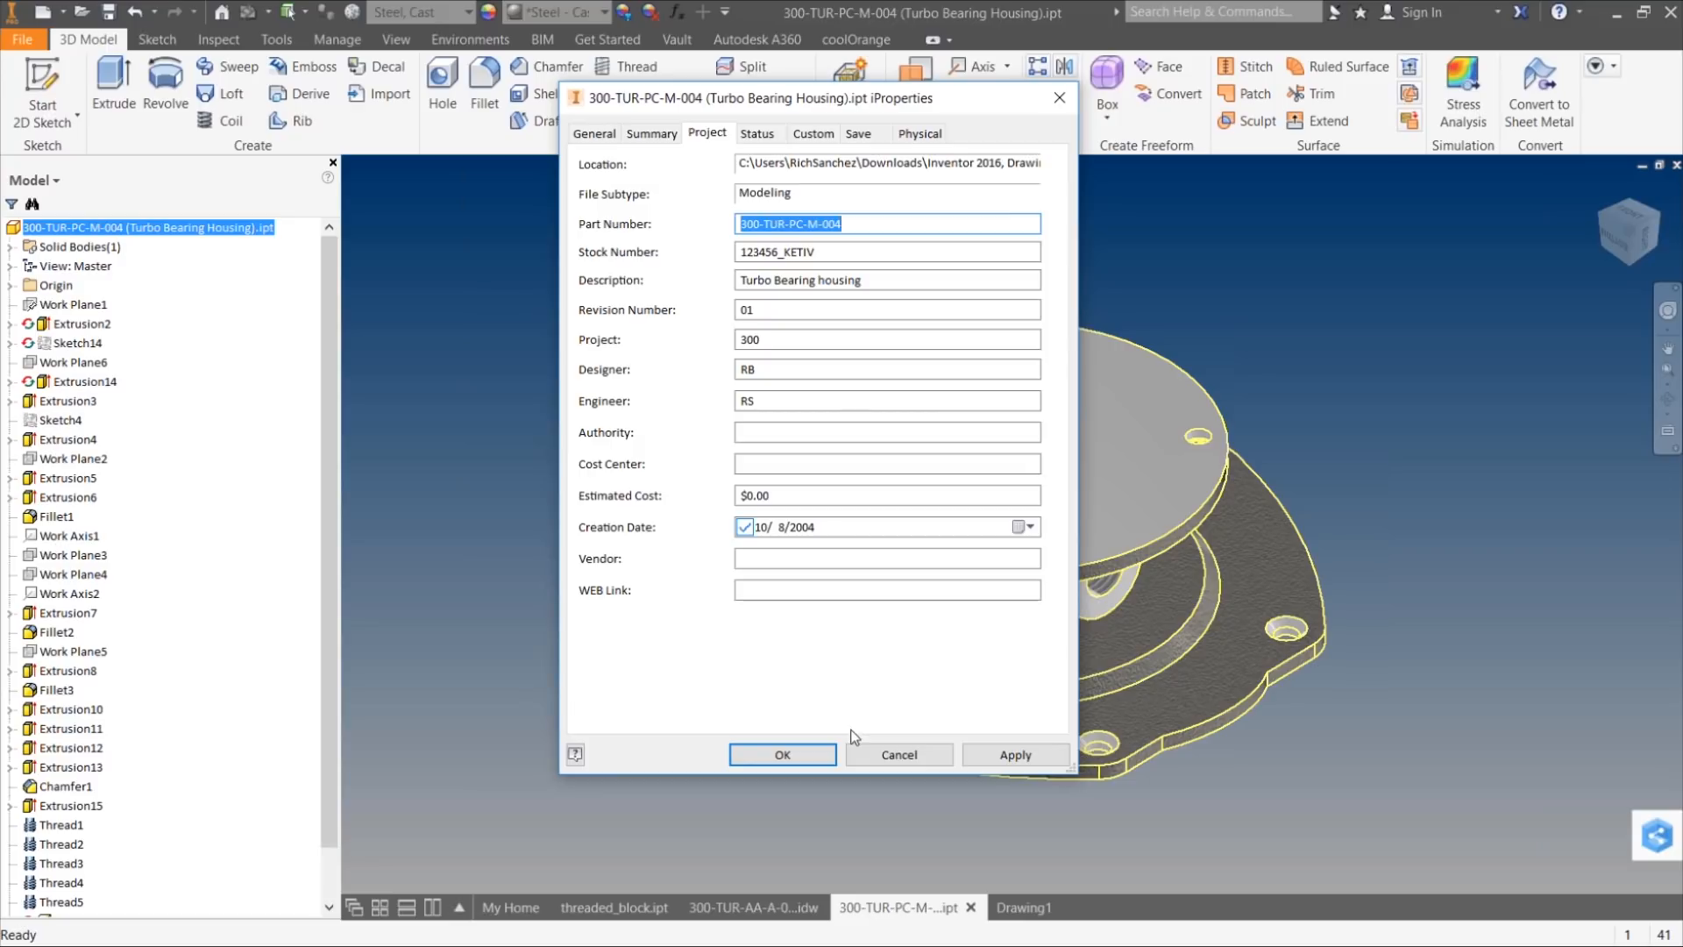
{"action": "left_click", "coordinate": [799, 751]}
Step: Switch to Drawing1 and open the definition of the sheet's ANSI - Large title block for editing
{"action": "left_click", "coordinate": [1006, 907]}
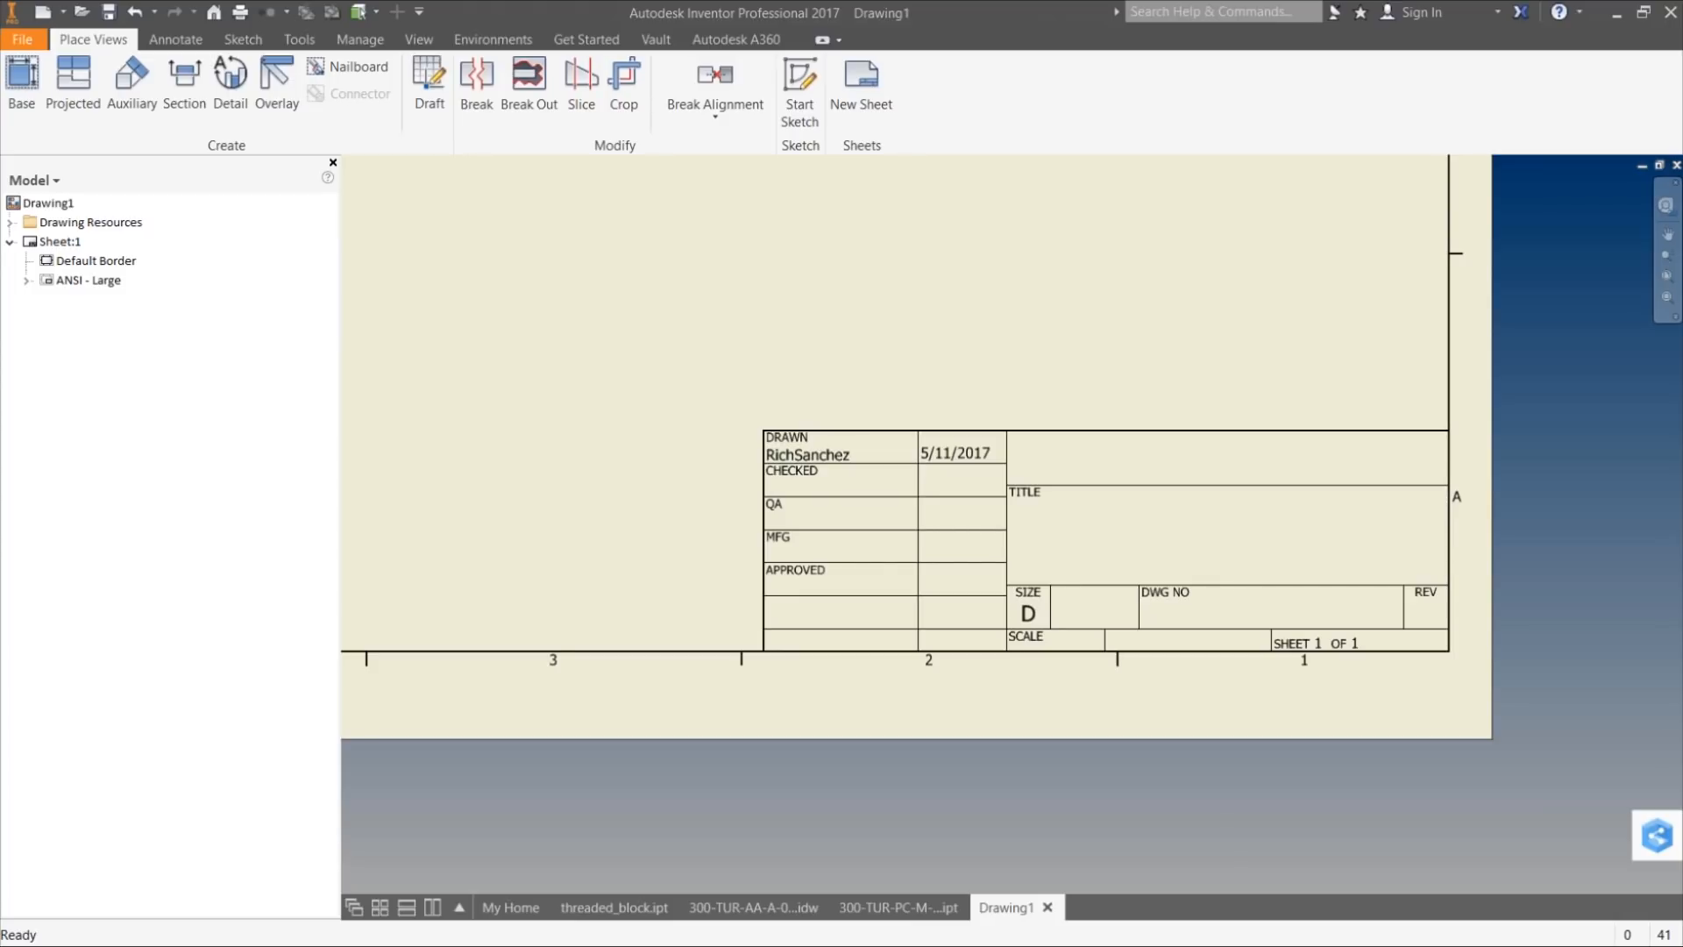
{"action": "right_click", "coordinate": [70, 245]}
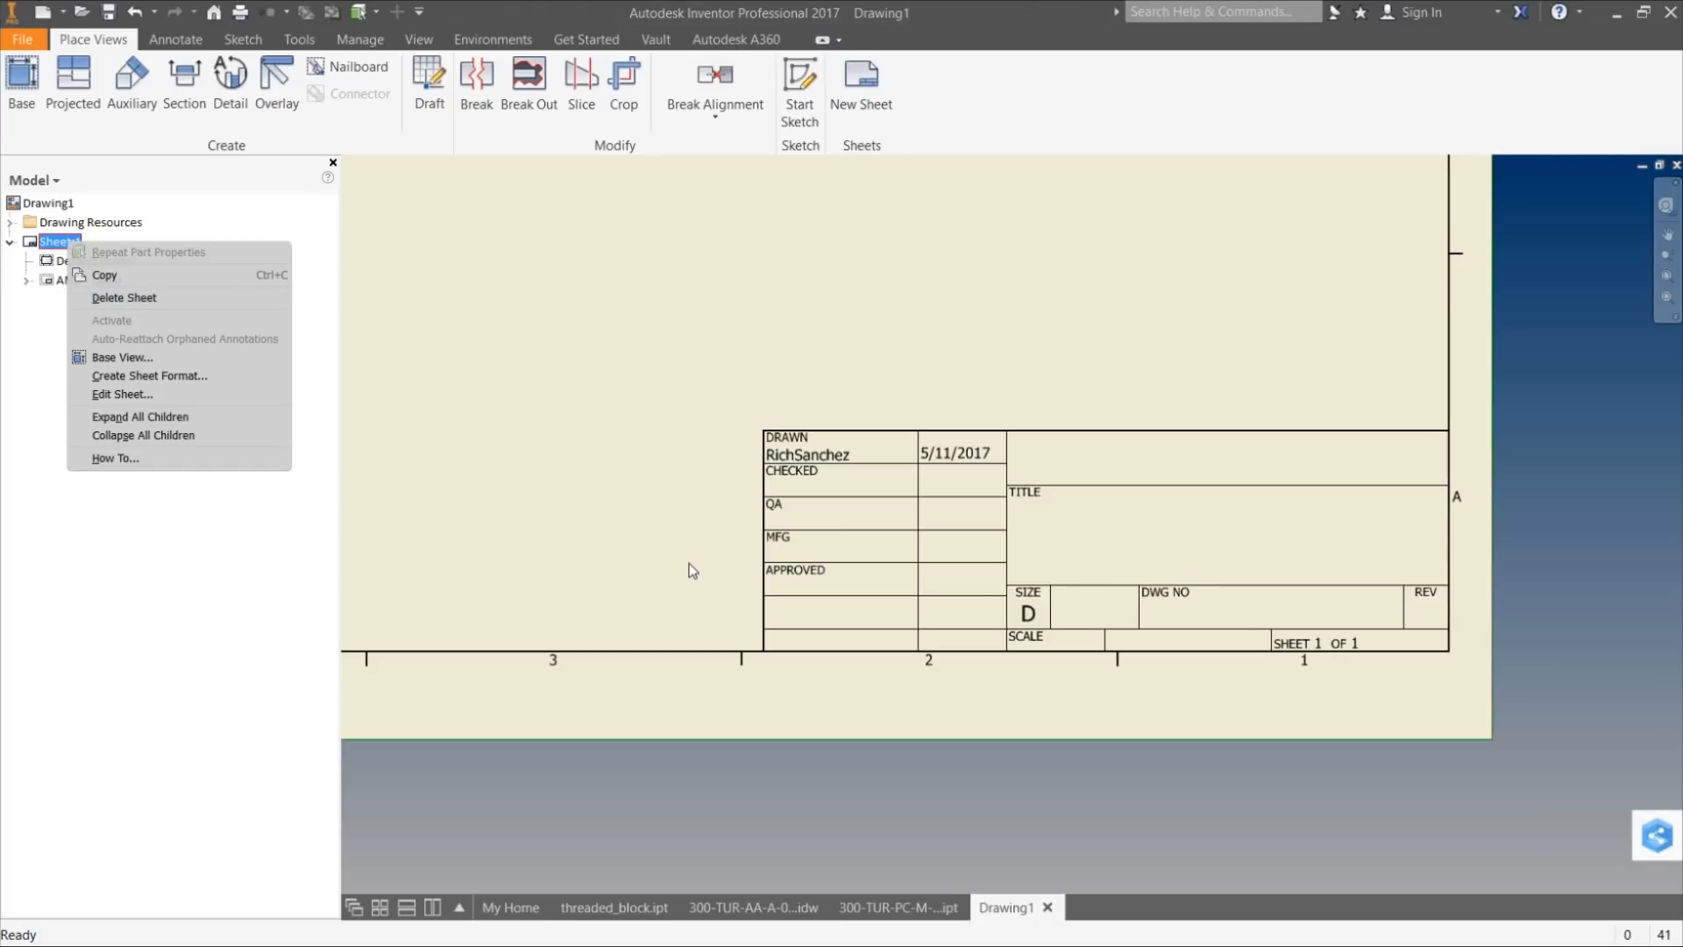
{"action": "left_click", "coordinate": [874, 558]}
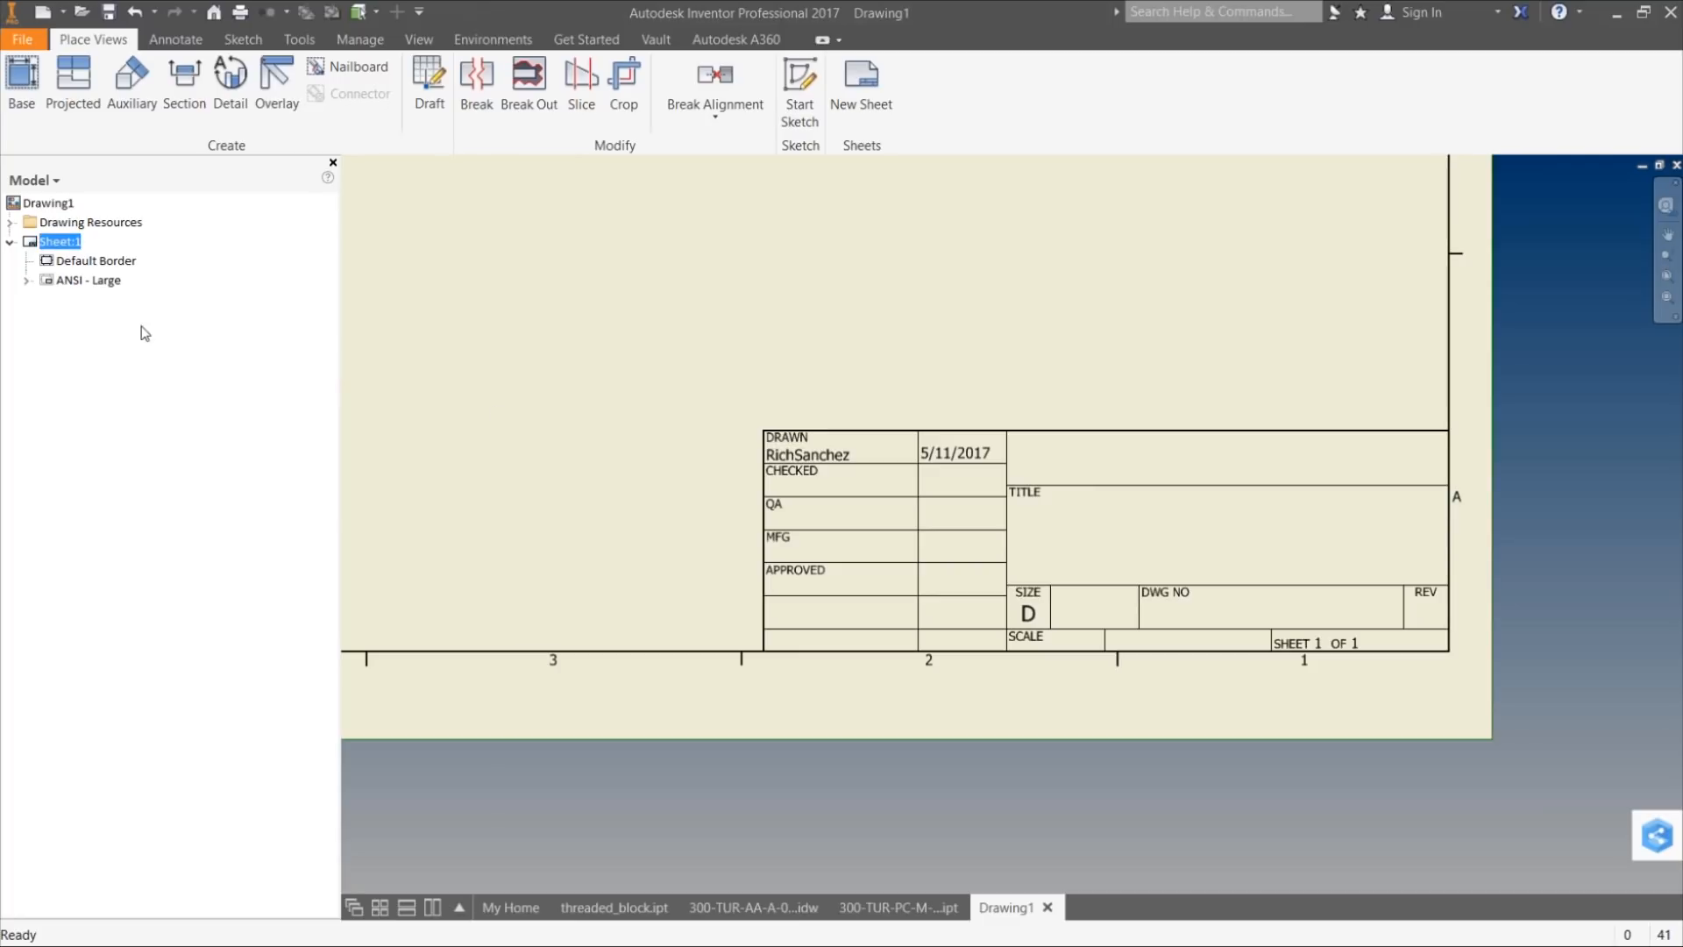
{"action": "right_click", "coordinate": [79, 282]}
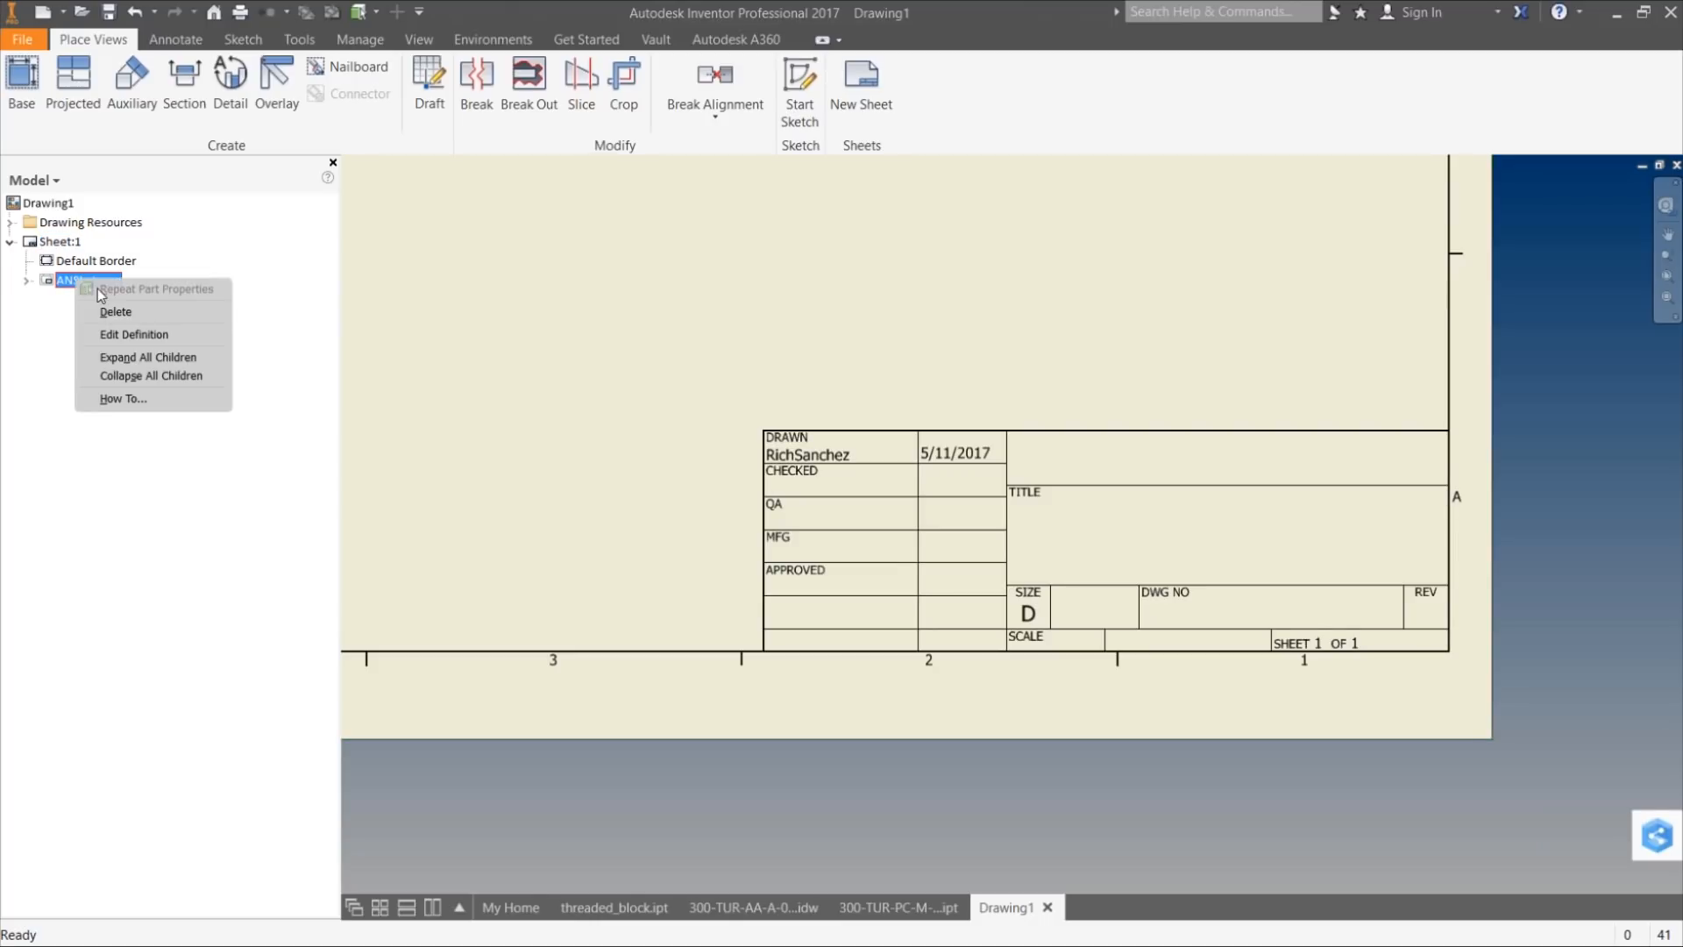
{"action": "left_click", "coordinate": [155, 335]}
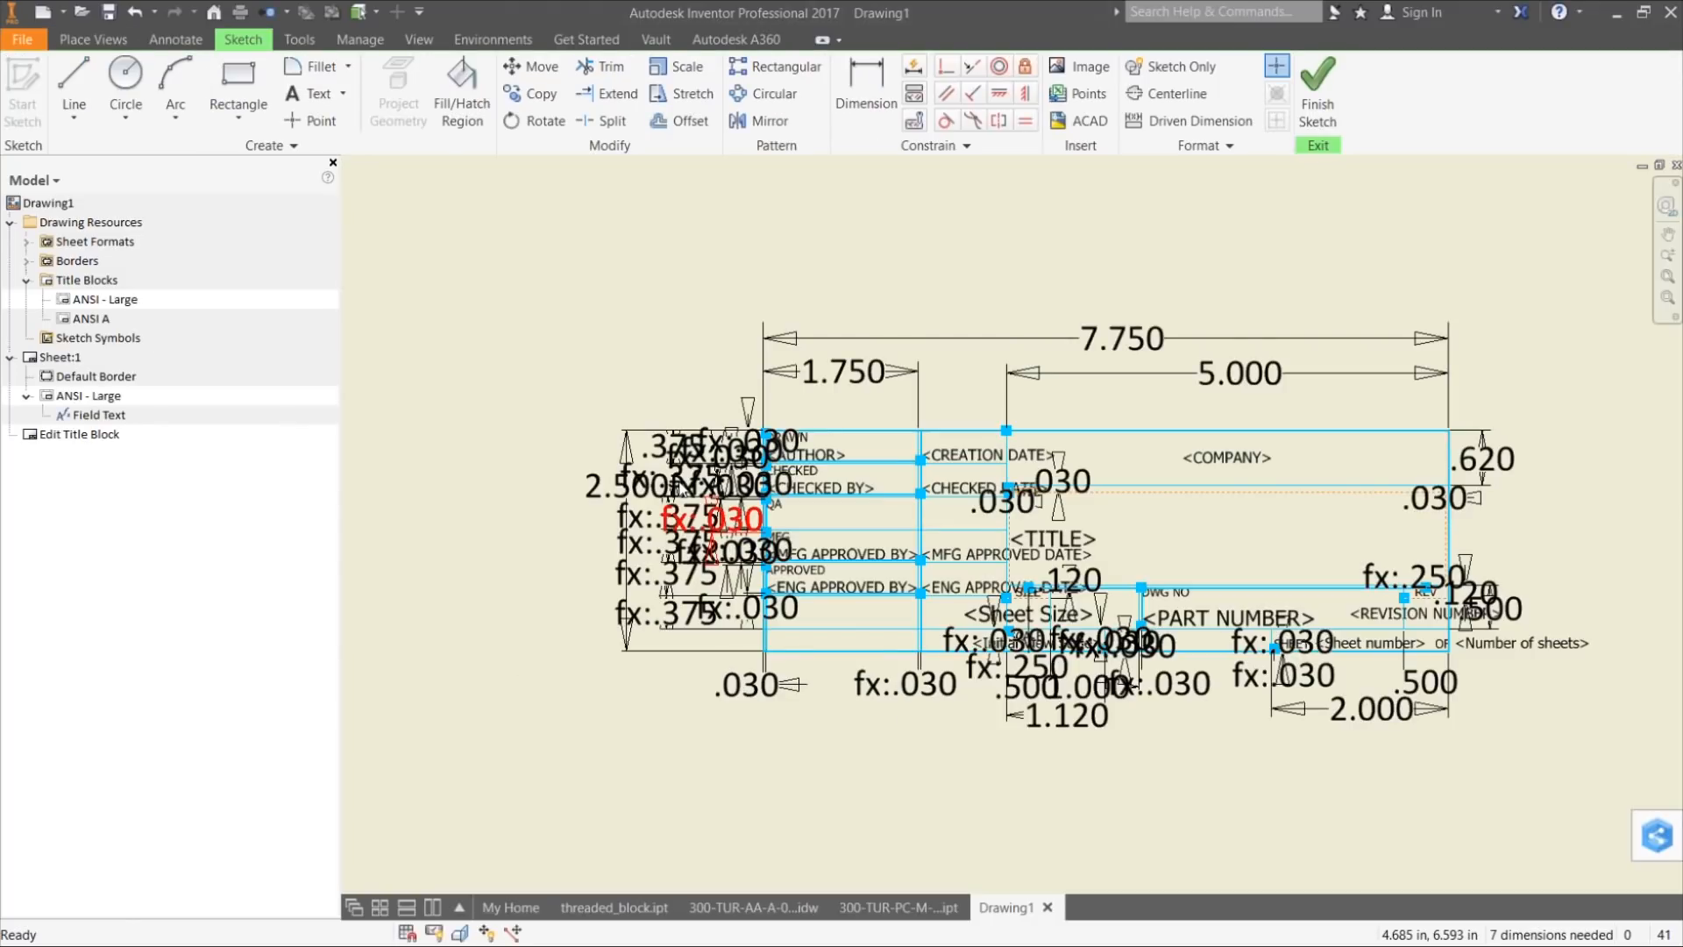
Step: Examine the property fields in the title block sketch, from the author and approval cells to the title and part number cells
{"action": "scroll", "coordinate": [667, 491], "scroll_direction": "down", "scroll_amount": 2}
{"action": "scroll", "coordinate": [613, 439], "scroll_direction": "up", "scroll_amount": 5}
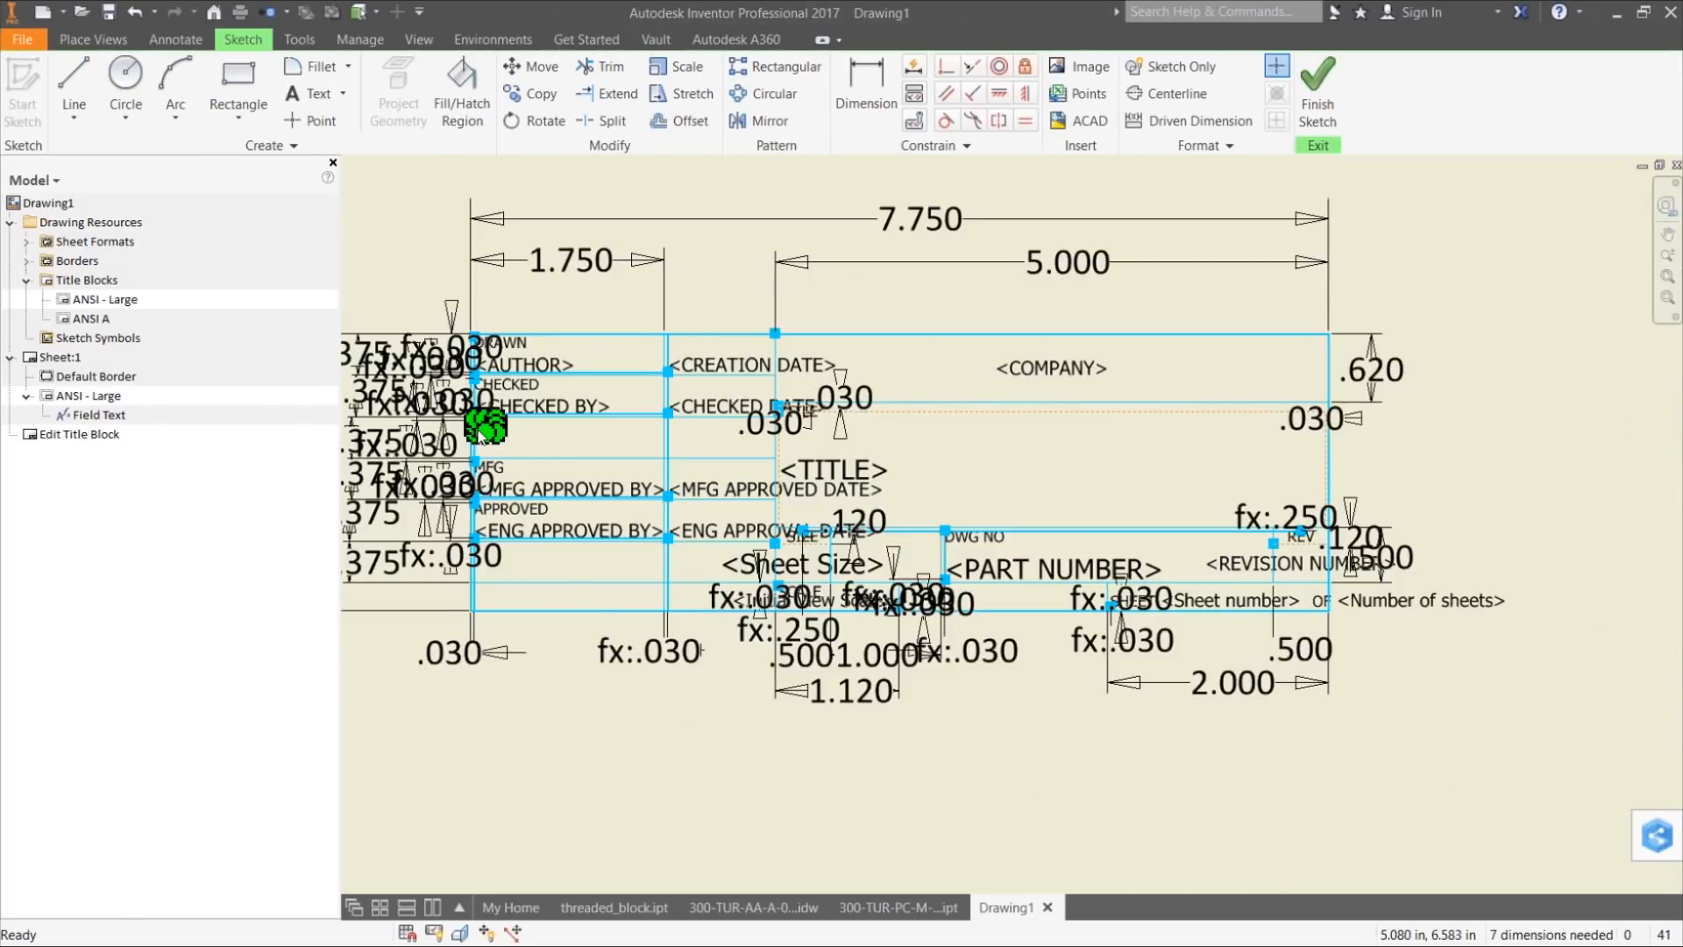
{"action": "scroll", "coordinate": [561, 390], "scroll_direction": "down", "scroll_amount": 3}
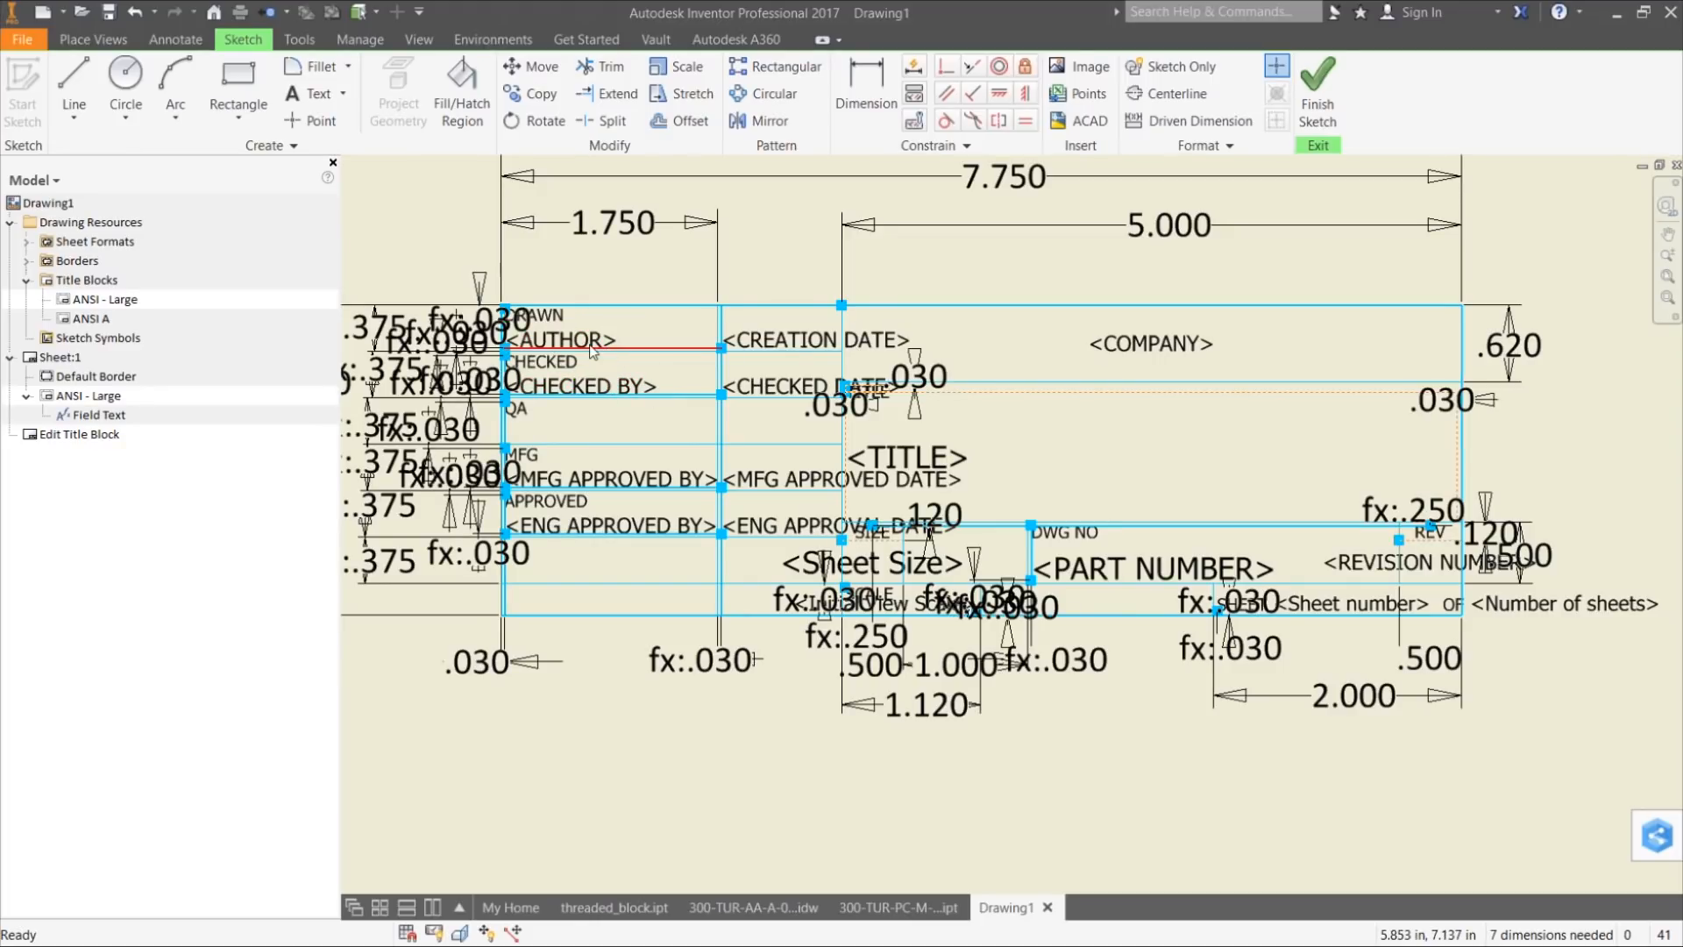
{"action": "scroll", "coordinate": [566, 336], "scroll_direction": "up", "scroll_amount": 3}
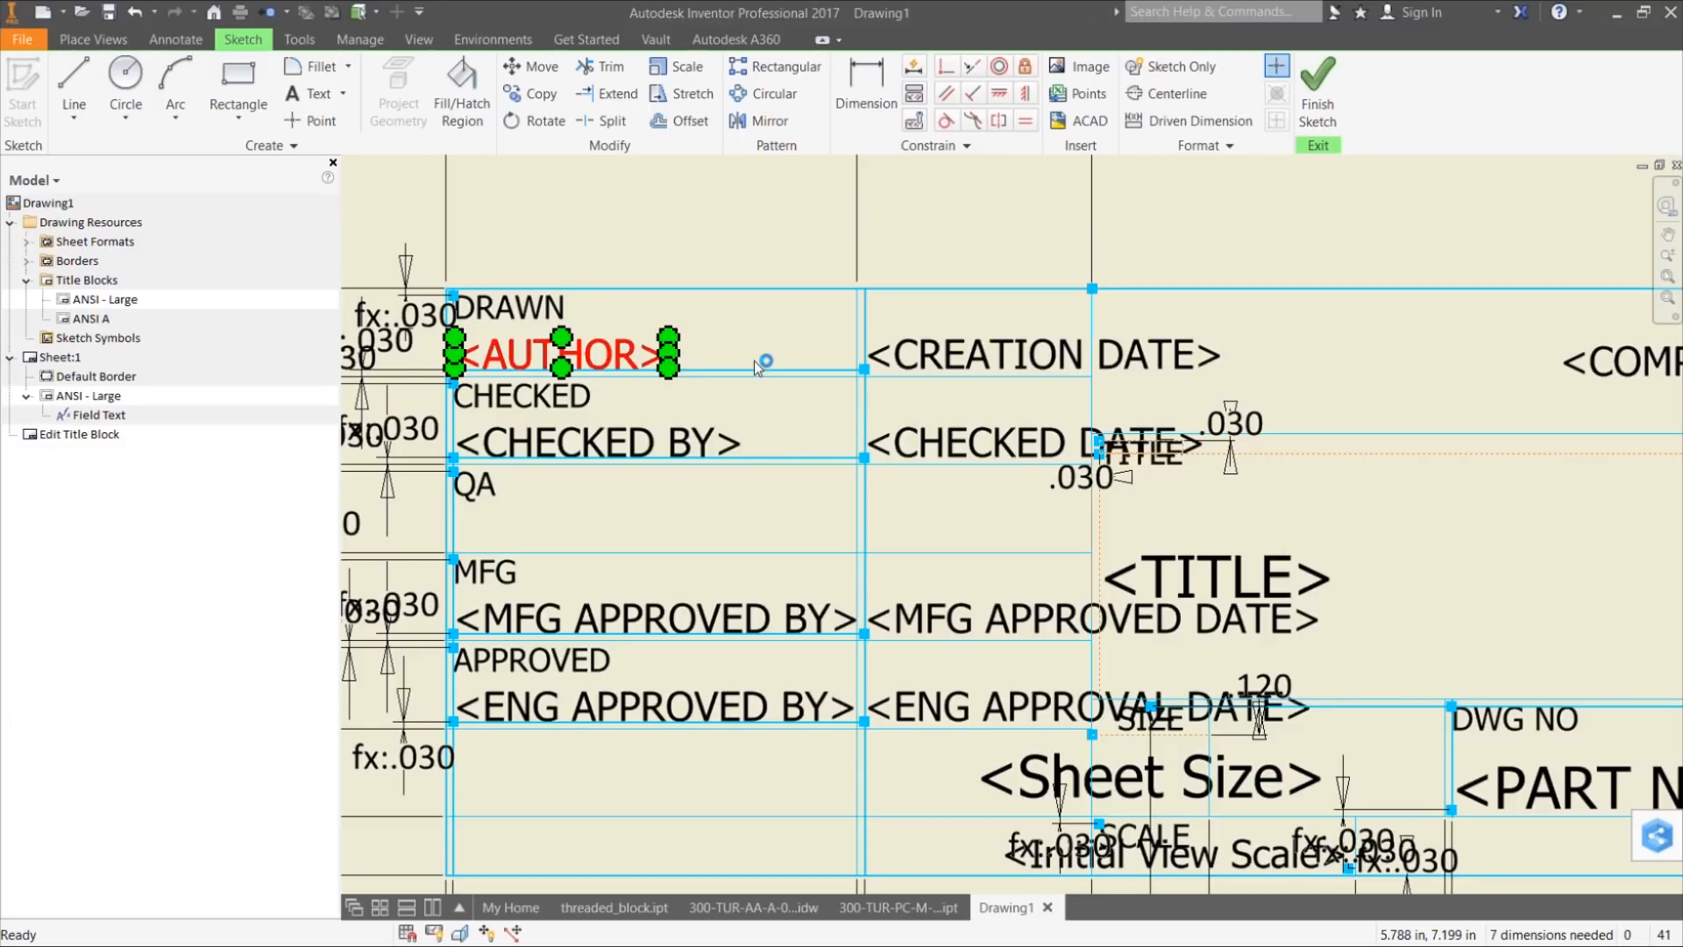
{"action": "scroll", "coordinate": [724, 281], "scroll_direction": "up", "scroll_amount": 2}
{"action": "scroll", "coordinate": [876, 391], "scroll_direction": "down", "scroll_amount": 1}
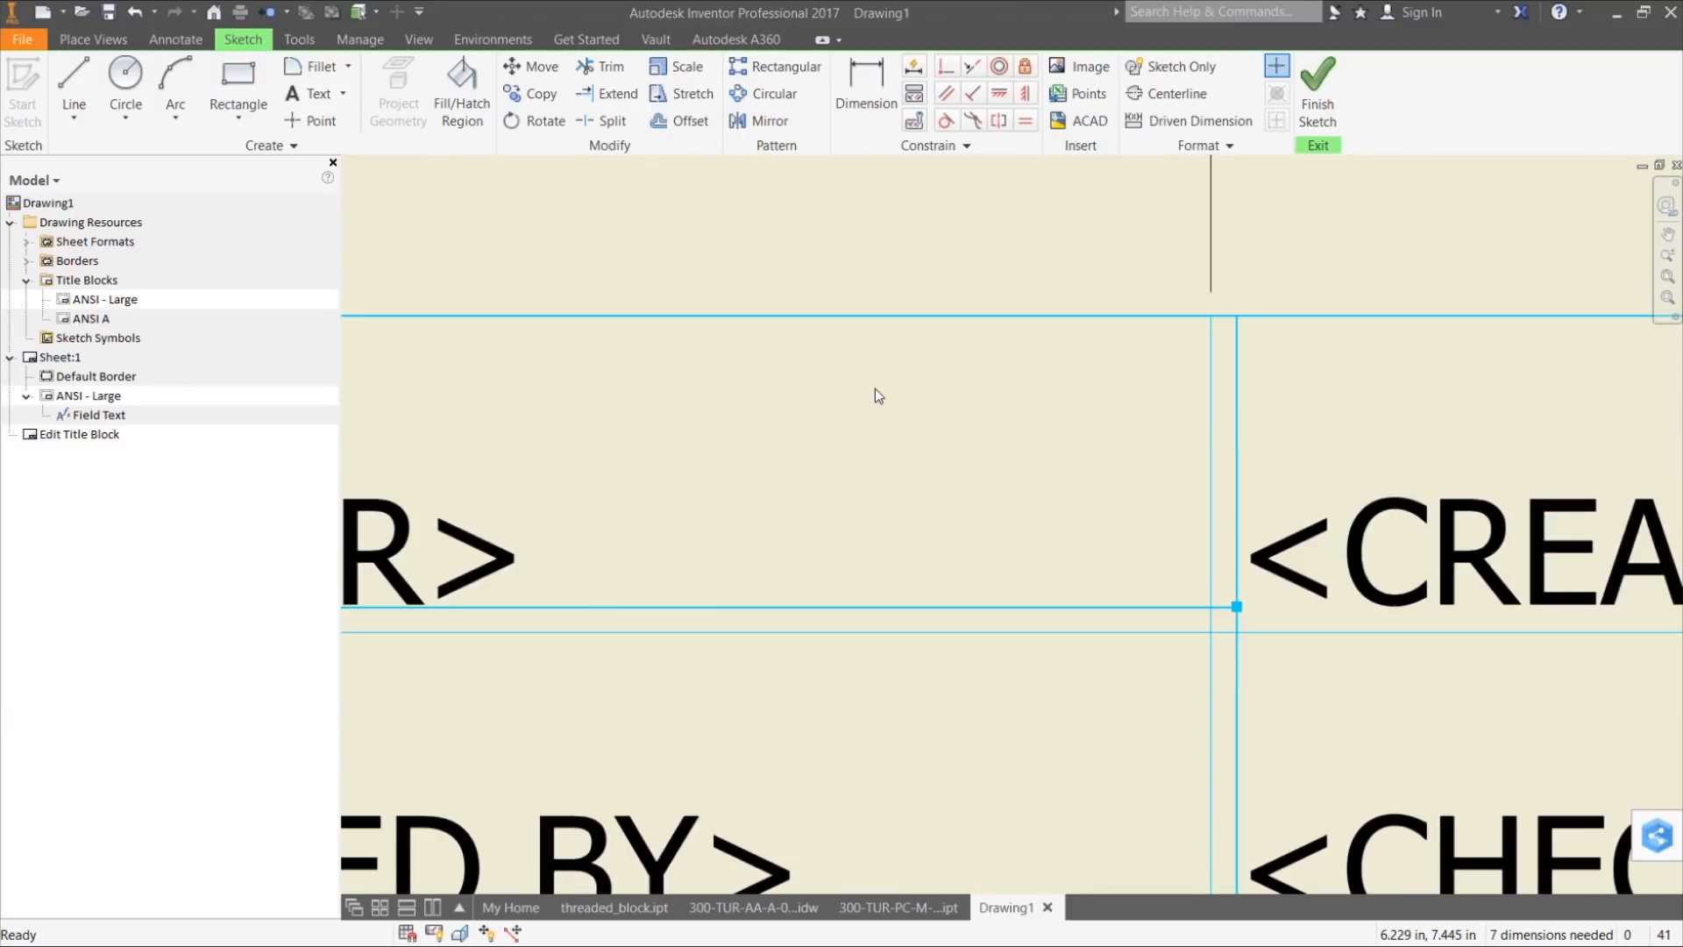
{"action": "scroll", "coordinate": [875, 391], "scroll_direction": "down", "scroll_amount": 4}
{"action": "scroll", "coordinate": [1372, 593], "scroll_direction": "up", "scroll_amount": 4}
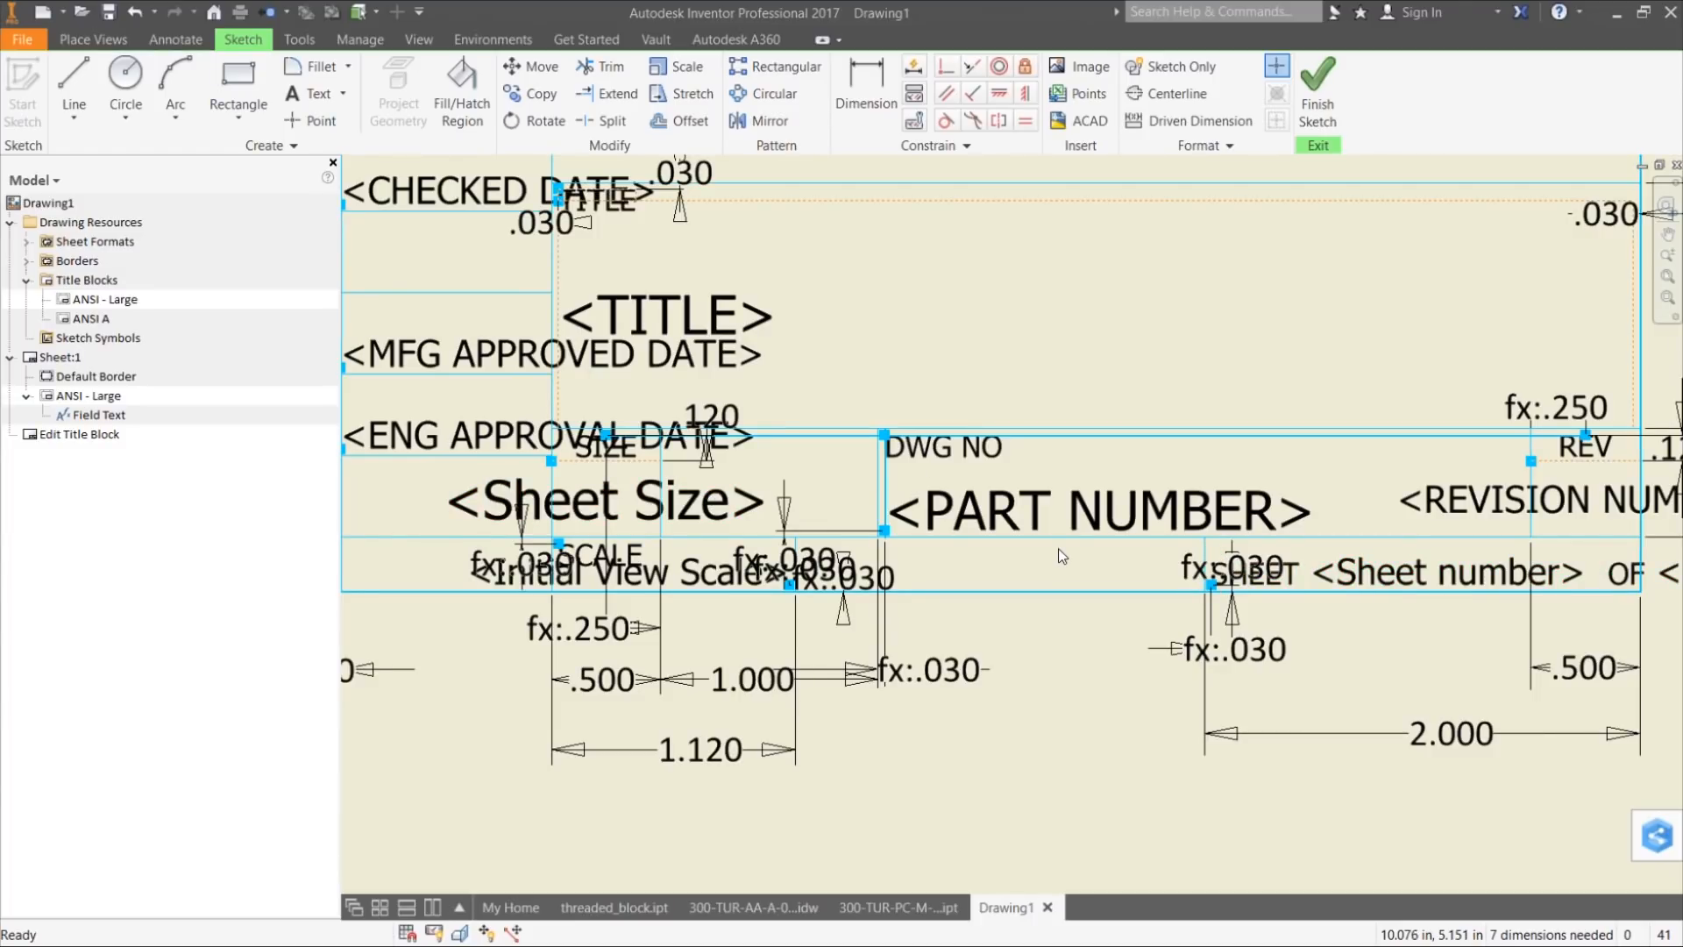
{"action": "scroll", "coordinate": [1059, 548], "scroll_direction": "down", "scroll_amount": 2}
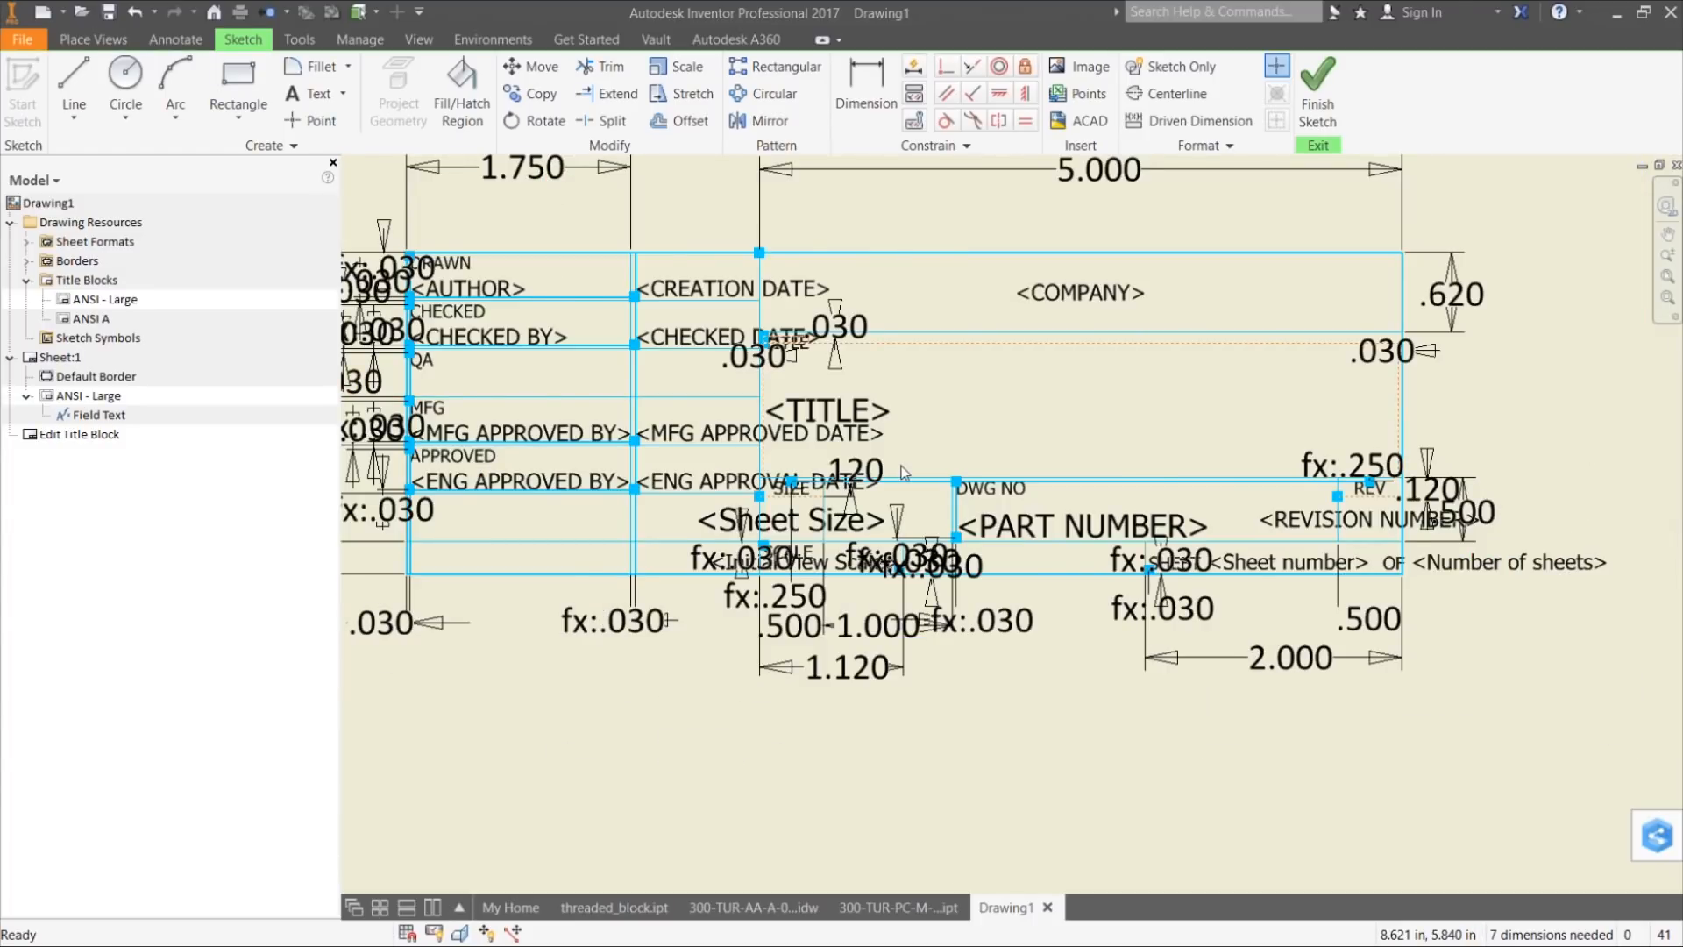
Step: Replace the QA label in the title block with the text STOCK NUMBER
{"action": "scroll", "coordinate": [906, 473], "scroll_direction": "down", "scroll_amount": 1}
{"action": "scroll", "coordinate": [657, 408], "scroll_direction": "up", "scroll_amount": 4}
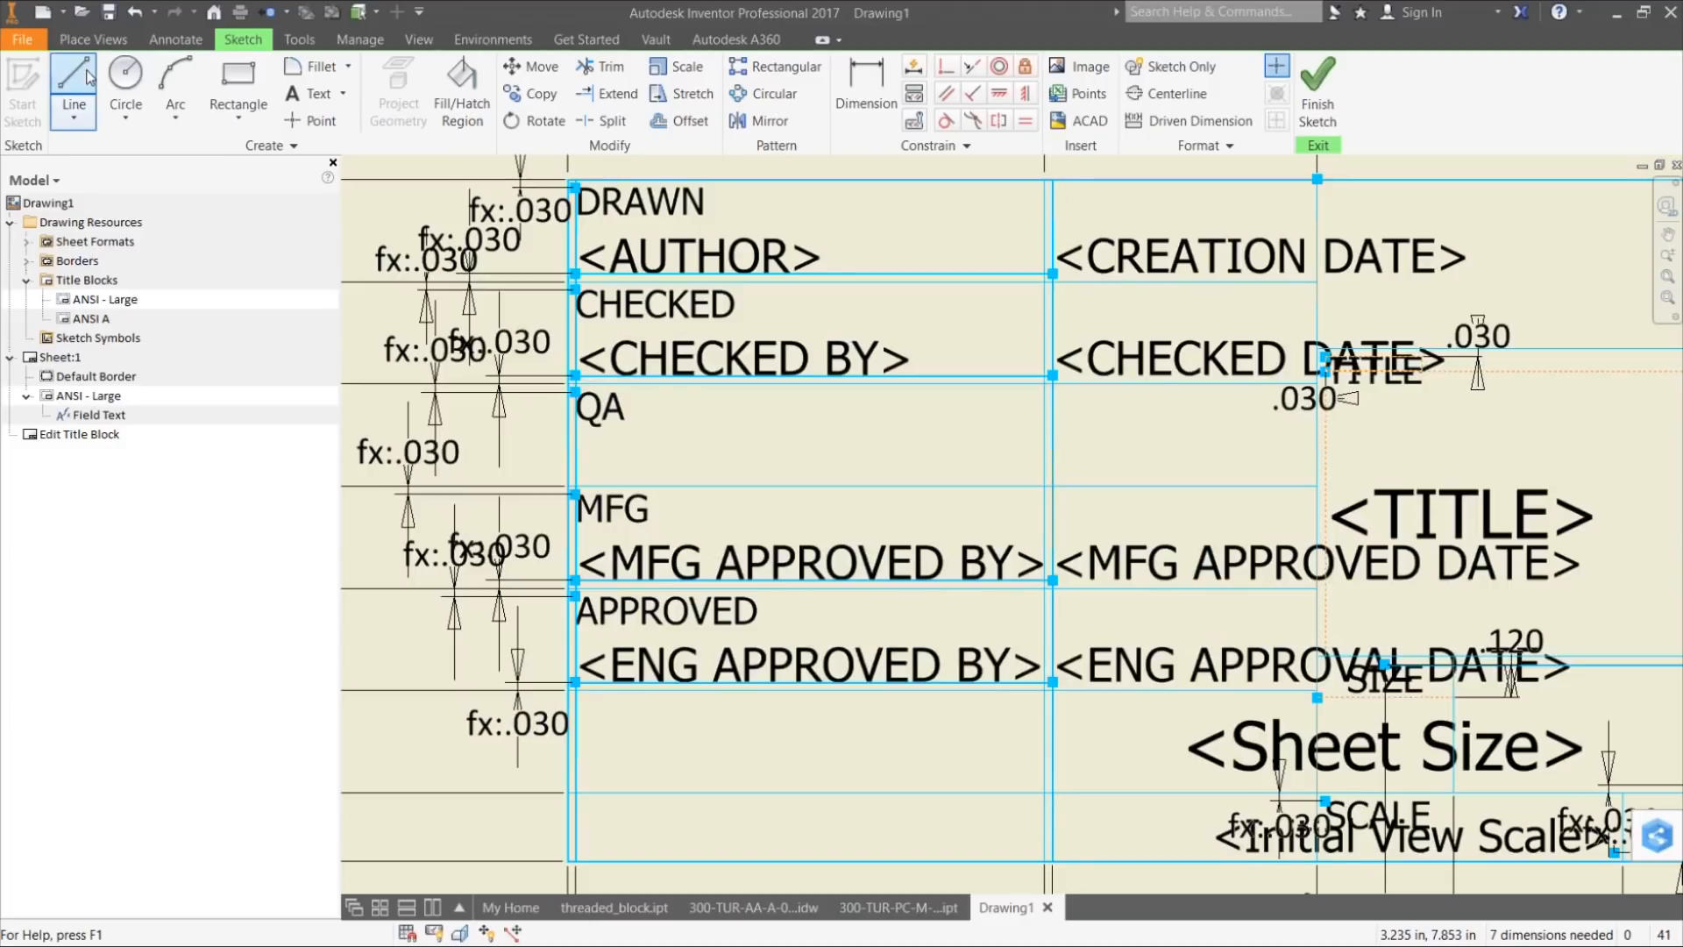
{"action": "double_click", "coordinate": [609, 410]}
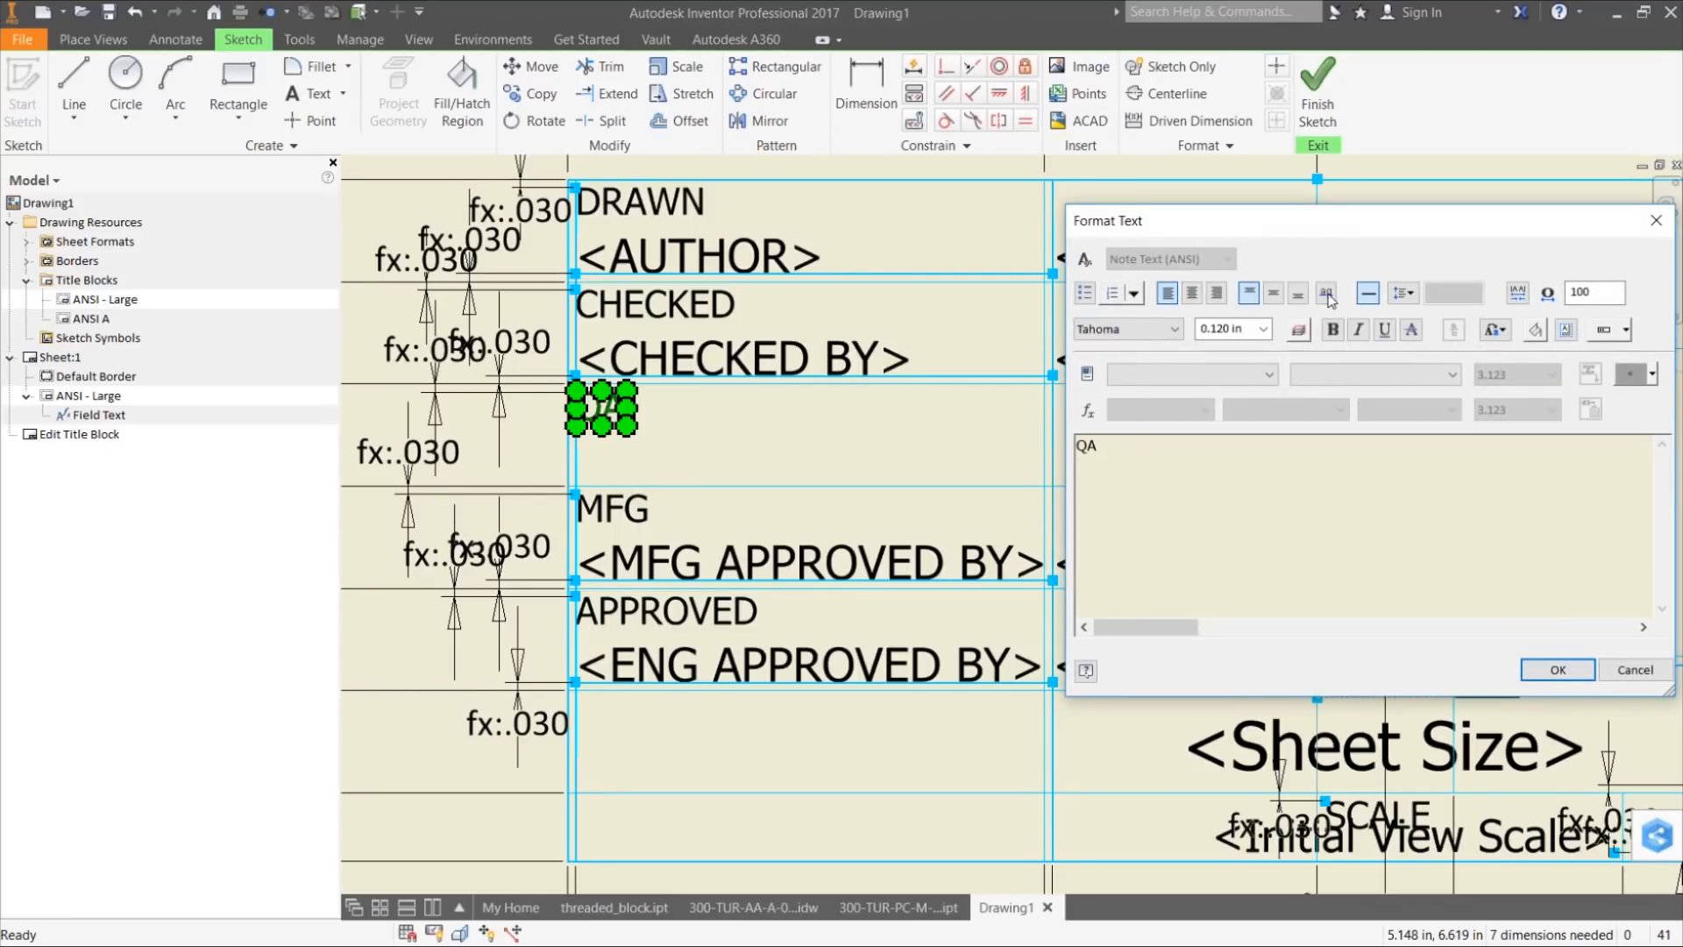
{"action": "key", "text": "ctrl+a"}
{"action": "type", "text": "STOCK NUMBER"}
{"action": "left_click", "coordinate": [1558, 669]}
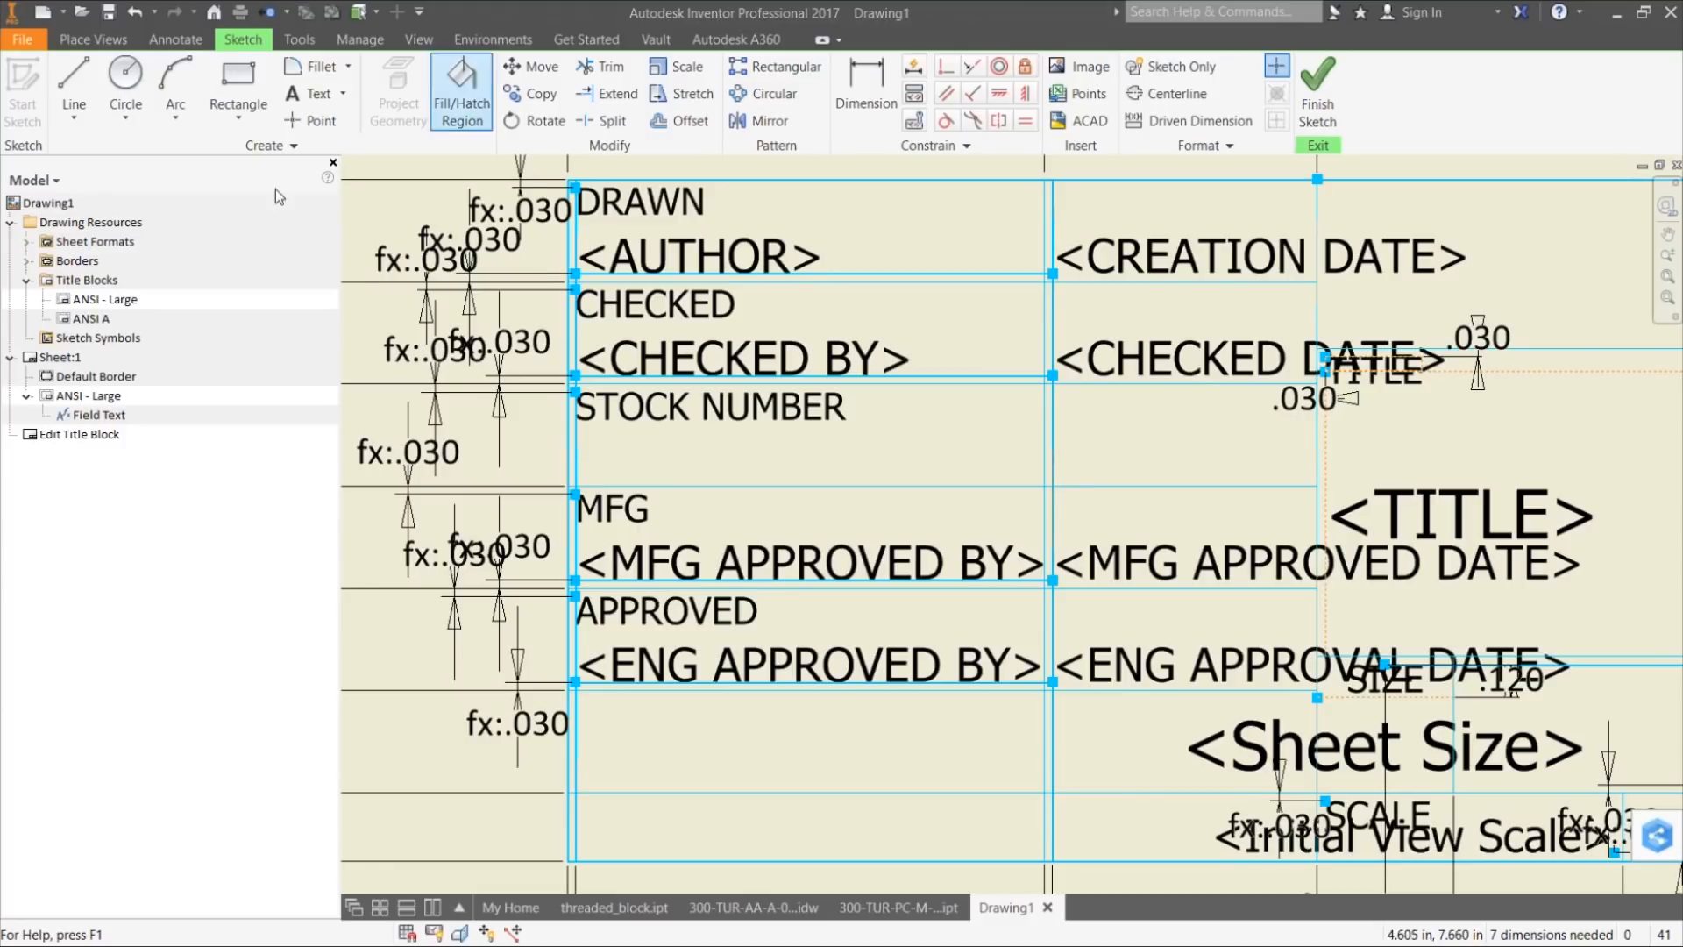
Step: Draw a text box in the empty space under the STOCK NUMBER label, spanning most of the cell's width
{"action": "left_click", "coordinate": [312, 94]}
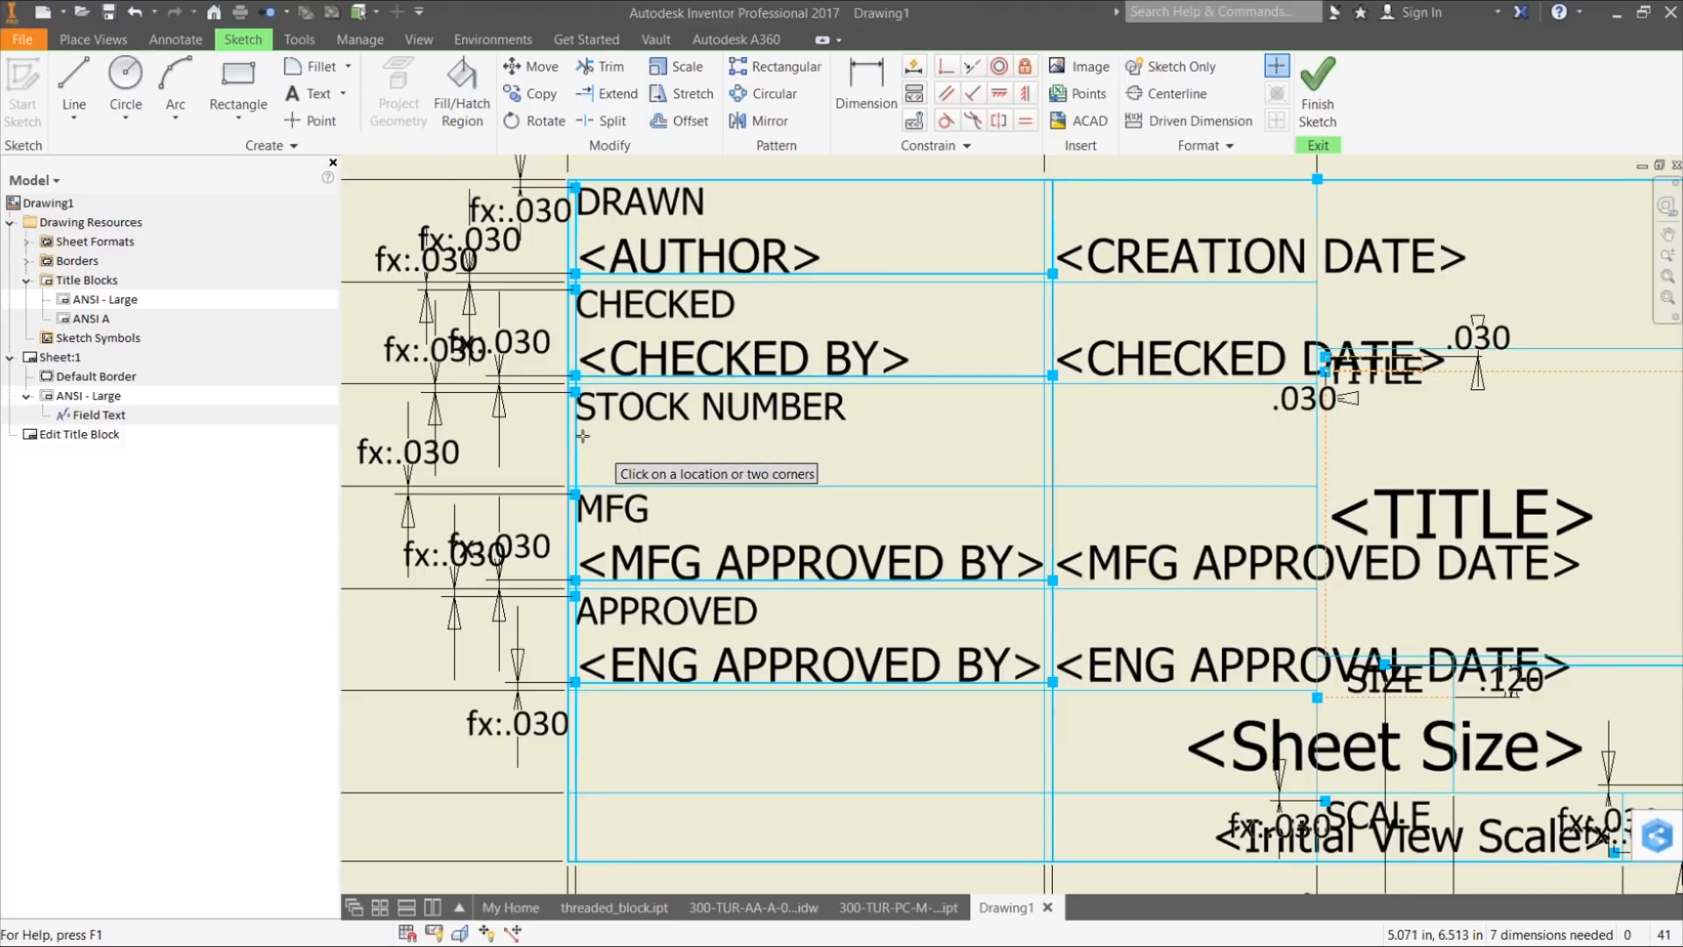
{"action": "left_click_drag", "start_coordinate": [583, 435], "coordinate": [1035, 484]}
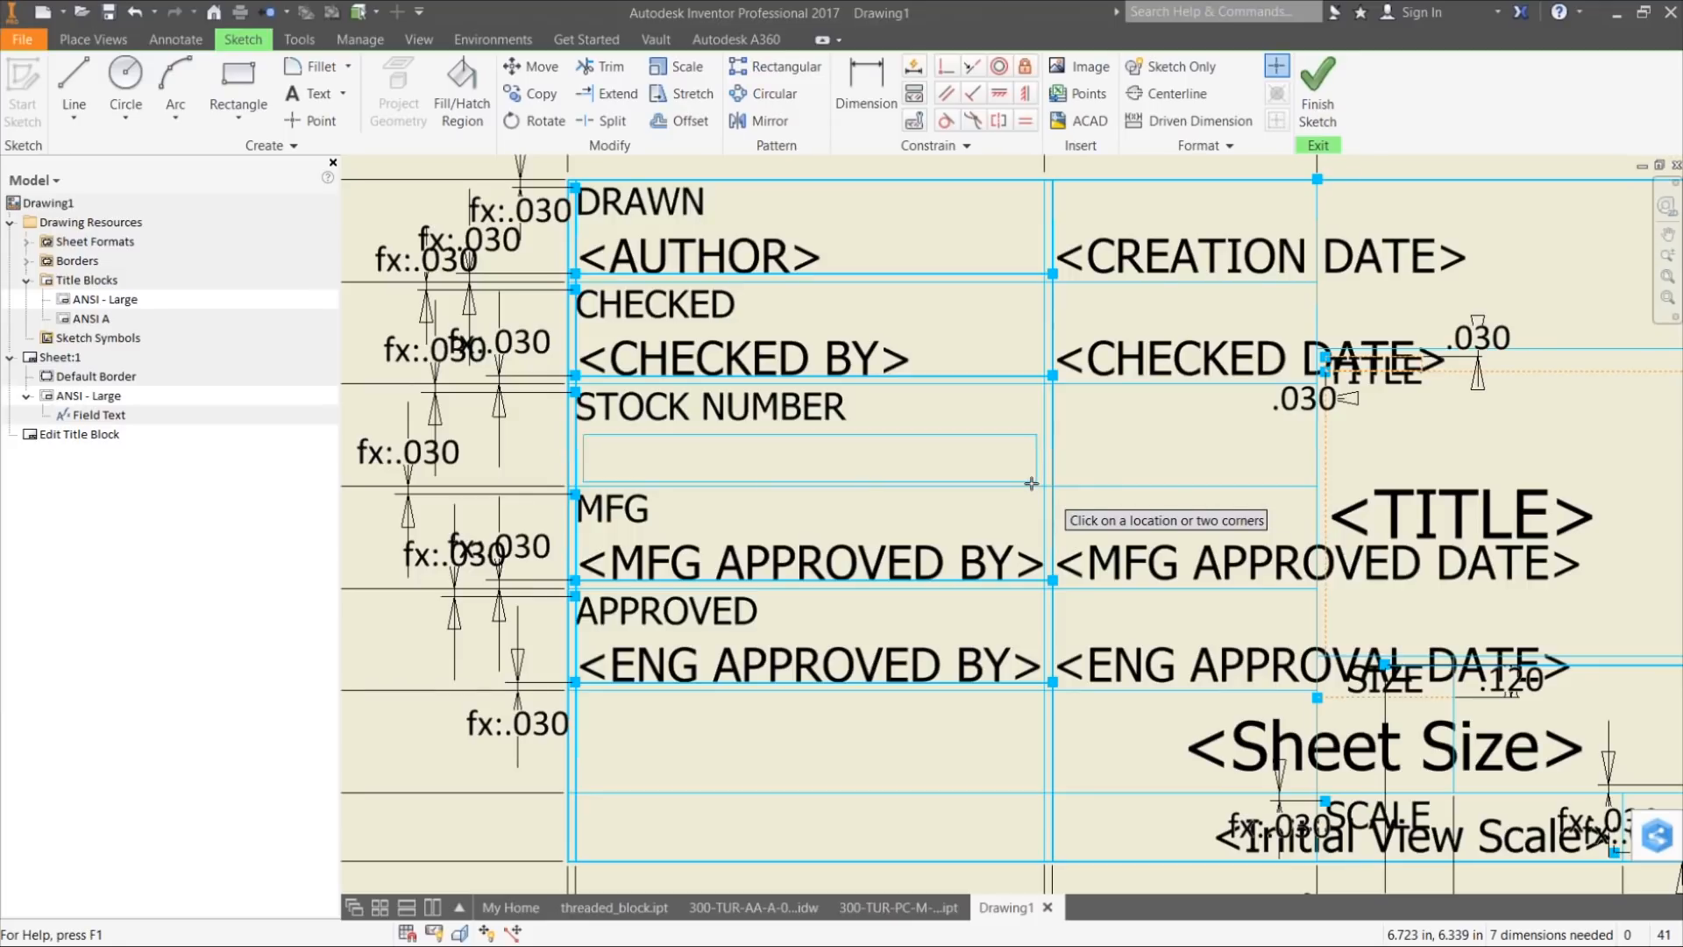
{"action": "left_click_drag", "start_coordinate": [1249, 235], "coordinate": [650, 158]}
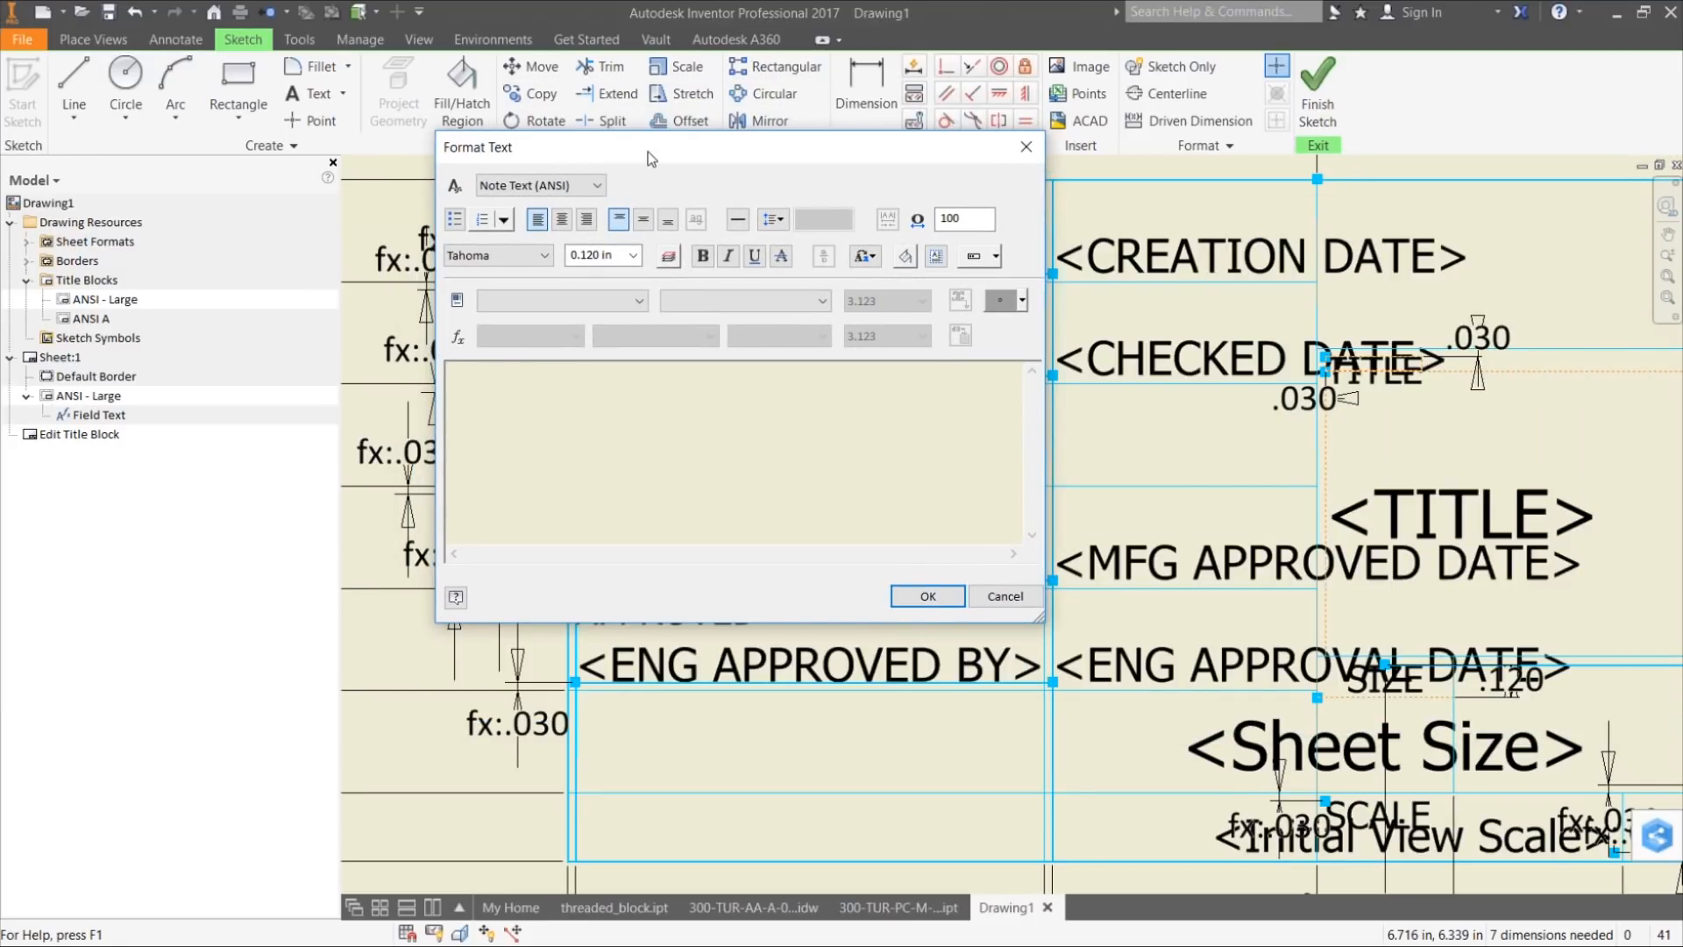
{"action": "type", "text": "jdhfadhfsajd"}
{"action": "key", "text": "BackSpace"}
{"action": "key", "text": "BackSpace"}
{"action": "key", "text": "BackSpace"}
{"action": "key", "text": "BackSpace"}
{"action": "key", "text": "BackSpace"}
{"action": "key", "text": "BackSpace"}
{"action": "key", "text": "BackSpace"}
{"action": "key", "text": "BackSpace"}
{"action": "key", "text": "BackSpace"}
{"action": "key", "text": "BackSpace"}
{"action": "key", "text": "BackSpace"}
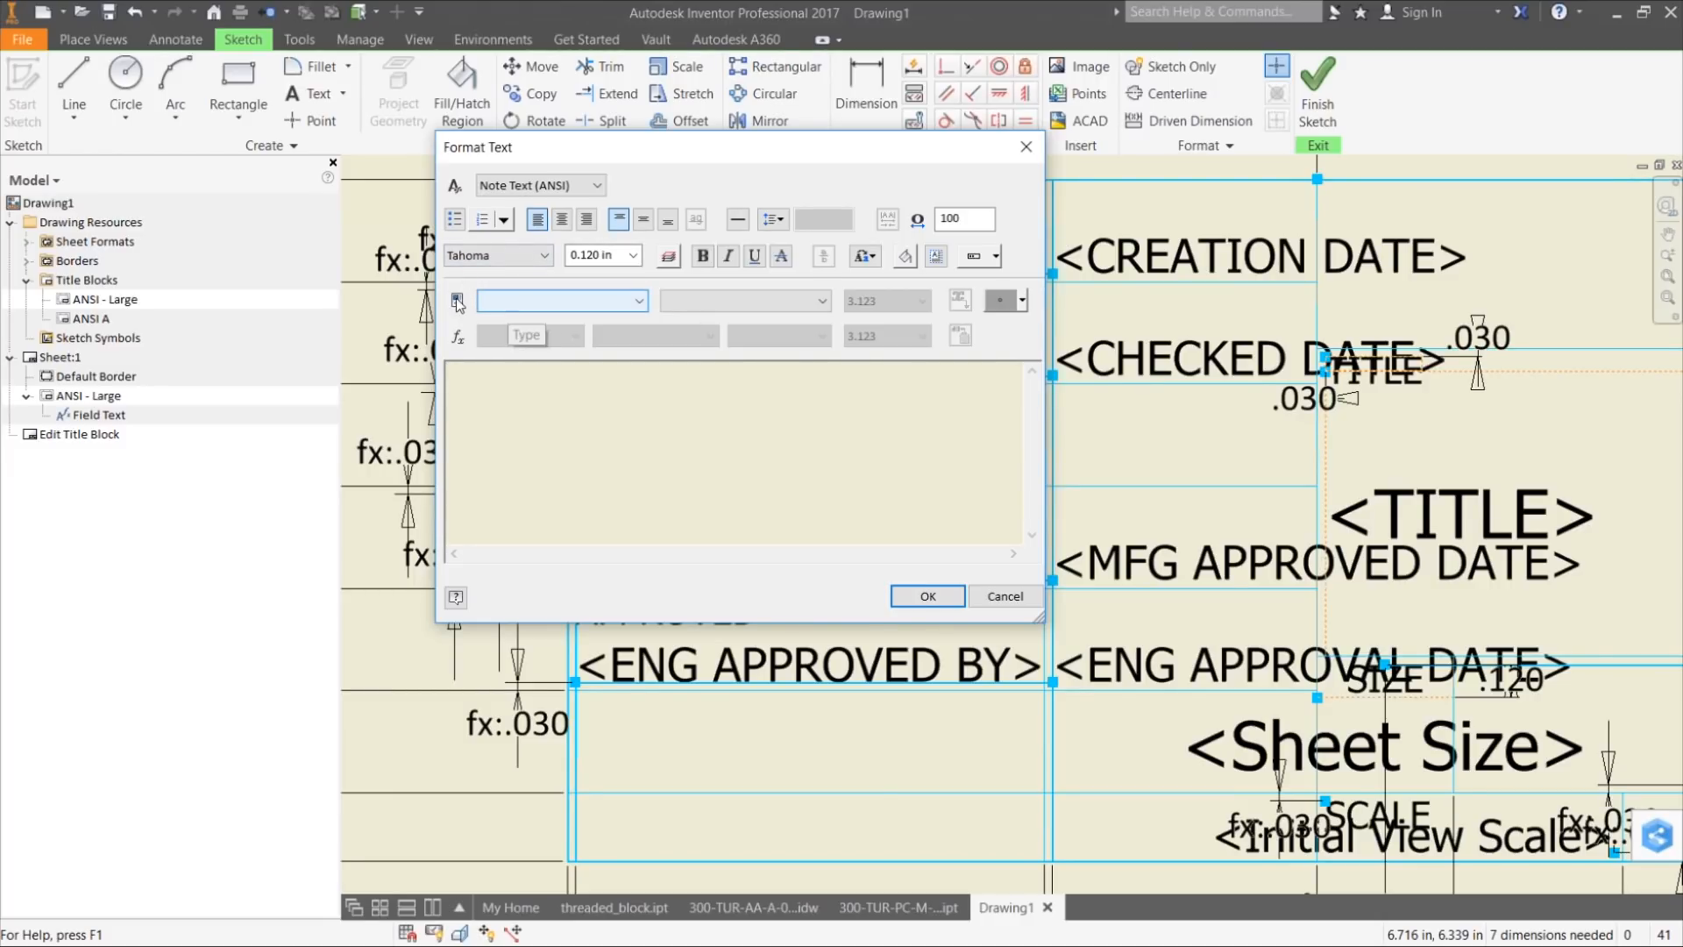
Step: Fill the new text box with the model's STOCK NUMBER property, using the Properties - Model type, and accept the text
{"action": "left_click", "coordinate": [535, 302]}
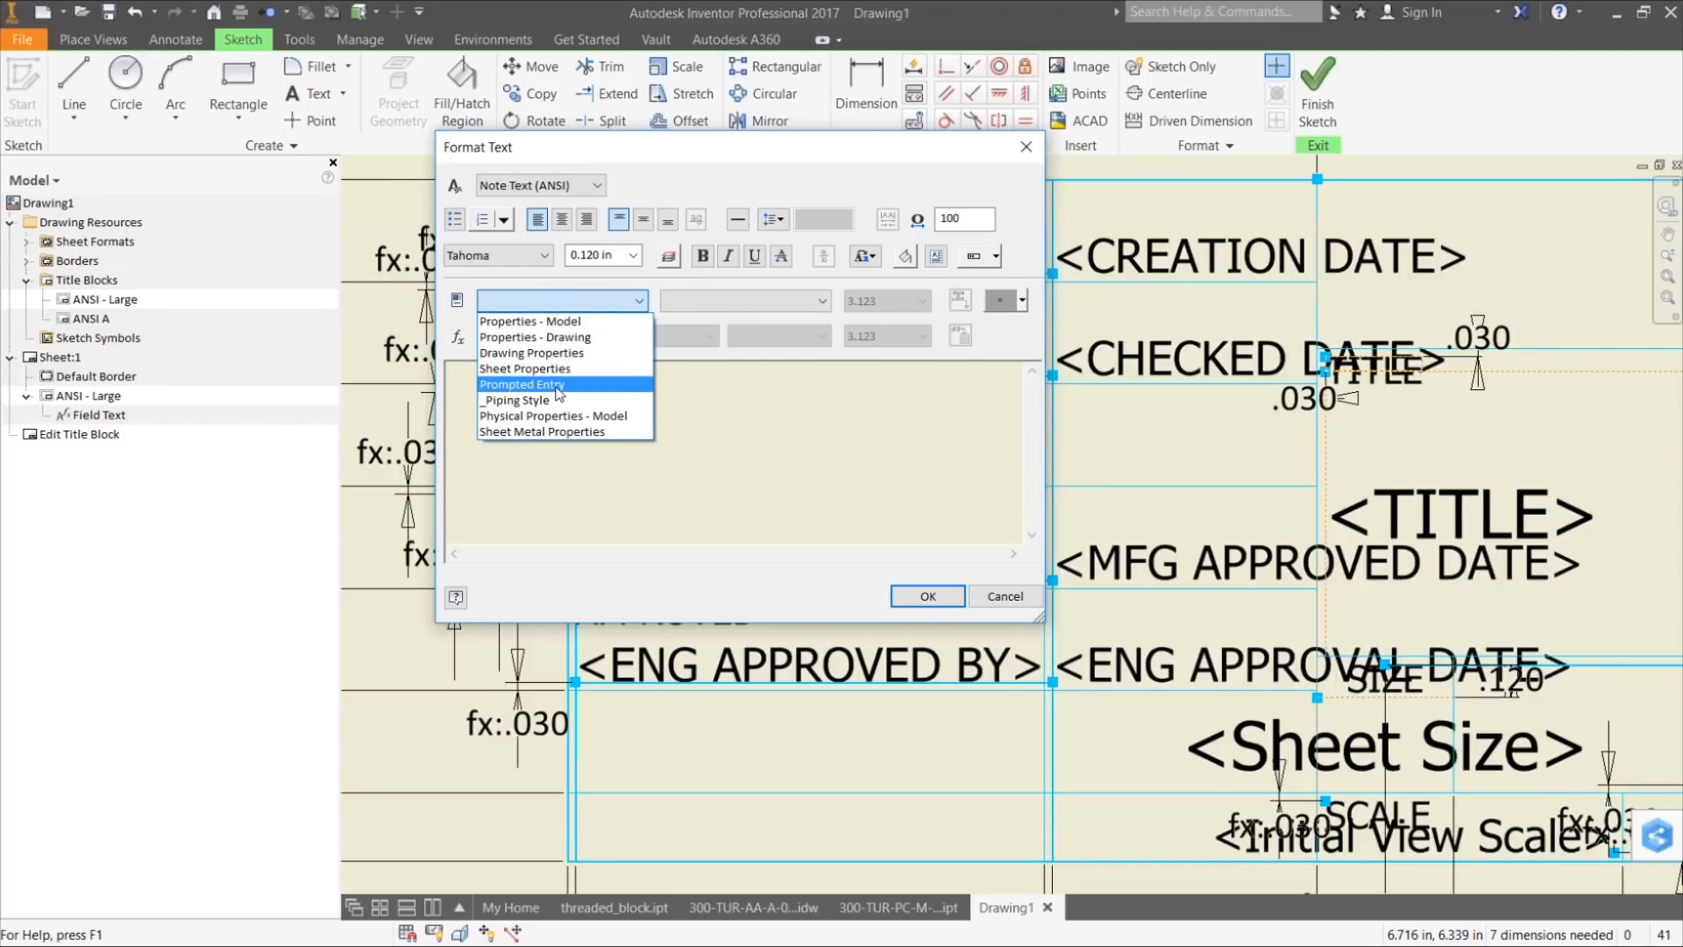
{"action": "left_click", "coordinate": [557, 324]}
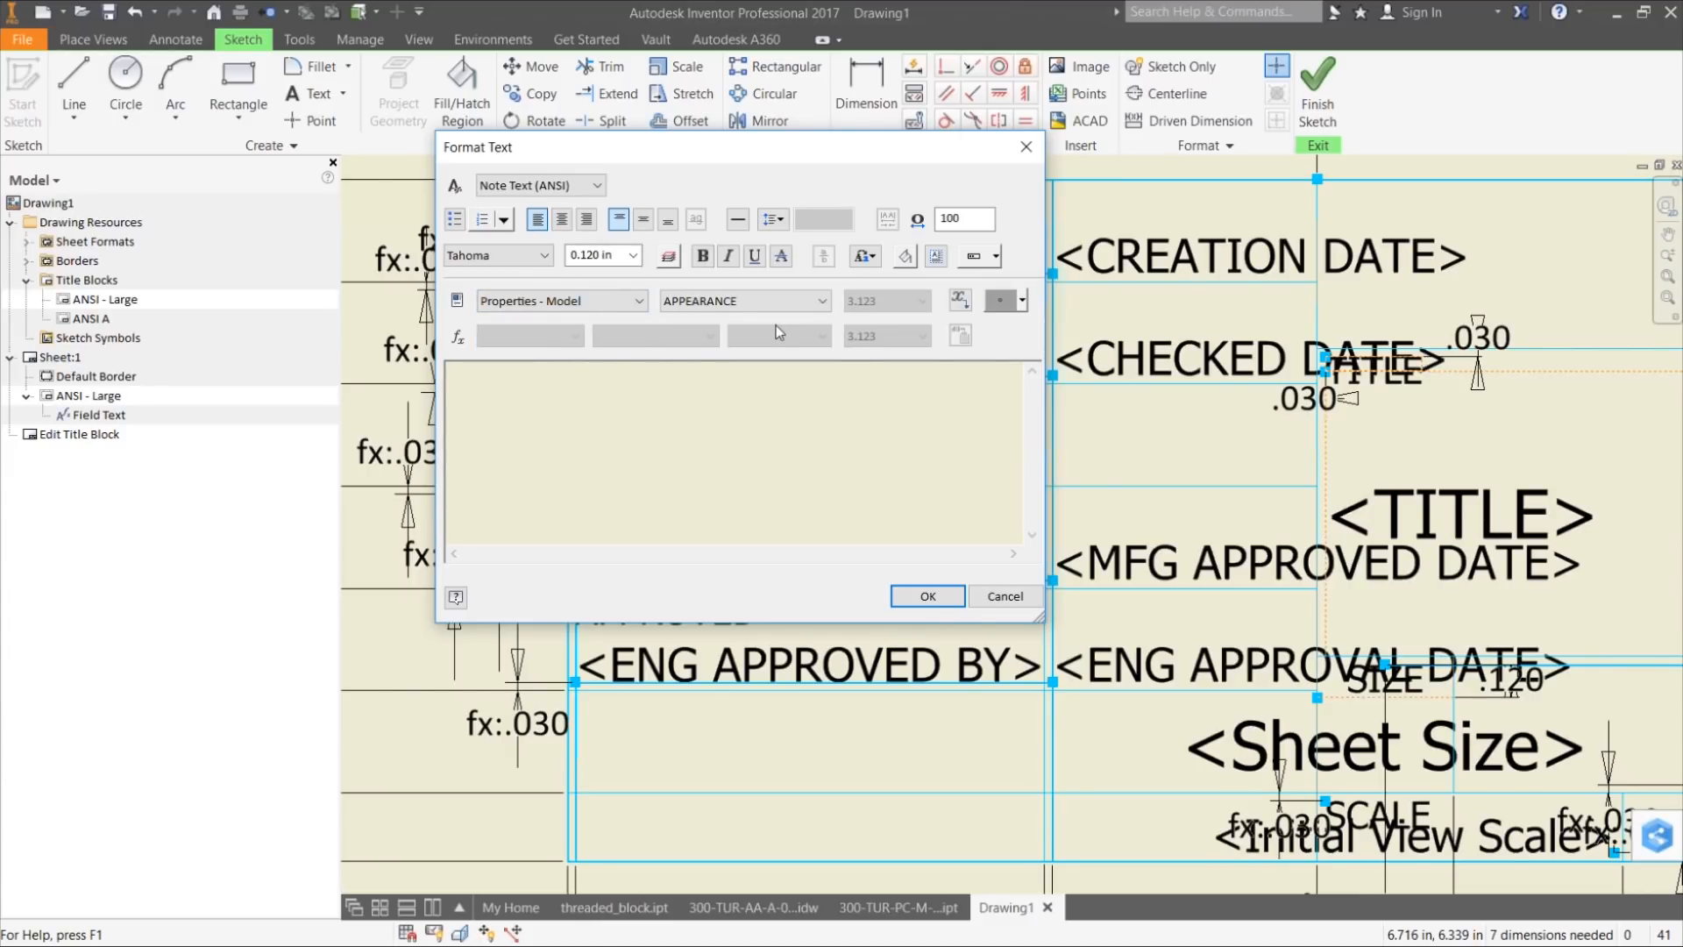
{"action": "left_click", "coordinate": [812, 303]}
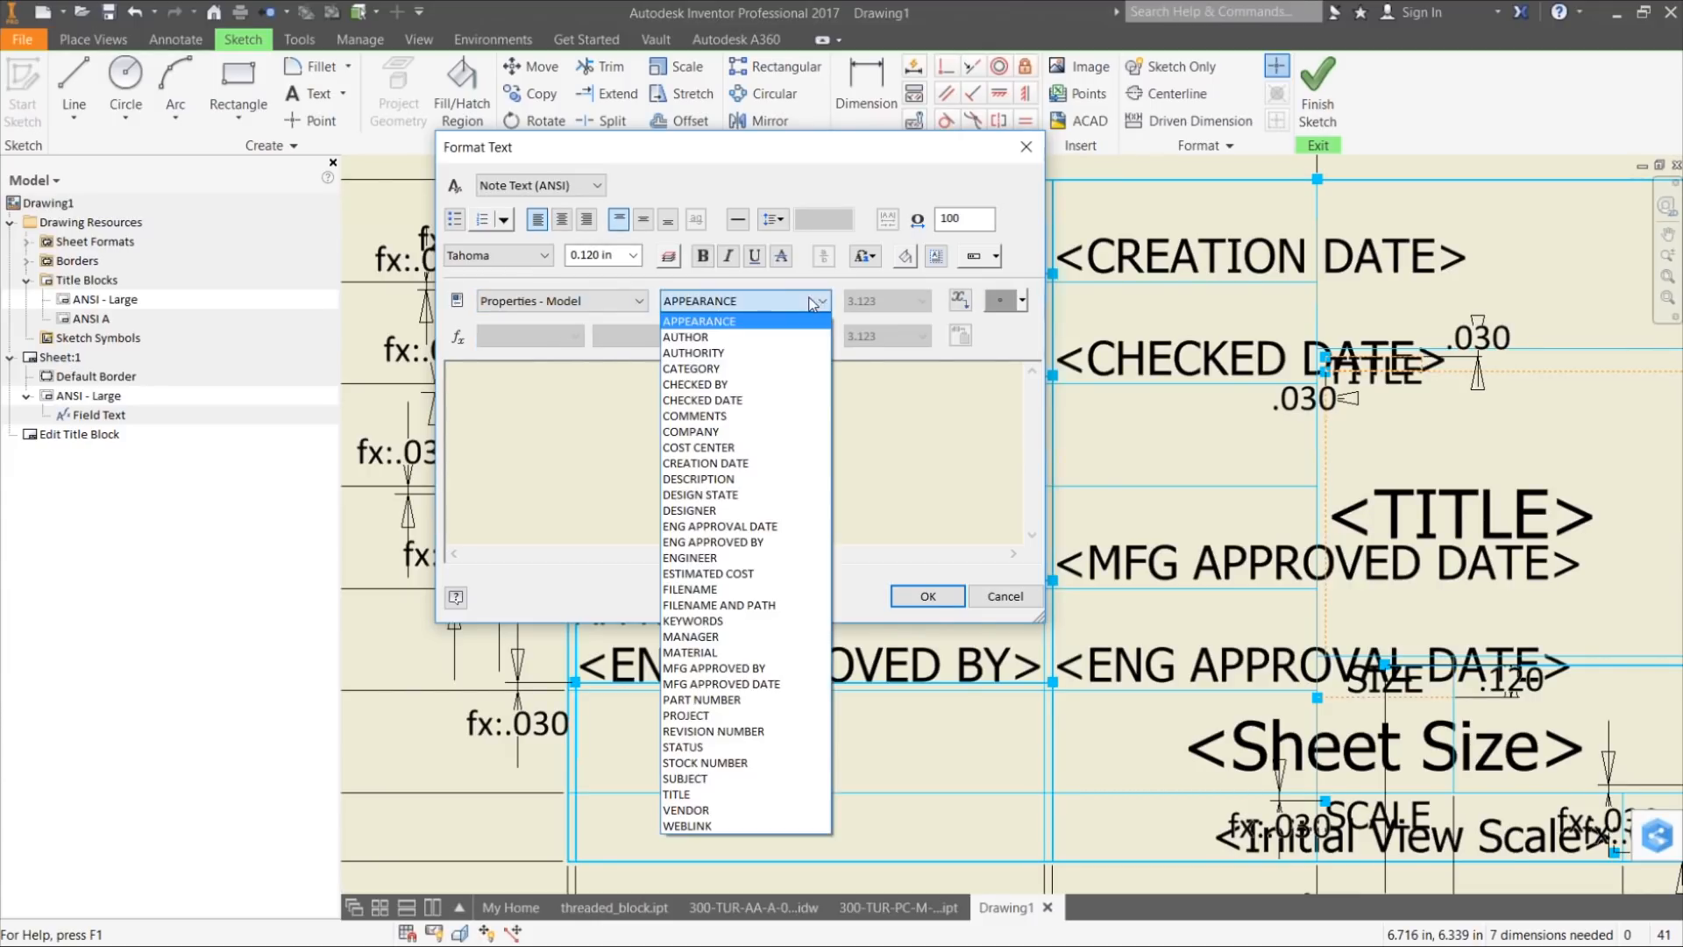
{"action": "left_click", "coordinate": [727, 763]}
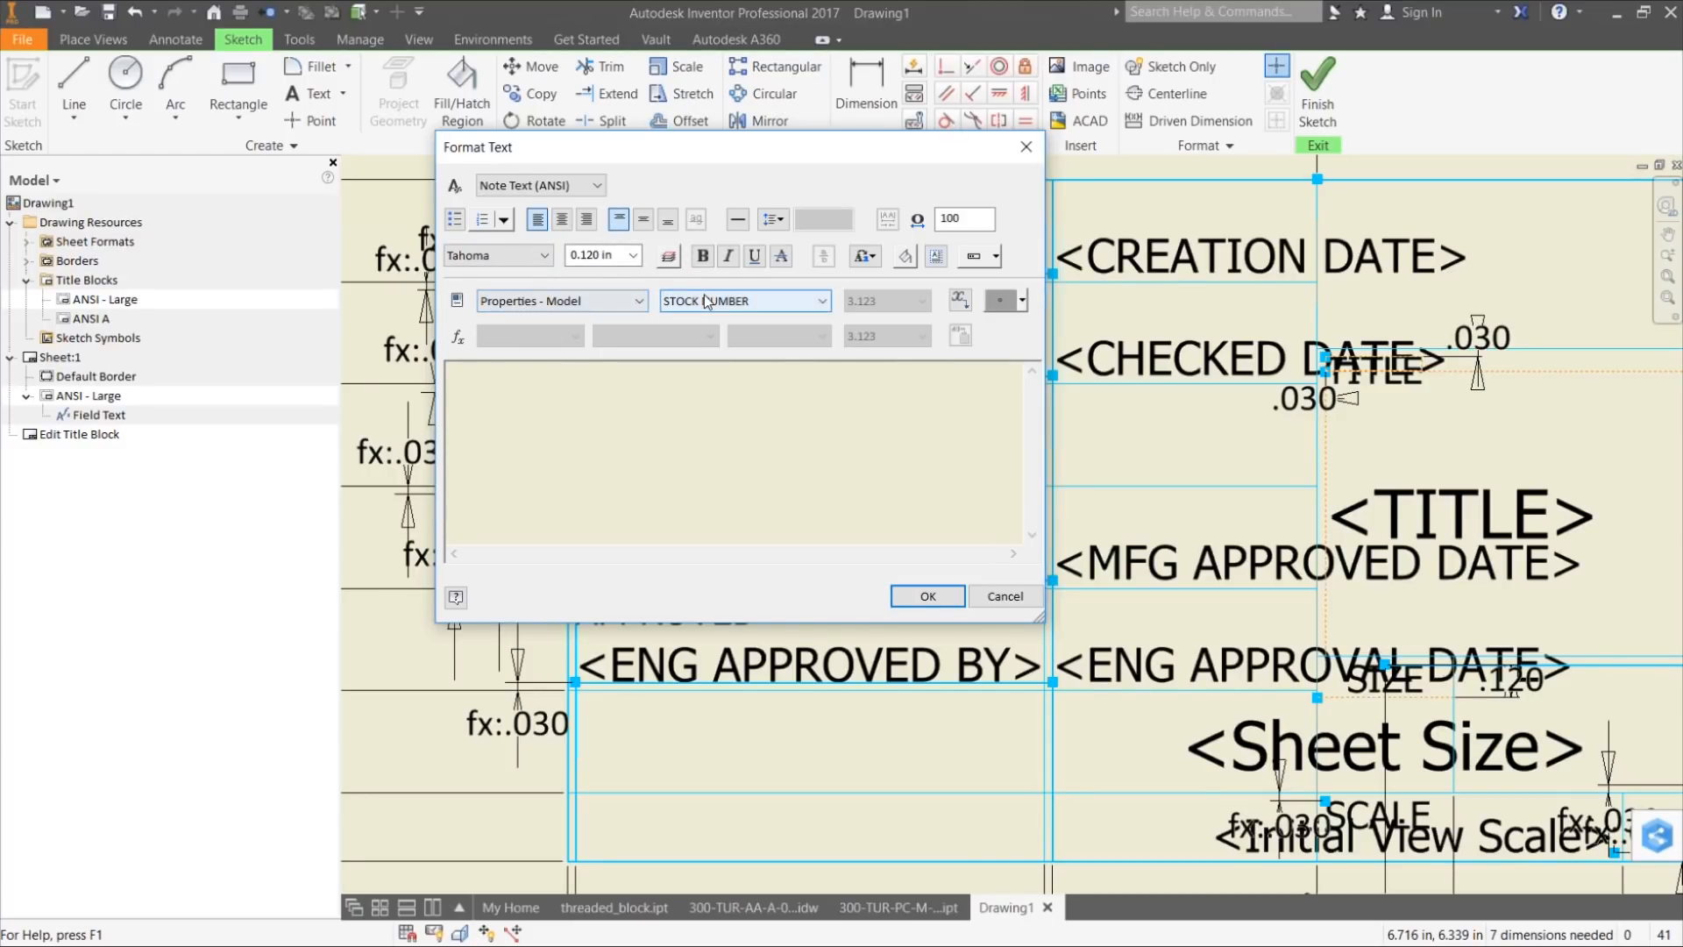
{"action": "left_click", "coordinate": [961, 301]}
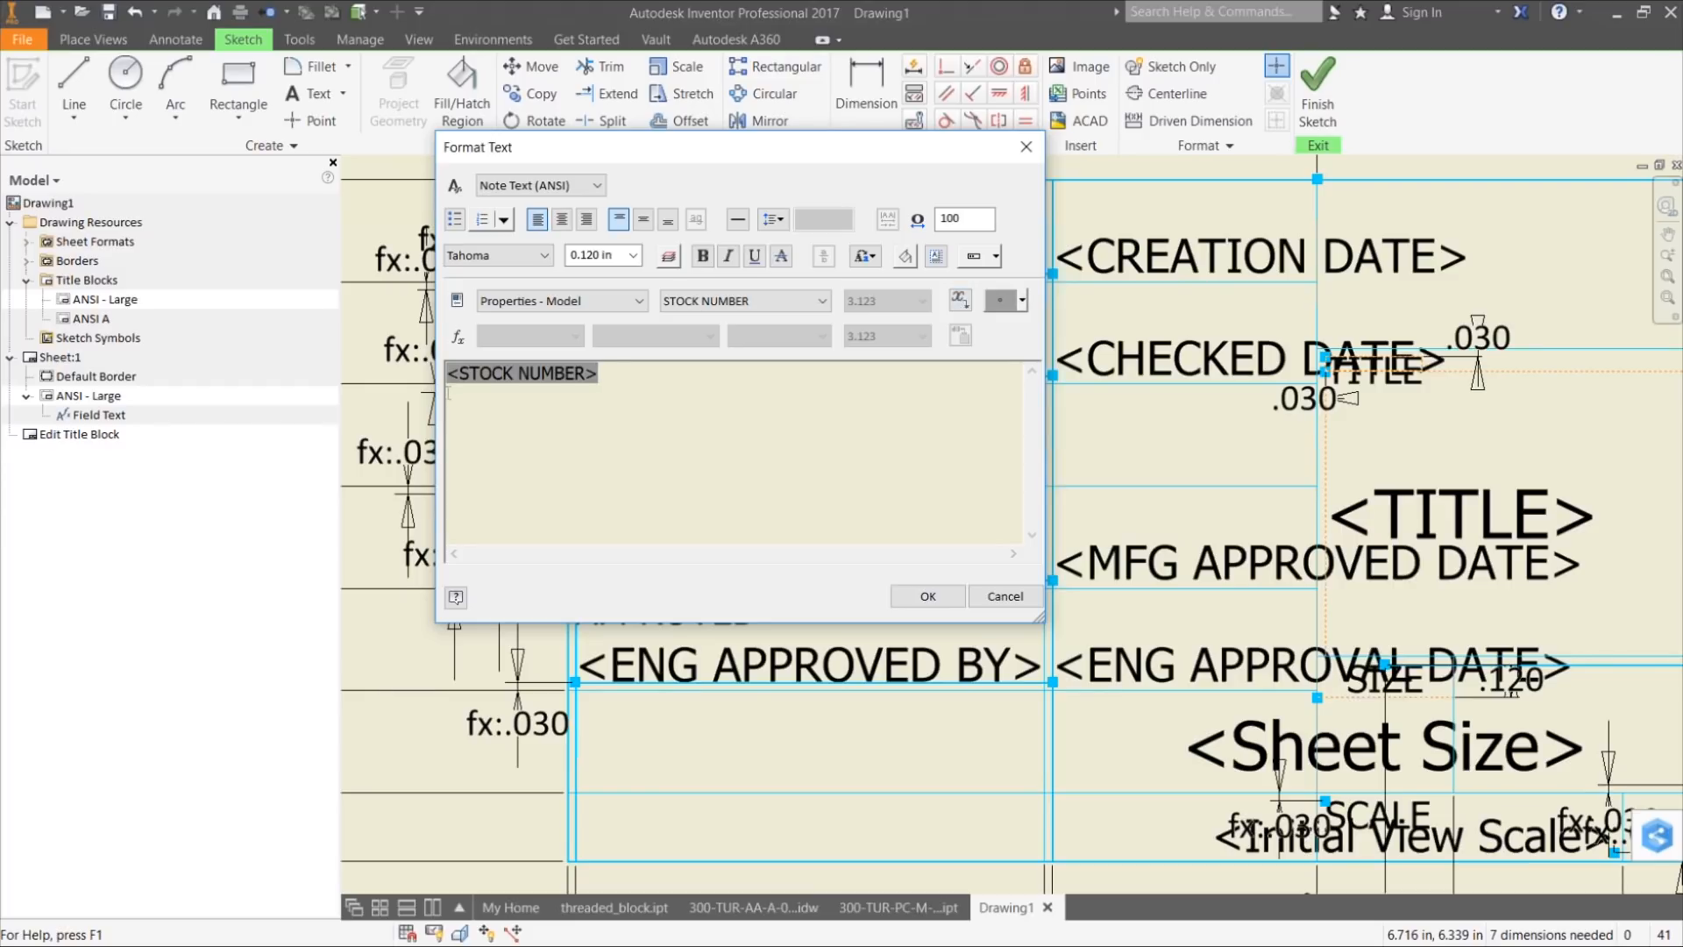
{"action": "left_click", "coordinate": [922, 596]}
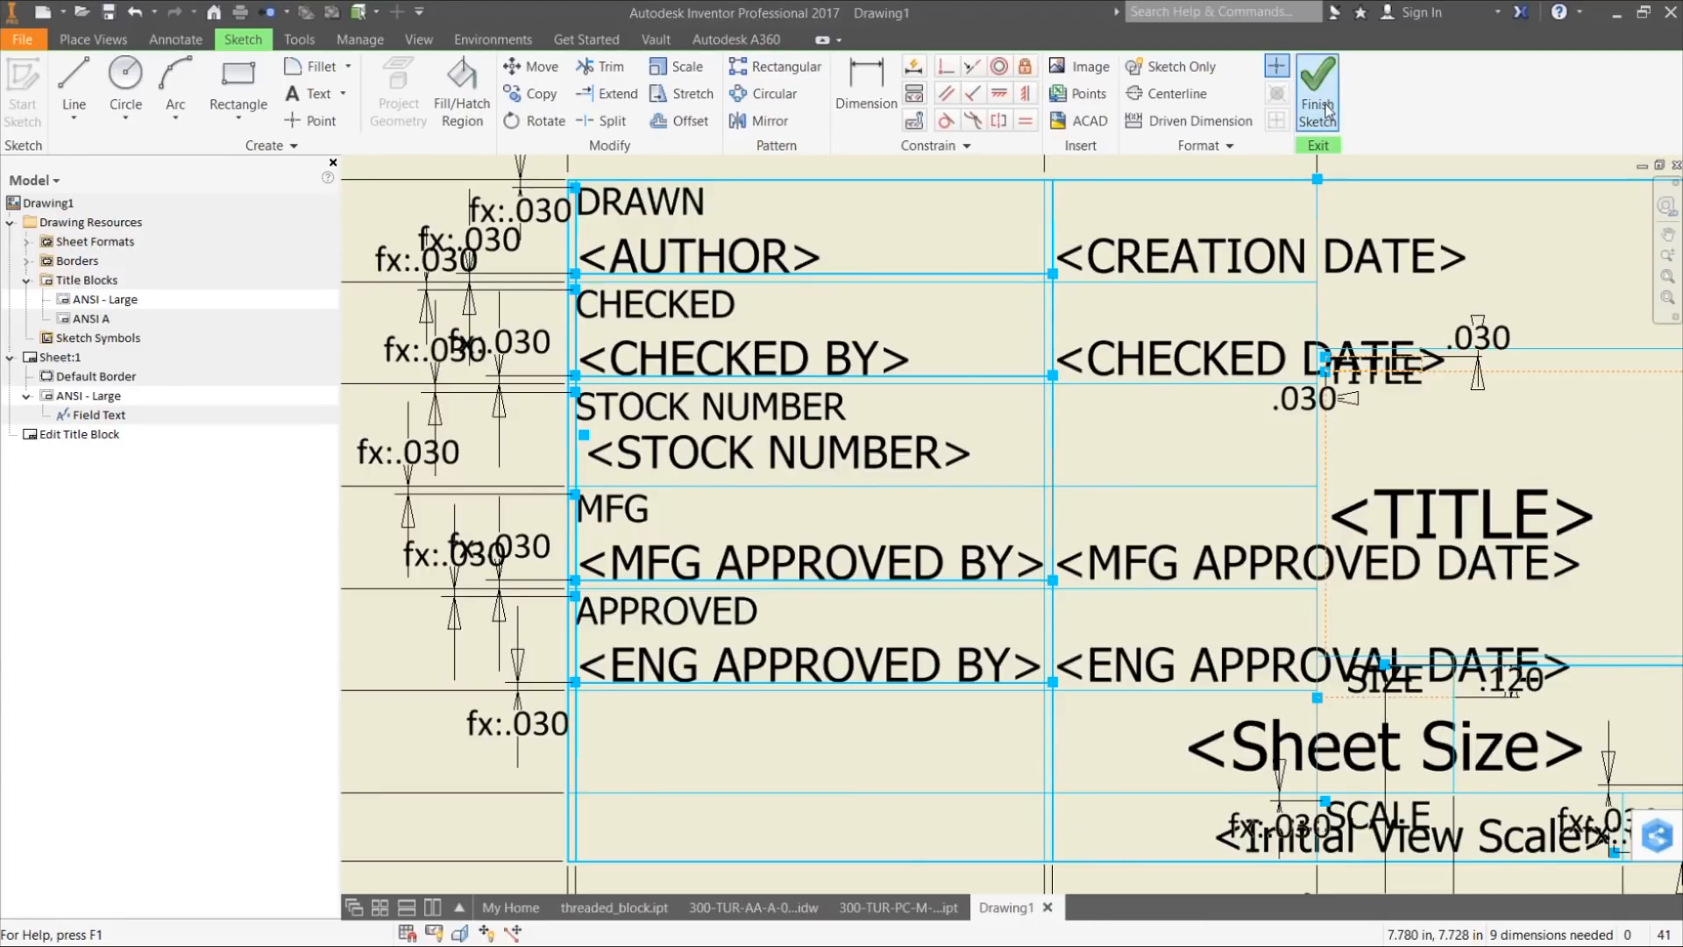
Step: Finish the title block sketch and save the edits as a new title block named KETIV_Title
{"action": "scroll", "coordinate": [662, 235], "scroll_direction": "down", "scroll_amount": 2}
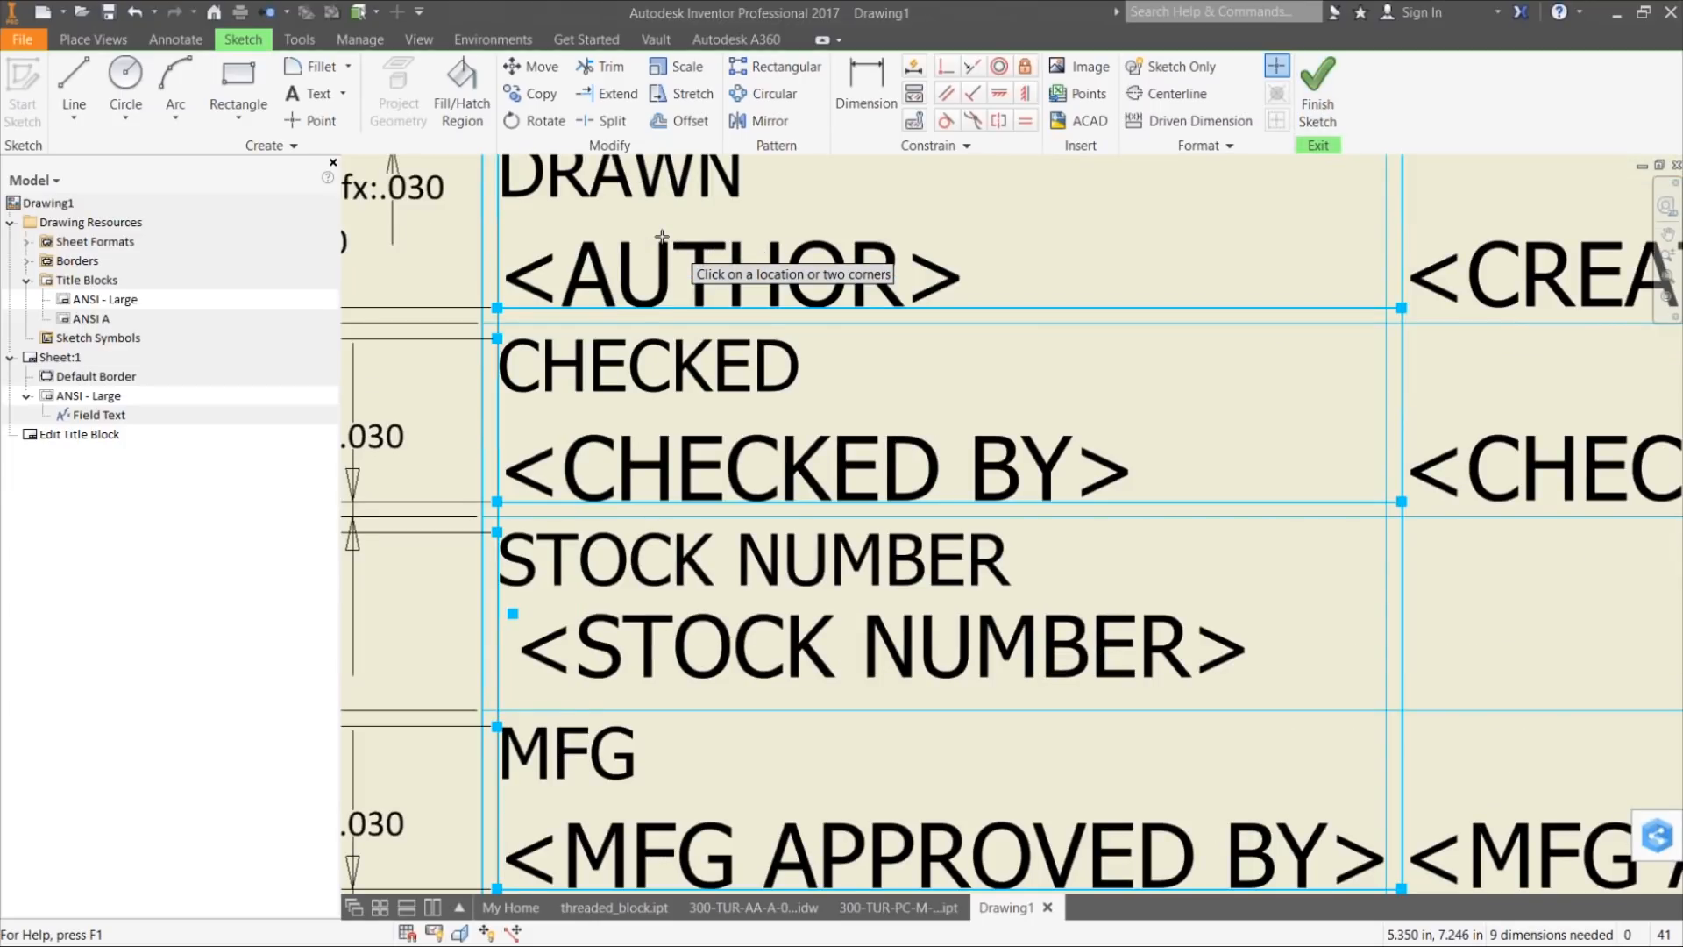
{"action": "scroll", "coordinate": [662, 235], "scroll_direction": "up", "scroll_amount": 3}
{"action": "left_click", "coordinate": [1318, 96]}
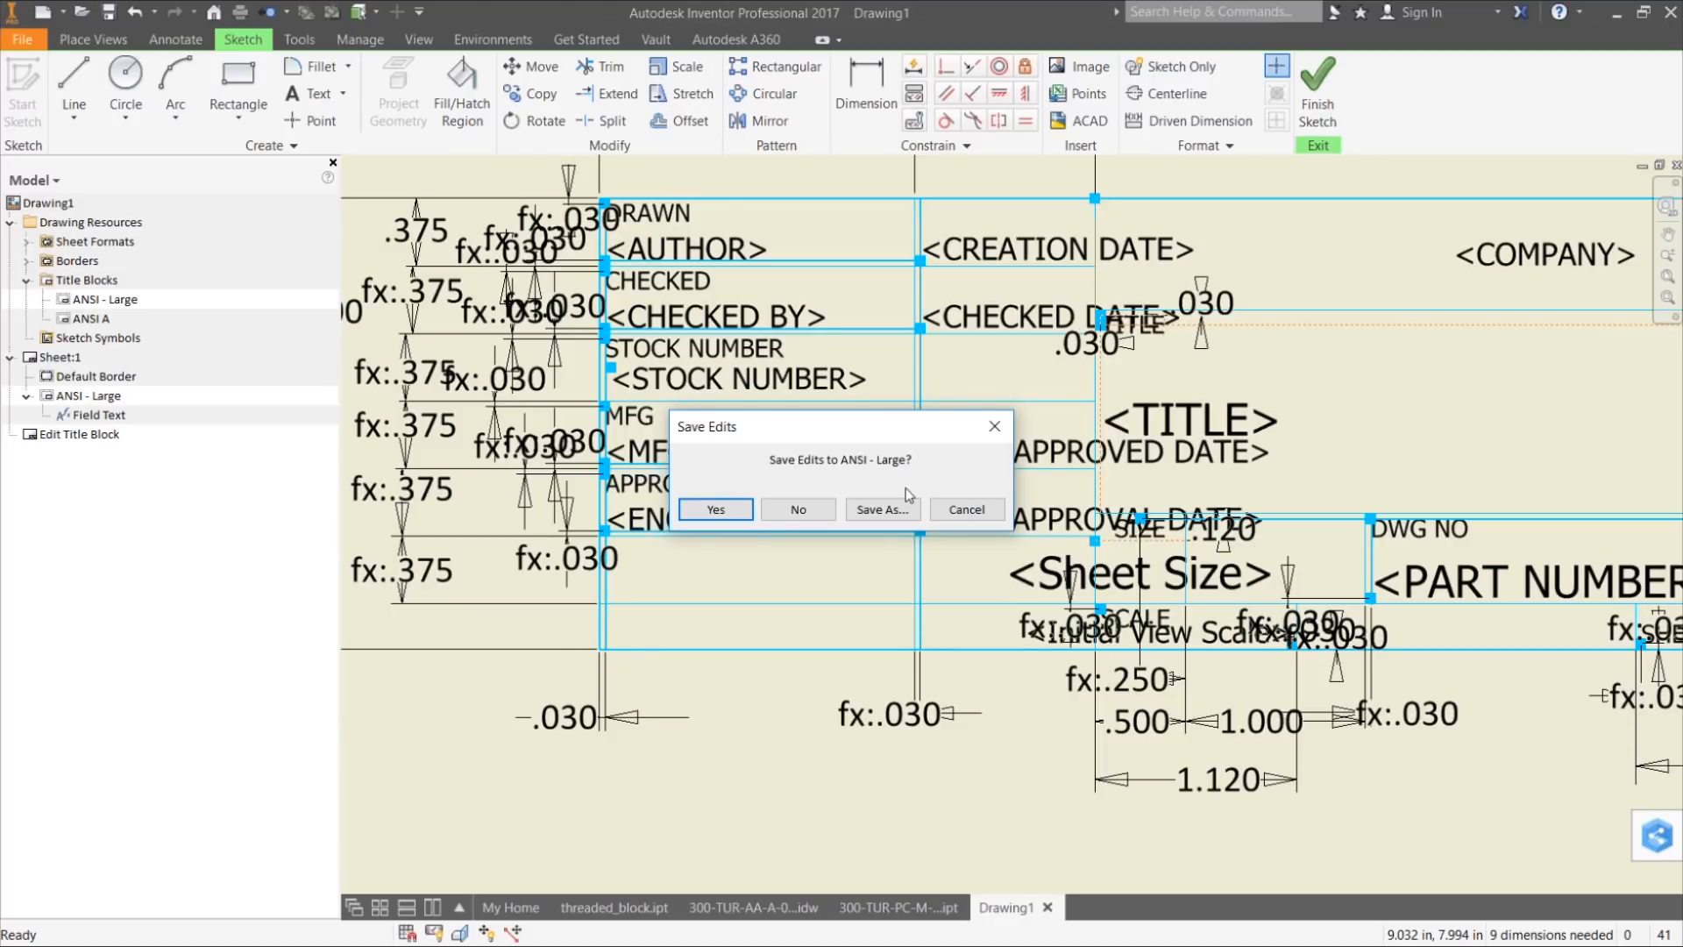
{"action": "left_click", "coordinate": [884, 509]}
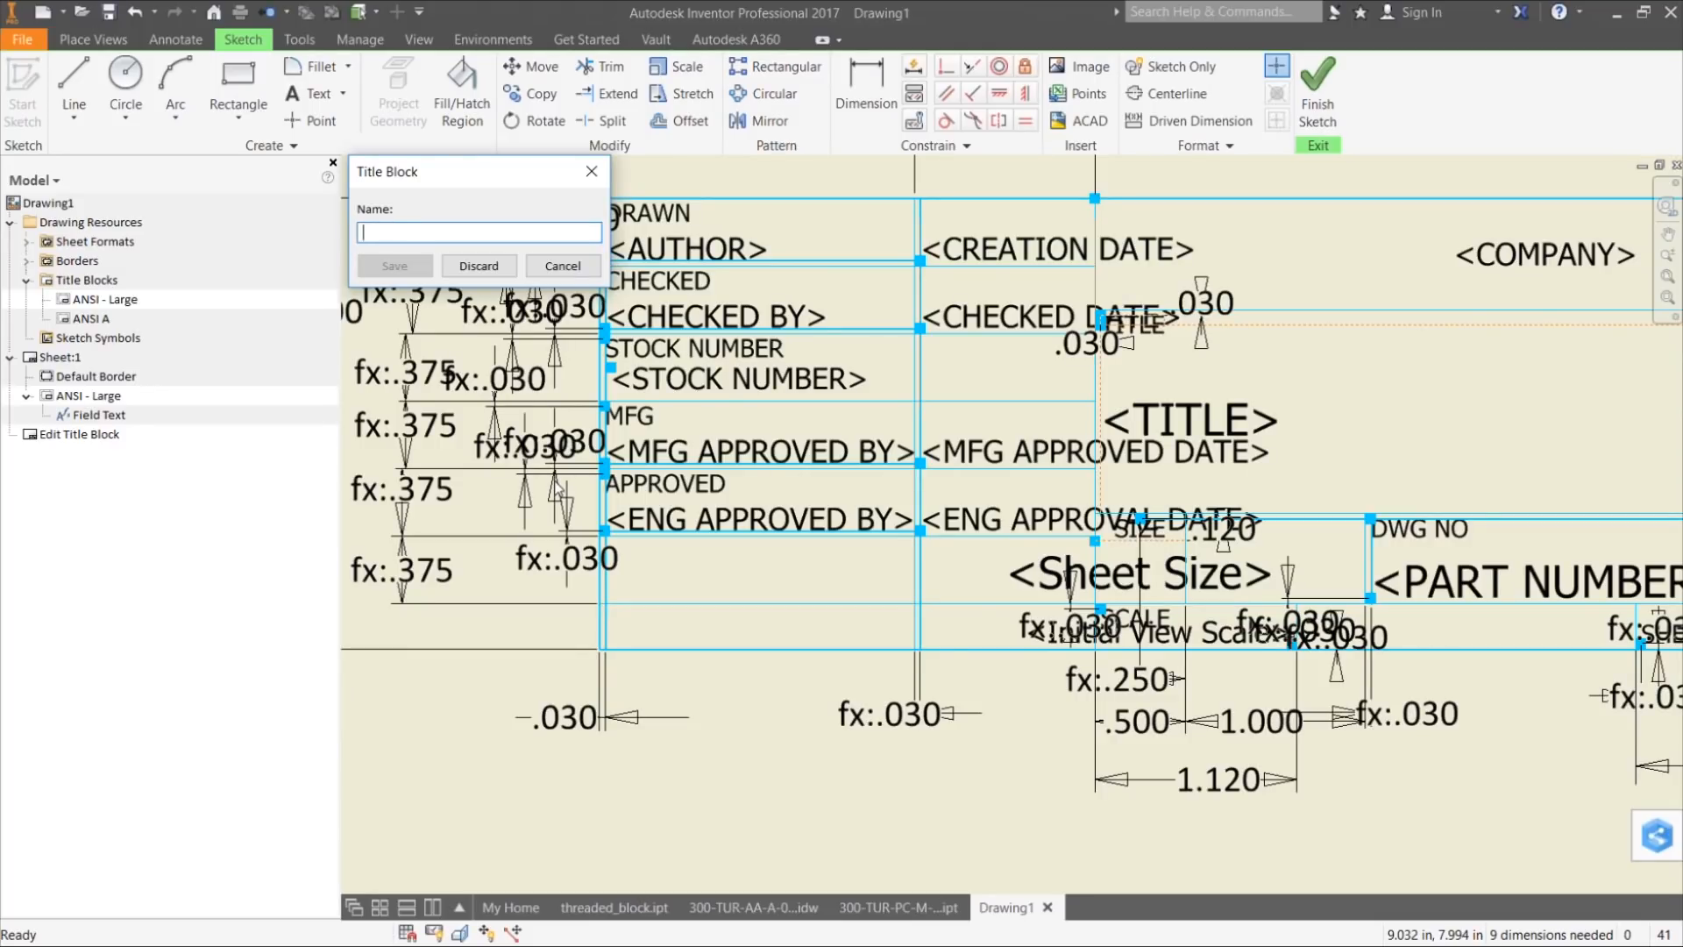
{"action": "type", "text": "KETI"}
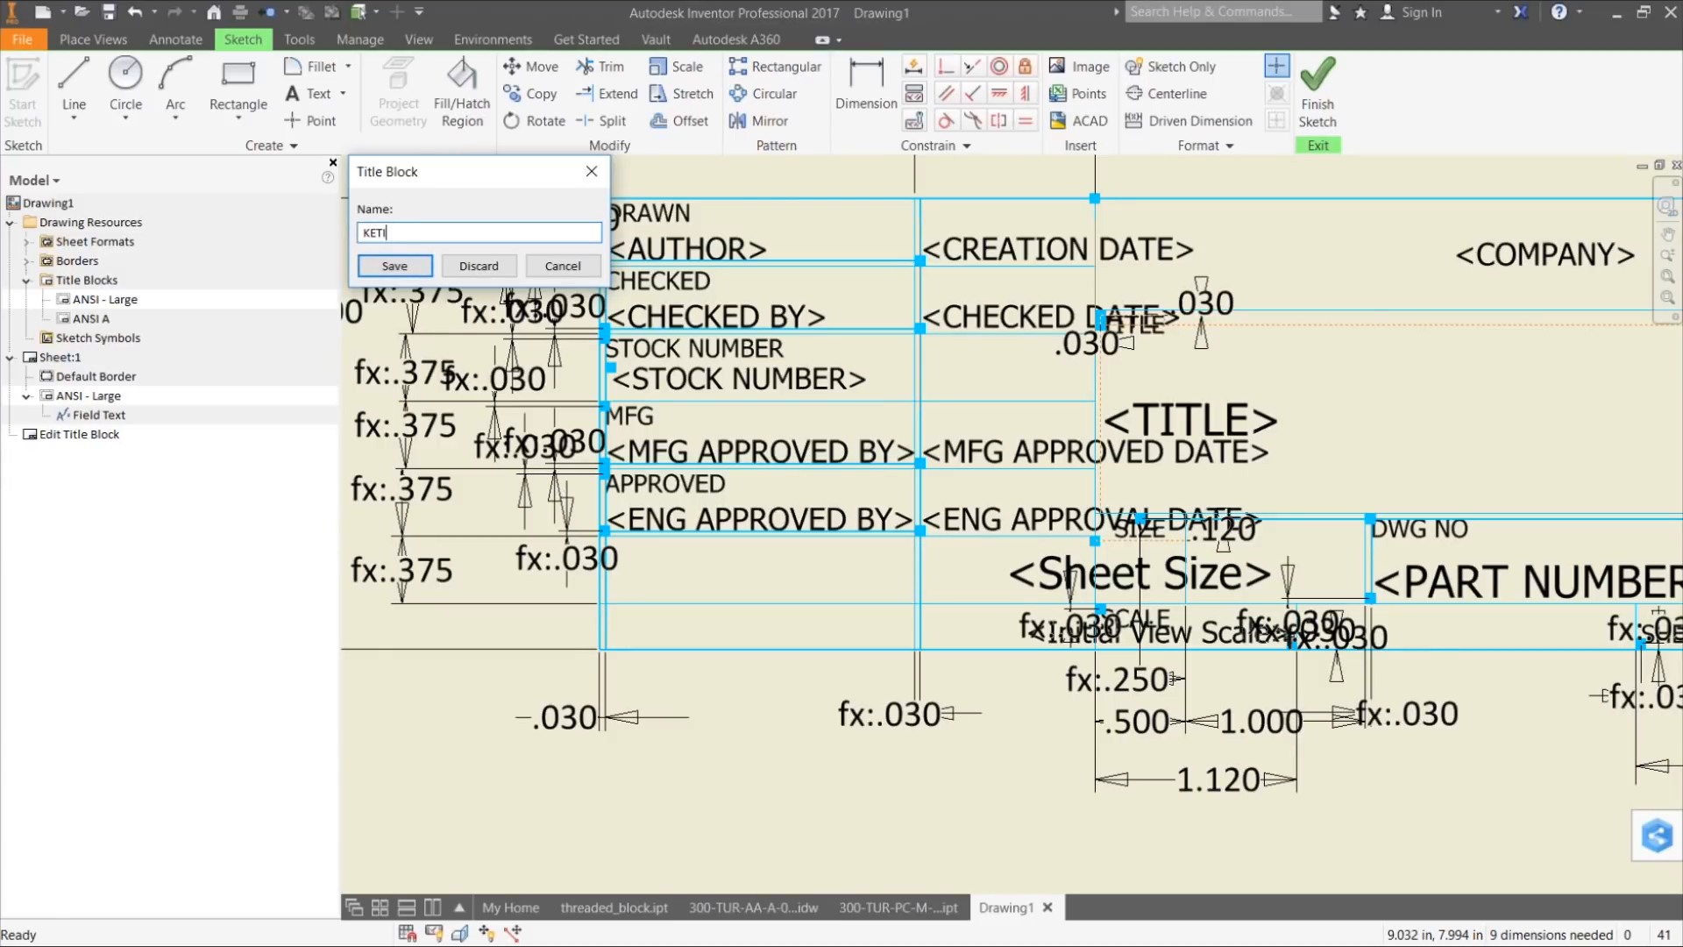
{"action": "type", "text": "V_Title"}
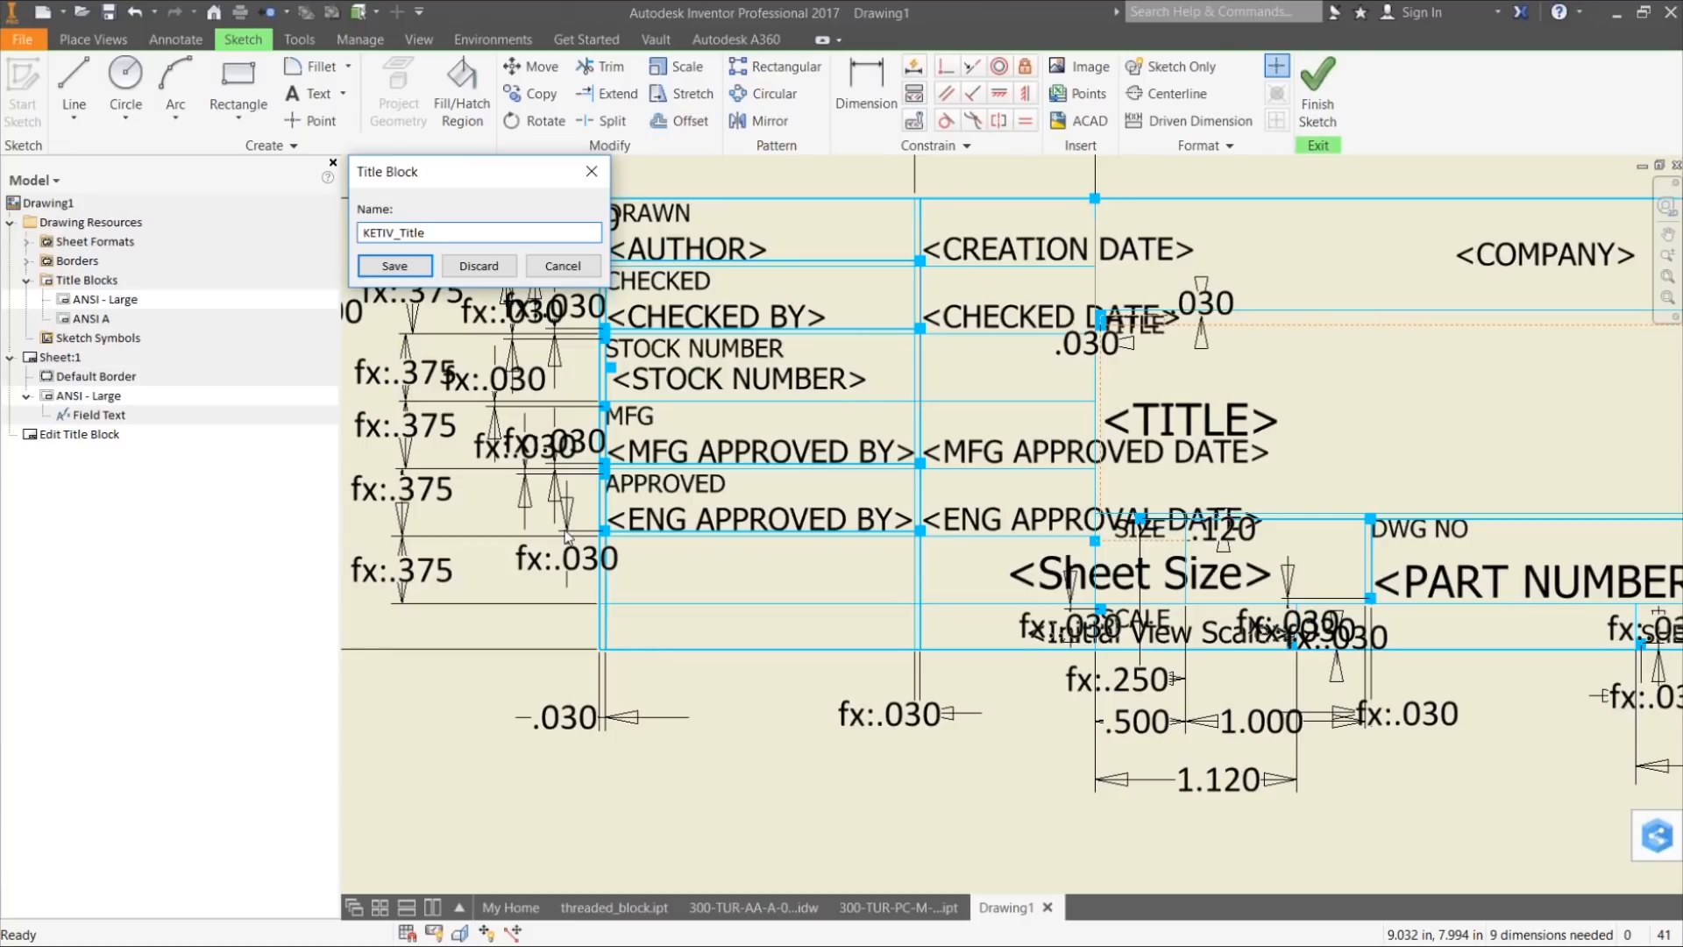